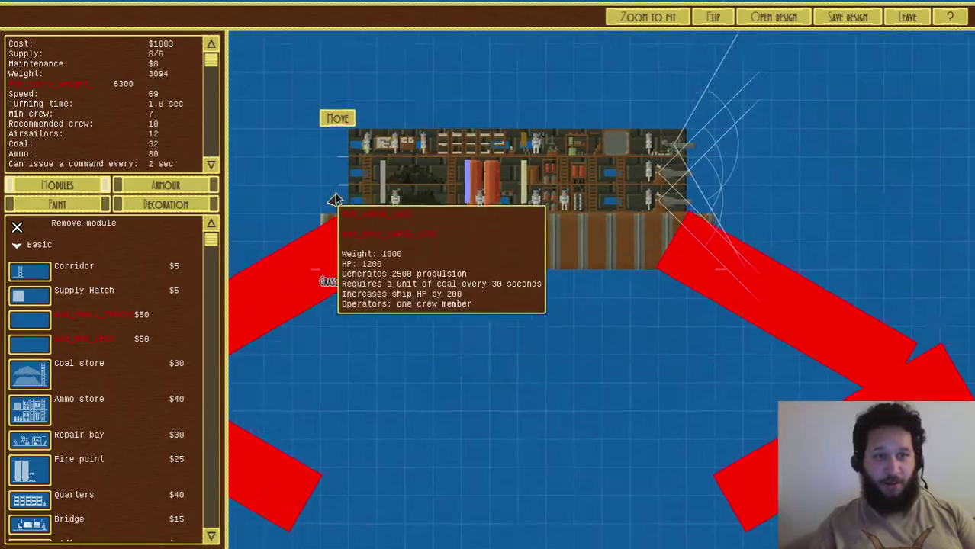
# Exit the Airships game back to the IDE and close its run output
pyautogui.press('Escape')
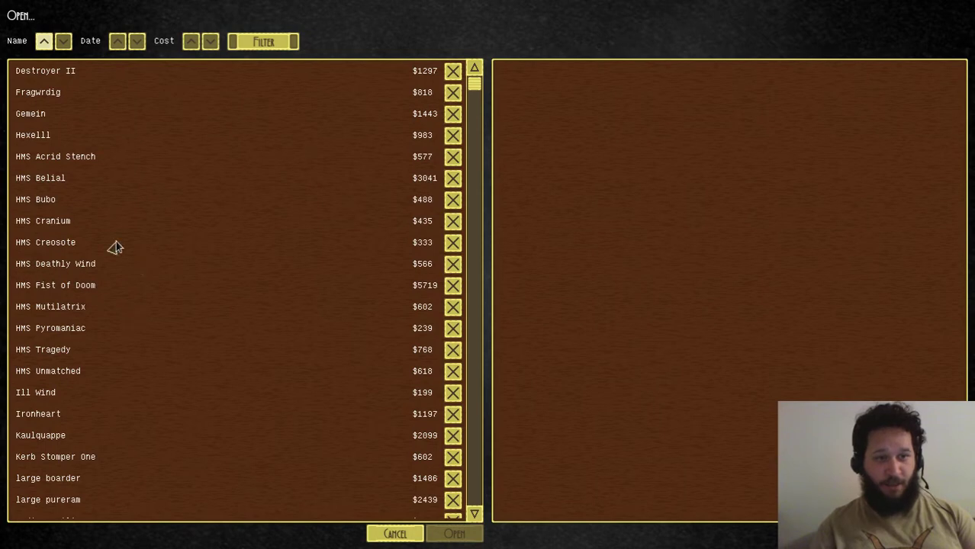
pyautogui.click(60, 184)
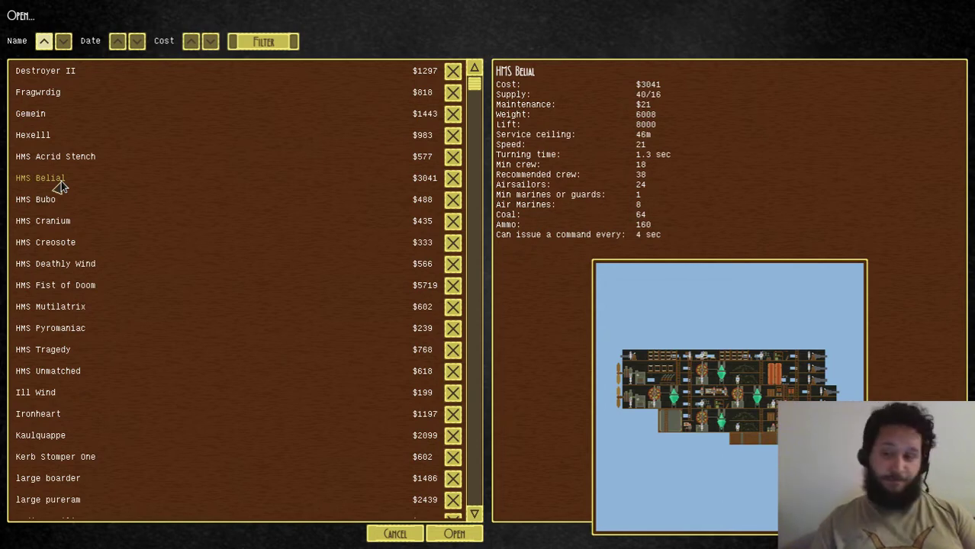
pyautogui.press('Escape')
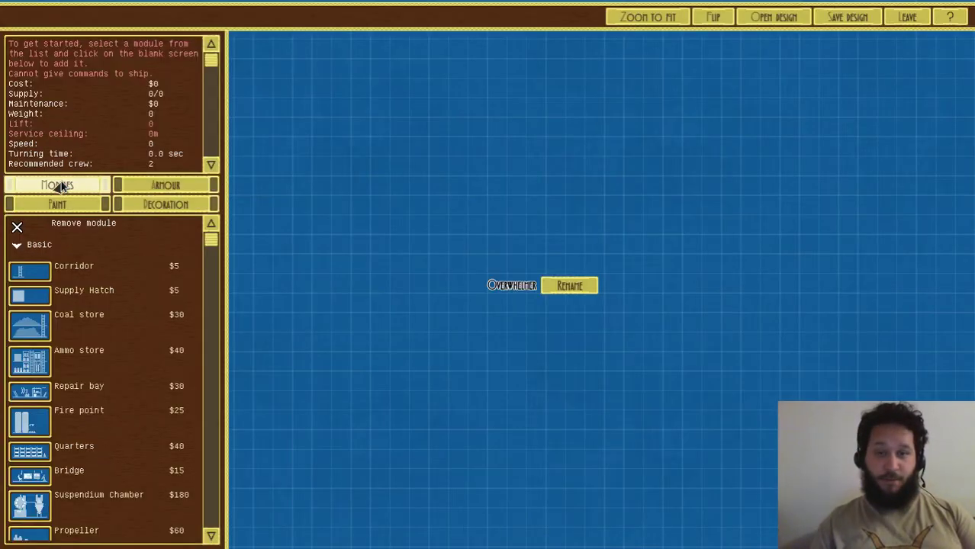
pyautogui.press('Escape')
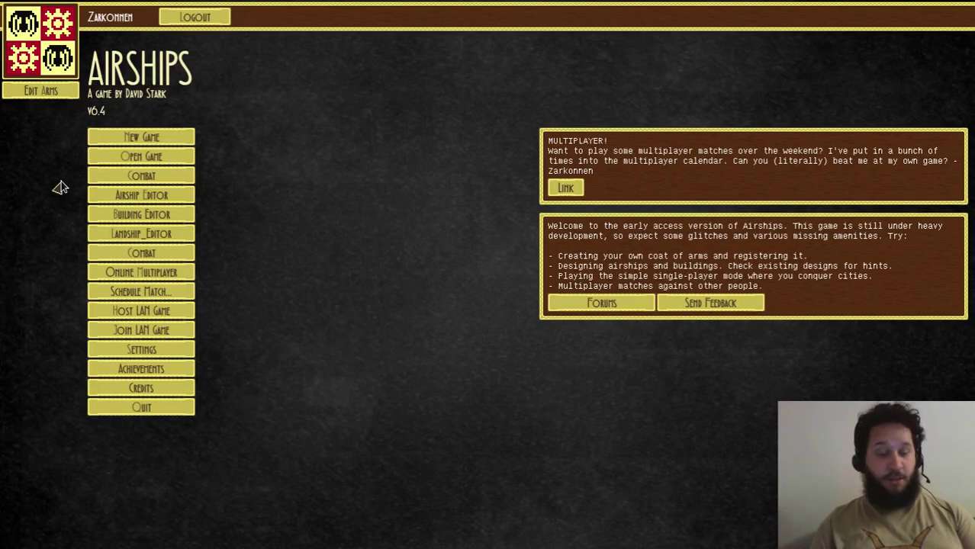
pyautogui.press('Escape')
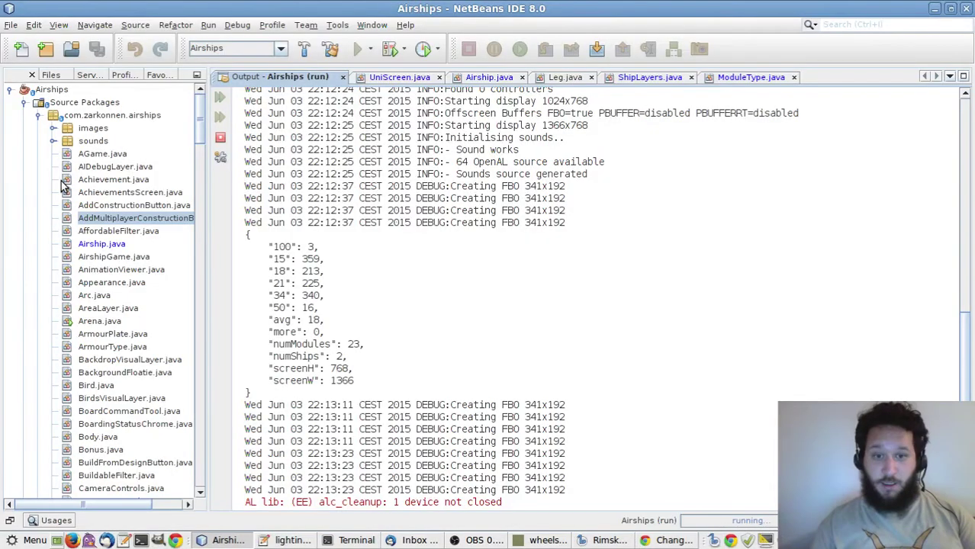
pyautogui.scroll(4, 355, 309)
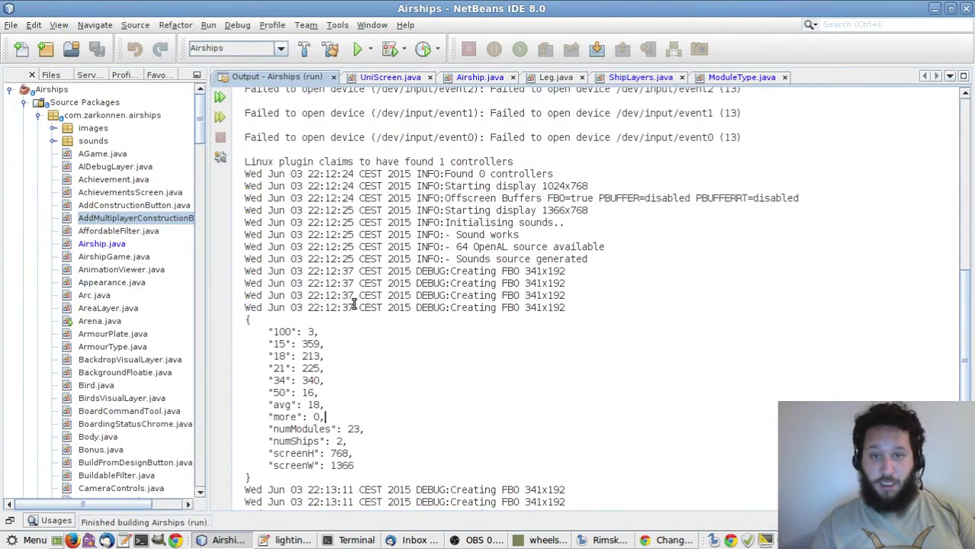
pyautogui.hotkey('ctrl', 'w')
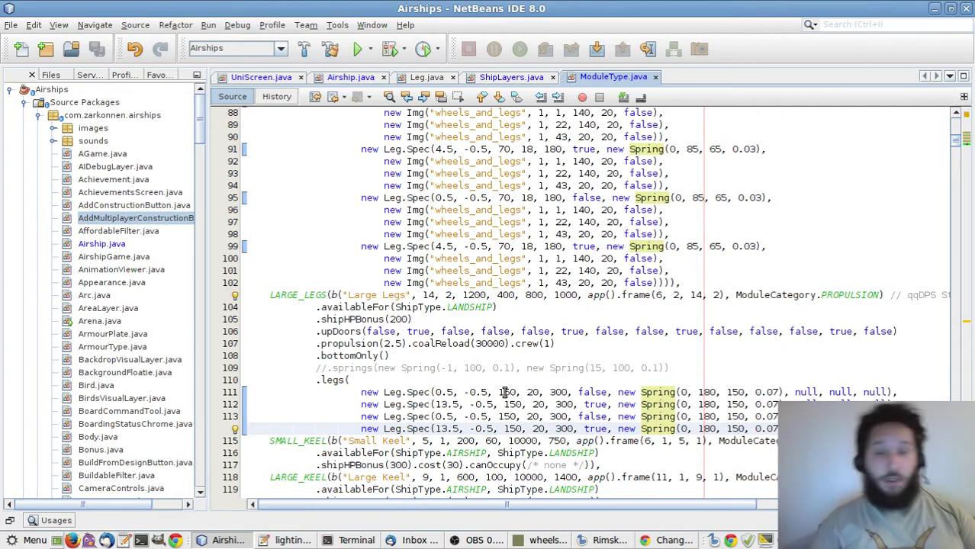
# Switch to wheels_and_legs.xcf in GIMP and hide the Bump layer group
pyautogui.hotkey('alt', 'Tab')
pyautogui.hotkey('alt', 'Tab')
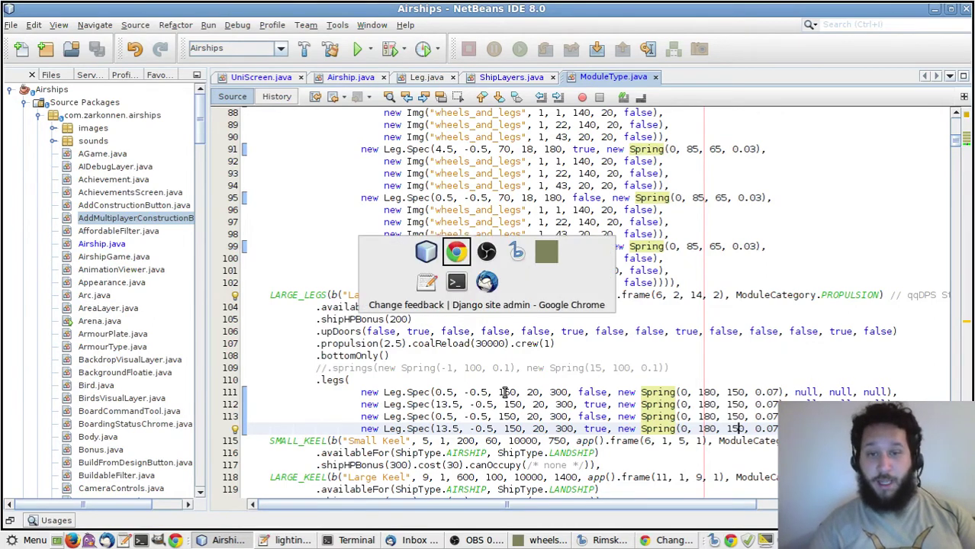
pyautogui.hotkey('alt', 'Tab')
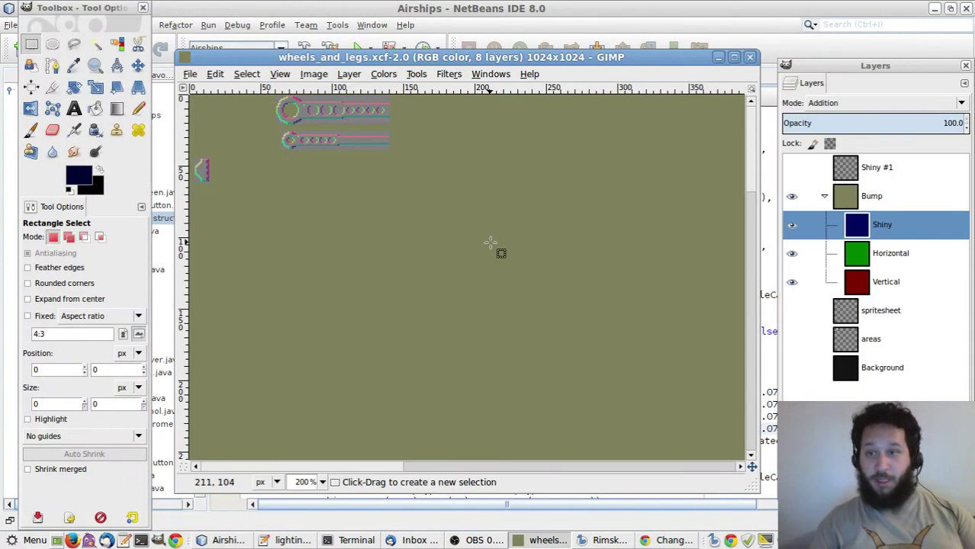
pyautogui.click(792, 197)
pyautogui.click(793, 197)
pyautogui.click(792, 198)
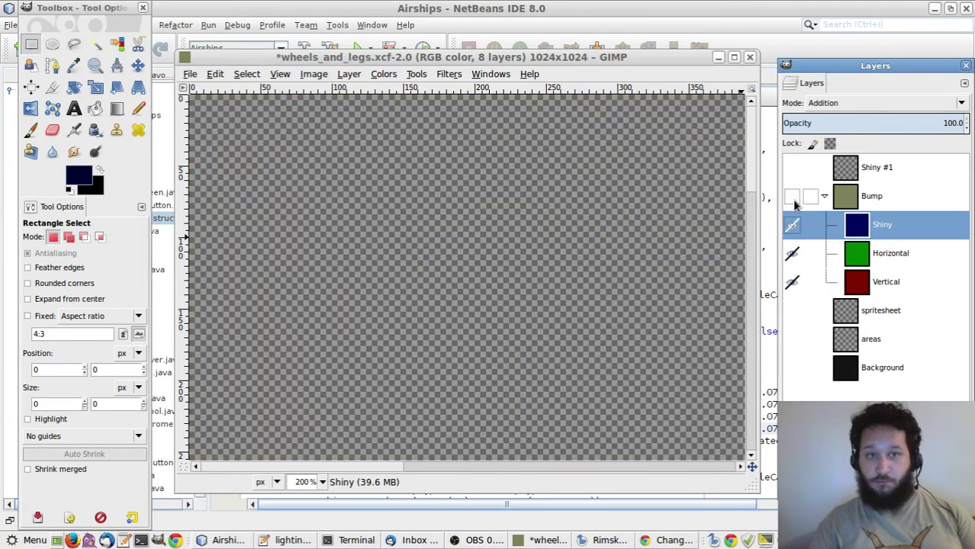
# Show the spritesheet, Background and areas layers and make areas the active layer
pyautogui.click(793, 312)
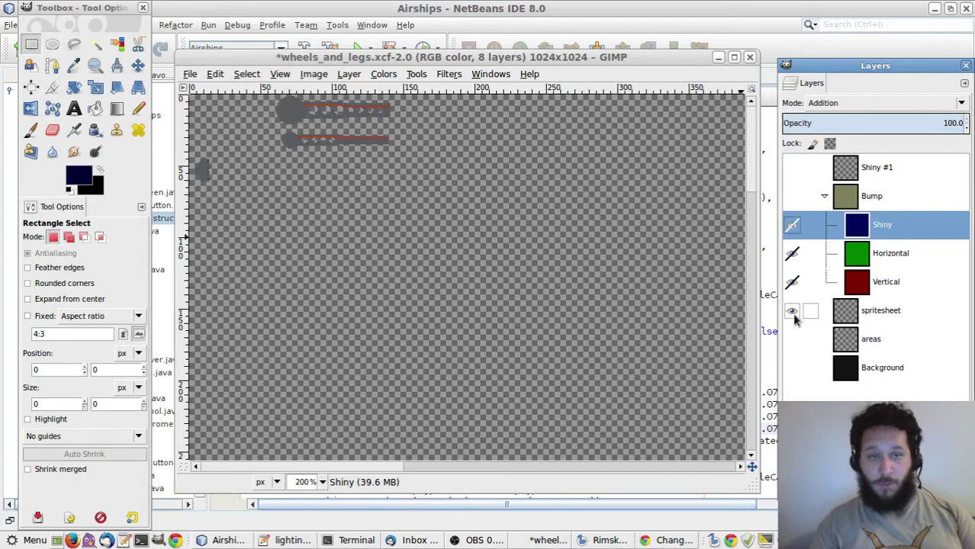
pyautogui.click(794, 369)
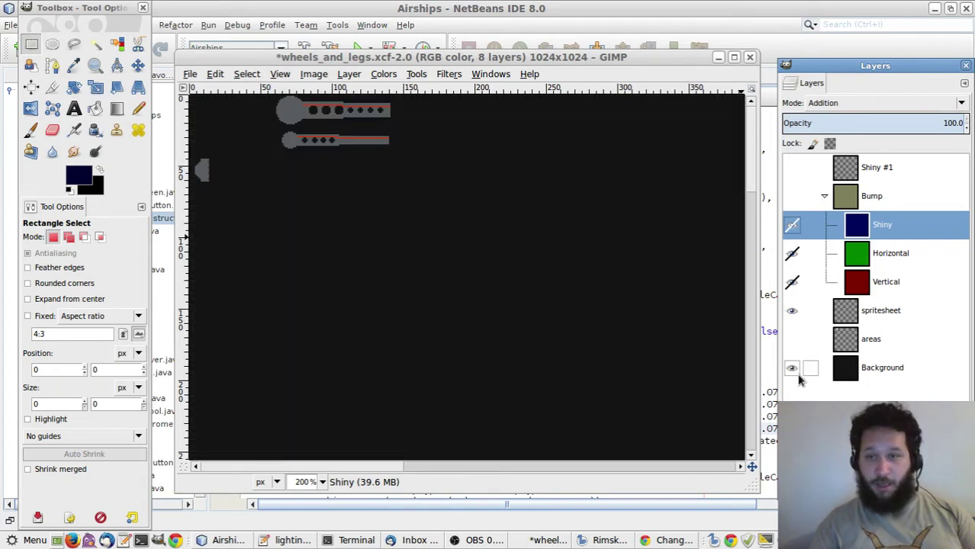
pyautogui.click(793, 340)
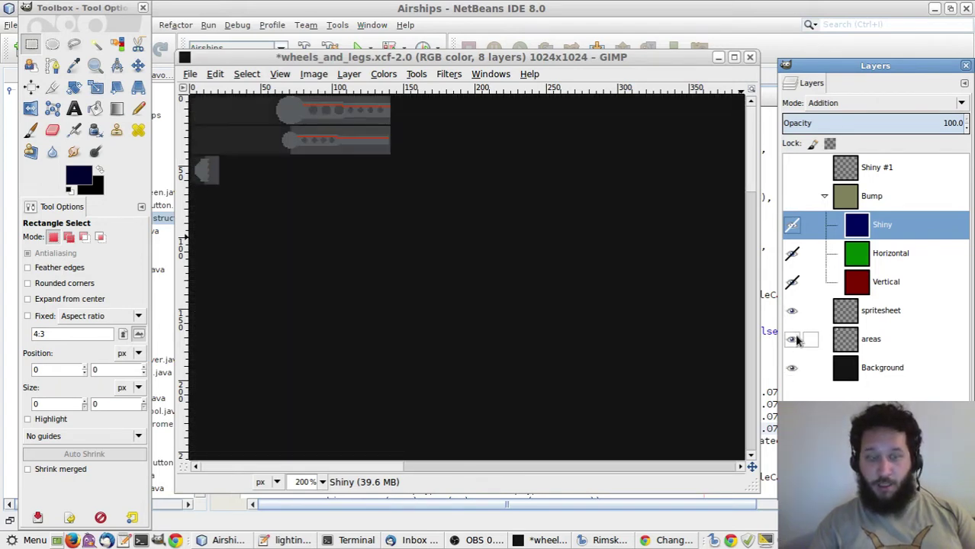
pyautogui.click(526, 271)
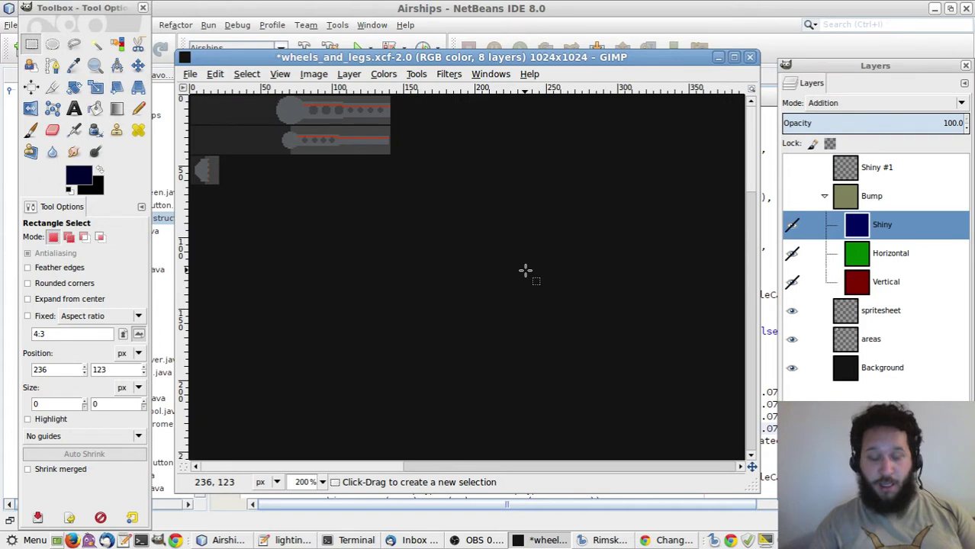
pyautogui.click(858, 339)
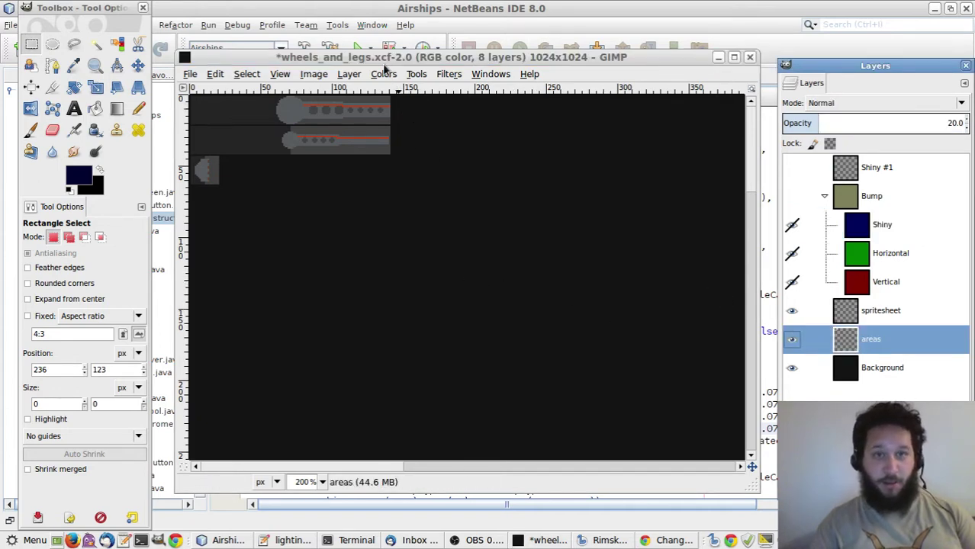
# Enlarge the image window and pick the grey of the upper leg's darker area as the foreground colour
pyautogui.moveTo(385, 57); pyautogui.dragTo(380, 32)
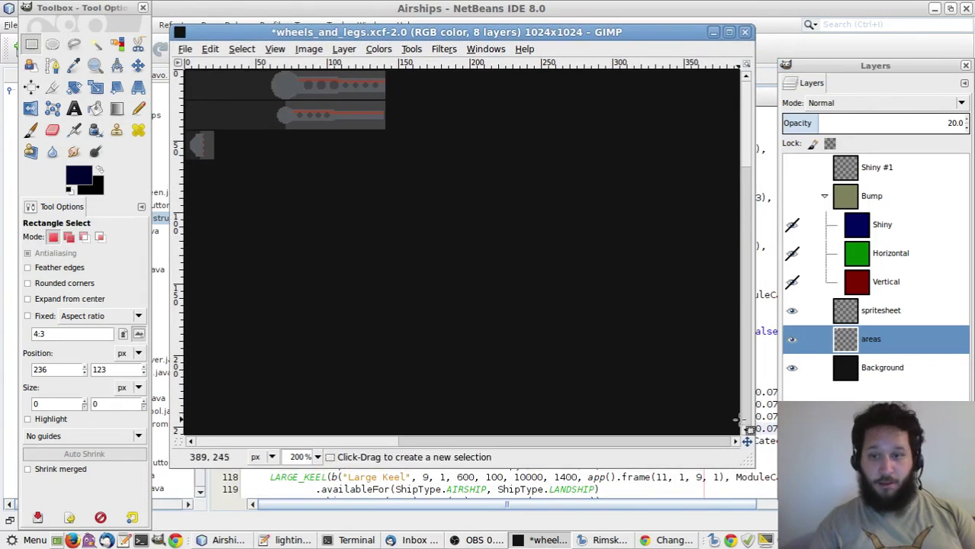
pyautogui.moveTo(753, 466); pyautogui.dragTo(972, 522)
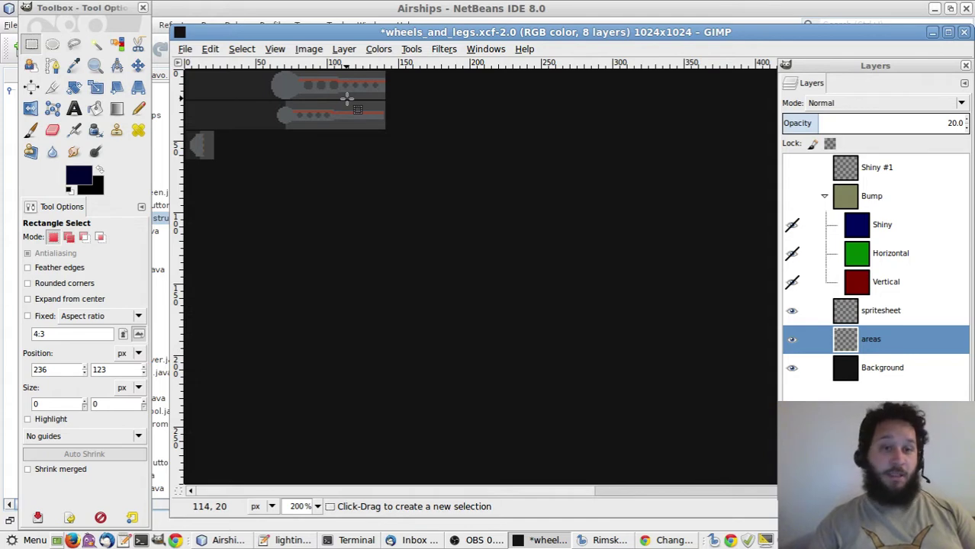
pyautogui.press('o')
pyautogui.click(220, 79)
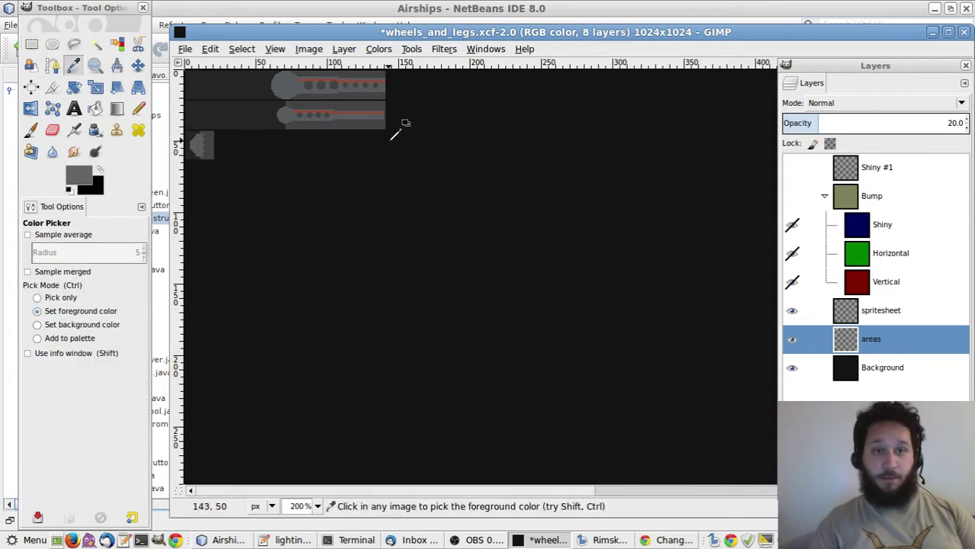
# Select a 300 × 40 px rectangle at position 142, 1 beside the existing legs and fill it with the foreground grey
pyautogui.scroll(2, 396, 139)
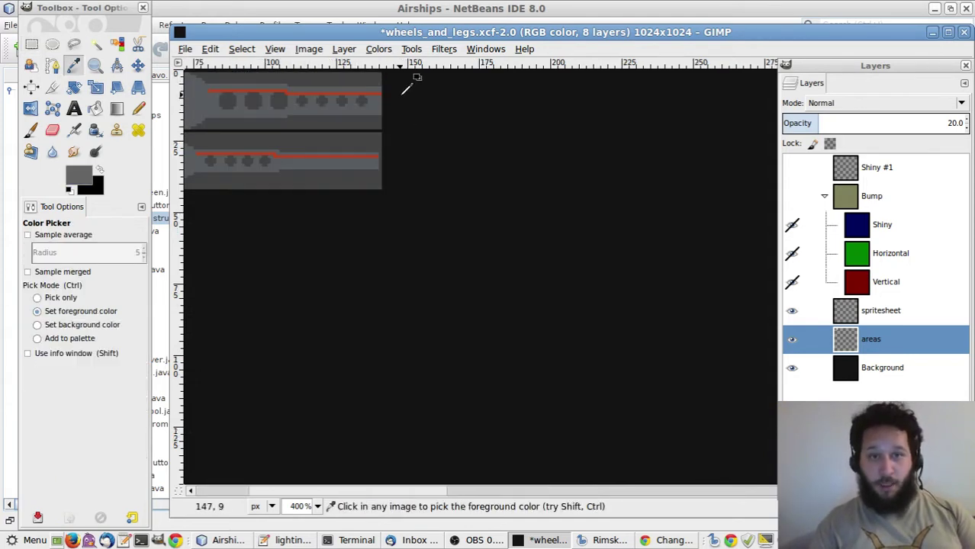
pyautogui.press('r')
pyautogui.moveTo(386, 73); pyautogui.dragTo(537, 125)
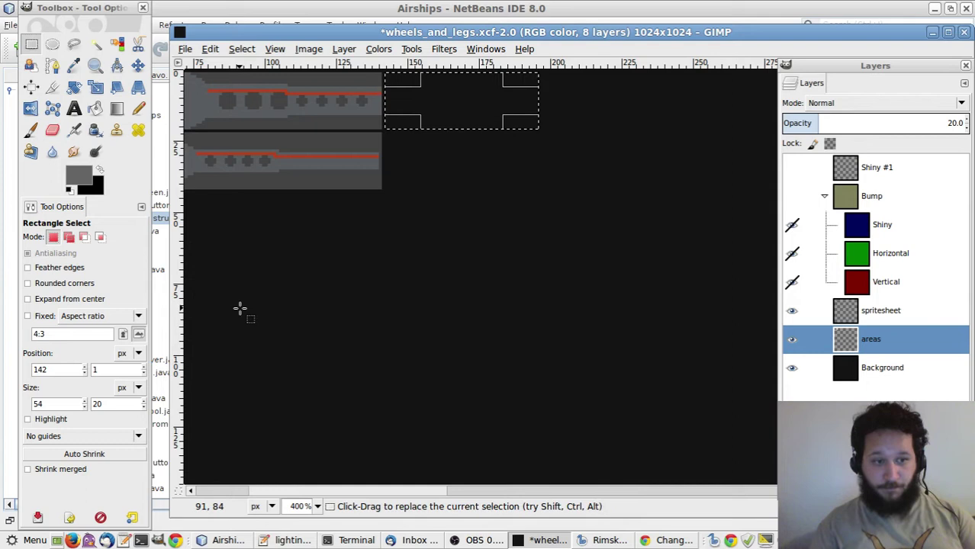
pyautogui.click(53, 406)
pyautogui.doubleClick(53, 406)
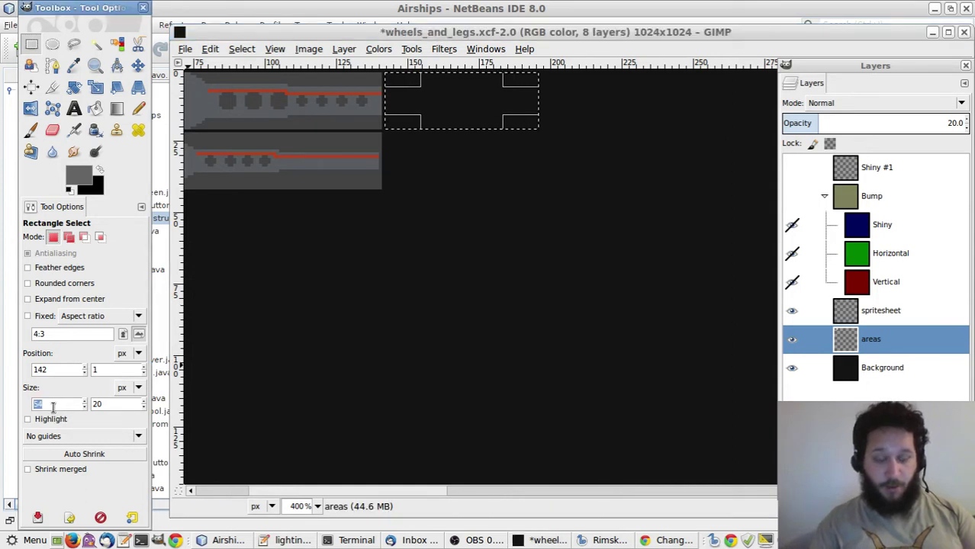
pyautogui.write('300')
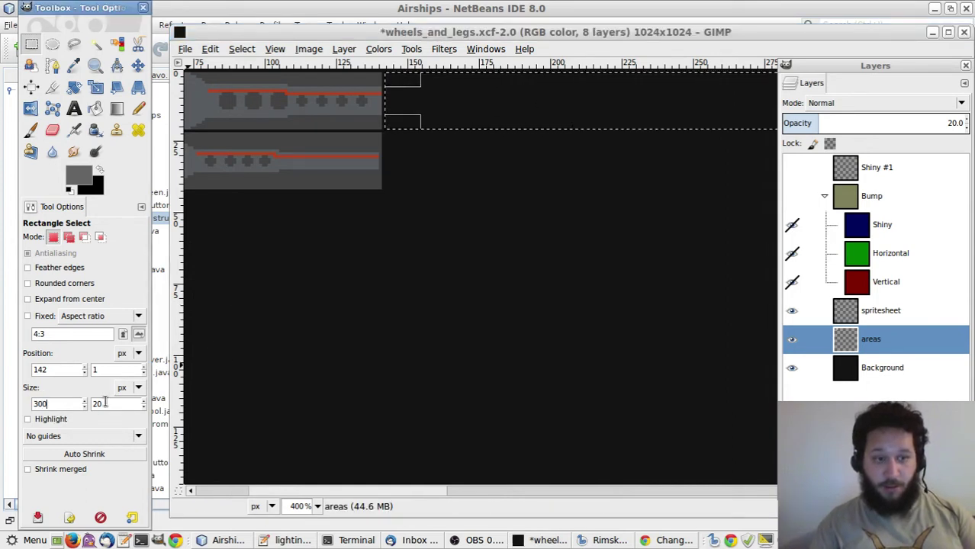
pyautogui.doubleClick(104, 403)
pyautogui.write('40')
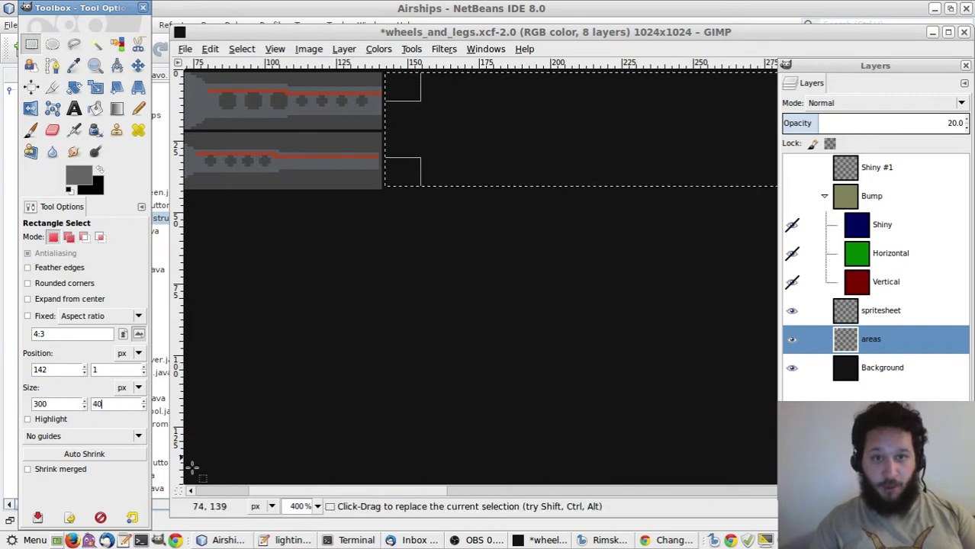
pyautogui.moveTo(267, 492); pyautogui.dragTo(403, 508)
pyautogui.hotkey('ctrl', ',')
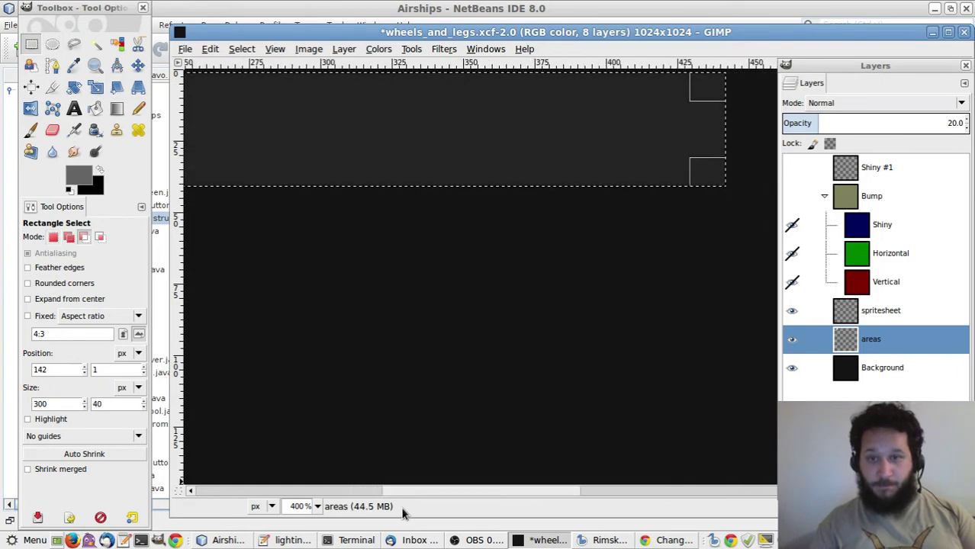
pyautogui.moveTo(392, 492); pyautogui.dragTo(262, 487)
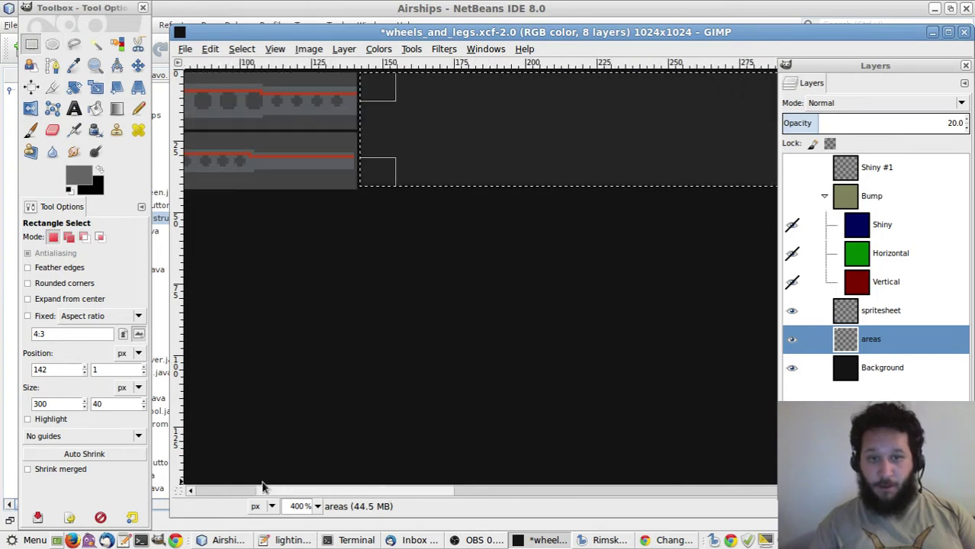
# Pick white as the foreground colour from the lighter area behind the upper leg
pyautogui.press('o')
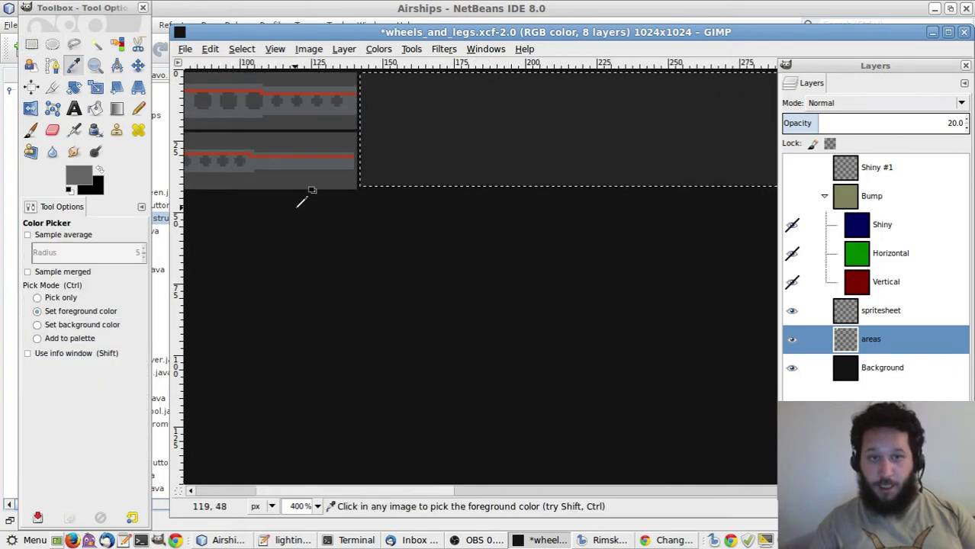
pyautogui.click(303, 116)
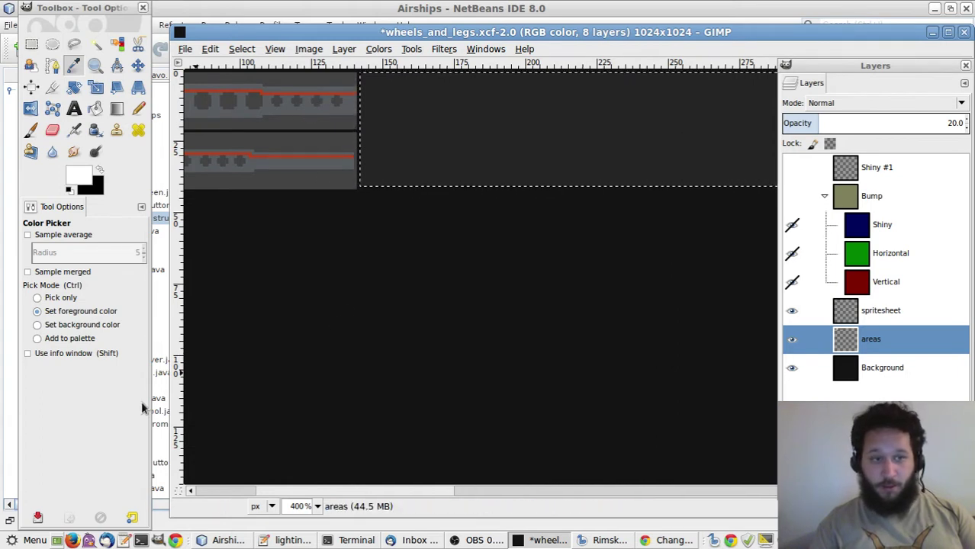
pyautogui.press('r')
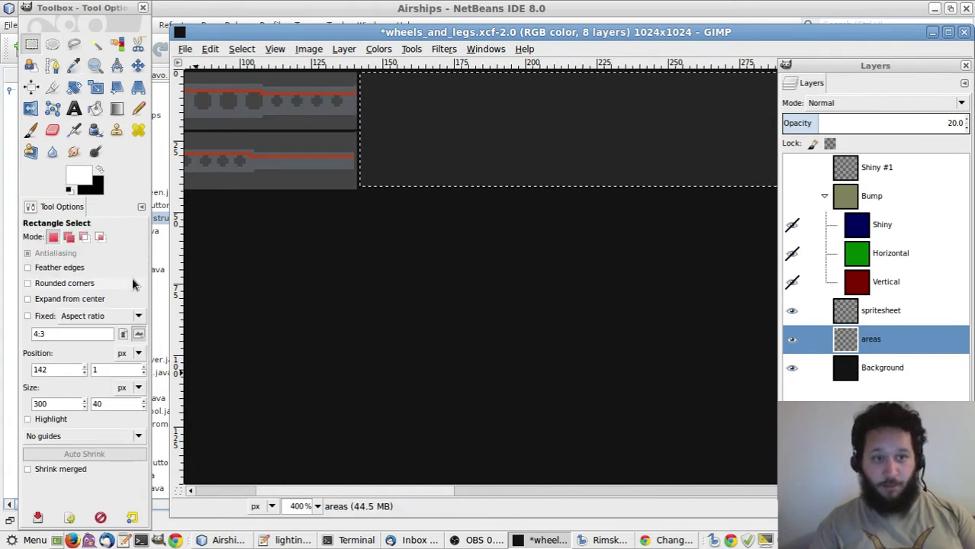
pyautogui.click(67, 404)
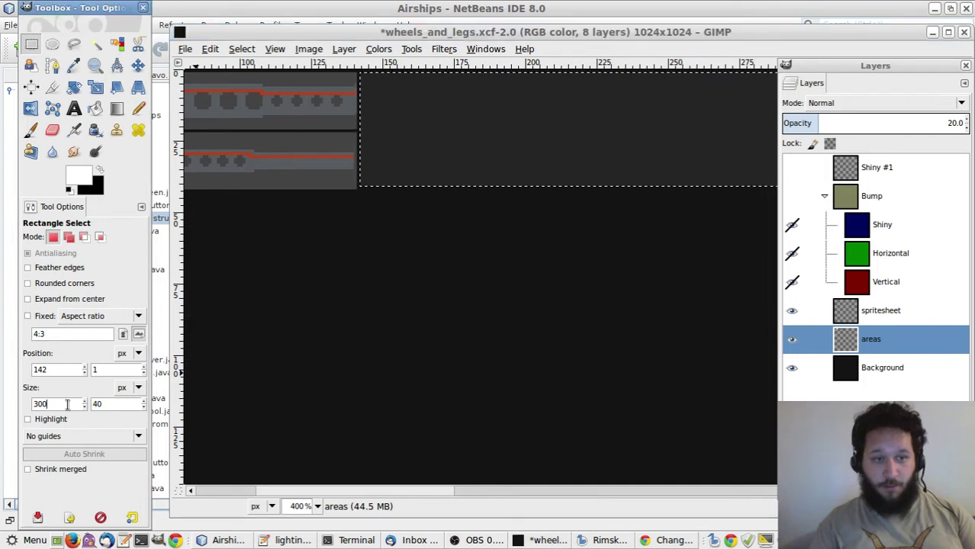
pyautogui.doubleClick(68, 404)
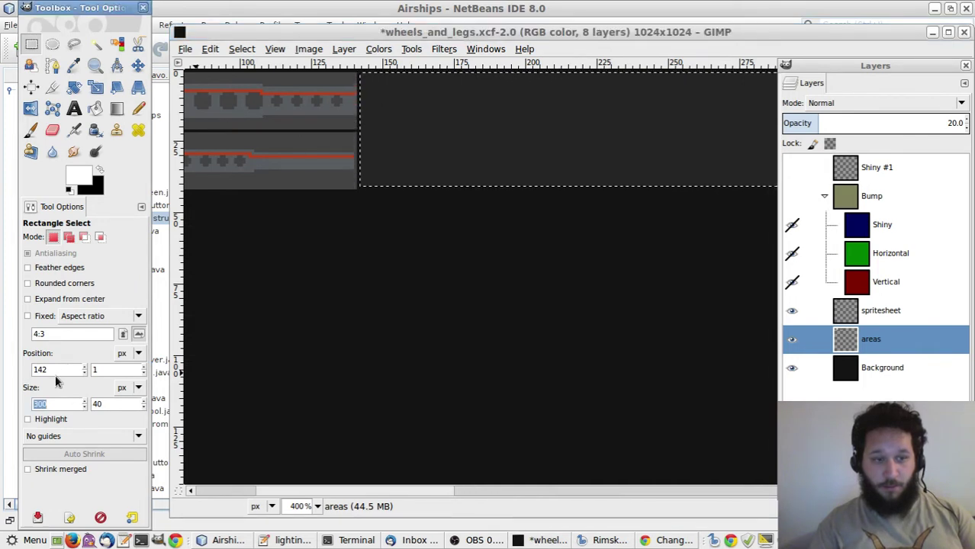
pyautogui.click(48, 371)
pyautogui.click(48, 372)
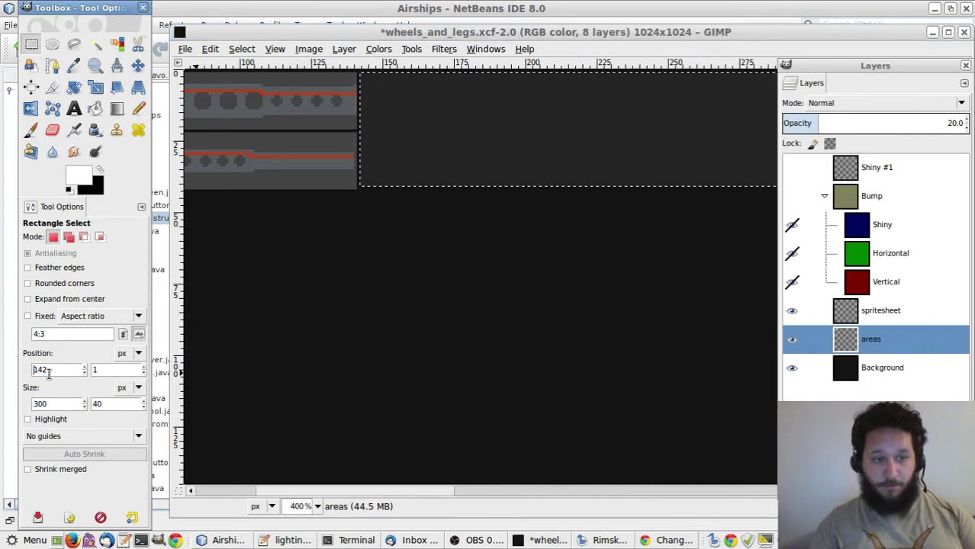
pyautogui.press('BackSpace')
pyautogui.write('292')
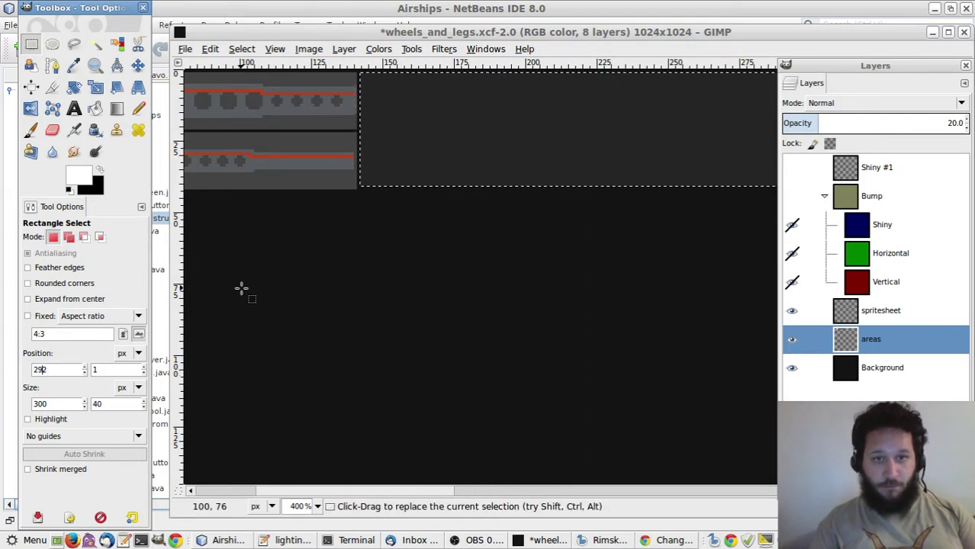
pyautogui.click(398, 245)
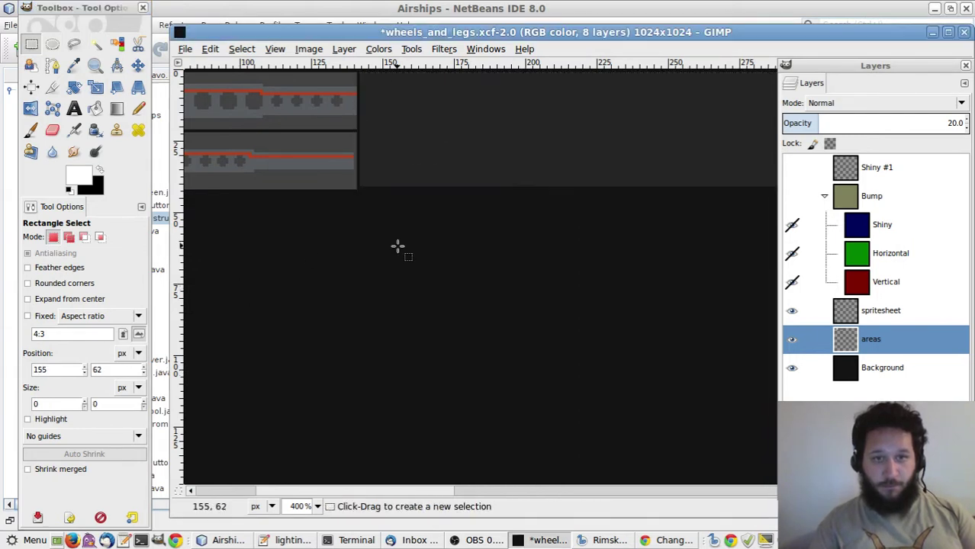
# Select a 150 × 40 px rectangle at position 292, 1, fill it with the foreground white and clear the selection
pyautogui.moveTo(410, 207); pyautogui.dragTo(451, 243)
pyautogui.doubleClick(76, 371)
pyautogui.write('292')
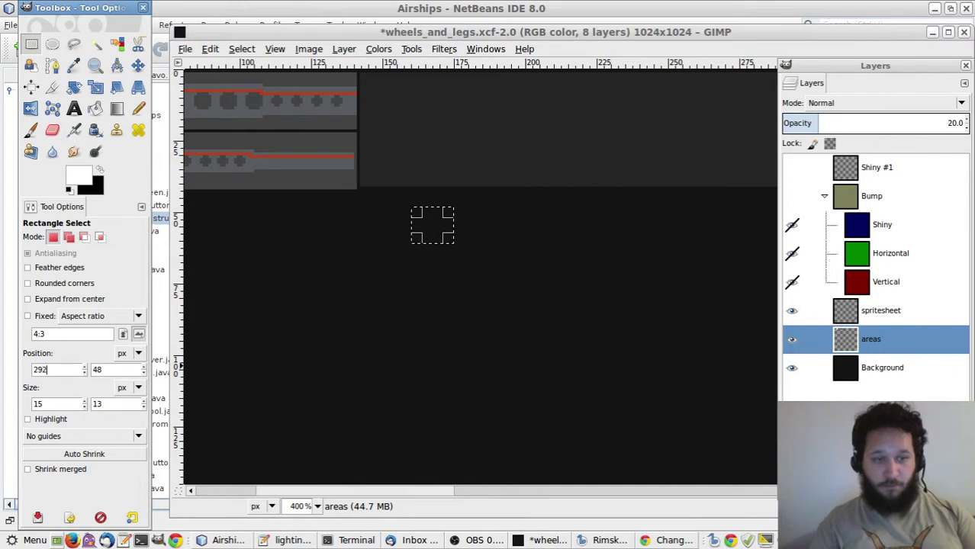
pyautogui.doubleClick(114, 370)
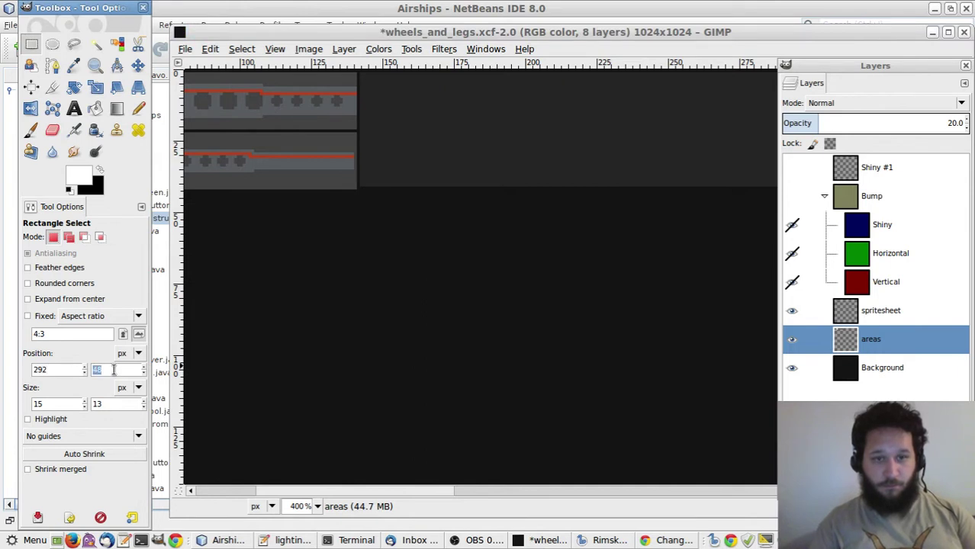
pyautogui.write('1')
pyautogui.doubleClick(54, 406)
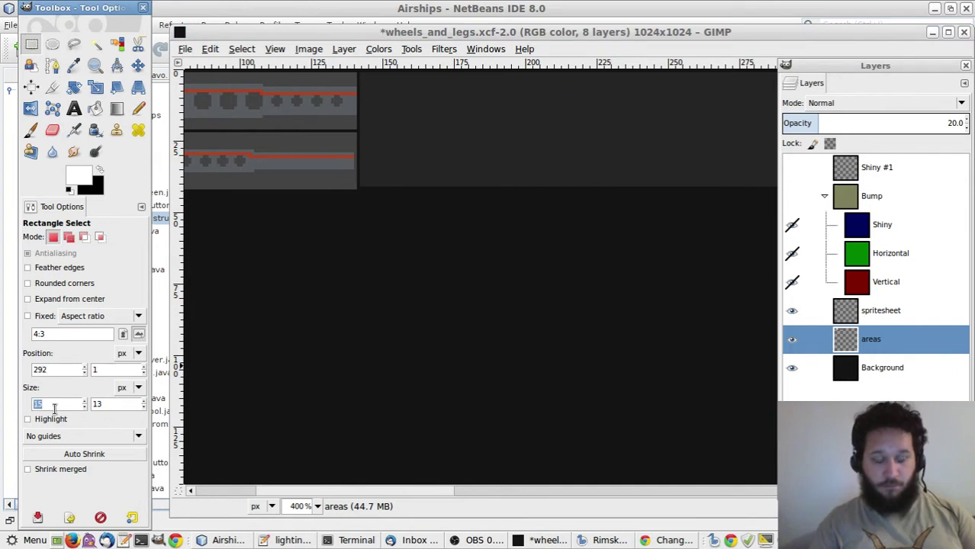
pyautogui.write('150')
pyautogui.doubleClick(99, 406)
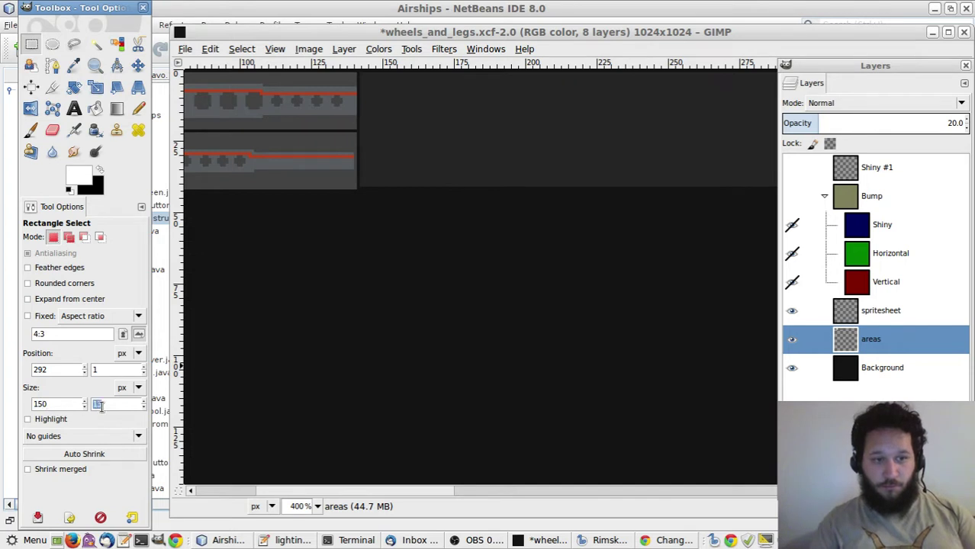
pyautogui.write('40')
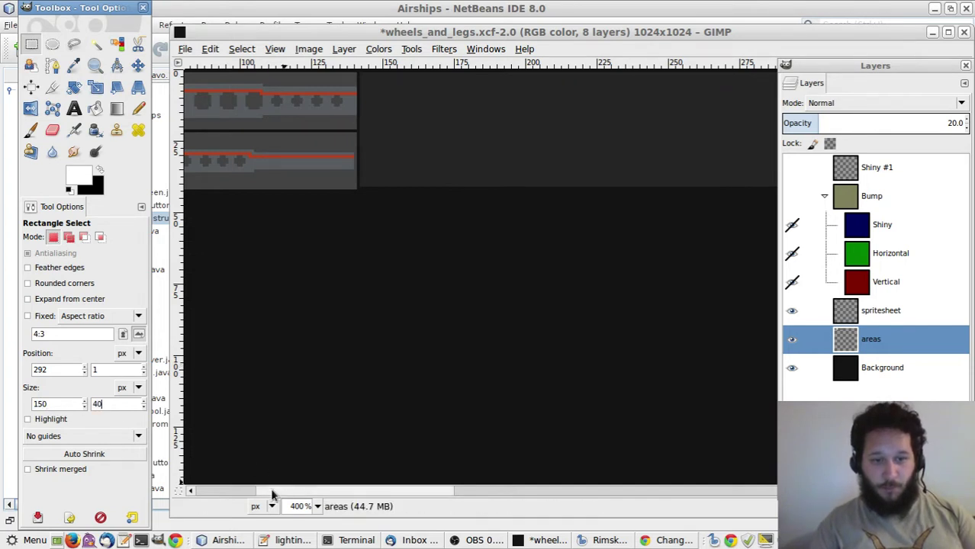
pyautogui.moveTo(272, 492); pyautogui.dragTo(348, 513)
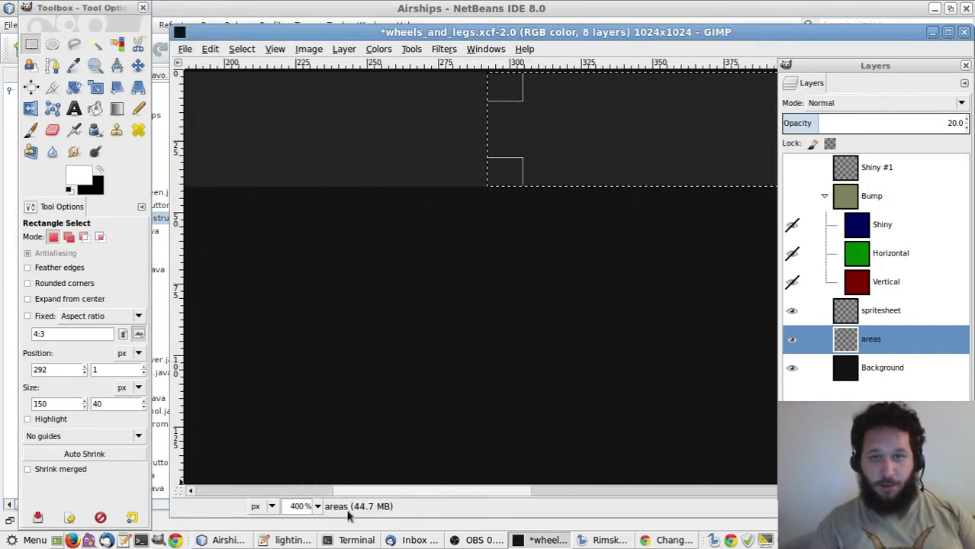
pyautogui.hotkey('ctrl', ',')
pyautogui.click(424, 367)
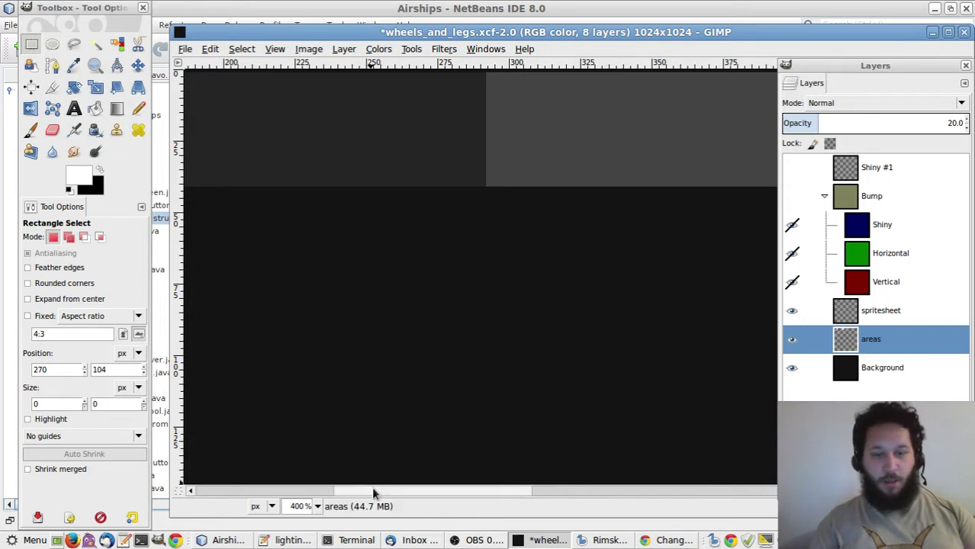
# Pick the grey of the new dark area beside the existing legs as the foreground colour
pyautogui.moveTo(374, 489); pyautogui.dragTo(293, 495)
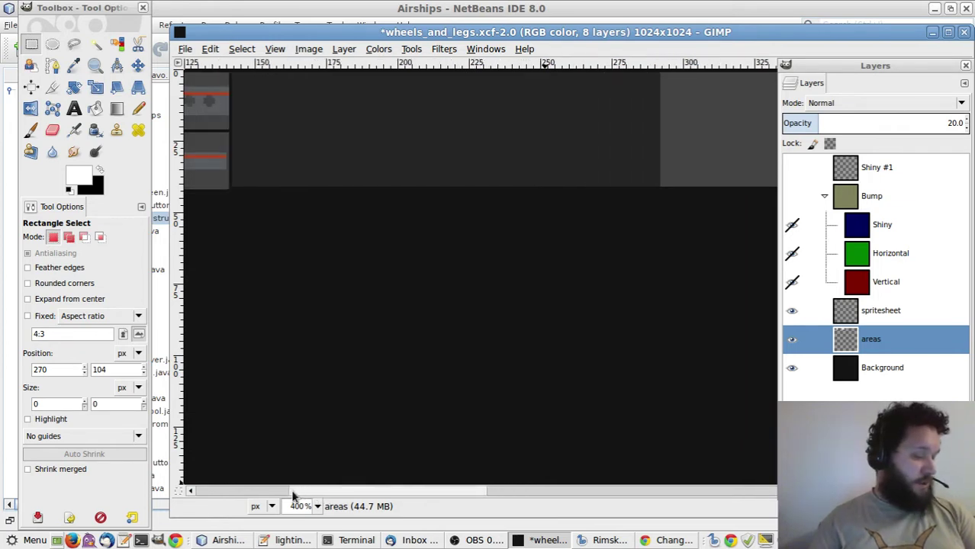
pyautogui.moveTo(293, 494); pyautogui.dragTo(253, 489)
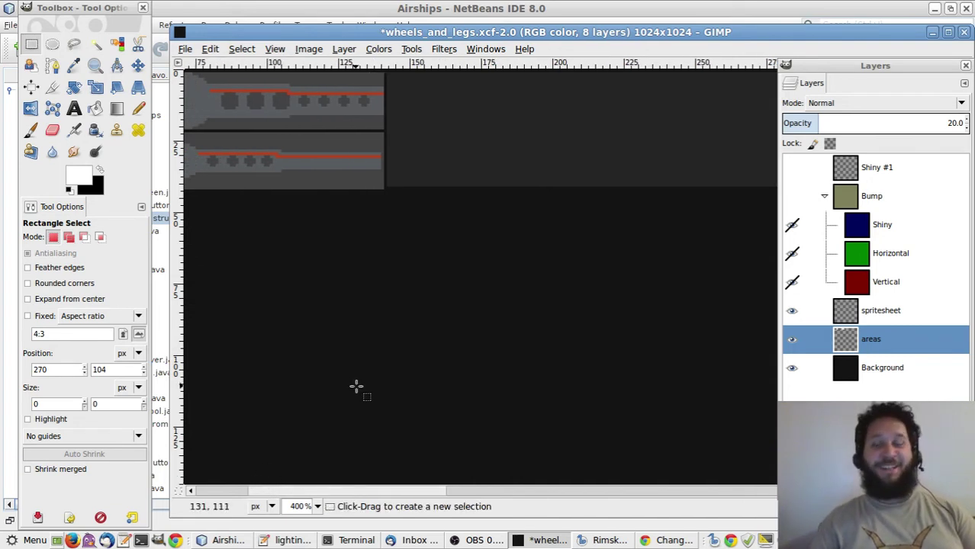
pyautogui.press('o')
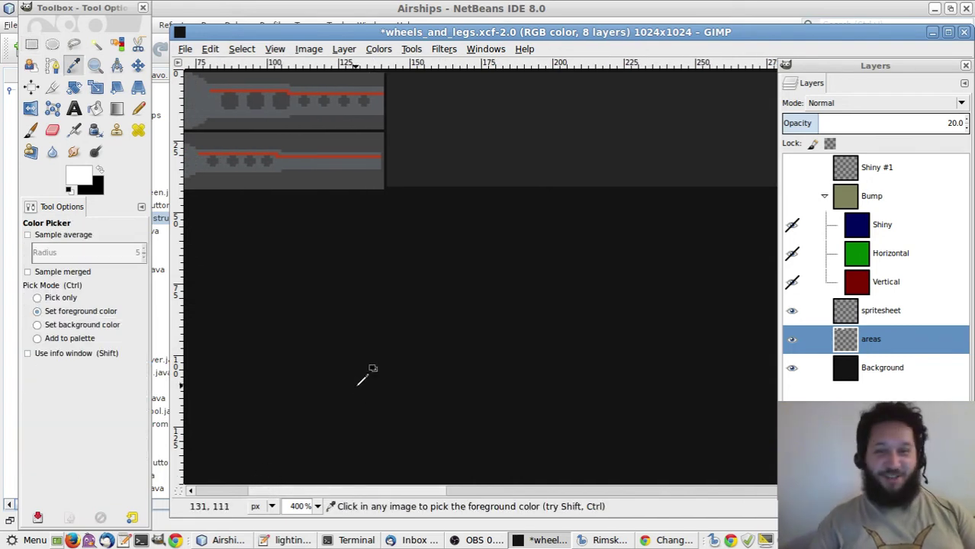
pyautogui.click(447, 162)
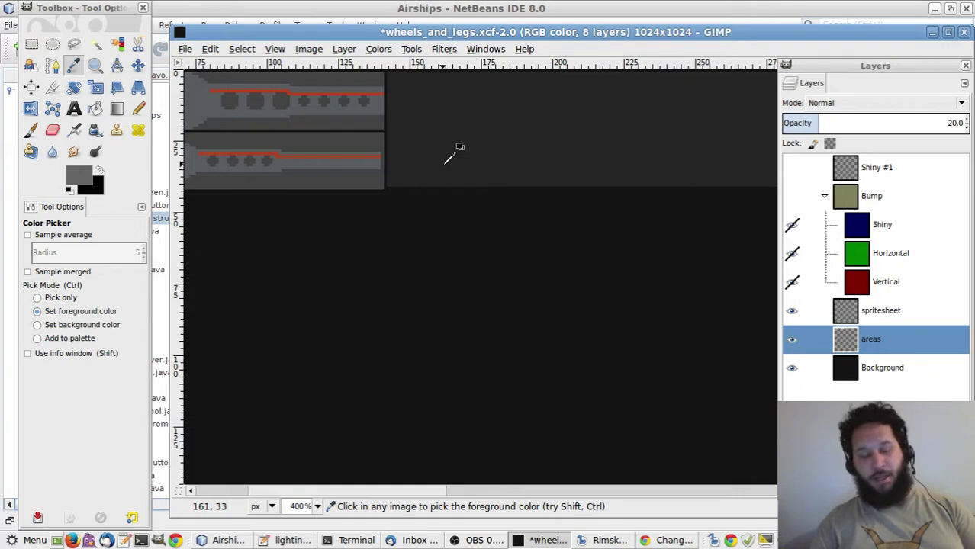
# Select a 300 × 30 px rectangle at position 142, 42 below the large leg area and fill it with the foreground grey
pyautogui.press('r')
pyautogui.click(384, 189)
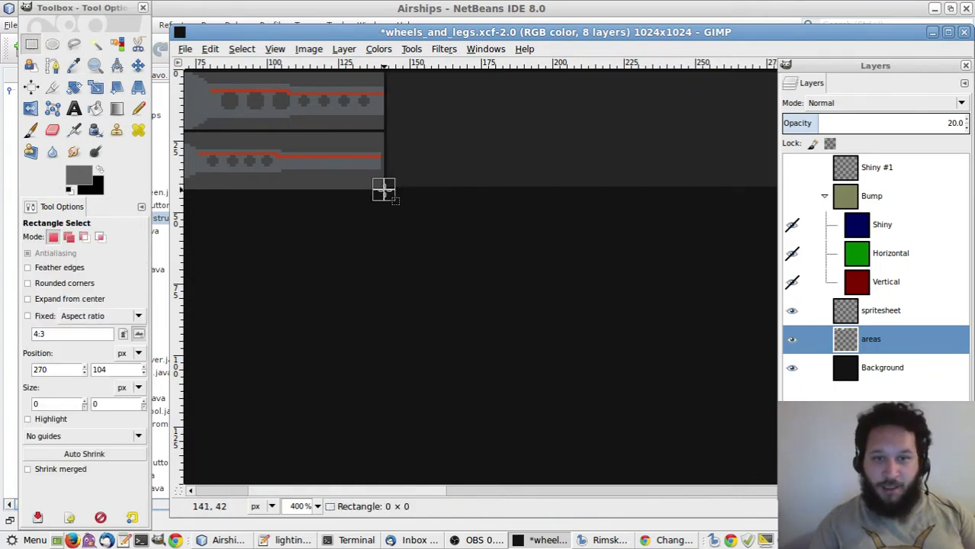
pyautogui.moveTo(384, 189); pyautogui.dragTo(480, 260)
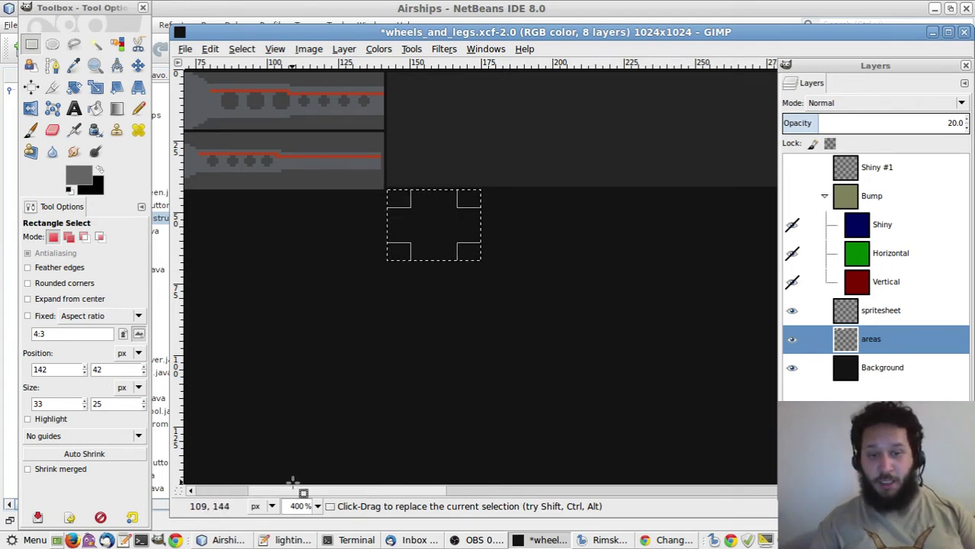
pyautogui.moveTo(277, 492); pyautogui.dragTo(313, 496)
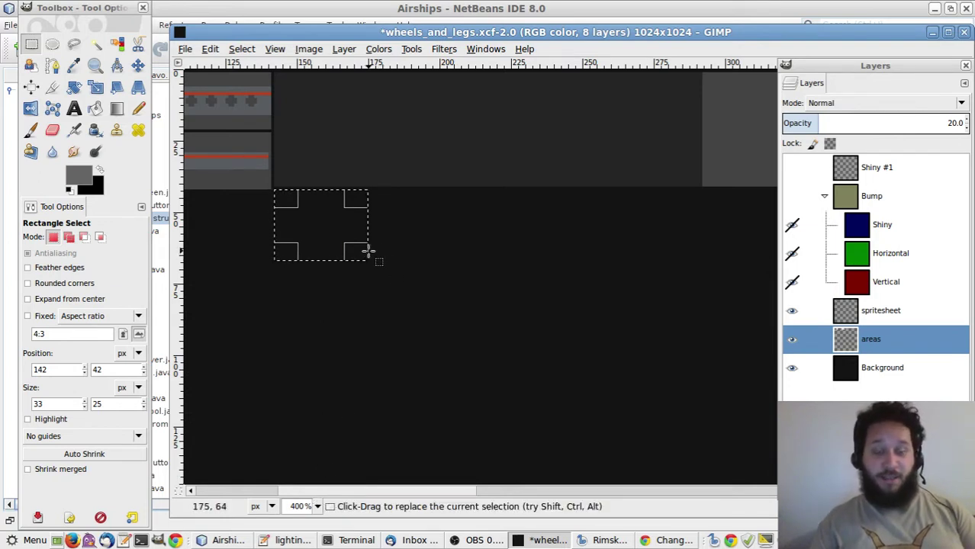
pyautogui.moveTo(354, 252); pyautogui.dragTo(831, 329)
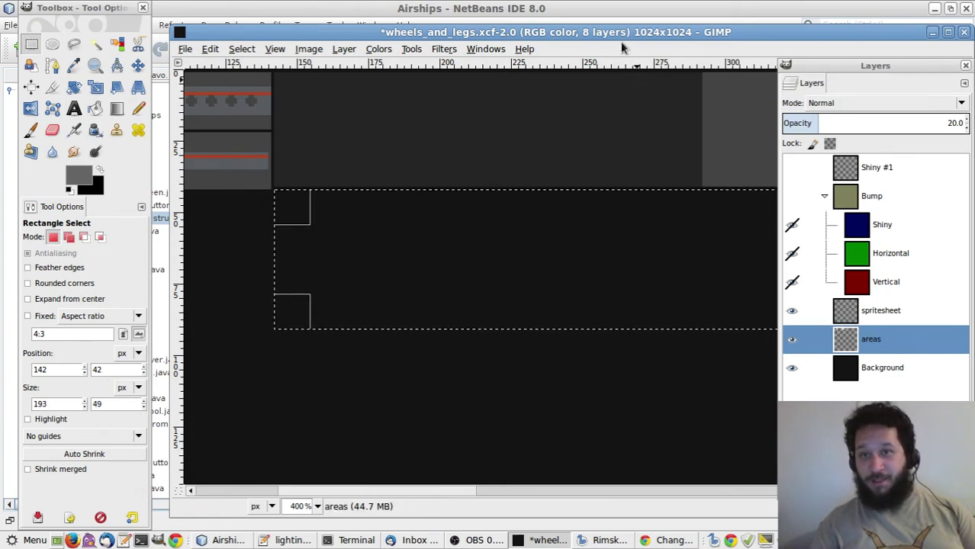
pyautogui.moveTo(616, 33); pyautogui.dragTo(445, 29)
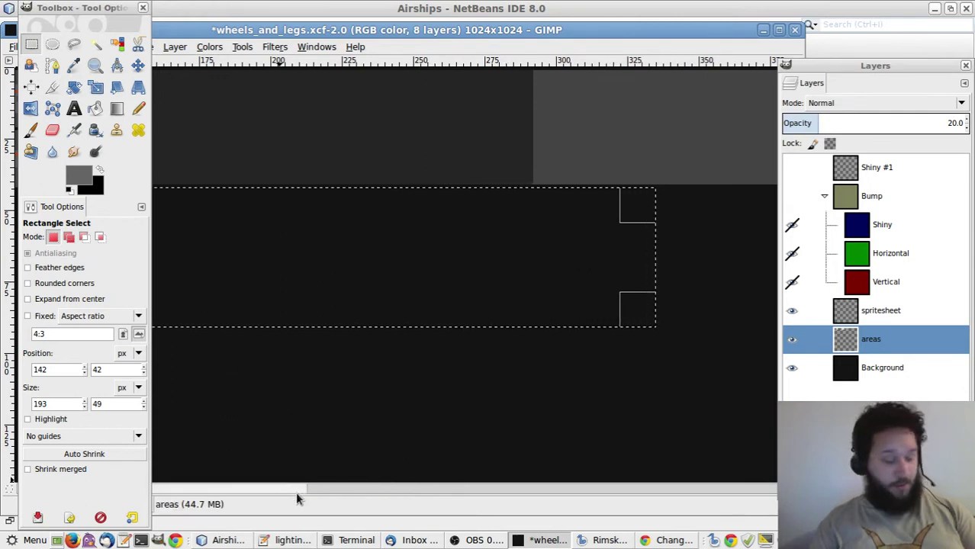
pyautogui.moveTo(293, 487); pyautogui.dragTo(370, 493)
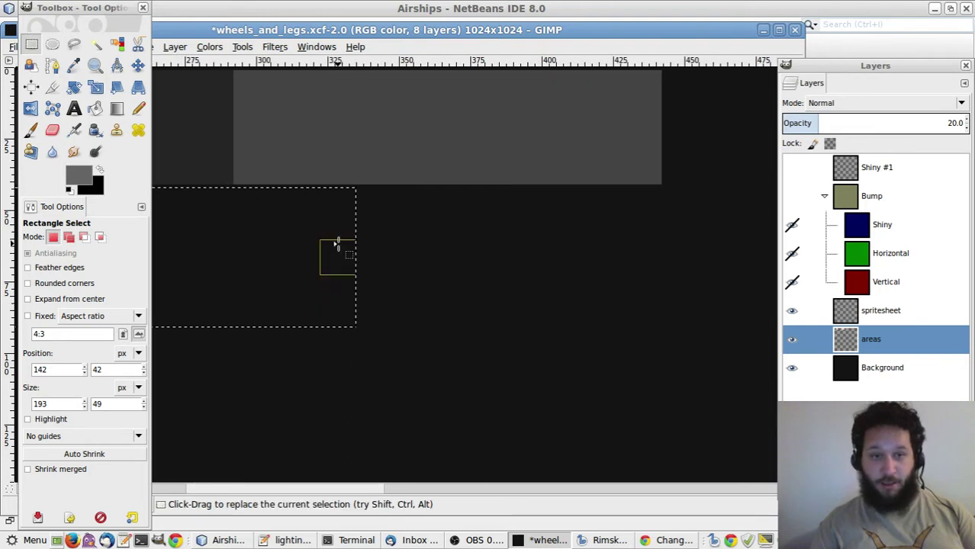
pyautogui.moveTo(337, 248); pyautogui.dragTo(658, 261)
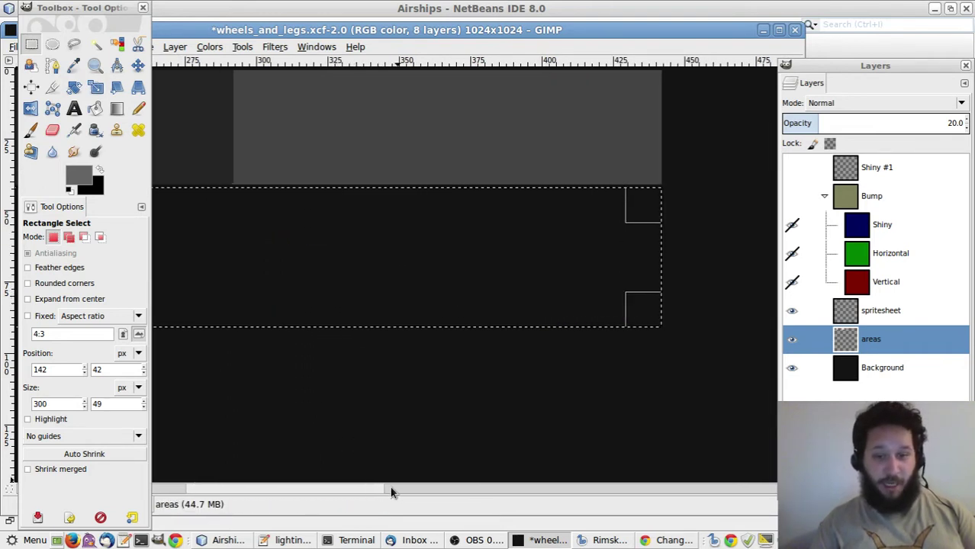
pyautogui.moveTo(391, 489); pyautogui.dragTo(263, 506)
pyautogui.doubleClick(135, 410)
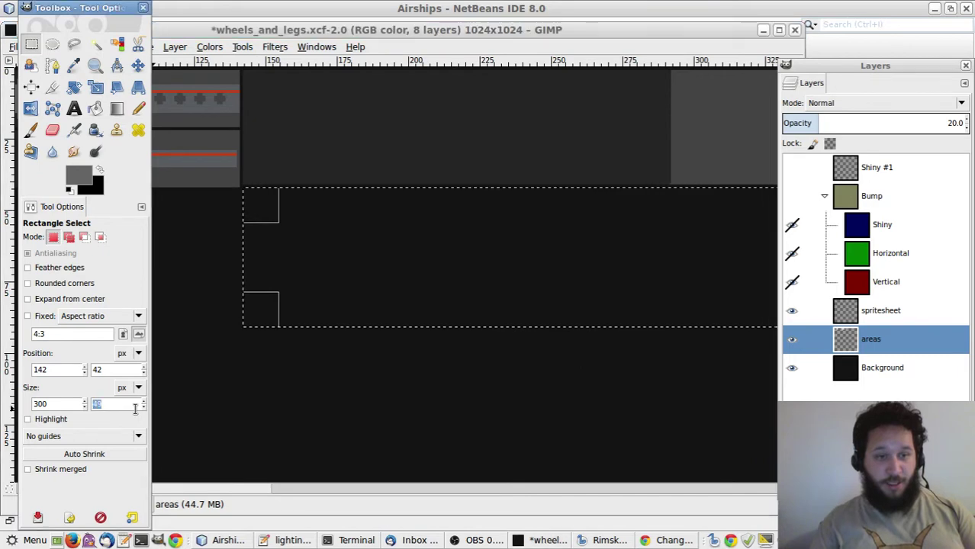
pyautogui.write('30')
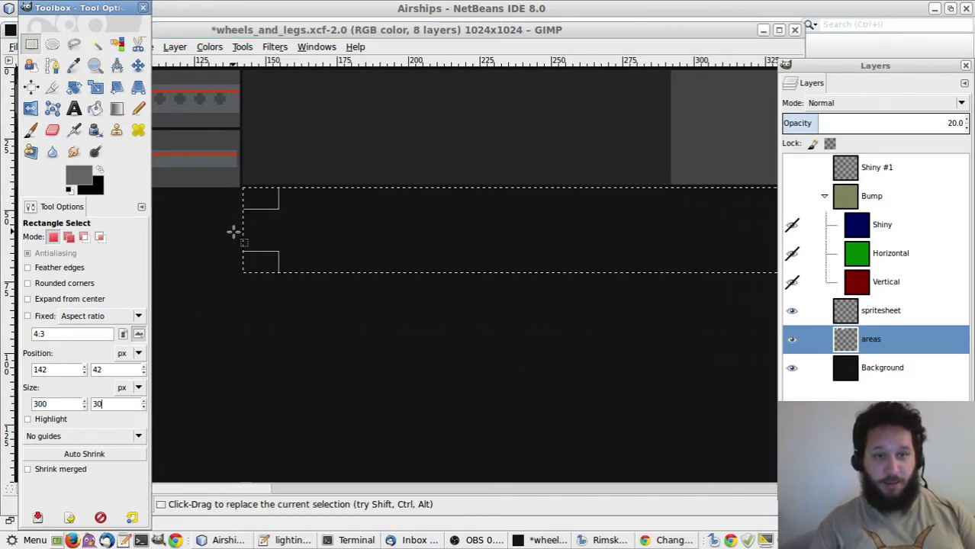
pyautogui.click(305, 30)
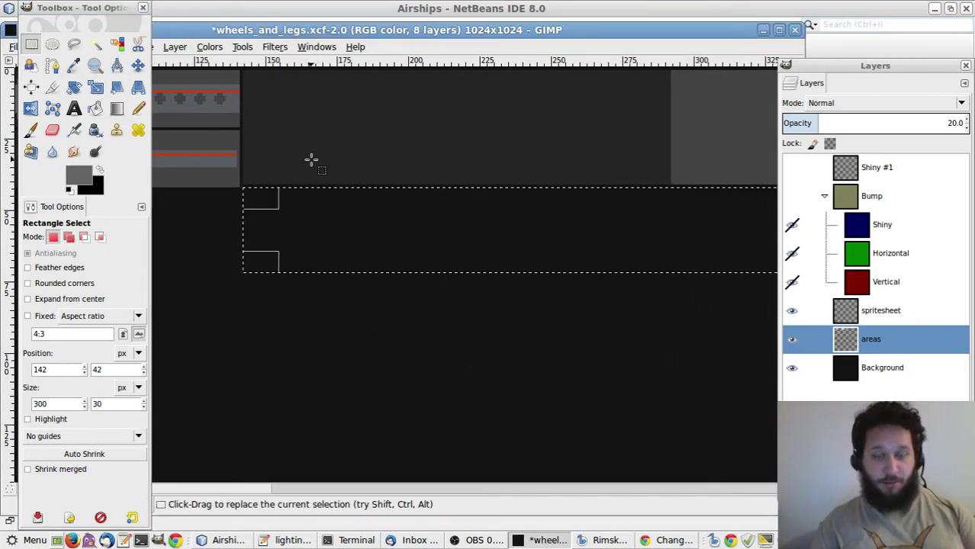
# Narrow the selection to the strip's right half and fill it with white picked from the lighter area above, then deselect
pyautogui.moveTo(253, 240); pyautogui.dragTo(680, 263)
pyautogui.press('o')
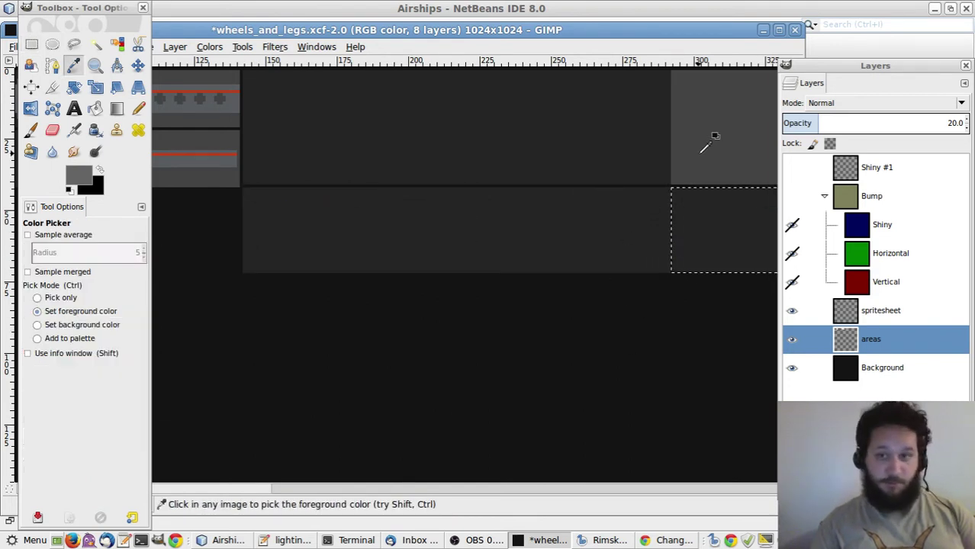
pyautogui.click(723, 139)
pyautogui.hotkey('ctrl', ',')
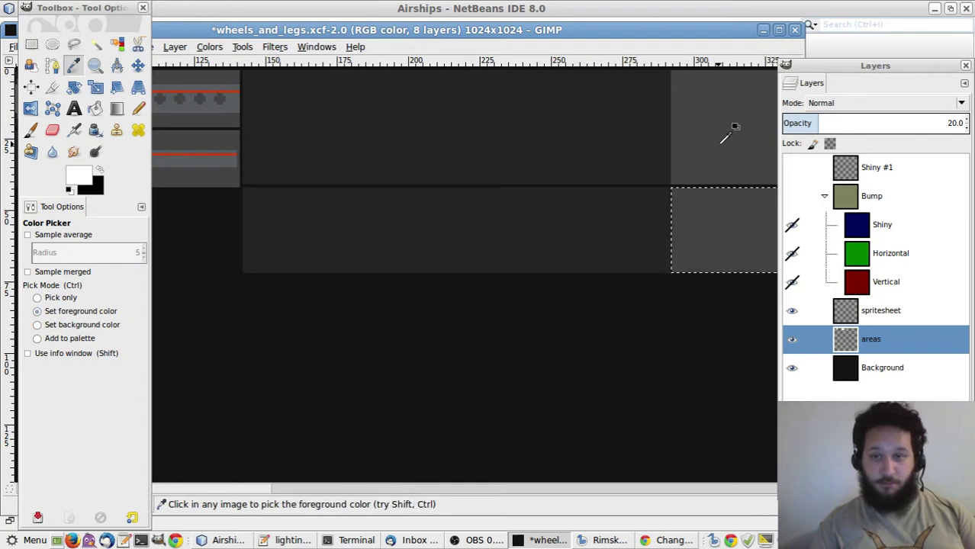
pyautogui.press('r')
pyautogui.click(562, 298)
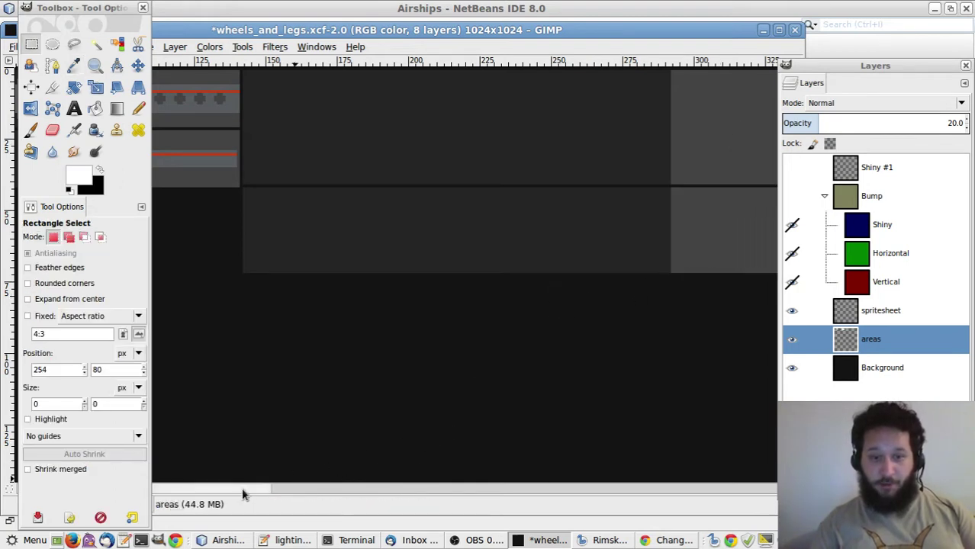
# Select a 30 × 30 px square at position 142, 73 below the two leg strips and fill it with the foreground white
pyautogui.moveTo(242, 488); pyautogui.dragTo(191, 500)
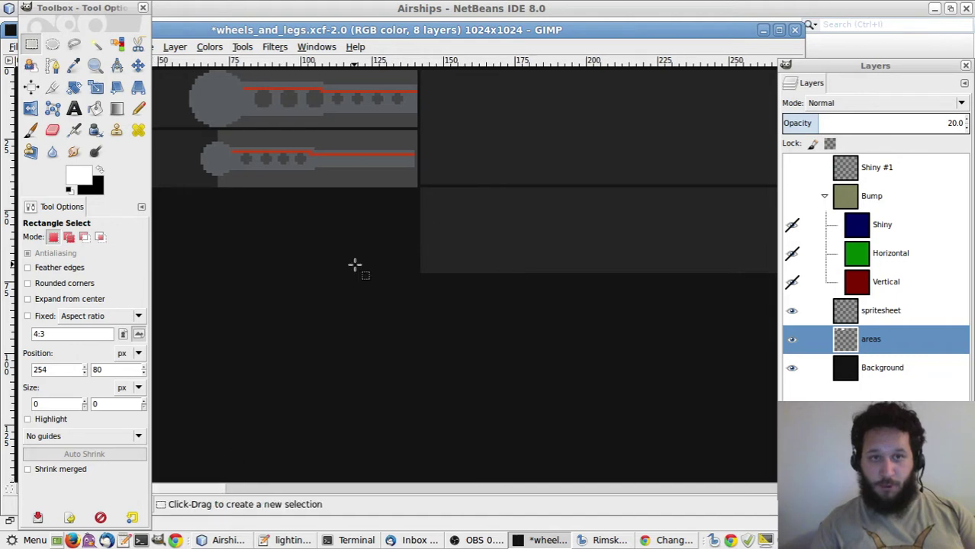
pyautogui.moveTo(339, 31); pyautogui.dragTo(472, 47)
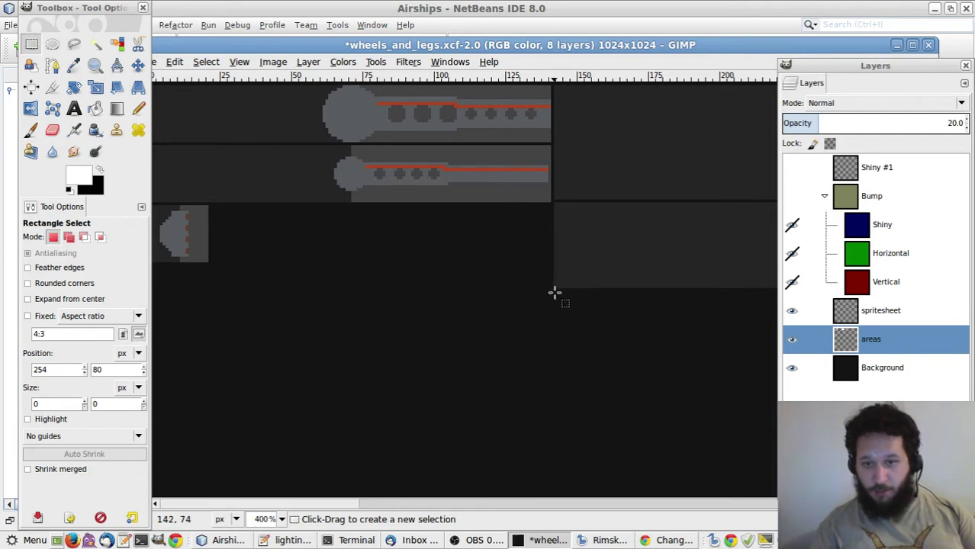
pyautogui.moveTo(555, 292); pyautogui.dragTo(622, 371)
pyautogui.doubleClick(72, 405)
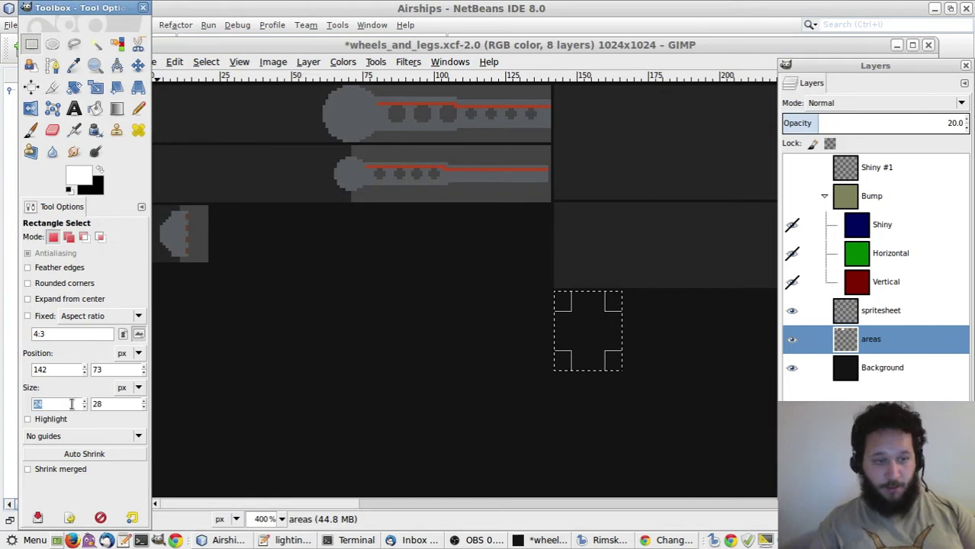
pyautogui.write('30')
pyautogui.press('Tab')
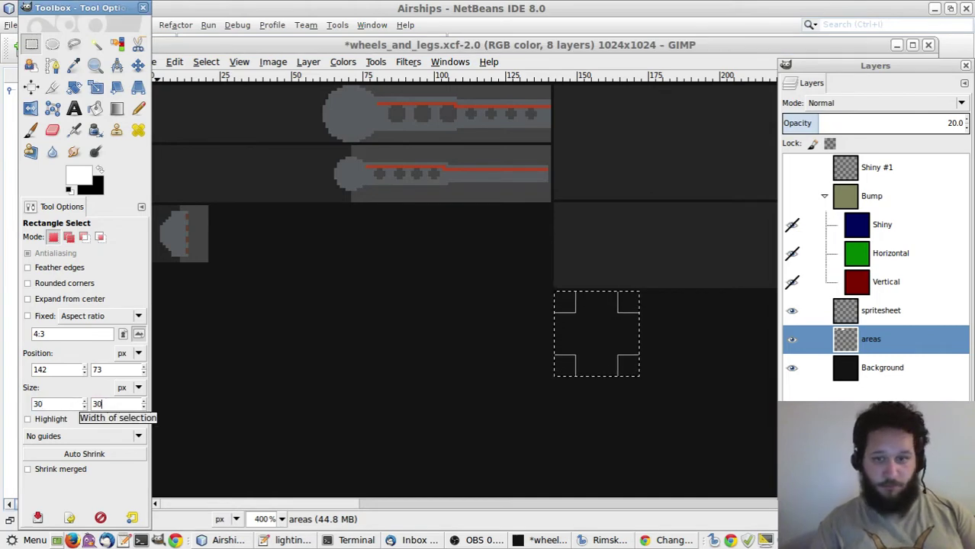
pyautogui.write('30')
pyautogui.hotkey('ctrl', ',')
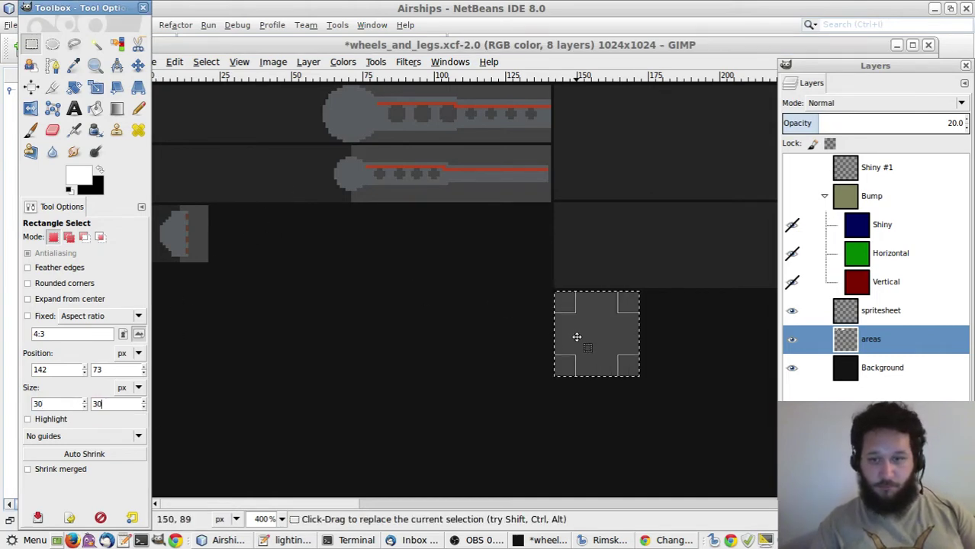
# Narrow the selection to the square's left half and fill it with the grey picked from the darker strip above, then deselect
pyautogui.moveTo(627, 334); pyautogui.dragTo(584, 344)
pyautogui.press('o')
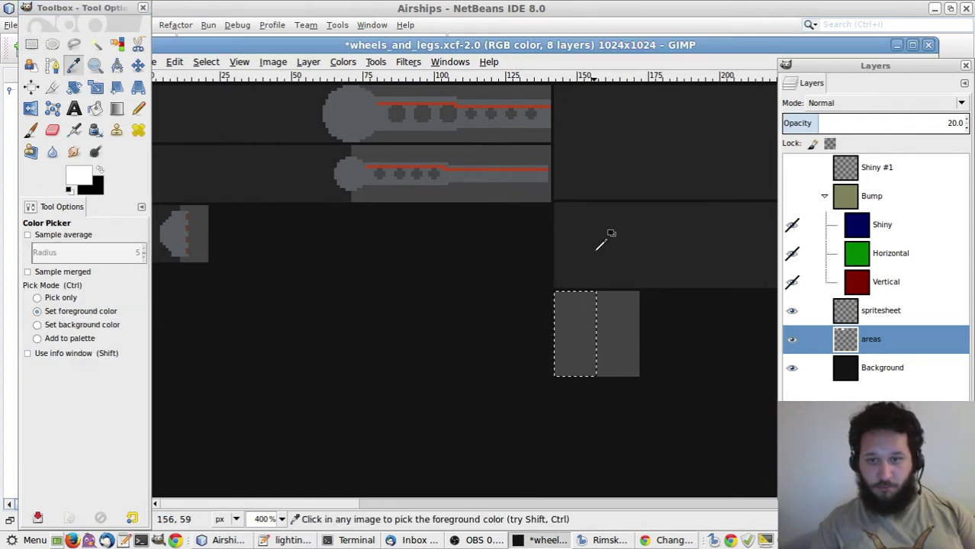
pyautogui.click(602, 244)
pyautogui.press('r')
pyautogui.click(472, 296)
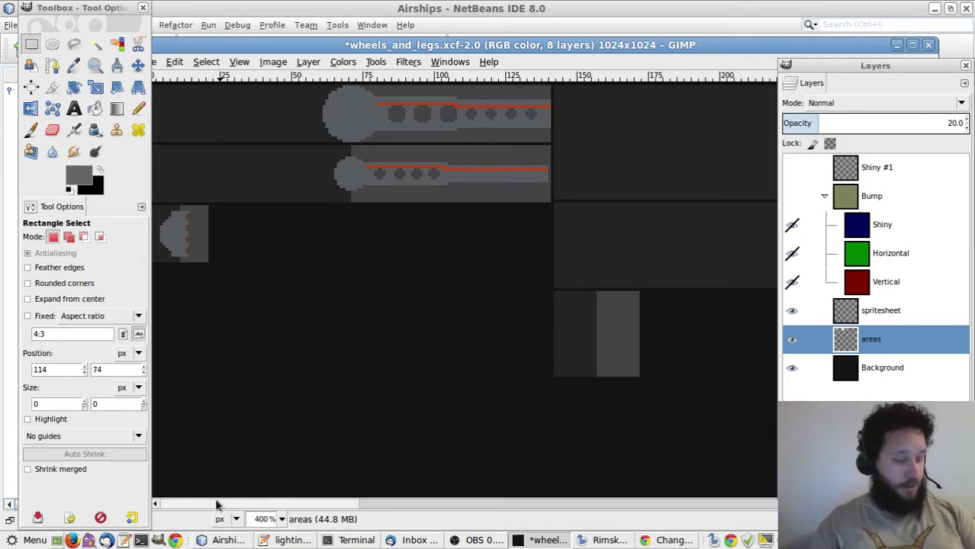
# Make the spritesheet layer active and pick the upper leg's blue-grey body colour as the foreground colour for rectangle drawing
pyautogui.moveTo(216, 505)
pyautogui.mouseDown()
pyautogui.moveTo(322, 499)
pyautogui.moveTo(288, 490)
pyautogui.moveTo(427, 502)
pyautogui.moveTo(200, 511)
pyautogui.moveTo(284, 505)
pyautogui.moveTo(245, 516)
pyautogui.moveTo(219, 508)
pyautogui.mouseUp()
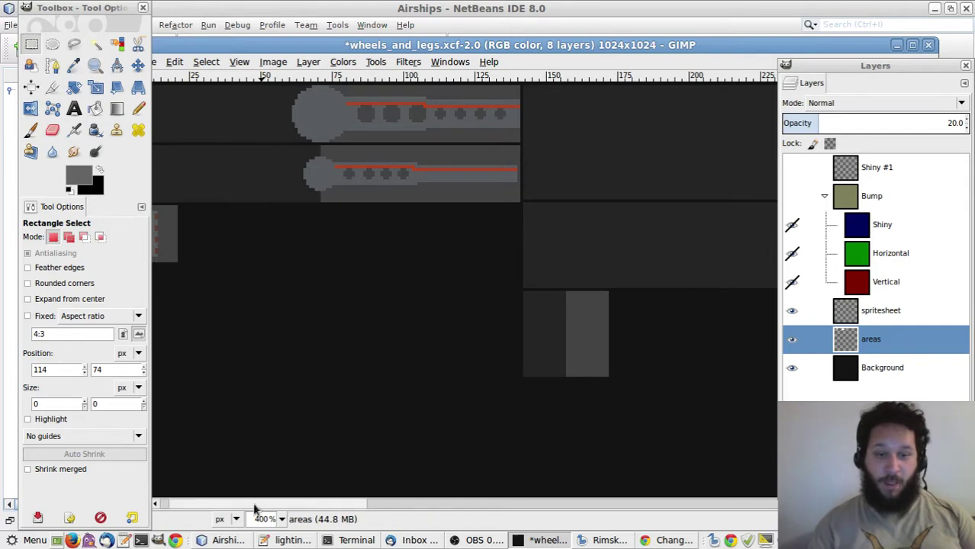
pyautogui.click(841, 316)
pyautogui.press('o')
pyautogui.click(325, 116)
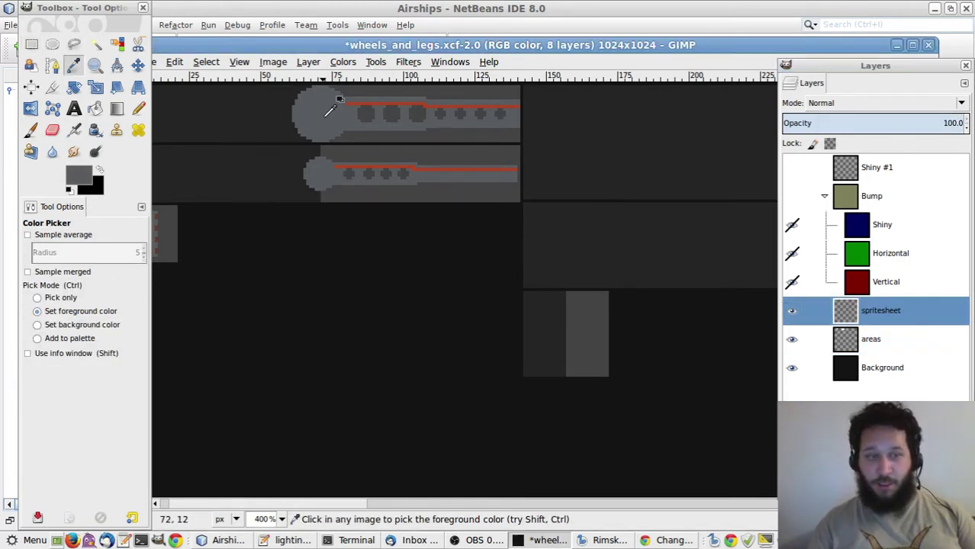
pyautogui.press('r')
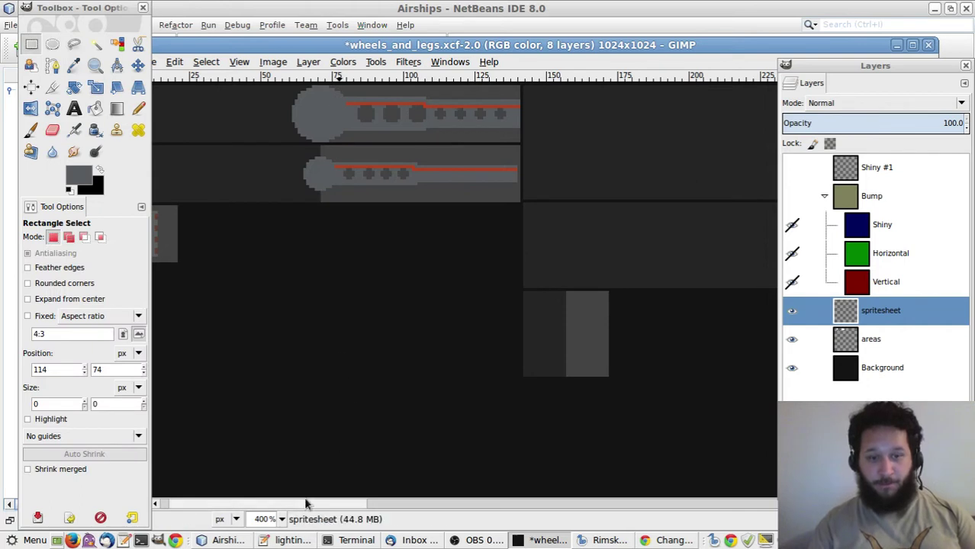
pyautogui.click(372, 503)
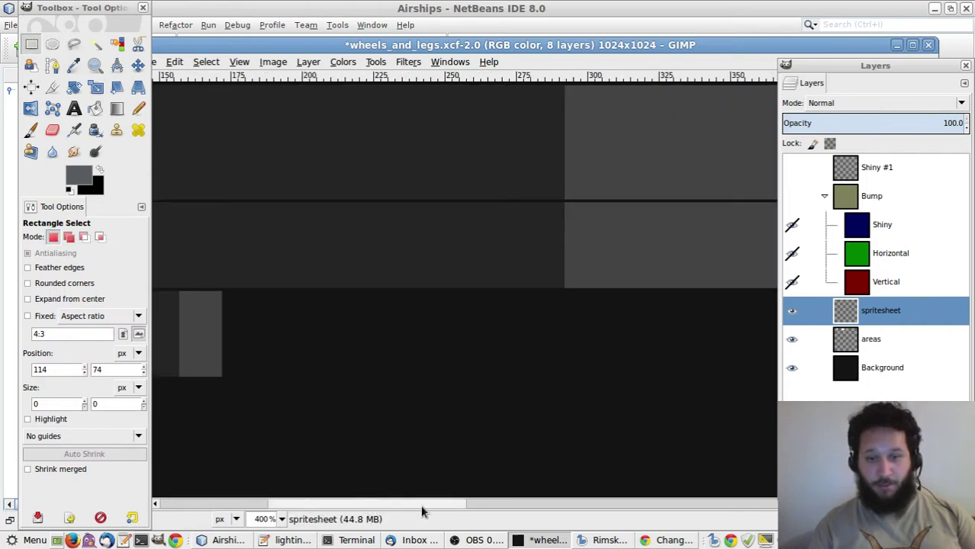
# Select a 40 × 40 px circle at position 272, 1, centred on the upper strip's dark/light boundary, fill it with the blue-grey foreground, and deselect
pyautogui.moveTo(425, 510); pyautogui.dragTo(451, 520)
pyautogui.press('e')
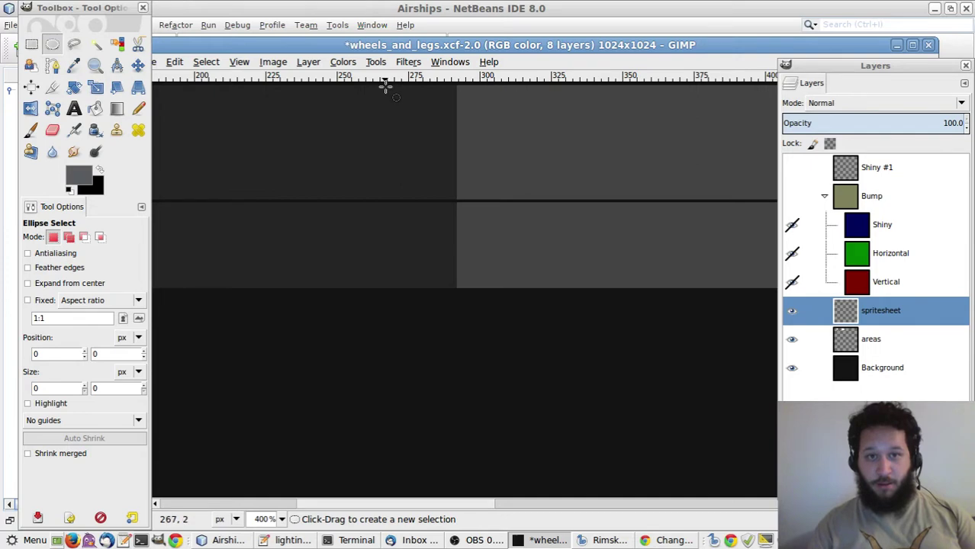
pyautogui.moveTo(381, 86); pyautogui.dragTo(508, 196)
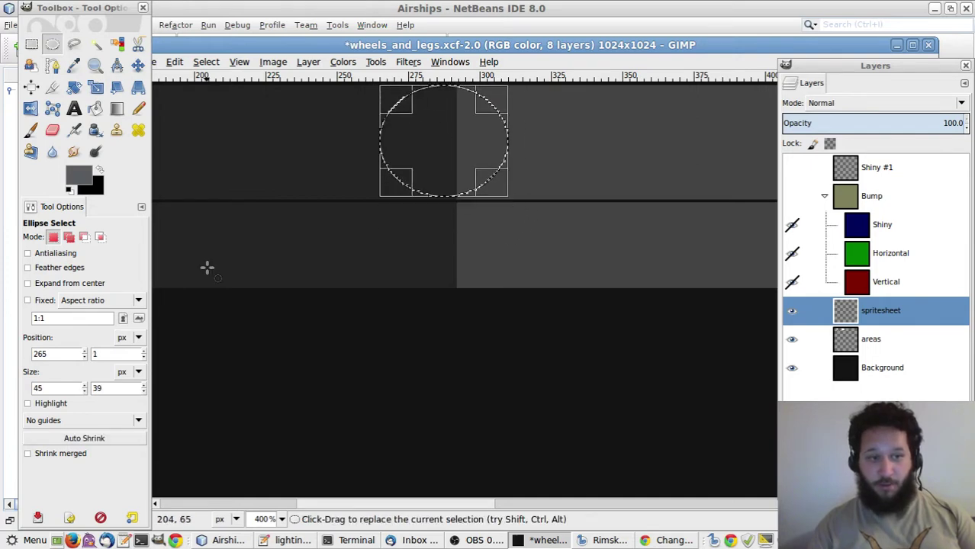
pyautogui.click(51, 387)
pyautogui.press('BackSpace')
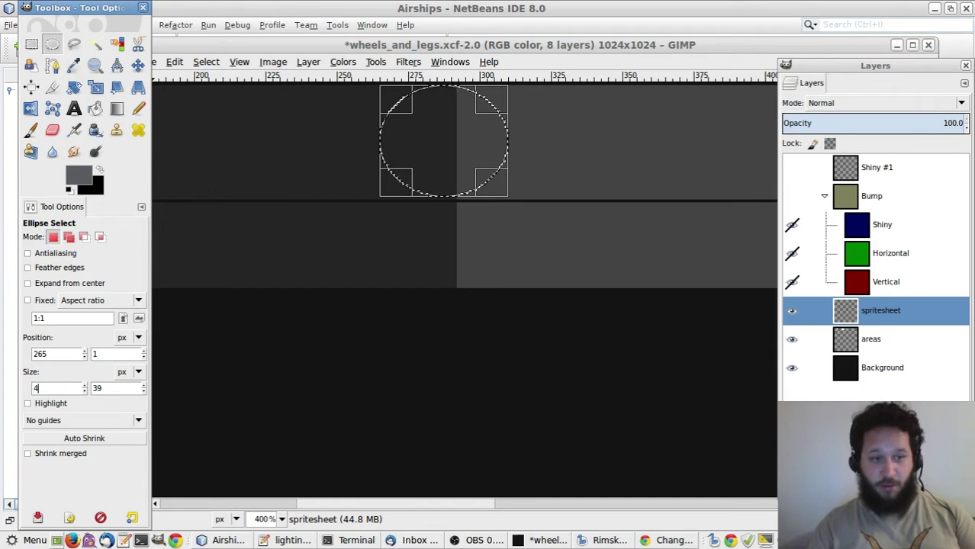
pyautogui.write('0')
pyautogui.press('Tab')
pyautogui.write('40')
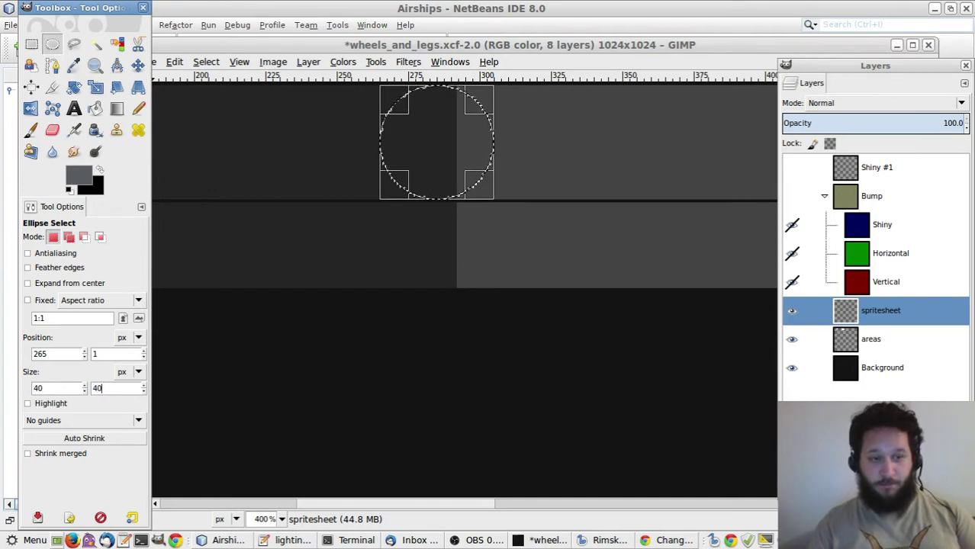
pyautogui.moveTo(429, 139); pyautogui.dragTo(451, 141)
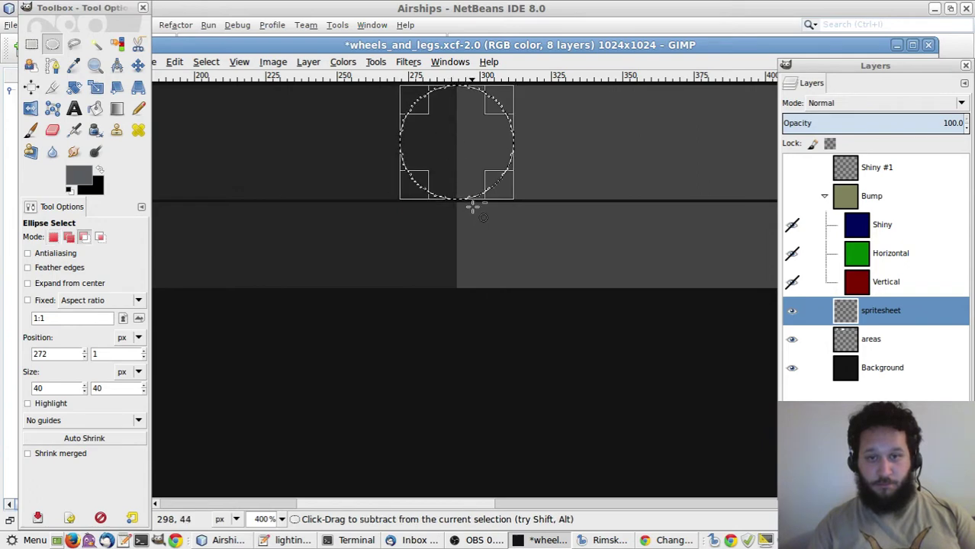
pyautogui.hotkey('ctrl', ',')
pyautogui.click(501, 286)
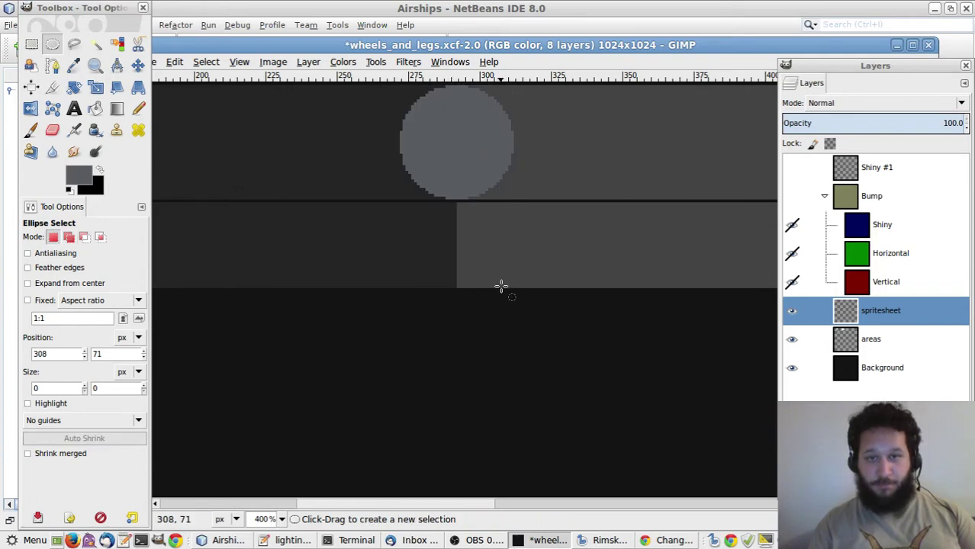
# Select a 4 × 28 px bar at the outer end of the upper strip's lighter half, centre it vertically, fill it with blue-grey and deselect
pyautogui.moveTo(306, 504); pyautogui.dragTo(355, 510)
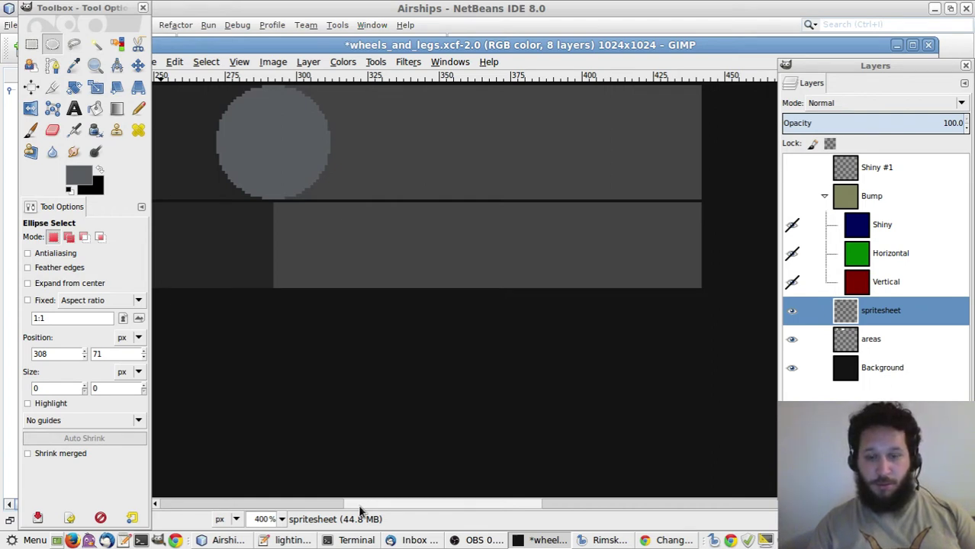
pyautogui.moveTo(358, 505); pyautogui.dragTo(342, 509)
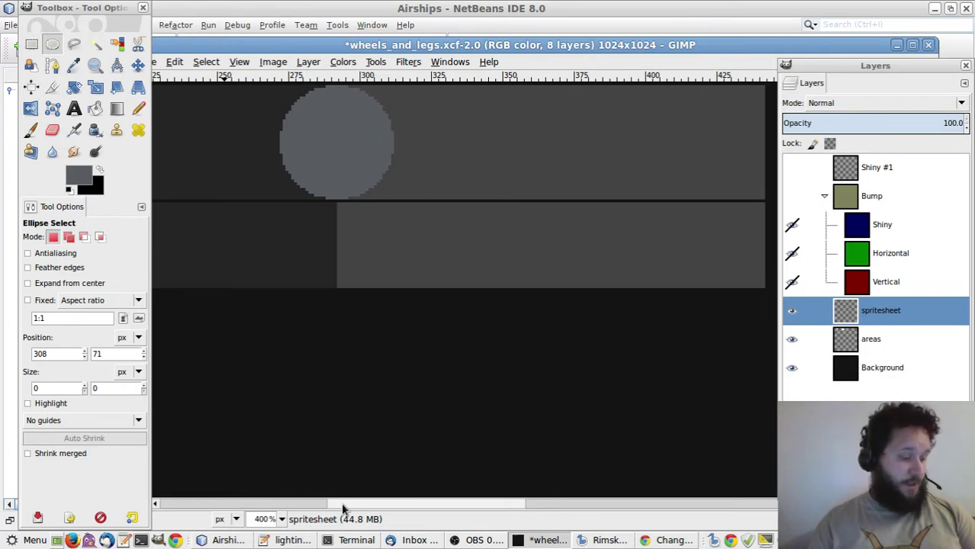
pyautogui.moveTo(343, 509); pyautogui.dragTo(388, 541)
pyautogui.press('r')
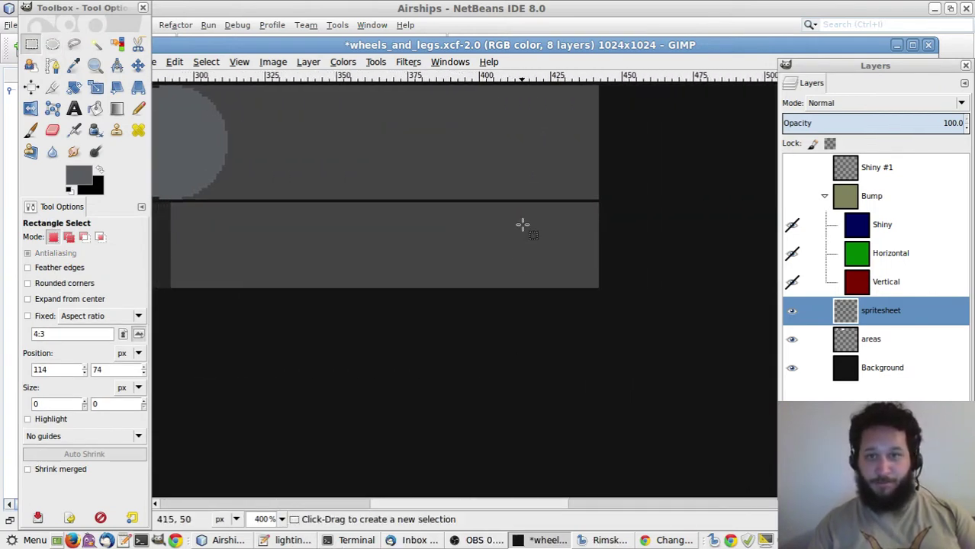
pyautogui.moveTo(601, 113)
pyautogui.mouseDown()
pyautogui.moveTo(584, 196)
pyautogui.moveTo(591, 174)
pyautogui.mouseUp()
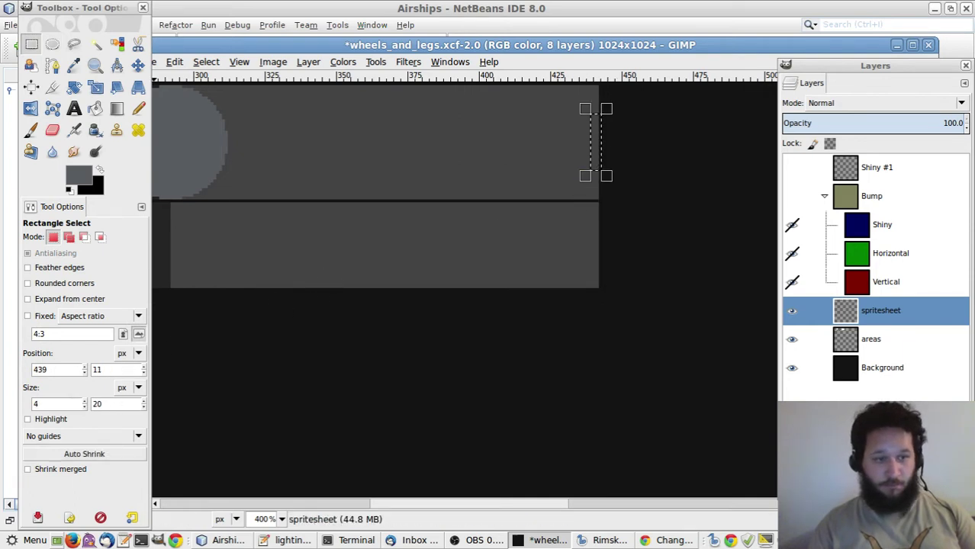
pyautogui.doubleClick(119, 405)
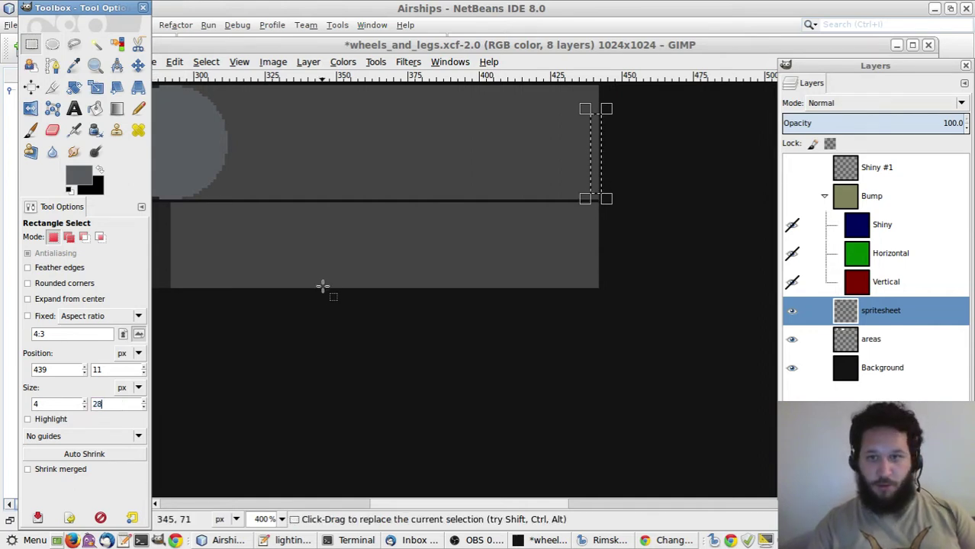
pyautogui.click(543, 49)
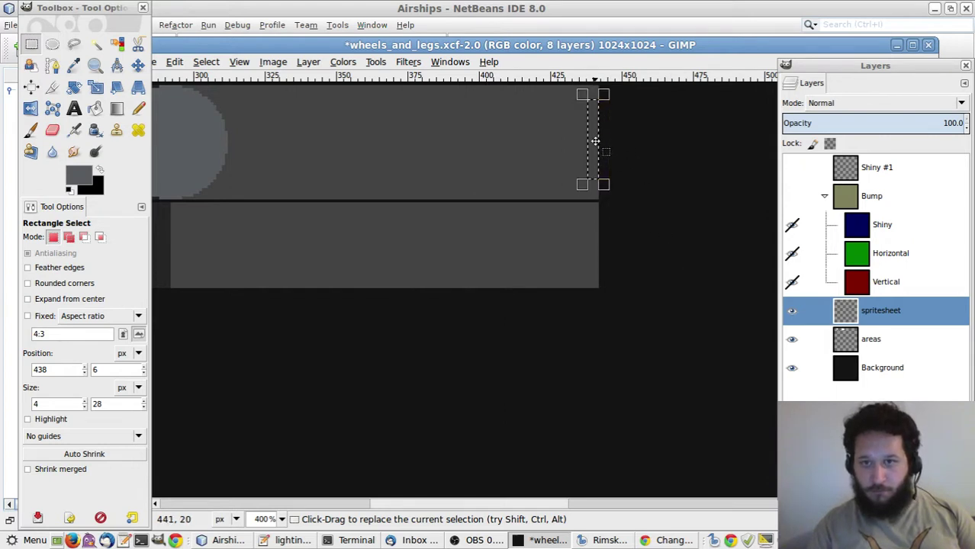
pyautogui.click(510, 154)
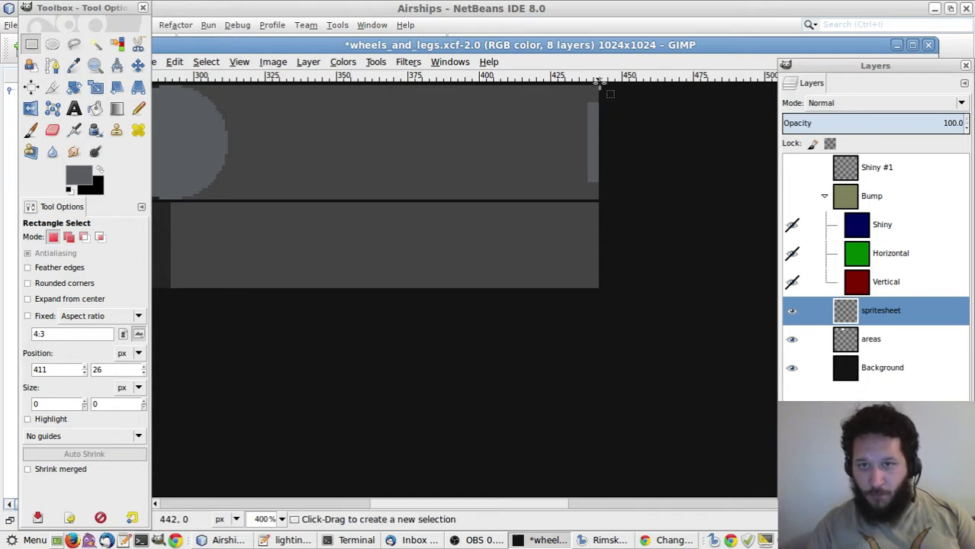
# Measure the gaps above and below the end bar, and fill a 28 px high blue-grey rectangle connecting the bar to the circle
pyautogui.moveTo(608, 89); pyautogui.dragTo(570, 100)
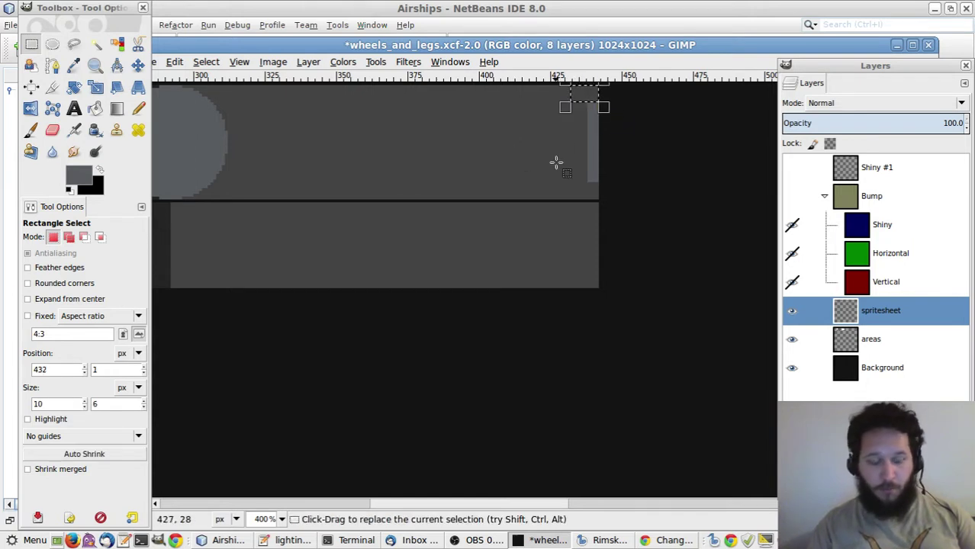
pyautogui.moveTo(603, 181); pyautogui.dragTo(556, 200)
pyautogui.click(473, 199)
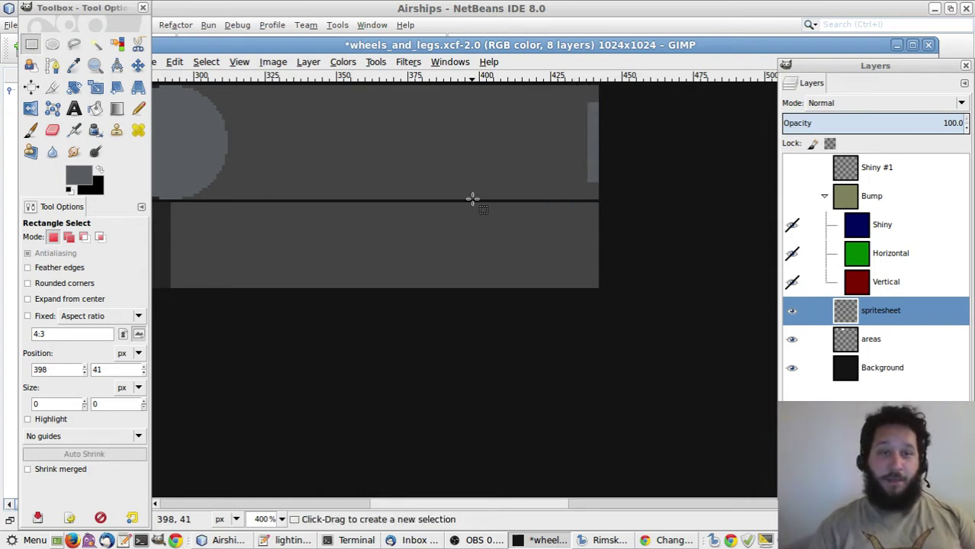
pyautogui.moveTo(593, 103); pyautogui.dragTo(197, 181)
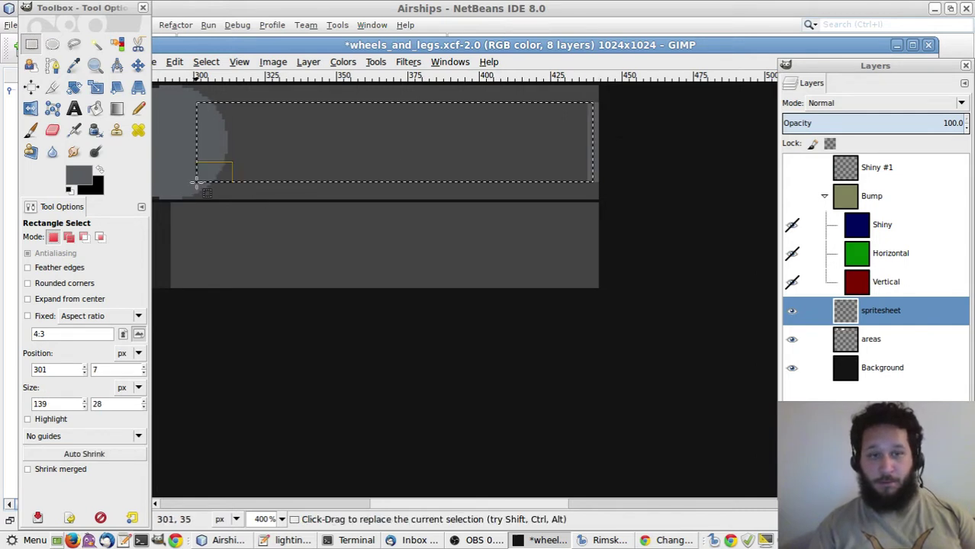
pyautogui.click(396, 286)
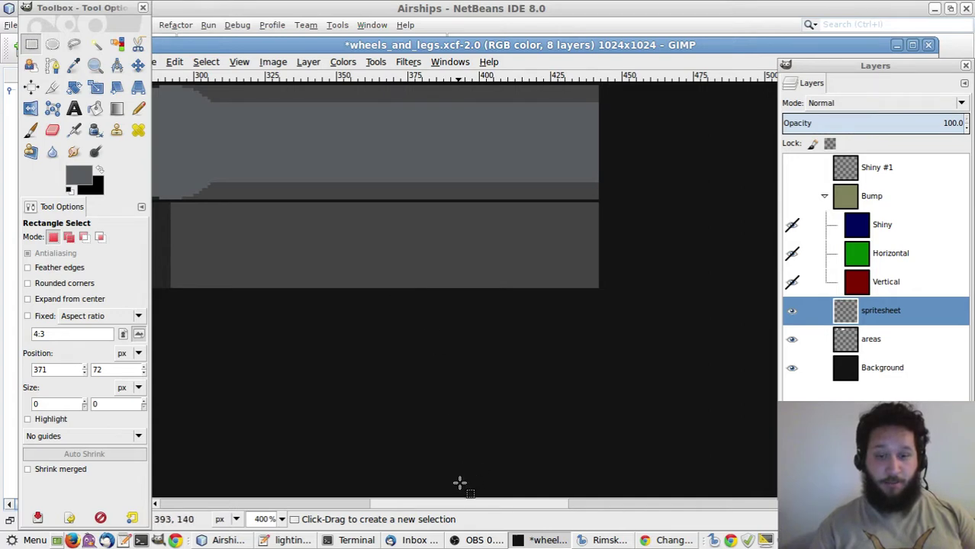
# Trim one pixel off the leg's upper and lower edges from x = 365 to its outer end
pyautogui.moveTo(466, 504)
pyautogui.mouseDown()
pyautogui.moveTo(283, 514)
pyautogui.moveTo(463, 519)
pyautogui.mouseUp()
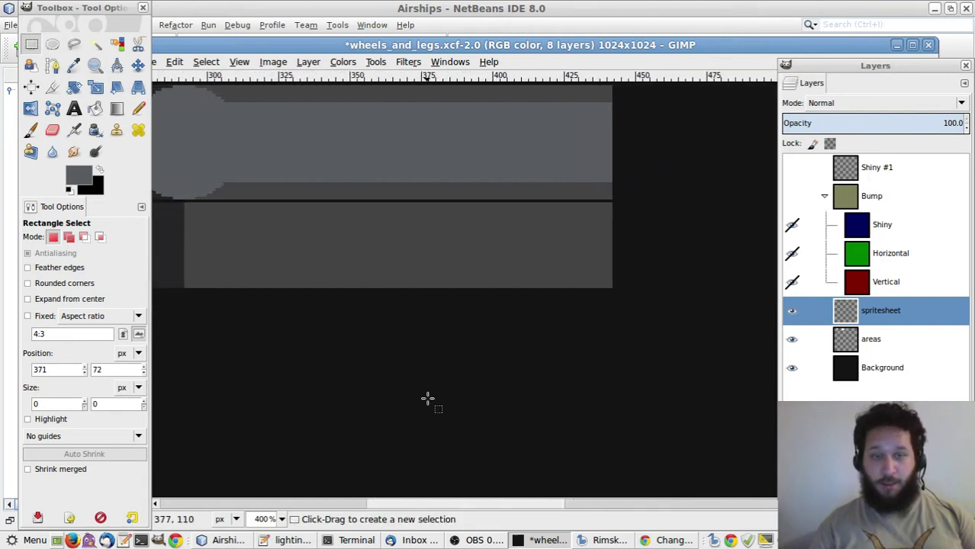
pyautogui.moveTo(393, 94); pyautogui.dragTo(637, 98)
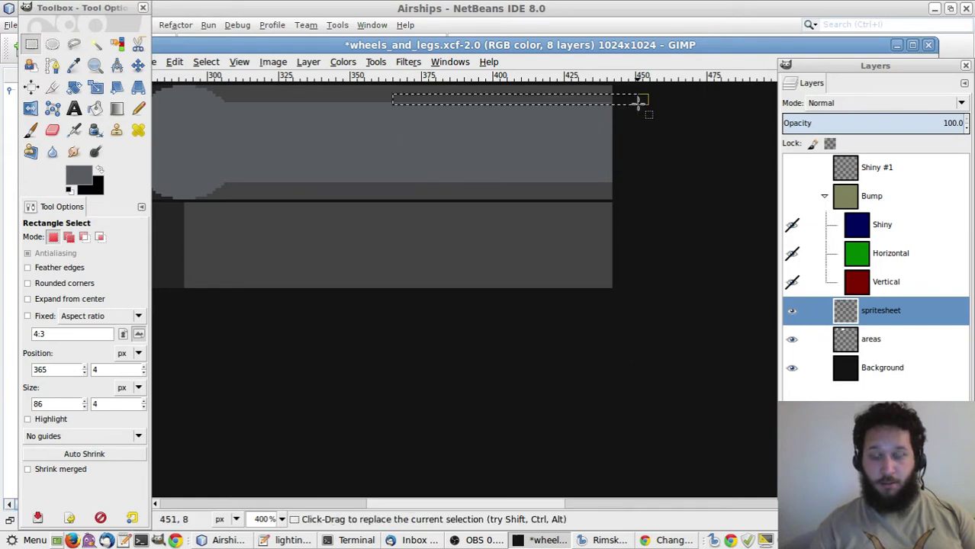
pyautogui.click(640, 214)
pyautogui.moveTo(638, 196); pyautogui.dragTo(384, 190)
pyautogui.moveTo(393, 99); pyautogui.dragTo(636, 207)
pyautogui.moveTo(534, 113); pyautogui.dragTo(524, 189)
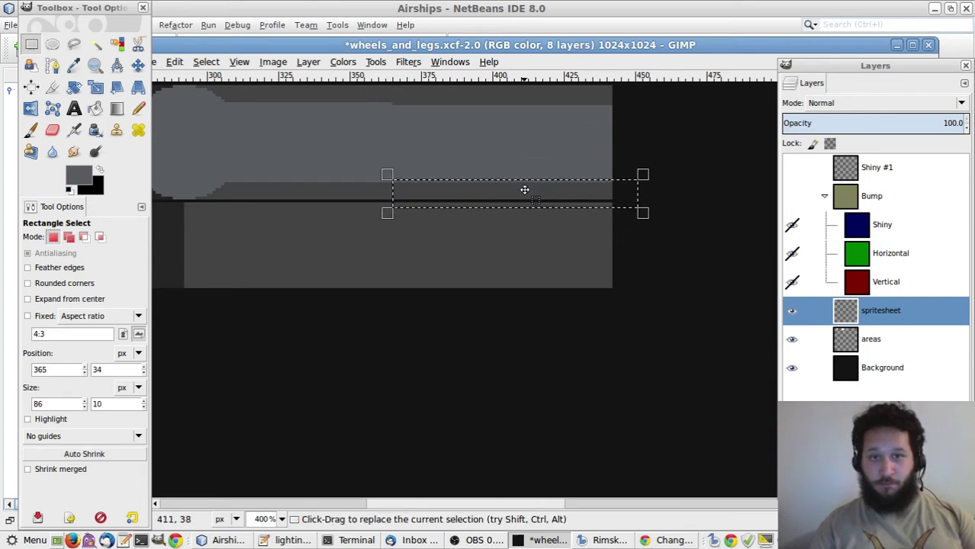
pyautogui.click(525, 284)
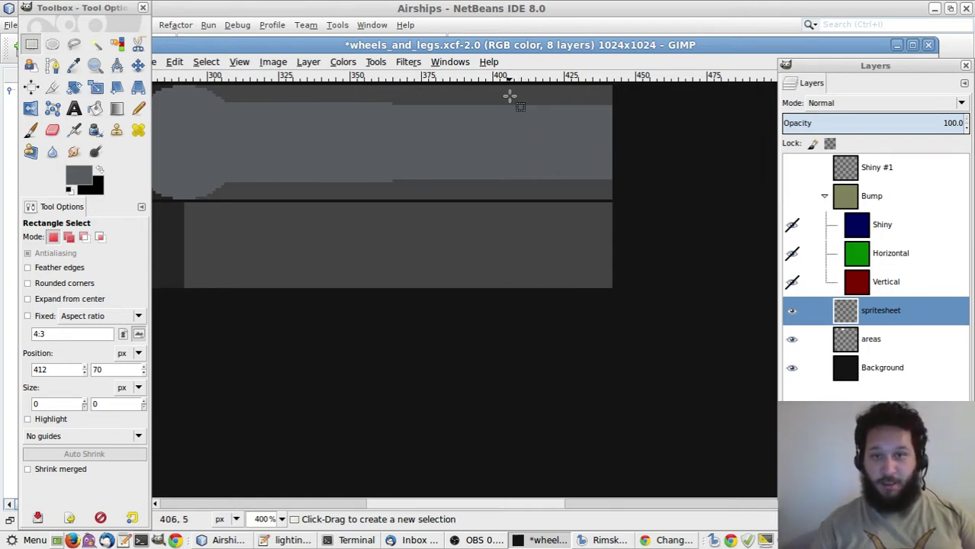
# Trim another pixel off the leg's upper and lower edges from x = 404 to its outer end, then deselect
pyautogui.moveTo(504, 93); pyautogui.dragTo(627, 106)
pyautogui.click(638, 213)
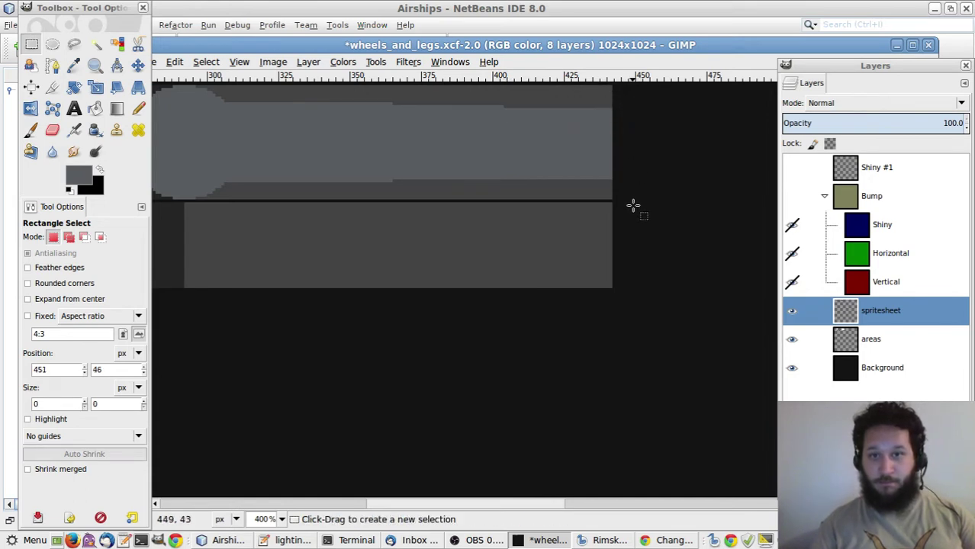
pyautogui.moveTo(634, 203); pyautogui.dragTo(503, 178)
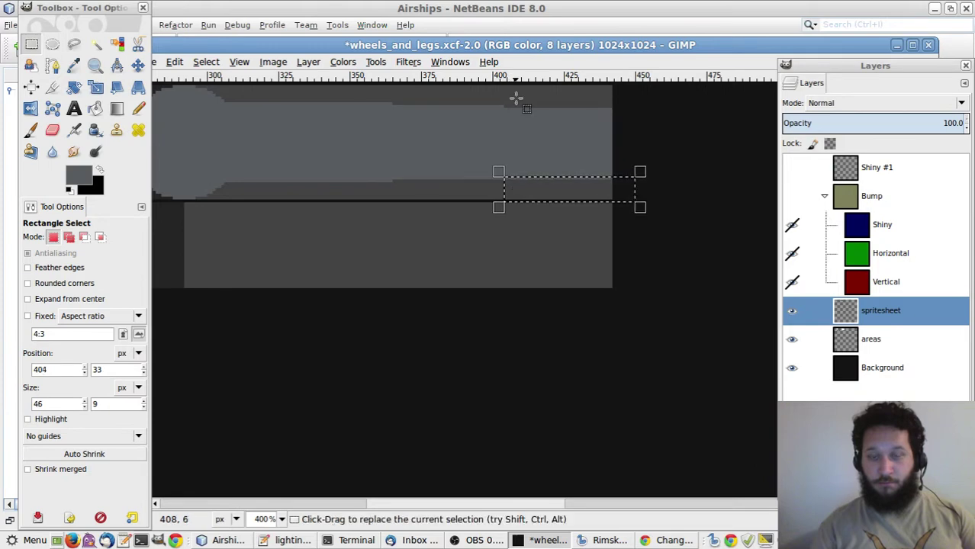
pyautogui.press('m')
pyautogui.press('r')
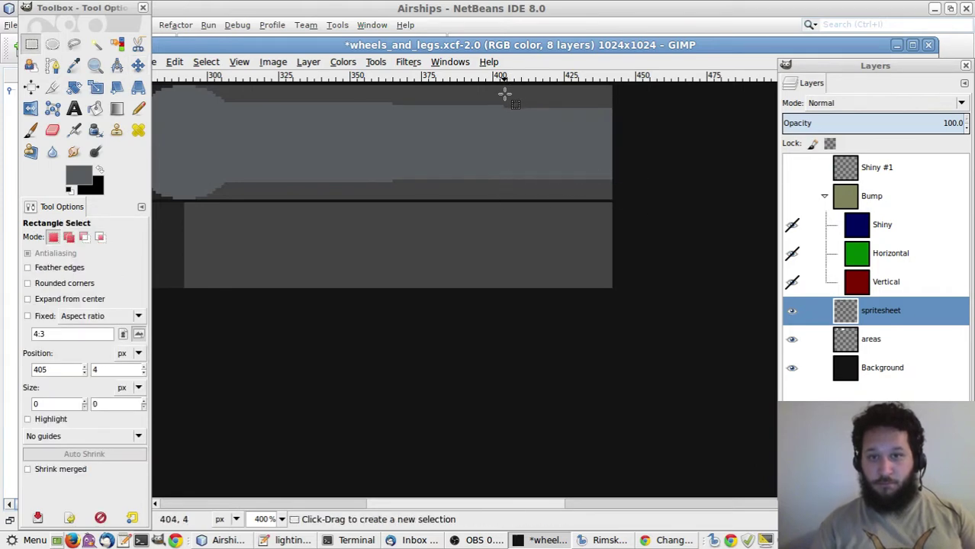
pyautogui.moveTo(504, 95); pyautogui.dragTo(610, 164)
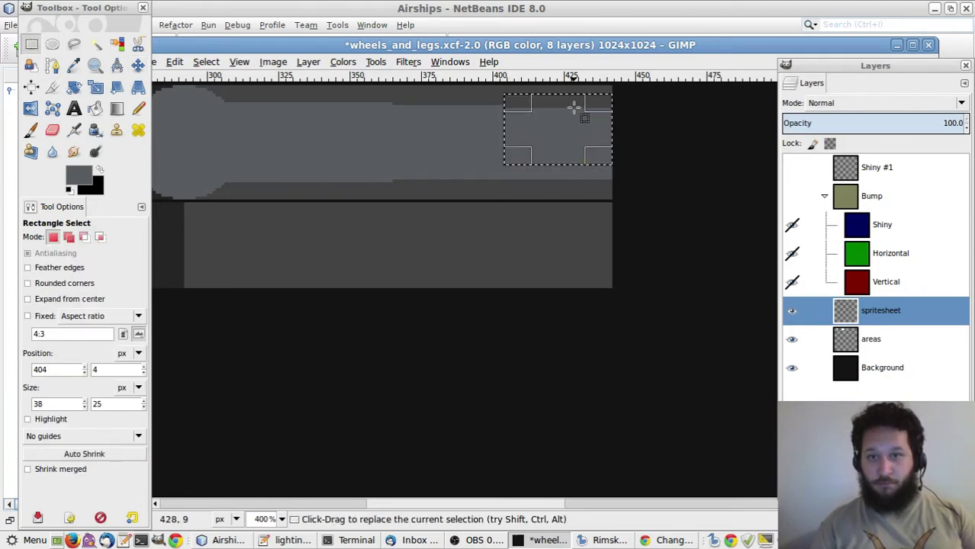
pyautogui.moveTo(563, 103); pyautogui.dragTo(559, 202)
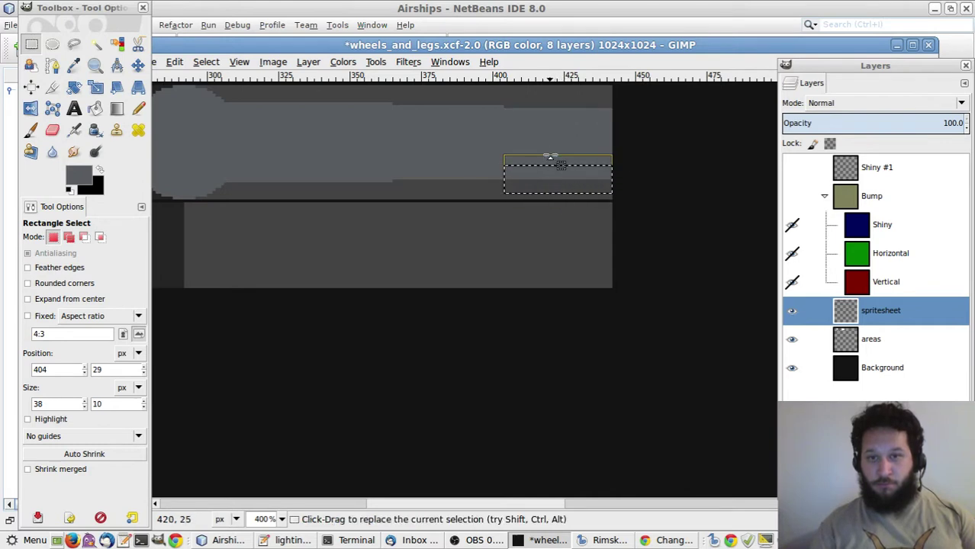
pyautogui.moveTo(552, 162)
pyautogui.mouseDown()
pyautogui.moveTo(552, 179)
pyautogui.moveTo(554, 168)
pyautogui.mouseUp()
pyautogui.click(641, 213)
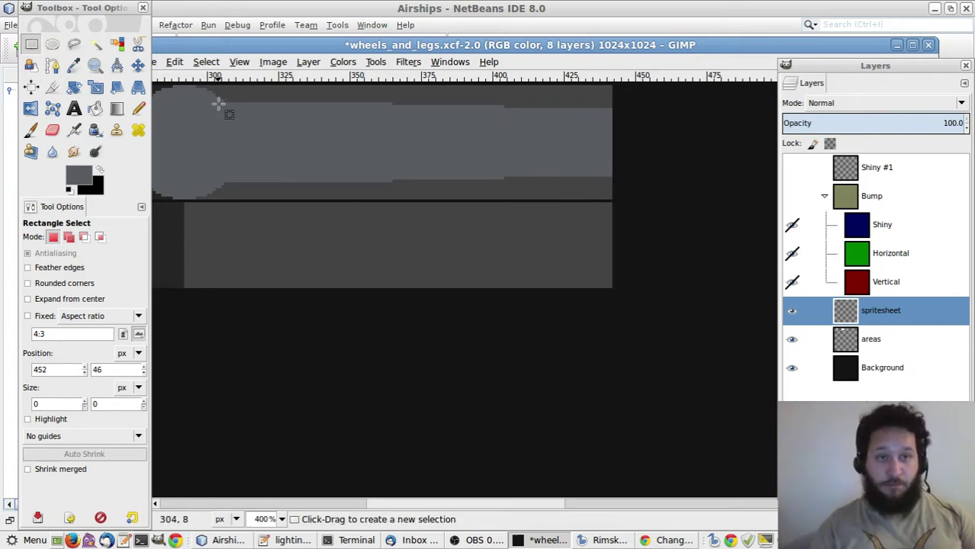
# Widen the leg beside the circle by one pixel on both edges, filling a 30 × 30 px rectangle at 305, 6 with blue-grey
pyautogui.moveTo(210, 119); pyautogui.dragTo(299, 102)
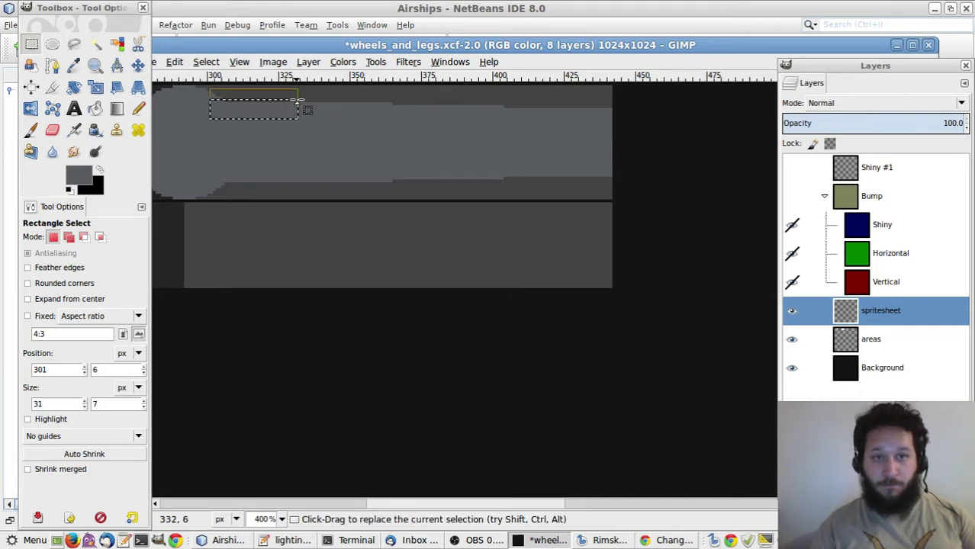
pyautogui.click(317, 137)
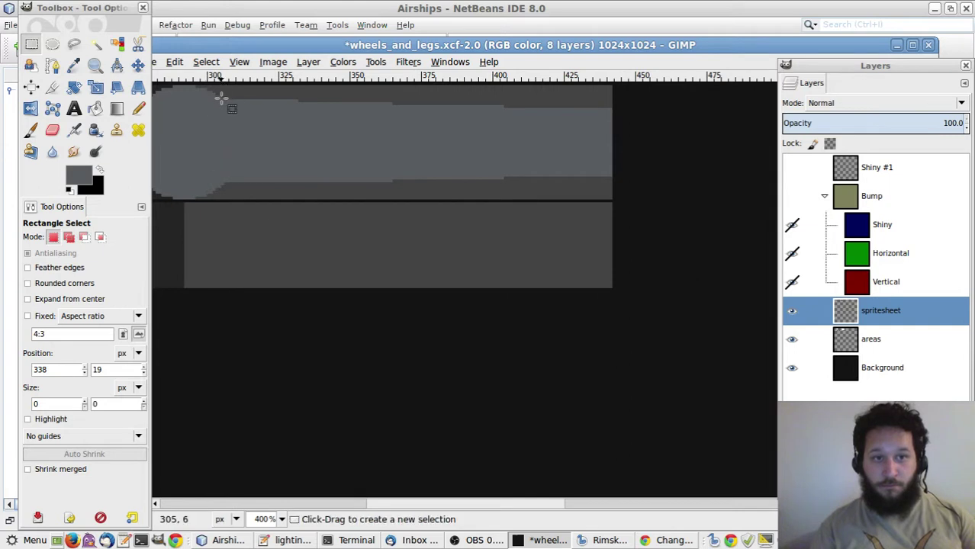
pyautogui.moveTo(221, 99); pyautogui.dragTo(304, 183)
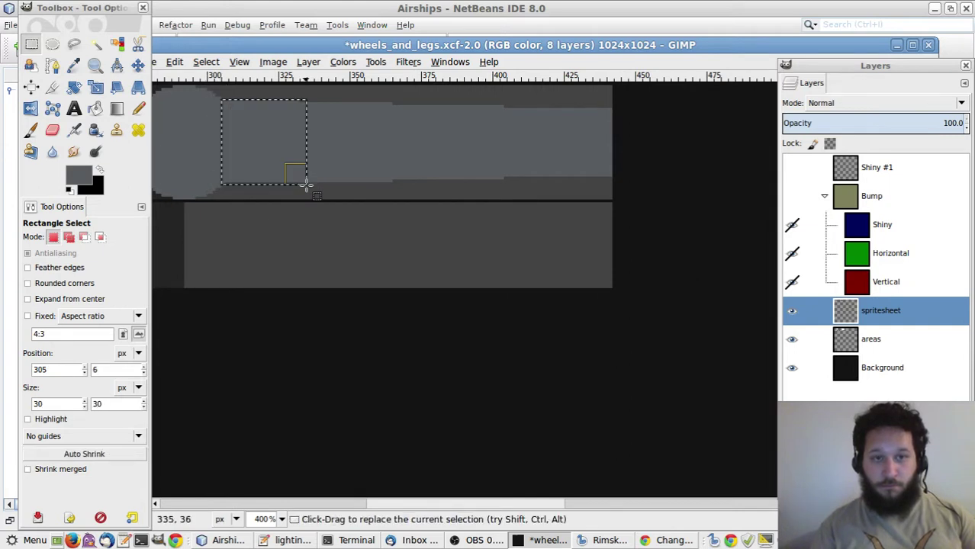
pyautogui.click(374, 194)
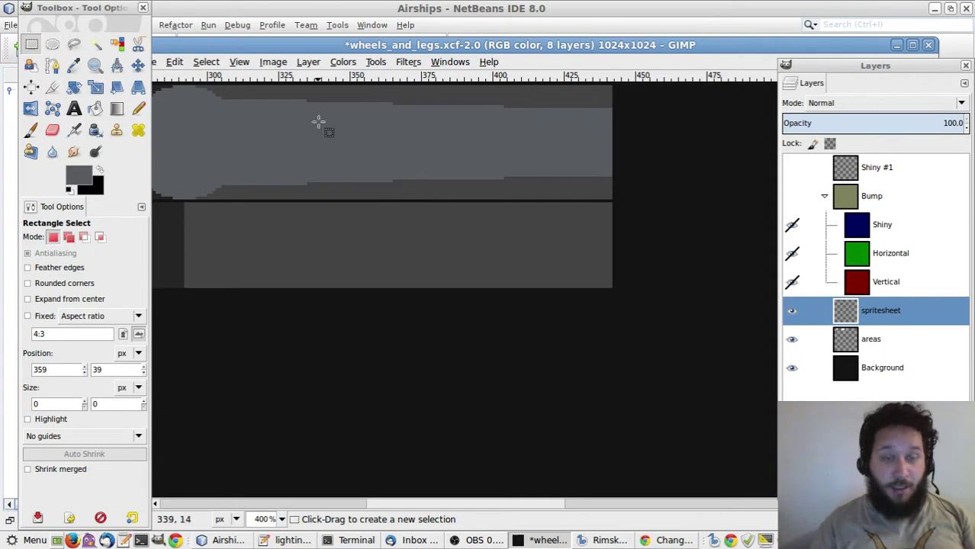
# Measure the tapered leg body's length from the circle to its outer end, and compute 138/4 in Calculator
pyautogui.moveTo(223, 94); pyautogui.dragTo(613, 196)
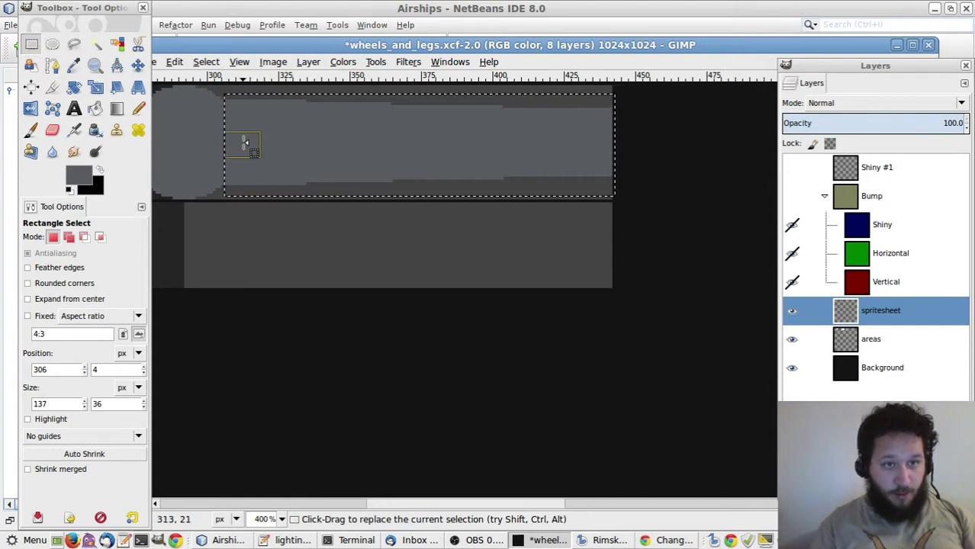
pyautogui.moveTo(244, 143)
pyautogui.mouseDown()
pyautogui.moveTo(271, 149)
pyautogui.moveTo(242, 153)
pyautogui.mouseUp()
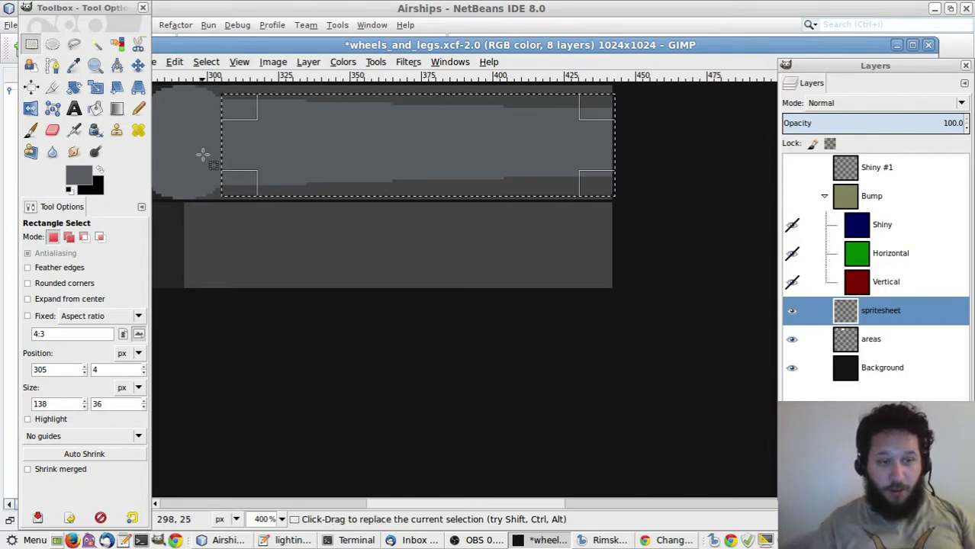
pyautogui.click(27, 541)
pyautogui.write('calc')
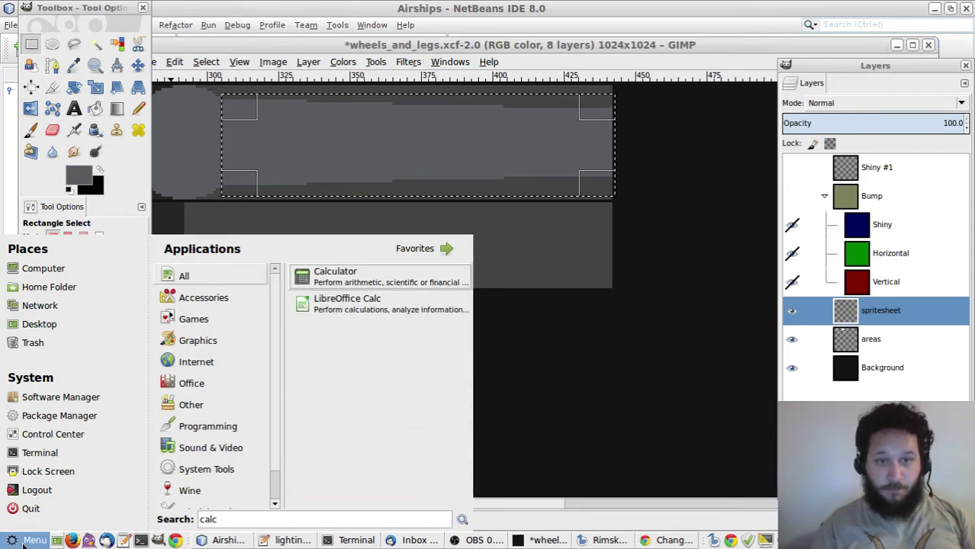
pyautogui.press('Return')
pyautogui.write('138/4')
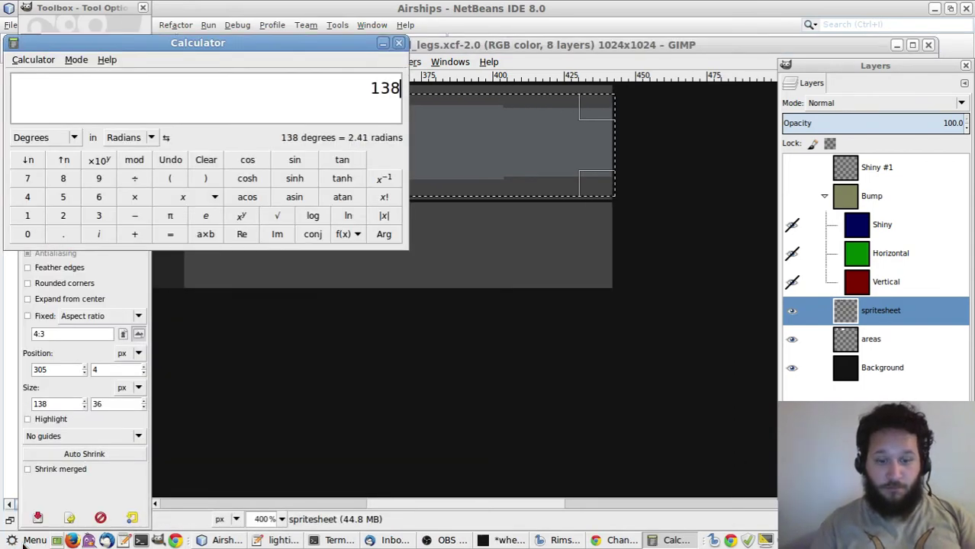
pyautogui.press('Return')
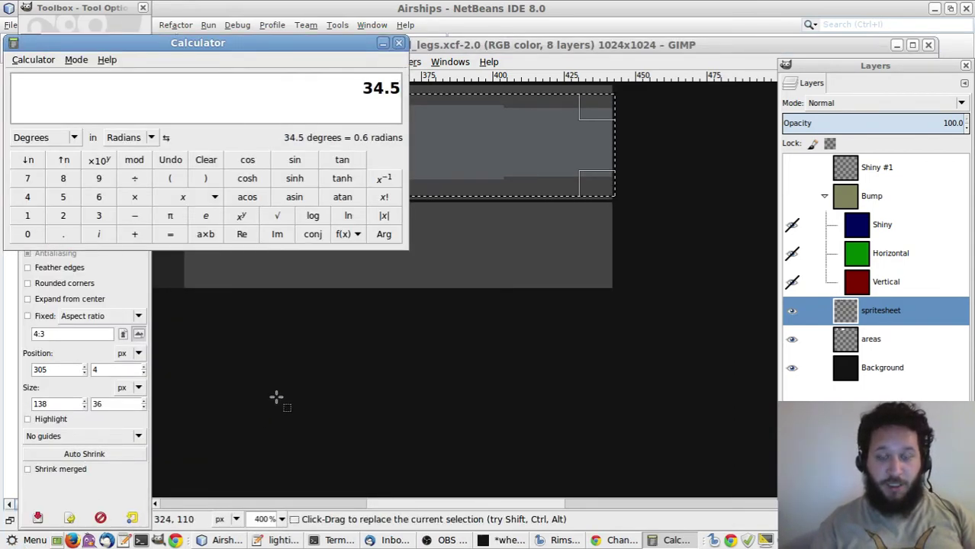
pyautogui.click(322, 371)
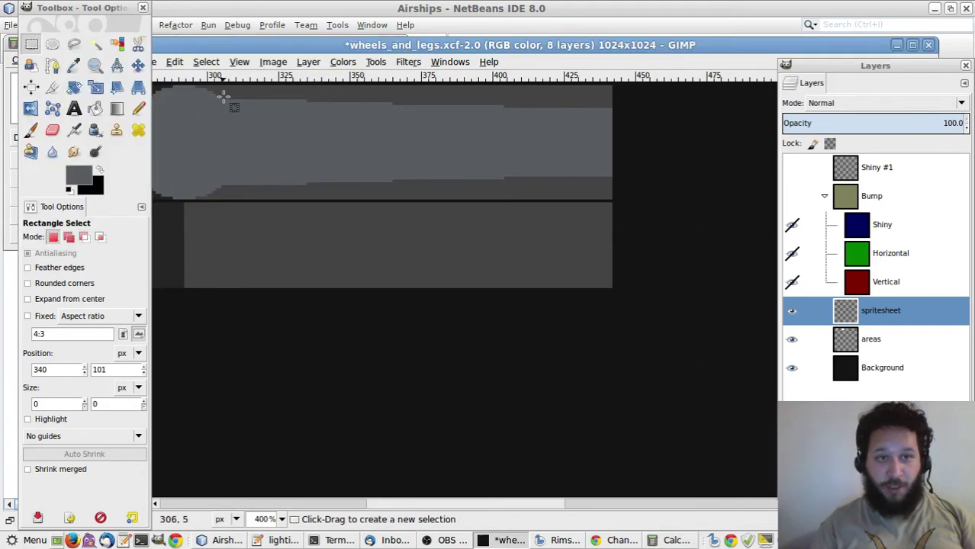
pyautogui.moveTo(221, 97); pyautogui.dragTo(319, 184)
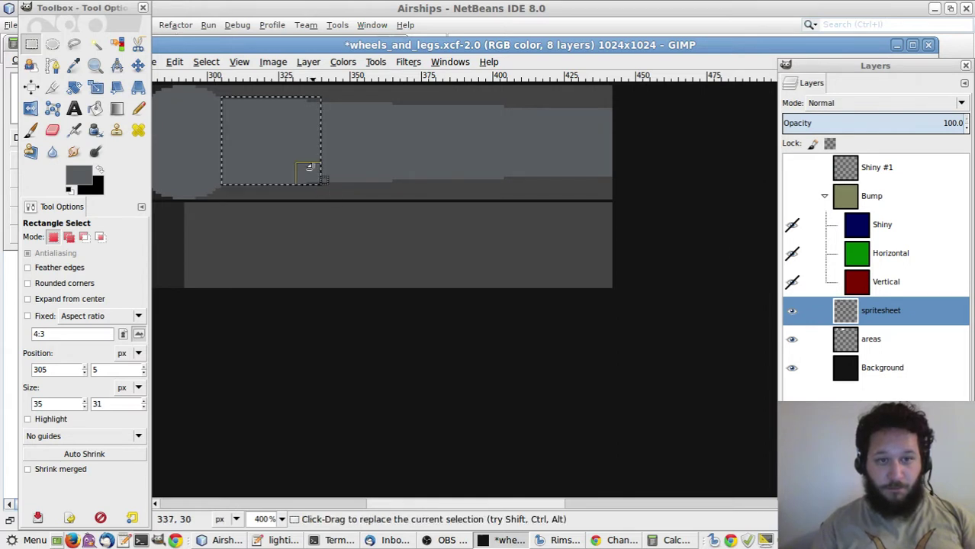
pyautogui.click(273, 109)
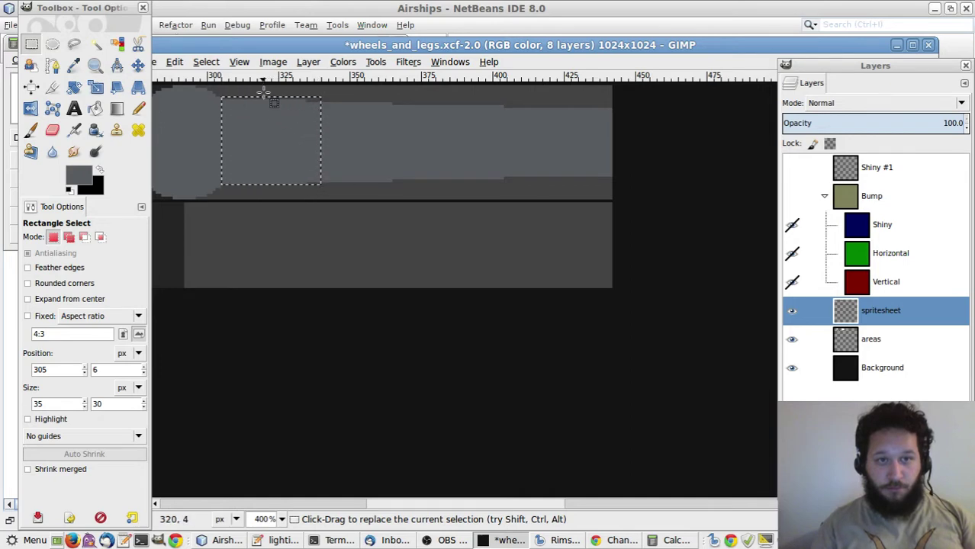
pyautogui.click(345, 142)
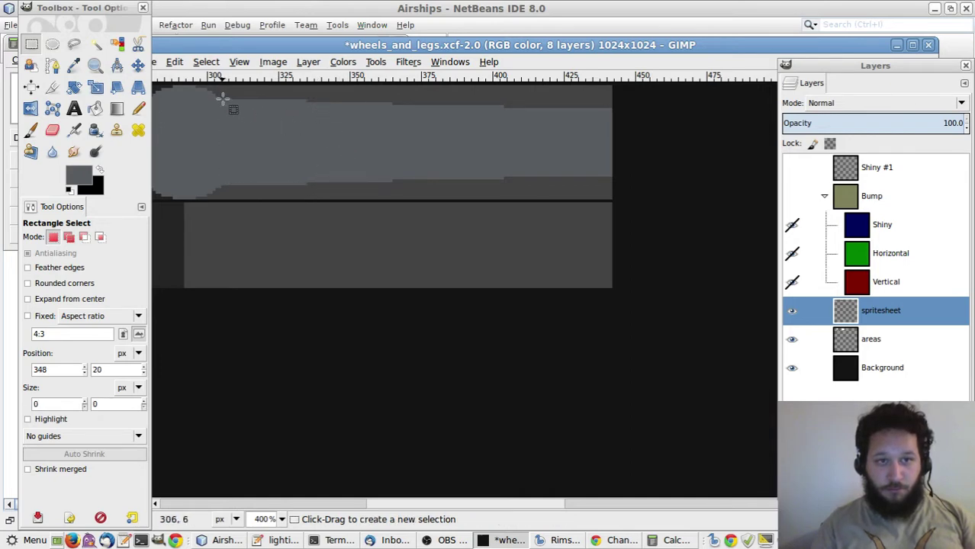
# Extend the leg's widest section beside the circle by filling a 34 × 30 px blue-grey rectangle at 305, 6, then deselect
pyautogui.moveTo(222, 99); pyautogui.dragTo(309, 183)
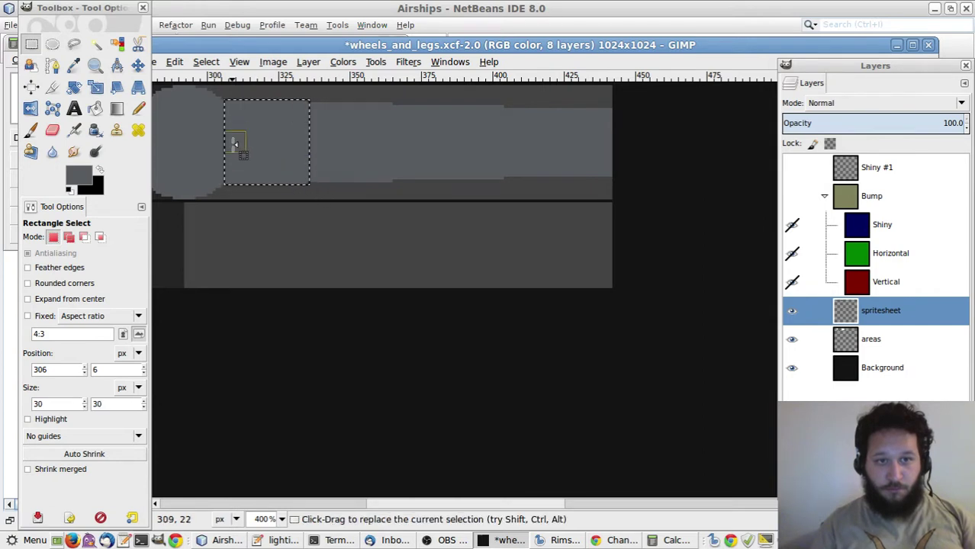
pyautogui.moveTo(237, 146); pyautogui.dragTo(233, 147)
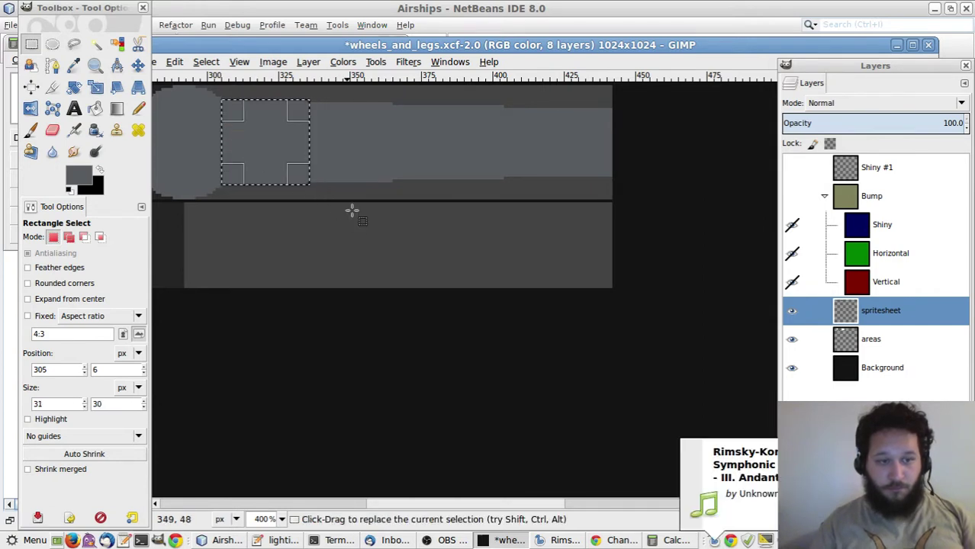
pyautogui.moveTo(296, 143); pyautogui.dragTo(300, 144)
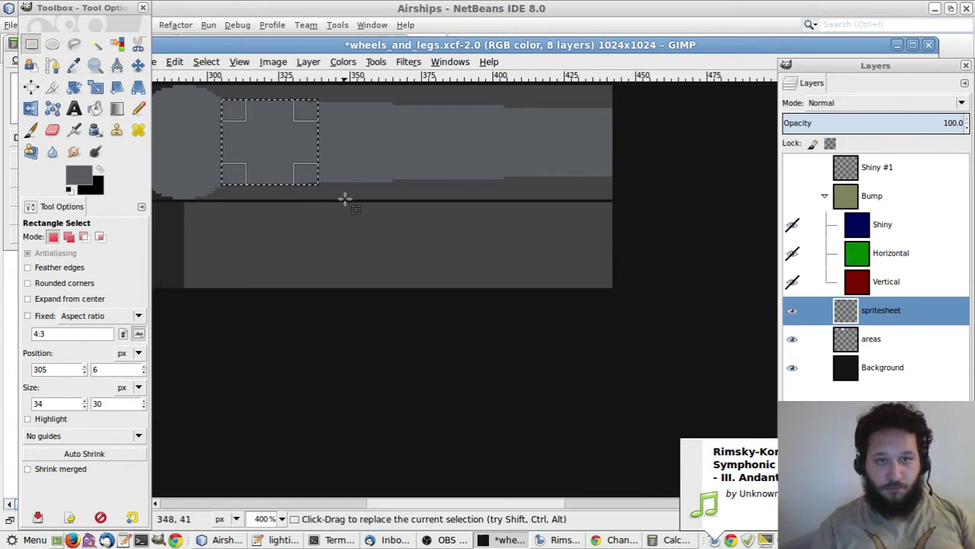
pyautogui.click(345, 200)
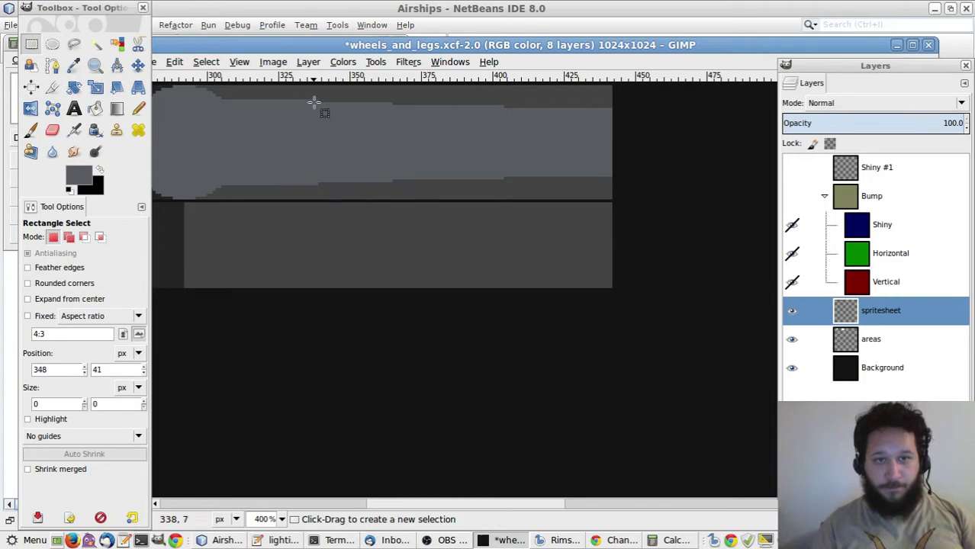
# Try extending the second taper section with a 35 × 28 px blue-grey rectangle at 339, 7, and undo the fill of the third section
pyautogui.moveTo(319, 101); pyautogui.dragTo(418, 183)
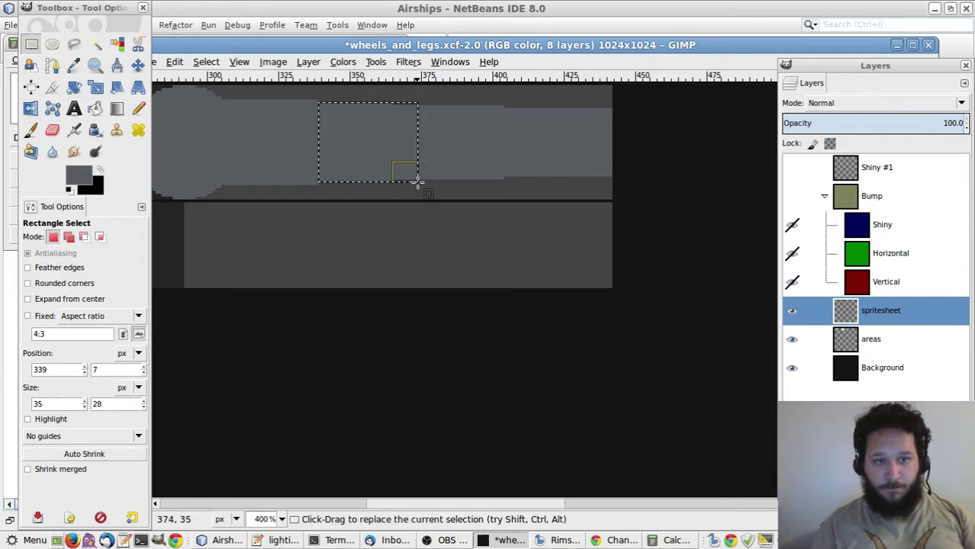
pyautogui.click(435, 228)
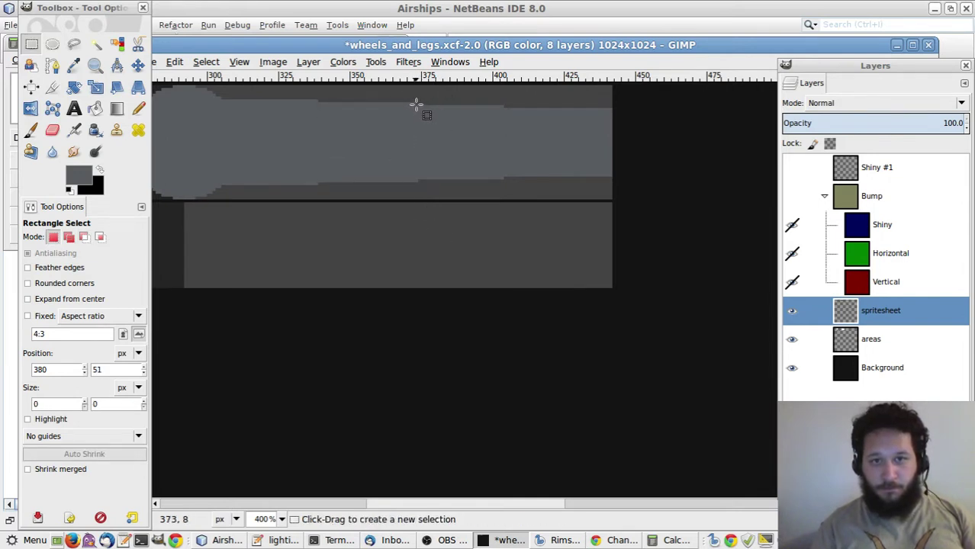
pyautogui.moveTo(417, 105); pyautogui.dragTo(510, 179)
pyautogui.click(508, 201)
pyautogui.hotkey('ctrl', 'z')
pyautogui.hotkey('ctrl', 'z')
pyautogui.hotkey('ctrl', 'z')
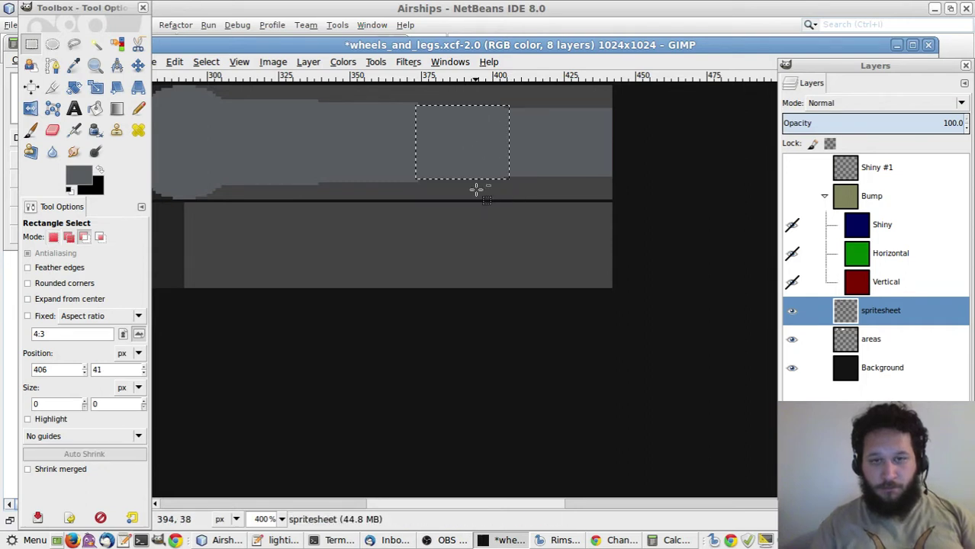
pyautogui.click(476, 190)
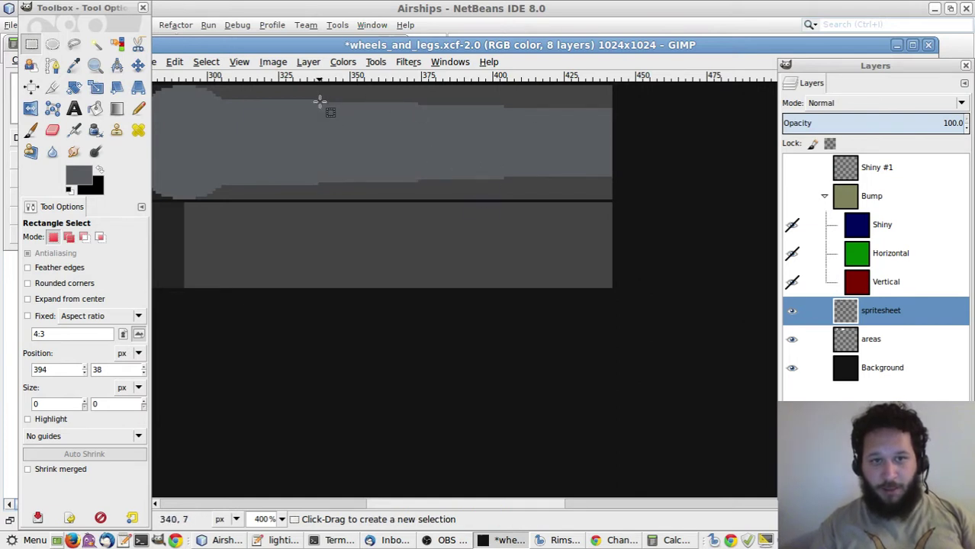
# Redo the leg's second taper section as a 34 × 28 px blue-grey rectangle at 339, 7, then deselect
pyautogui.moveTo(320, 102); pyautogui.dragTo(409, 146)
pyautogui.click(346, 113)
pyautogui.moveTo(319, 102); pyautogui.dragTo(431, 182)
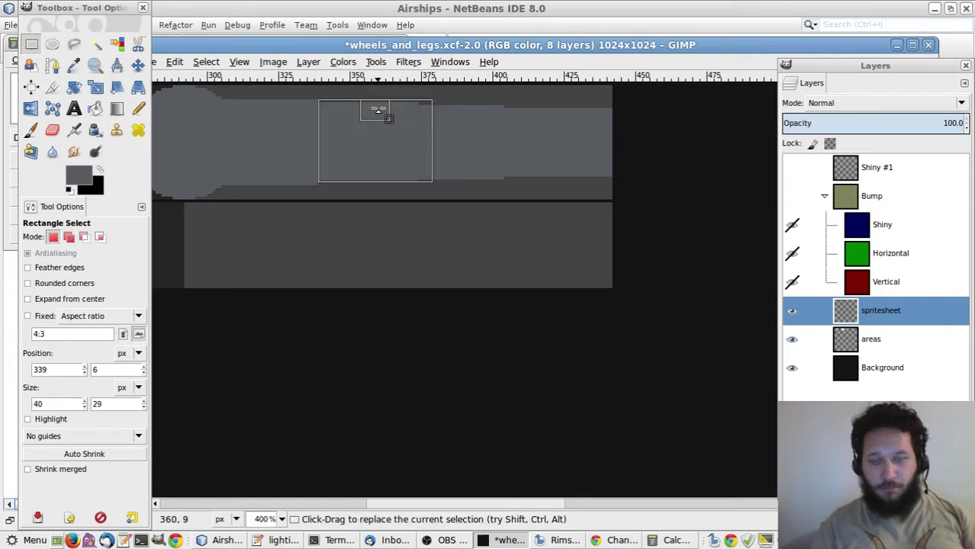
pyautogui.moveTo(378, 109); pyautogui.dragTo(378, 112)
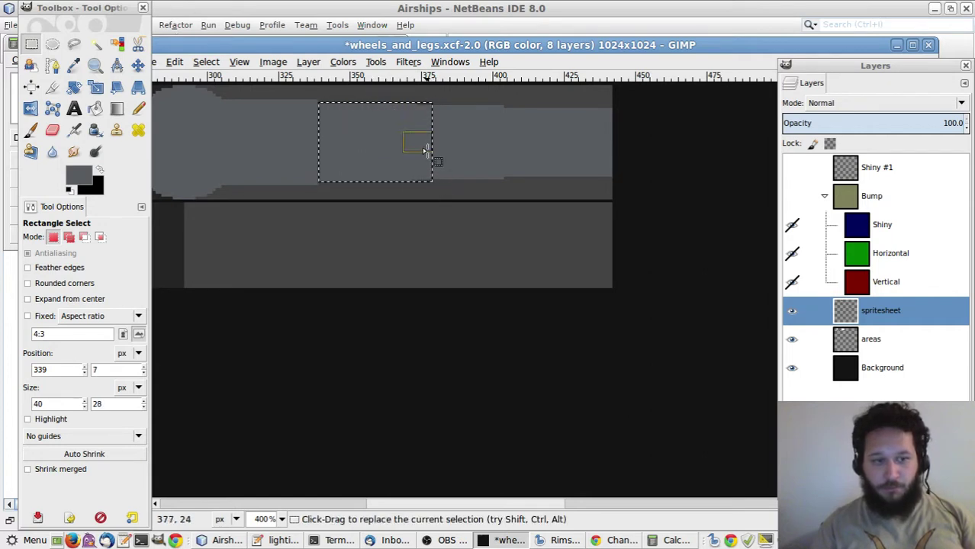
pyautogui.moveTo(429, 149); pyautogui.dragTo(413, 149)
pyautogui.press('ctrl')
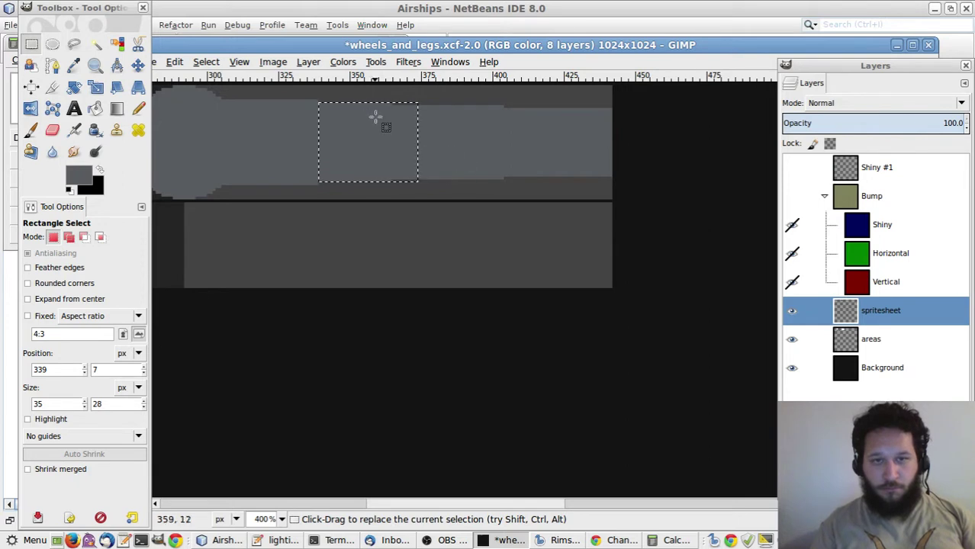
pyautogui.click(439, 142)
pyautogui.moveTo(319, 102); pyautogui.dragTo(413, 177)
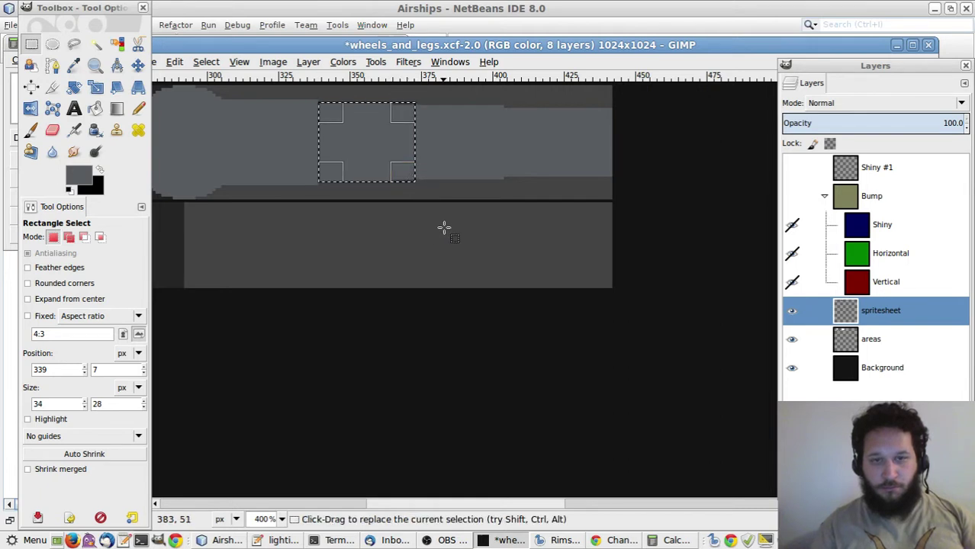
pyautogui.press('ctrl')
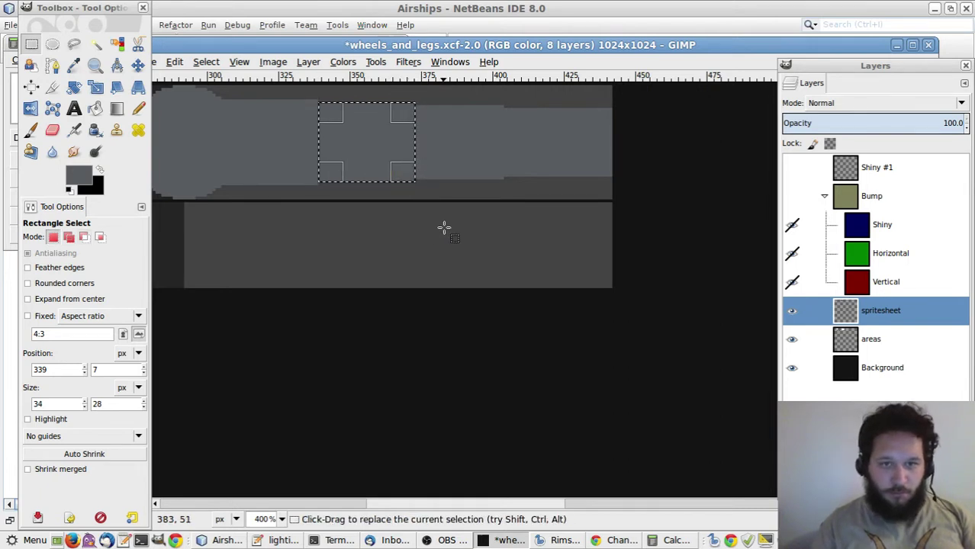
pyautogui.click(444, 227)
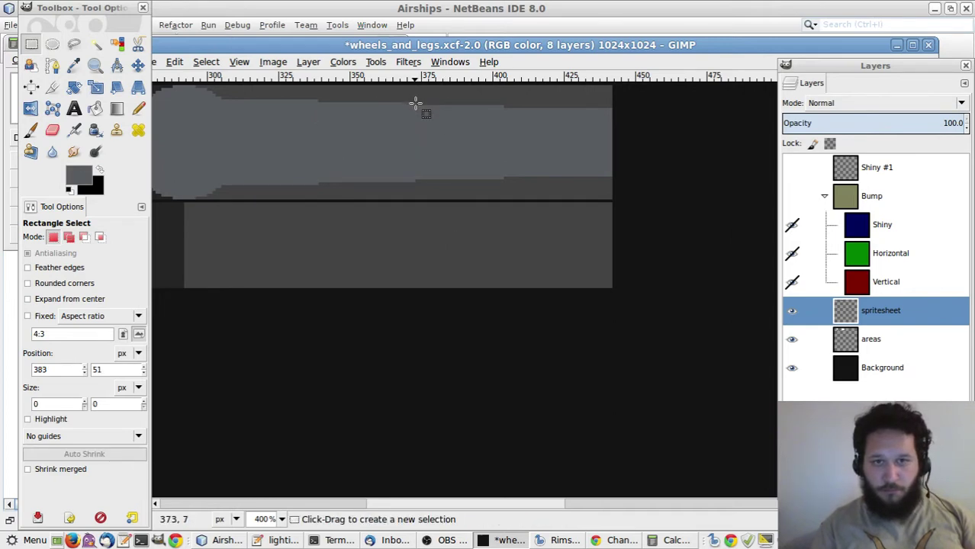
# Fill the leg's third taper section as a 34 × 26 px blue-grey rectangle at 373, 8, then deselect
pyautogui.moveTo(416, 107); pyautogui.dragTo(514, 177)
pyautogui.moveTo(464, 118); pyautogui.dragTo(465, 115)
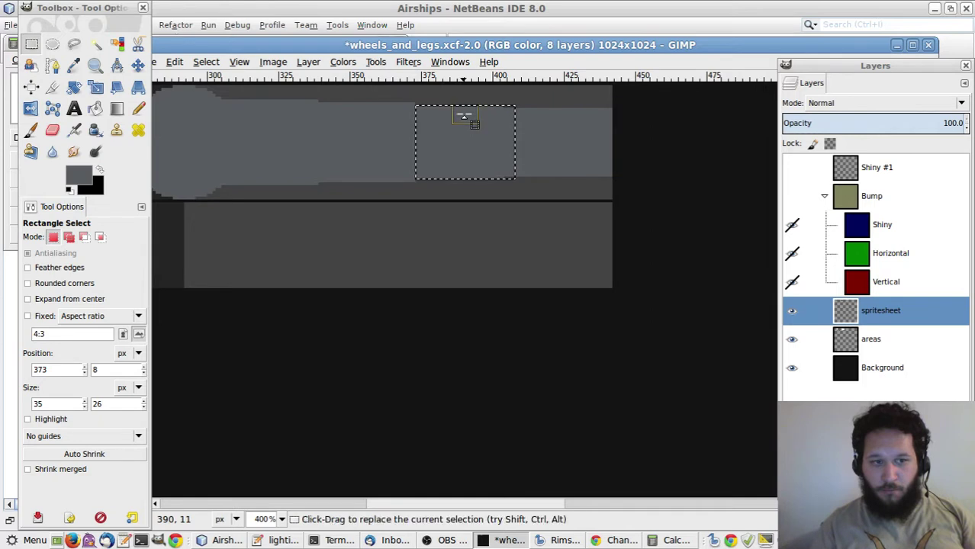
pyautogui.moveTo(501, 144); pyautogui.dragTo(498, 144)
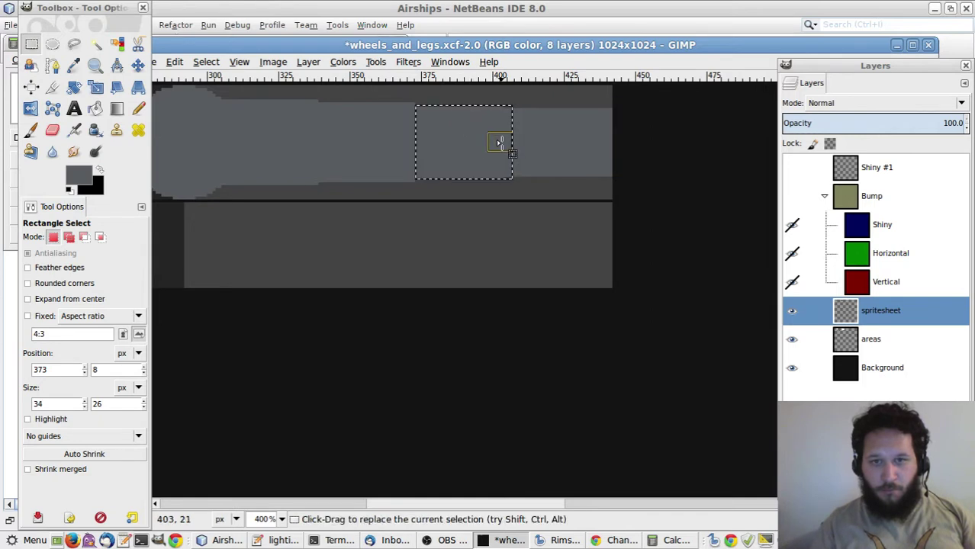
pyautogui.press('ctrl')
pyautogui.click(576, 190)
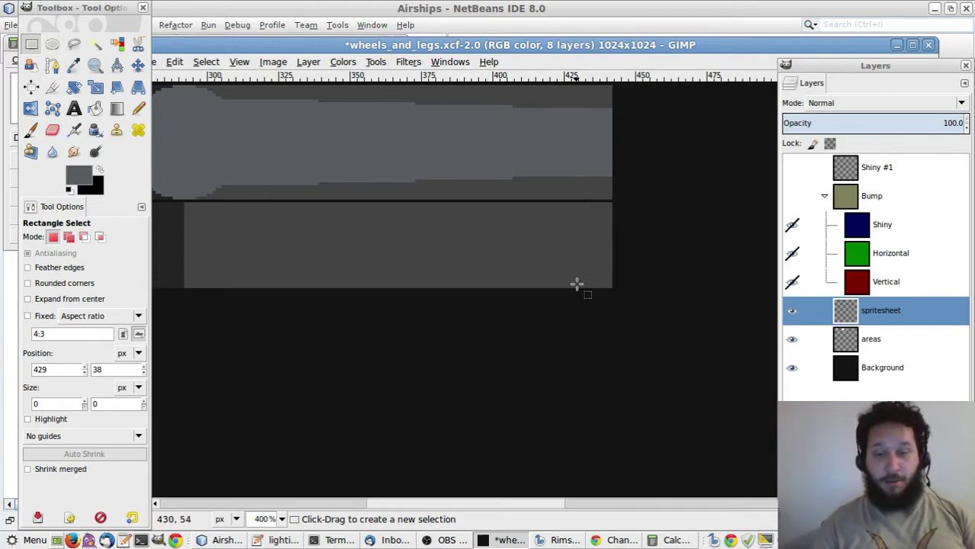
# Place a 30 × 30 px circular selection at 277, 42 over the inner end of the large lower leg area
pyautogui.moveTo(531, 510); pyautogui.dragTo(496, 491)
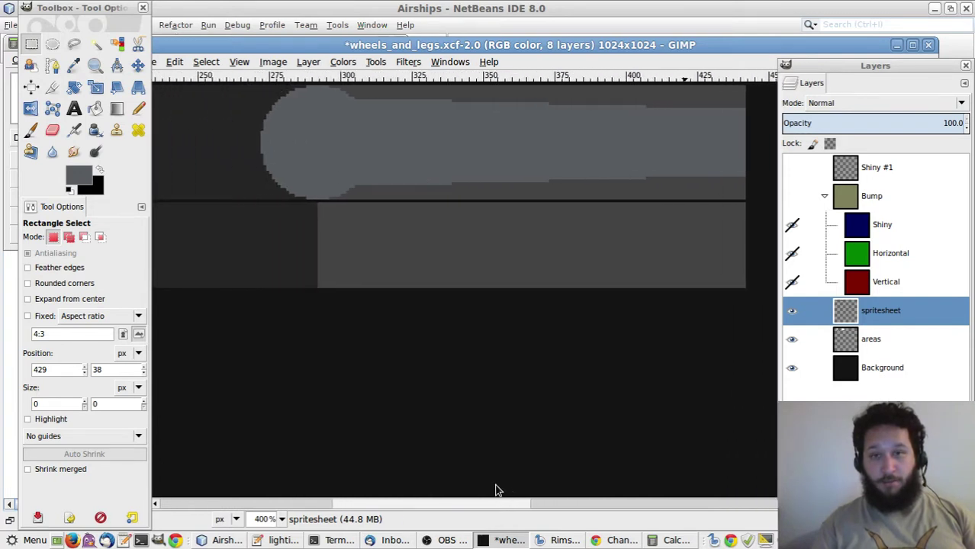
pyautogui.moveTo(496, 490); pyautogui.dragTo(327, 457)
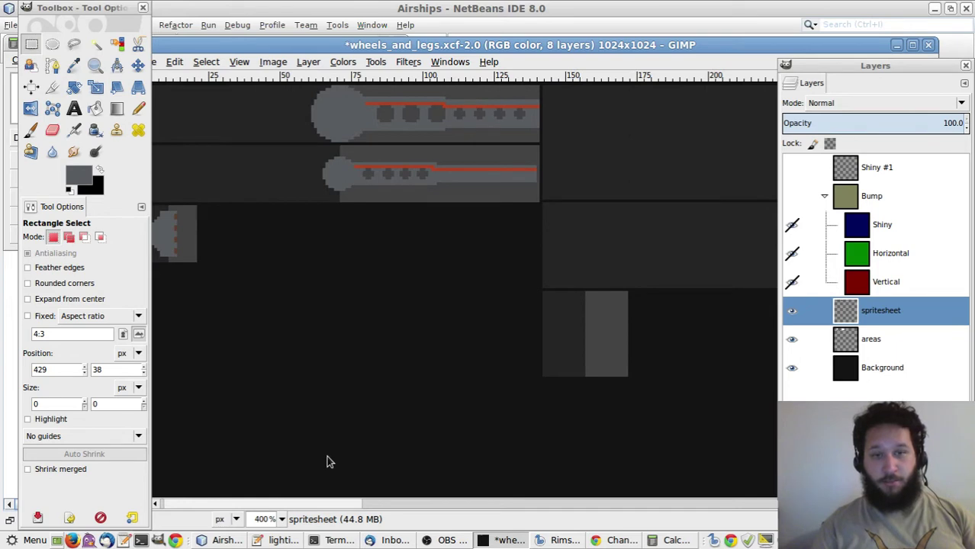
pyautogui.moveTo(327, 461); pyautogui.dragTo(463, 454)
pyautogui.press('e')
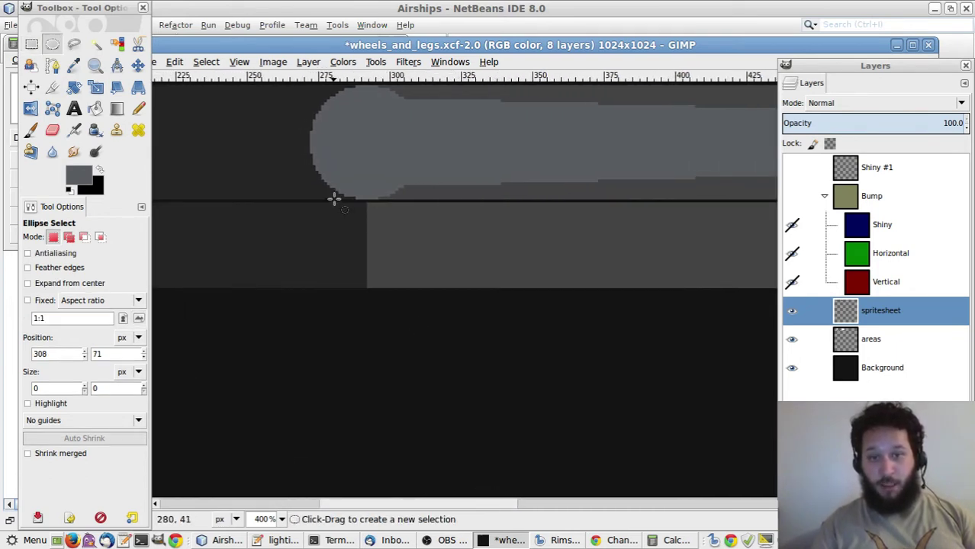
pyautogui.moveTo(344, 206); pyautogui.dragTo(397, 289)
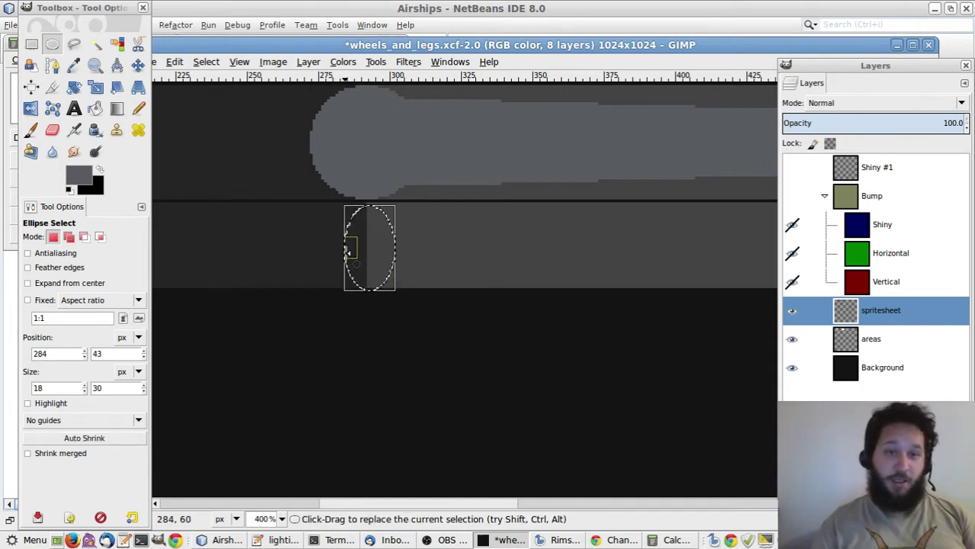
pyautogui.moveTo(348, 253); pyautogui.dragTo(341, 253)
pyautogui.moveTo(357, 217); pyautogui.dragTo(362, 210)
pyautogui.moveTo(388, 247); pyautogui.dragTo(422, 292)
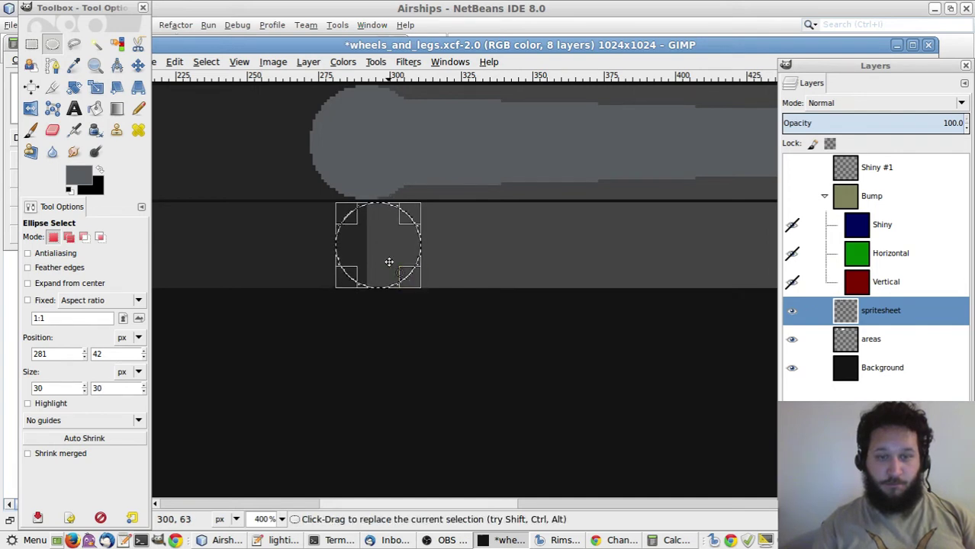
pyautogui.moveTo(390, 261); pyautogui.dragTo(375, 257)
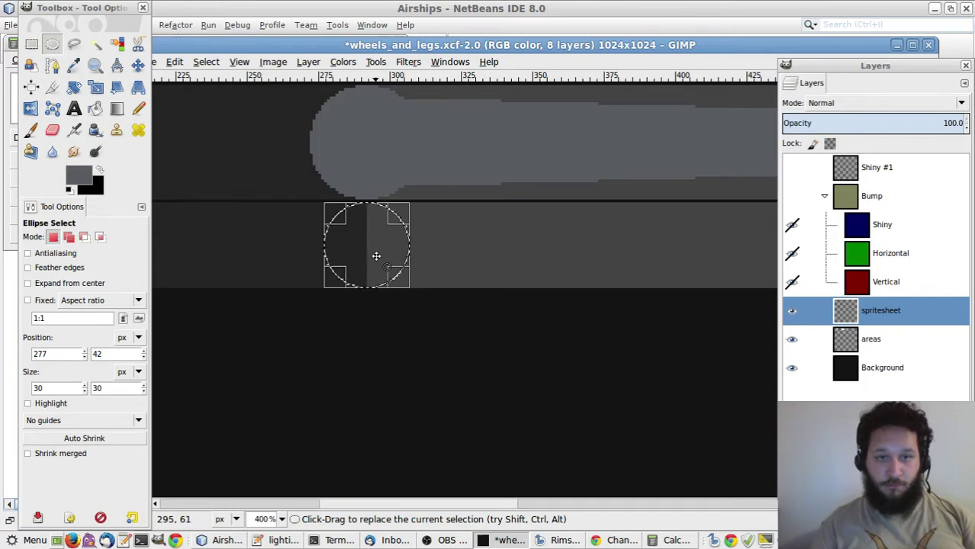
# Try filling the lower leg's circular selection with blue-grey, and undo the deselection and the fill
pyautogui.hotkey('ctrl', ',')
pyautogui.click(469, 332)
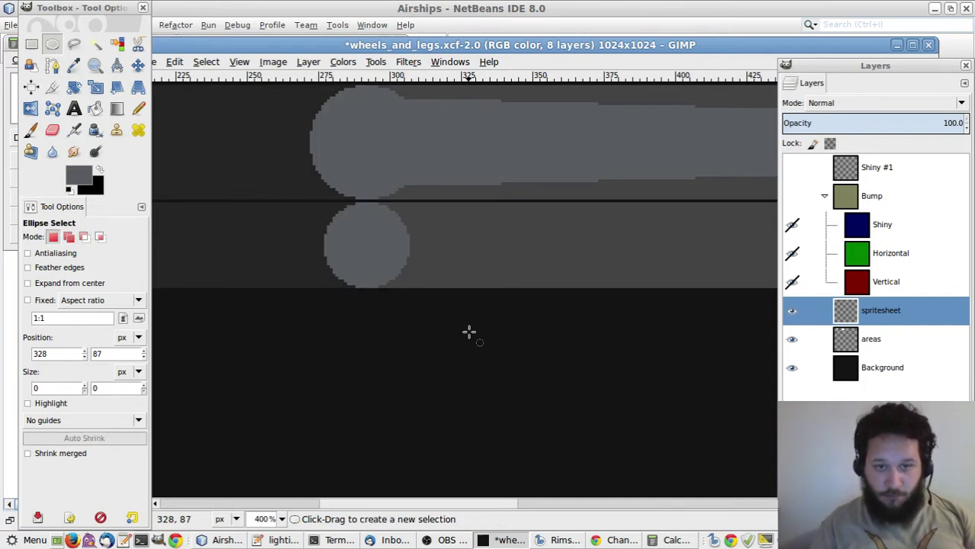
pyautogui.press('4')
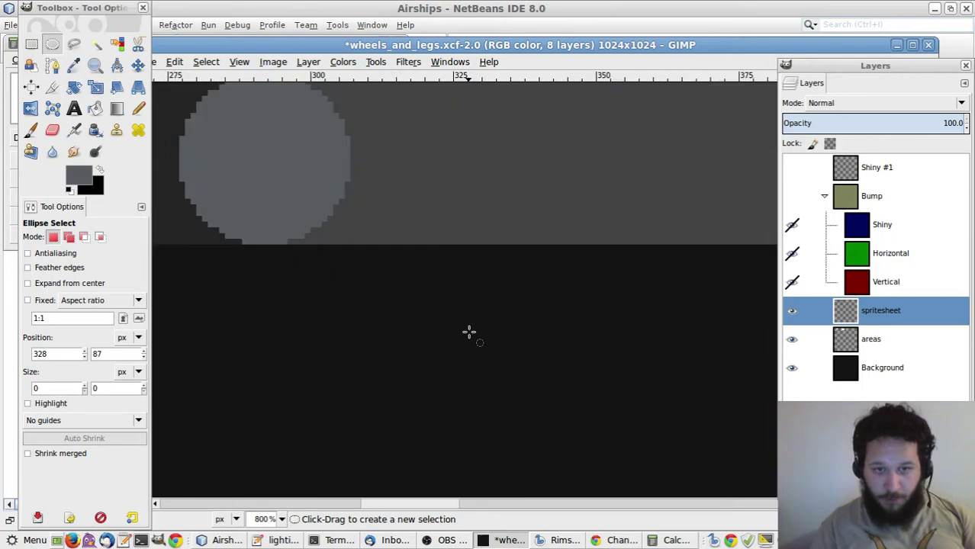
pyautogui.hotkey('ctrl', 'z')
pyautogui.hotkey('ctrl', 'z')
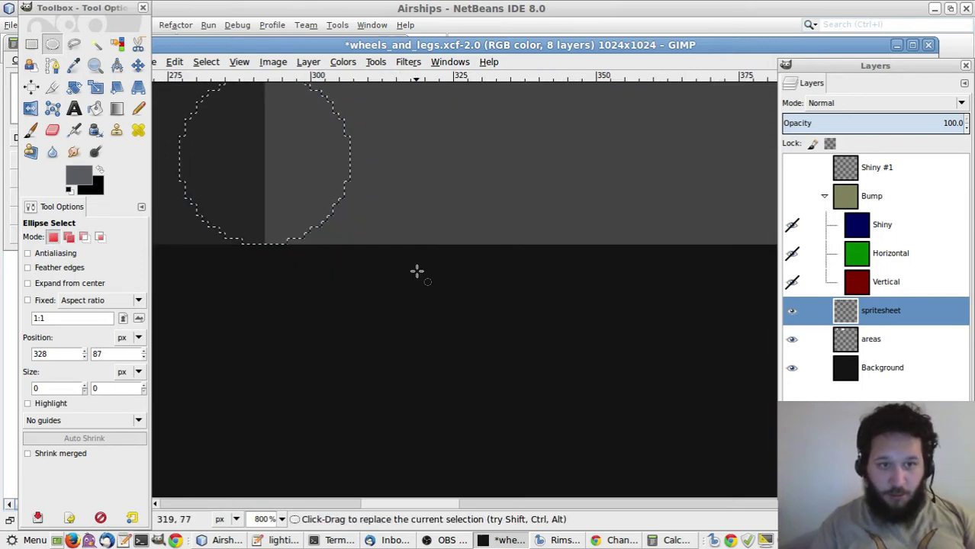
# Restore the undone blue-grey fill of the lower leg's circular joint and deselect it
pyautogui.hotkey('ctrl', 'y')
pyautogui.click(416, 271)
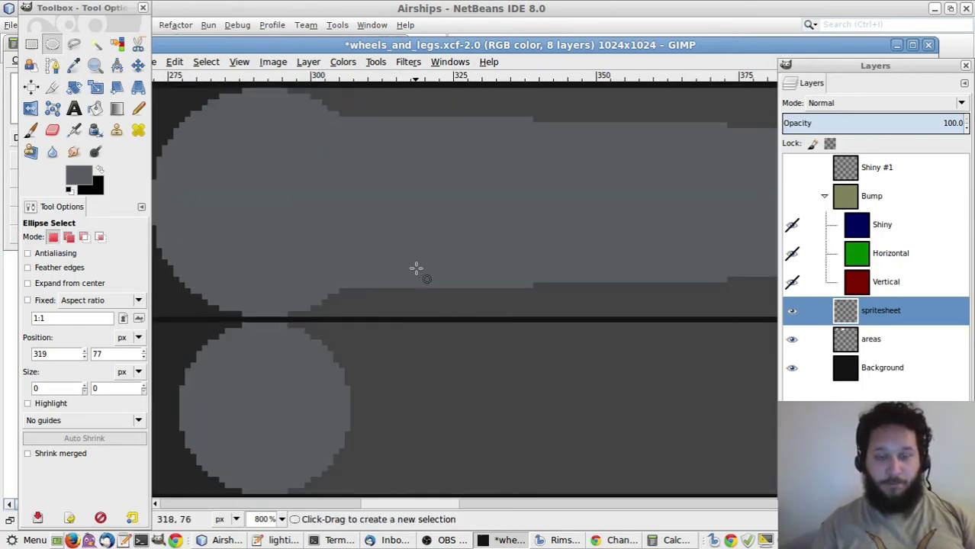
pyautogui.scroll(-2, 416, 268)
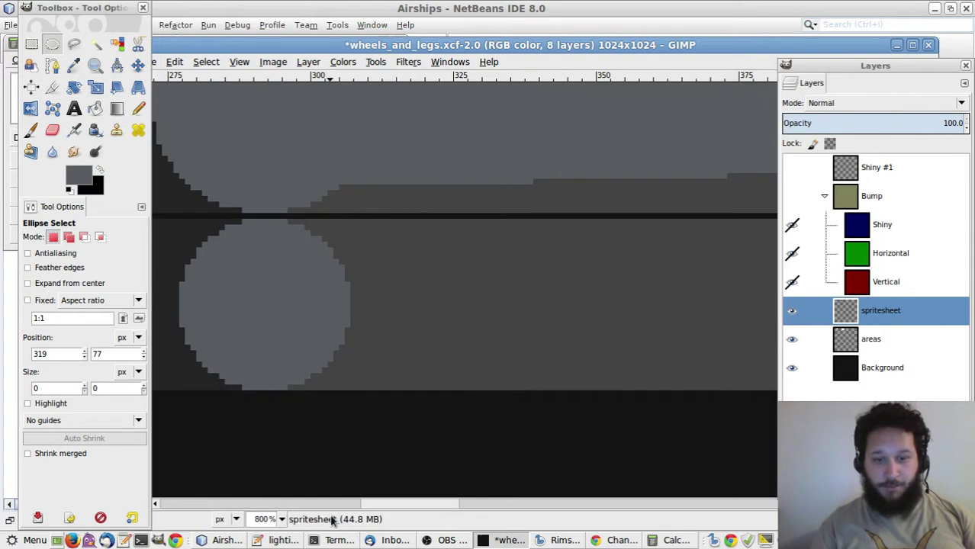
# Fill the lower leg's shaft as a 137 × 21 px blue-grey rectangle at 302, 46, then deselect
pyautogui.moveTo(392, 504)
pyautogui.mouseDown()
pyautogui.moveTo(273, 497)
pyautogui.moveTo(449, 494)
pyautogui.moveTo(397, 493)
pyautogui.mouseUp()
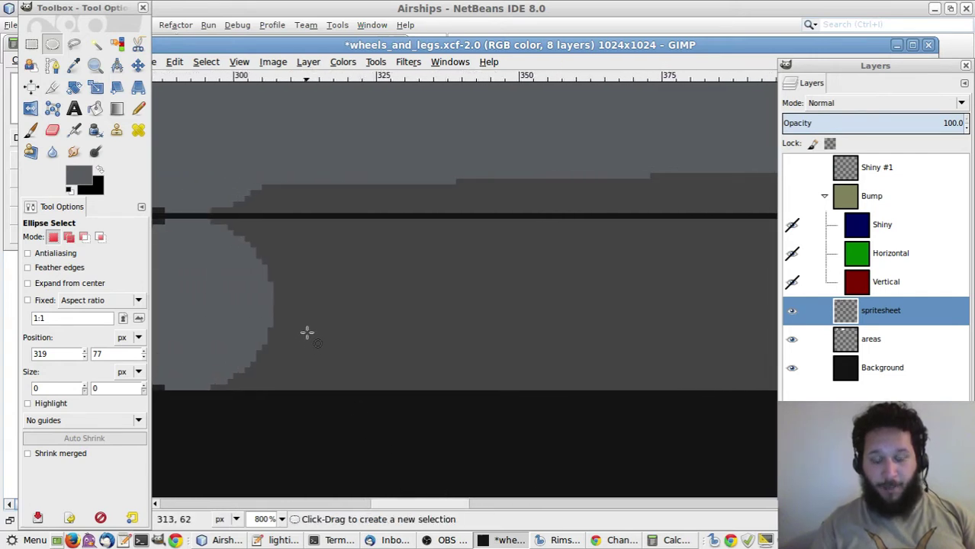
pyautogui.moveTo(245, 238); pyautogui.dragTo(343, 302)
pyautogui.click(380, 349)
pyautogui.press('r')
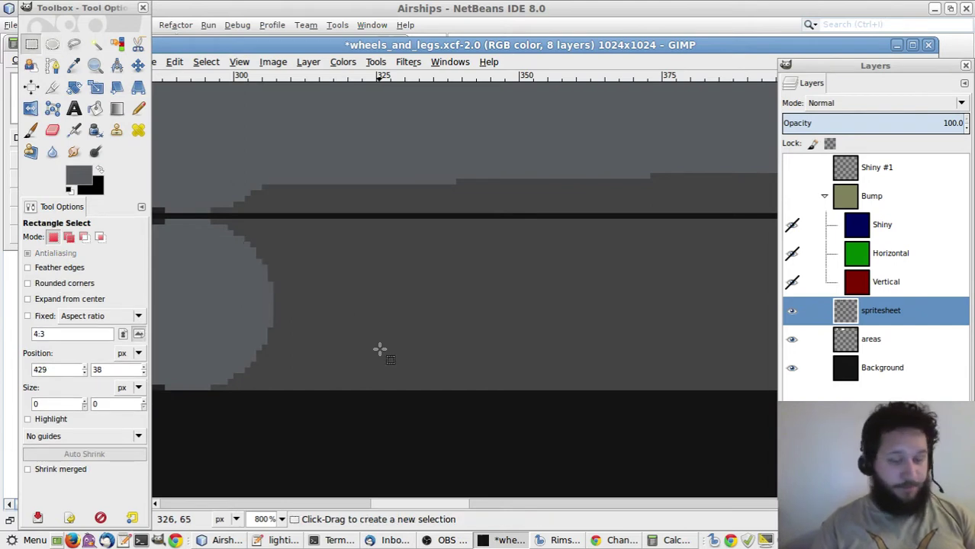
pyautogui.moveTo(246, 249); pyautogui.dragTo(552, 352)
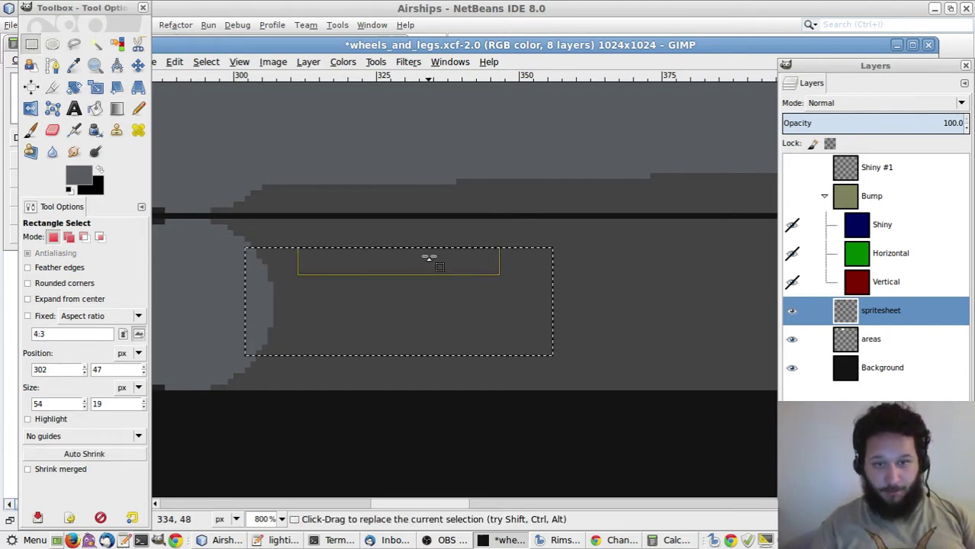
pyautogui.moveTo(429, 254); pyautogui.dragTo(429, 250)
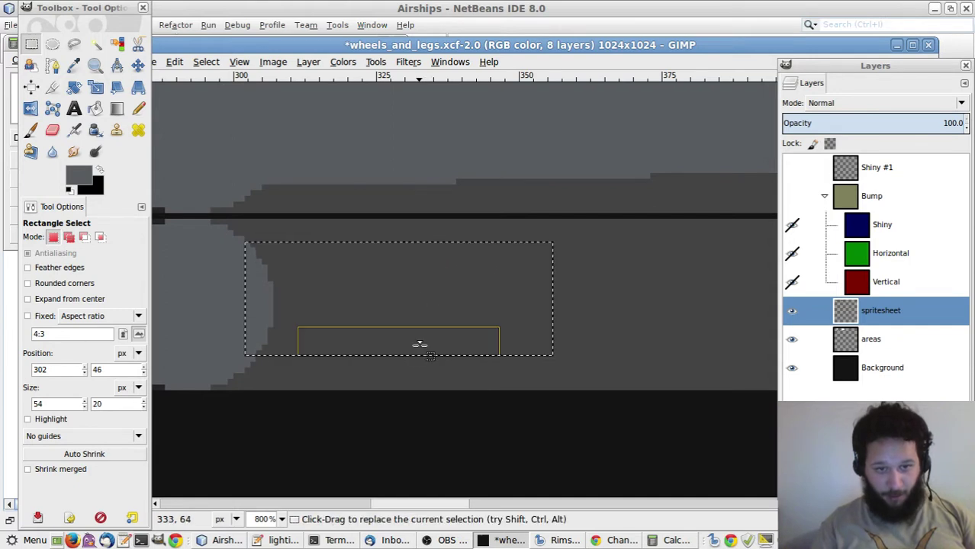
pyautogui.moveTo(419, 346); pyautogui.dragTo(421, 352)
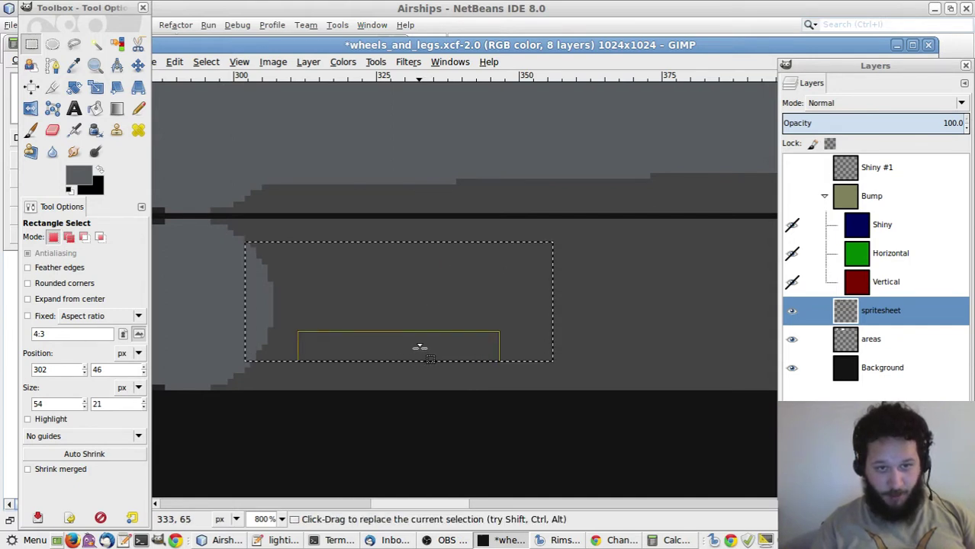
pyautogui.moveTo(527, 296); pyautogui.dragTo(648, 332)
pyautogui.hotkey('ctrl', ',')
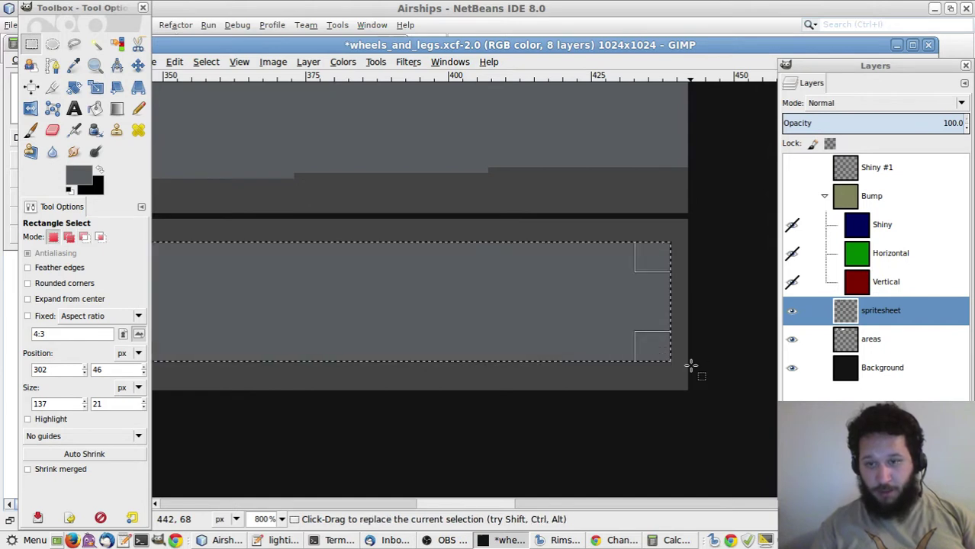
pyautogui.click(693, 367)
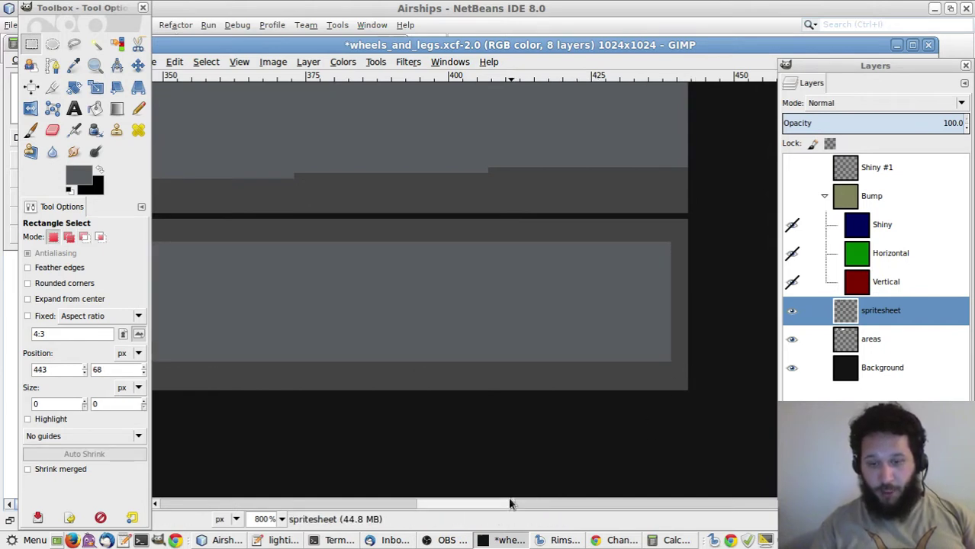
# Delete a 107 × 2 px strip at 339, 45 to start the taper on the lower leg's upper edge, then deselect
pyautogui.moveTo(513, 504); pyautogui.dragTo(467, 501)
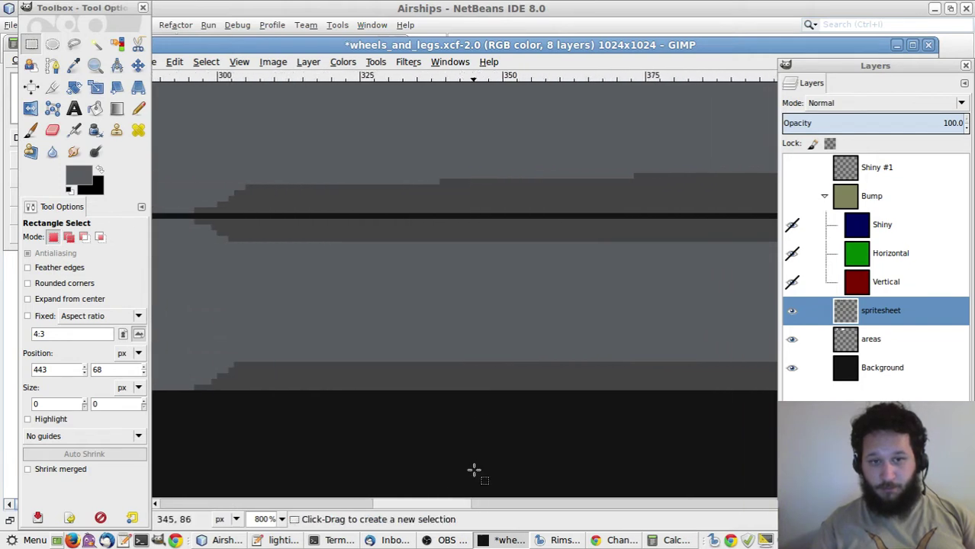
pyautogui.moveTo(444, 237); pyautogui.dragTo(736, 244)
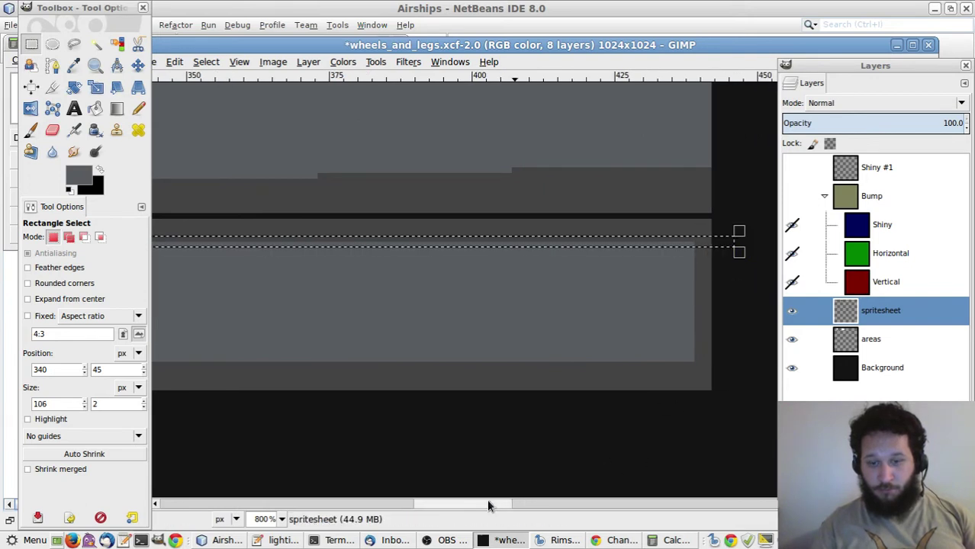
pyautogui.moveTo(492, 503); pyautogui.dragTo(461, 502)
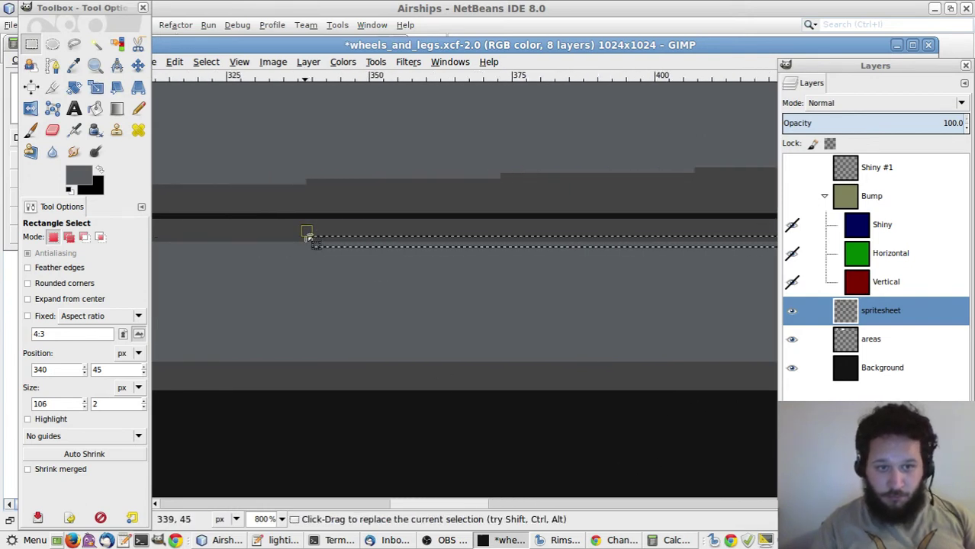
pyautogui.moveTo(305, 243); pyautogui.dragTo(301, 242)
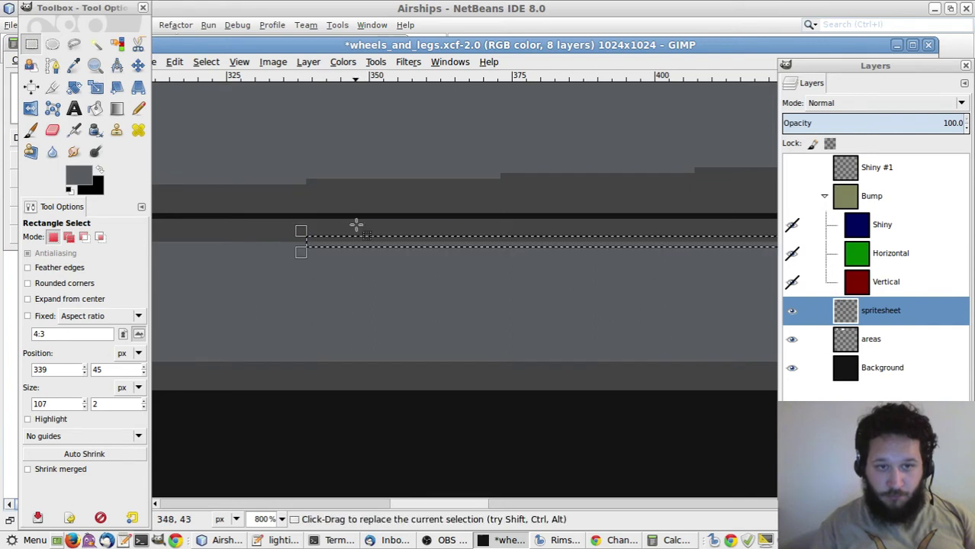
pyautogui.moveTo(355, 221)
pyautogui.mouseDown()
pyautogui.moveTo(351, 180)
pyautogui.moveTo(350, 241)
pyautogui.moveTo(351, 225)
pyautogui.mouseUp()
pyautogui.click(367, 273)
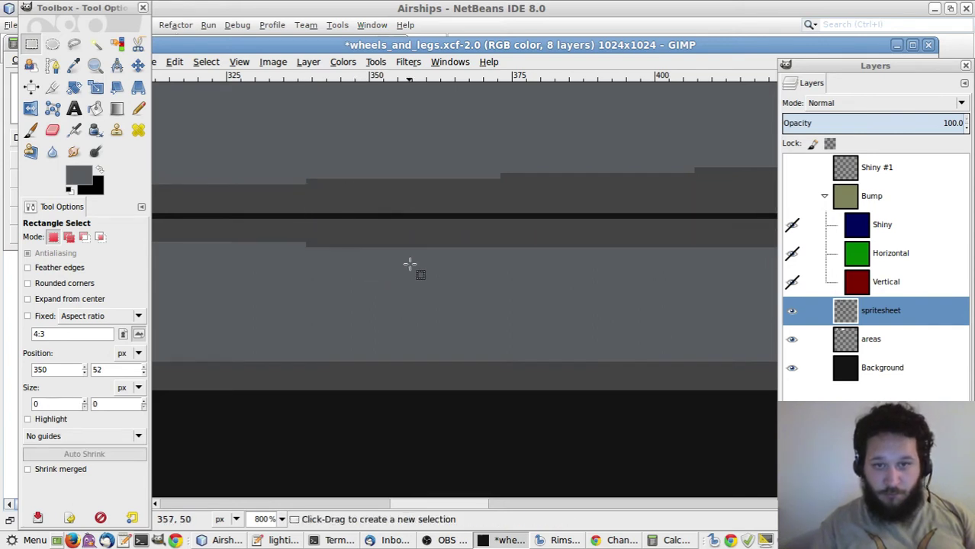
# Delete a 75 × 4 px strip at 373, 44 from the lower leg's upper edge for the next taper step, then deselect
pyautogui.moveTo(505, 231); pyautogui.dragTo(809, 255)
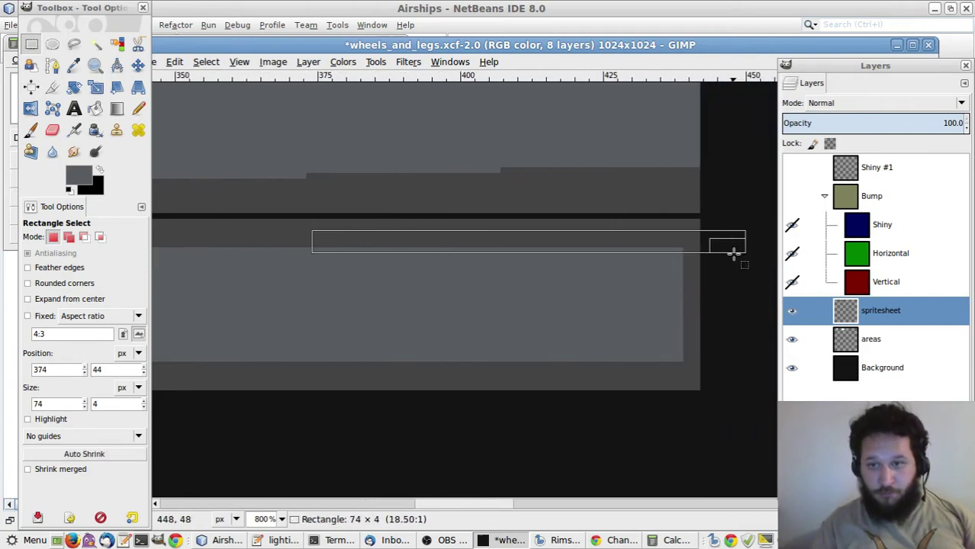
pyautogui.moveTo(733, 252); pyautogui.dragTo(733, 252)
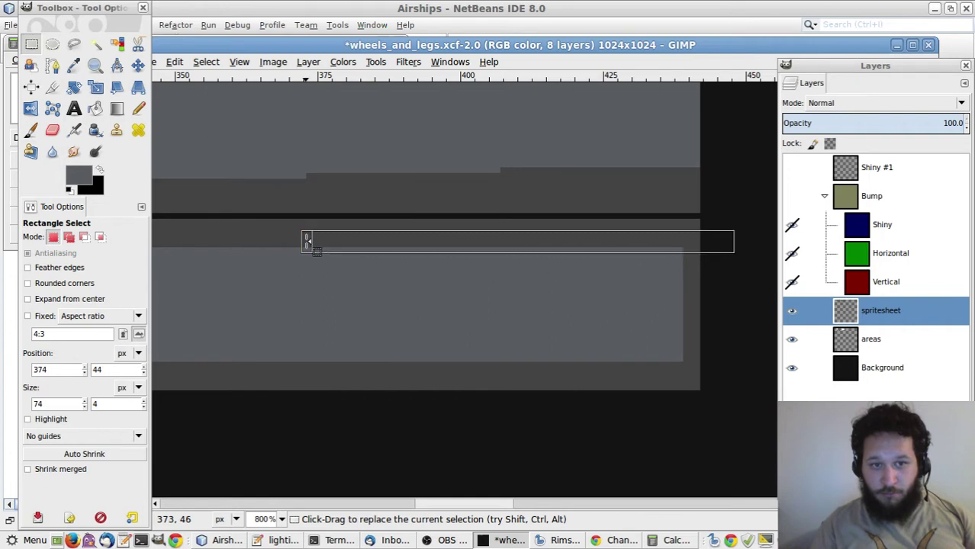
pyautogui.moveTo(307, 242); pyautogui.dragTo(301, 241)
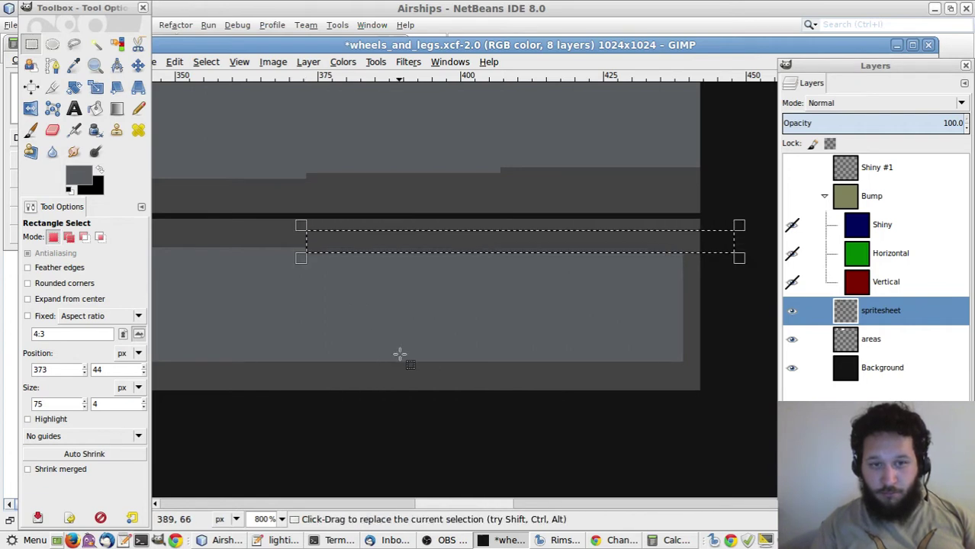
pyautogui.click(400, 355)
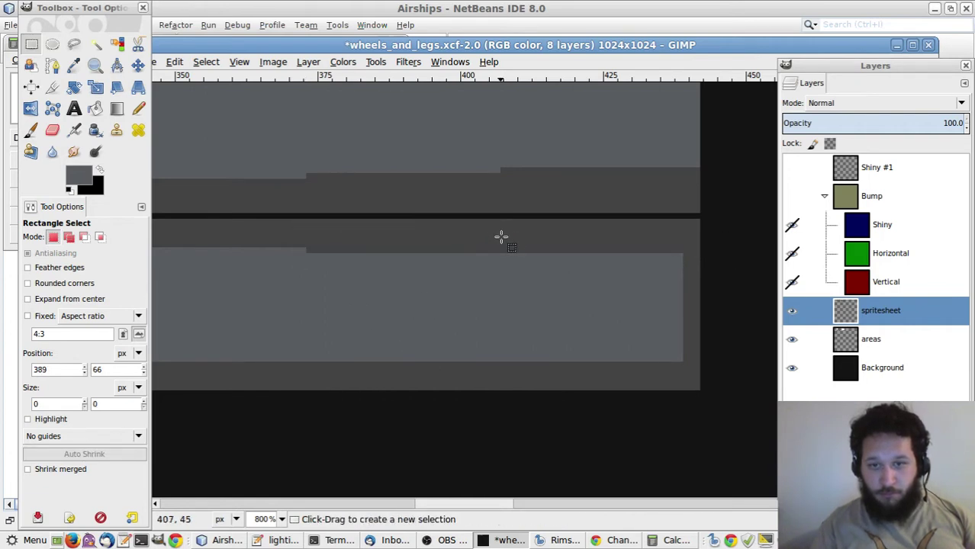
# Delete a 40 × 2 px strip at 407, 47 from the lower leg's upper edge for the last taper step, then deselect
pyautogui.moveTo(501, 237); pyautogui.dragTo(728, 256)
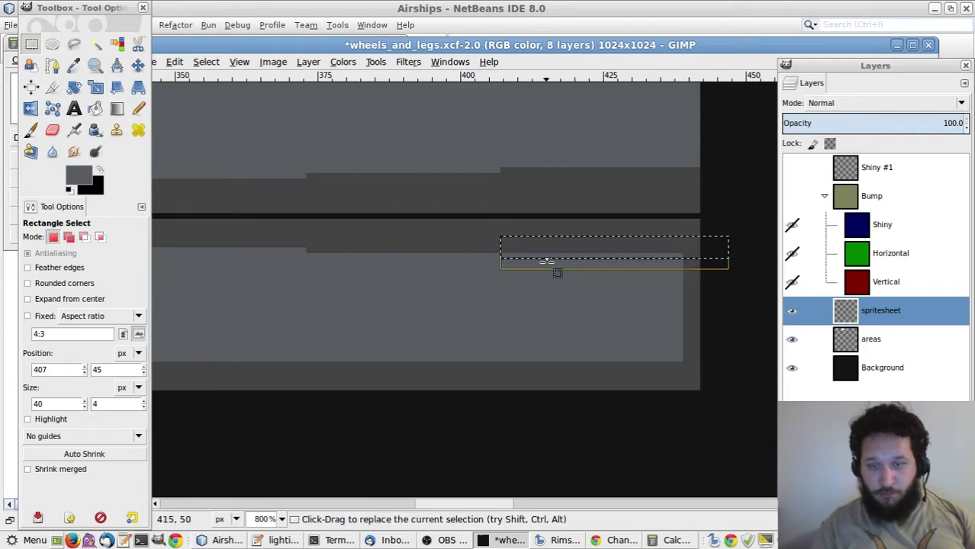
pyautogui.moveTo(495, 244); pyautogui.dragTo(523, 245)
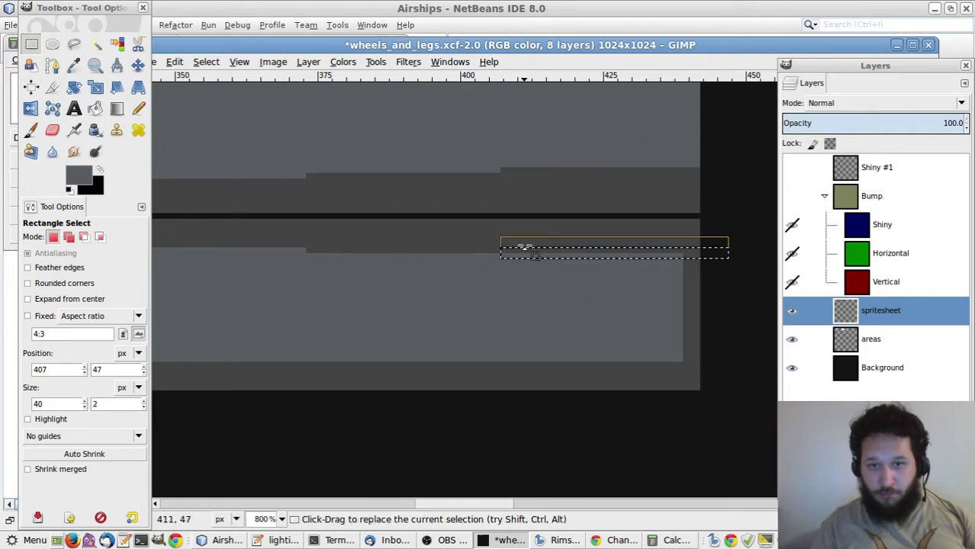
pyautogui.click(498, 326)
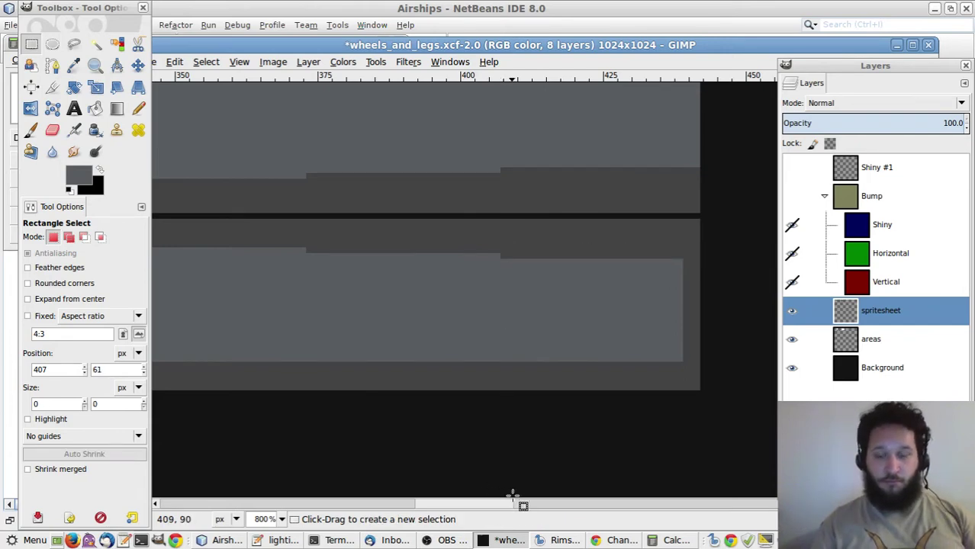
# Delete a 33 px wide strip starting at x 407 from the bottom edge of the lower leg's outer section, then deselect
pyautogui.hscroll(2, 488, 506)
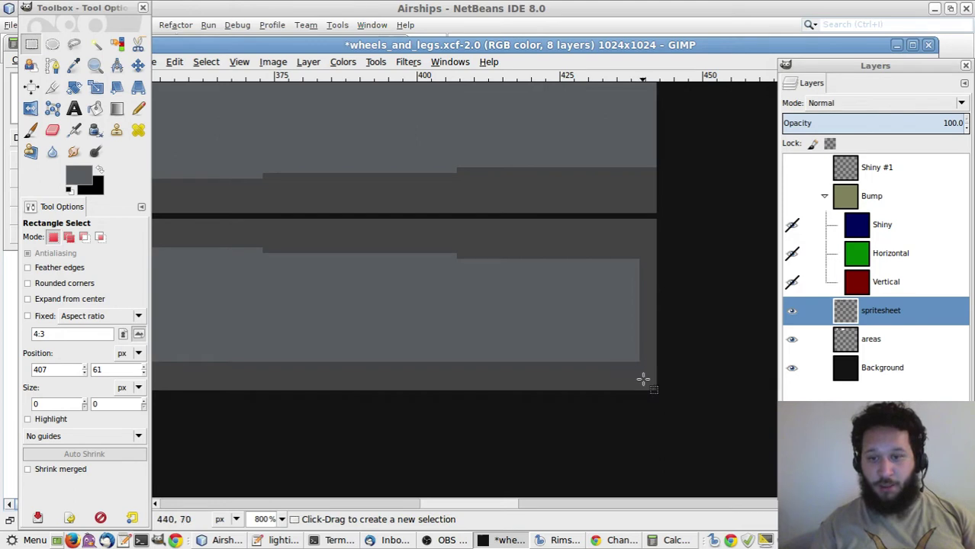
pyautogui.moveTo(644, 380); pyautogui.dragTo(459, 232)
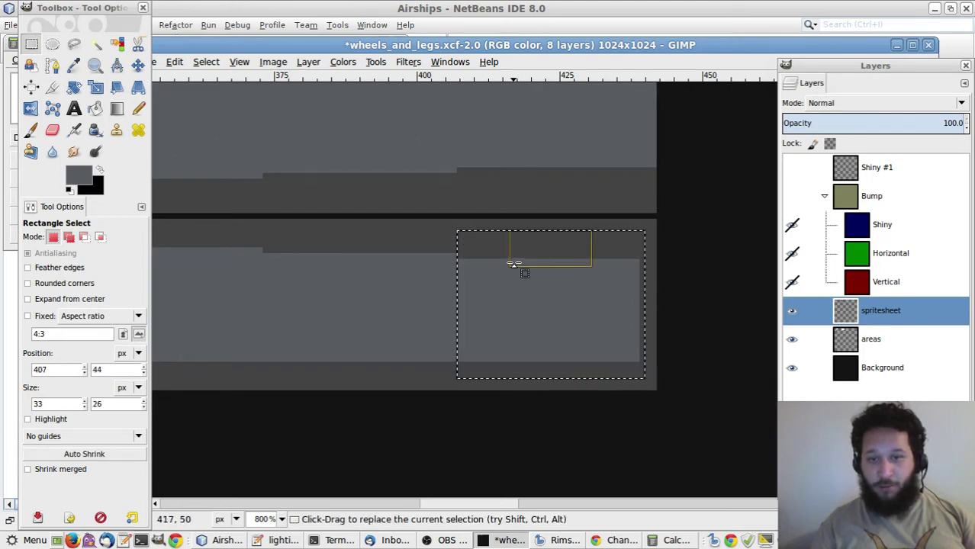
pyautogui.moveTo(514, 266); pyautogui.dragTo(516, 381)
pyautogui.click(490, 414)
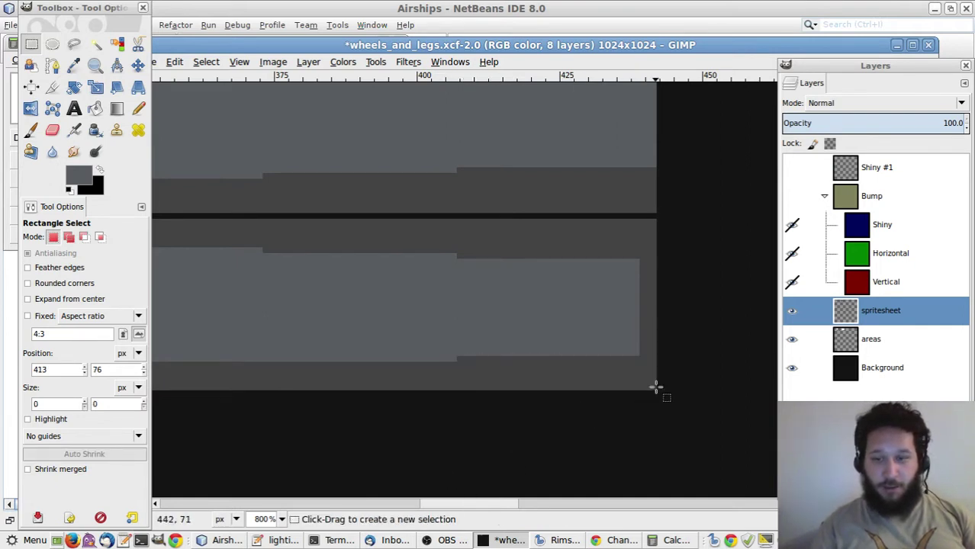
# Delete a 101 × 5 px strip at 339, 66 from the lower leg's bottom edge to form its first taper step, then deselect
pyautogui.moveTo(657, 387); pyautogui.dragTo(622, 251)
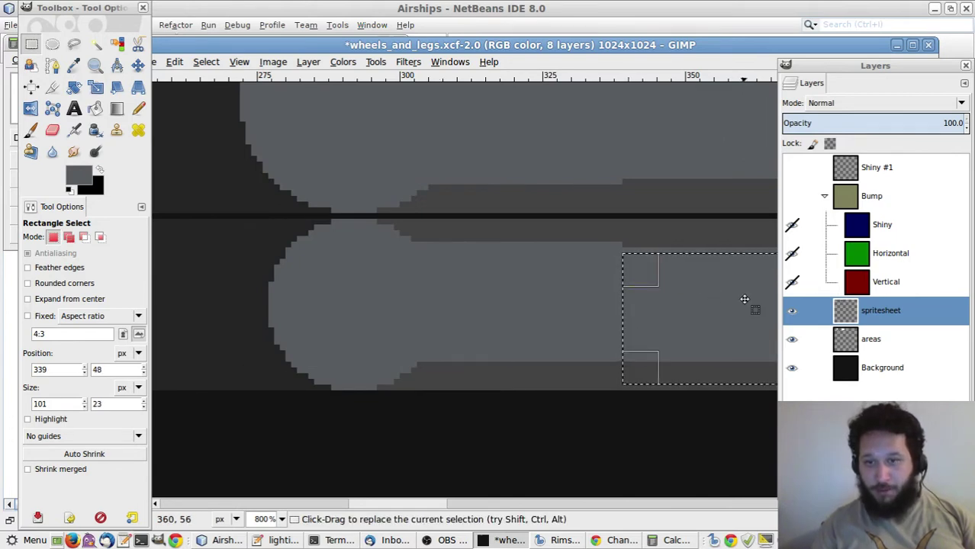
pyautogui.moveTo(718, 274); pyautogui.dragTo(714, 373)
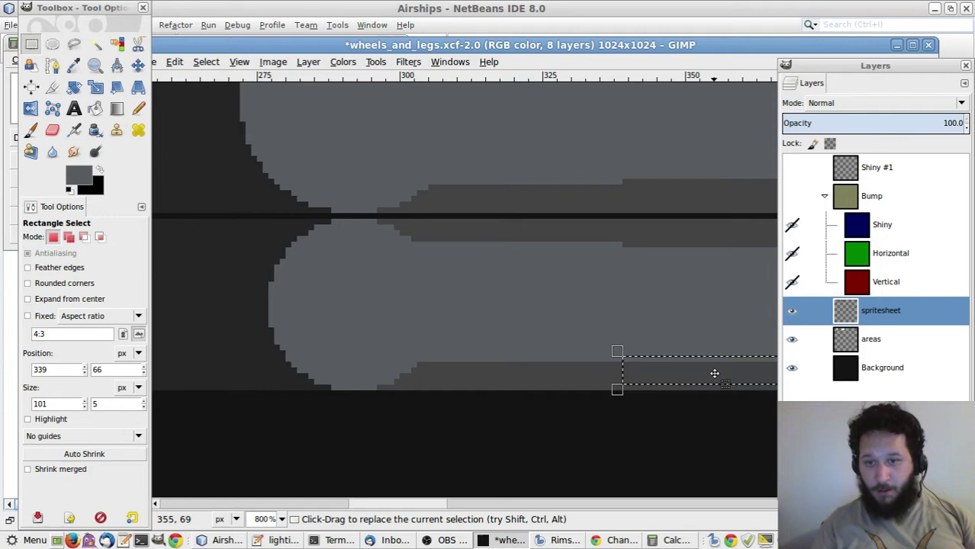
pyautogui.click(536, 492)
# Delete a 68 × 7 px strip at 373, 65 from the lower leg's bottom edge for the second taper step, then deselect
pyautogui.moveTo(399, 504); pyautogui.dragTo(462, 505)
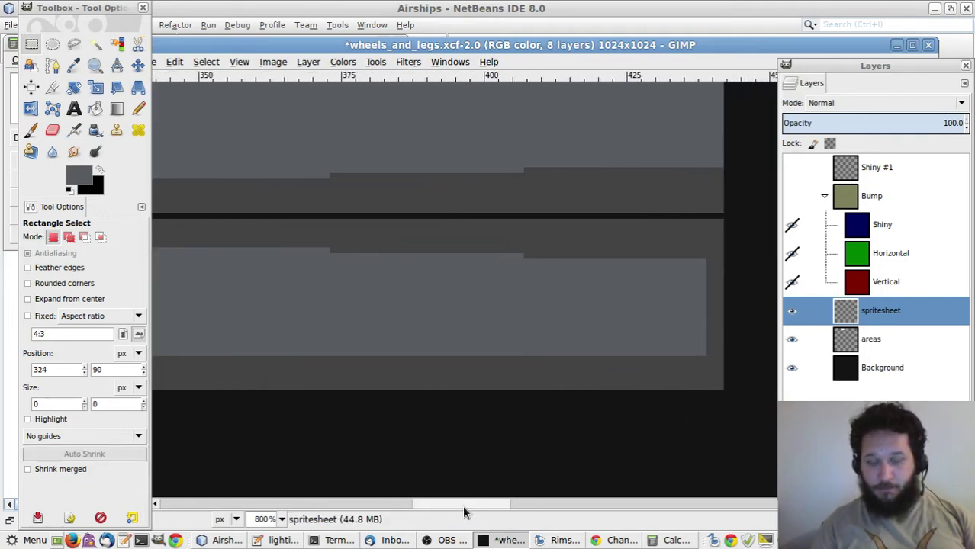
pyautogui.moveTo(703, 399); pyautogui.dragTo(328, 251)
pyautogui.moveTo(427, 270); pyautogui.dragTo(436, 360)
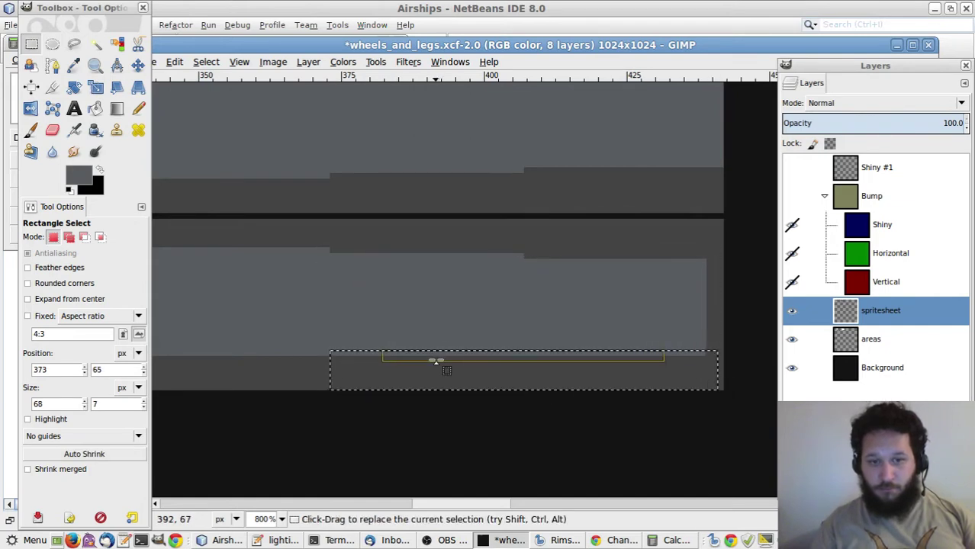
pyautogui.click(510, 488)
# Trim one more pixel row off the lower leg's bottom edge with a 33 px wide selection starting at x 407, then deselect
pyautogui.moveTo(714, 414); pyautogui.dragTo(525, 231)
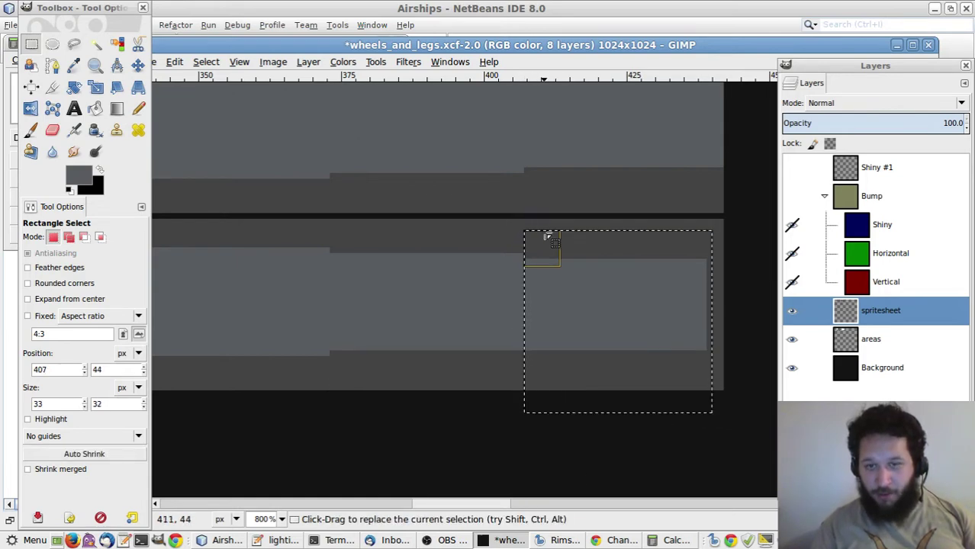
pyautogui.moveTo(590, 251); pyautogui.dragTo(575, 360)
pyautogui.click(457, 348)
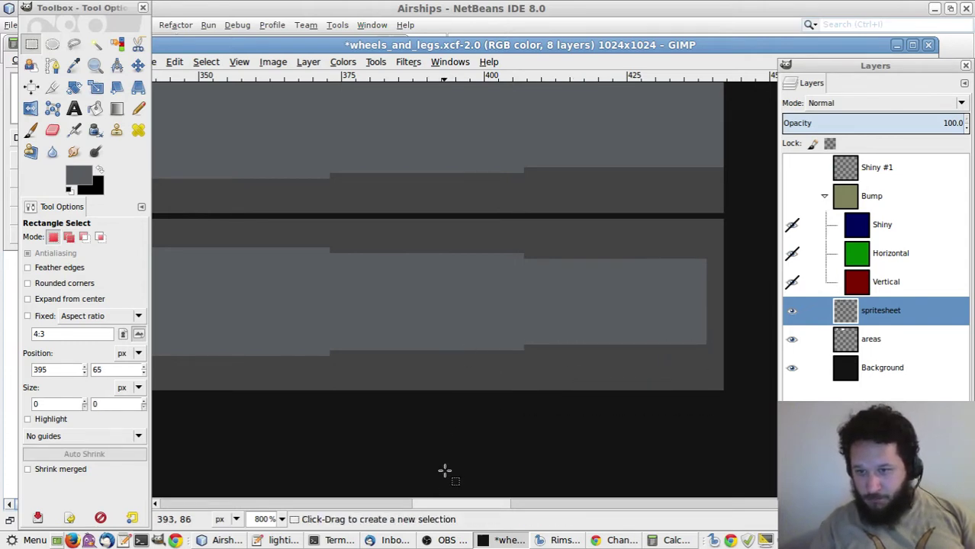
# Measure the empty margins below and above the lower leg's outer end with rectangular selections, then deselect
pyautogui.moveTo(643, 346); pyautogui.dragTo(729, 389)
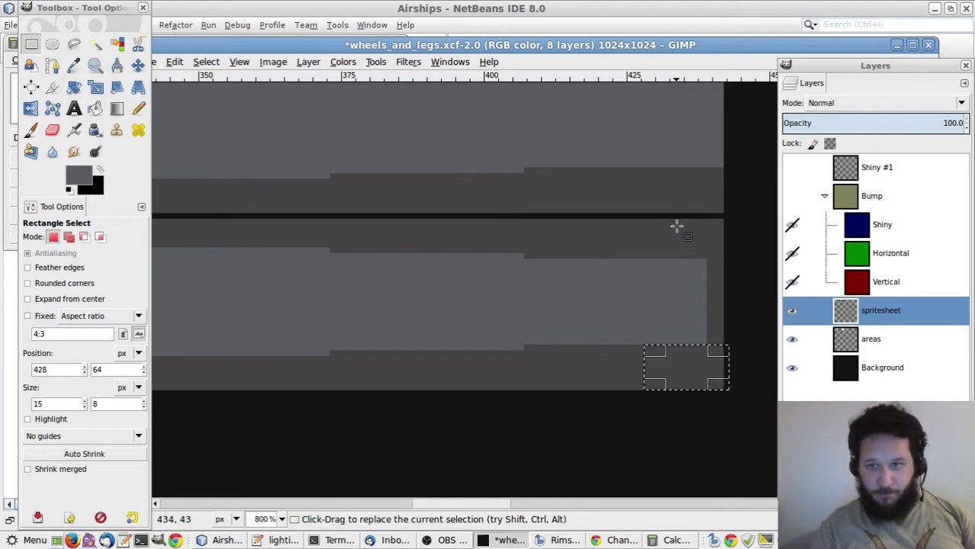
pyautogui.moveTo(660, 217); pyautogui.dragTo(725, 255)
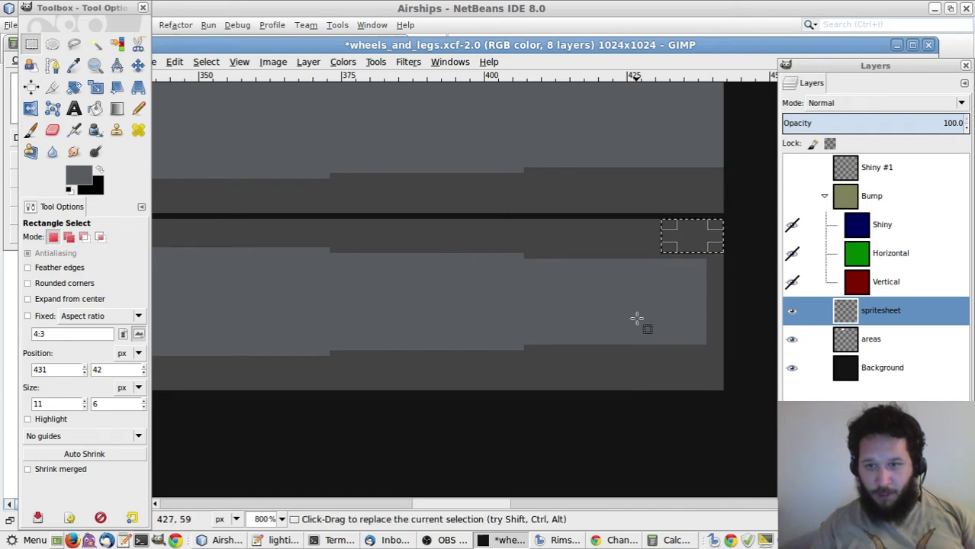
pyautogui.click(639, 314)
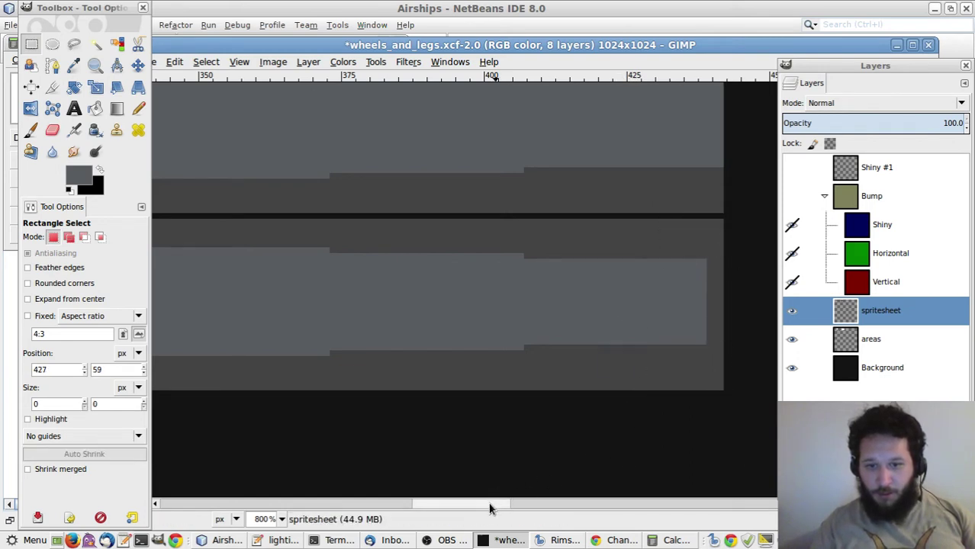
pyautogui.hscroll(-5, 481, 506)
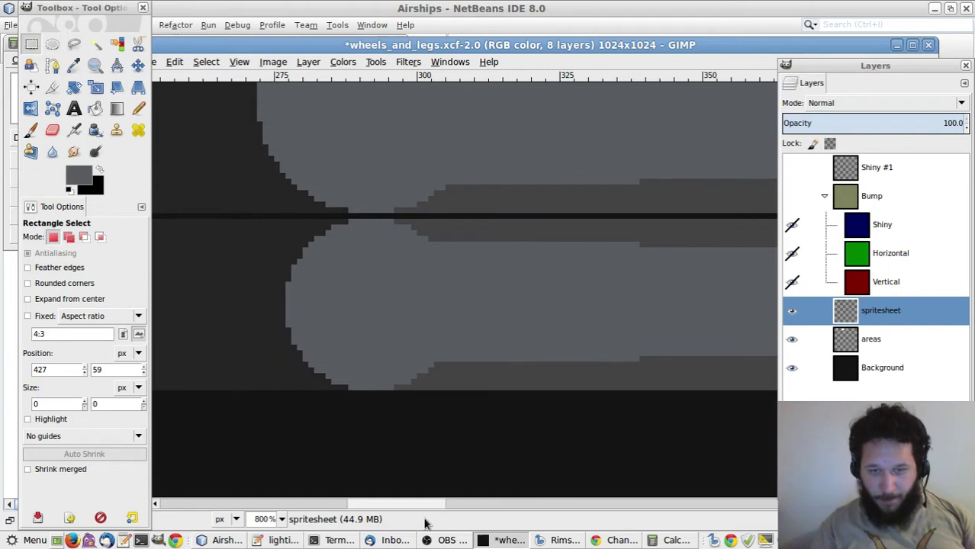
pyautogui.moveTo(425, 524); pyautogui.dragTo(451, 522)
pyautogui.scroll(3, 285, 405)
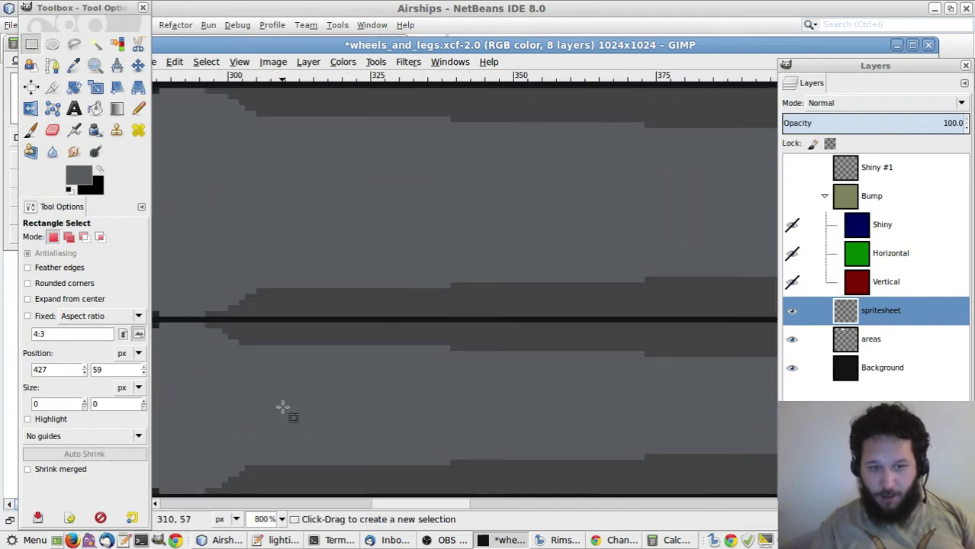
# Copy the lower leg's stepped bottom edge and paste it one pixel lower, then deselect
pyautogui.scroll(-3, 282, 408)
pyautogui.moveTo(250, 350); pyautogui.dragTo(446, 358)
pyautogui.click(439, 422)
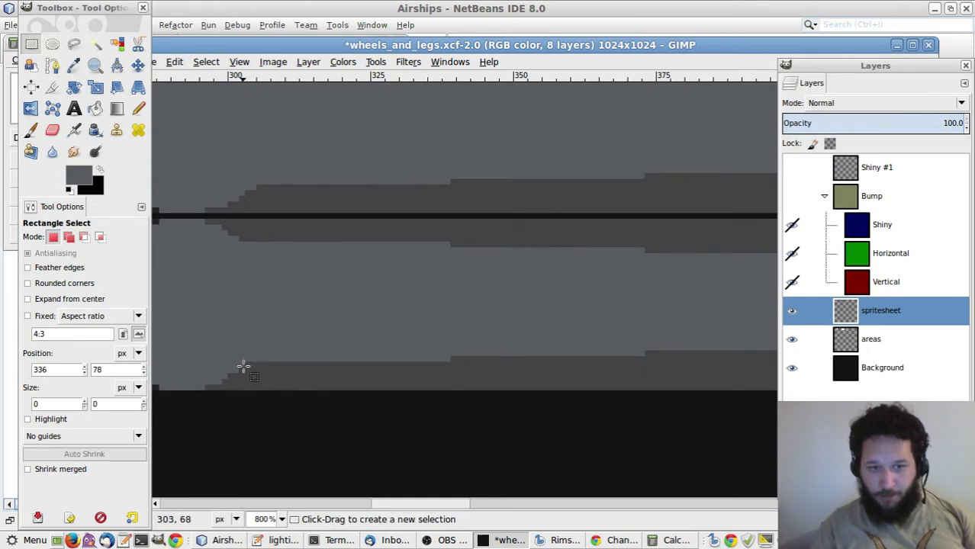
pyautogui.moveTo(243, 367); pyautogui.dragTo(730, 333)
pyautogui.hotkey('ctrl', 'c')
pyautogui.hotkey('ctrl', 'v')
pyautogui.press('m')
pyautogui.press('r')
pyautogui.click(724, 324)
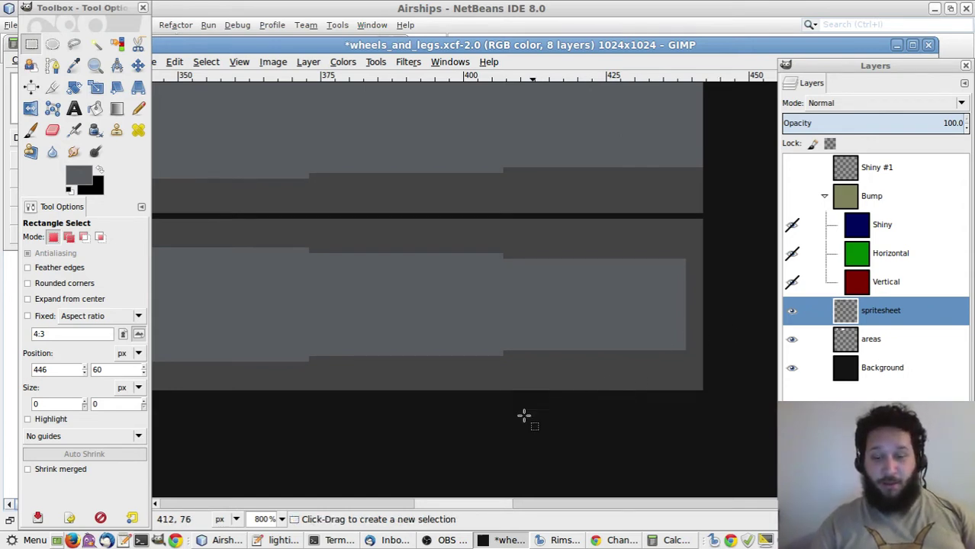
# Fill a 9 × 30 px grey strip at 150, 73 in the small two-tone tile below the leg areas, then deselect
pyautogui.hscroll(-3, 446, 506)
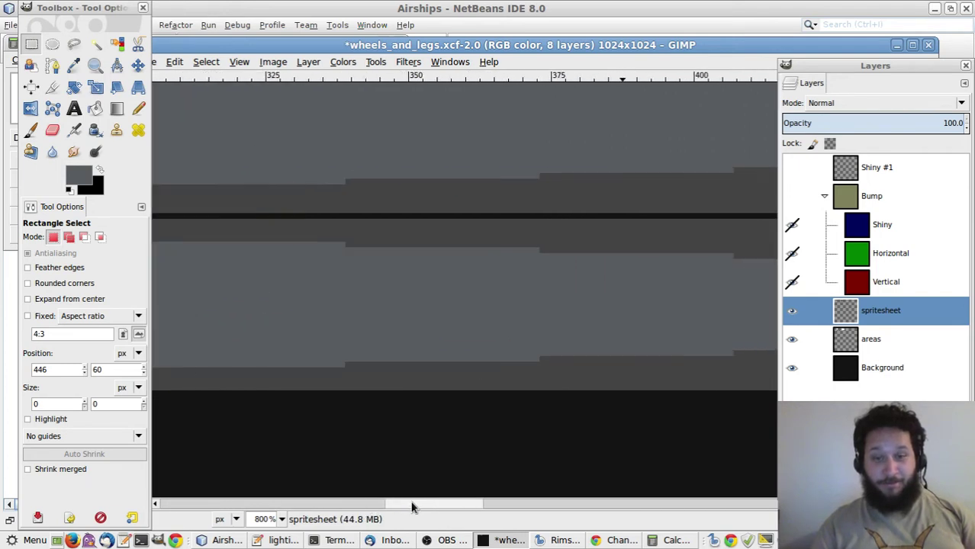
pyautogui.press('1')
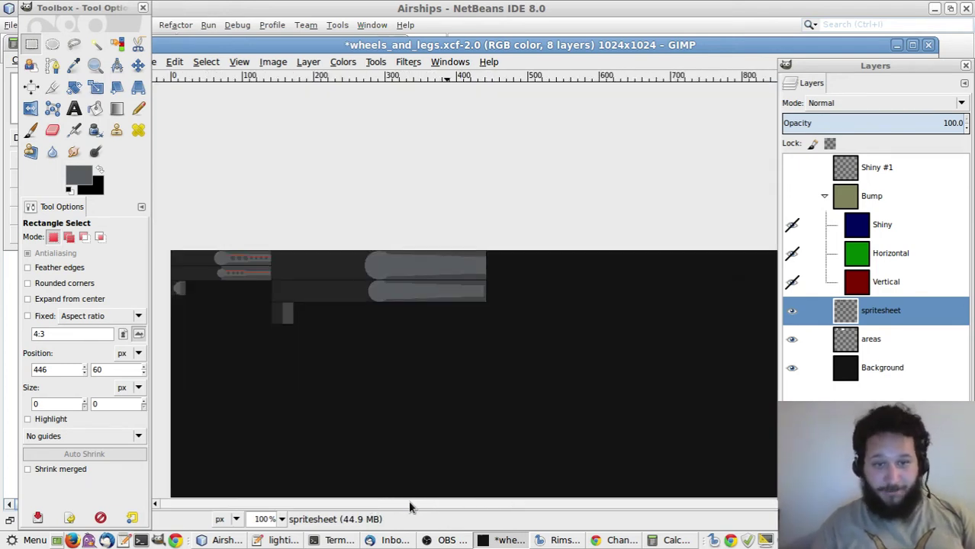
pyautogui.press('4')
pyautogui.hscroll(-5, 411, 506)
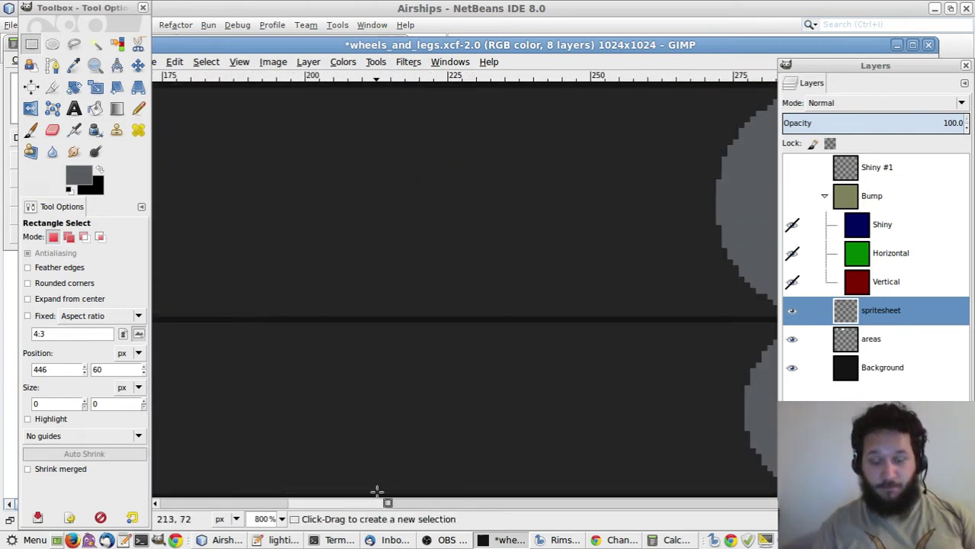
pyautogui.hscroll(-5, 377, 504)
pyautogui.scroll(-3, 354, 384)
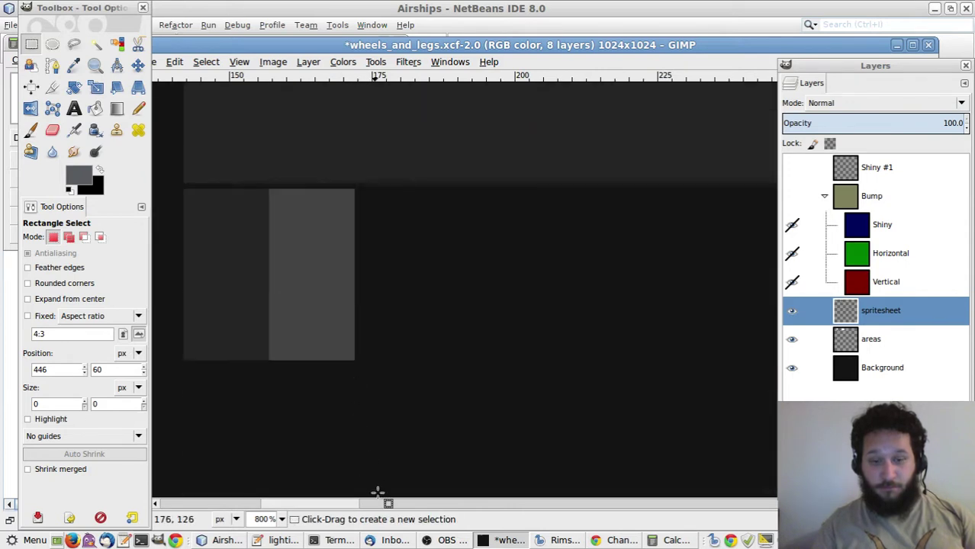
pyautogui.moveTo(350, 502); pyautogui.dragTo(314, 502)
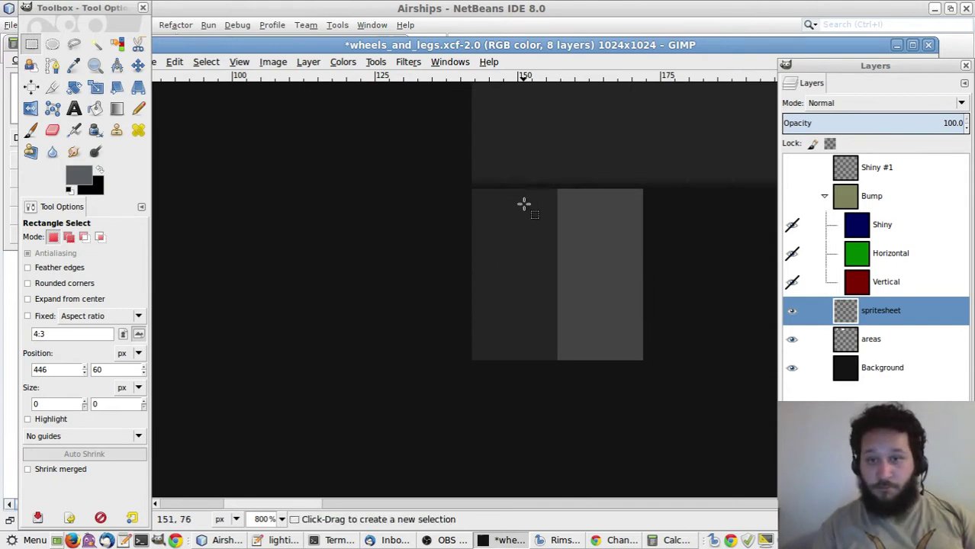
pyautogui.moveTo(533, 189); pyautogui.dragTo(577, 362)
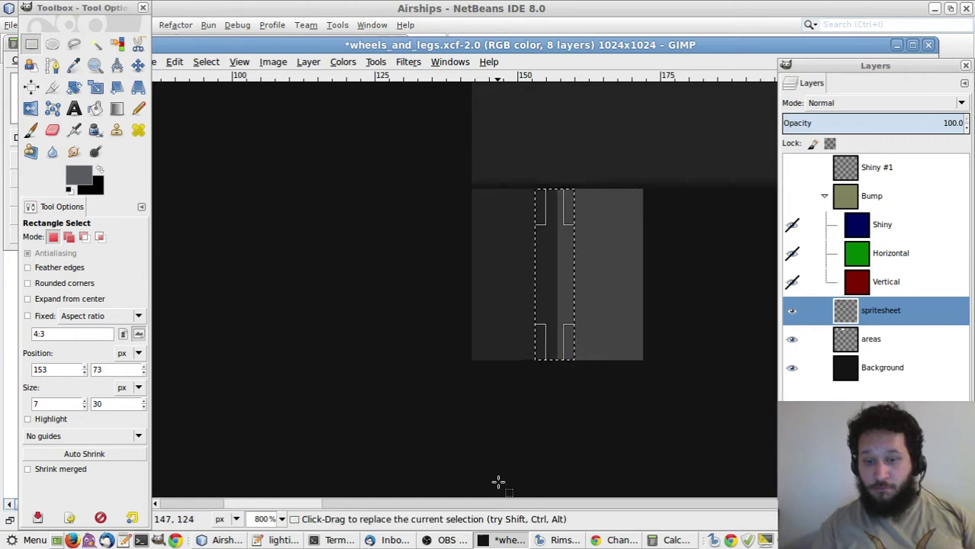
pyautogui.moveTo(303, 505); pyautogui.dragTo(376, 519)
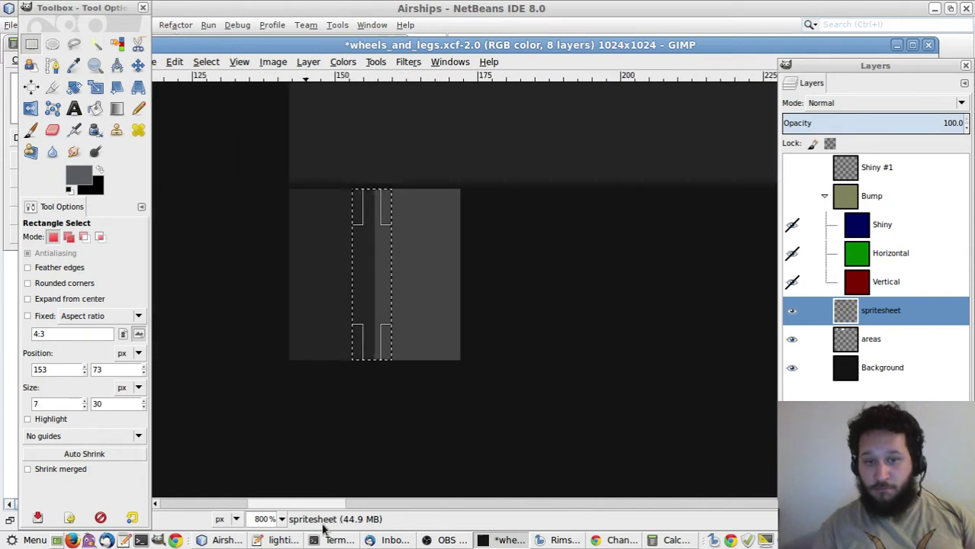
pyautogui.moveTo(390, 276); pyautogui.dragTo(338, 283)
pyautogui.click(380, 277)
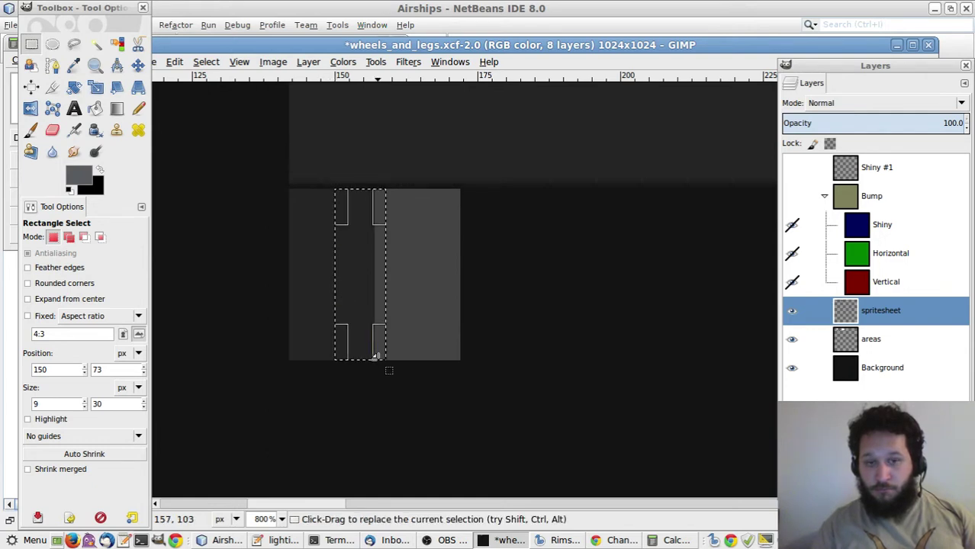
pyautogui.hotkey('ctrl', ',')
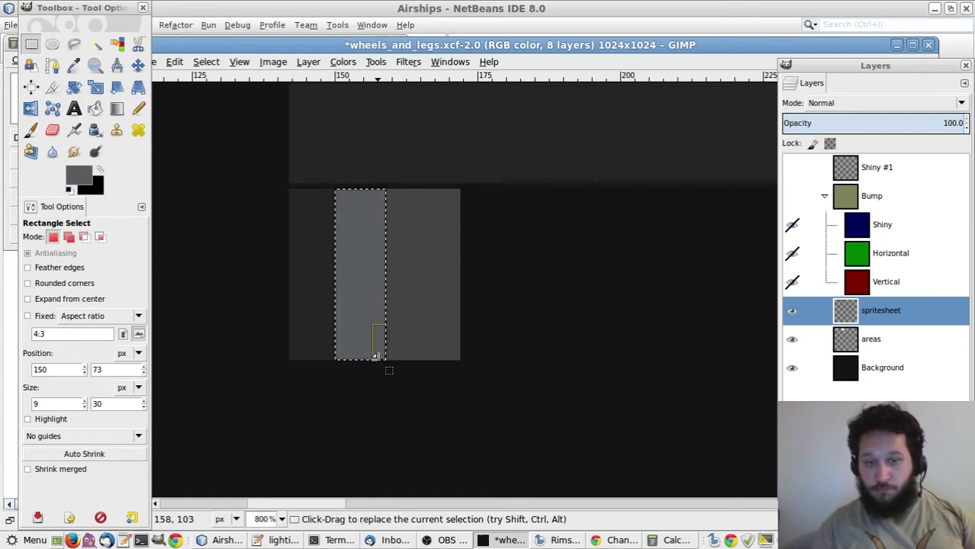
pyautogui.click(400, 384)
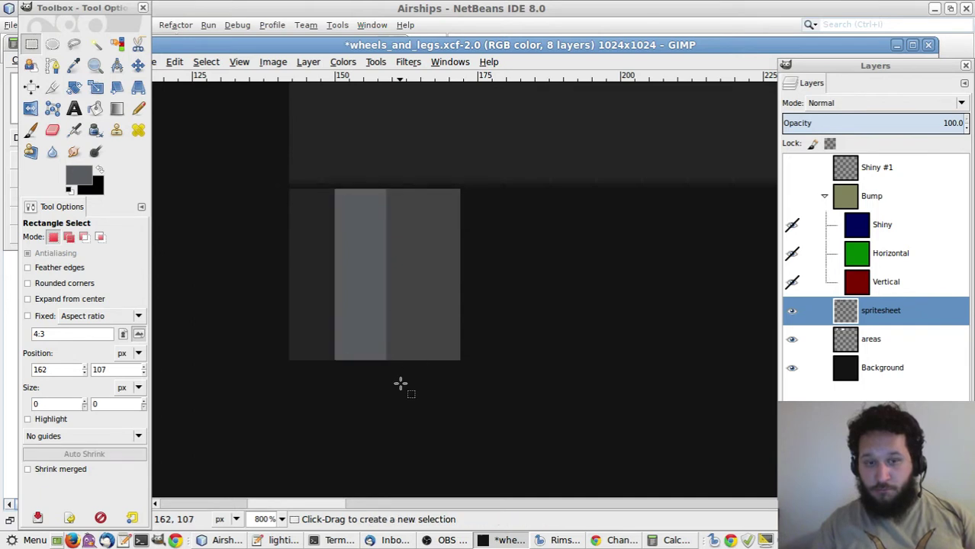
# Try an elliptical selection of about 23 × 24 px on the small tile, then undo back through the strip fill and its selection
pyautogui.press('e')
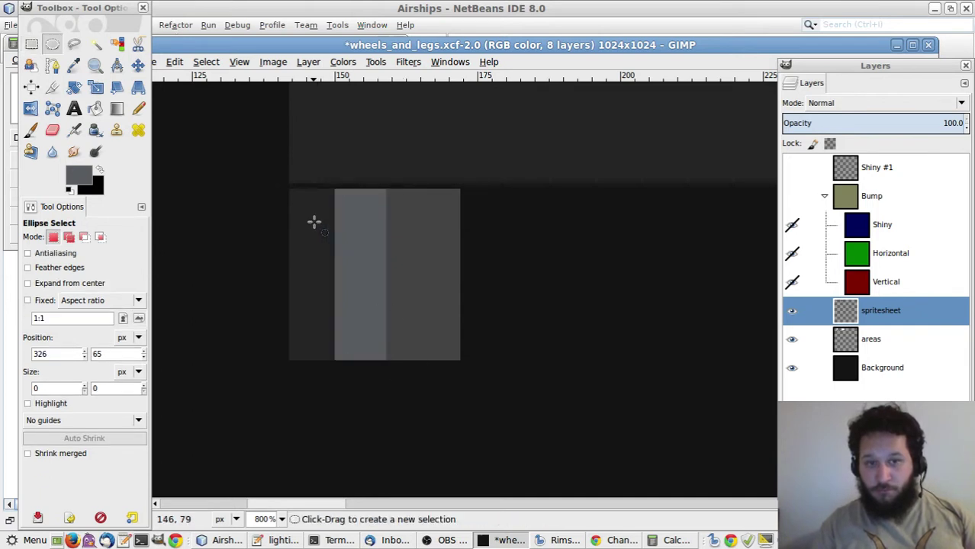
pyautogui.moveTo(311, 215); pyautogui.dragTo(429, 325)
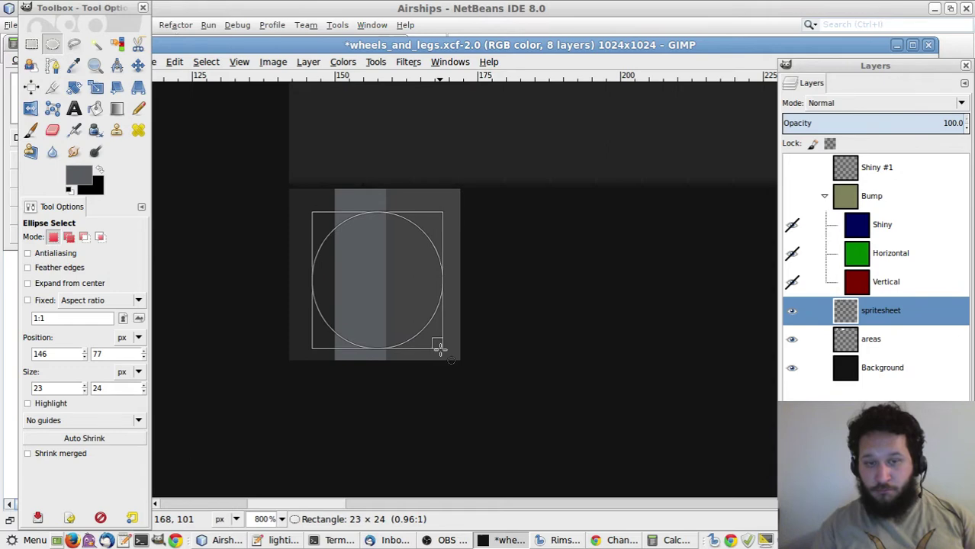
pyautogui.moveTo(439, 347); pyautogui.dragTo(439, 347)
pyautogui.hotkey('ctrl', 'z')
pyautogui.hotkey('ctrl', 'z')
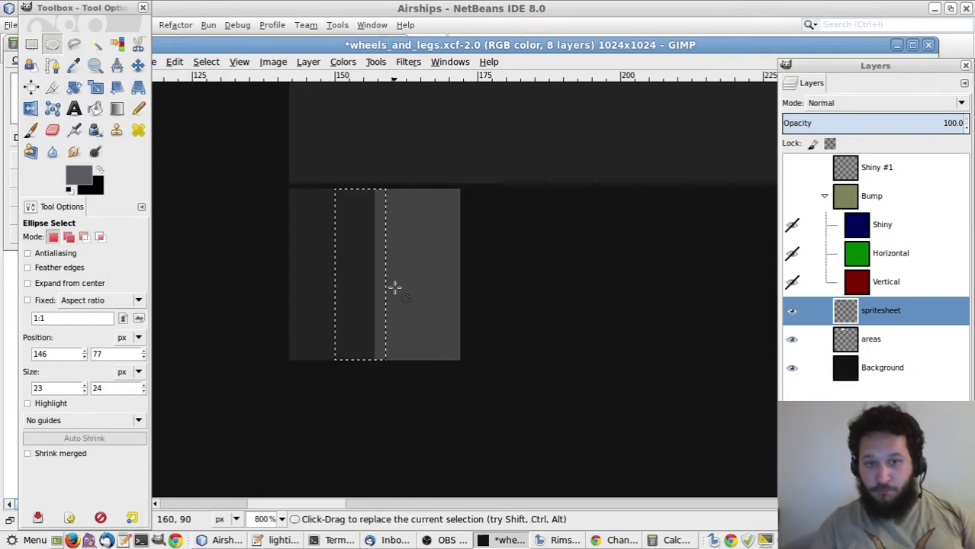
pyautogui.hotkey('ctrl', 'z')
# Fill a 22 × 22 px circle at 146, 77 in the small tile with the grey foreground colour, then deselect
pyautogui.click(310, 204)
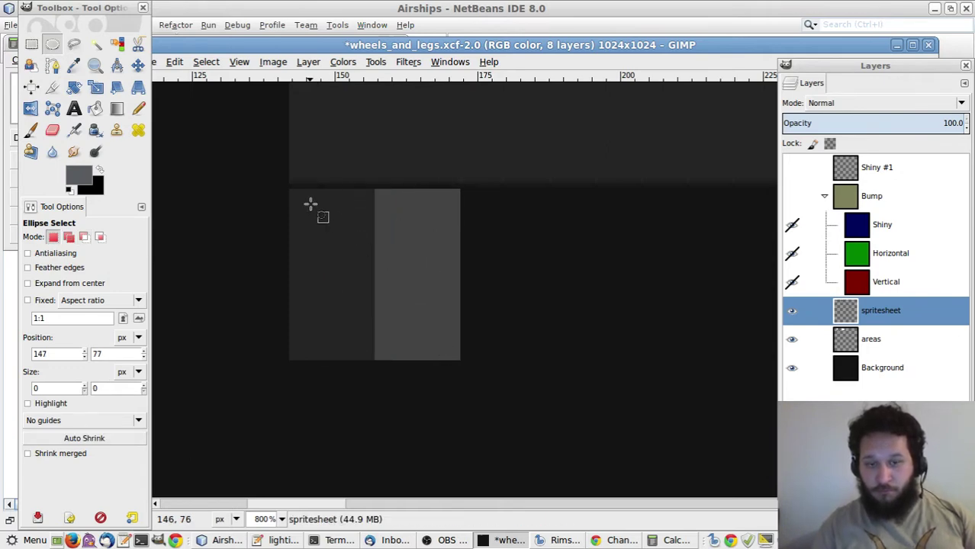
pyautogui.moveTo(311, 204); pyautogui.dragTo(439, 333)
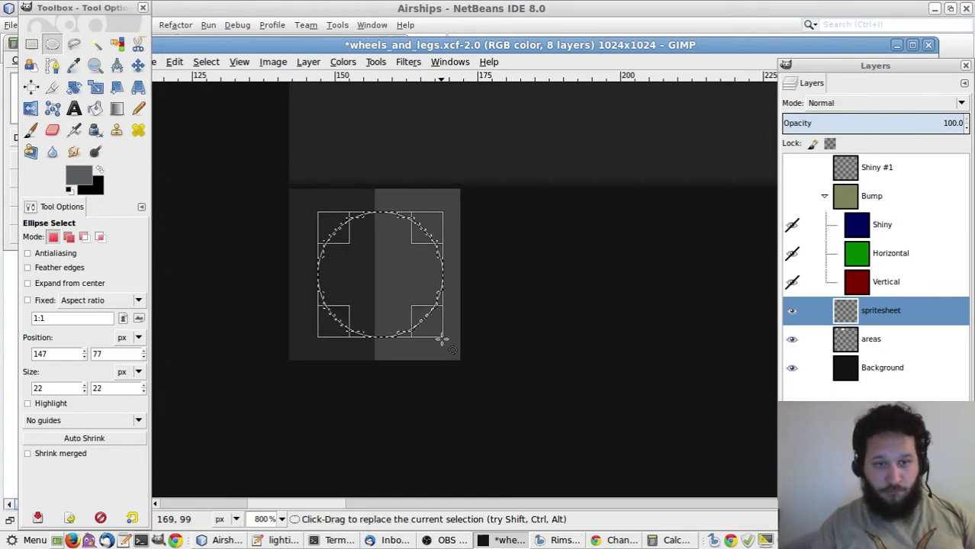
pyautogui.moveTo(408, 298); pyautogui.dragTo(401, 297)
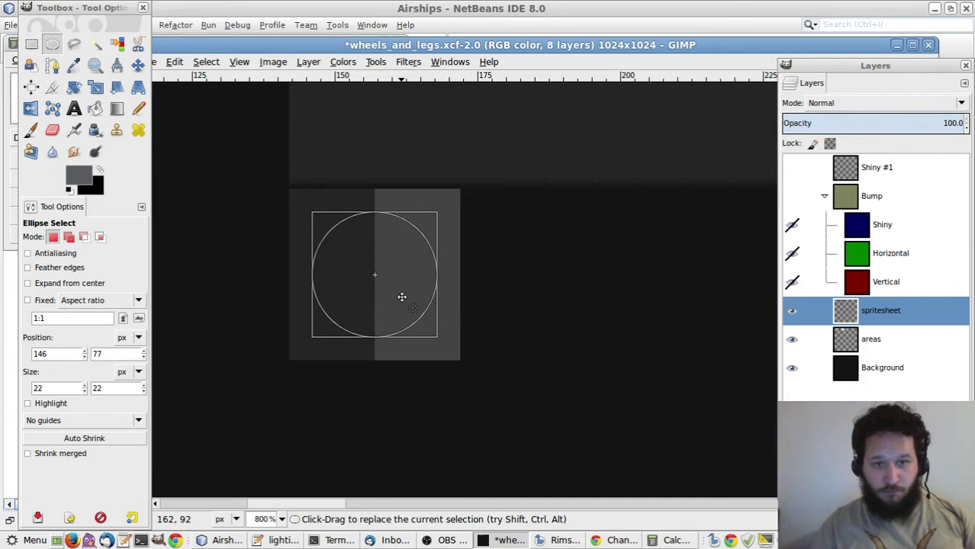
pyautogui.hotkey('ctrl', ',')
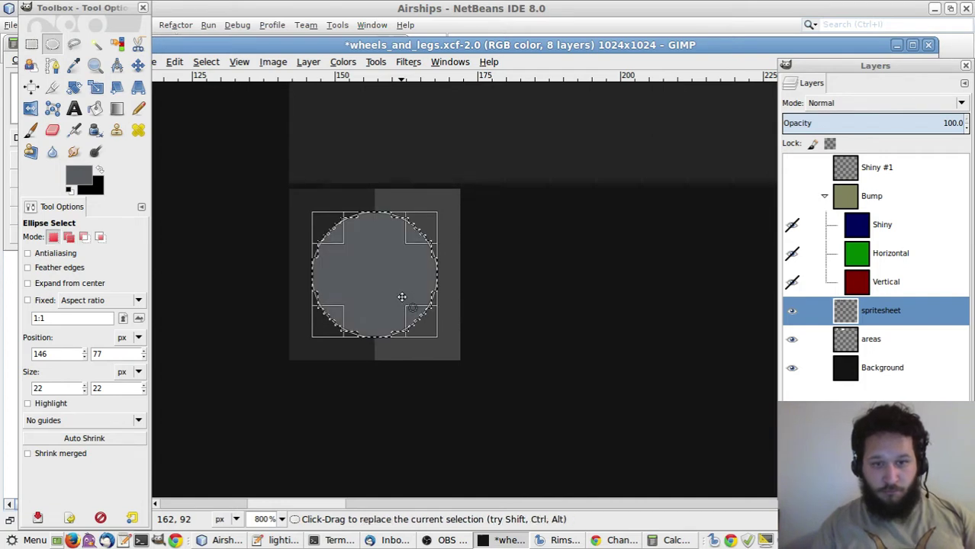
pyautogui.click(413, 387)
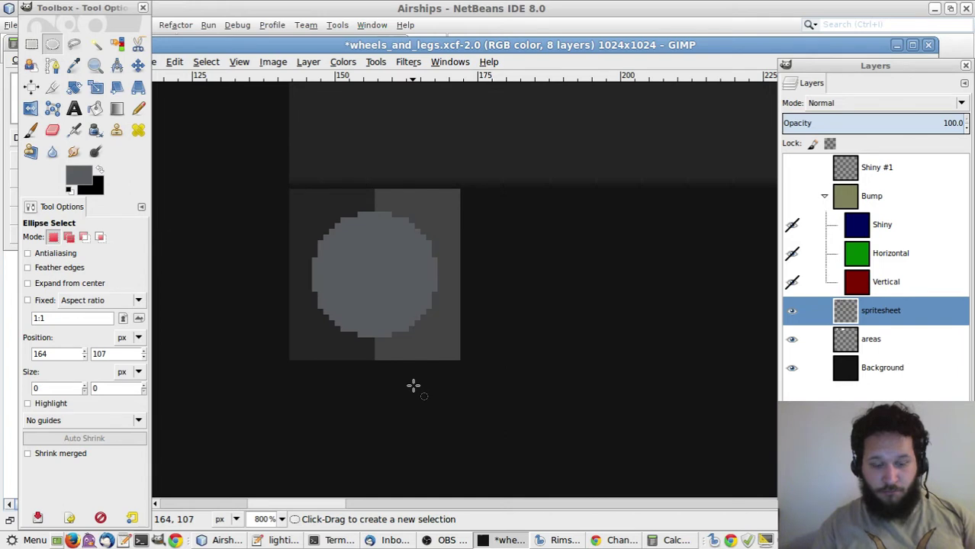
# Fill an 8 × 30 px vertical strip at 152, 73 through the circle with the grey foreground colour, then deselect
pyautogui.press('r')
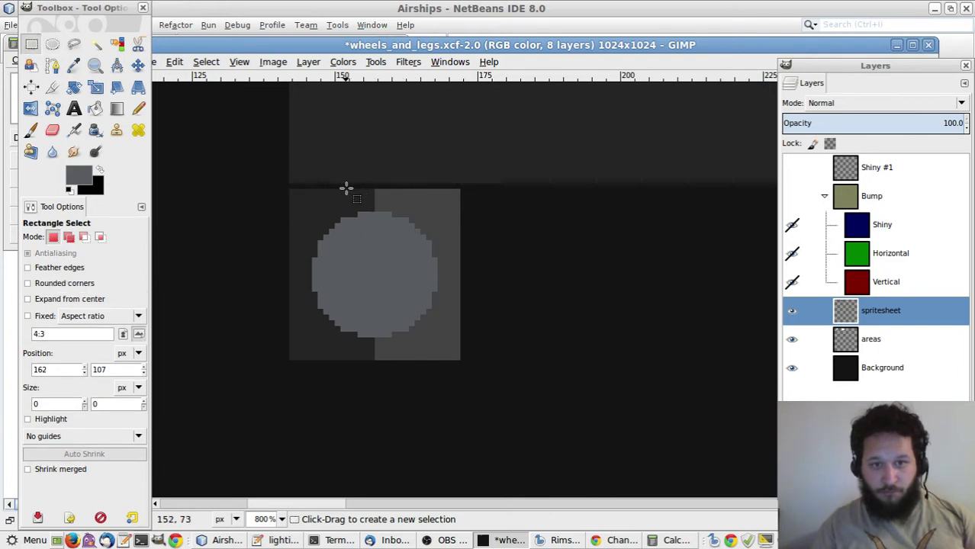
pyautogui.moveTo(341, 189); pyautogui.dragTo(391, 290)
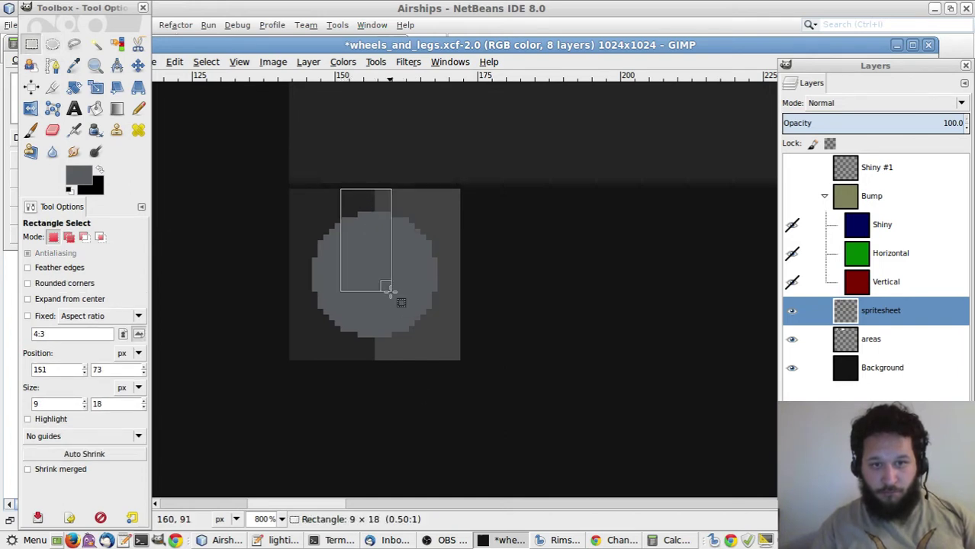
pyautogui.click(350, 231)
pyautogui.moveTo(347, 189); pyautogui.dragTo(385, 350)
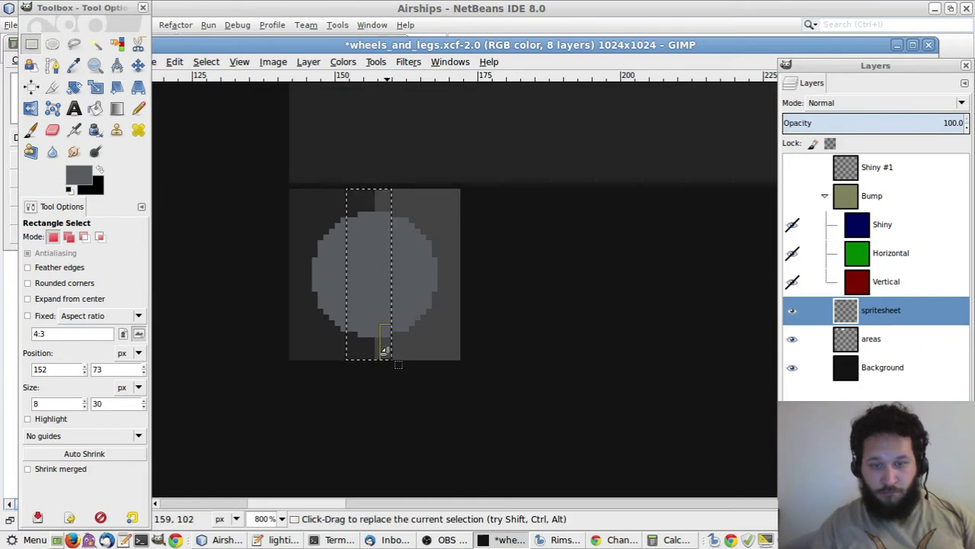
pyautogui.click(441, 355)
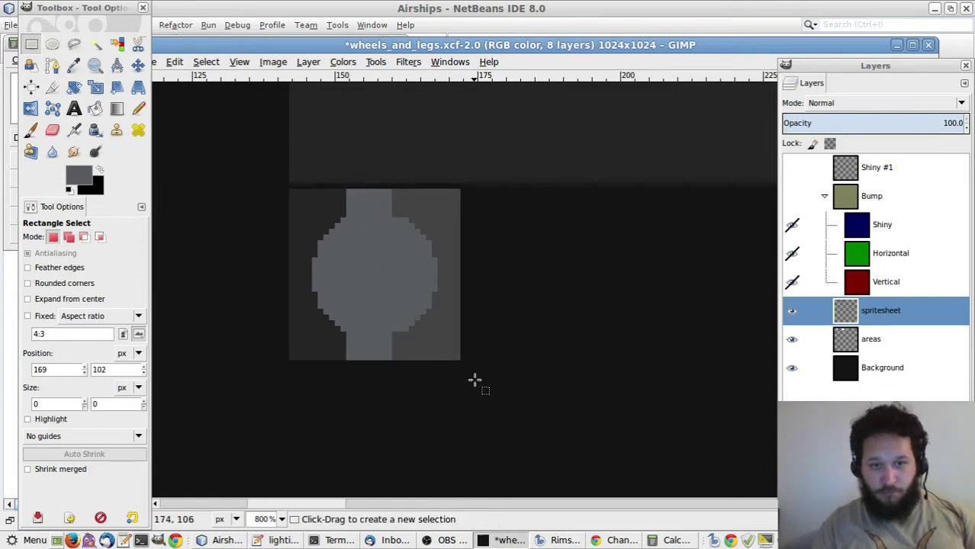
# Delete the part of the circle right of the vertical strip using a 15 × 31 px selection at 160, 75, then deselect
pyautogui.moveTo(476, 378); pyautogui.dragTo(390, 196)
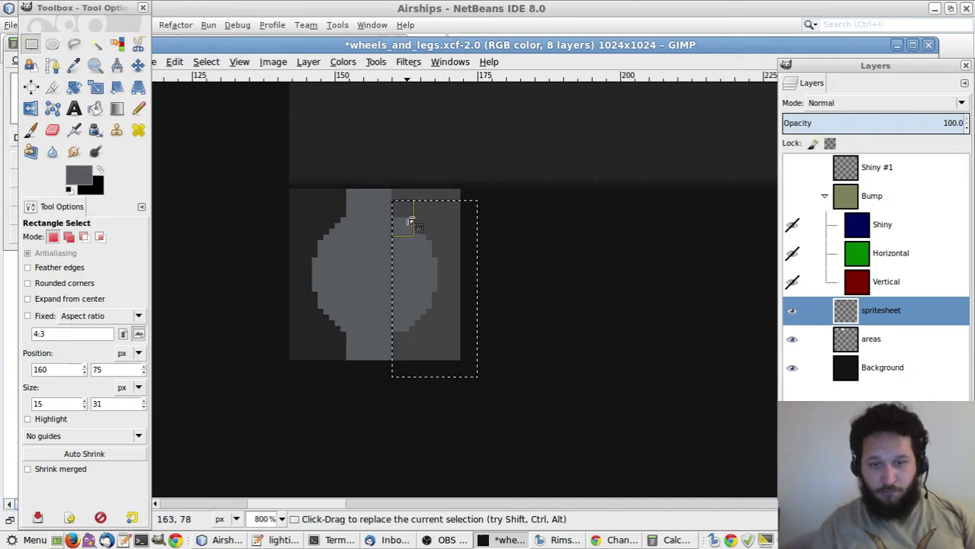
pyautogui.press('Delete')
pyautogui.click(511, 292)
# Hide the areas and Background layers so only spritesheet shows, and save the image file
pyautogui.press('1')
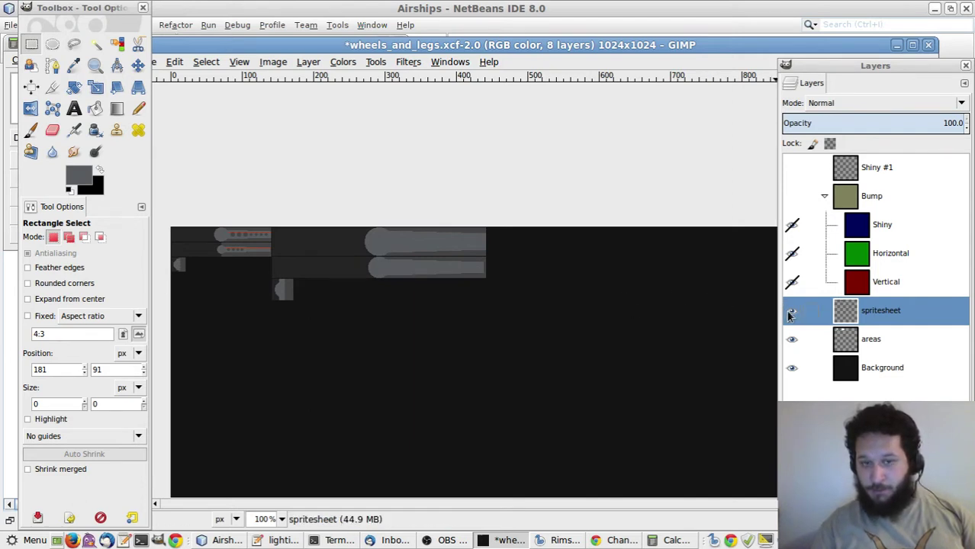
pyautogui.click(793, 338)
pyautogui.click(794, 365)
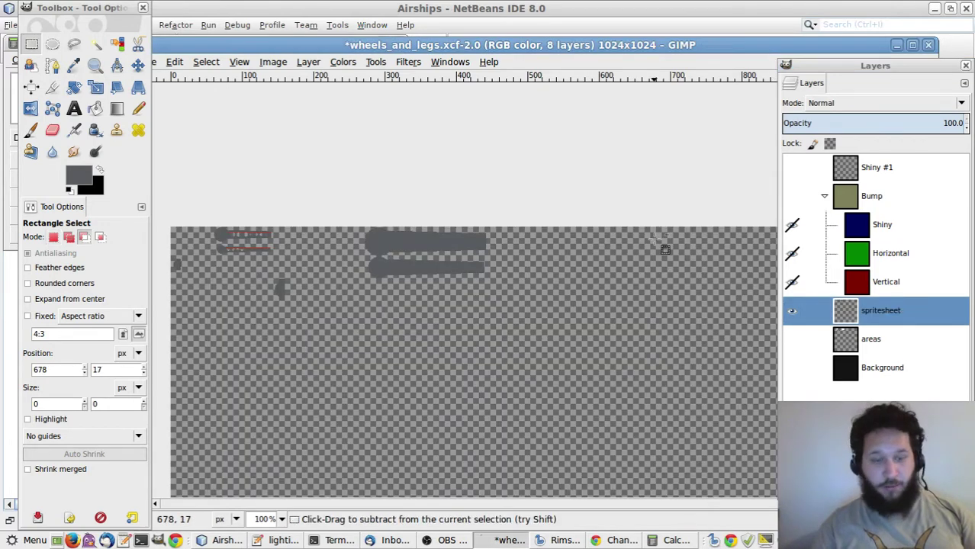
pyautogui.hotkey('ctrl', 's')
# Start exporting the image and set the destination folder to Airships/src/com/zarkonnen/airships/images
pyautogui.hotkey('ctrl', 'shift', 'e')
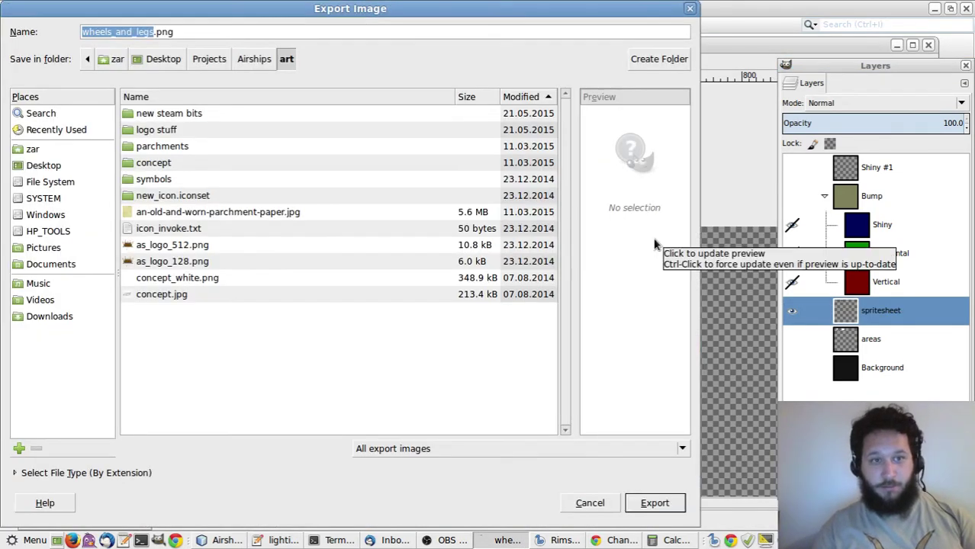
pyautogui.click(214, 62)
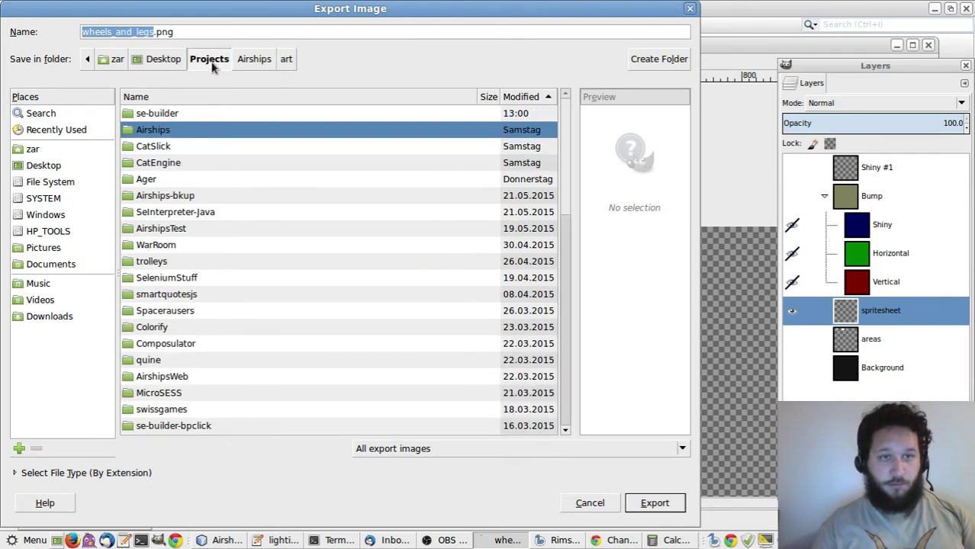
pyautogui.click(290, 64)
pyautogui.click(267, 64)
pyautogui.write('src')
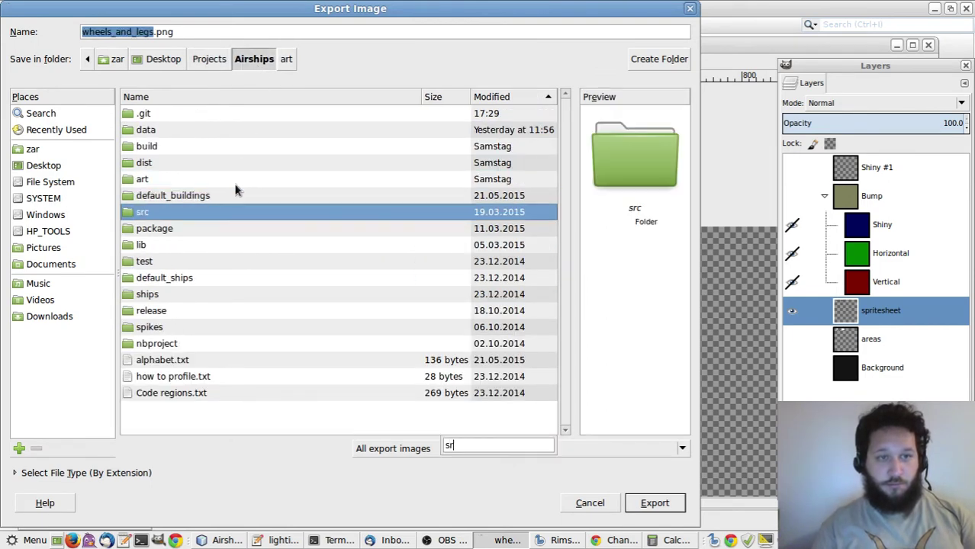
pyautogui.press('Return')
pyautogui.press('Down')
pyautogui.press('Return')
pyautogui.press('Down')
pyautogui.press('Return')
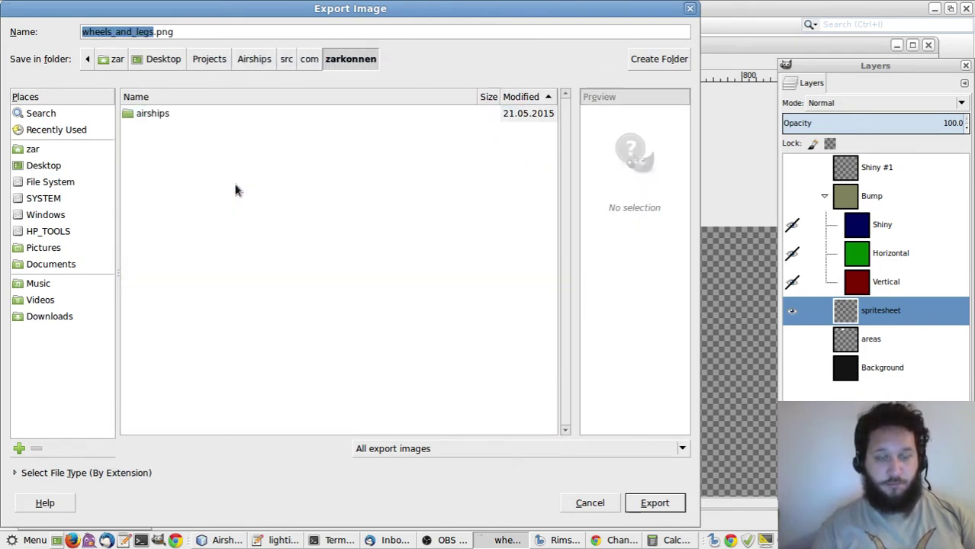
pyautogui.press('Down')
pyautogui.press('Return')
pyautogui.press('Down')
pyautogui.press('Return')
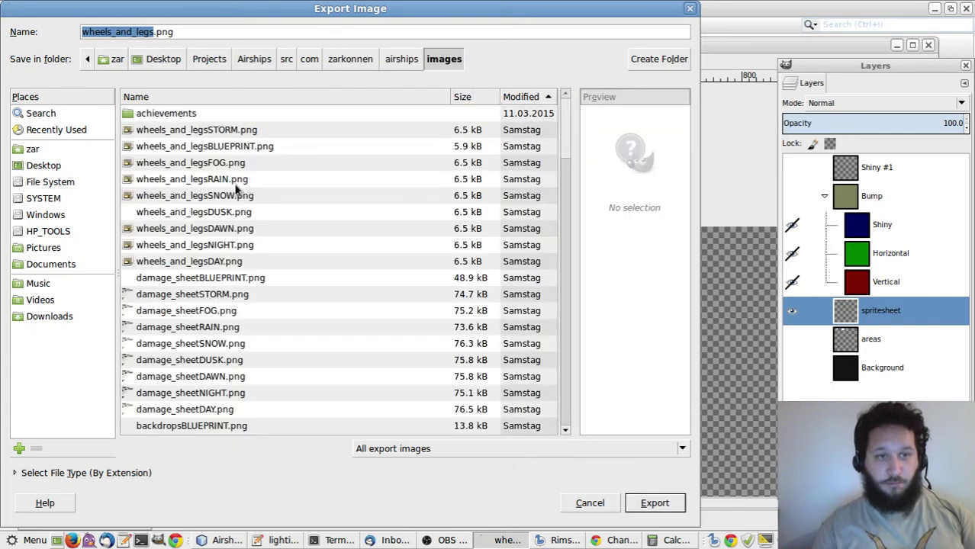
# Export the sprite sheet as wheels_and_legs.png, keeping the offered PNG options with compression level 9
pyautogui.click(220, 31)
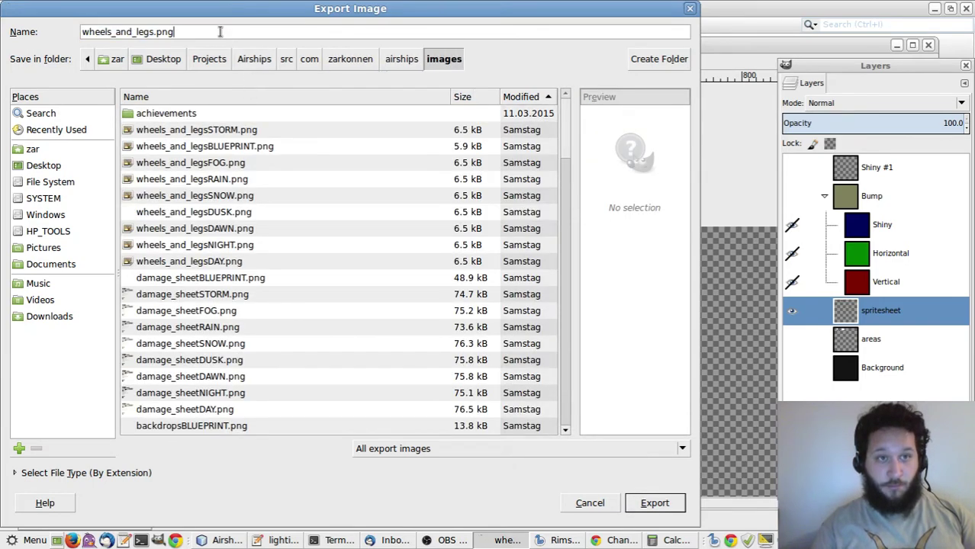
pyautogui.press('Return')
pyautogui.press('Return')
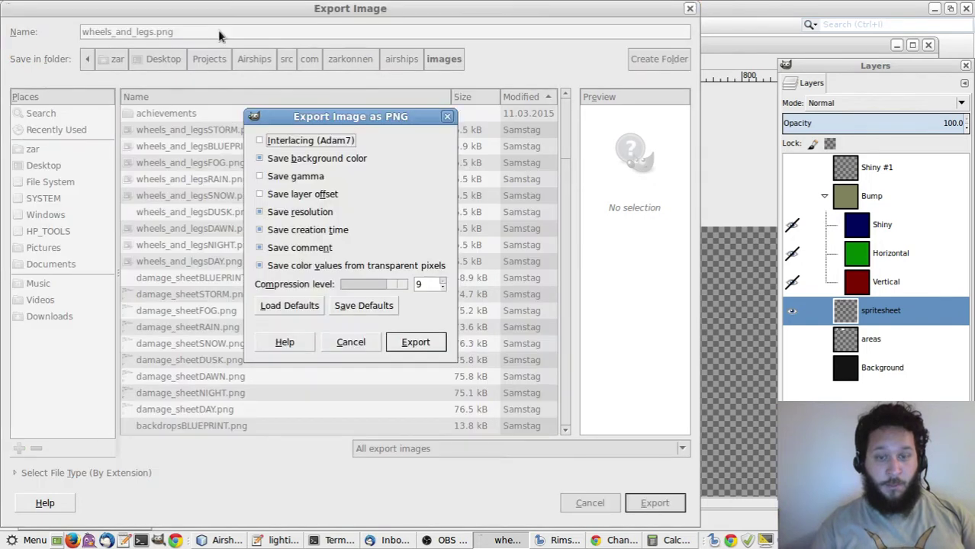
pyautogui.press('Return')
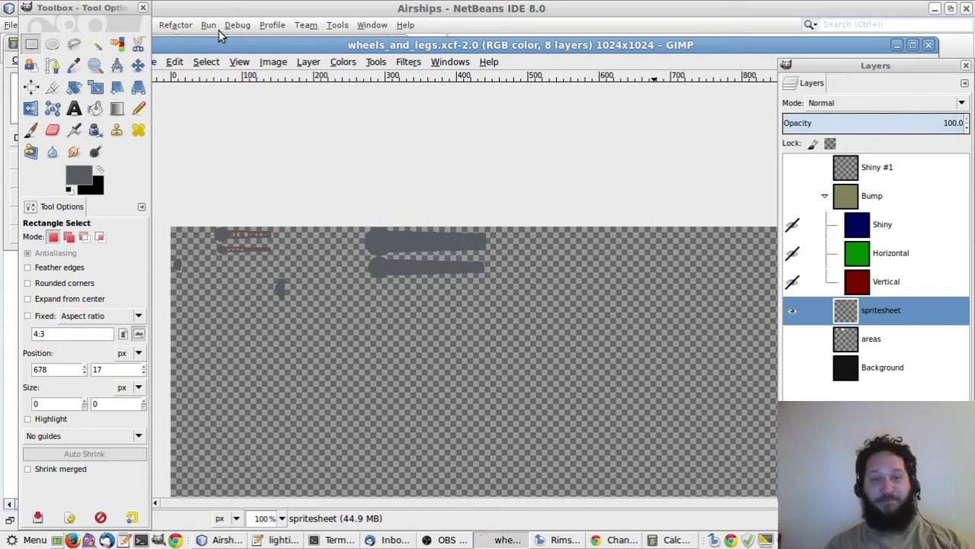
# Make the Background and areas layers visible again in the wheels_and_legs image
pyautogui.hotkey('alt', 'Tab')
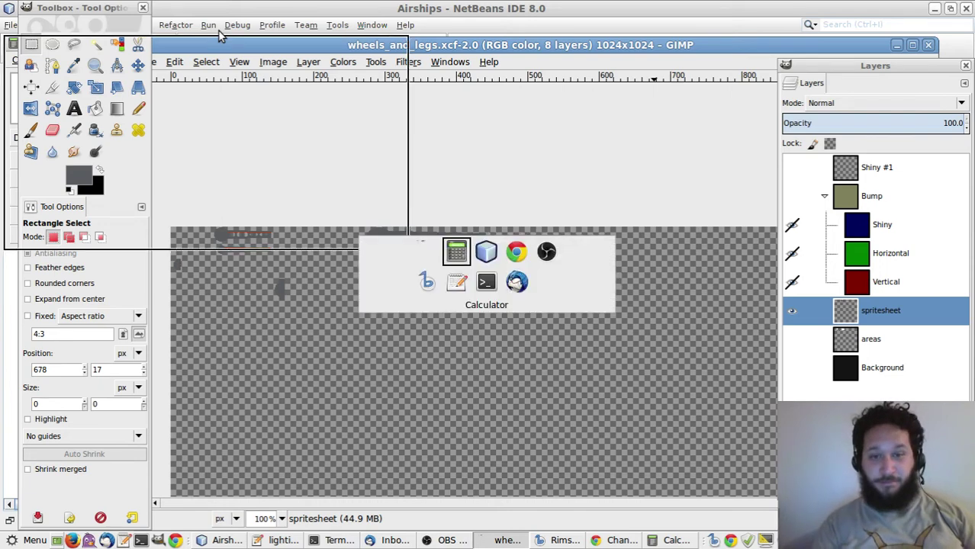
pyautogui.hotkey('alt', 'Tab')
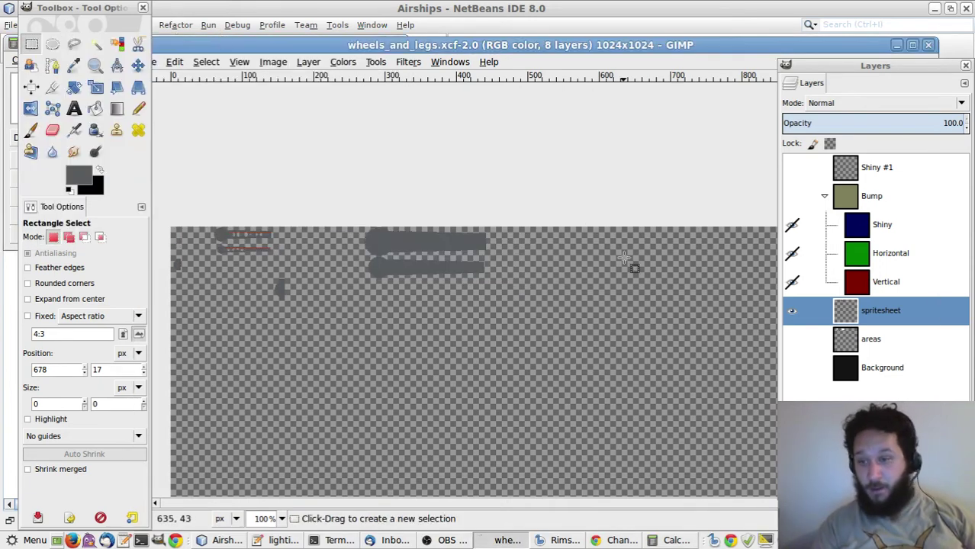
pyautogui.click(792, 340)
pyautogui.click(792, 368)
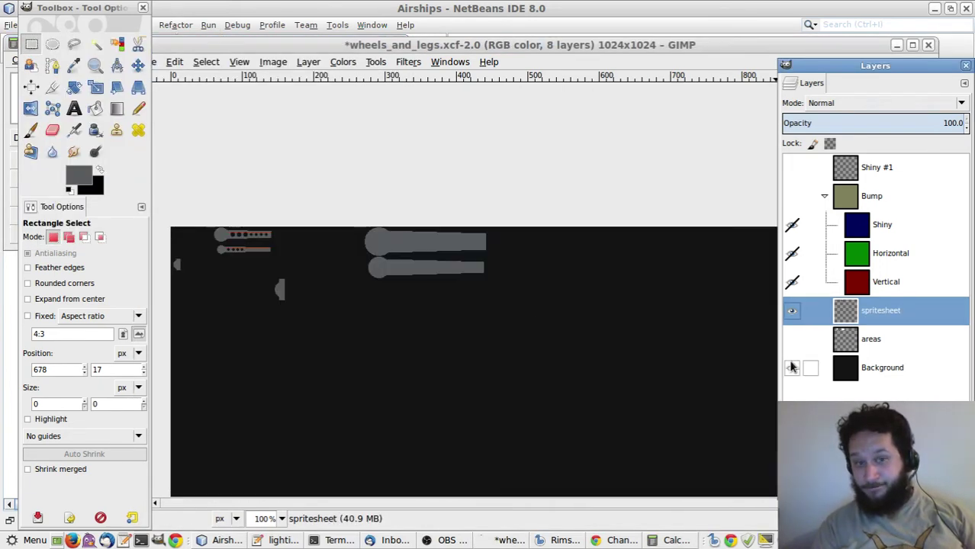
pyautogui.click(792, 340)
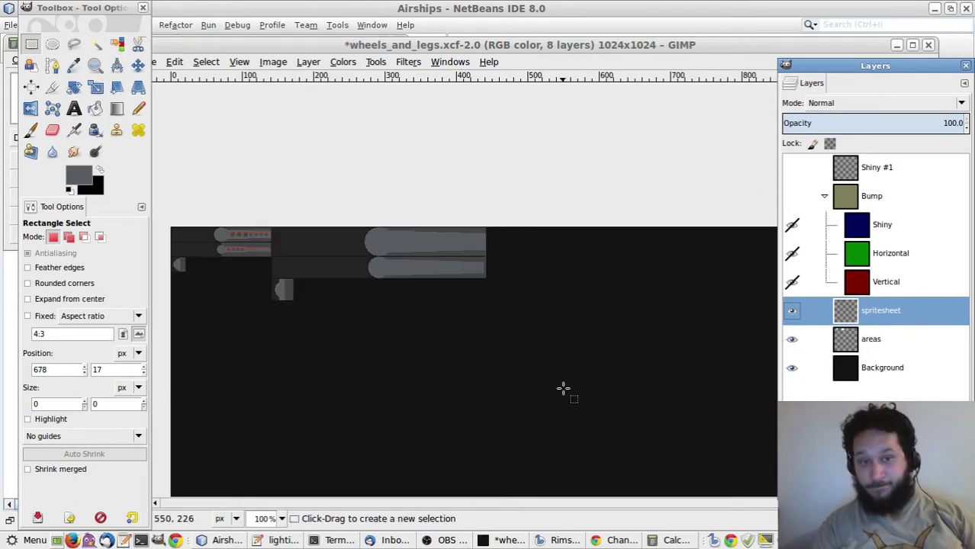
# In NetBeans, replace the first null of the first LARGE_LEGS Leg.Spec with a new Img("wheels_and_legs") on its own line
pyautogui.hotkey('alt', 'Tab')
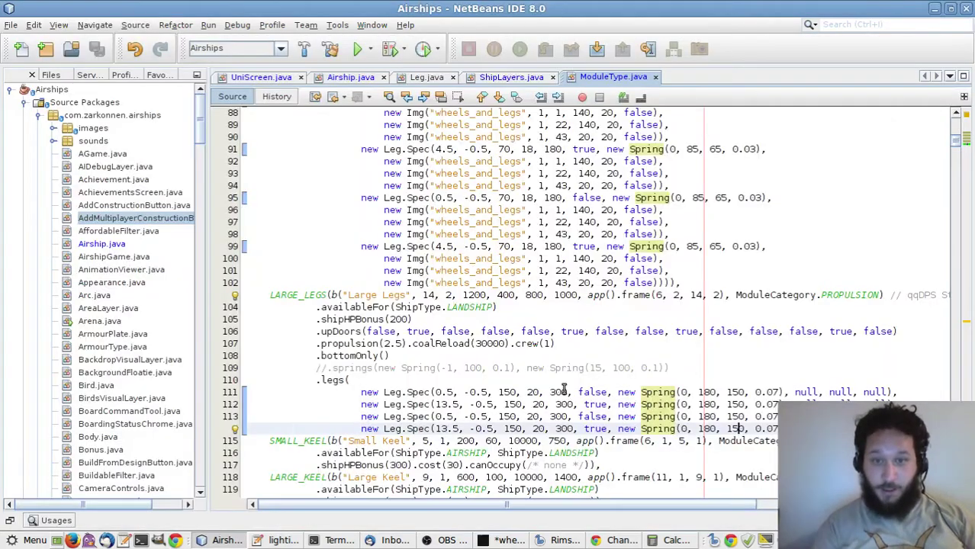
pyautogui.scroll(-1, 525, 319)
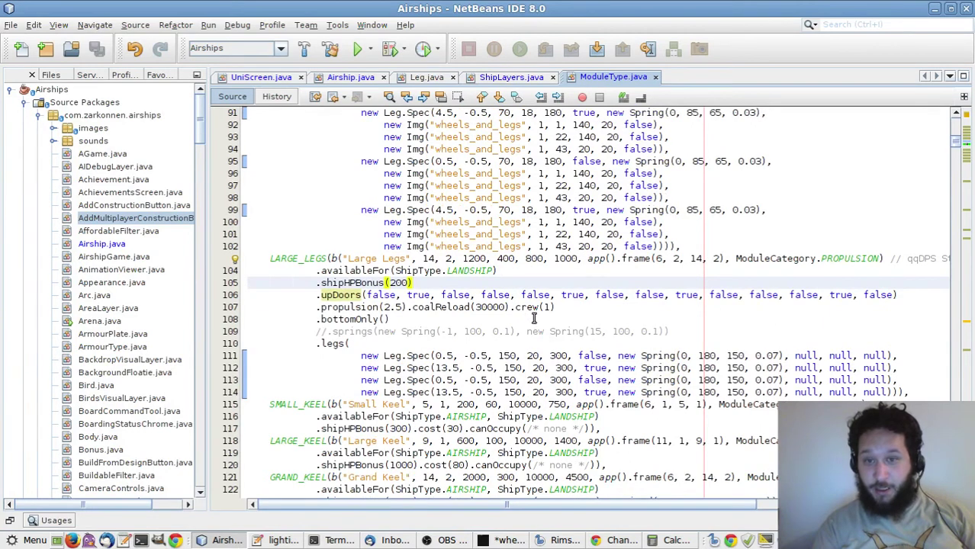
pyautogui.doubleClick(807, 355)
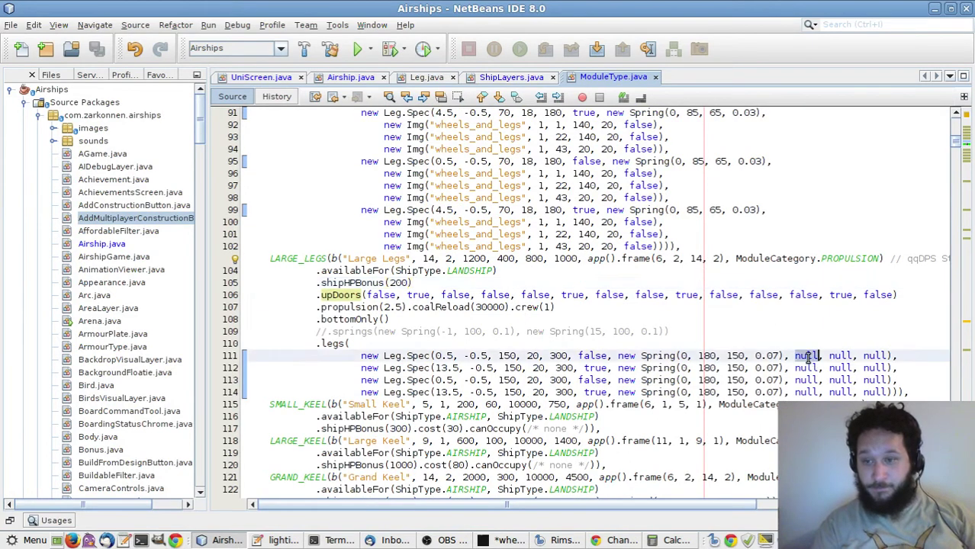
pyautogui.press('BackSpace')
pyautogui.press('BackSpace')
pyautogui.press('BackSpace')
pyautogui.write(',')
pyautogui.press('Return')
pyautogui.write('new Img(')
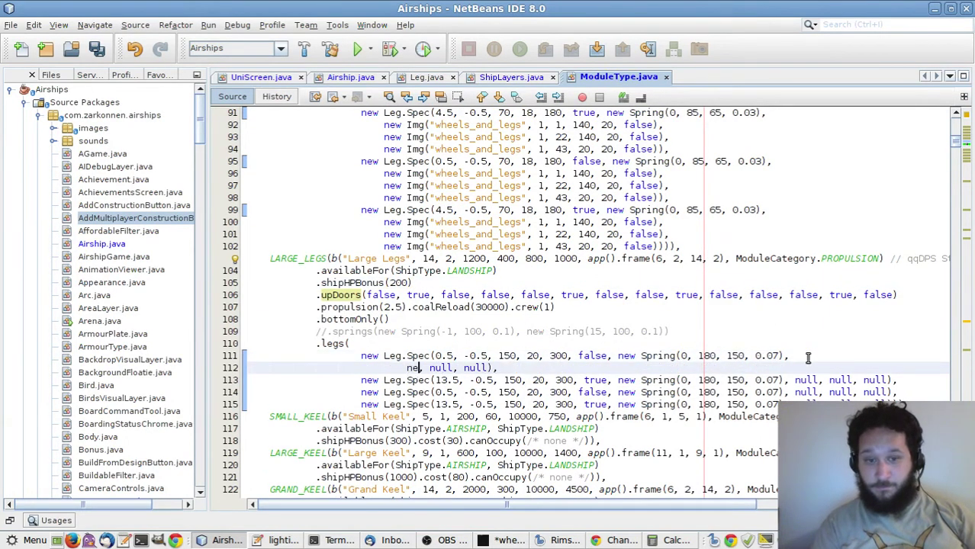
pyautogui.write('"wheels_and_')
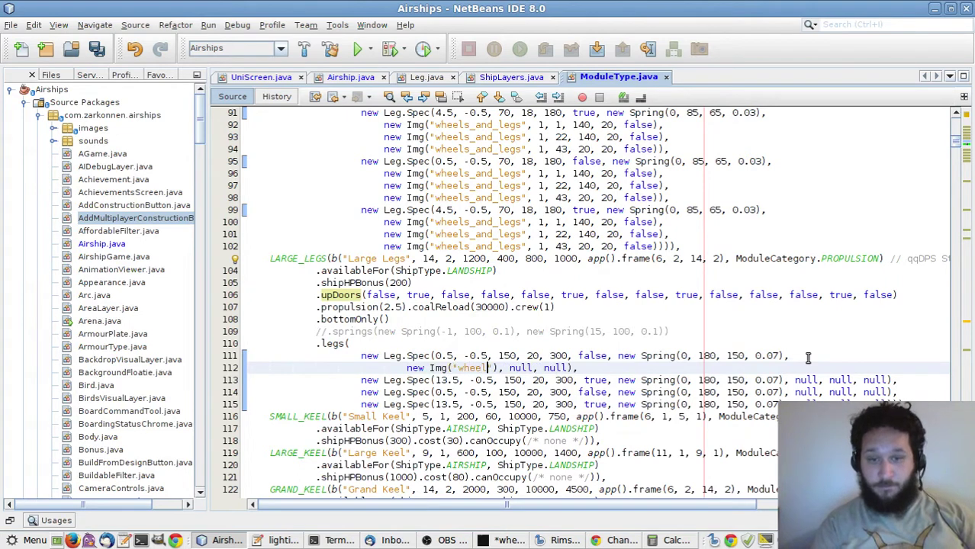
pyautogui.write('legs')
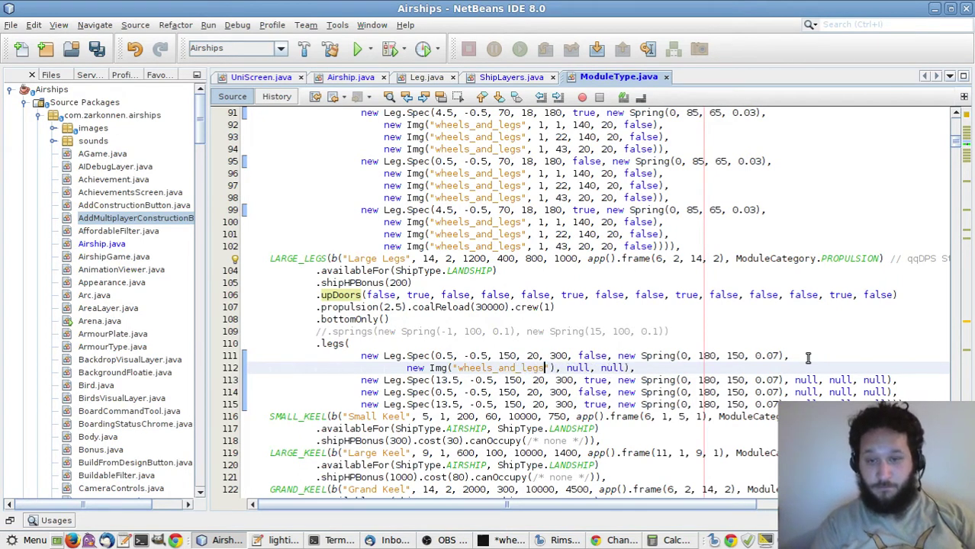
# In GIMP, measure the horizontal offset of the large leg area's left edge from the sprite sheet's edge using a rectangle selection
pyautogui.hotkey('alt', 'Tab')
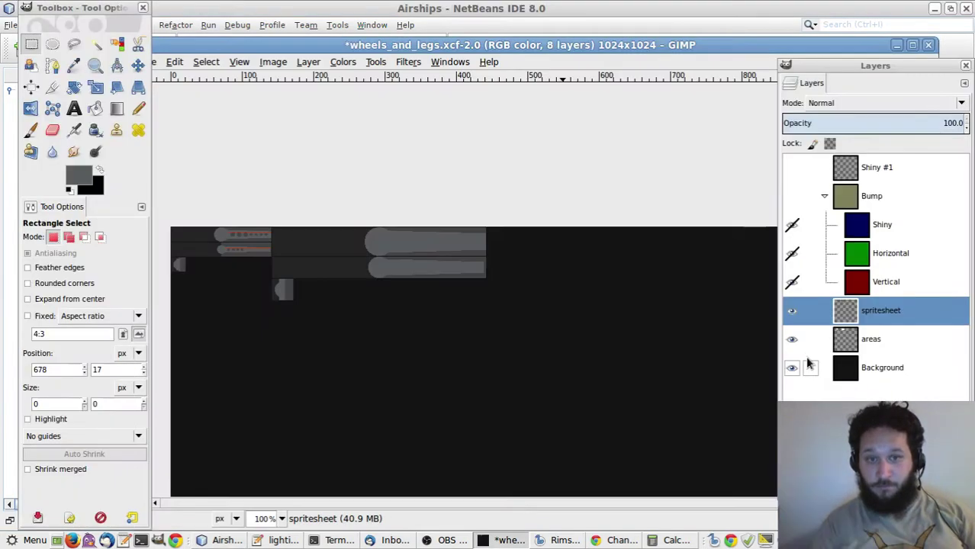
pyautogui.press('4')
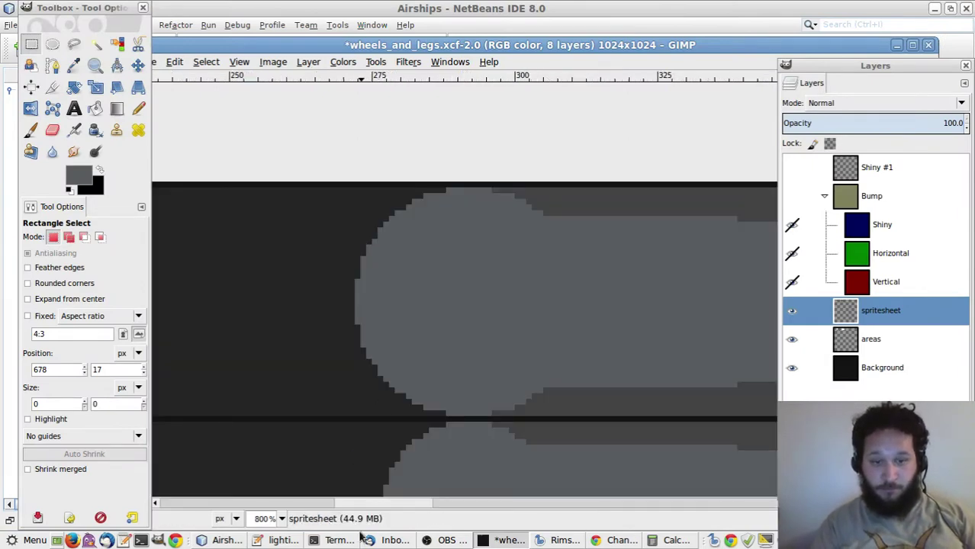
pyautogui.moveTo(356, 510); pyautogui.dragTo(266, 504)
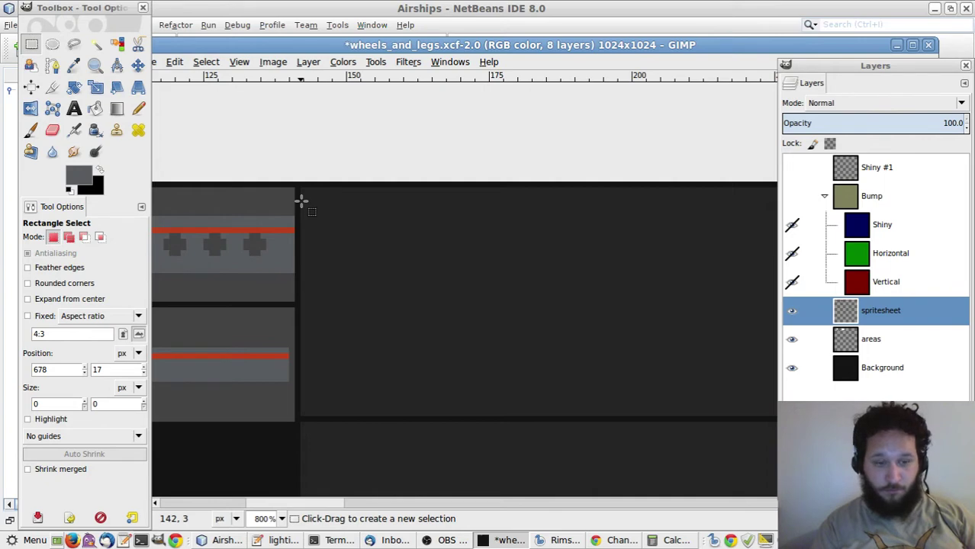
pyautogui.moveTo(301, 201); pyautogui.dragTo(155, 196)
pyautogui.moveTo(231, 44); pyautogui.dragTo(386, 46)
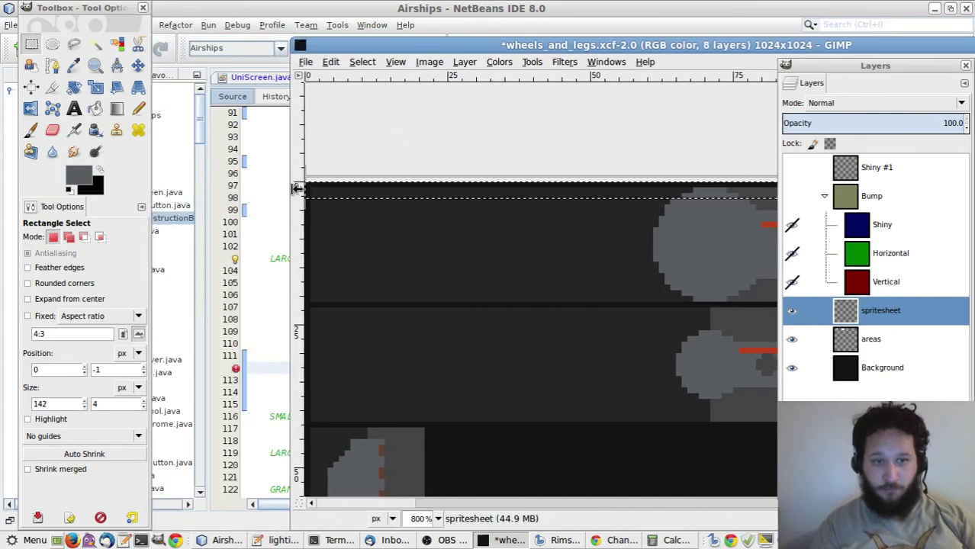
pyautogui.moveTo(303, 187)
pyautogui.mouseDown()
pyautogui.moveTo(321, 193)
pyautogui.moveTo(303, 188)
pyautogui.mouseUp()
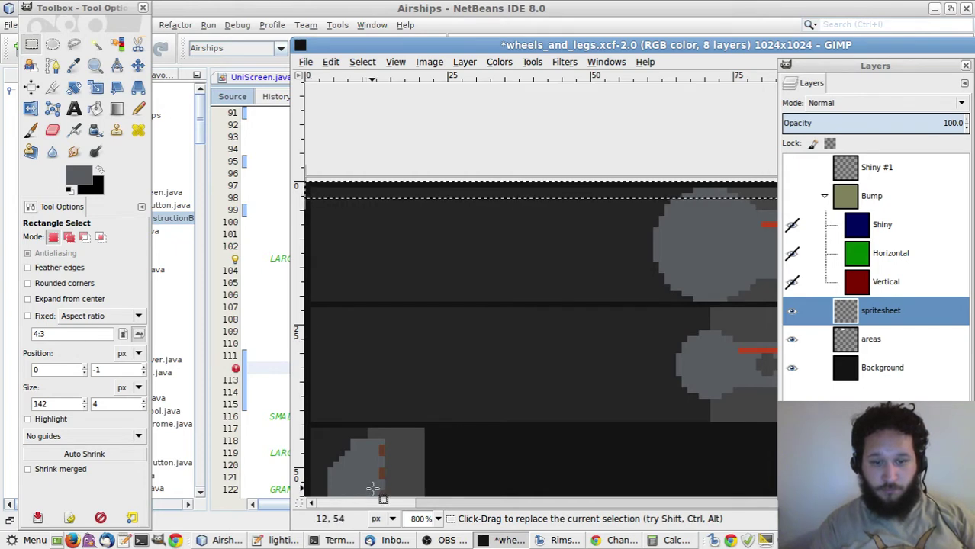
pyautogui.moveTo(374, 507); pyautogui.dragTo(449, 516)
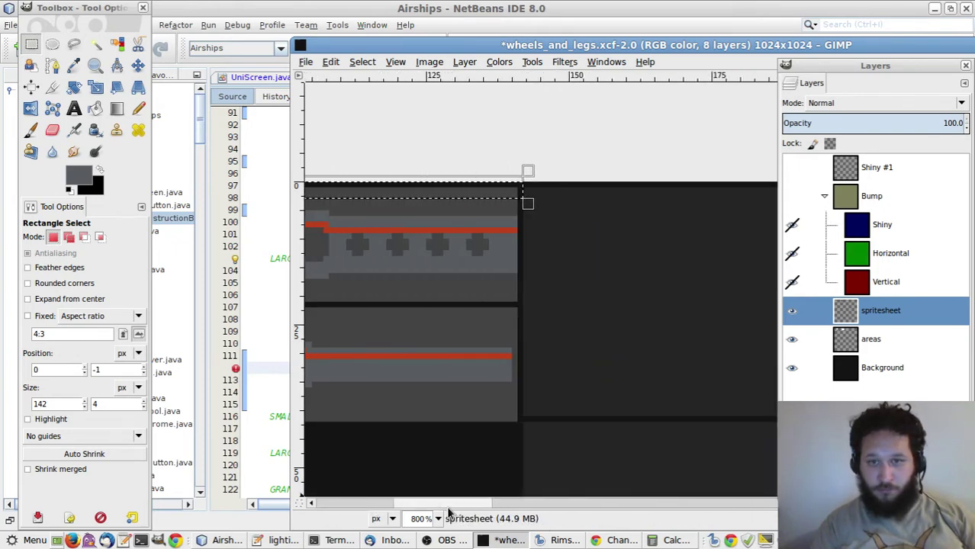
pyautogui.press('Escape')
# Back in NetBeans, complete the first large-leg Img with the arguments 142, 1, 300, 40, false
pyautogui.hotkey('alt', 'Tab')
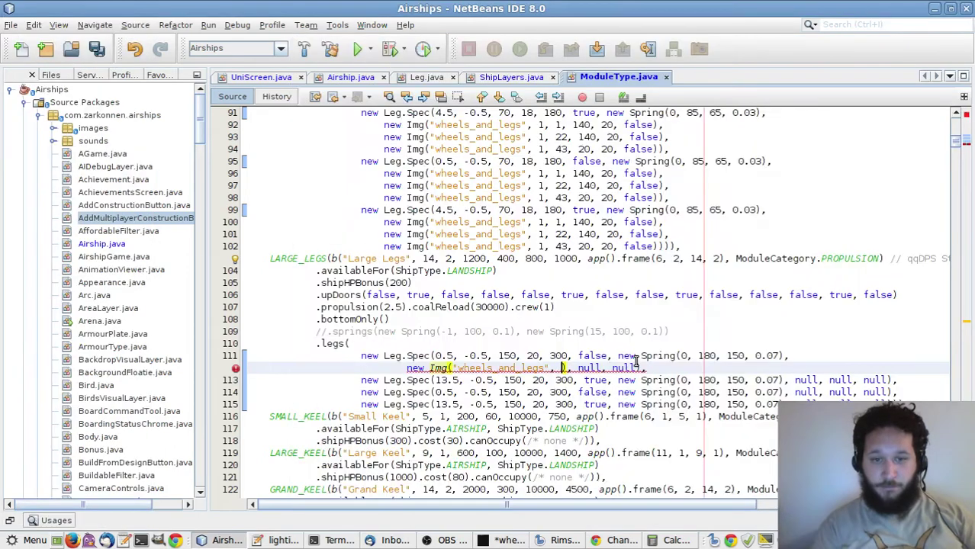
pyautogui.write('142, 1')
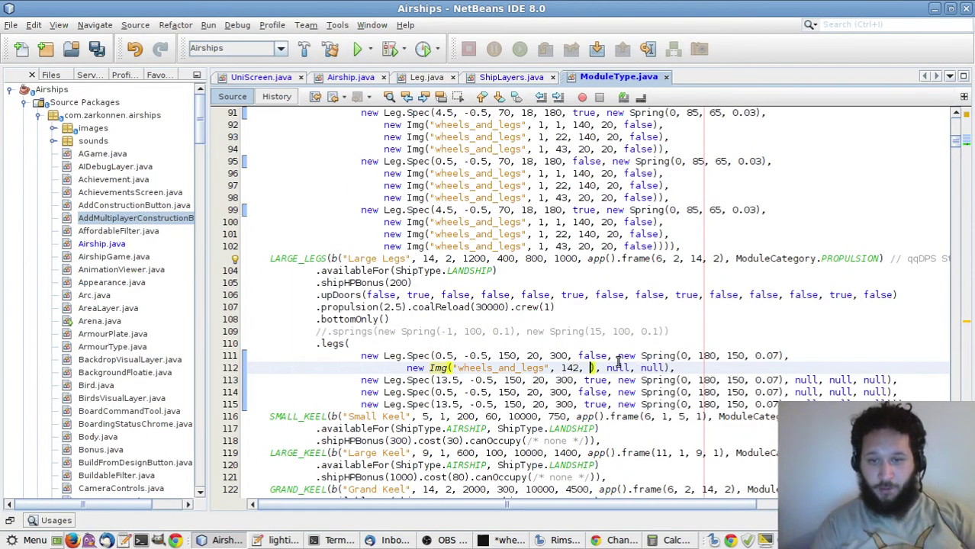
pyautogui.write(', ')
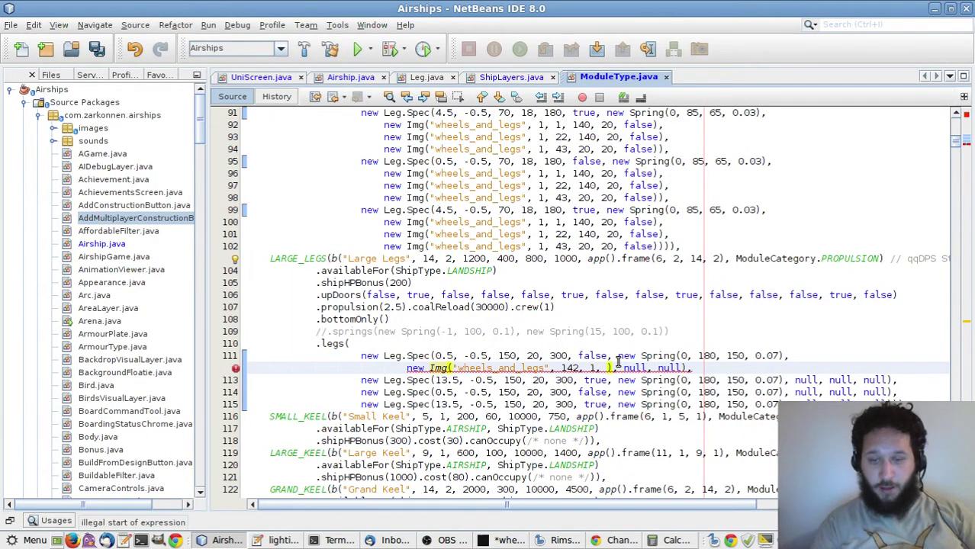
pyautogui.write('300, ')
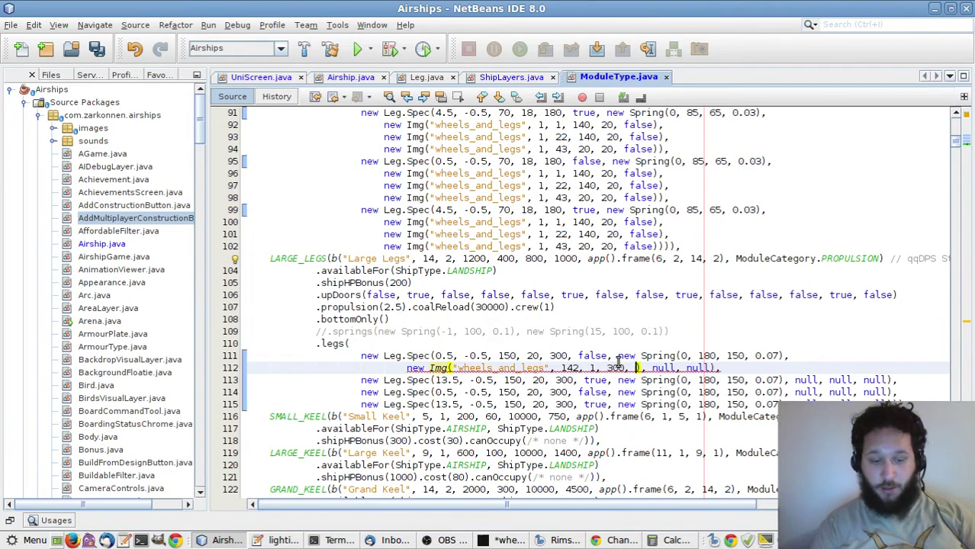
pyautogui.write('40')
pyautogui.doubleClick(675, 368)
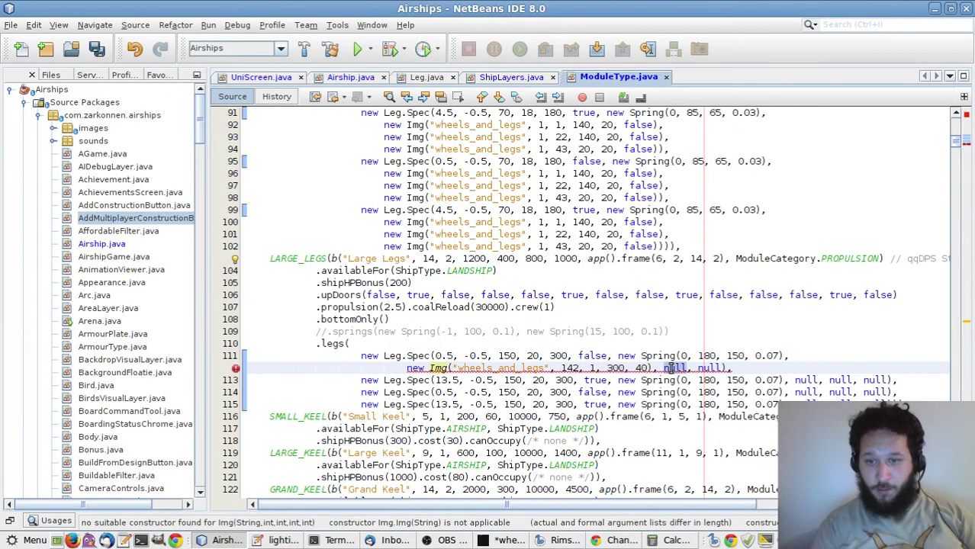
pyautogui.click(648, 368)
pyautogui.write(', false')
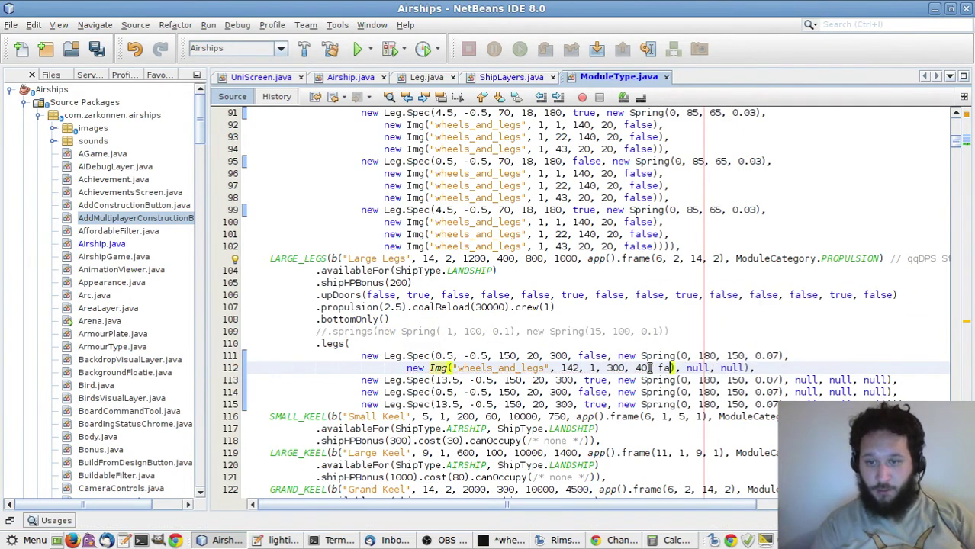
# Replace the next null with new Img("wheels_and_legs", 142, 42, 300, 30, false) on its own line
pyautogui.doubleClick(714, 367)
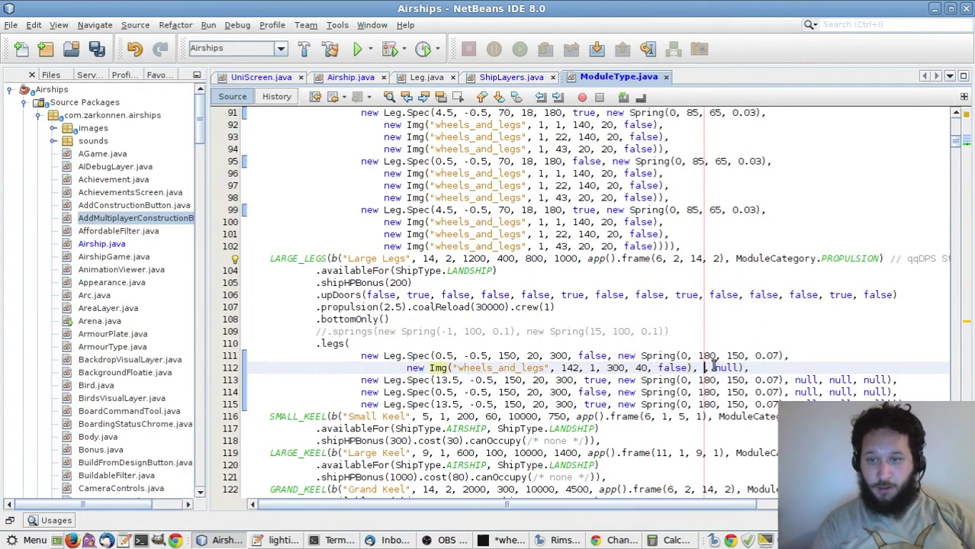
pyautogui.press('Delete')
pyautogui.press('BackSpace')
pyautogui.press('Delete')
pyautogui.press('Return')
pyautogui.write(',')
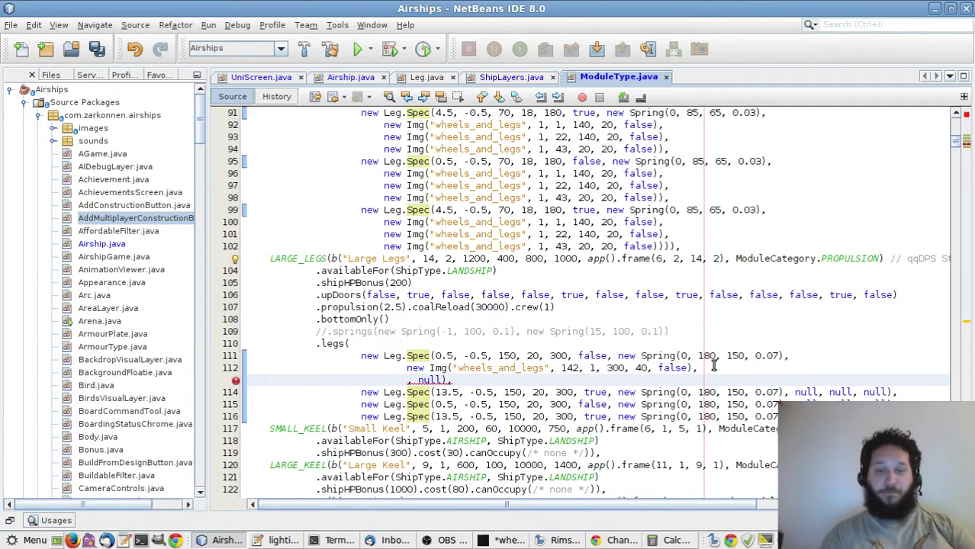
pyautogui.write('new Img(')
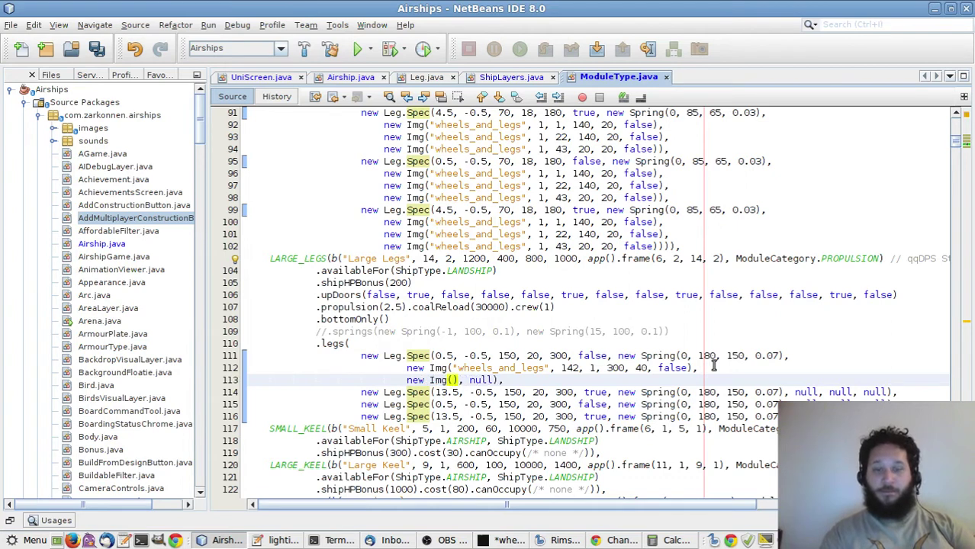
pyautogui.write('"wheels_an')
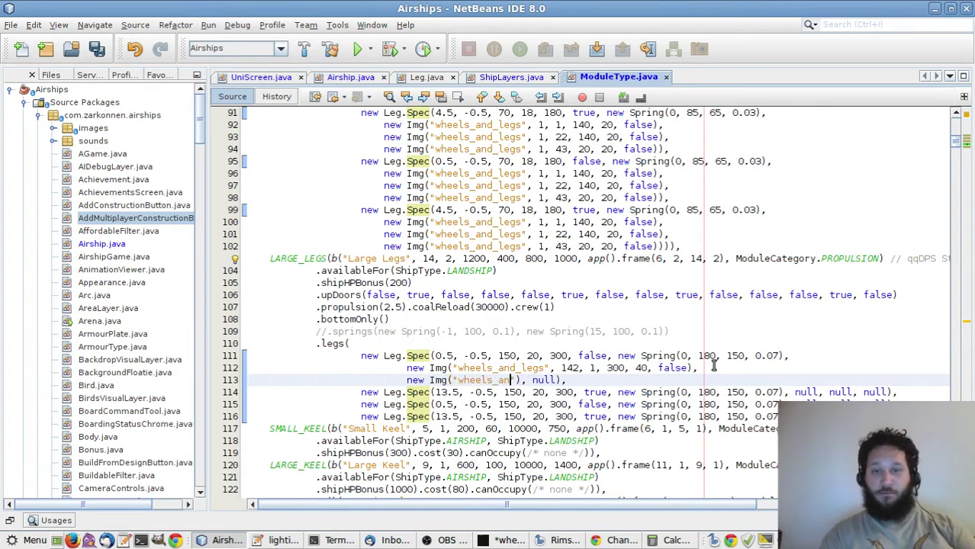
pyautogui.write('d_legs"')
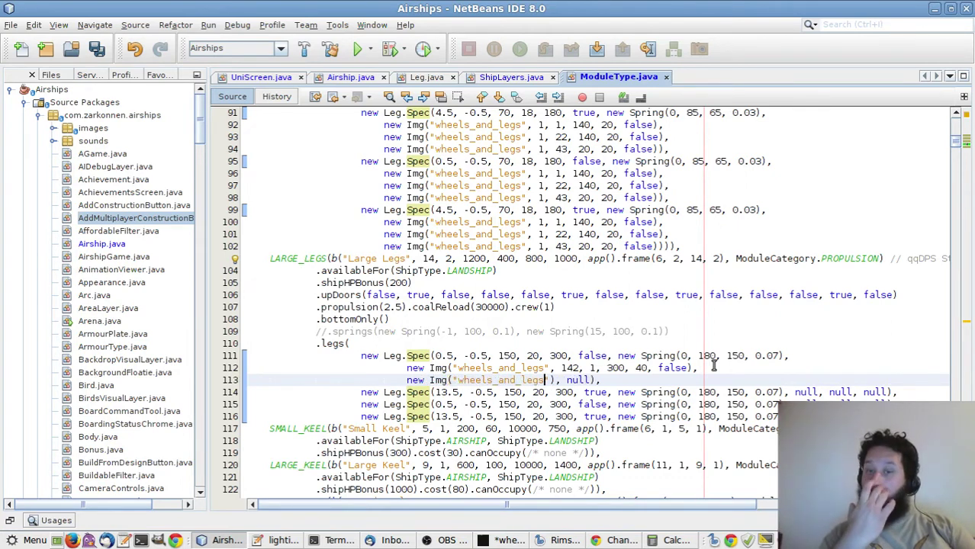
pyautogui.write(', 142')
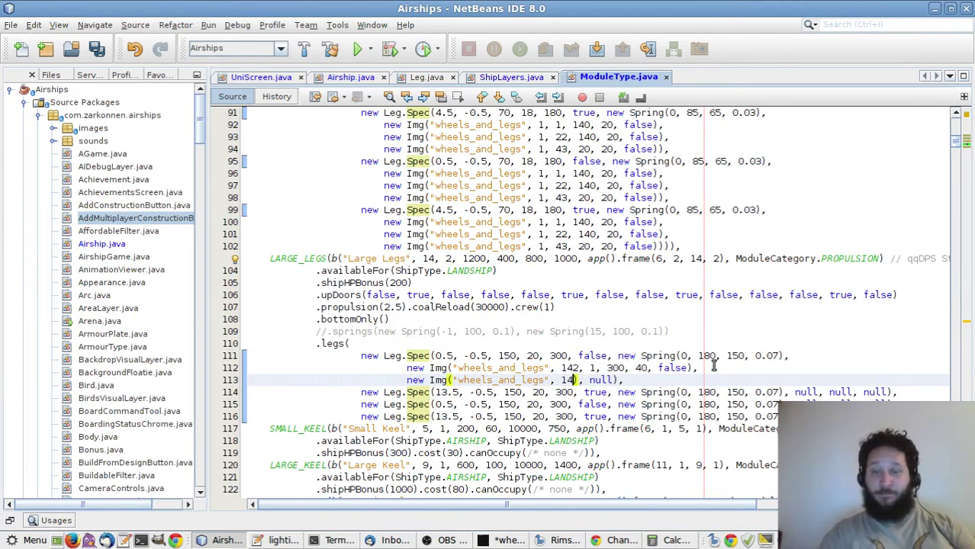
pyautogui.write(', ')
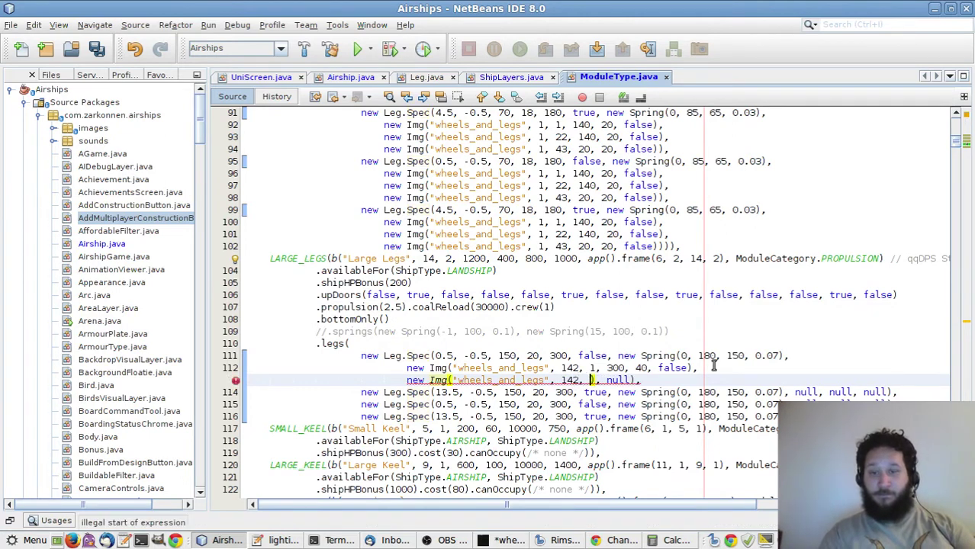
pyautogui.write('42, ')
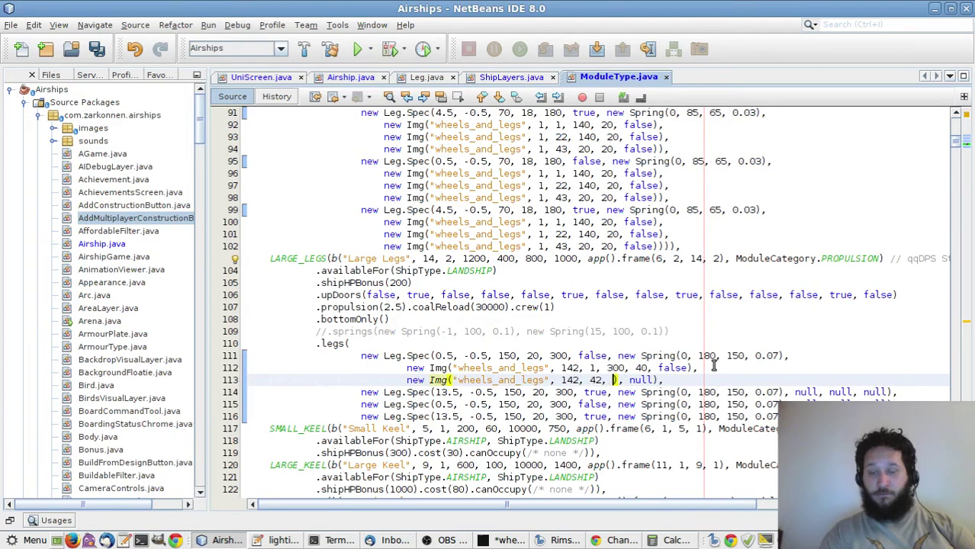
pyautogui.write('300, 30')
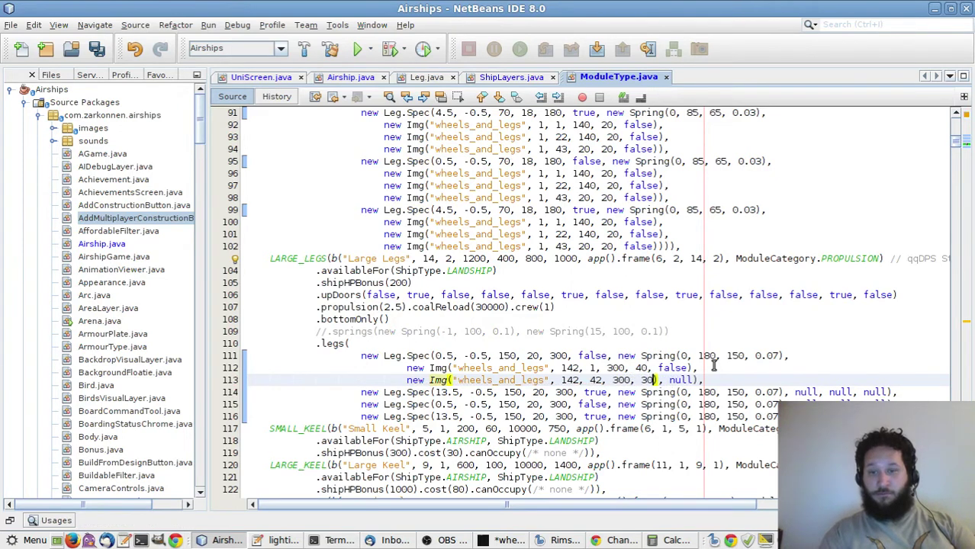
pyautogui.write(', false')
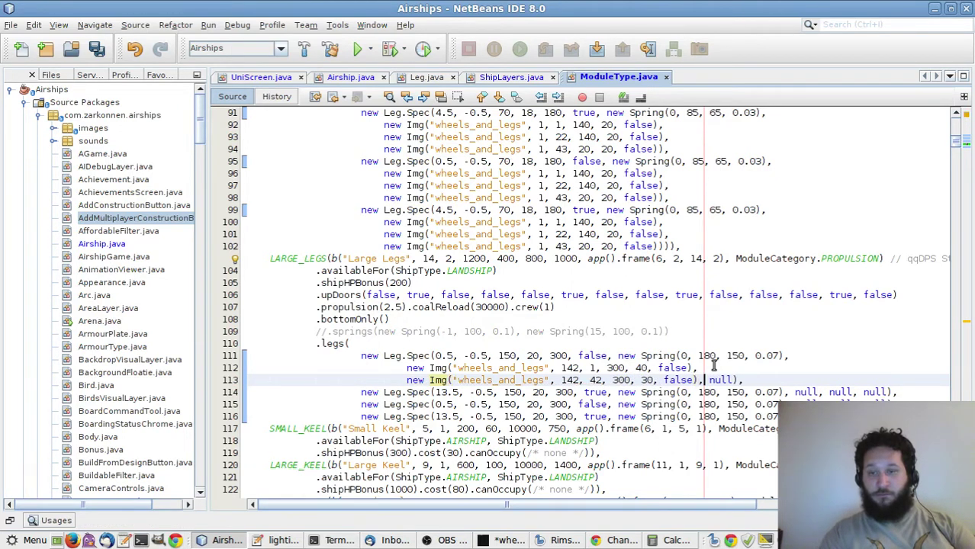
# Replace the last null of the first large-leg Leg.Spec with new Img("wheels_and_legs", 142, 73, 30, 30, false) on its own line
pyautogui.press('Return')
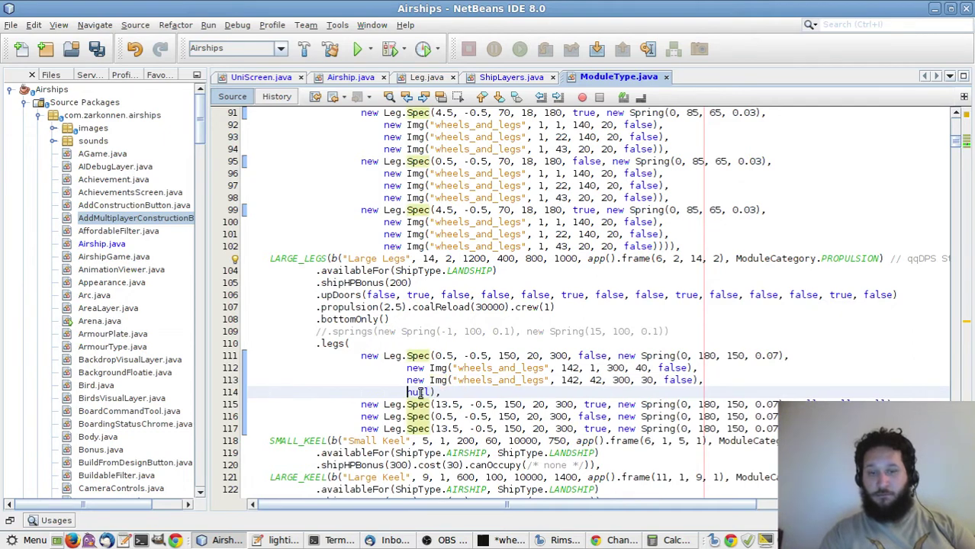
pyautogui.doubleClick(418, 392)
pyautogui.write('new Img("wheels_and_legs", 142, 7')
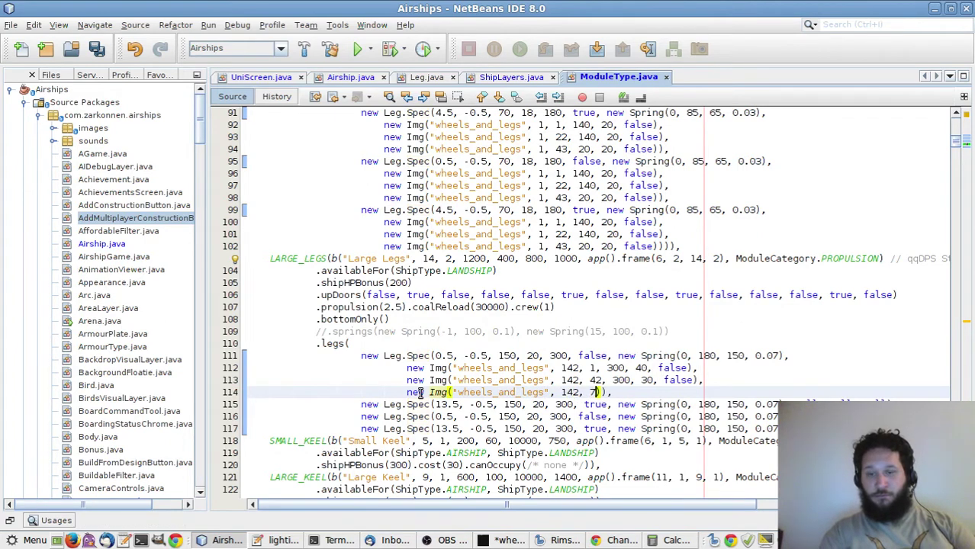
pyautogui.write('73')
pyautogui.write(', 30, ')
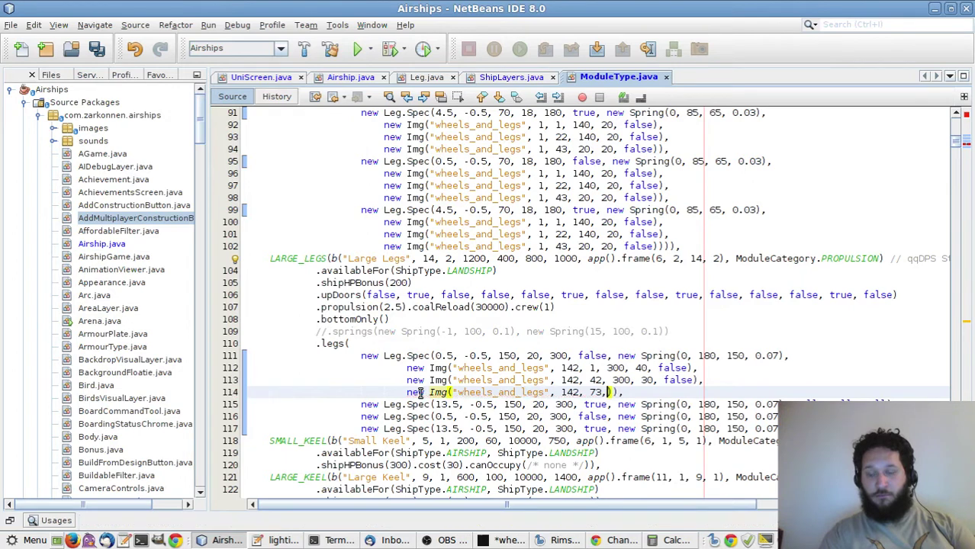
pyautogui.write('30, false')
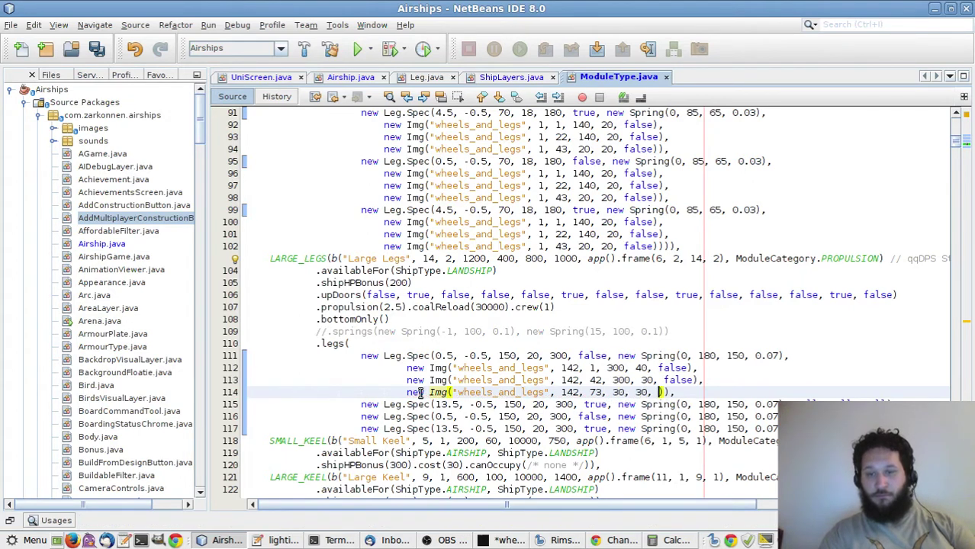
pyautogui.write(')')
# Copy the three Img arguments of the first large-leg Leg.Spec and use them in place of the second Leg.Spec's three nulls
pyautogui.click(787, 357)
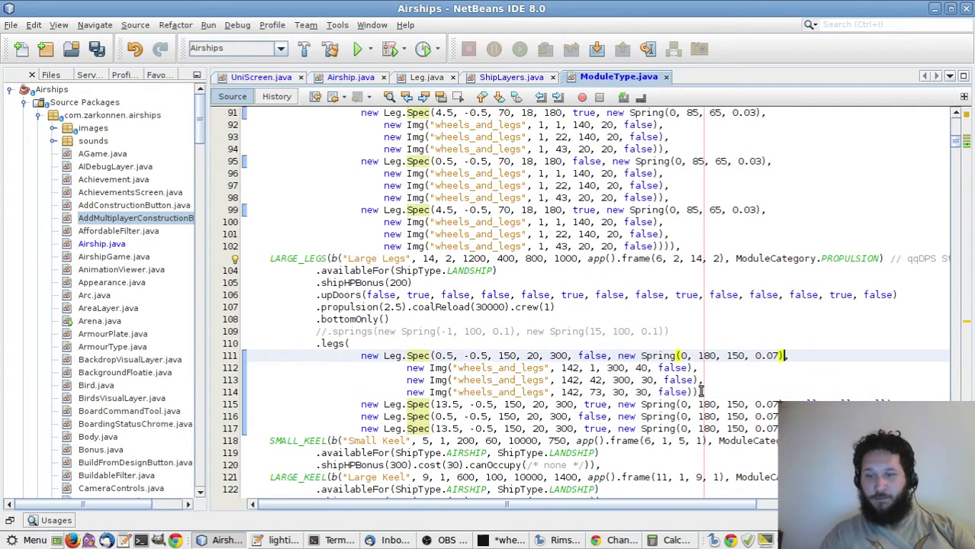
pyautogui.keyDown('shift'); pyautogui.click(697, 392); pyautogui.keyUp('shift')
pyautogui.hotkey('ctrl', 'c')
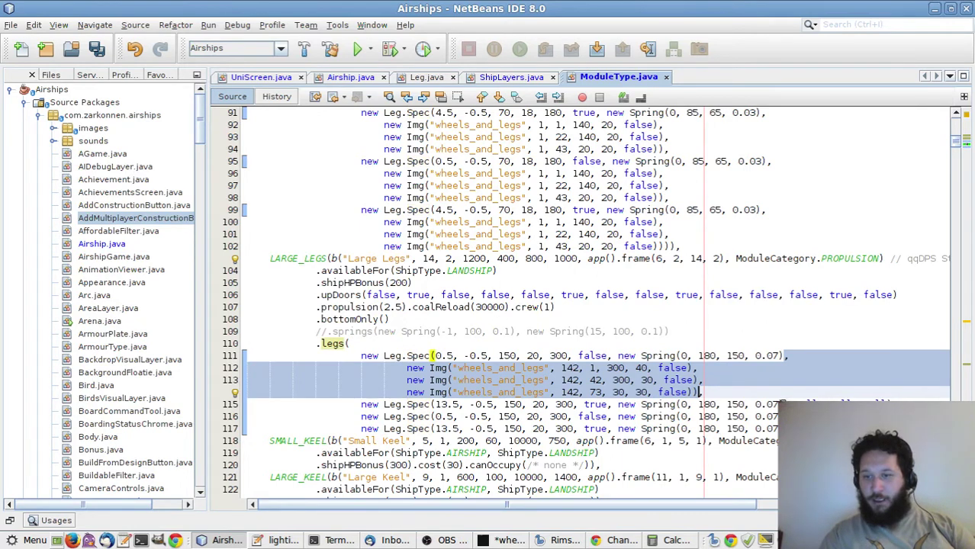
pyautogui.press('Right')
pyautogui.write(',')
pyautogui.click(679, 406)
pyautogui.hotkey('ctrl', 'v')
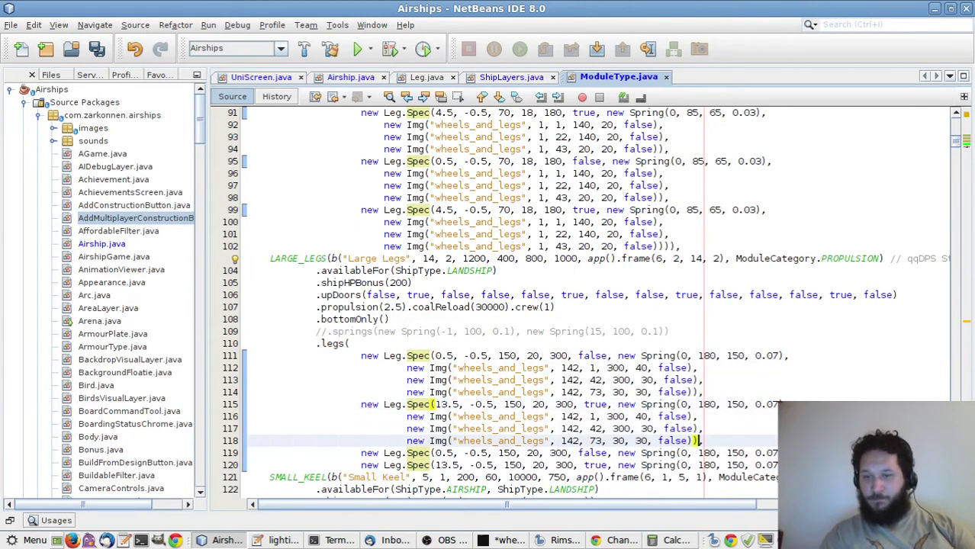
# Replace the nulls of the third and fourth large-leg Leg.Spec with the same three Img arguments and save ModuleType.java
pyautogui.click(682, 453)
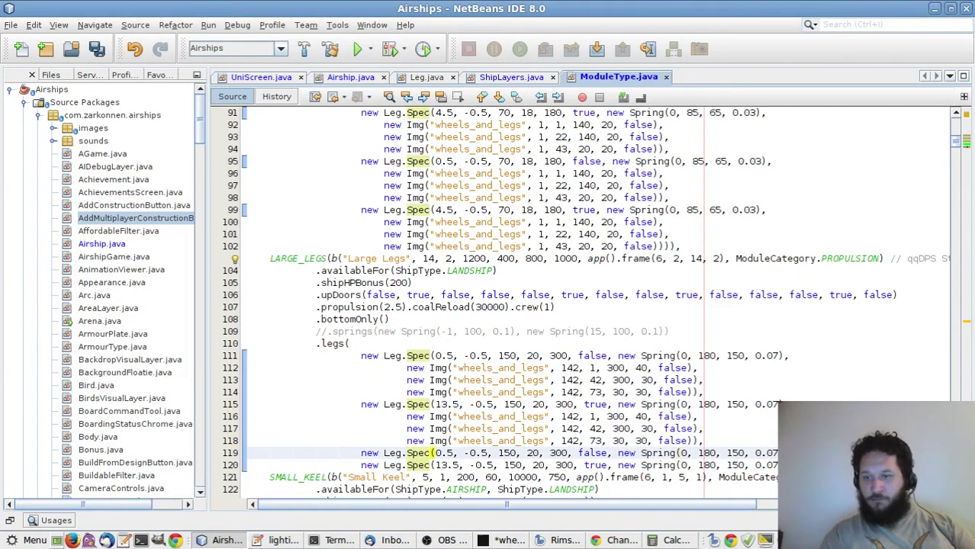
pyautogui.hotkey('ctrl', 'v')
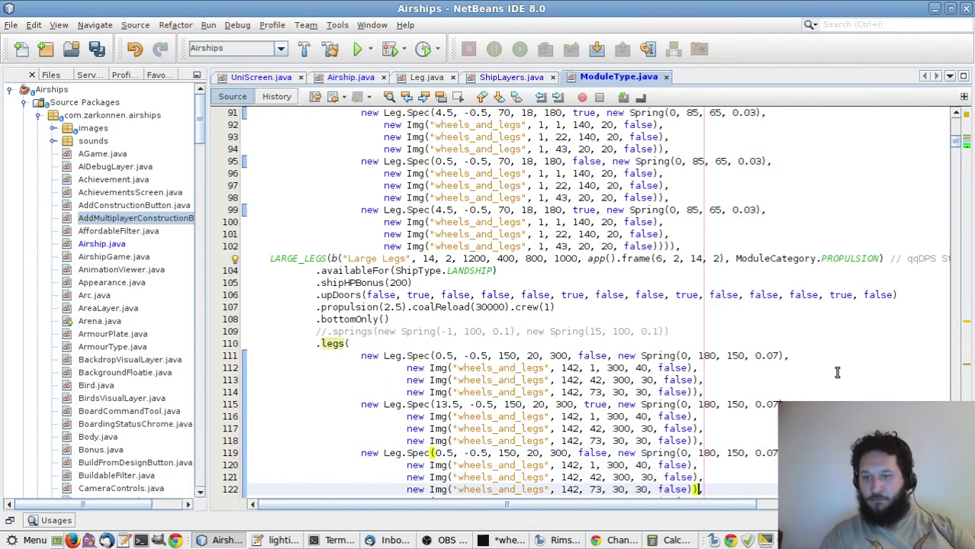
pyautogui.scroll(-4, 838, 372)
pyautogui.write(',')
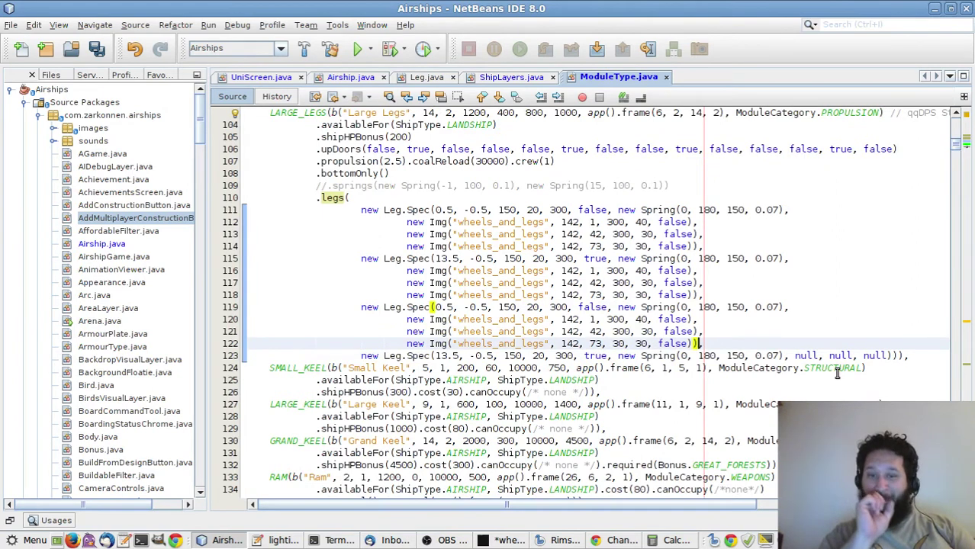
pyautogui.keyDown('shift'); pyautogui.click(890, 356); pyautogui.keyUp('shift')
pyautogui.write(', new Img("wheels_and_legs", 142, 1, 300, 40, false), new Img("wheels_and_legs", 142, 42, 300, 30, false), new Img("wheels_and_legs", 142, 73, 30, 30, false)')
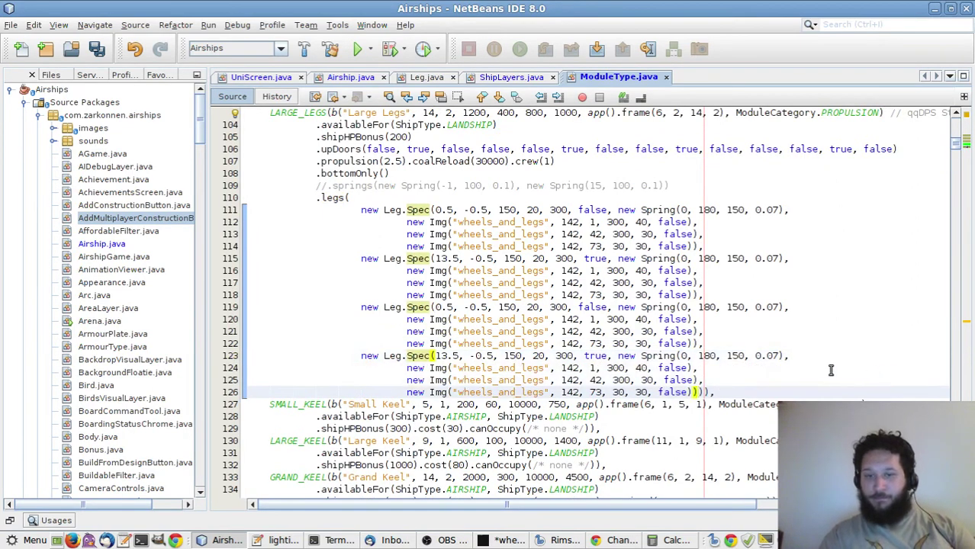
pyautogui.hotkey('ctrl', 's')
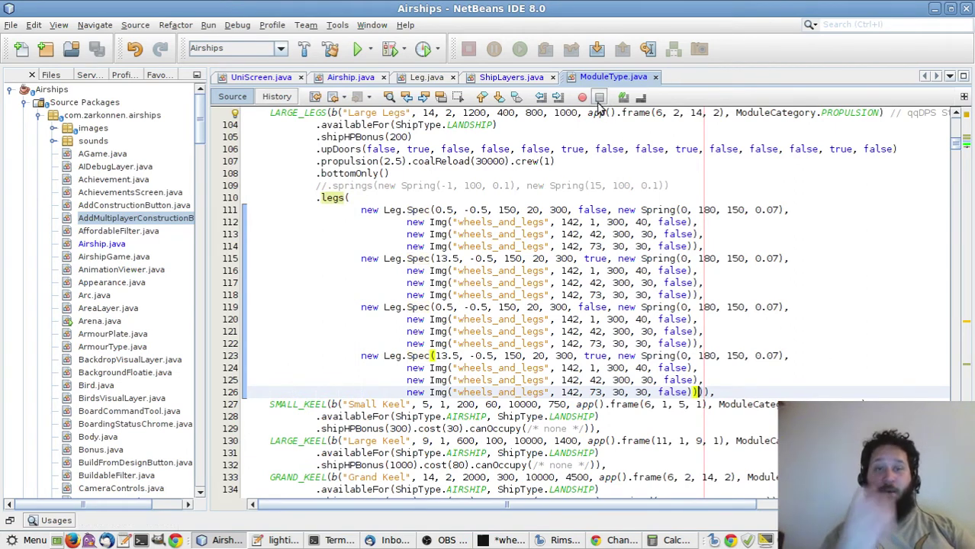
# Run the Airships game and place the Grasshopper landship for the left fleet on the combat setup landscape
pyautogui.click(358, 50)
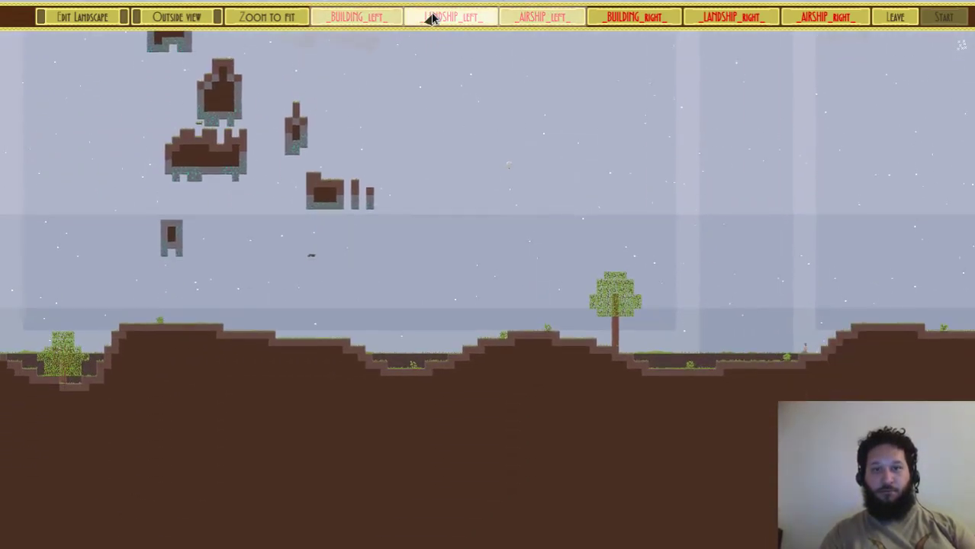
pyautogui.click(432, 18)
pyautogui.click(250, 121)
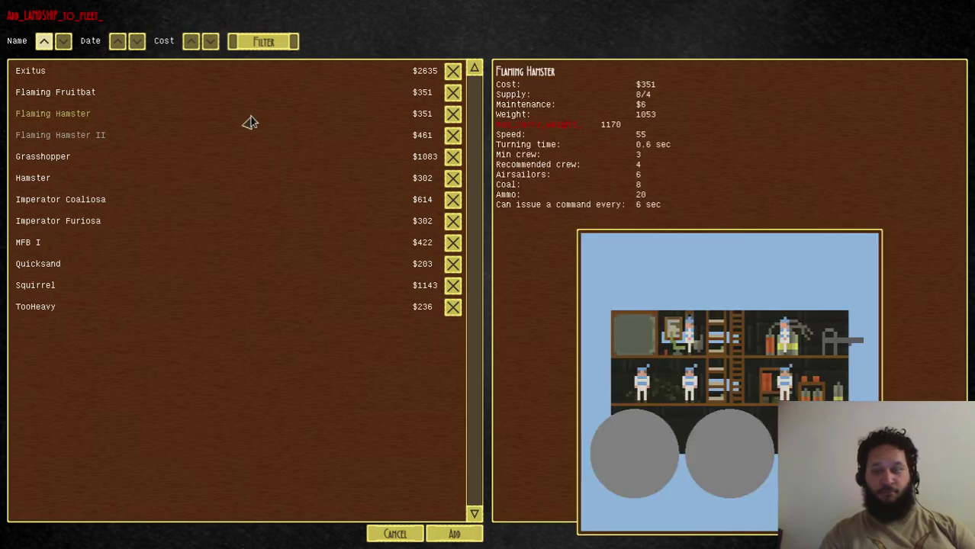
pyautogui.press('Down')
pyautogui.press('Return')
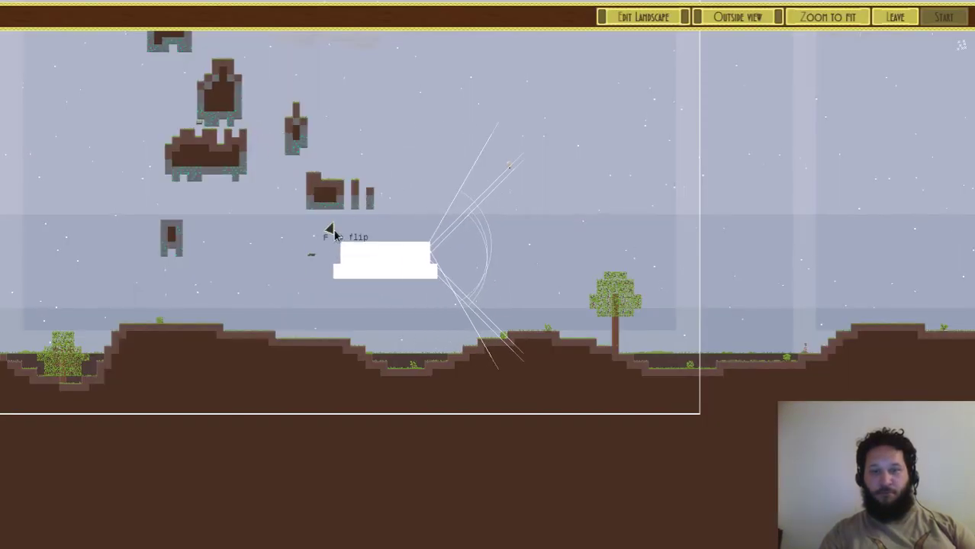
pyautogui.click(334, 283)
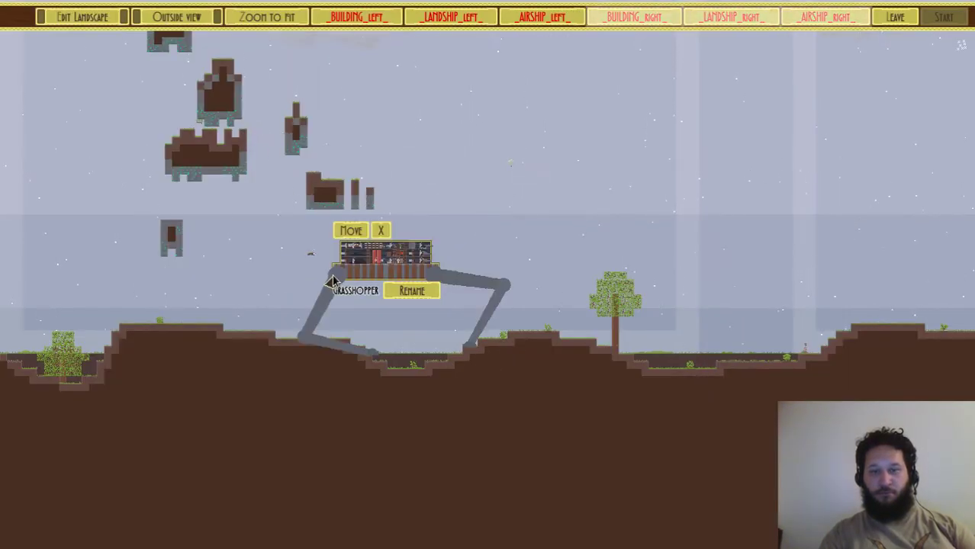
# Examine the large leg and foot sprites on the placed Grasshopper up close from several view positions
pyautogui.scroll(3, 334, 392)
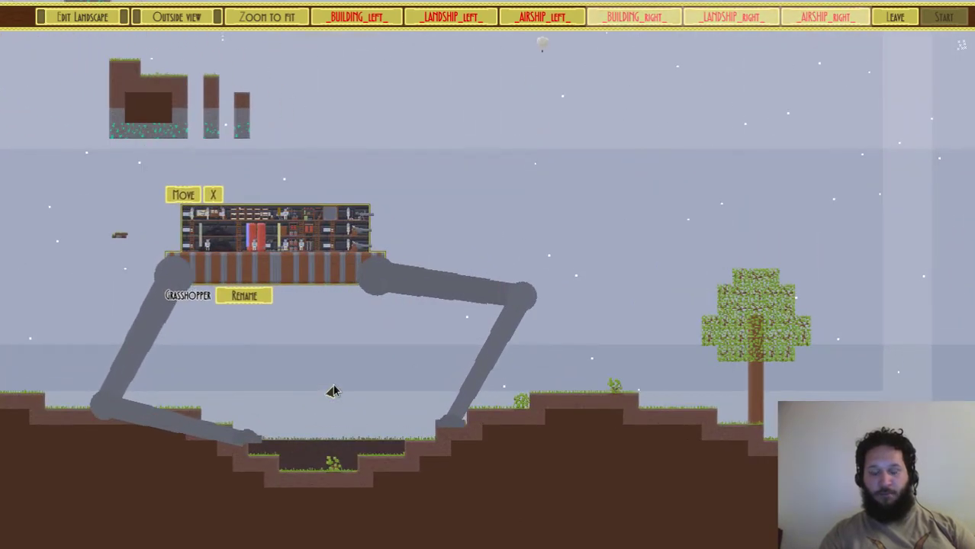
pyautogui.press('Down')
pyautogui.press('Left')
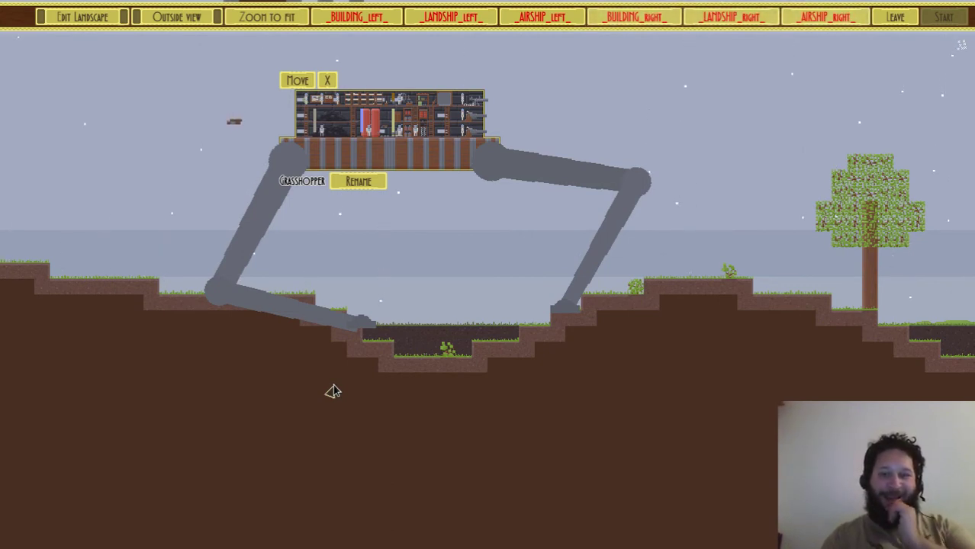
pyautogui.press('Left')
pyautogui.press('Down')
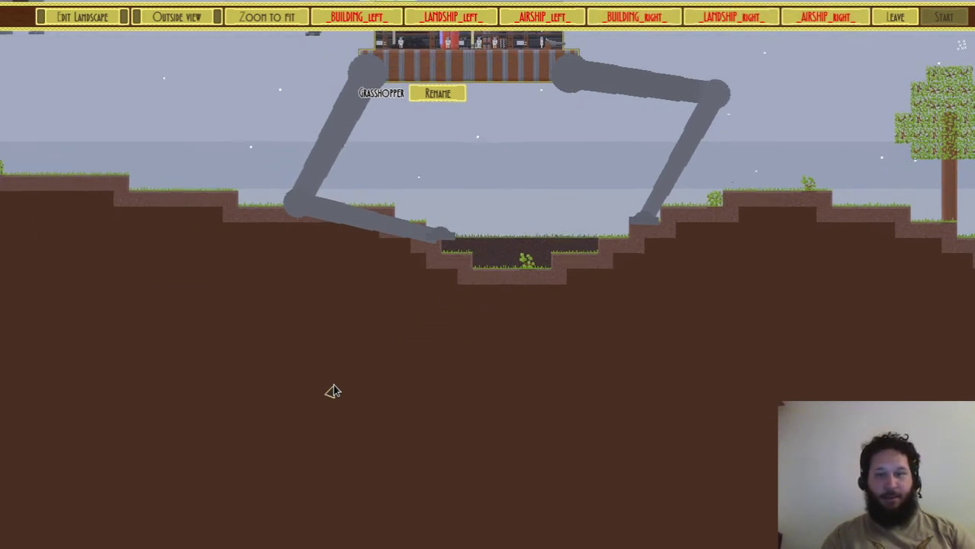
pyautogui.press('Up')
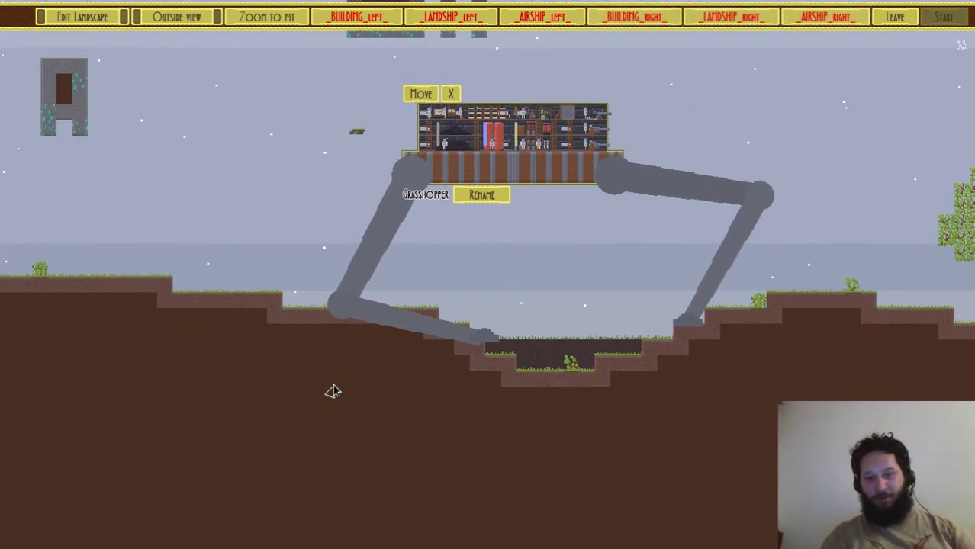
pyautogui.press('Right')
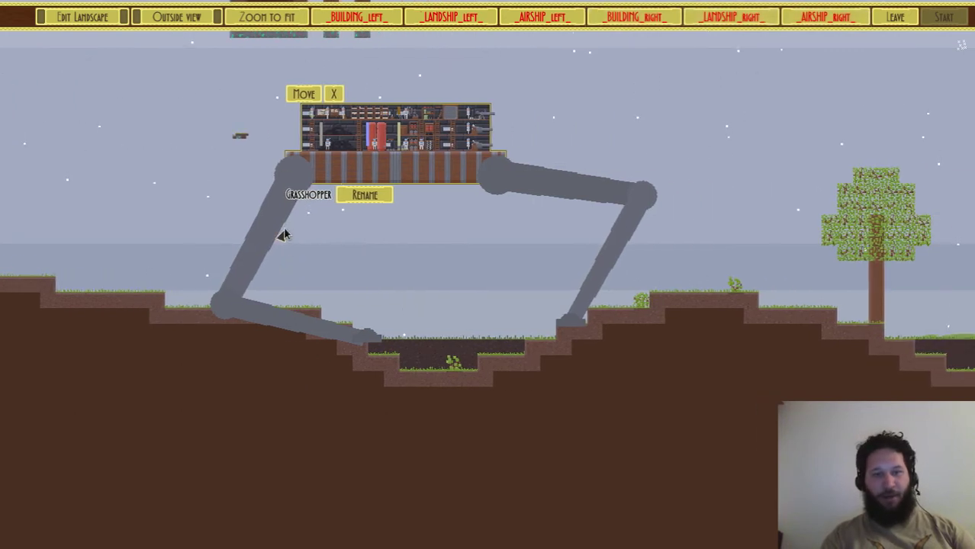
pyautogui.press('Right')
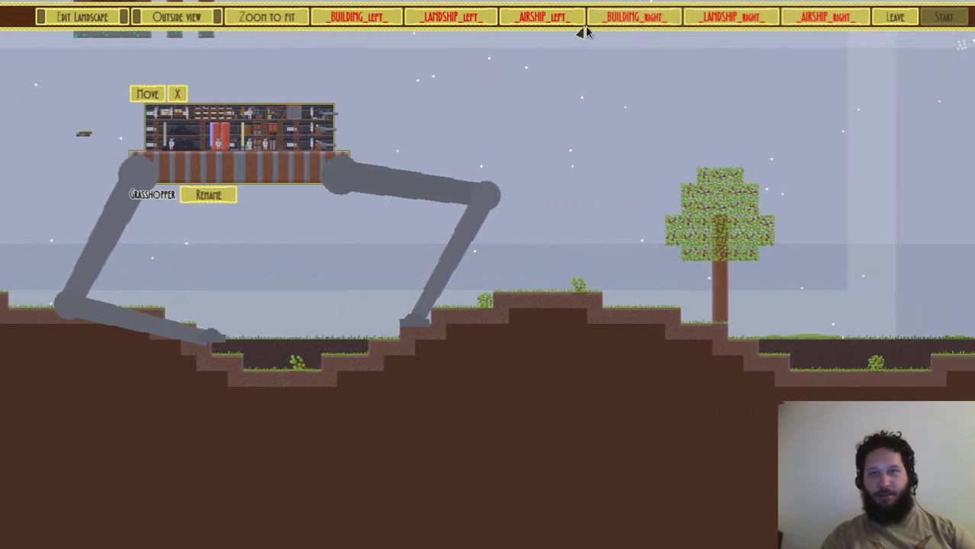
# Place a smaller legged landship for the right fleet near the hill at the far side of the landscape
pyautogui.click(704, 23)
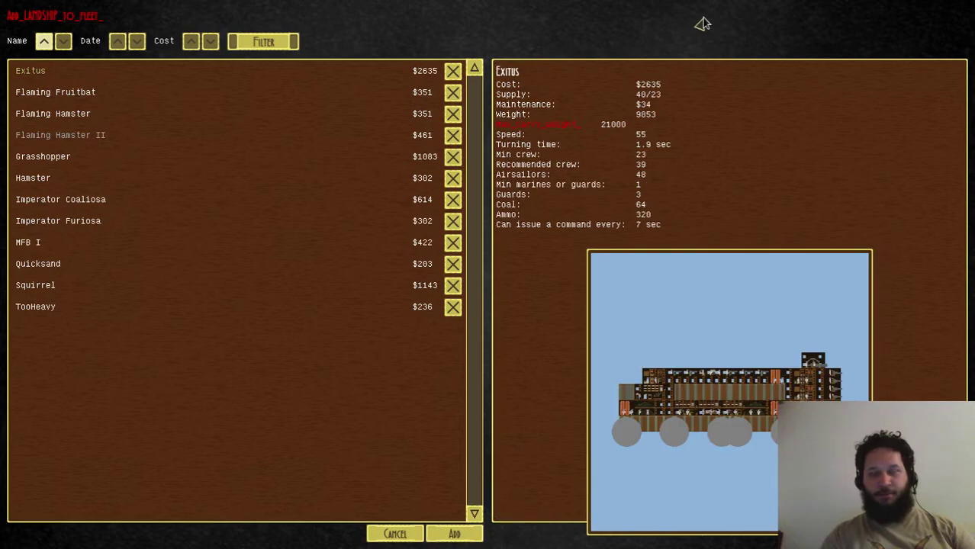
pyautogui.press('Down')
pyautogui.press('Return')
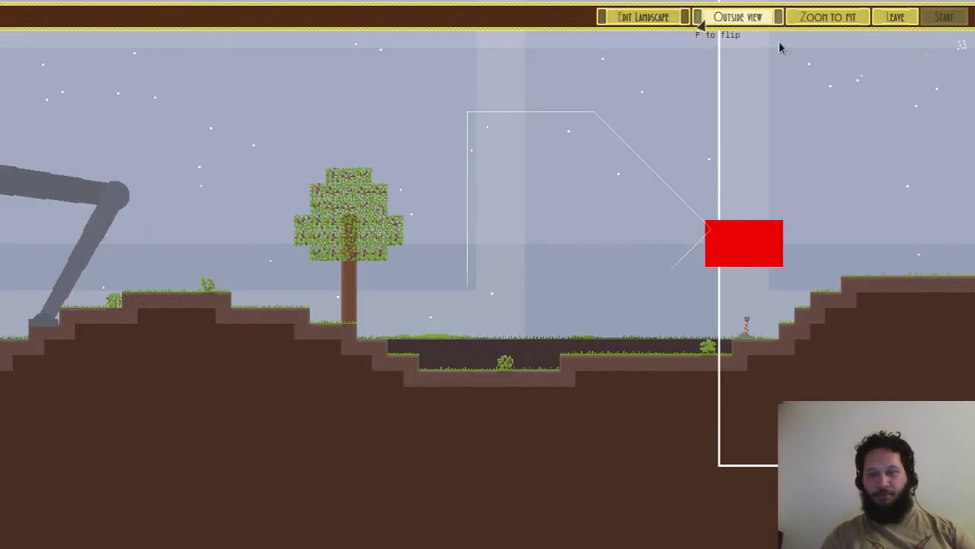
pyautogui.click(827, 171)
pyautogui.press('Left')
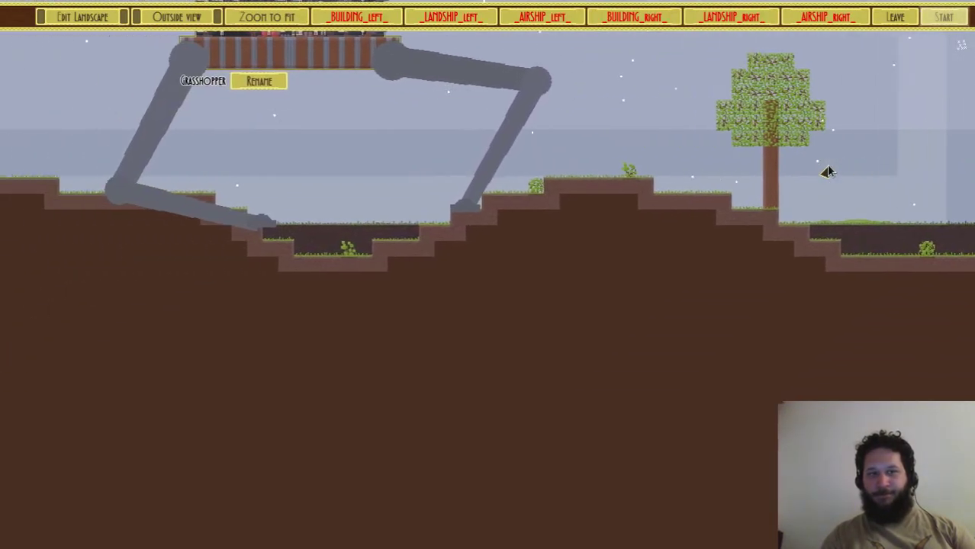
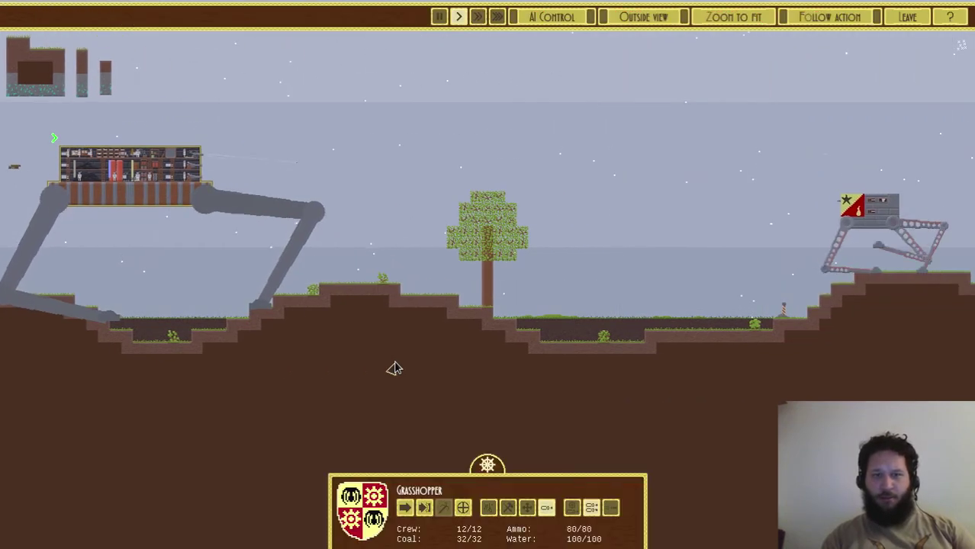
# Order the Grasshopper to walk back and forth over the hollow during combat, inspecting its large legs and feet up close
pyautogui.click(339, 157)
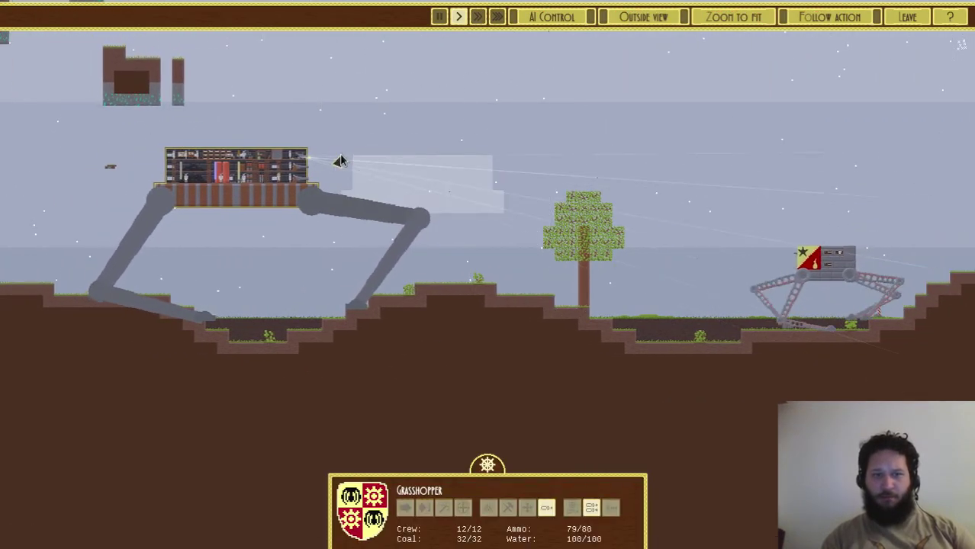
pyautogui.click(294, 162)
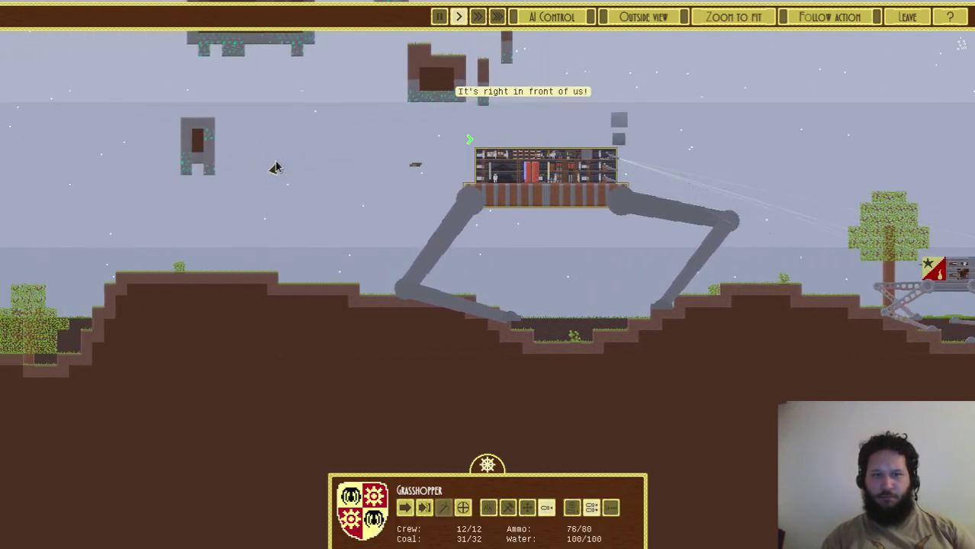
pyautogui.click(281, 164)
pyautogui.press('f')
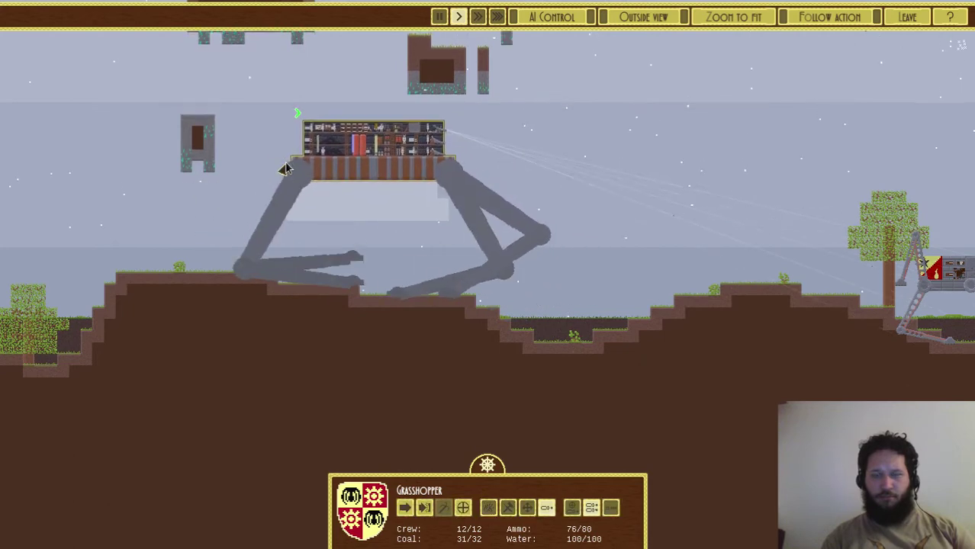
pyautogui.click(447, 171)
pyautogui.press('f')
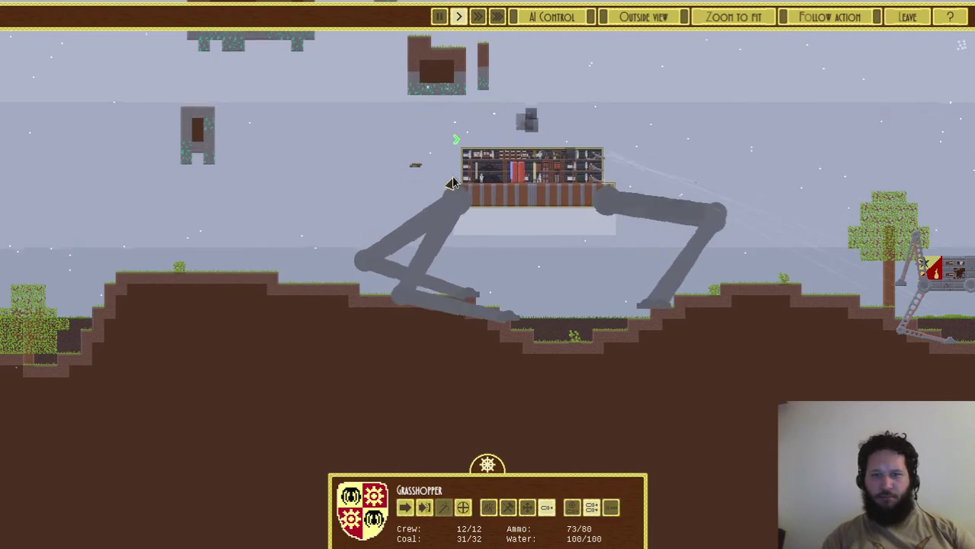
pyautogui.scroll(3, 452, 184)
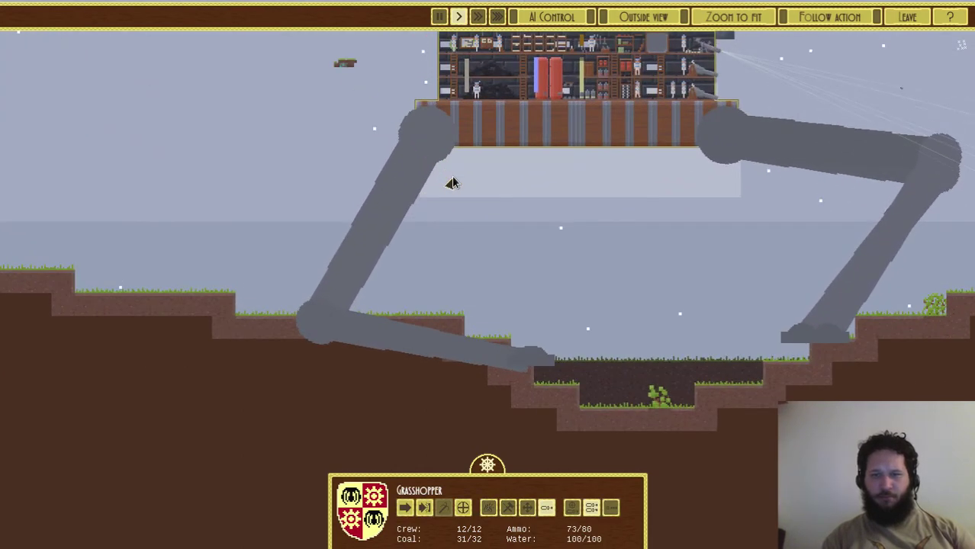
pyautogui.press('d')
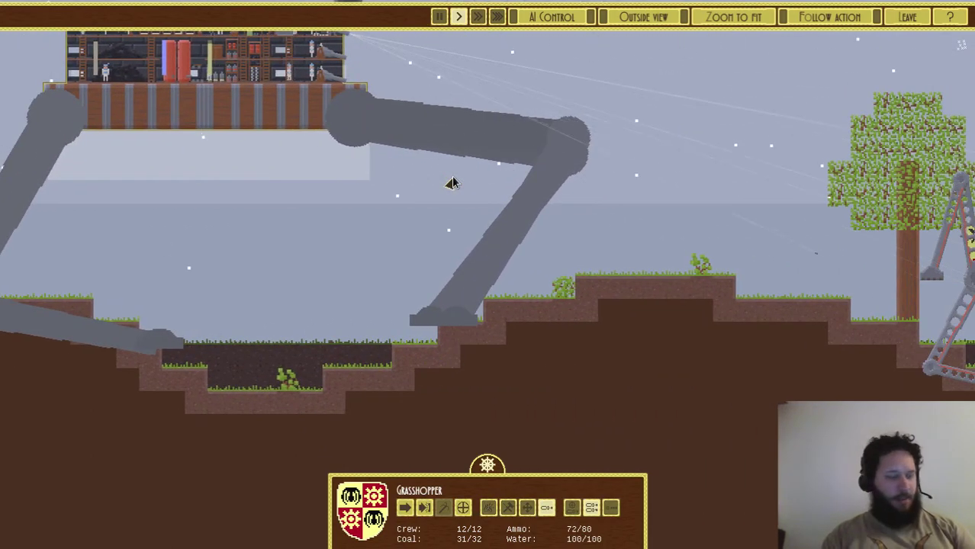
pyautogui.press('d')
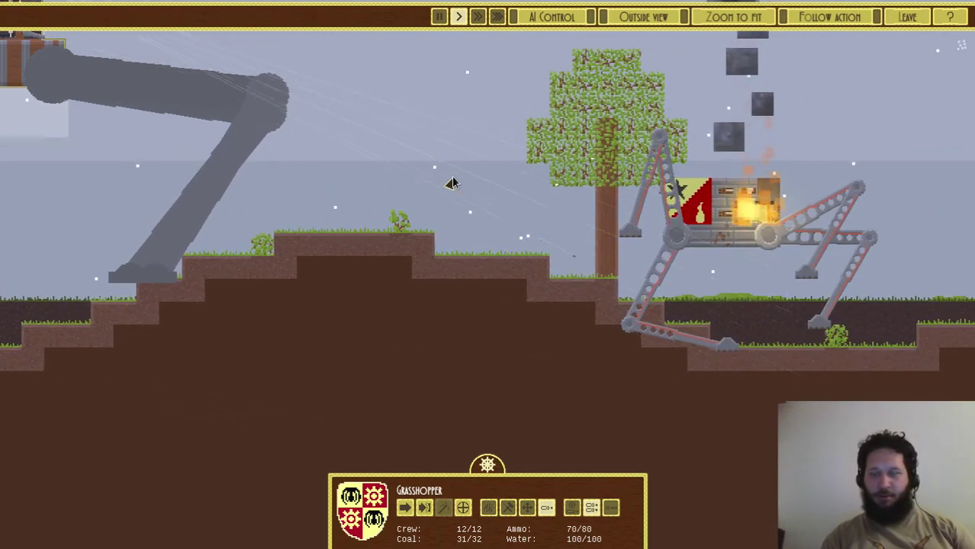
pyautogui.press('a')
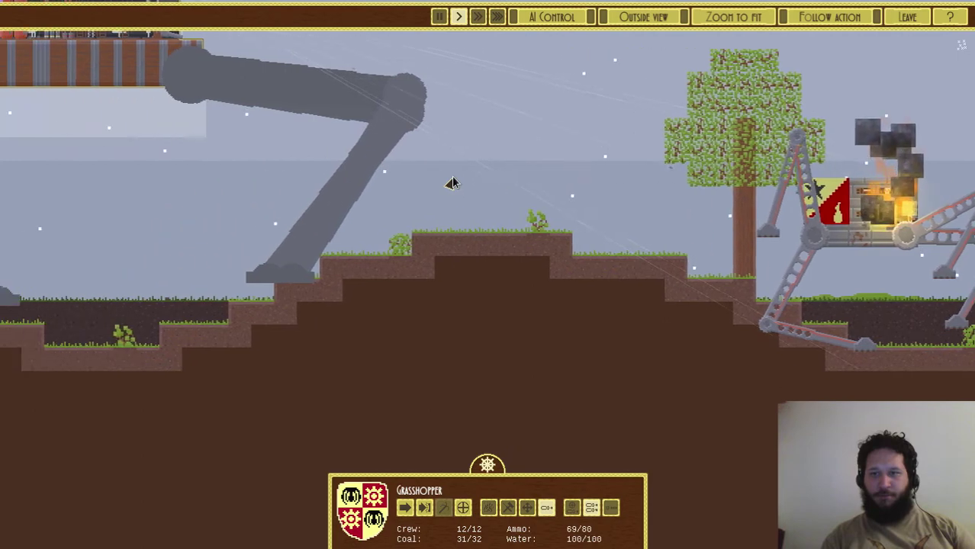
pyautogui.press('a')
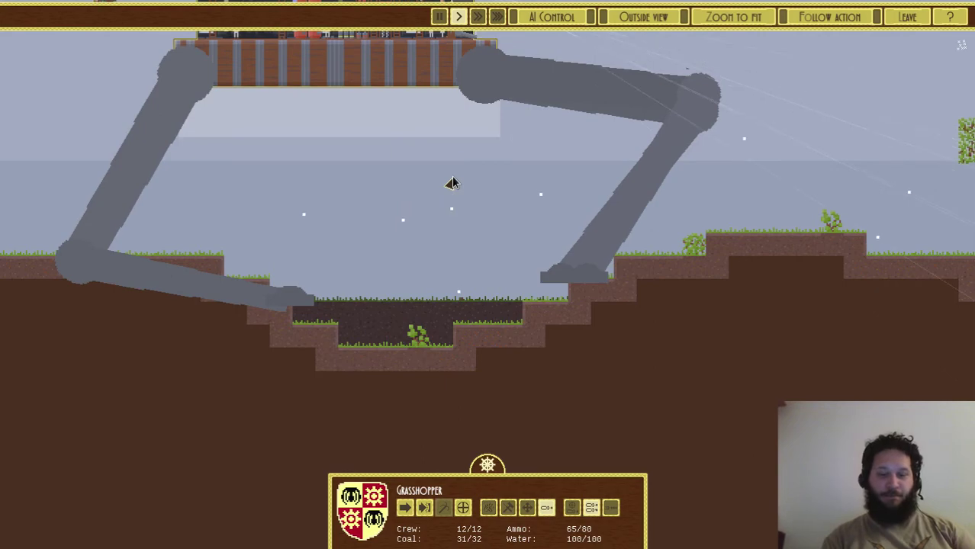
# Lower the system sound volume and return to the running Airships game
pyautogui.press('XF86AudioLowerVolume')
pyautogui.hotkey('alt', 'Tab')
pyautogui.hotkey('alt', 'Tab')
pyautogui.hotkey('alt', 'Tab')
pyautogui.hotkey('alt', 'Tab')
pyautogui.hotkey('alt', 'Tab')
pyautogui.hotkey('alt', 'Tab')
pyautogui.hotkey('alt', 'Tab')
pyautogui.hotkey('alt', 'Tab')
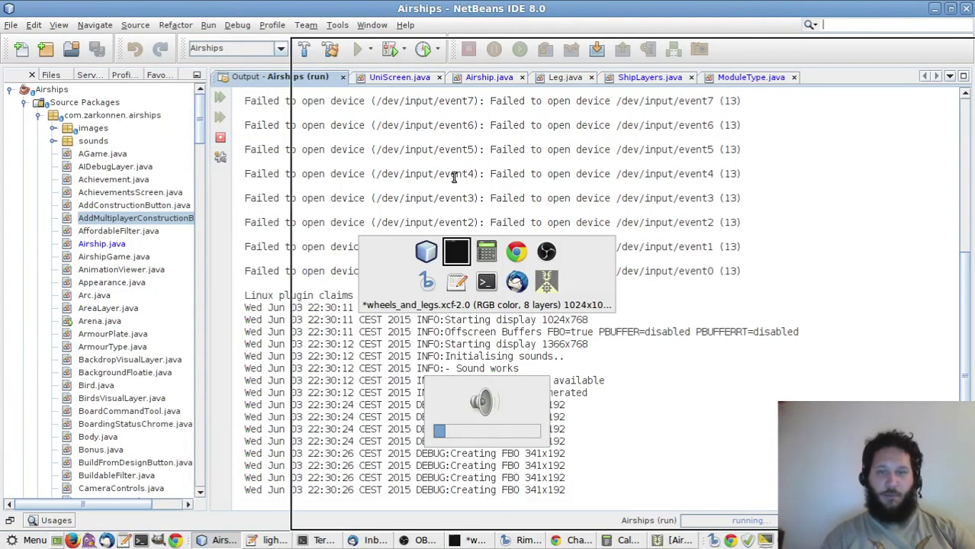
pyautogui.hotkey('alt', 'Tab')
pyautogui.hotkey('alt', 'Tab')
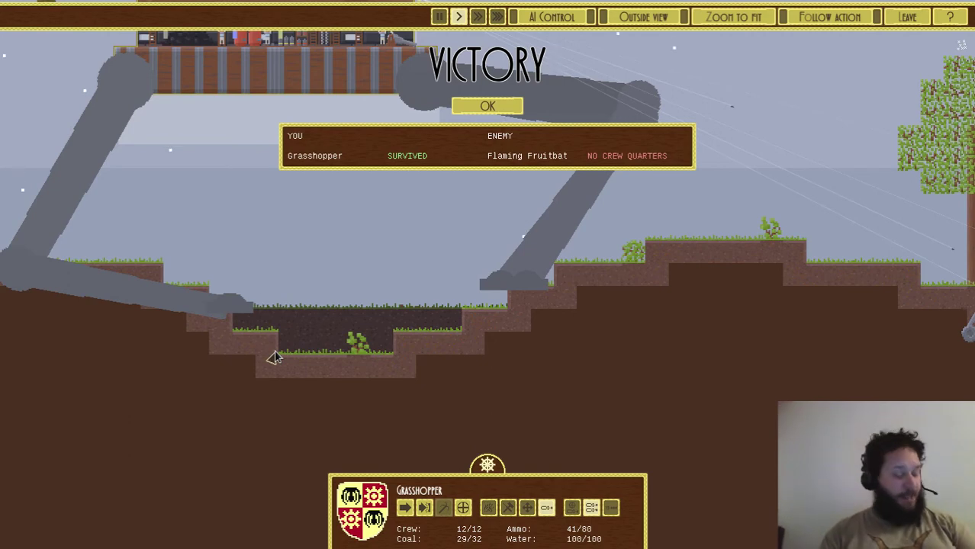
# Dismiss the combat result, quit the Airships game and return to the run output in NetBeans
pyautogui.press('Return')
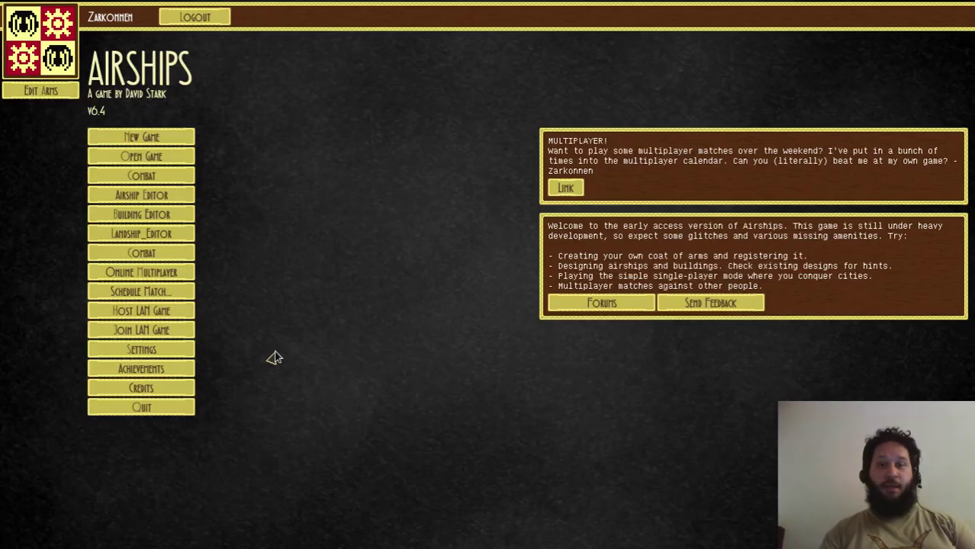
pyautogui.press('Escape')
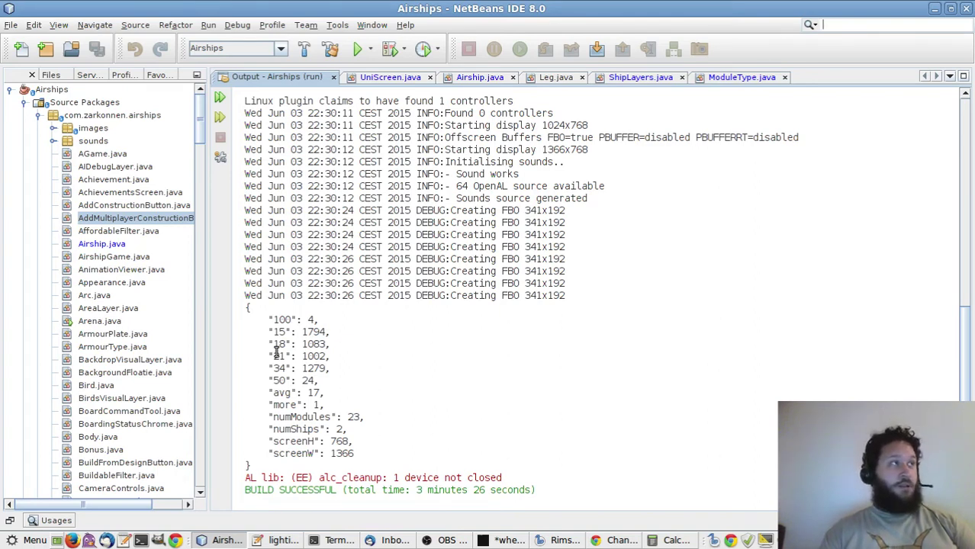
pyautogui.click(275, 354)
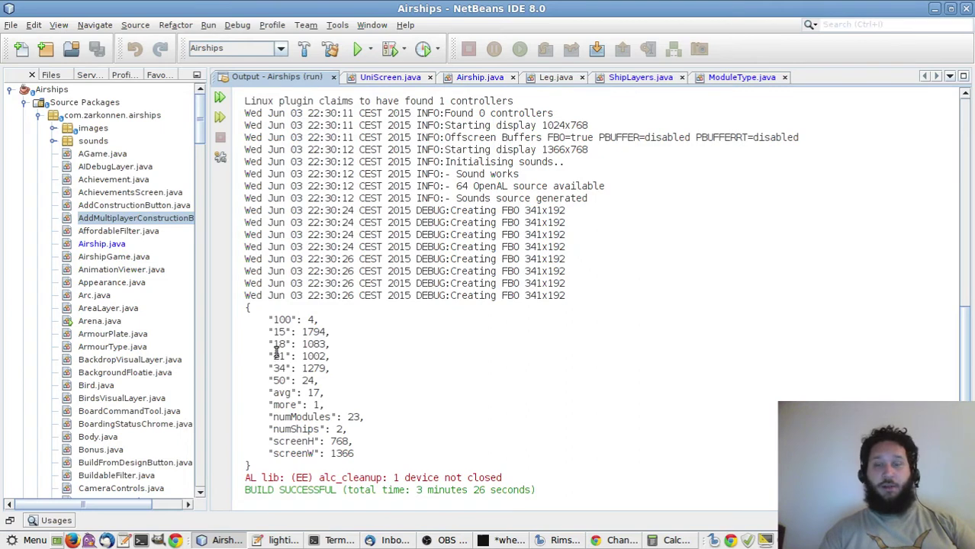
pyautogui.scroll(2, 276, 353)
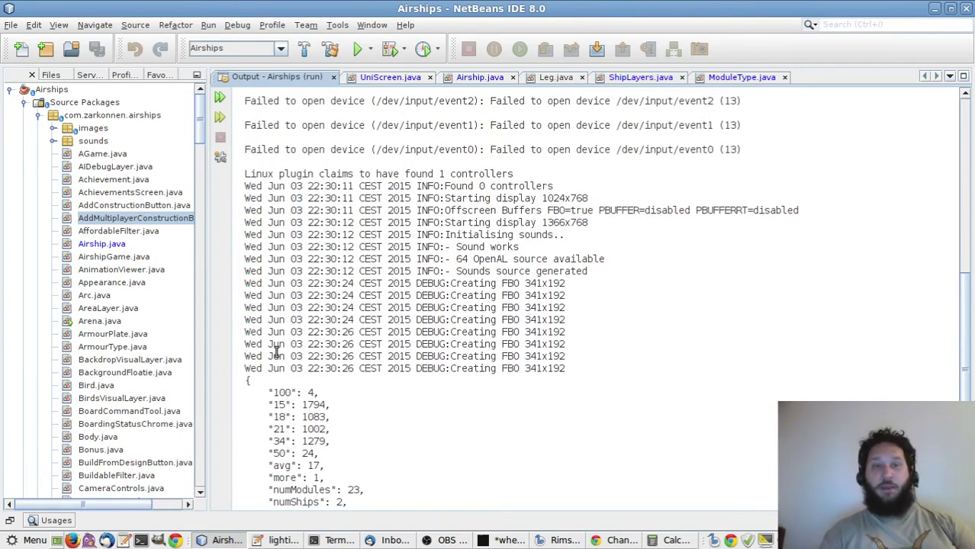
# Find all usages of the upperRotation field from the constructor in Leg.java
pyautogui.click(555, 78)
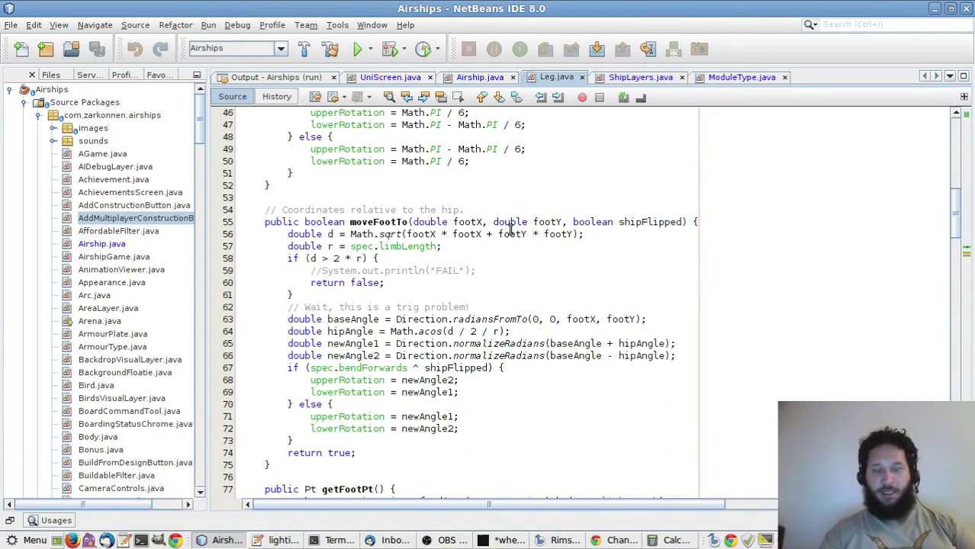
pyautogui.scroll(6, 513, 259)
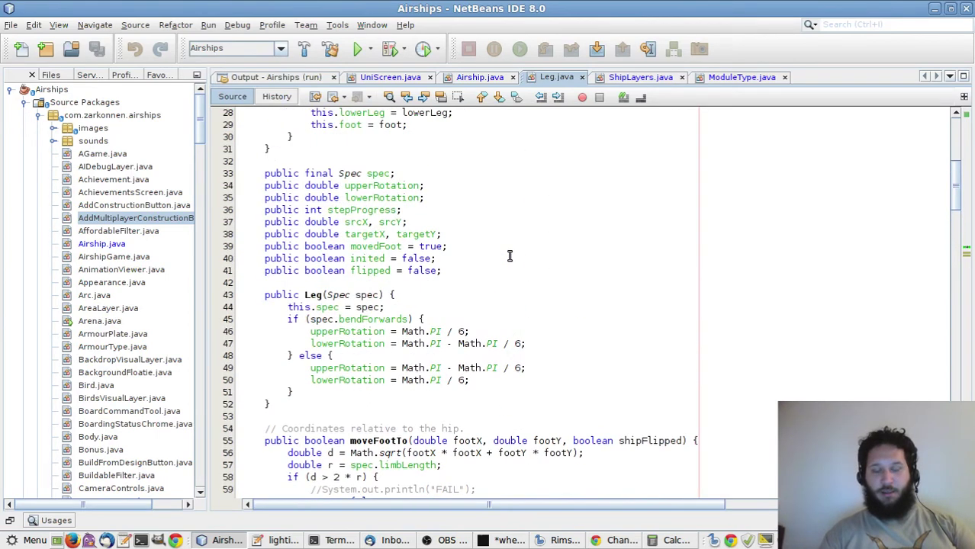
pyautogui.scroll(-4, 510, 257)
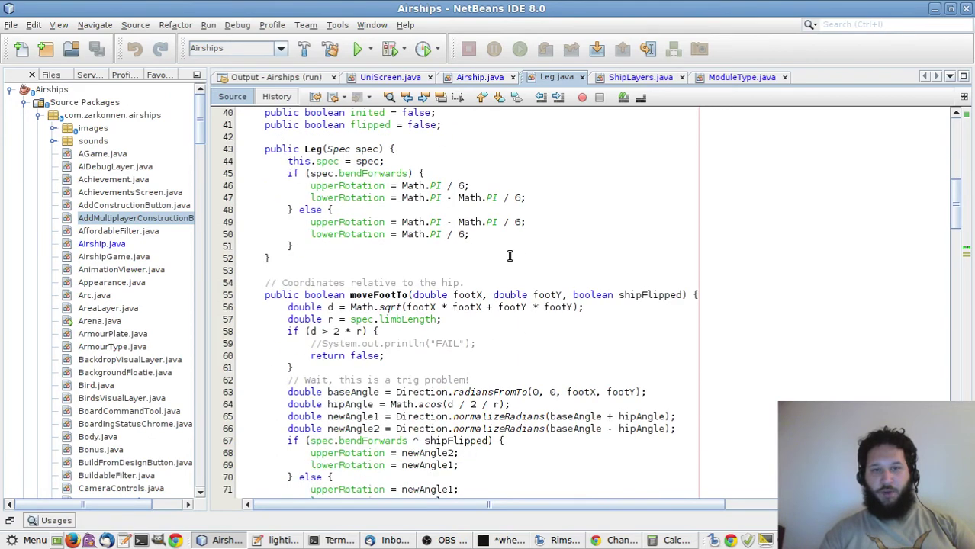
pyautogui.scroll(-1, 510, 257)
pyautogui.scroll(3, 510, 258)
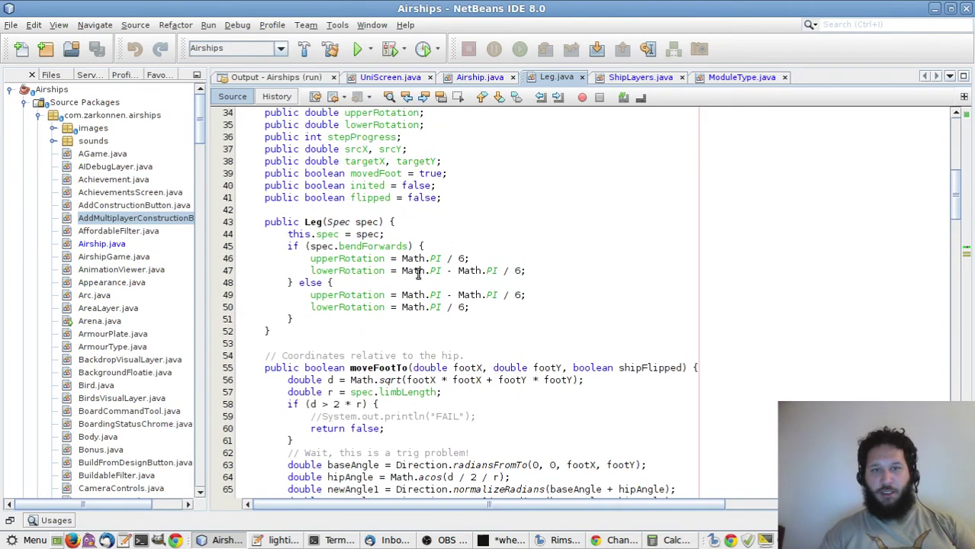
pyautogui.doubleClick(350, 263)
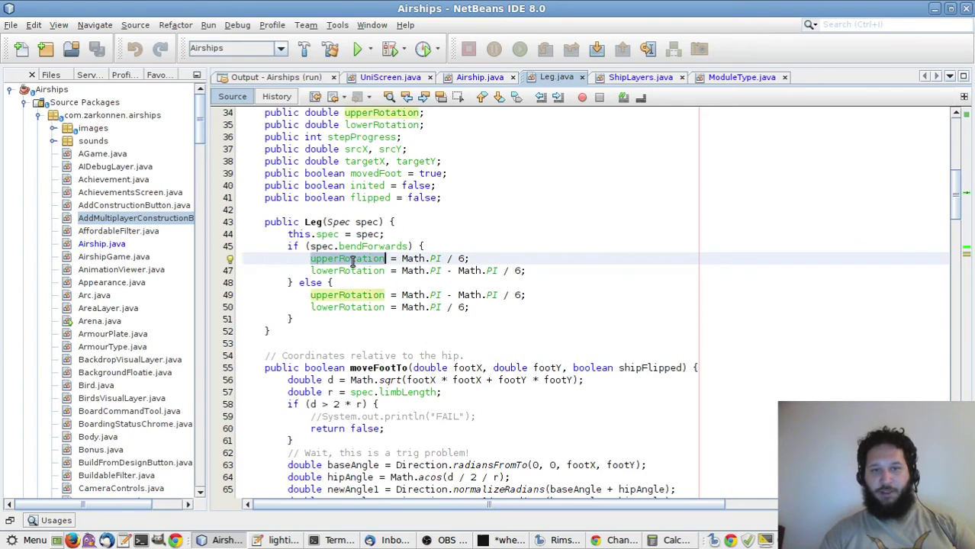
pyautogui.rightClick(353, 259)
pyautogui.click(366, 257)
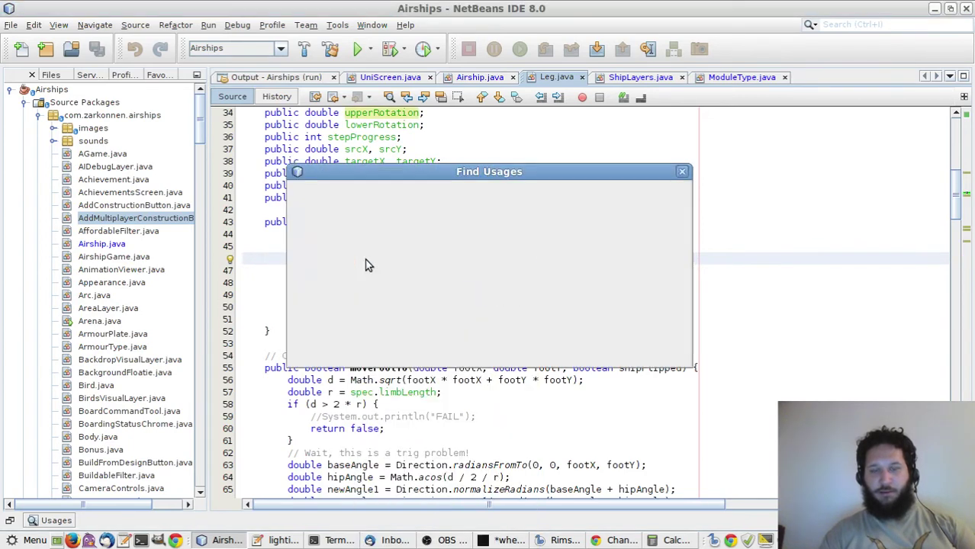
pyautogui.press('Return')
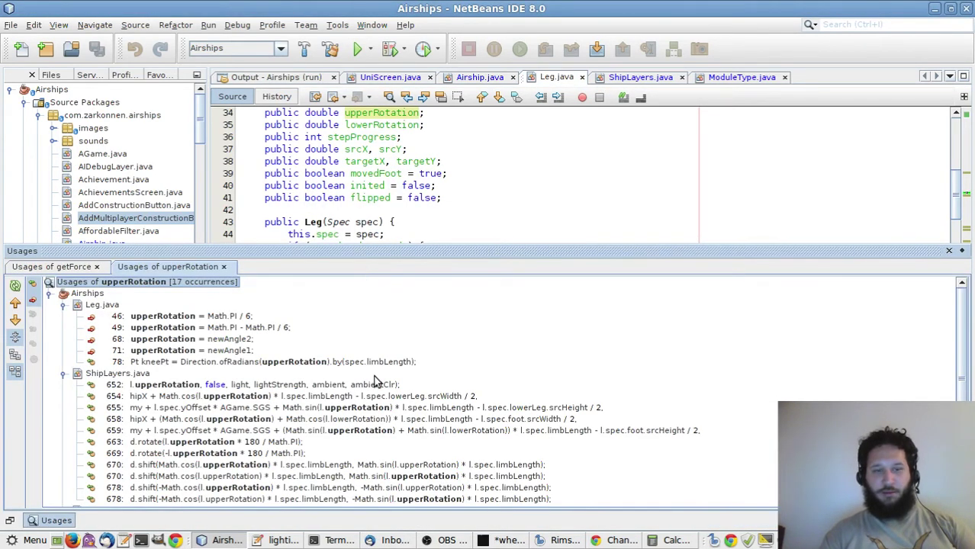
# Examine the upperRotation usages in Leg.java, opening the ones in moveFootTo and getFootPt
pyautogui.scroll(-1, 378, 383)
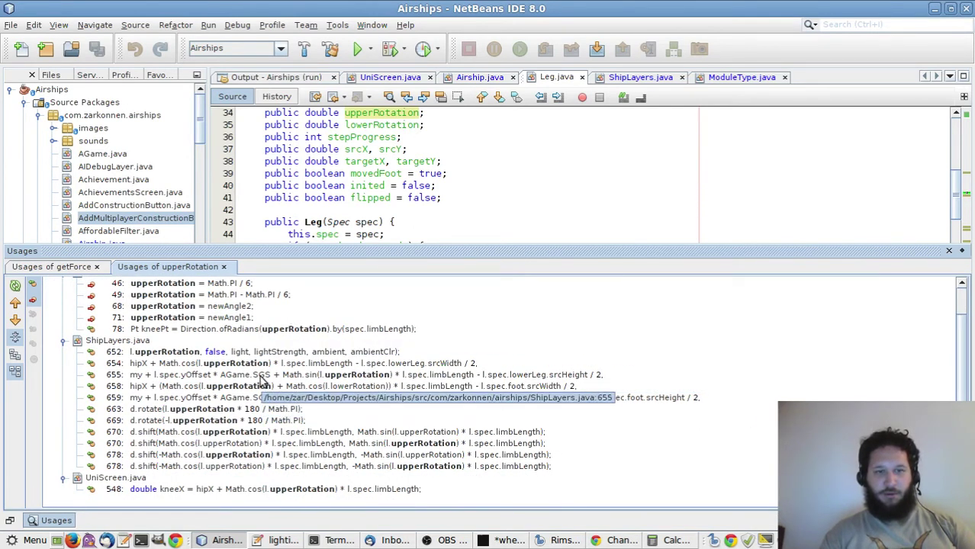
pyautogui.scroll(1, 262, 385)
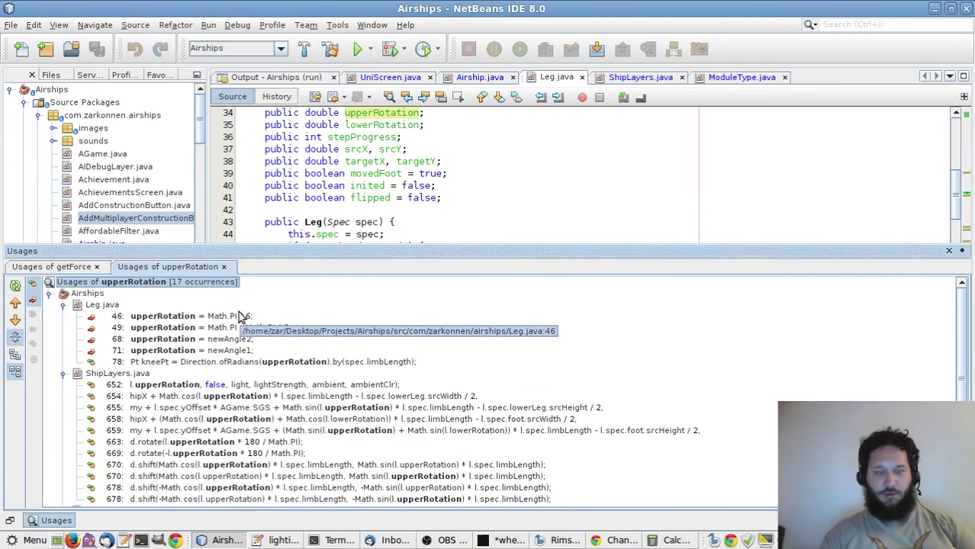
pyautogui.doubleClick(236, 341)
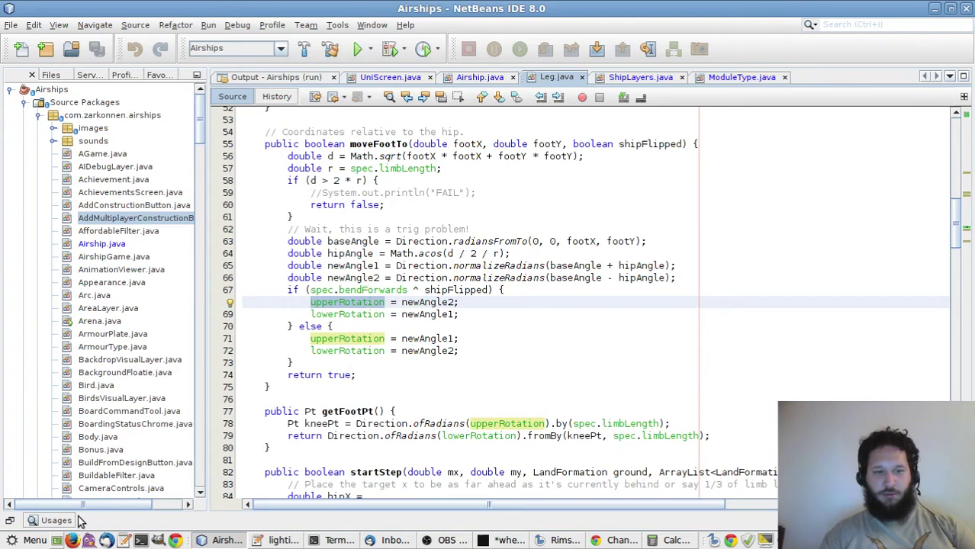
pyautogui.click(47, 520)
pyautogui.doubleClick(241, 363)
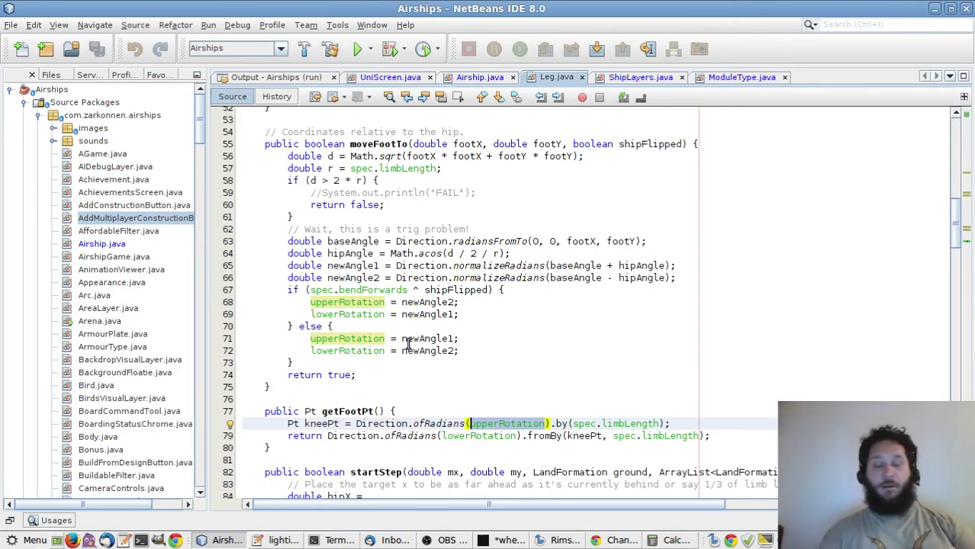
# Declare a public final double footHeight field below footWidth in the Leg.Spec class
pyautogui.scroll(12, 408, 345)
pyautogui.scroll(5, 408, 344)
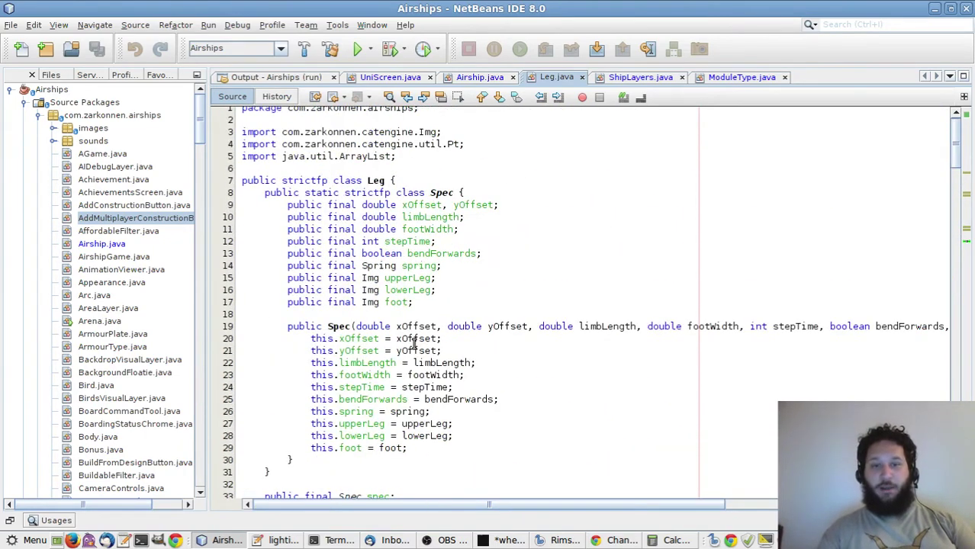
pyautogui.scroll(-1, 408, 345)
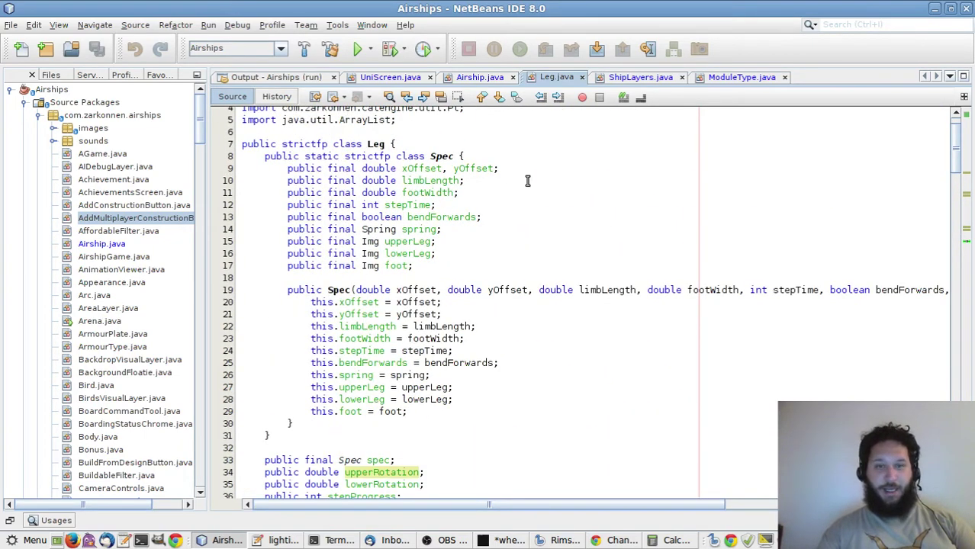
pyautogui.click(504, 190)
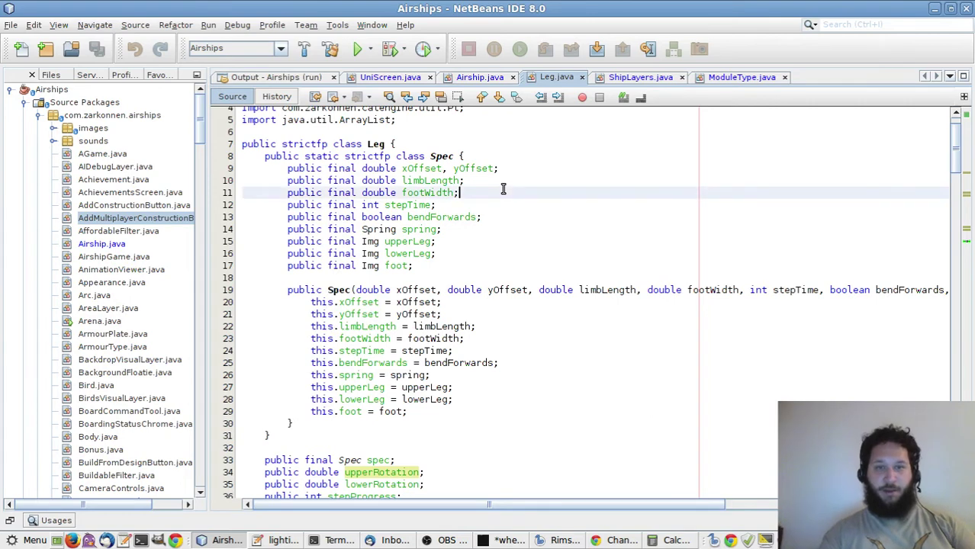
pyautogui.press('Return')
pyautogui.write('public f')
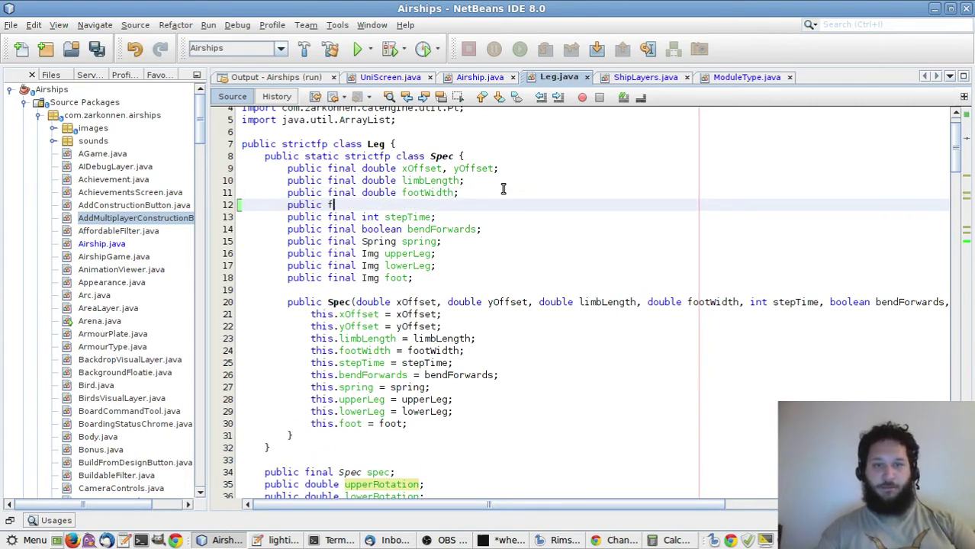
pyautogui.write('inal double f')
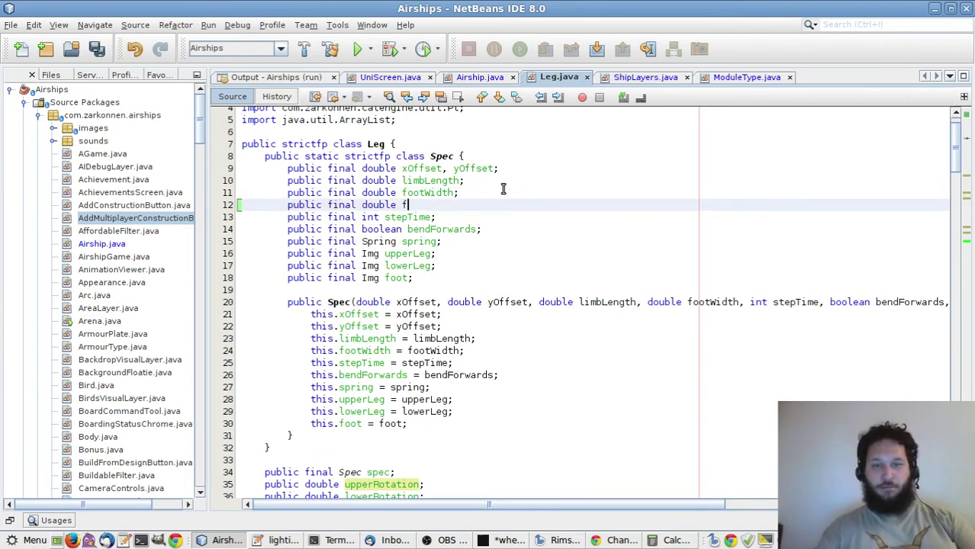
pyautogui.write('ootHeig')
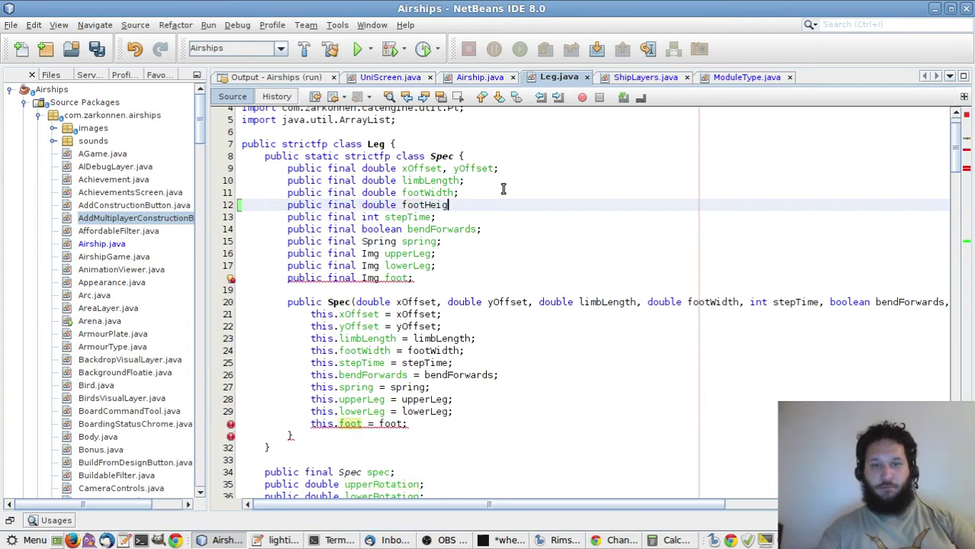
pyautogui.write('ht;')
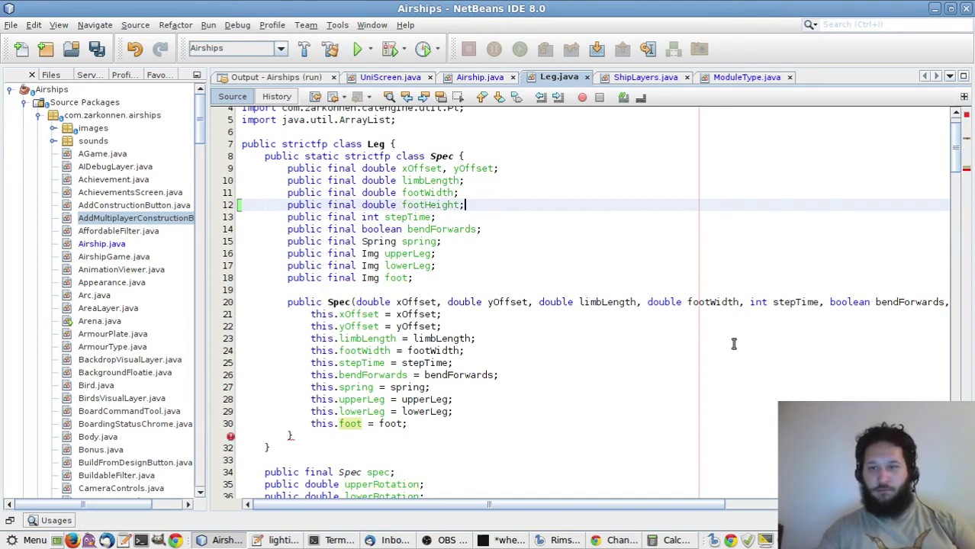
# Add a double footHeight parameter after footWidth in the Leg.Spec constructor
pyautogui.click(751, 306)
pyautogui.write('double fo')
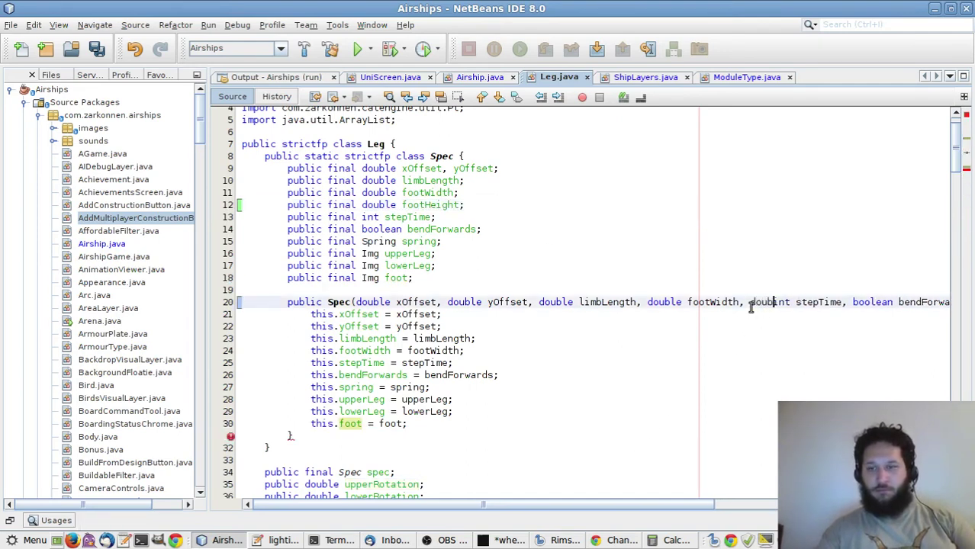
pyautogui.write('otHeight,')
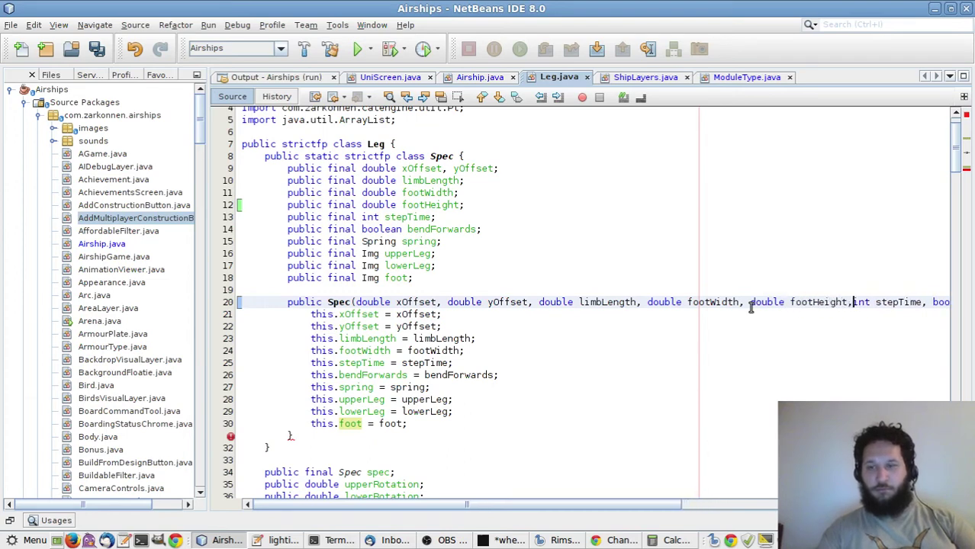
# Assign the footHeight parameter to this.footHeight below the footWidth assignment in the Spec constructor, and save Leg.java
pyautogui.click(546, 347)
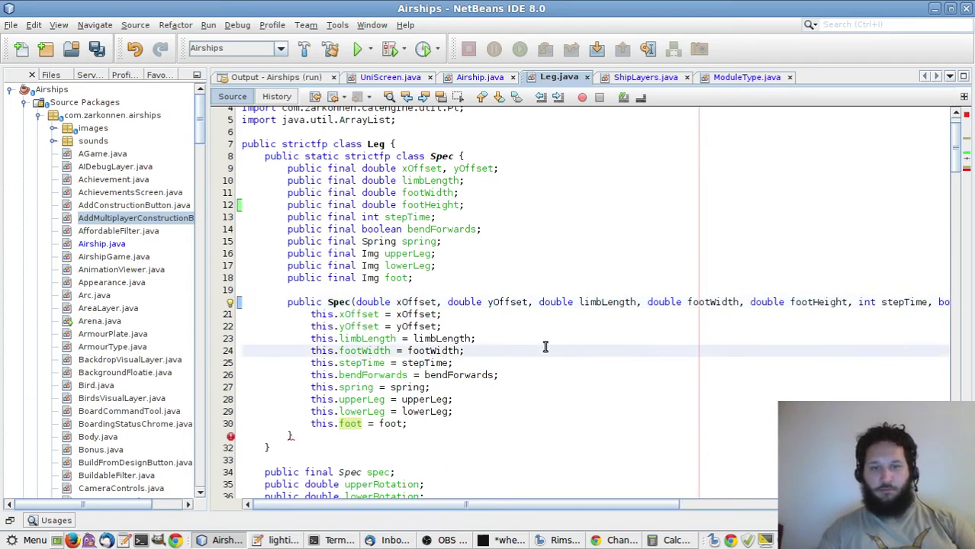
pyautogui.press('Return')
pyautogui.write('this.foothe')
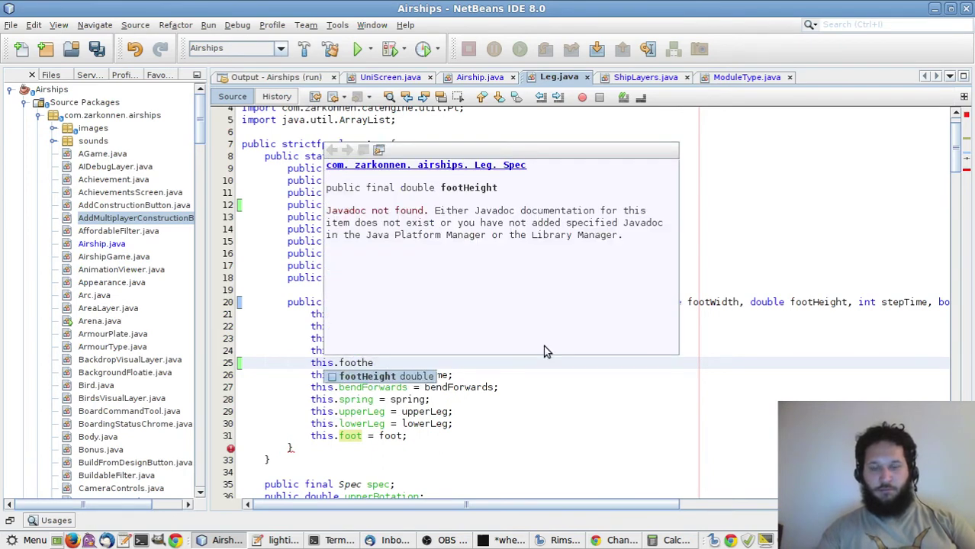
pyautogui.press('Return')
pyautogui.write('=')
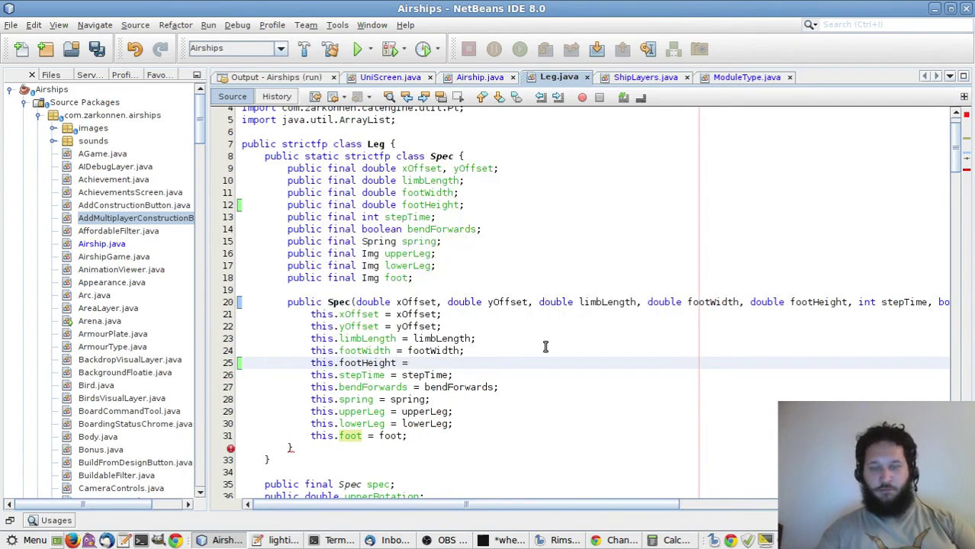
pyautogui.write(' footHeight')
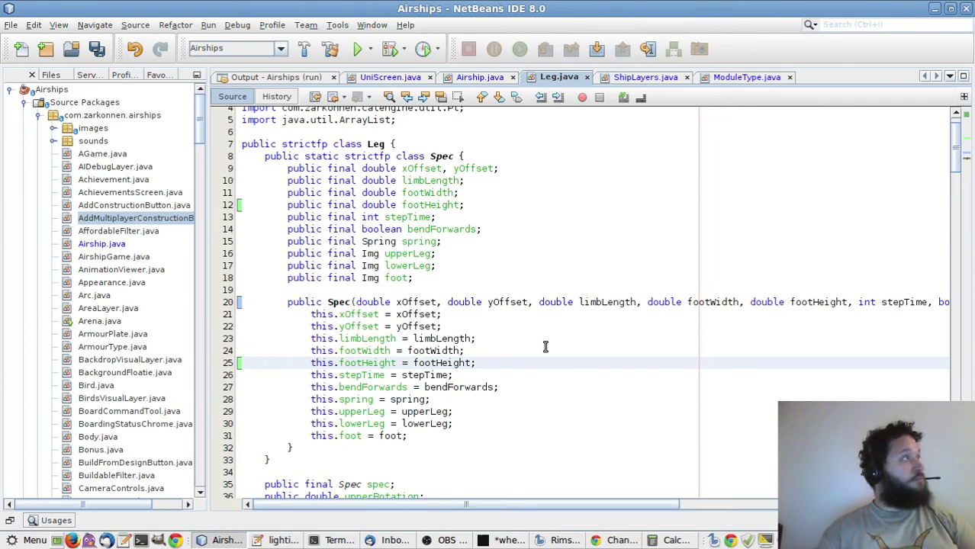
pyautogui.write(';')
pyautogui.moveTo(548, 503); pyautogui.dragTo(534, 541)
pyautogui.hotkey('ctrl', 's')
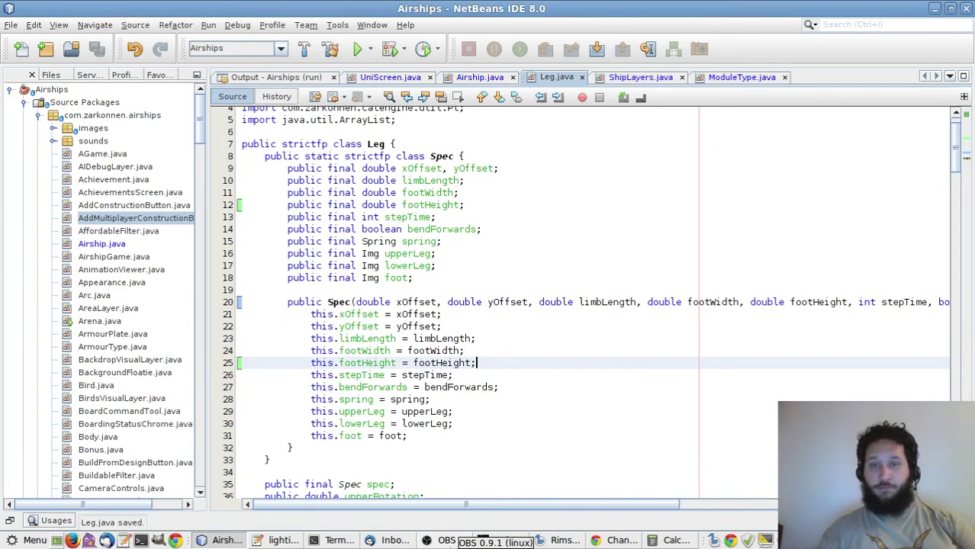
# Open ModuleType.java at the Large Legs definitions and switch to GIMP to examine the small and large foot sprites in wheels_and_legs.xcf
pyautogui.click(703, 79)
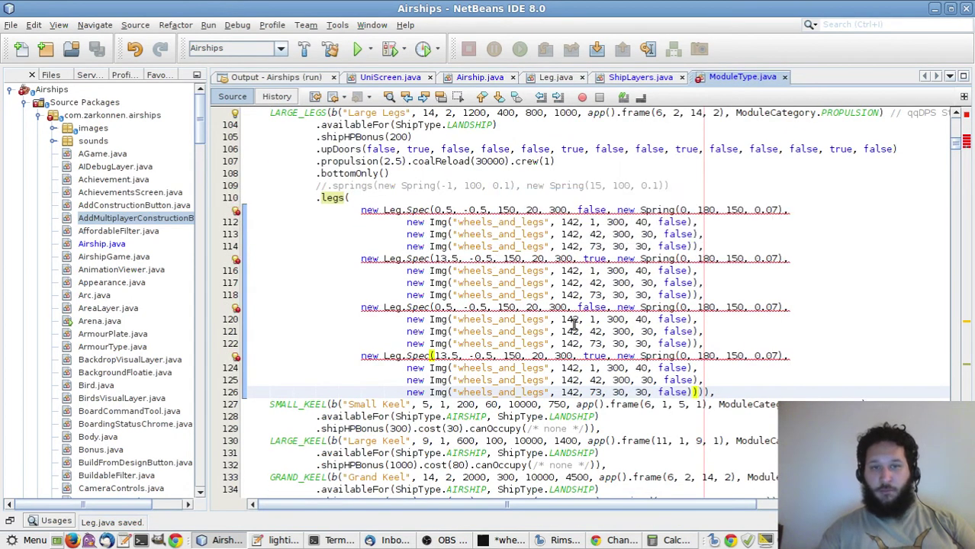
pyautogui.moveTo(575, 260)
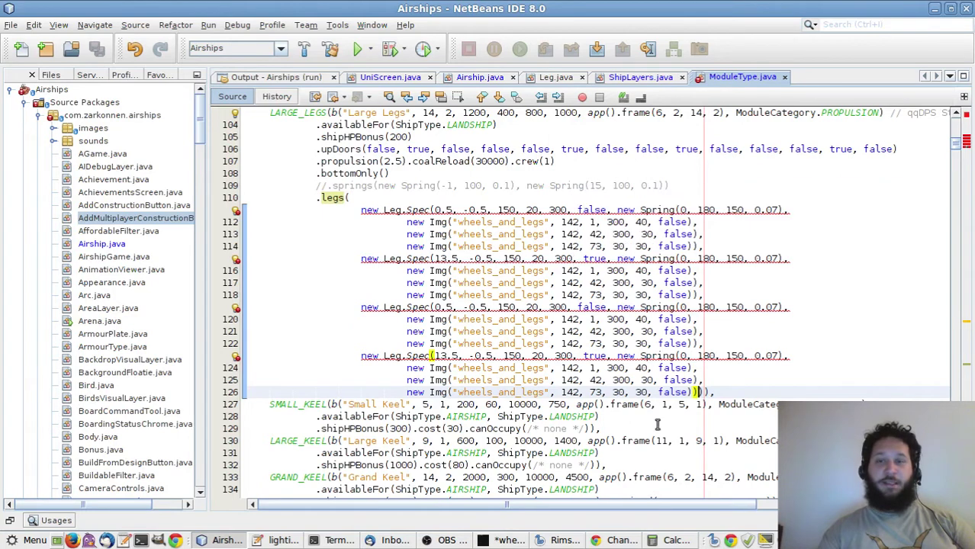
pyautogui.hotkey('alt', 'Tab')
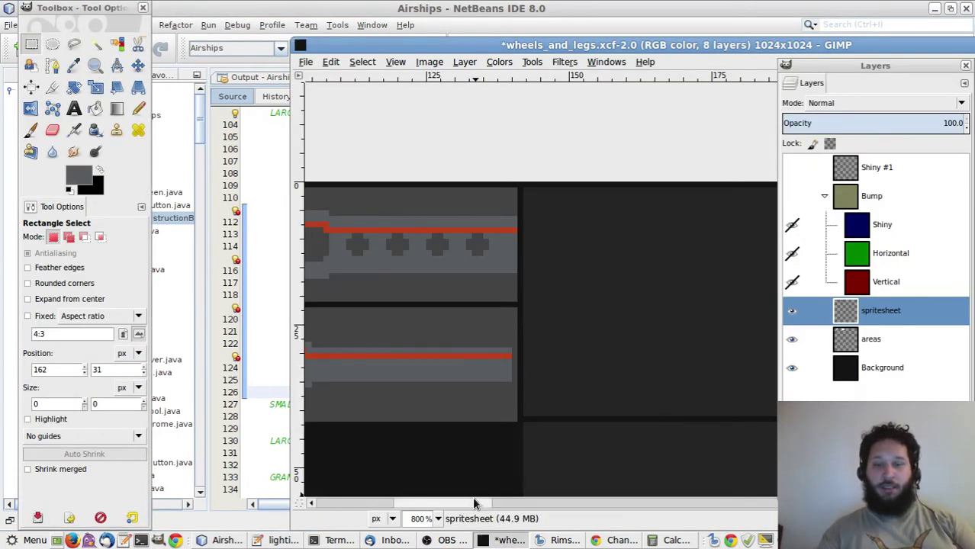
pyautogui.moveTo(470, 504); pyautogui.dragTo(350, 500)
pyautogui.scroll(-4, 422, 440)
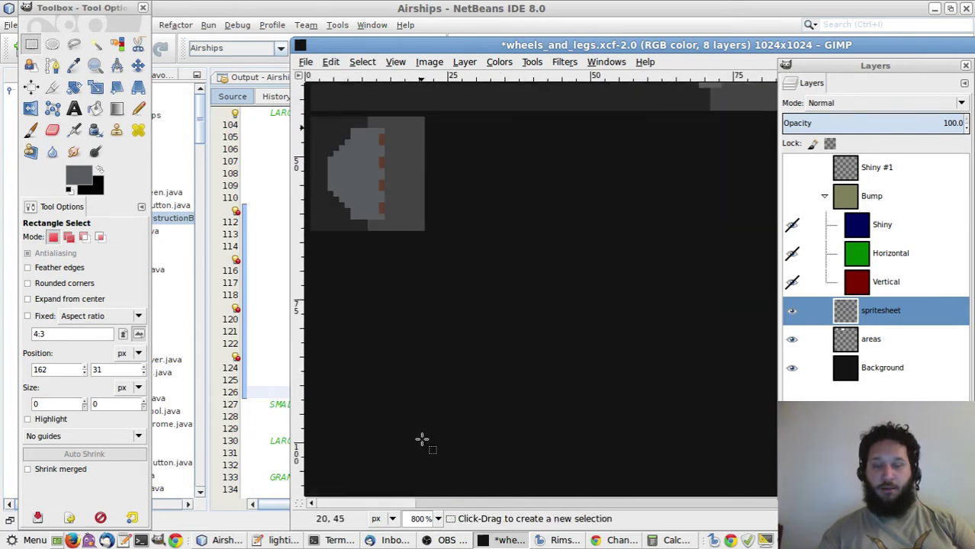
pyautogui.scroll(1, 422, 440)
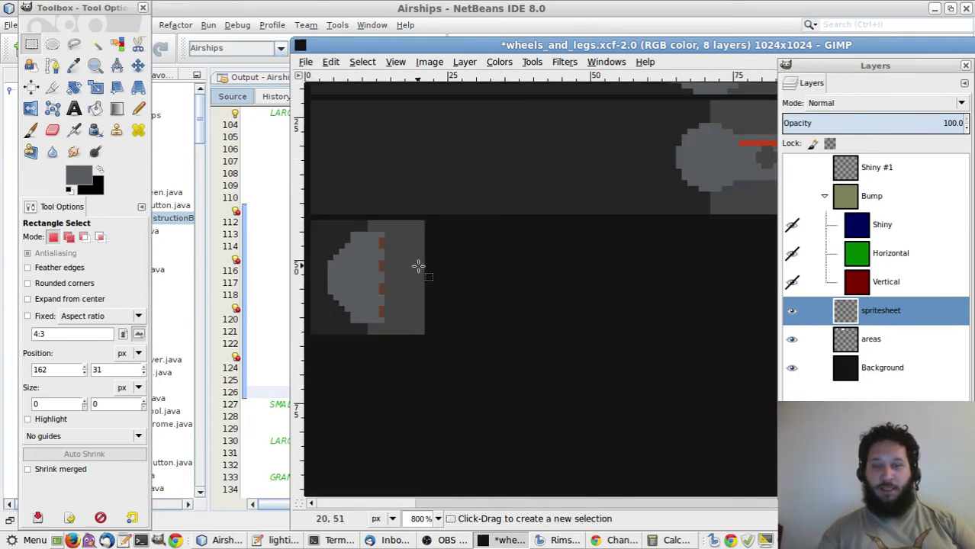
pyautogui.moveTo(418, 51); pyautogui.dragTo(310, 20)
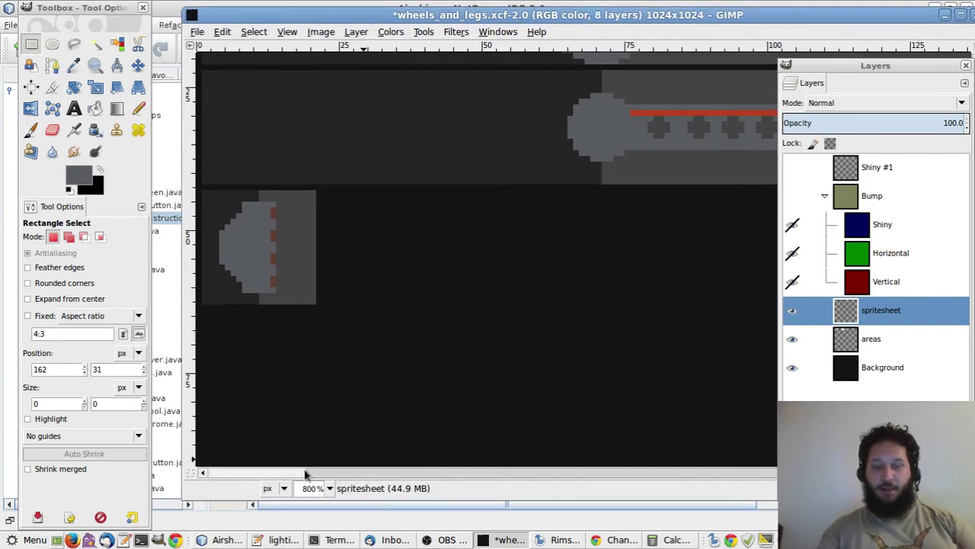
pyautogui.moveTo(296, 471); pyautogui.dragTo(393, 492)
pyautogui.scroll(-3, 483, 386)
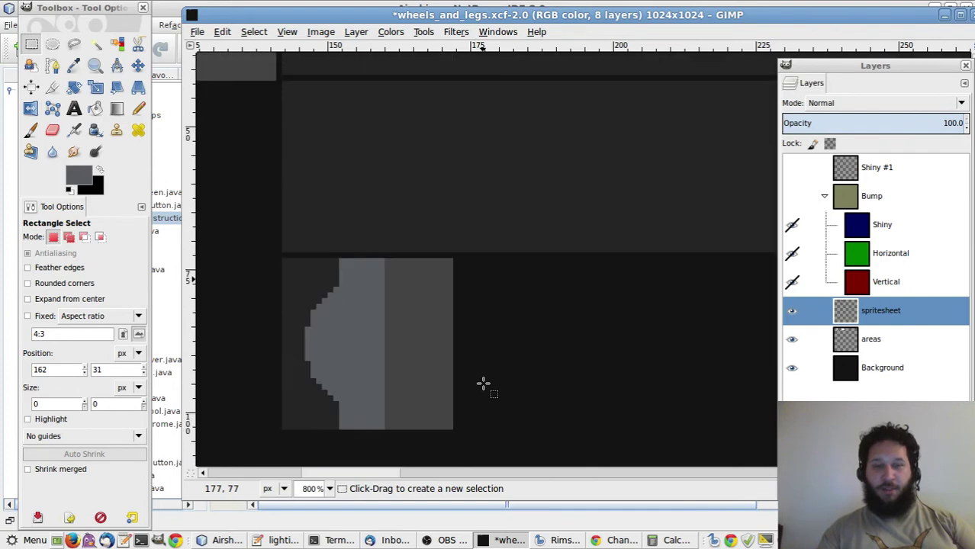
pyautogui.scroll(3, 483, 386)
pyautogui.scroll(-3, 483, 387)
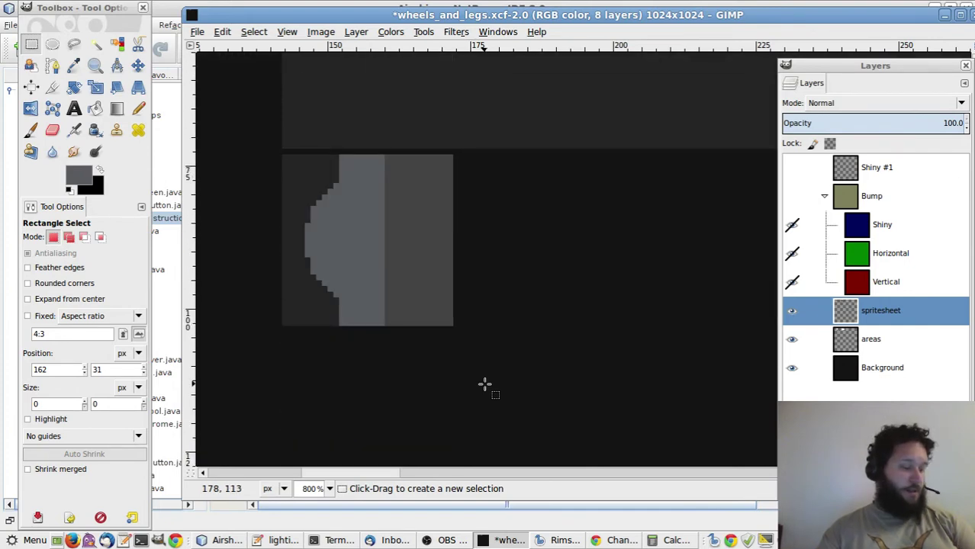
# Switch back to NetBeans, set foot width 30 and add foot height 5 in all four Large Legs Leg.Spec entries, and save ModuleType.java
pyautogui.hotkey('alt', 'Tab')
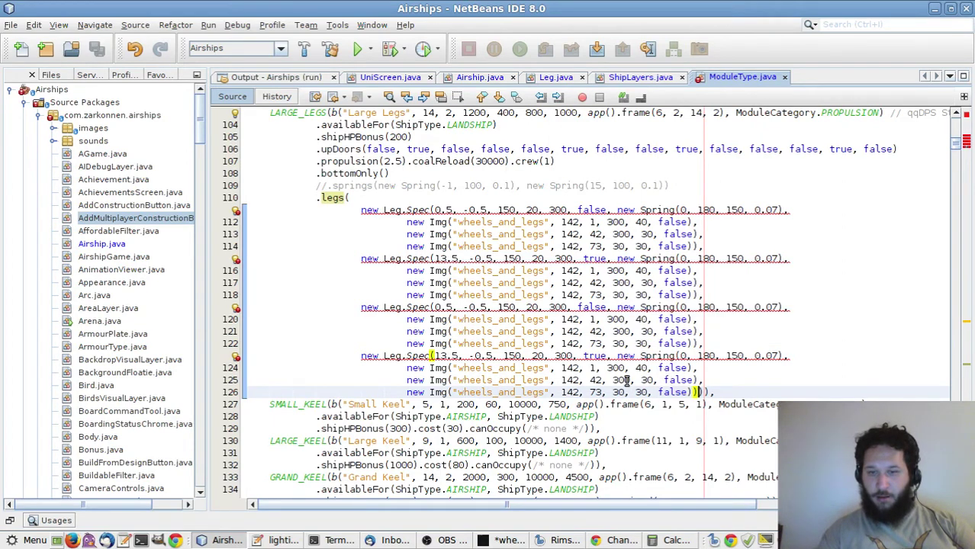
pyautogui.click(531, 209)
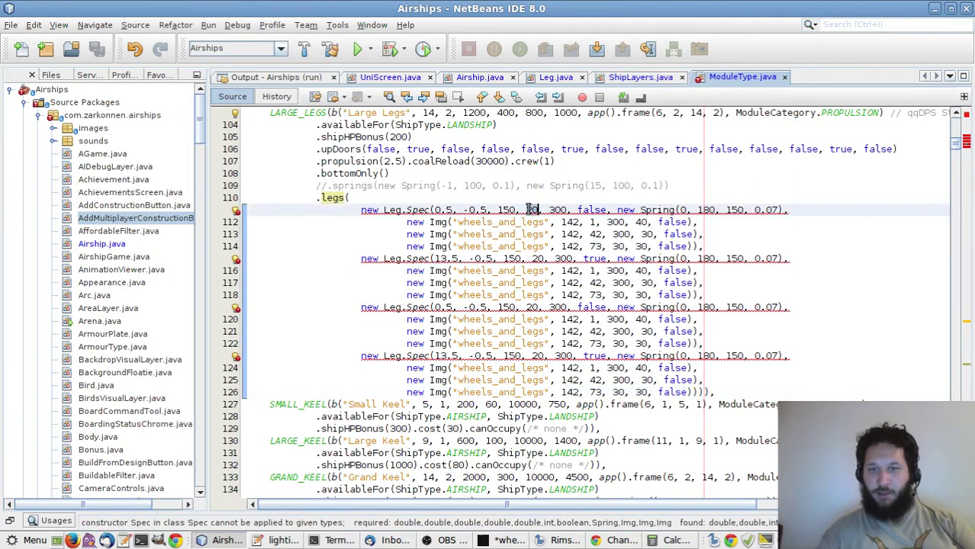
pyautogui.write(', 5')
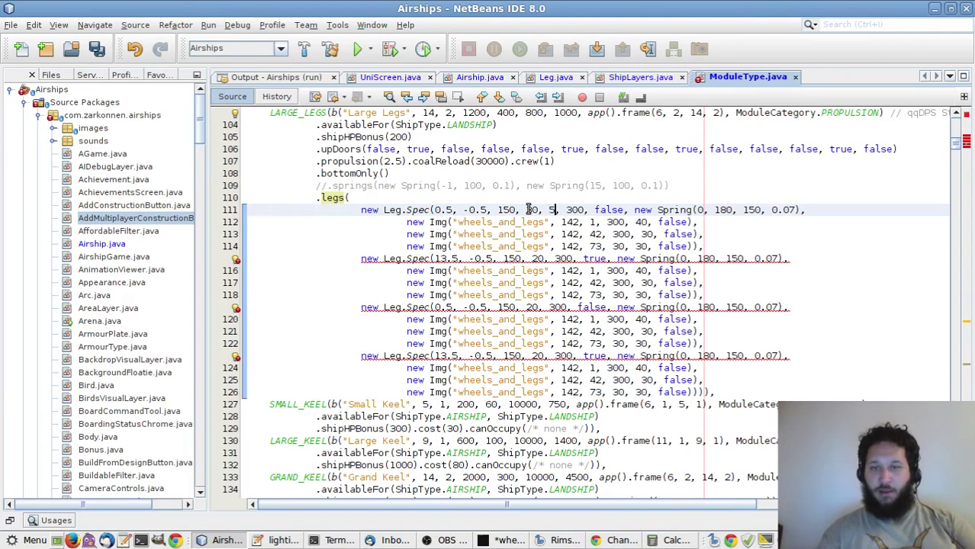
pyautogui.click(536, 259)
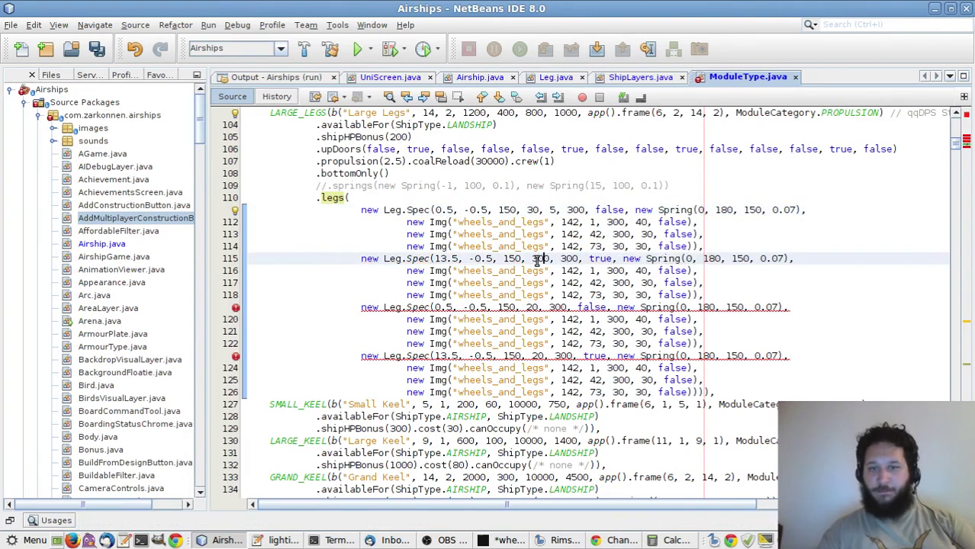
pyautogui.write(', 5')
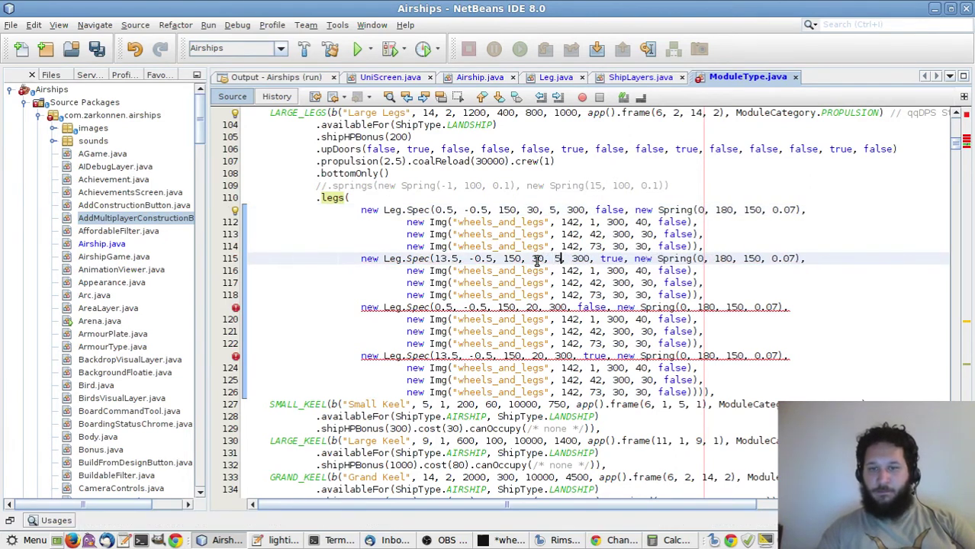
pyautogui.doubleClick(534, 307)
pyautogui.write('30, 5')
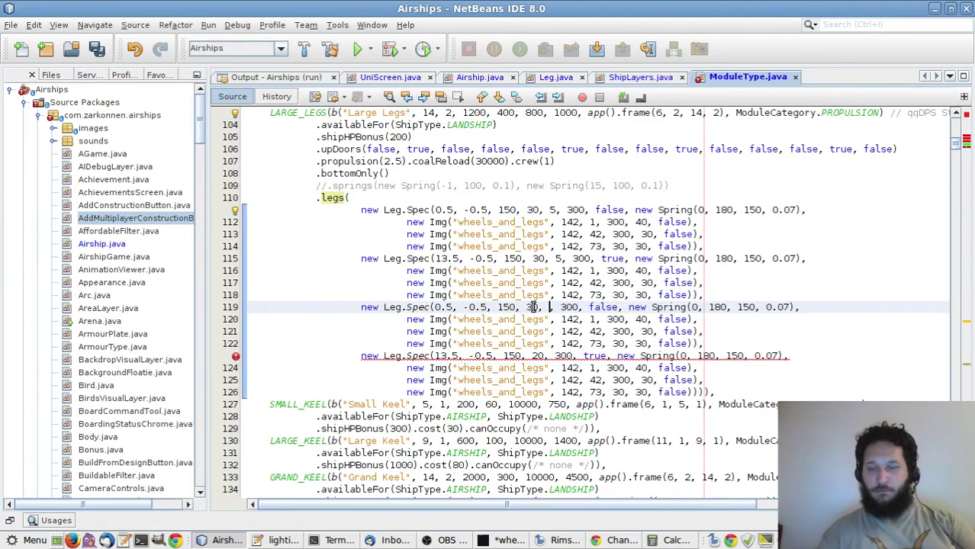
pyautogui.click(537, 357)
pyautogui.doubleClick(537, 357)
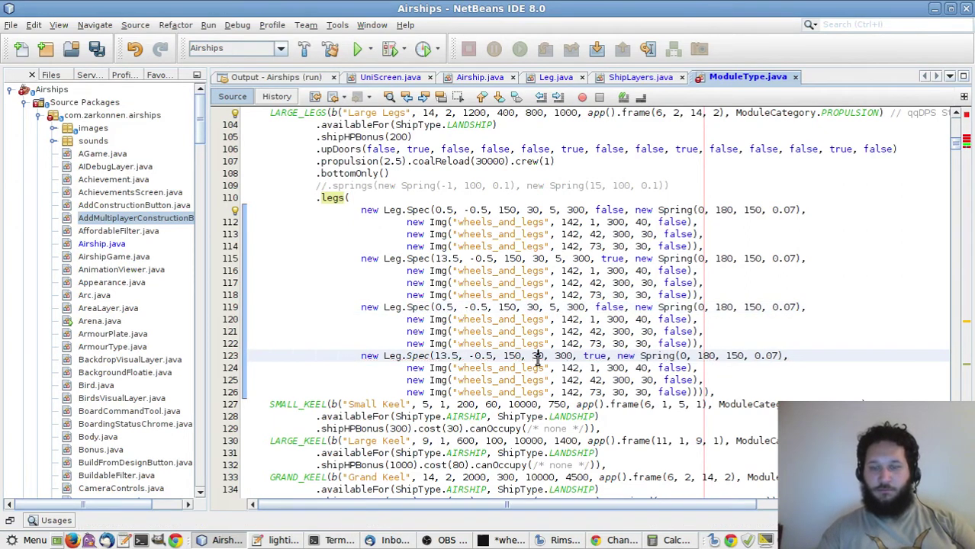
pyautogui.write('30, 5')
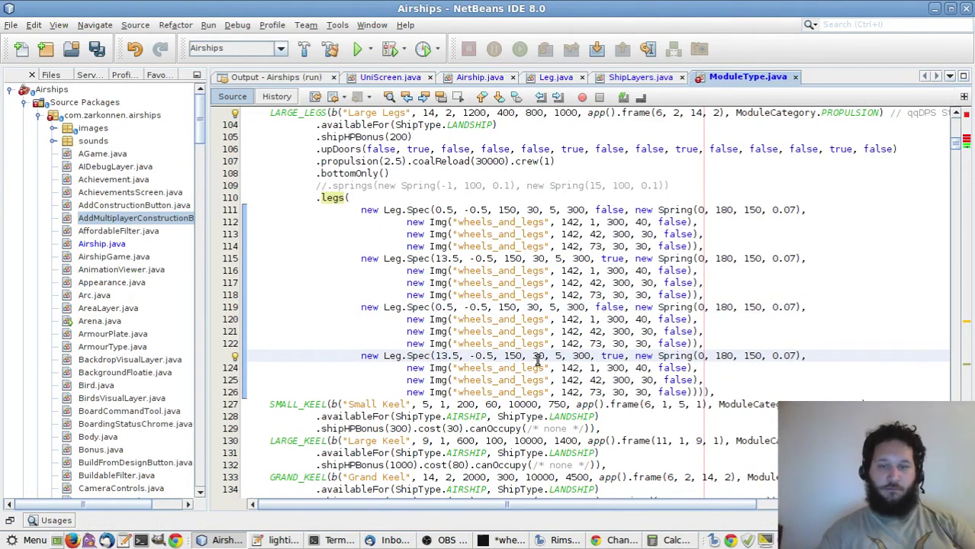
pyautogui.hotkey('ctrl', 's')
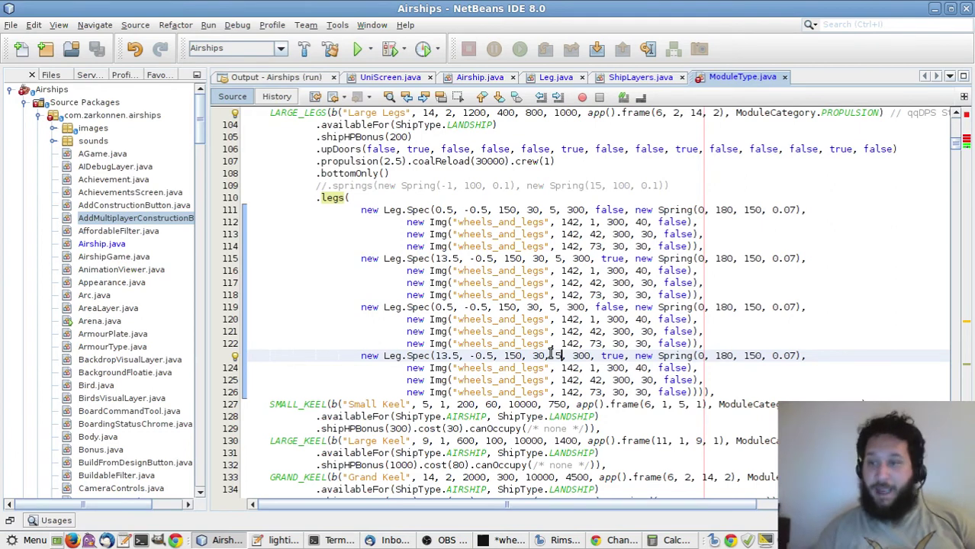
# Add a foot height of 0 after the foot width in all four Leg.Spec entries of the Medium Legs
pyautogui.scroll(7, 549, 353)
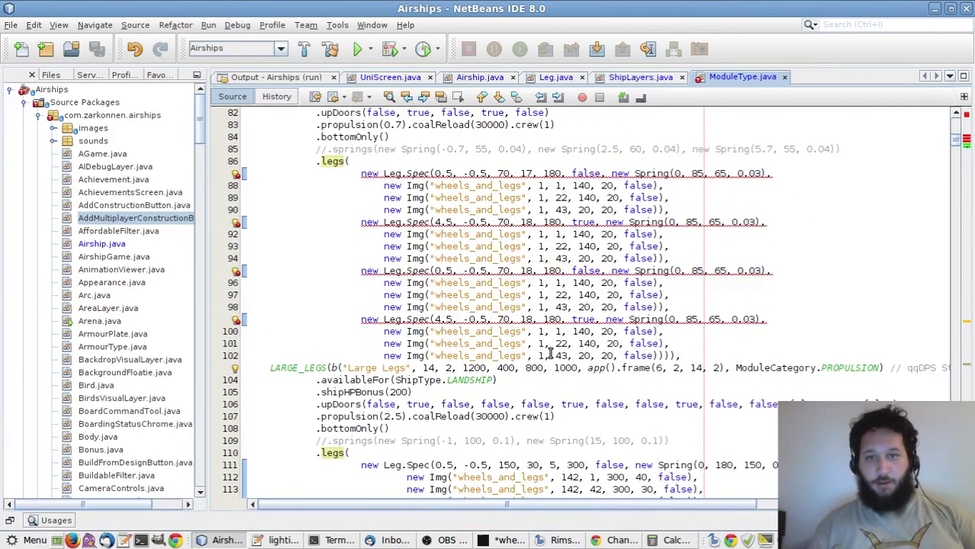
pyautogui.click(543, 174)
pyautogui.write('0,')
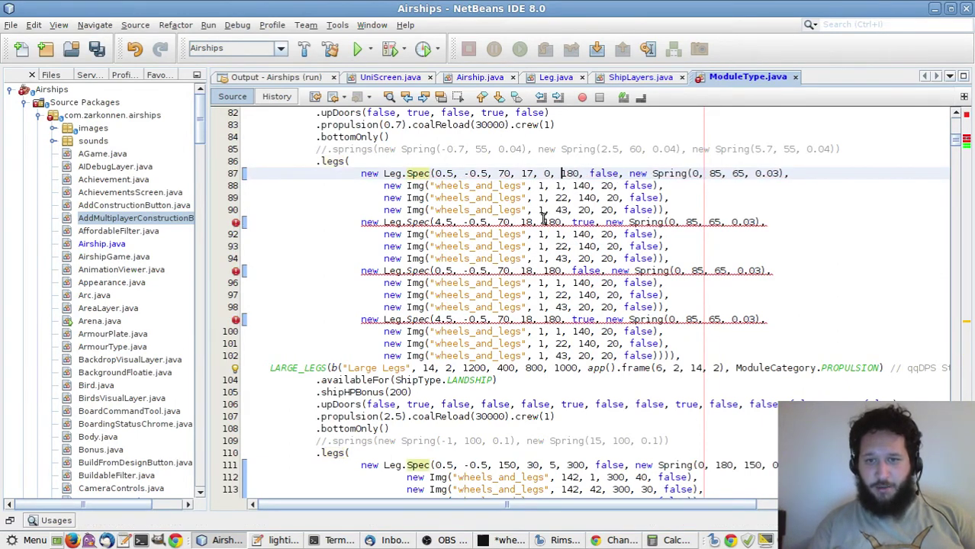
pyautogui.click(544, 222)
pyautogui.write('0,')
pyautogui.click(543, 271)
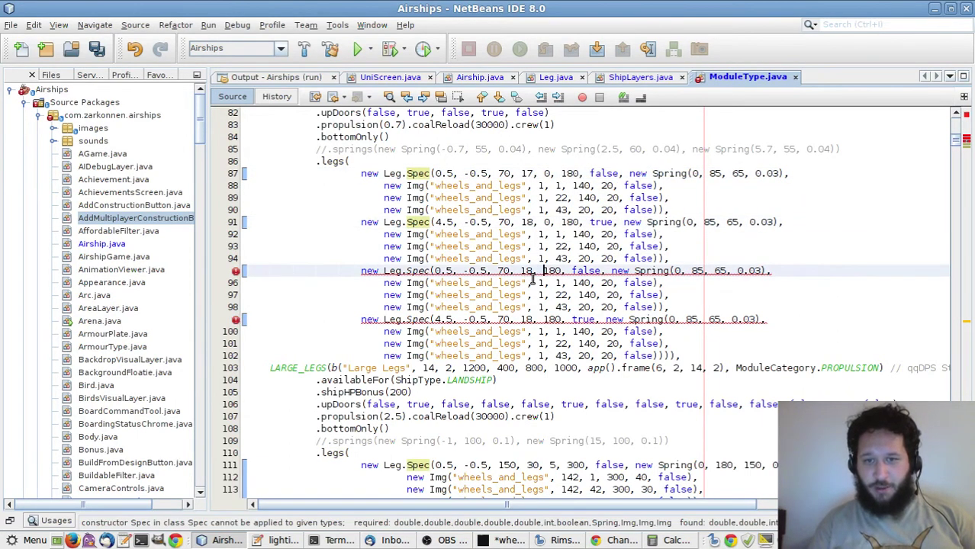
pyautogui.write('0,')
pyautogui.click(544, 319)
pyautogui.write('0,')
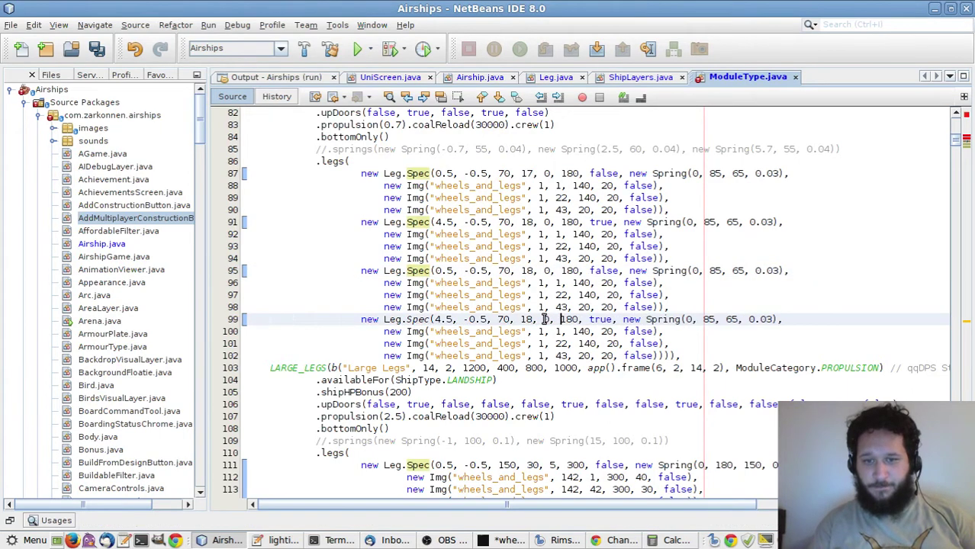
# Add a foot height of 0 after the foot width in both Leg.Spec entries of the Small Legs, and save ModuleType.java
pyautogui.scroll(11, 543, 319)
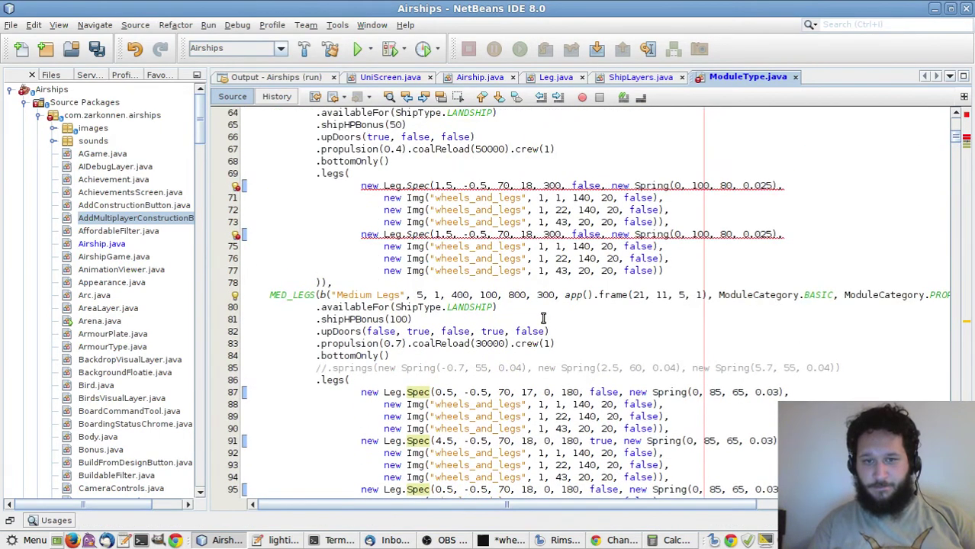
pyautogui.scroll(-2, 544, 319)
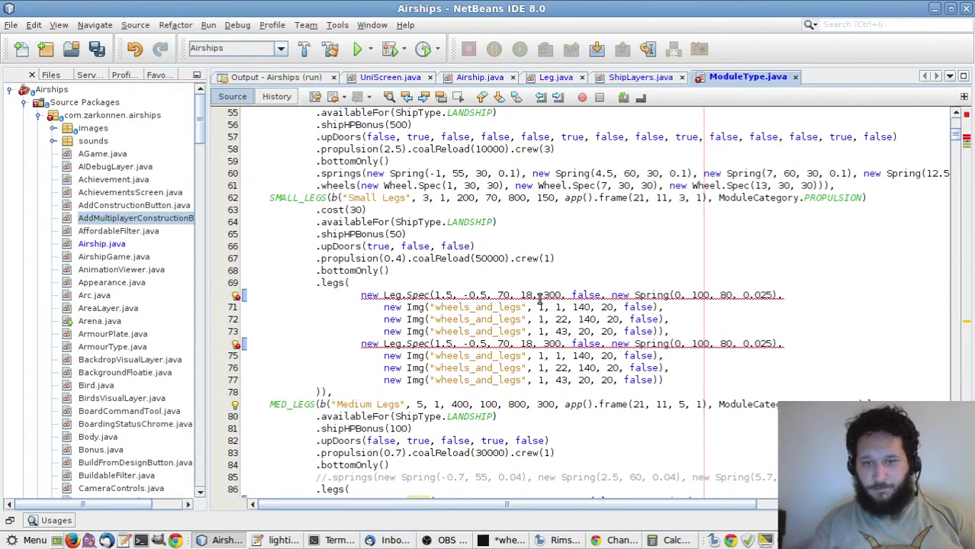
pyautogui.moveTo(539, 299)
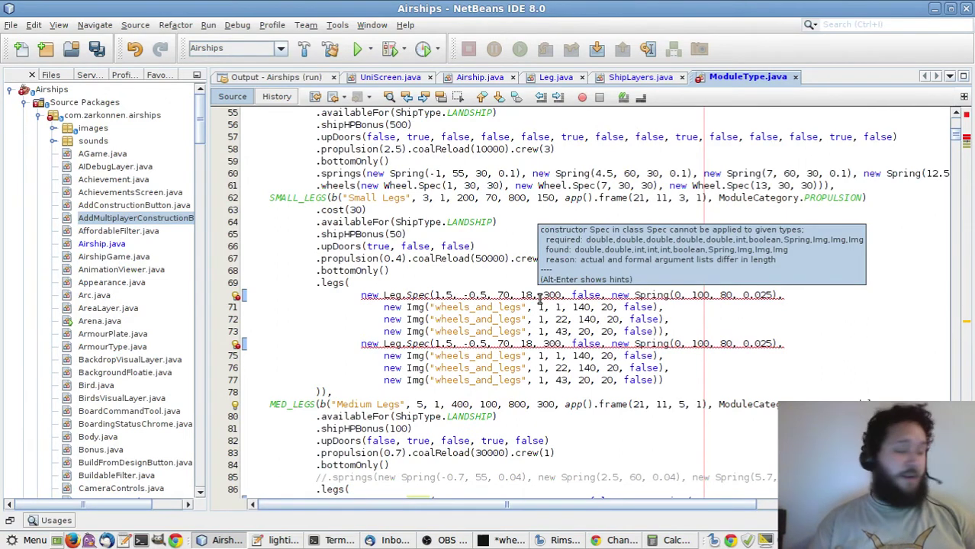
pyautogui.click(543, 295)
pyautogui.write('0')
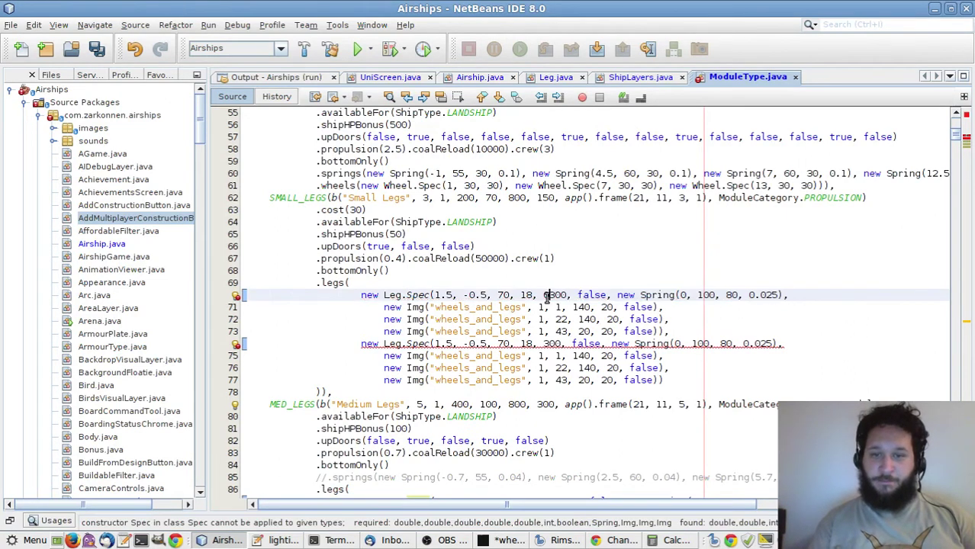
pyautogui.write(',')
pyautogui.click(543, 343)
pyautogui.write('0,')
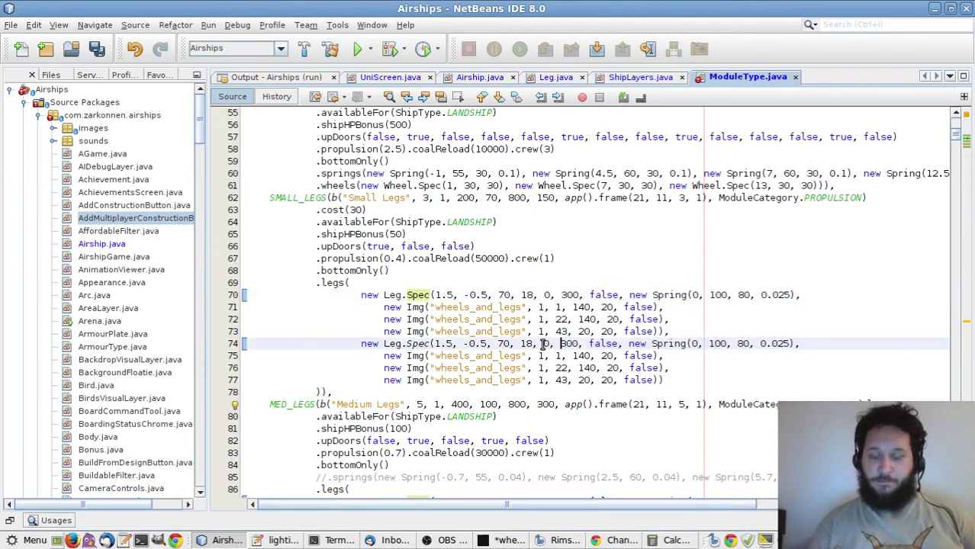
pyautogui.scroll(-7, 543, 344)
pyautogui.scroll(-1, 544, 344)
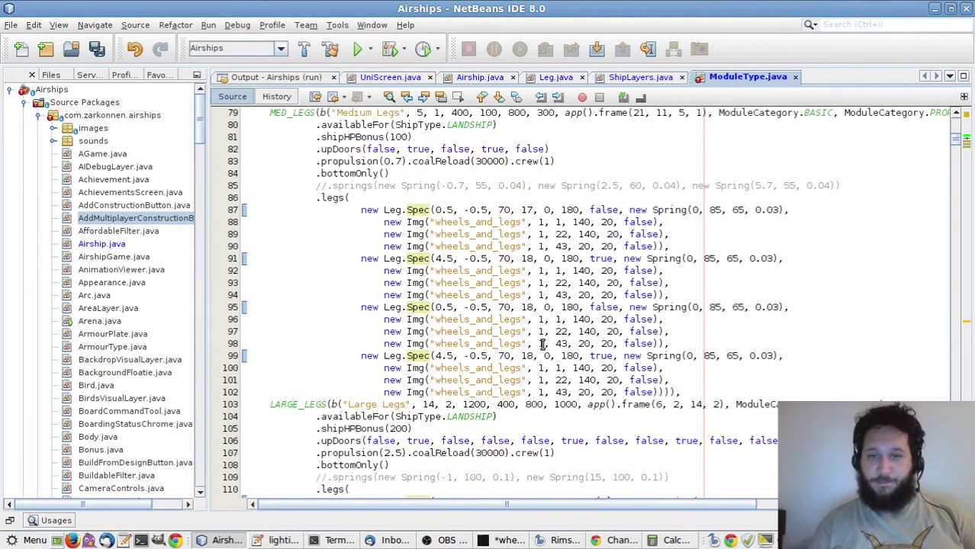
pyautogui.scroll(1, 543, 343)
pyautogui.scroll(-6, 543, 344)
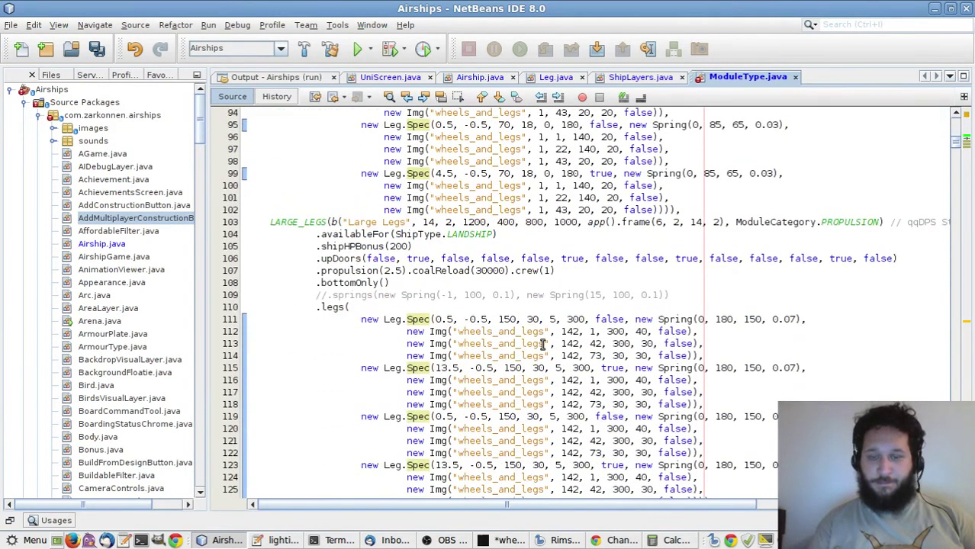
pyautogui.scroll(-2, 543, 344)
pyautogui.scroll(-1, 543, 345)
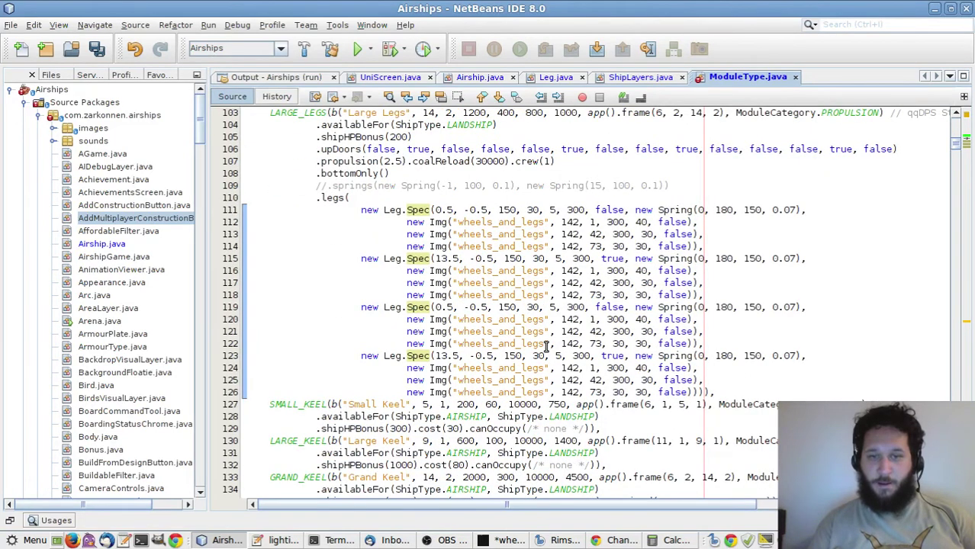
pyautogui.hotkey('ctrl', 's')
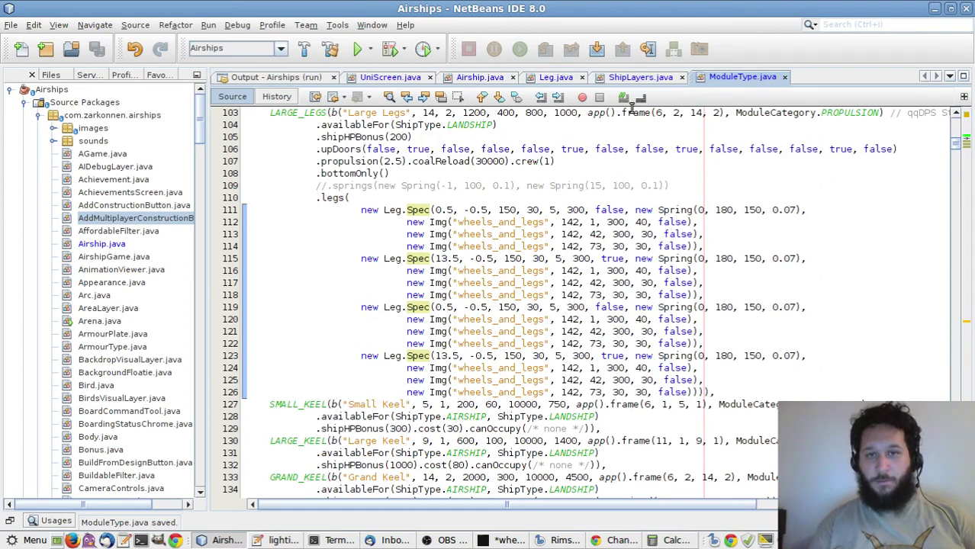
# In Leg.java, add the line "footY -= spec.footHeight;" as the first statement of moveFootTo and save the file
pyautogui.click(621, 80)
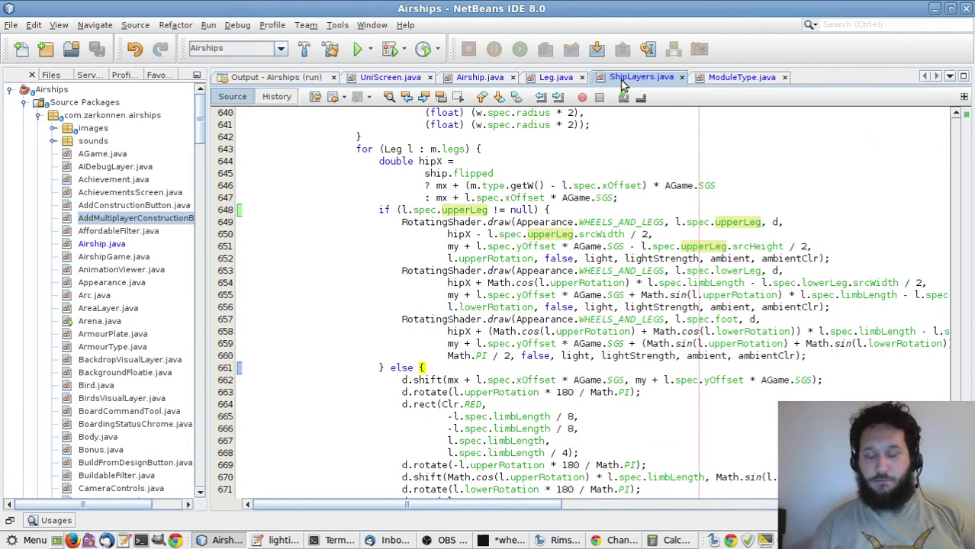
pyautogui.click(563, 80)
pyautogui.scroll(-5, 560, 190)
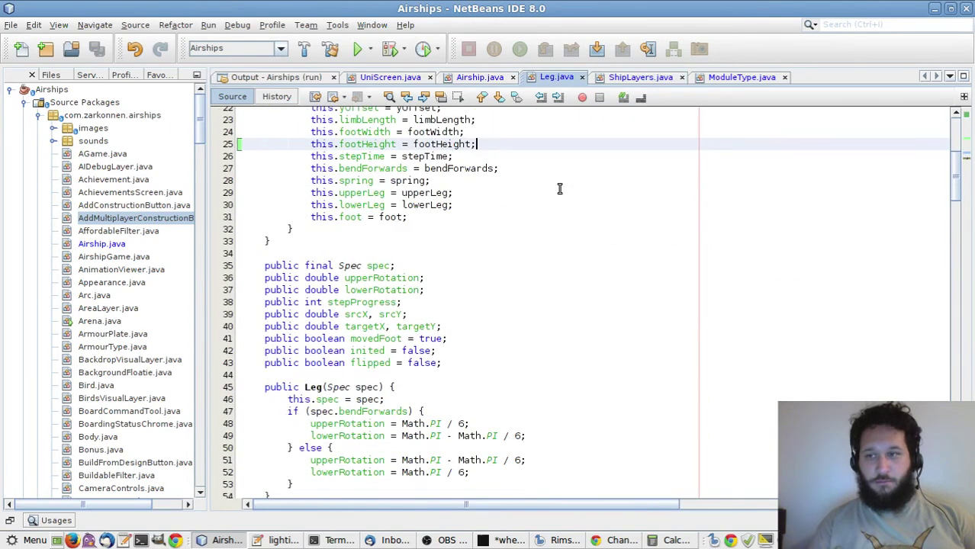
pyautogui.scroll(-10, 560, 189)
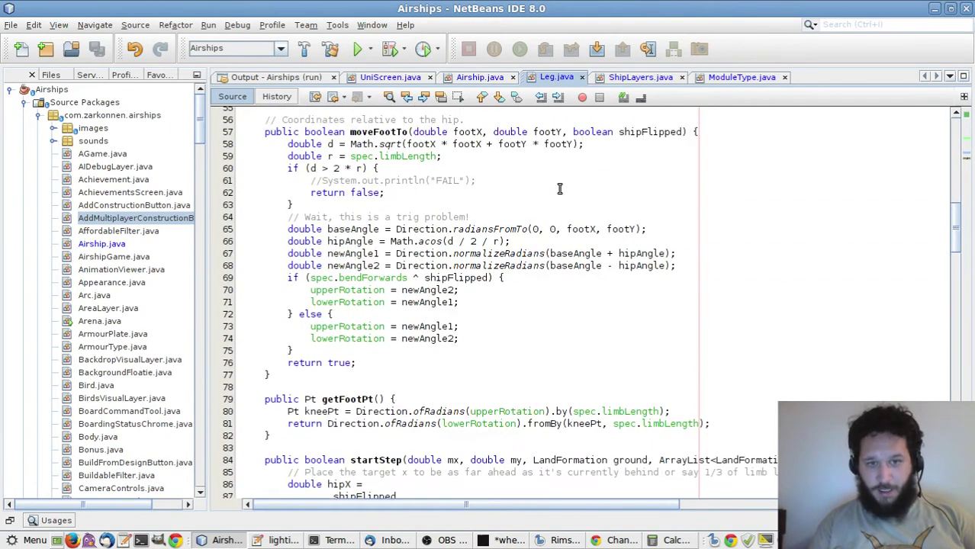
pyautogui.scroll(3, 560, 189)
pyautogui.scroll(-2, 560, 189)
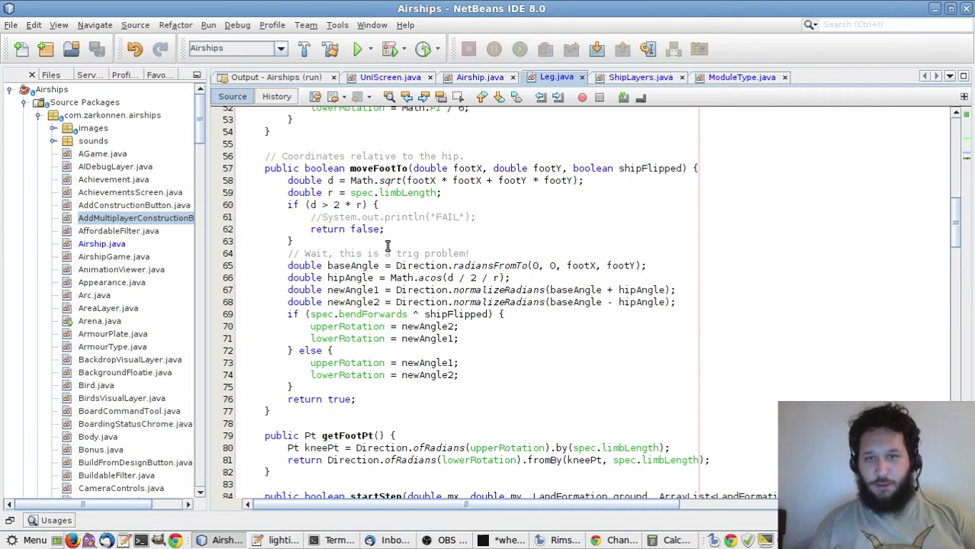
pyautogui.click(729, 168)
pyautogui.press('Return')
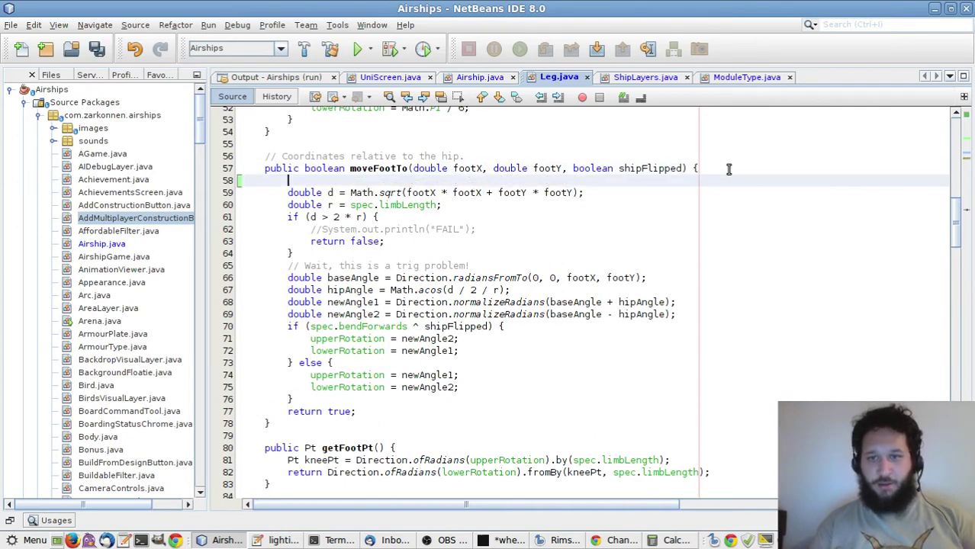
pyautogui.write('foot>')
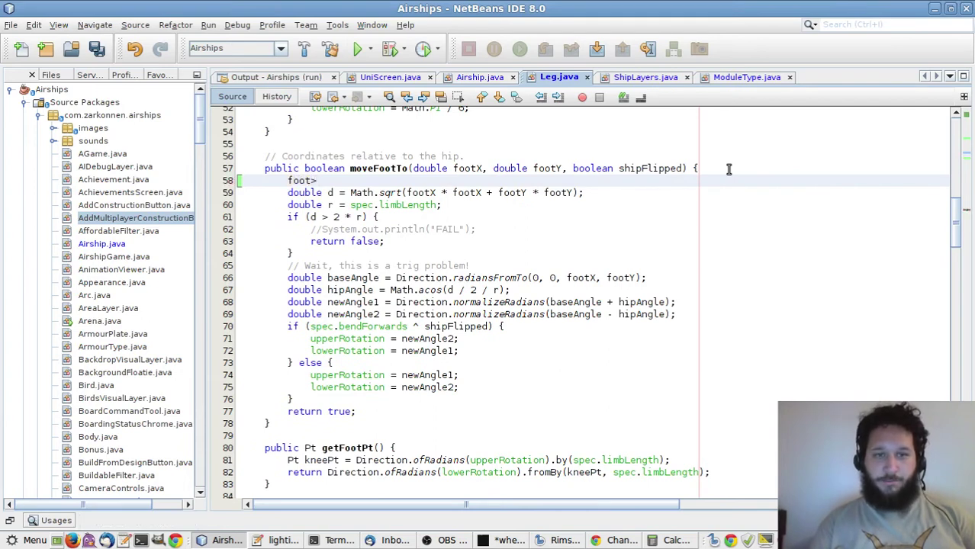
pyautogui.press('BackSpace')
pyautogui.write('Y')
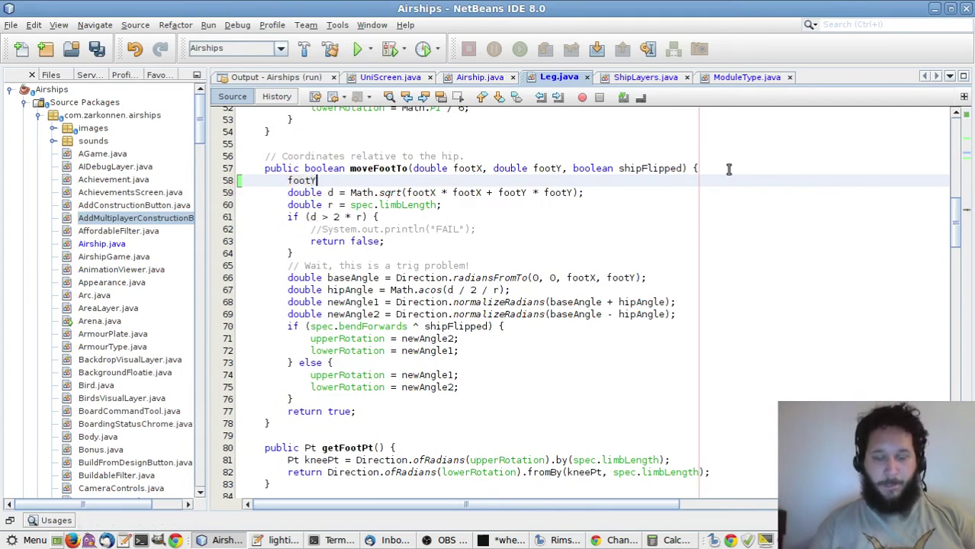
pyautogui.write(' -= footHe')
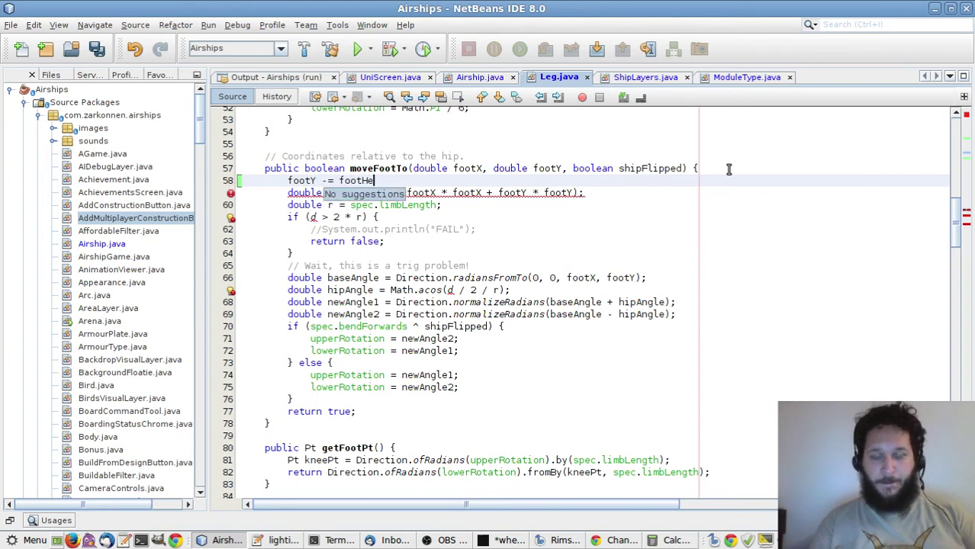
pyautogui.press('BackSpace')
pyautogui.press('BackSpace')
pyautogui.press('BackSpace')
pyautogui.hotkey('ctrl', 'space')
pyautogui.press('BackSpace')
pyautogui.press('BackSpace')
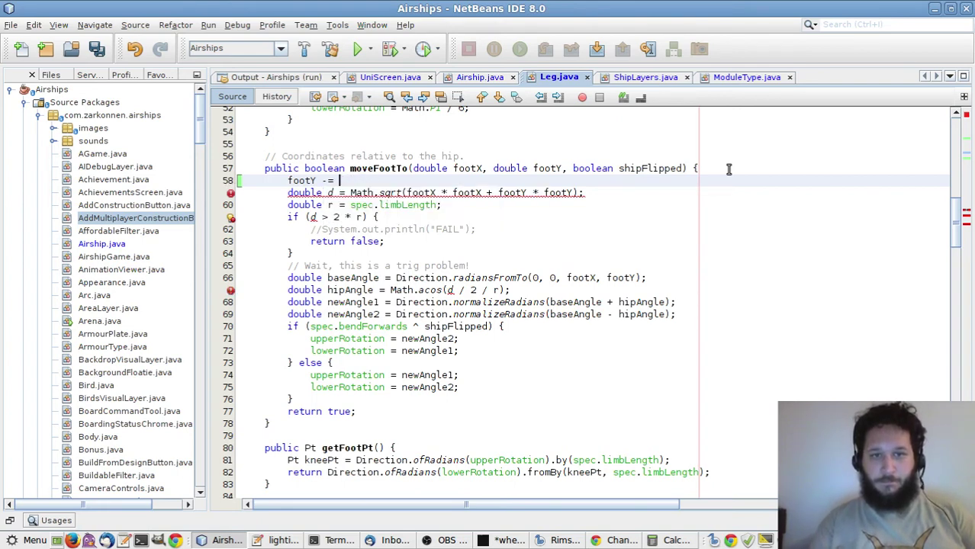
pyautogui.write('spec.foot')
pyautogui.press('Return')
pyautogui.write(';')
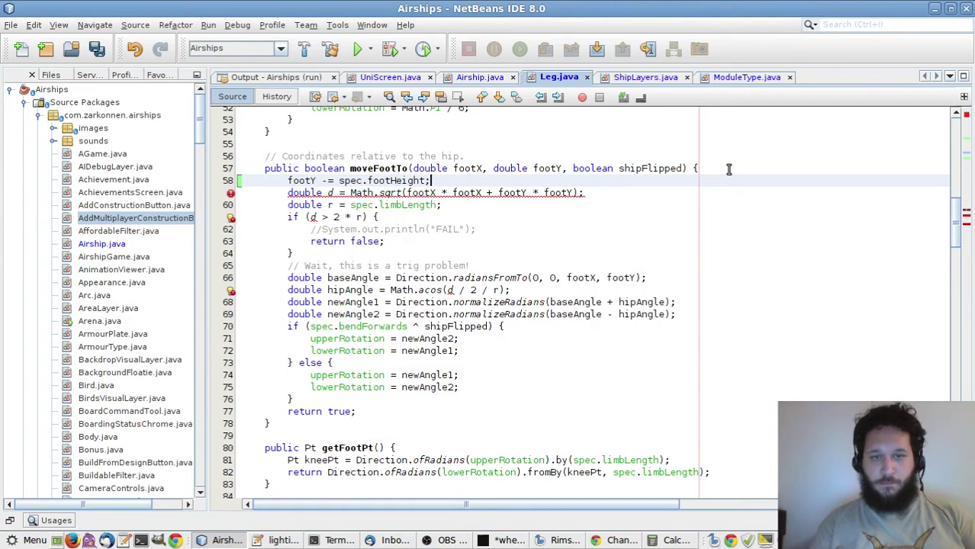
pyautogui.hotkey('ctrl', 's')
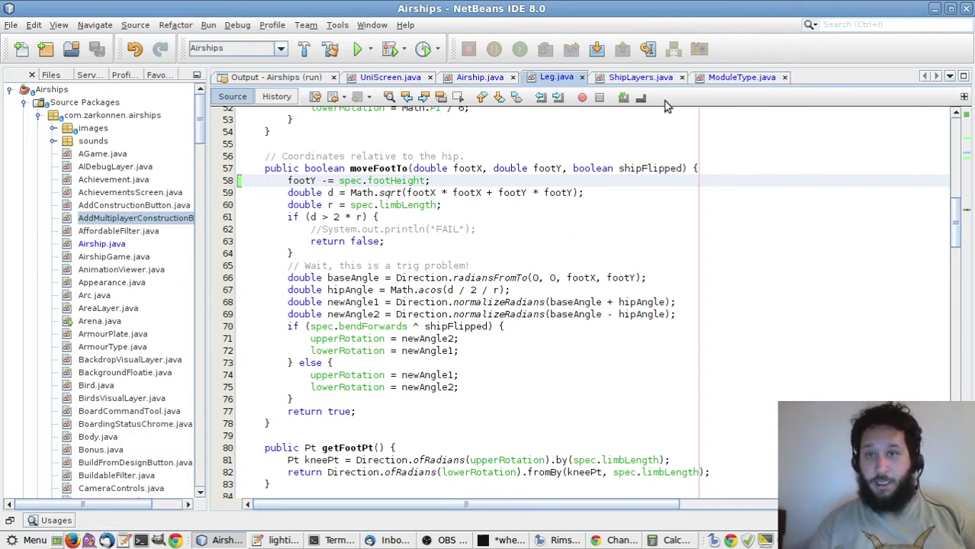
# In UniScreen.java, add l.spec.footHeight to footY in the foot's sBottom calculation, before legW / 2, and save the file
pyautogui.click(417, 77)
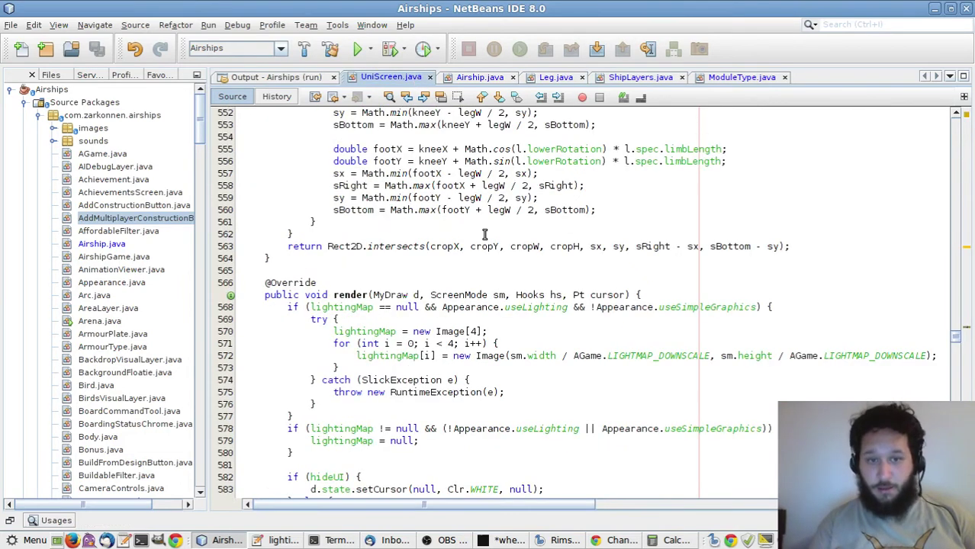
pyautogui.scroll(-3, 482, 233)
pyautogui.scroll(6, 481, 229)
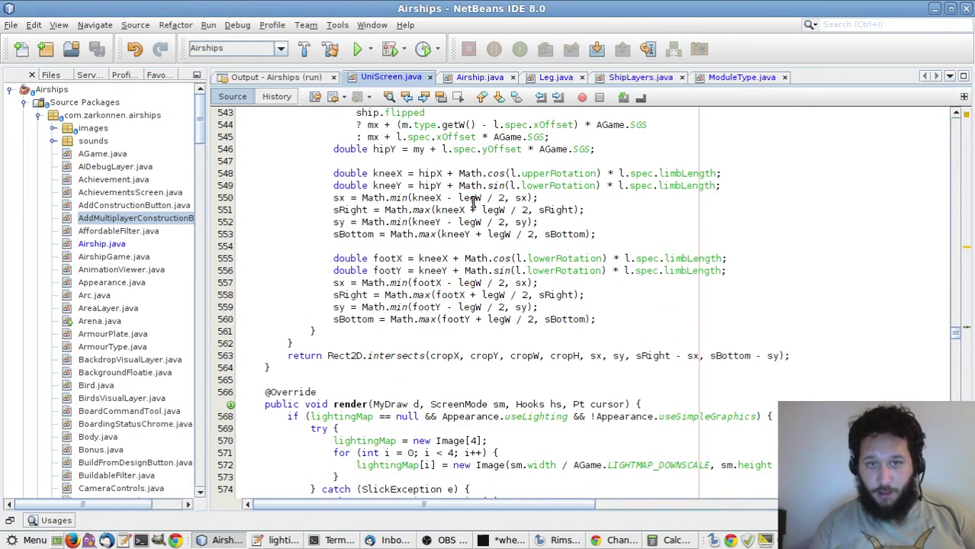
pyautogui.scroll(7, 474, 202)
pyautogui.scroll(-5, 473, 202)
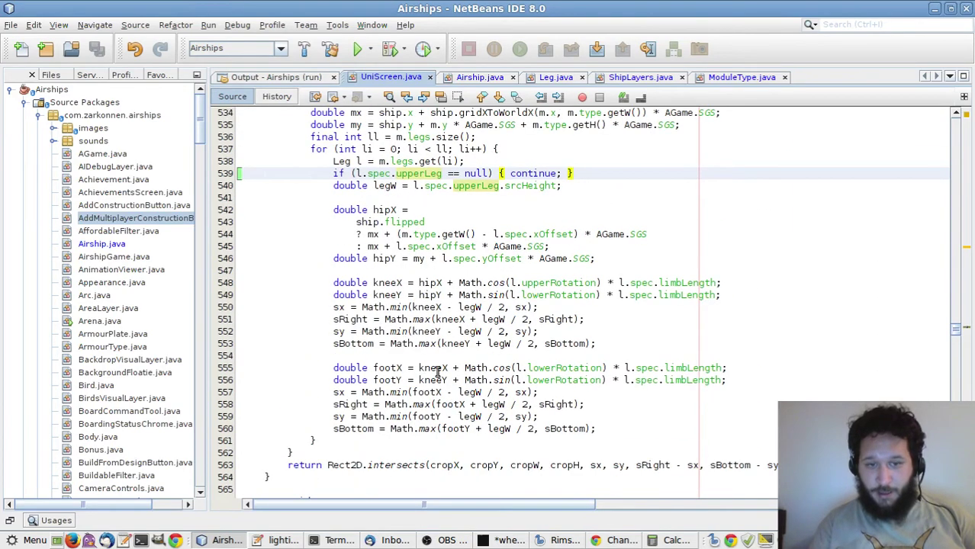
pyautogui.scroll(-1, 438, 372)
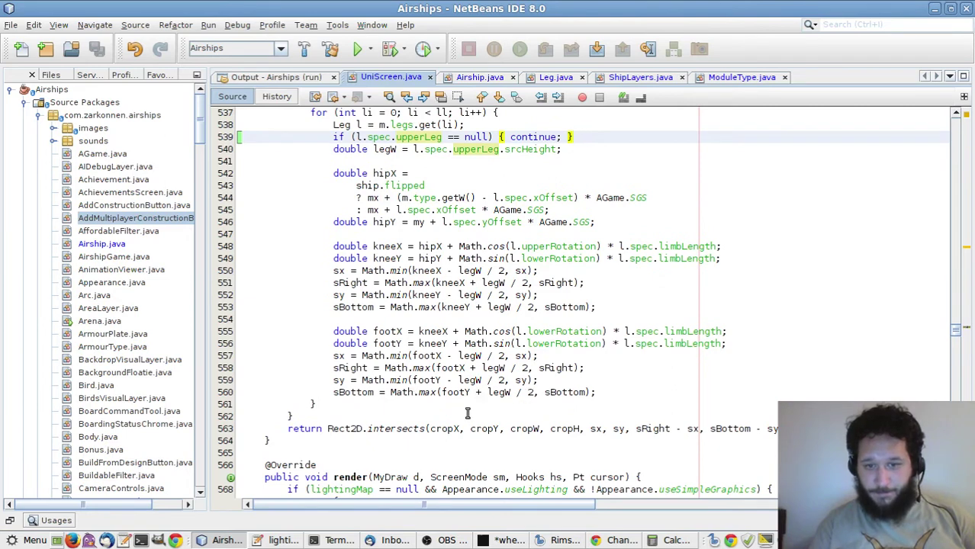
pyautogui.click(489, 392)
pyautogui.write('footH')
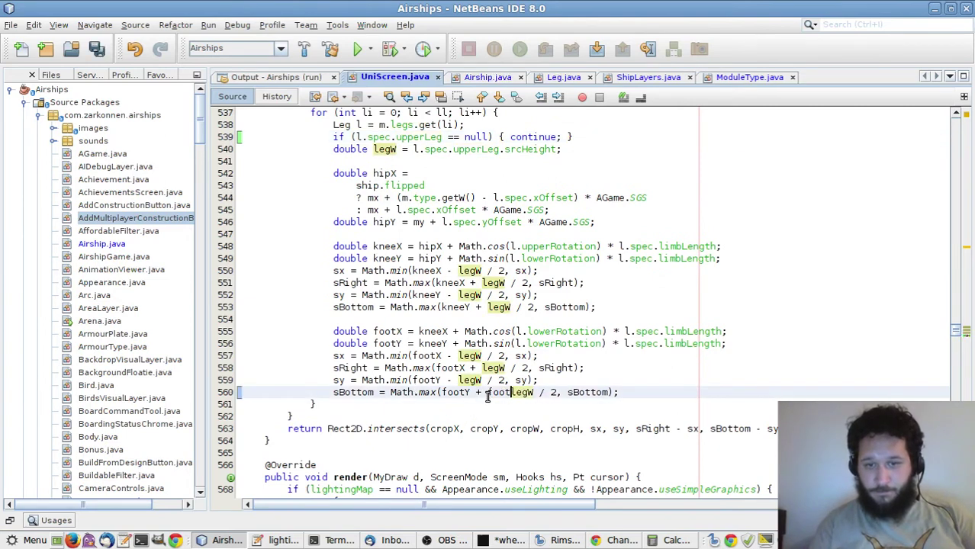
pyautogui.hotkey('ctrl', 'space')
pyautogui.press('BackSpace')
pyautogui.press('BackSpace')
pyautogui.press('BackSpace')
pyautogui.press('BackSpace')
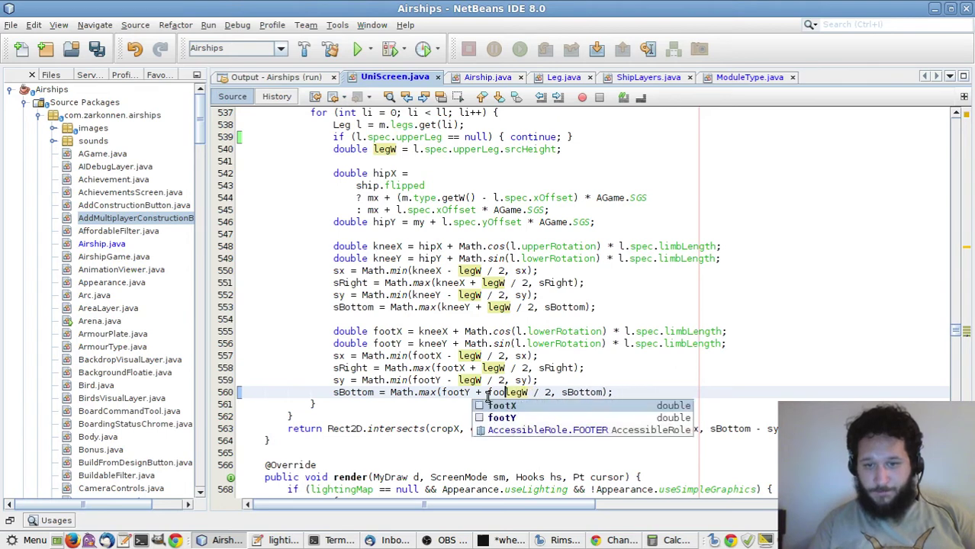
pyautogui.press('Escape')
pyautogui.write('.spec.foo')
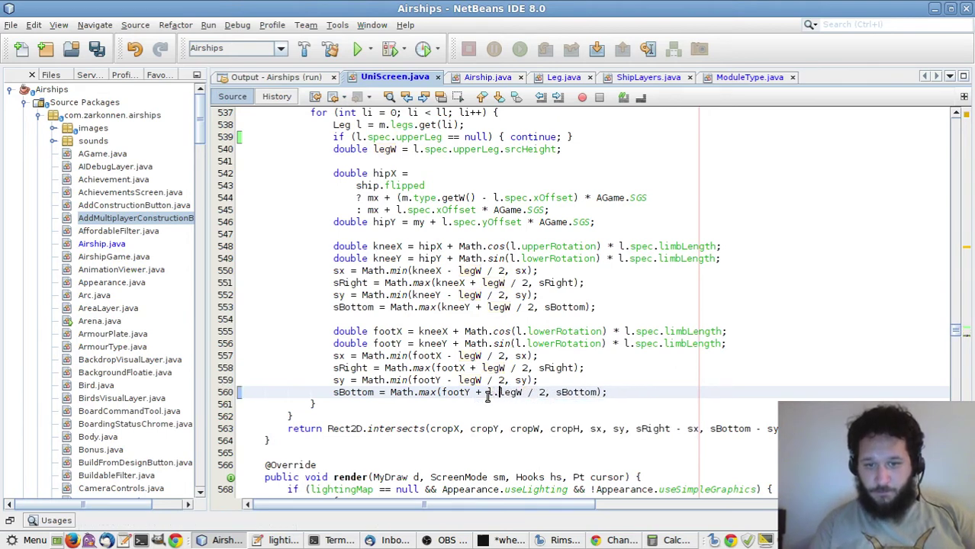
pyautogui.write('tH')
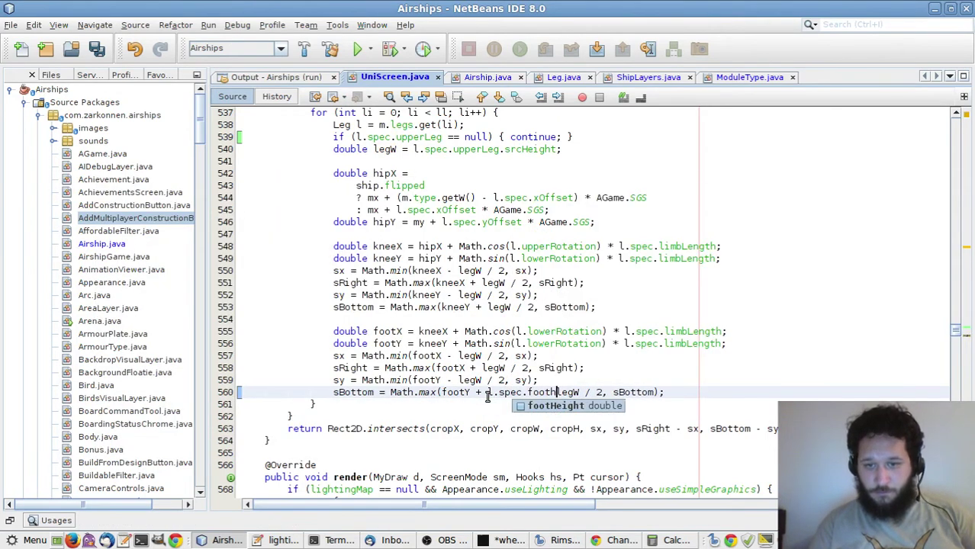
pyautogui.press('Return')
pyautogui.write('+')
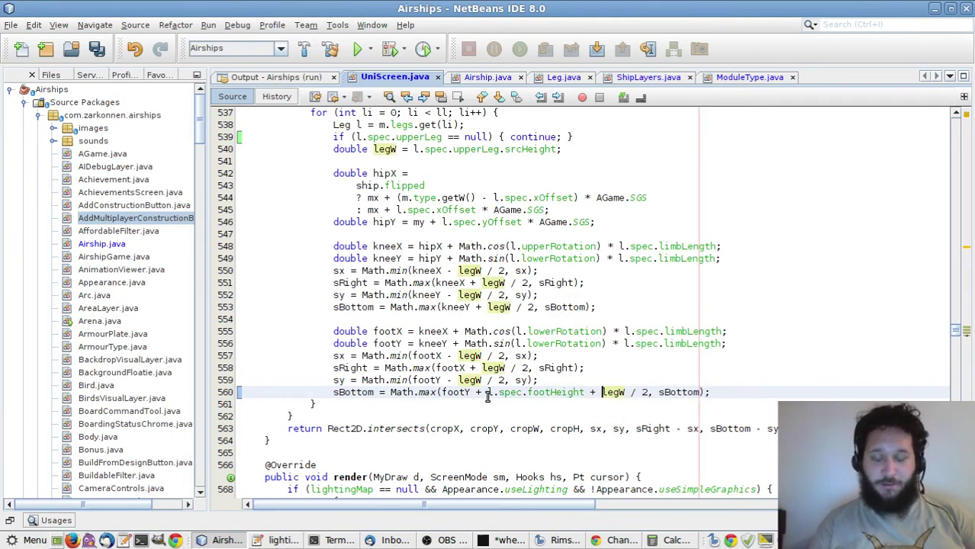
pyautogui.hotkey('ctrl', 's')
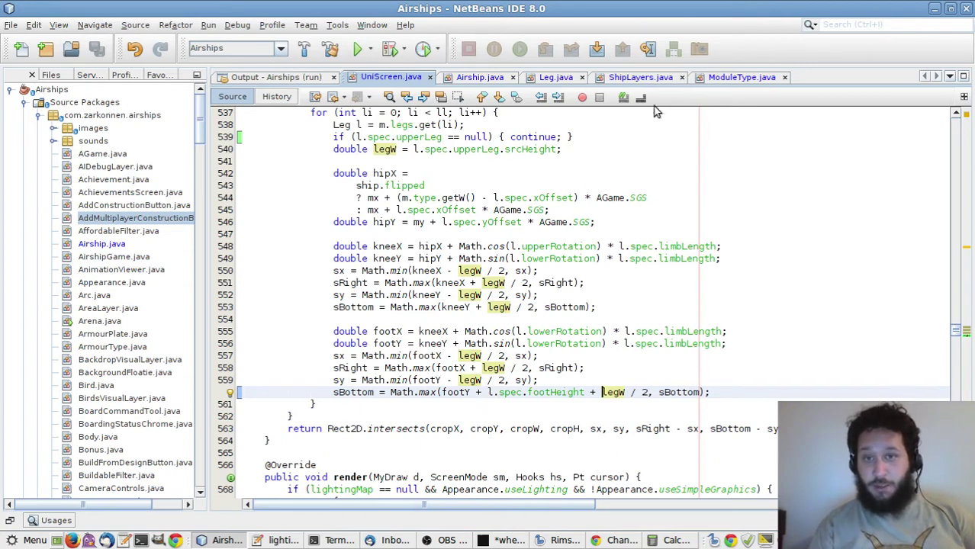
# Run Airships and add the Grasshopper landship to the left fleet in the combat setup
pyautogui.click(358, 48)
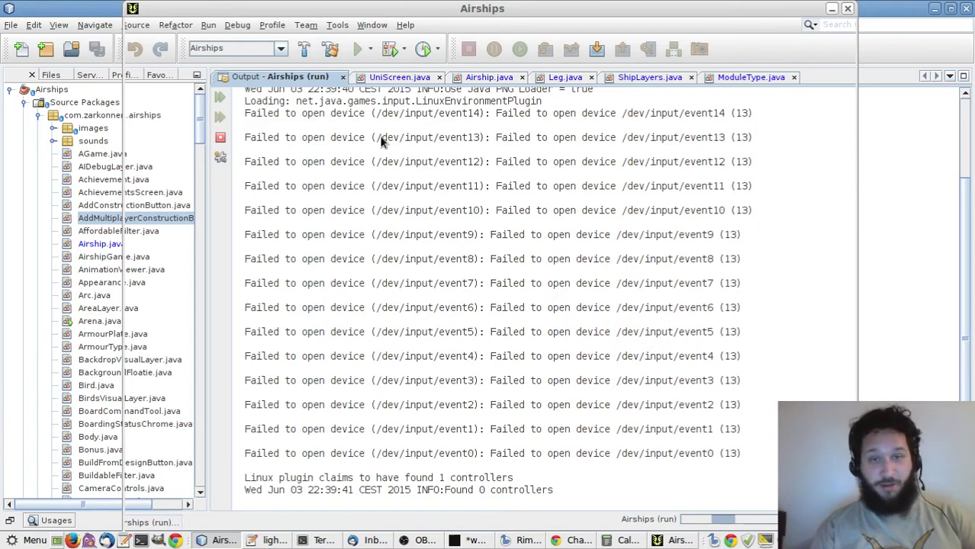
pyautogui.hotkey('alt', 'Tab')
pyautogui.press('Return')
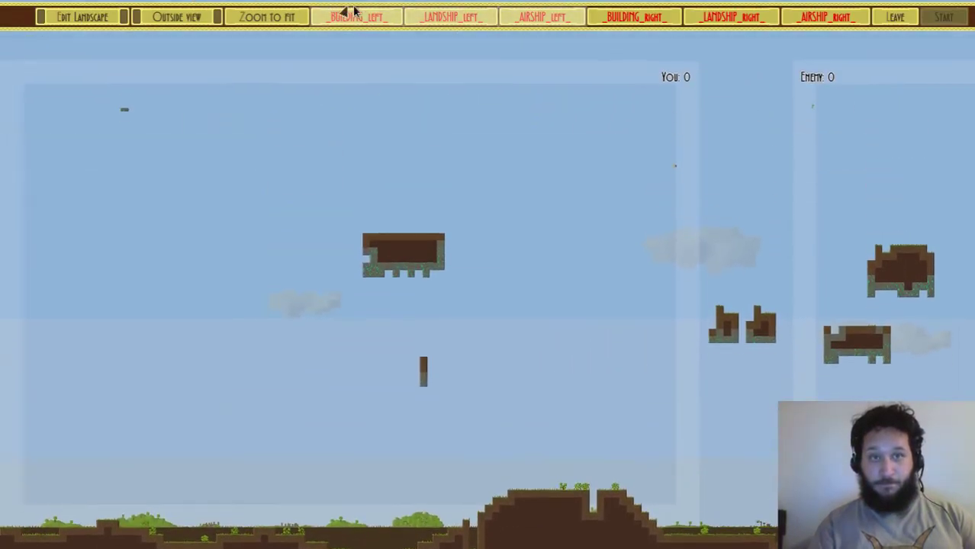
pyautogui.click(426, 14)
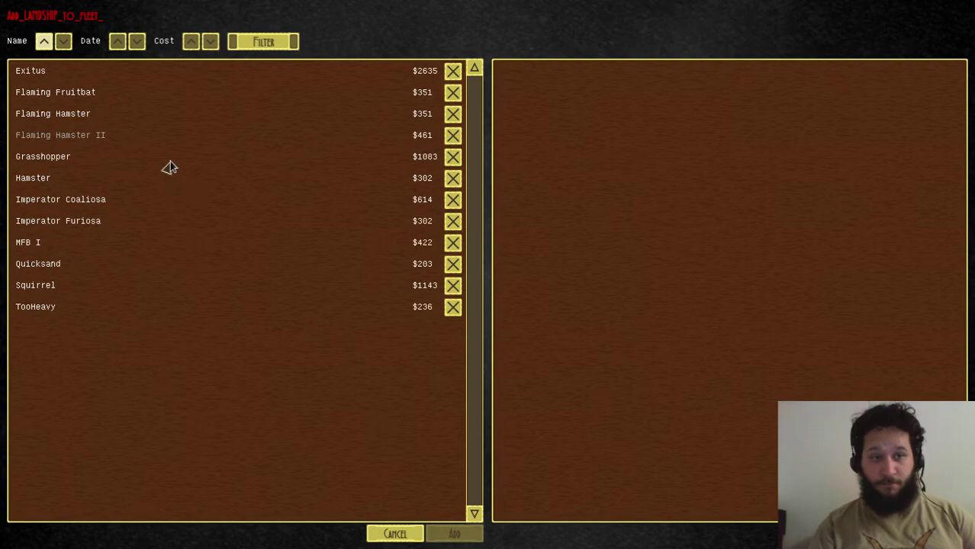
pyautogui.click(169, 166)
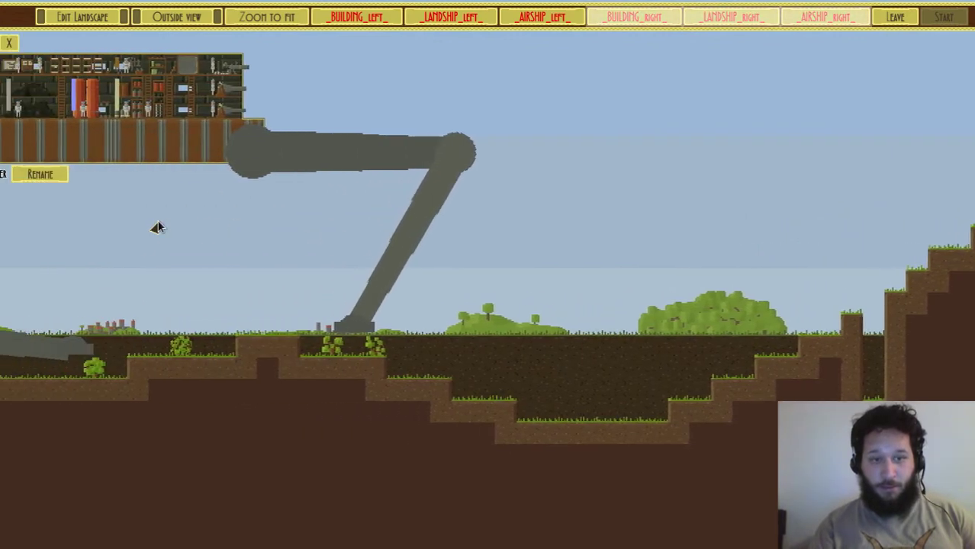
# Reposition the Grasshopper on the terrain, examine how its feet meet the lower legs and ground, and quit the game
pyautogui.click(268, 173)
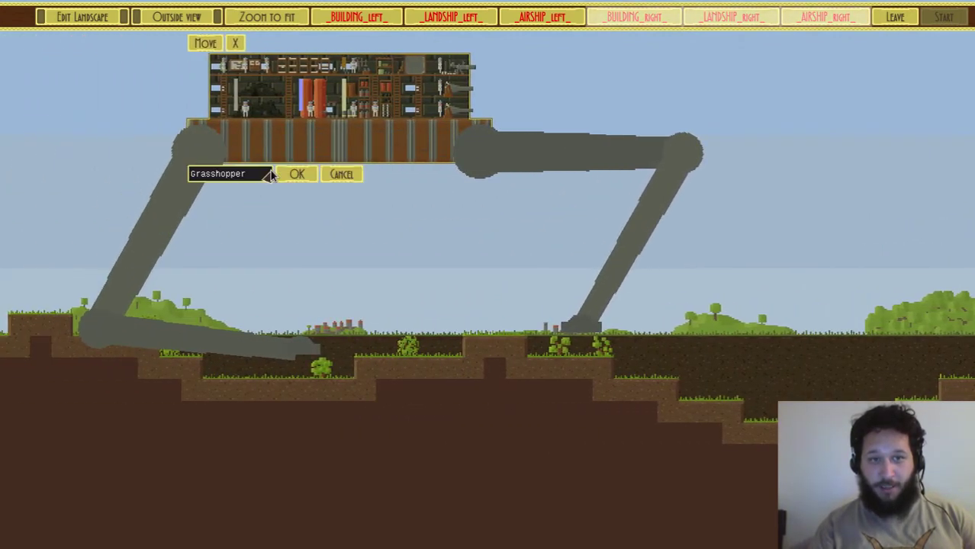
pyautogui.click(315, 178)
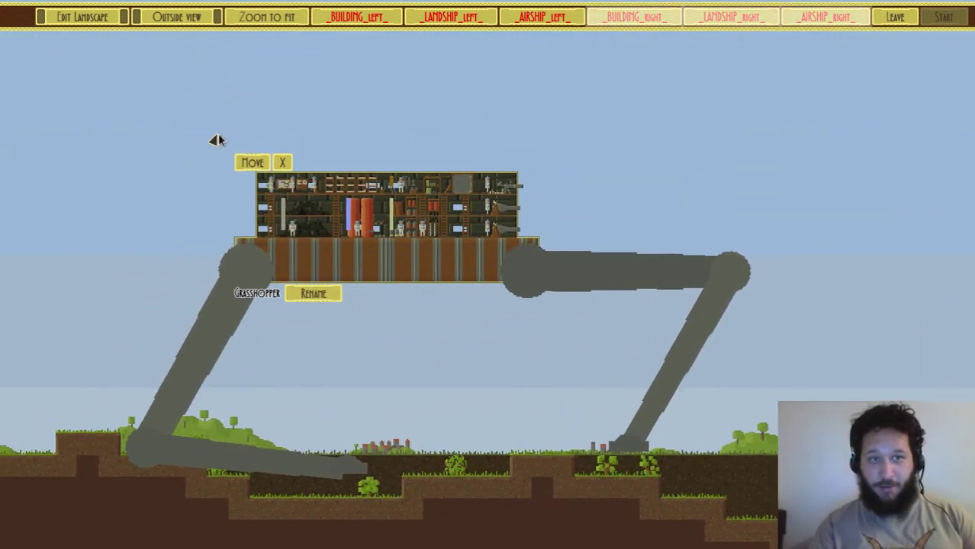
pyautogui.click(238, 160)
pyautogui.click(210, 154)
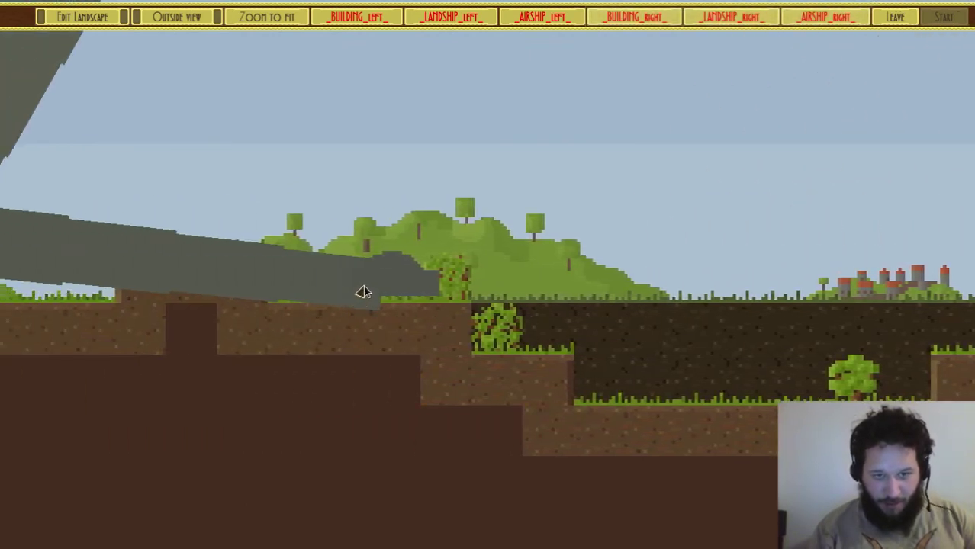
pyautogui.press('Escape')
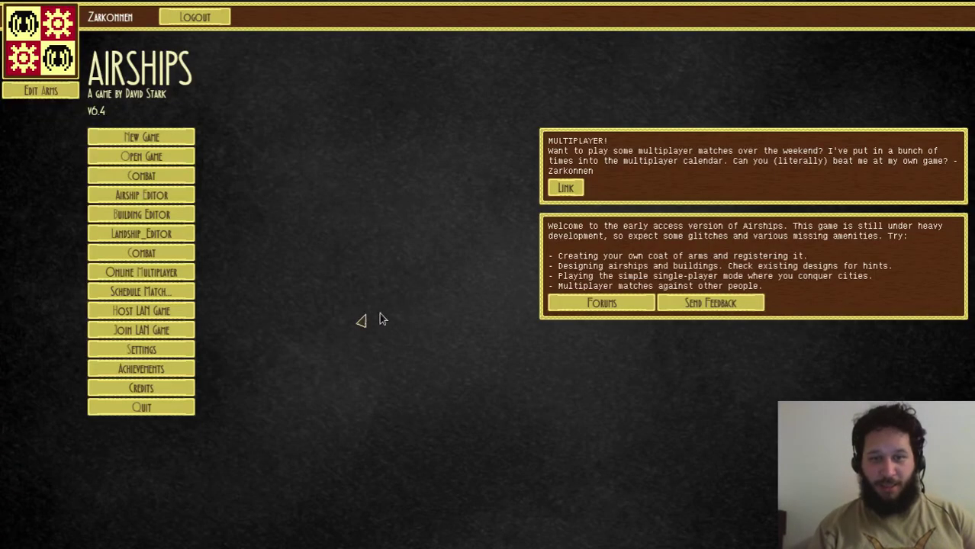
pyautogui.press('Escape')
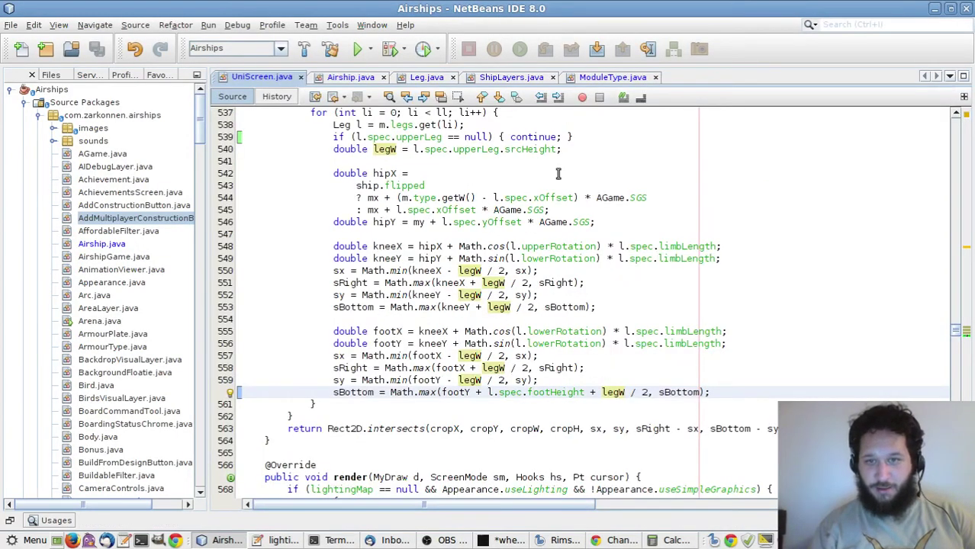
# In ModuleType.java, set the foot height to 7 in all four Large Legs Leg.Spec entries and save the file
pyautogui.click(591, 79)
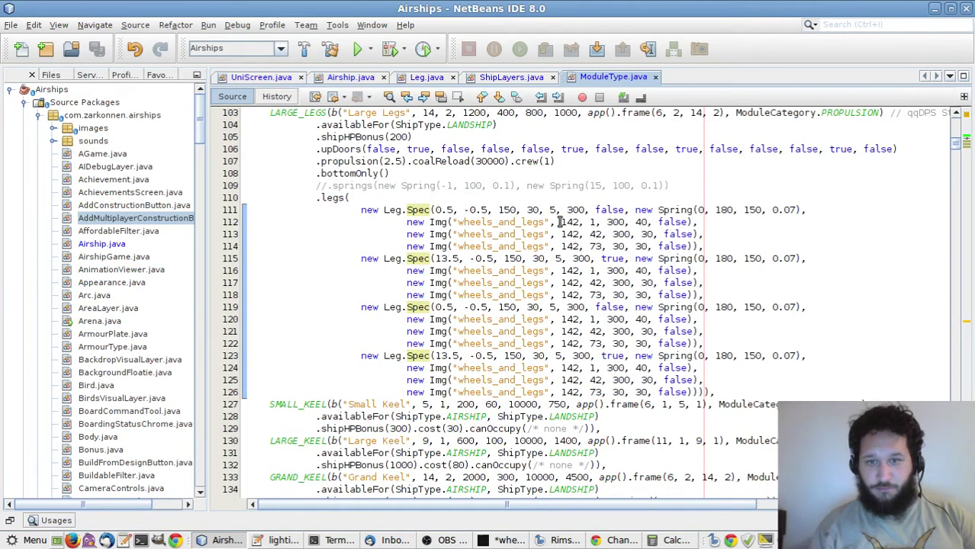
pyautogui.doubleClick(553, 210)
pyautogui.write('7')
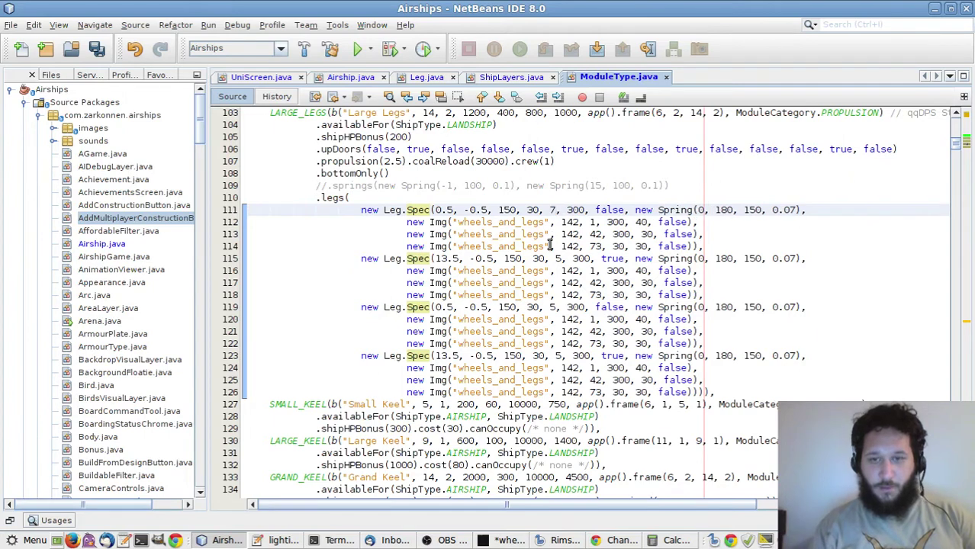
pyautogui.doubleClick(557, 260)
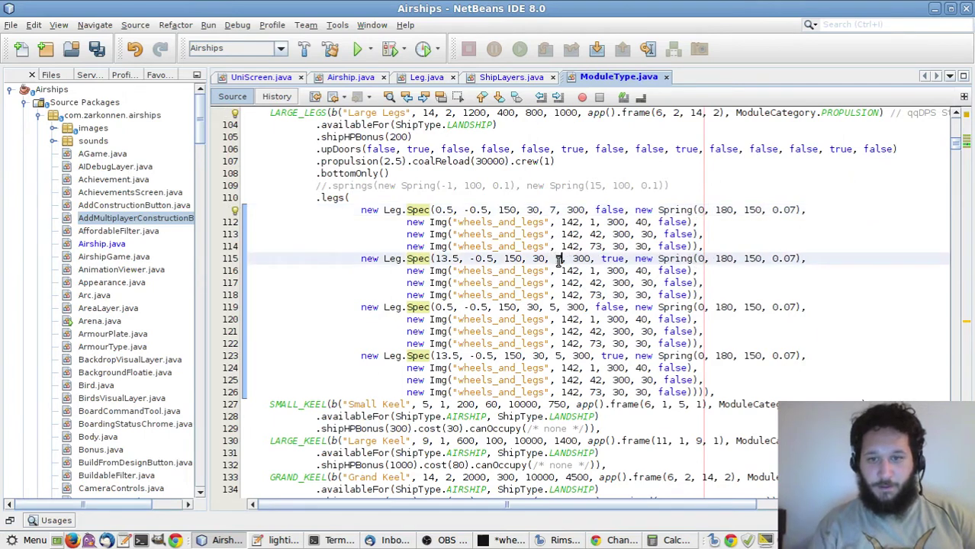
pyautogui.doubleClick(554, 306)
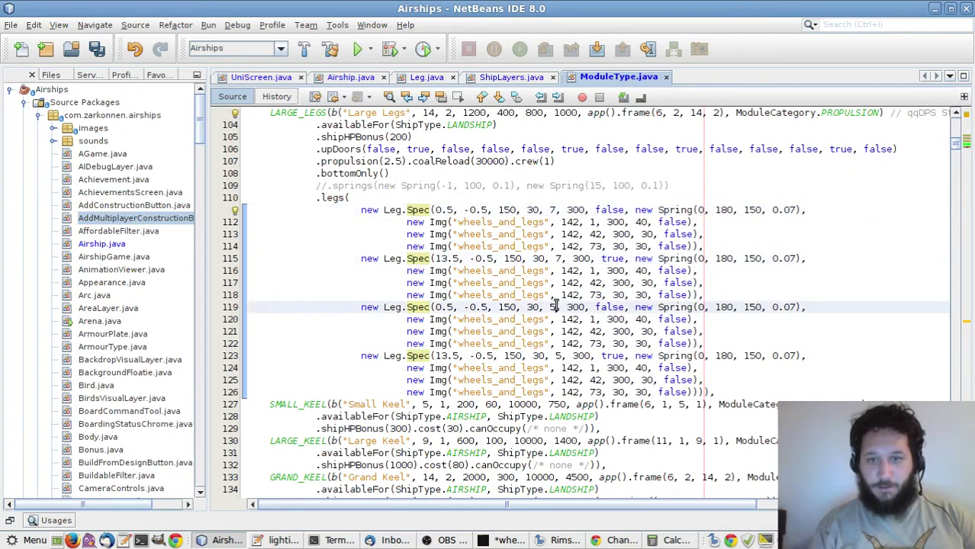
pyautogui.write('7')
pyautogui.doubleClick(558, 356)
pyautogui.write('7')
pyautogui.hotkey('ctrl', 's')
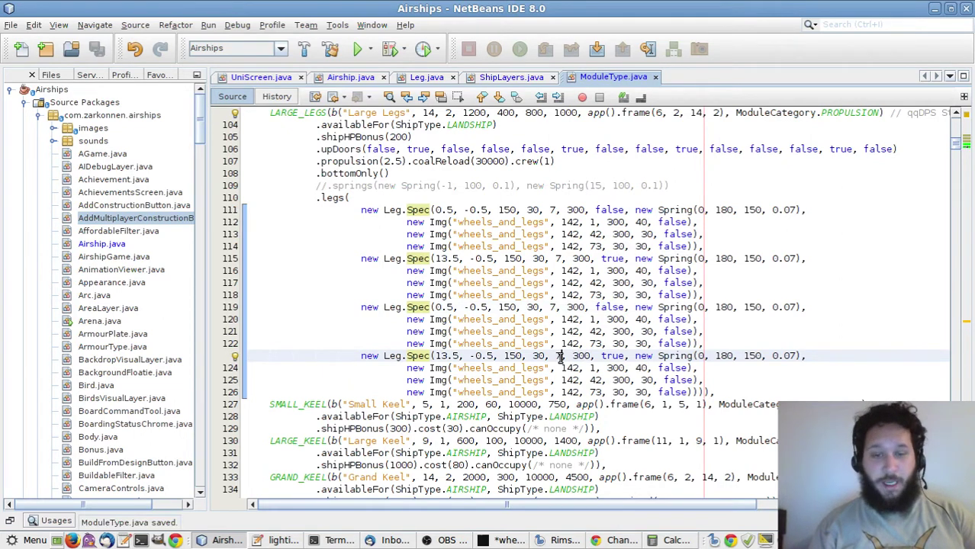
# Switch to GIMP, erase the lower leg sprite's end strip from X 436 onward on the spritesheet layer, and save the image
pyautogui.hotkey('alt', 'Tab')
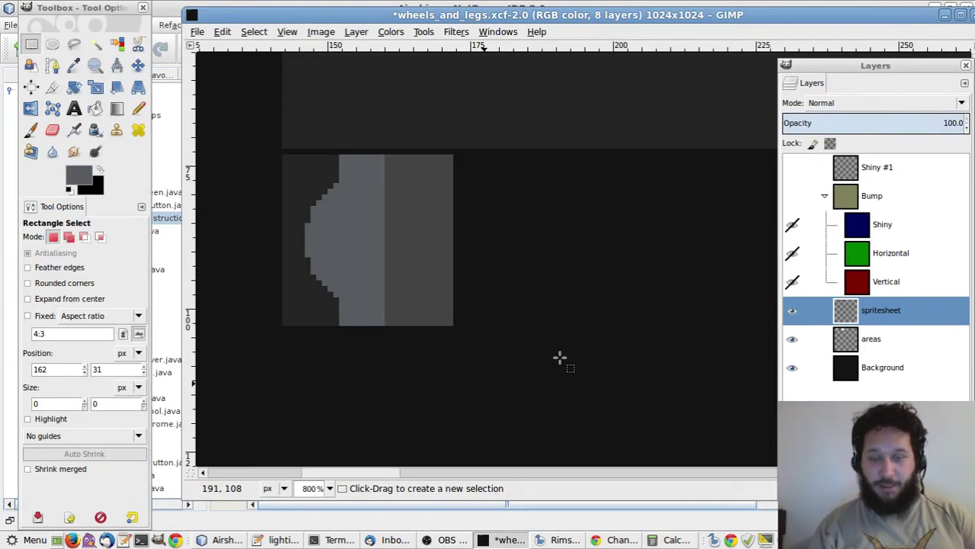
pyautogui.moveTo(394, 474); pyautogui.dragTo(600, 465)
pyautogui.scroll(3, 534, 362)
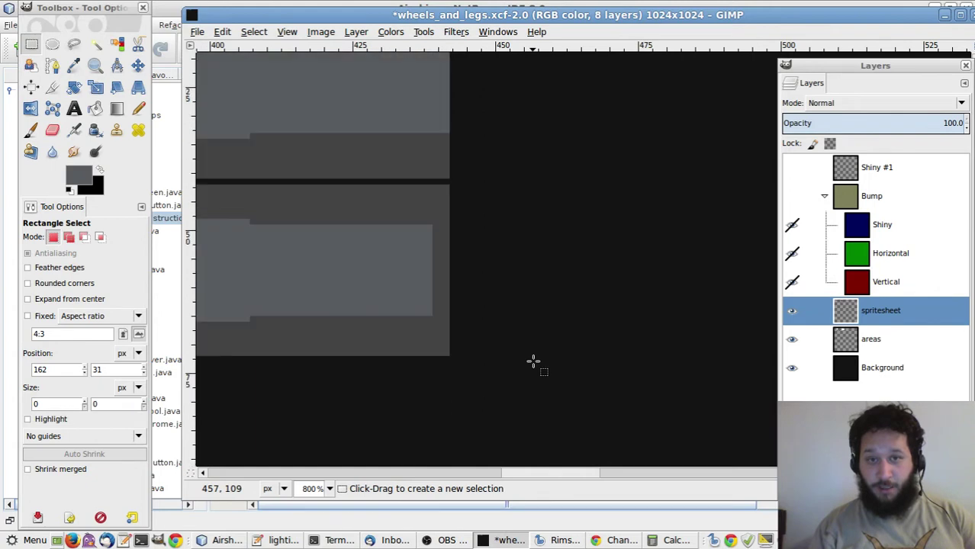
pyautogui.moveTo(466, 214); pyautogui.dragTo(421, 322)
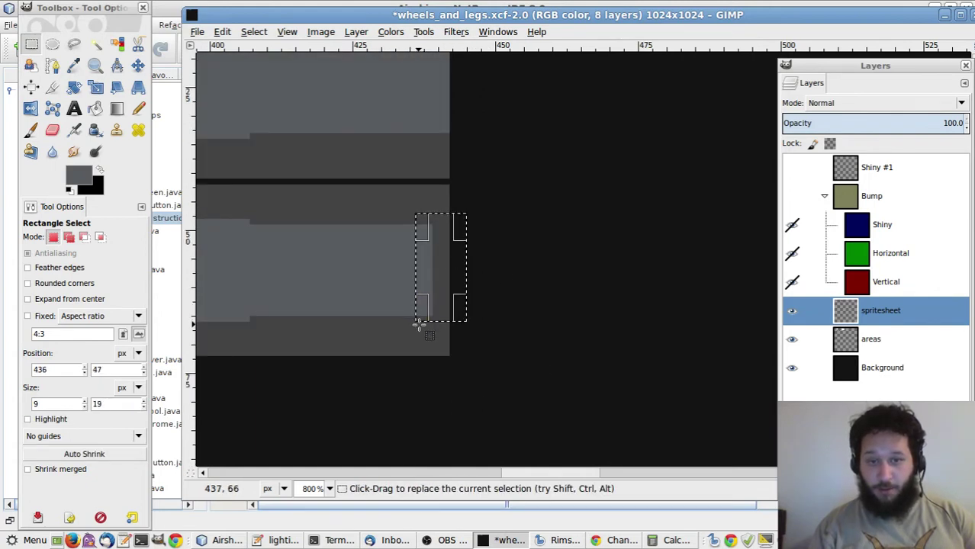
pyautogui.click(573, 375)
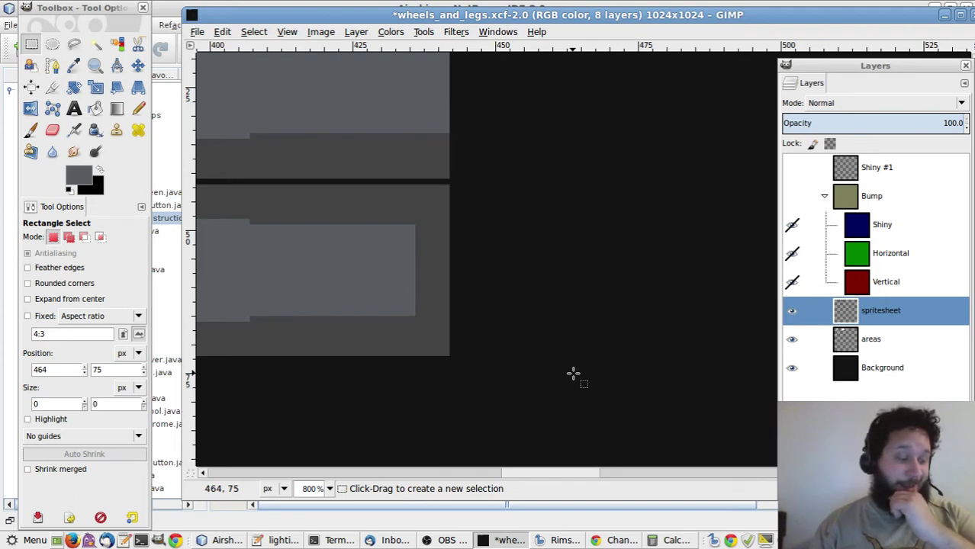
pyautogui.hotkey('ctrl', 's')
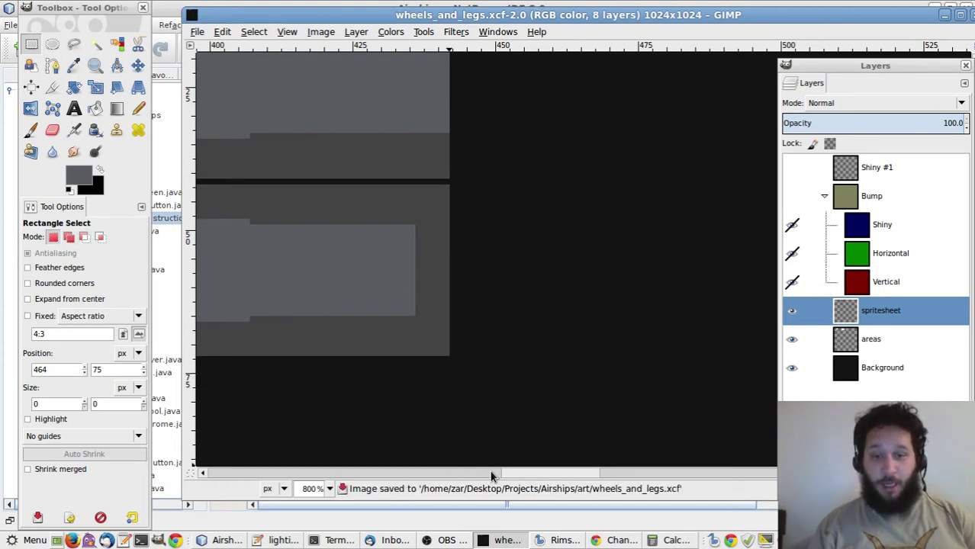
# Erase the old foot shape below the leg sprites from the spritesheet layer, then clear the selection
pyautogui.moveTo(492, 476); pyautogui.dragTo(296, 454)
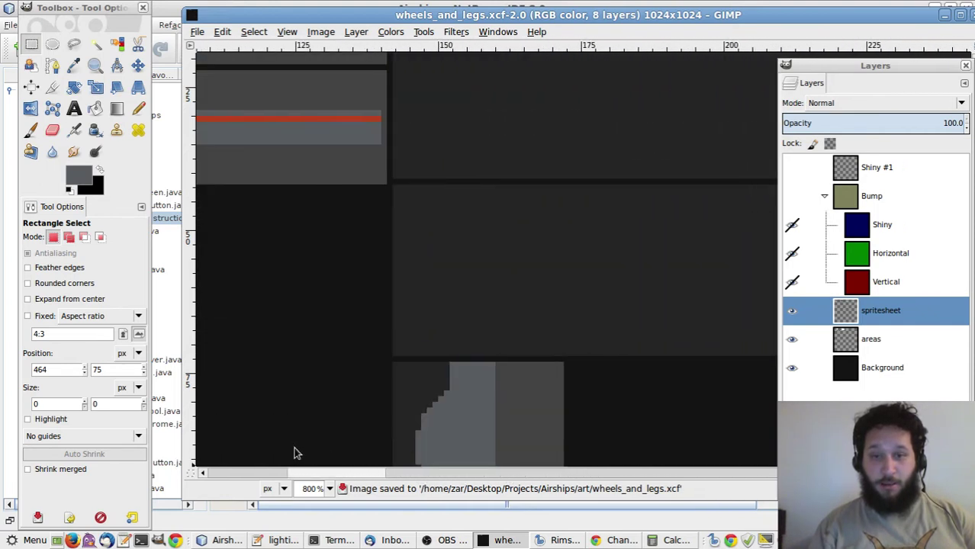
pyautogui.scroll(-3, 473, 337)
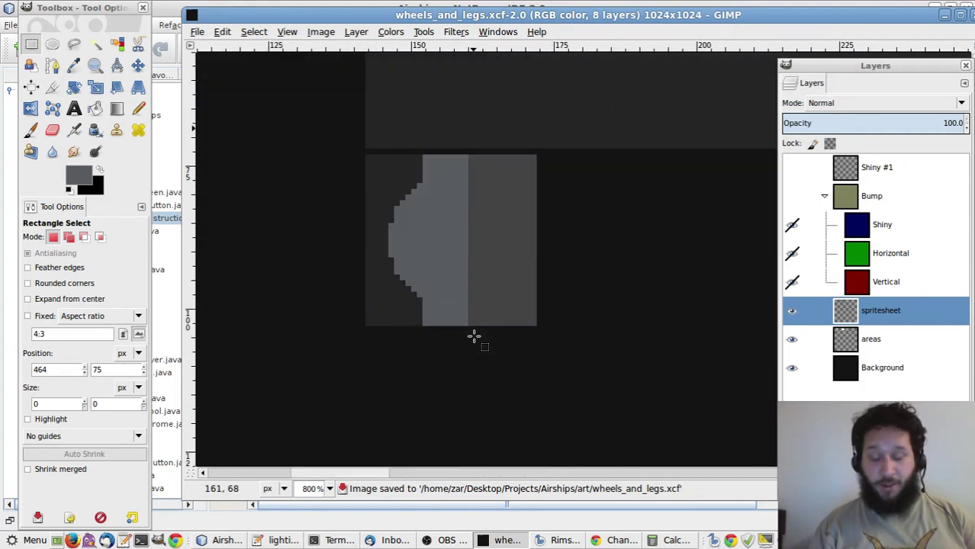
pyautogui.scroll(3, 474, 337)
pyautogui.scroll(-3, 474, 336)
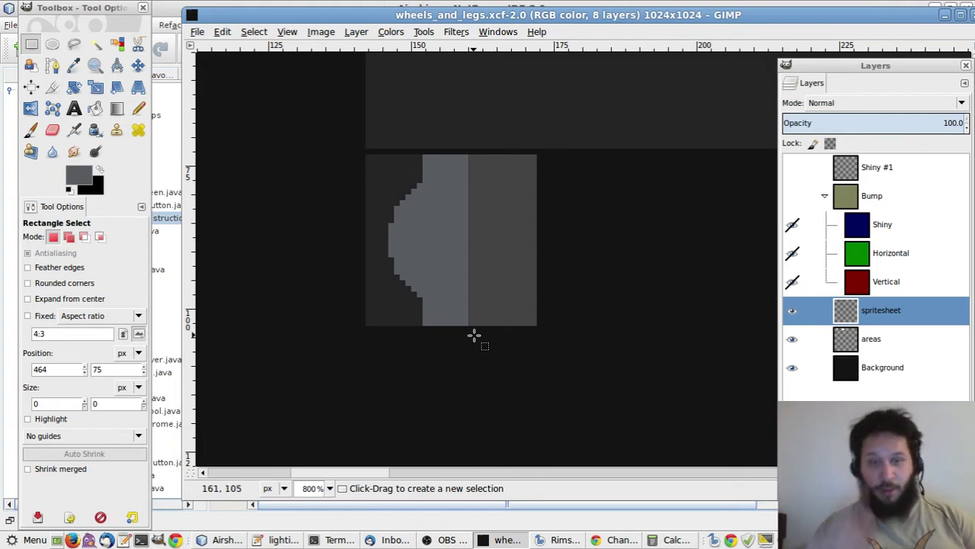
pyautogui.moveTo(513, 348); pyautogui.dragTo(348, 155)
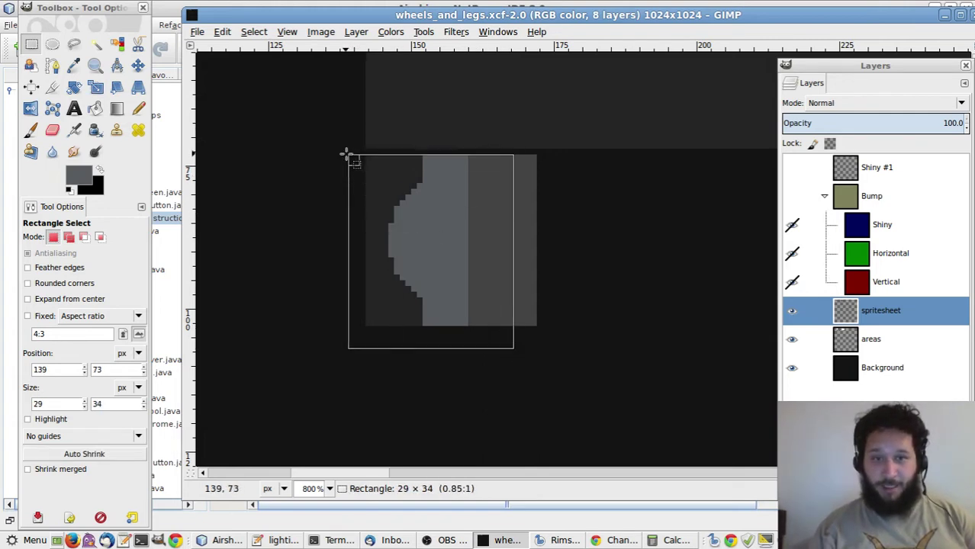
pyautogui.click(280, 236)
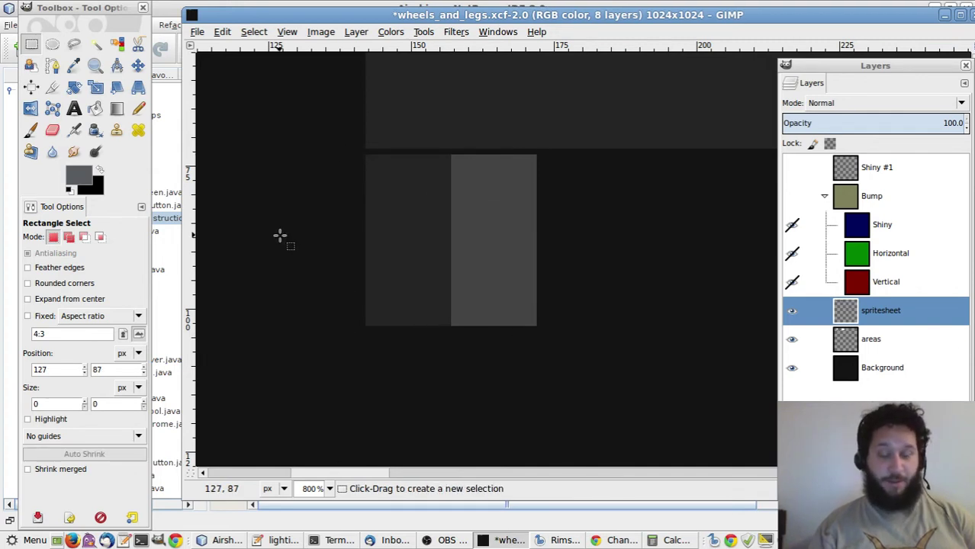
pyautogui.press('e')
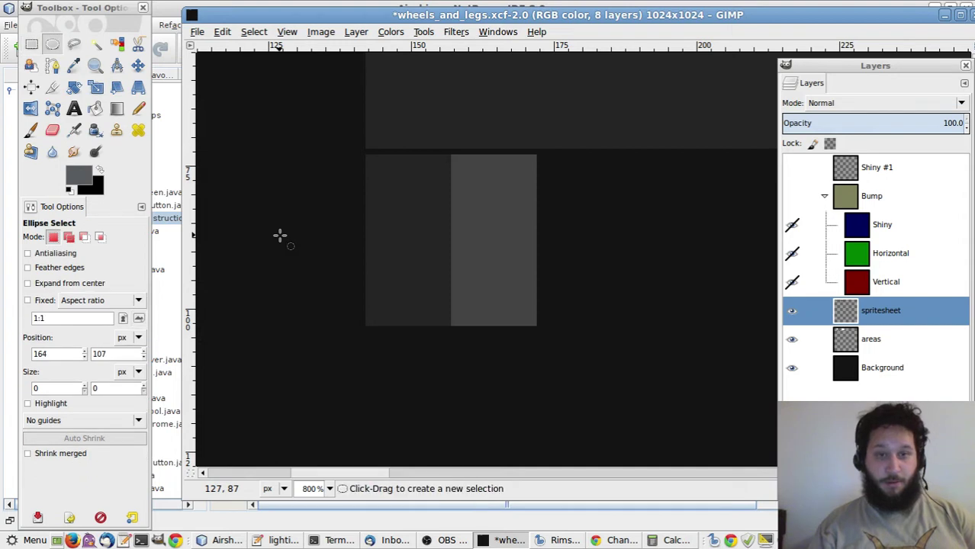
pyautogui.moveTo(394, 183); pyautogui.dragTo(527, 320)
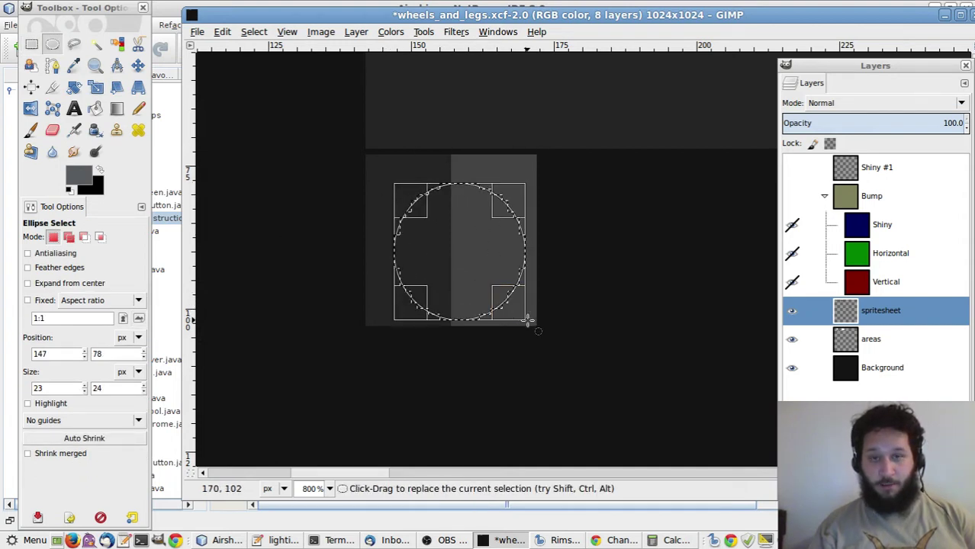
pyautogui.click(579, 347)
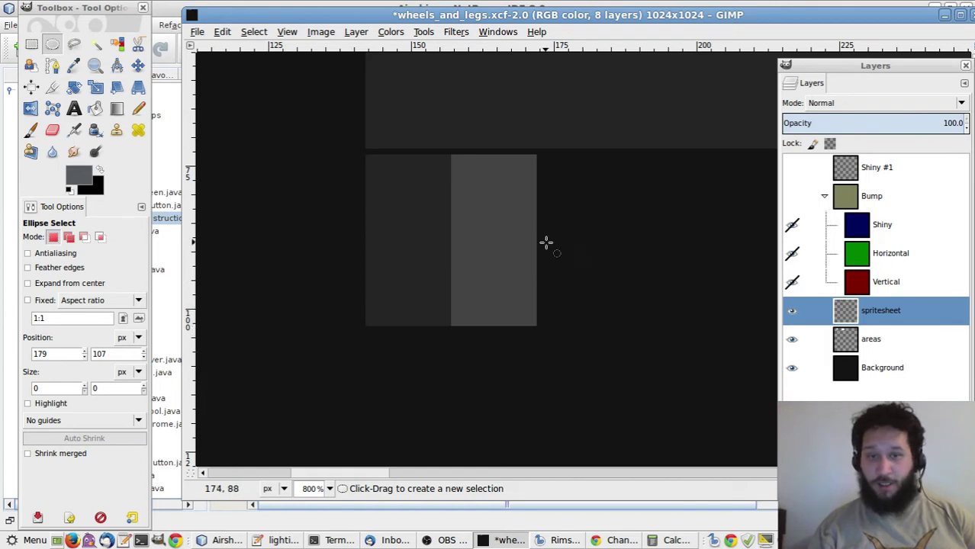
# On the areas layer, widen the foot's dark area to 20 × 30 px using the sampled area grey
pyautogui.click(869, 342)
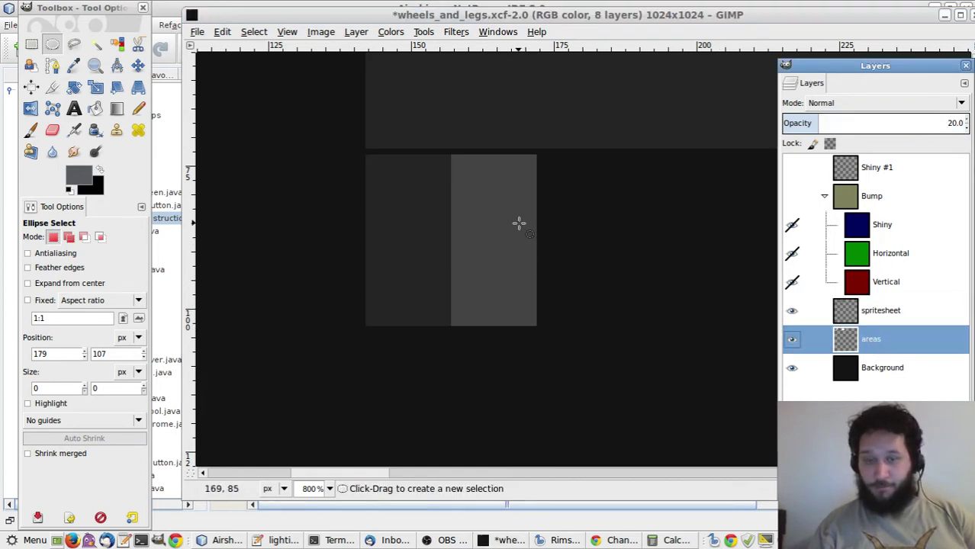
pyautogui.press('o')
pyautogui.press('r')
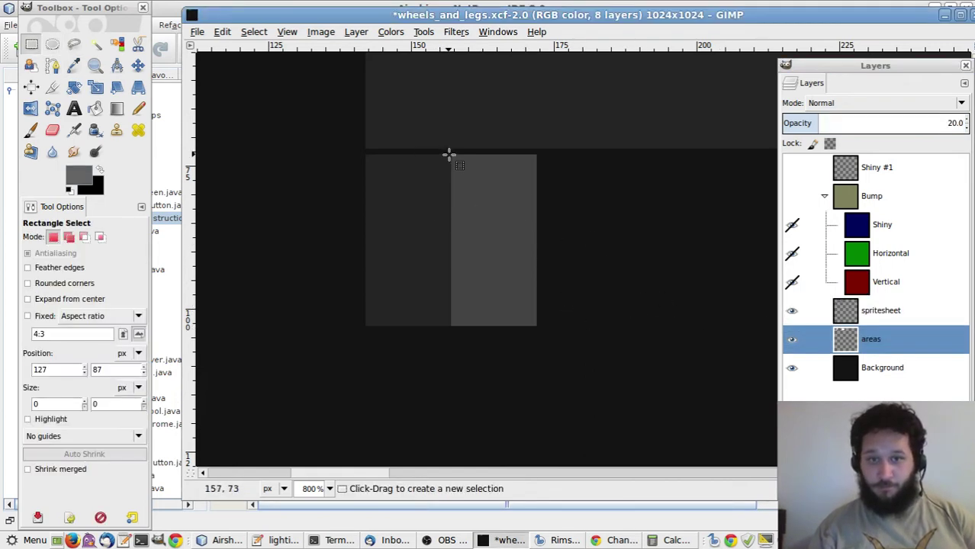
pyautogui.moveTo(366, 154); pyautogui.dragTo(477, 327)
pyautogui.press('Delete')
pyautogui.click(524, 330)
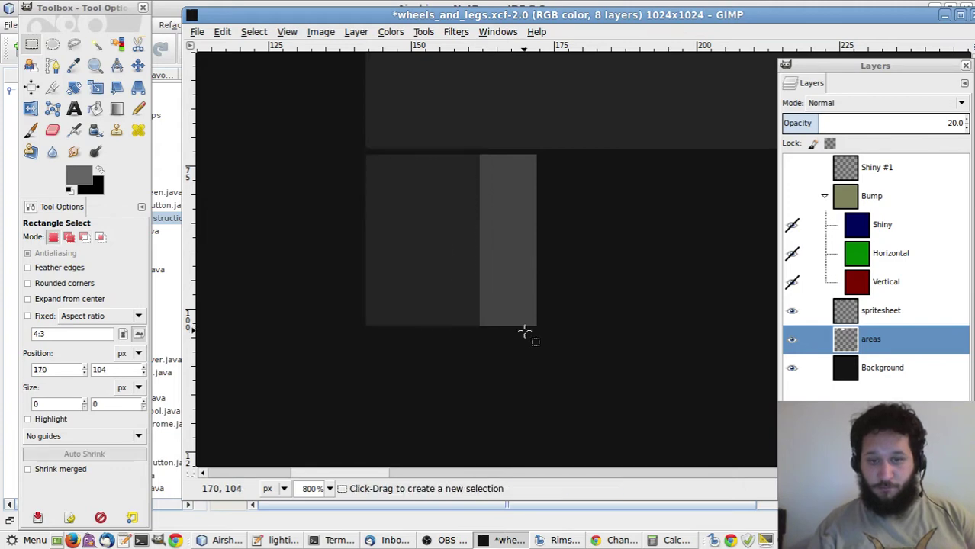
# Sample white from the foot's light area and fill a rectangle about 19 × 30 px beside the dark area
pyautogui.press('o')
pyautogui.click(528, 281)
pyautogui.press('r')
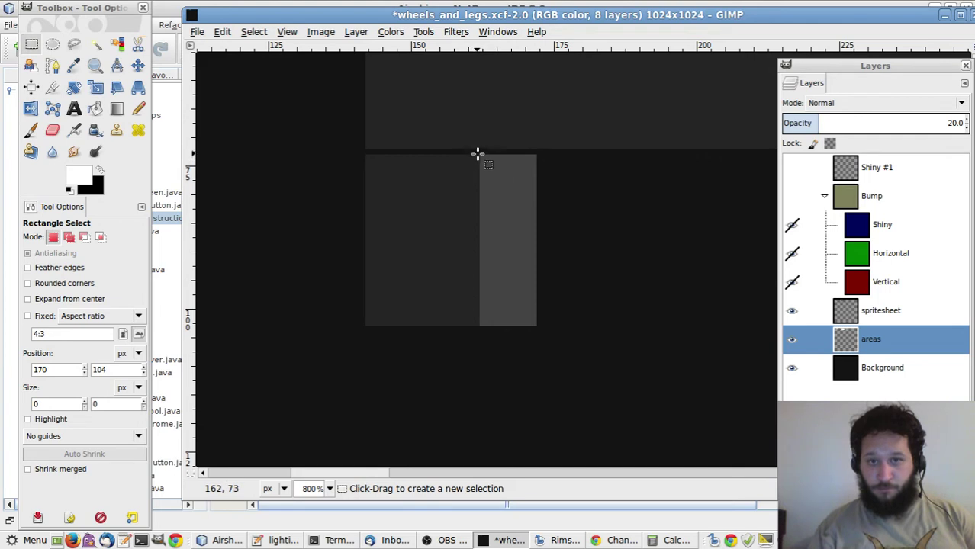
pyautogui.moveTo(477, 155); pyautogui.dragTo(588, 324)
pyautogui.hotkey('ctrl', ',')
pyautogui.click(625, 378)
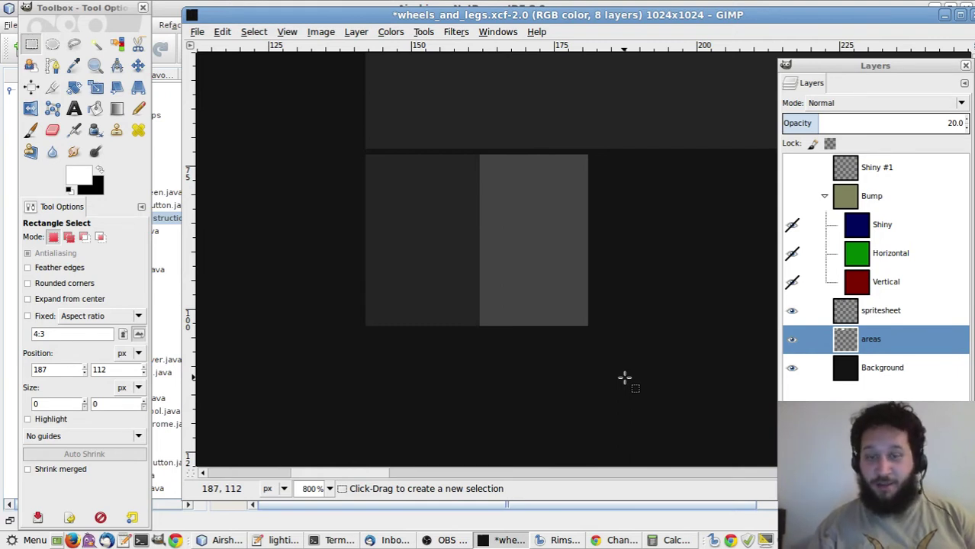
# Make the spritesheet layer active and sample the leg sprite's grey as the foreground colour
pyautogui.press('o')
pyautogui.moveTo(358, 477); pyautogui.dragTo(470, 475)
pyautogui.scroll(5, 584, 377)
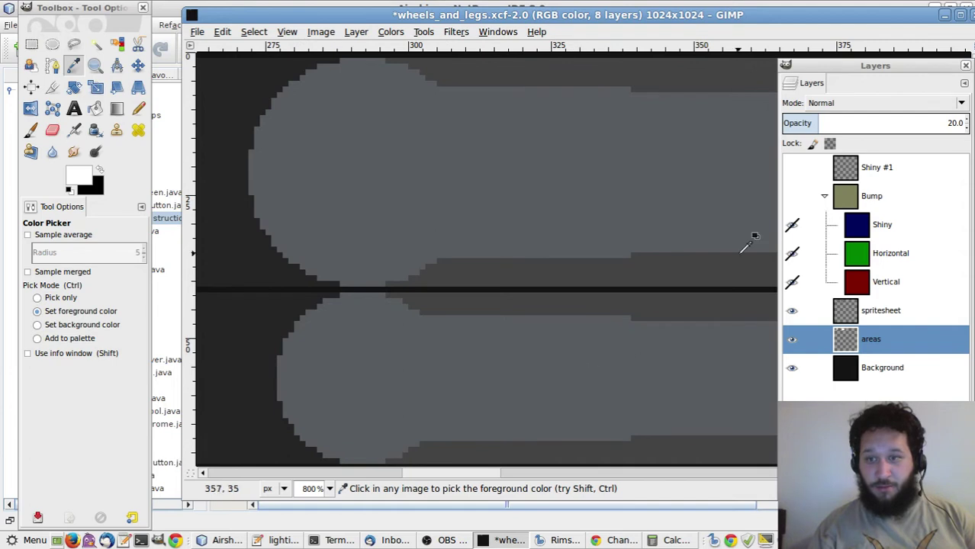
pyautogui.click(881, 311)
pyautogui.click(710, 344)
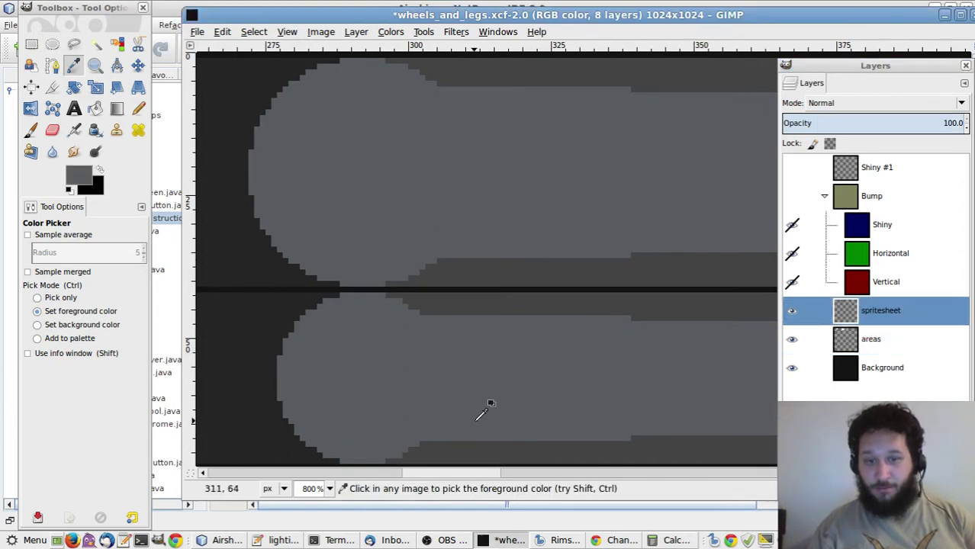
# Size a 24 × 24 px elliptical selection around the lower leg's end and move it onto the foot area at 150, 76
pyautogui.scroll(-3, 469, 401)
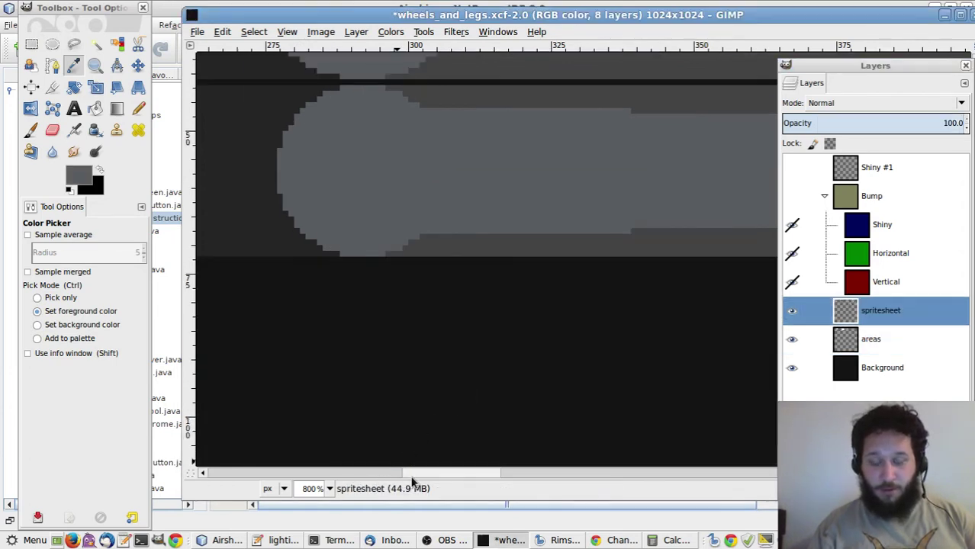
pyautogui.moveTo(412, 479); pyautogui.dragTo(332, 473)
pyautogui.scroll(-3, 409, 327)
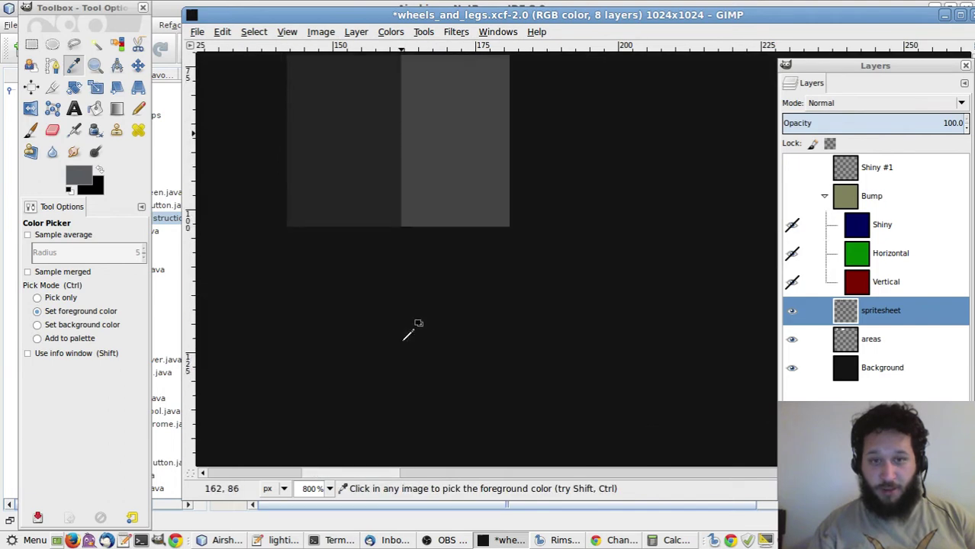
pyautogui.scroll(2, 409, 327)
pyautogui.press('e')
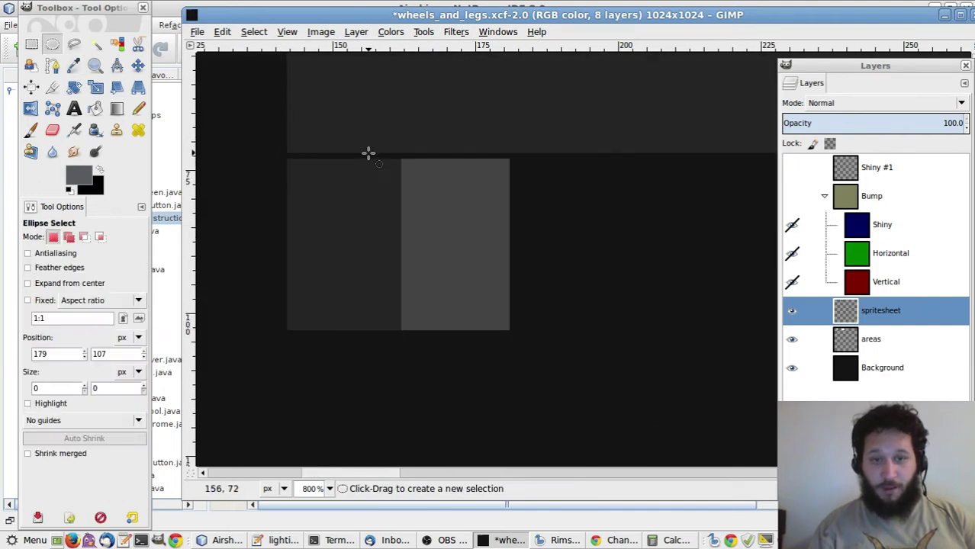
pyautogui.moveTo(357, 474); pyautogui.dragTo(551, 441)
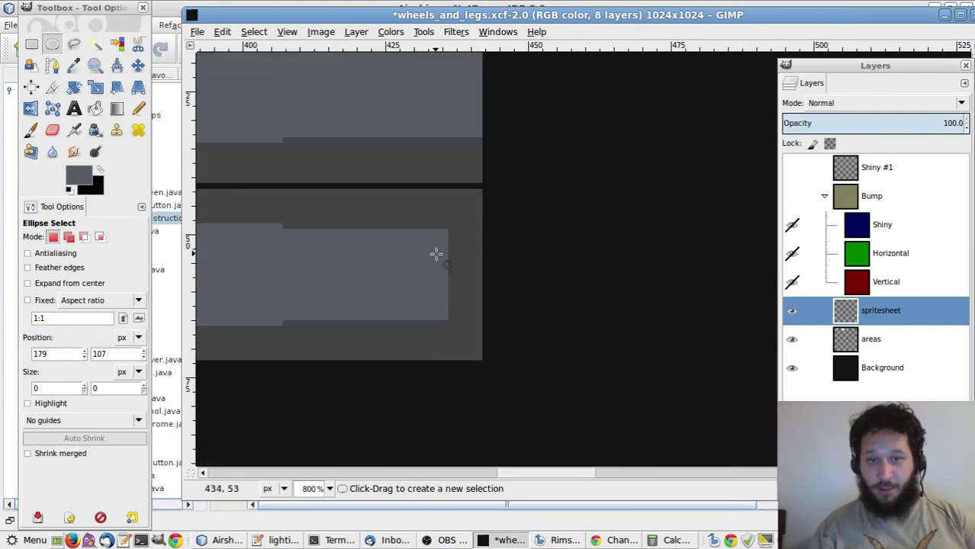
pyautogui.moveTo(392, 207); pyautogui.dragTo(526, 340)
pyautogui.moveTo(468, 279); pyautogui.dragTo(650, 166)
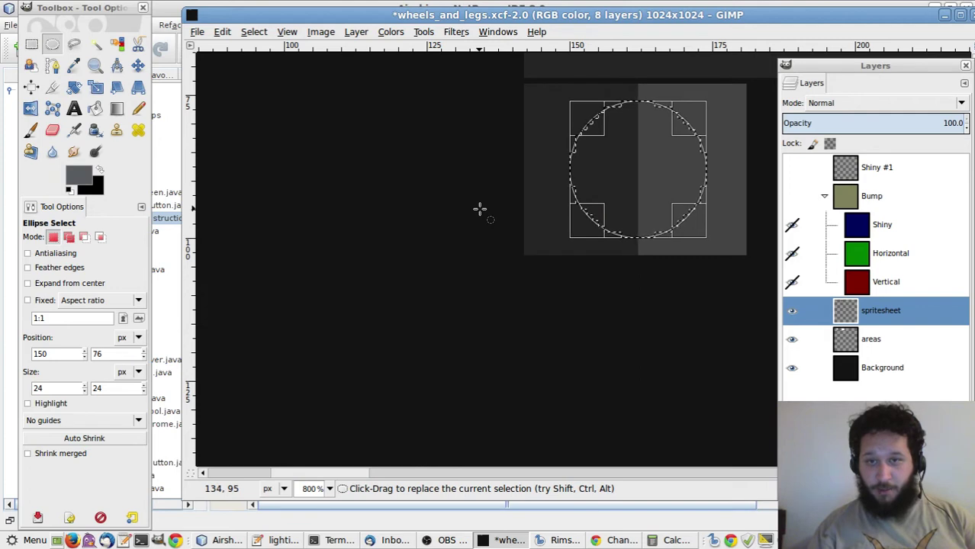
# Shift the circular selection to 143, 76, fill it with the leg grey, and keep it selected with the Rectangle Select tool active
pyautogui.press('Left')
pyautogui.press('Left')
pyautogui.press('Left')
pyautogui.press('Left')
pyautogui.press('Left')
pyautogui.press('Left')
pyautogui.press('Left')
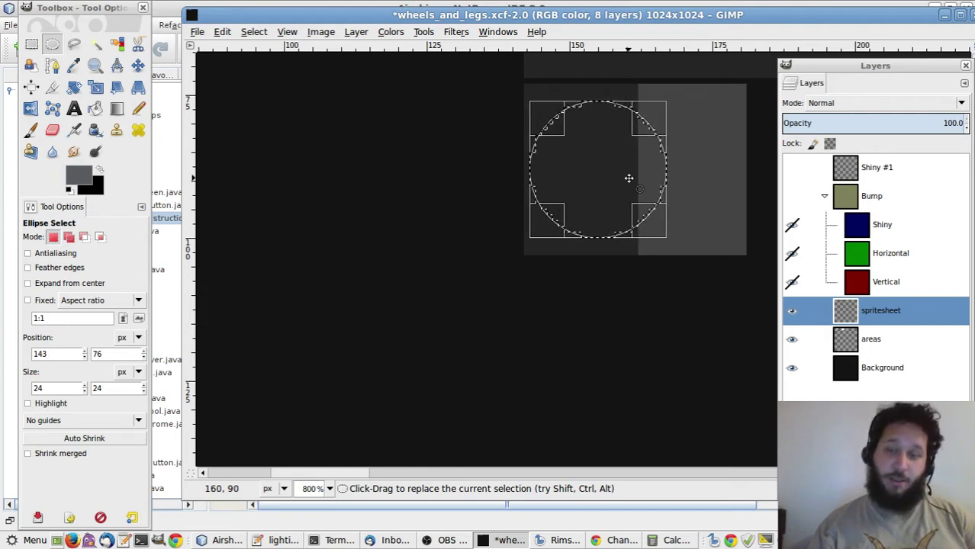
pyautogui.hotkey('ctrl', ',')
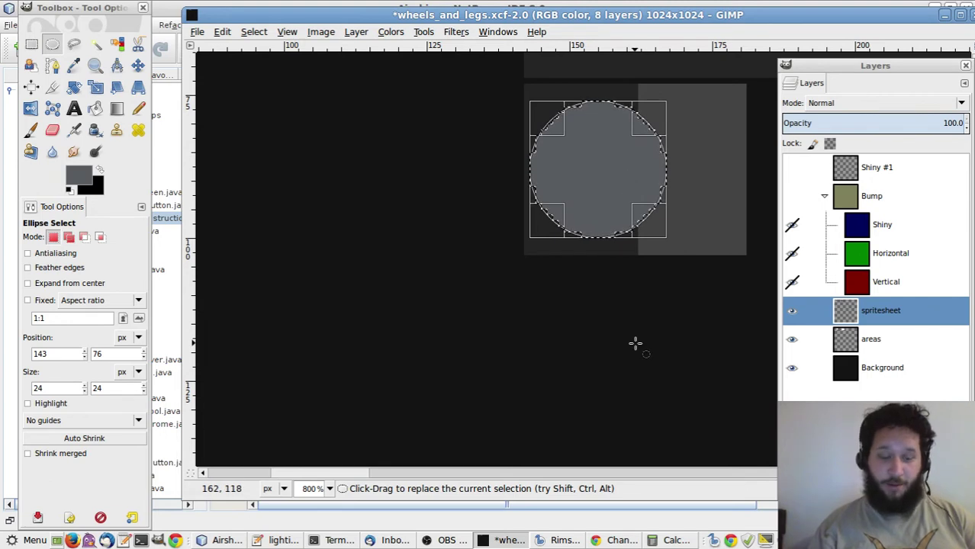
pyautogui.press('r')
pyautogui.click(635, 344)
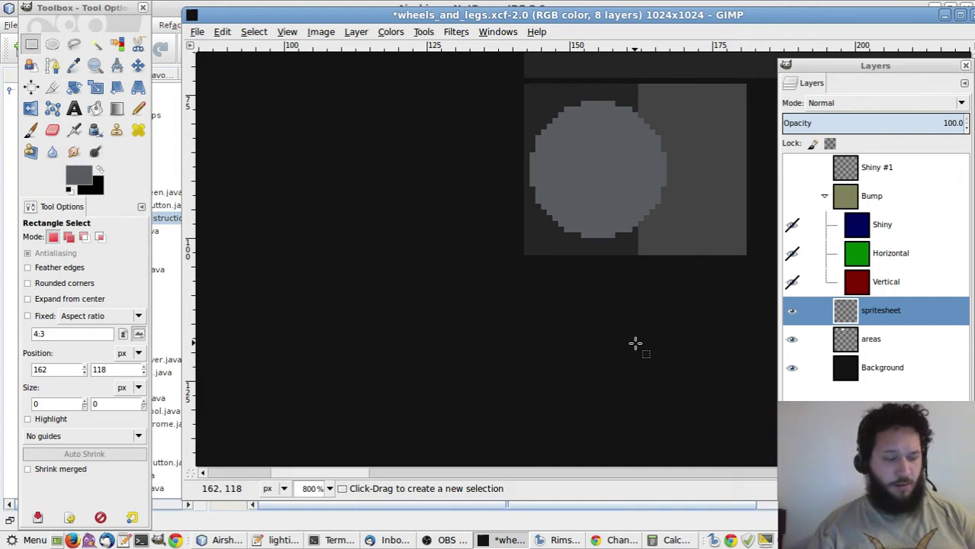
pyautogui.hotkey('ctrl', 'z')
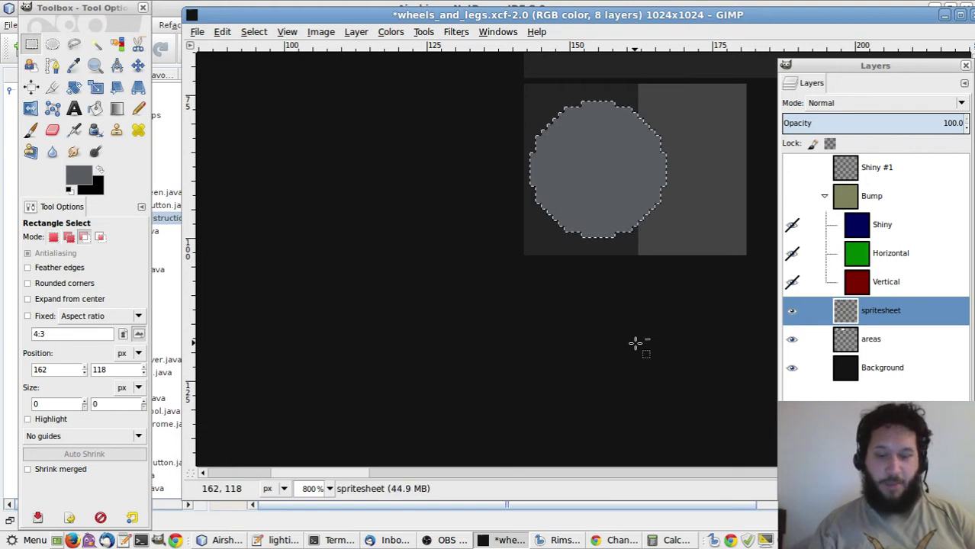
# Replace the grey circle on the spritesheet layer with a 24 × 24 px circle at 150, 76, filled with the same grey
pyautogui.hotkey('ctrl', 'x')
pyautogui.hotkey('ctrl', 'shift', 'a')
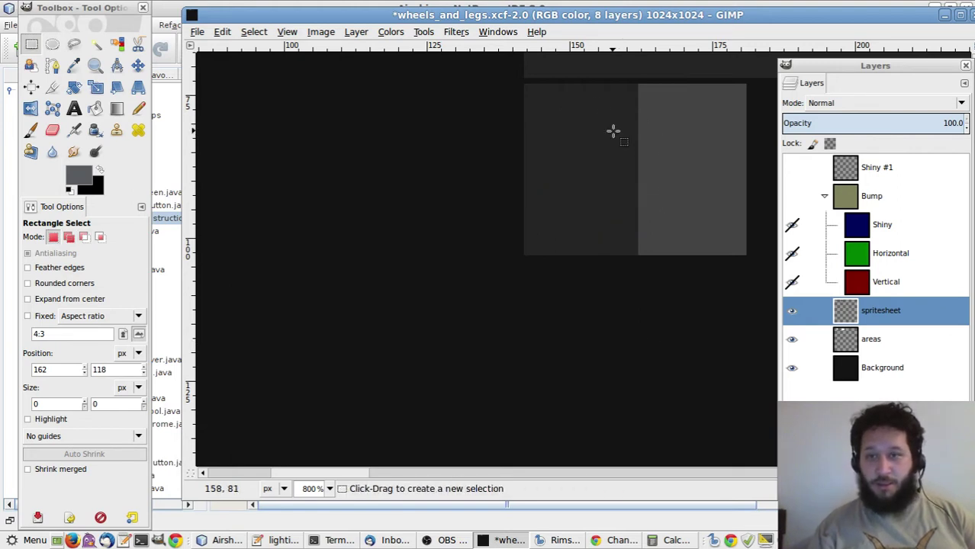
pyautogui.press('e')
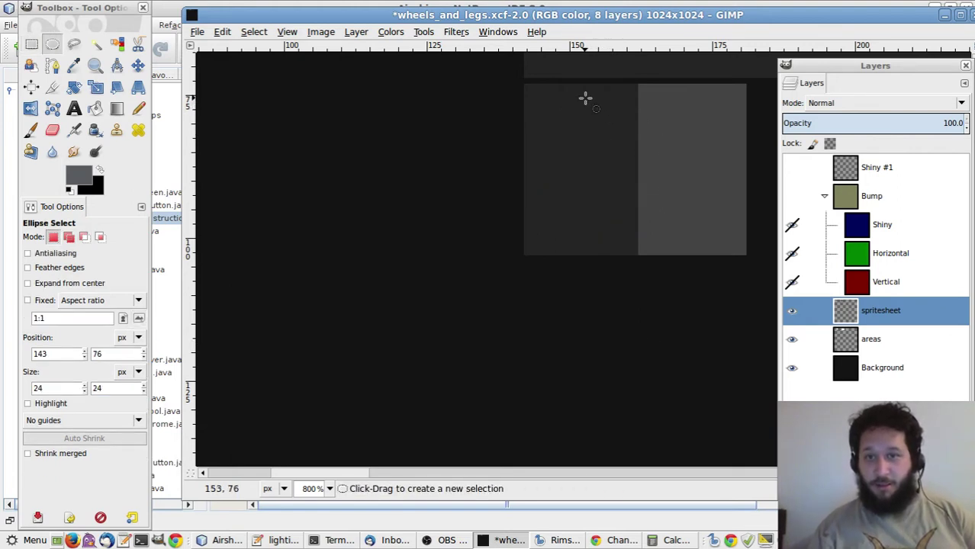
pyautogui.moveTo(570, 100); pyautogui.dragTo(711, 237)
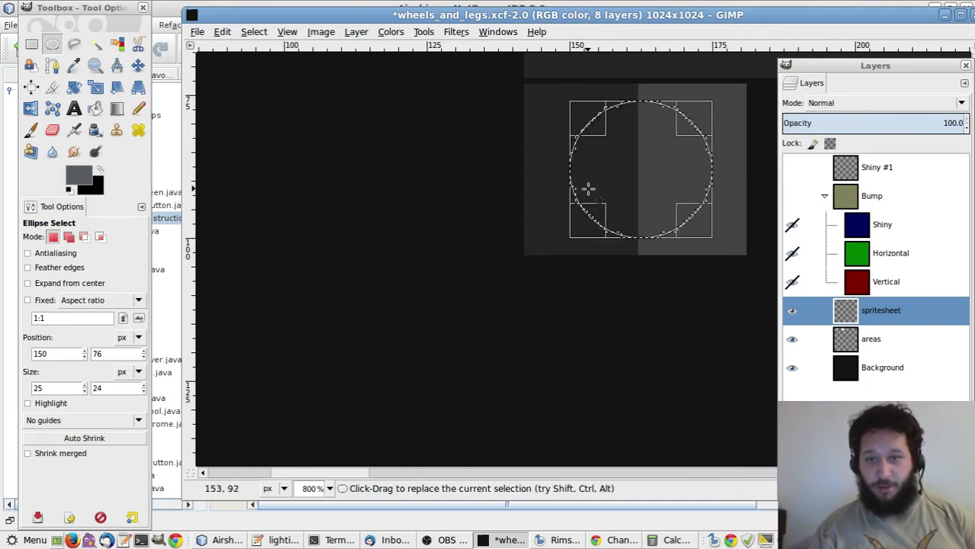
pyautogui.moveTo(696, 172); pyautogui.dragTo(696, 176)
pyautogui.hotkey('ctrl', ',')
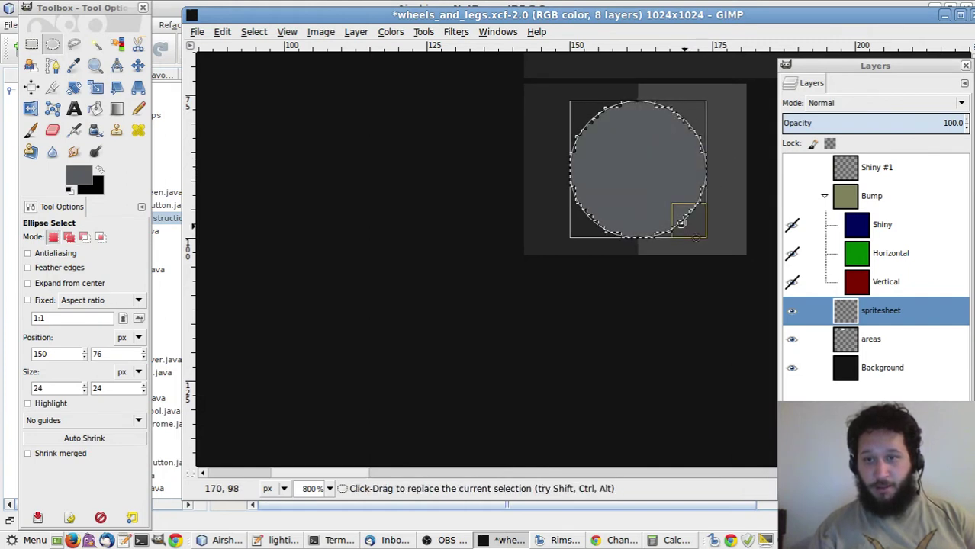
pyautogui.click(695, 316)
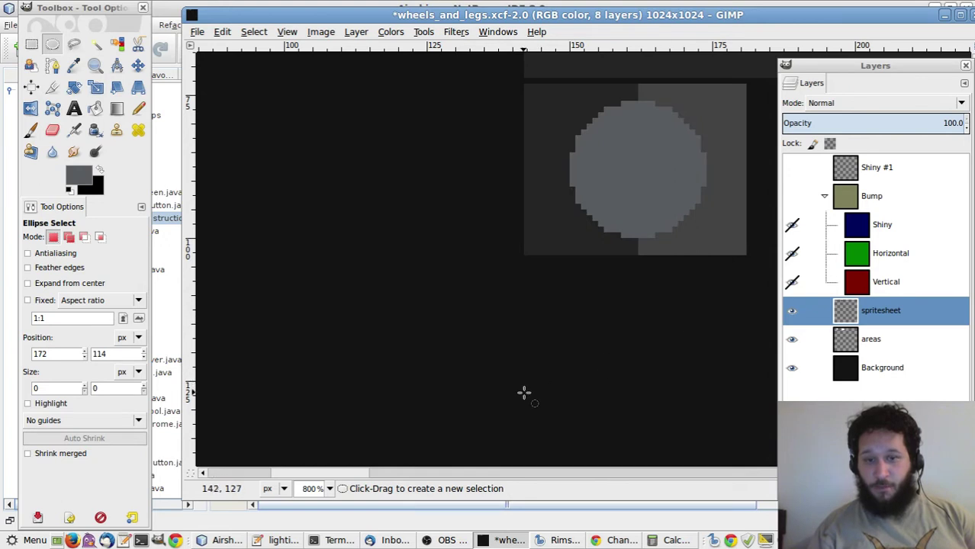
# Fill a 7 × 30 px rectangle at 162, 73, through the middle of the circle, with the foreground grey
pyautogui.hscroll(5, 365, 471)
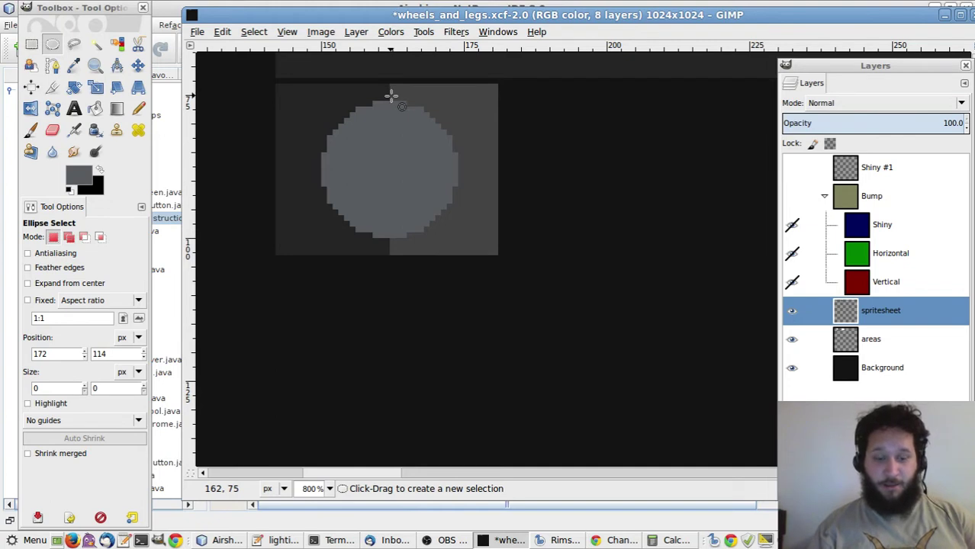
pyautogui.press('r')
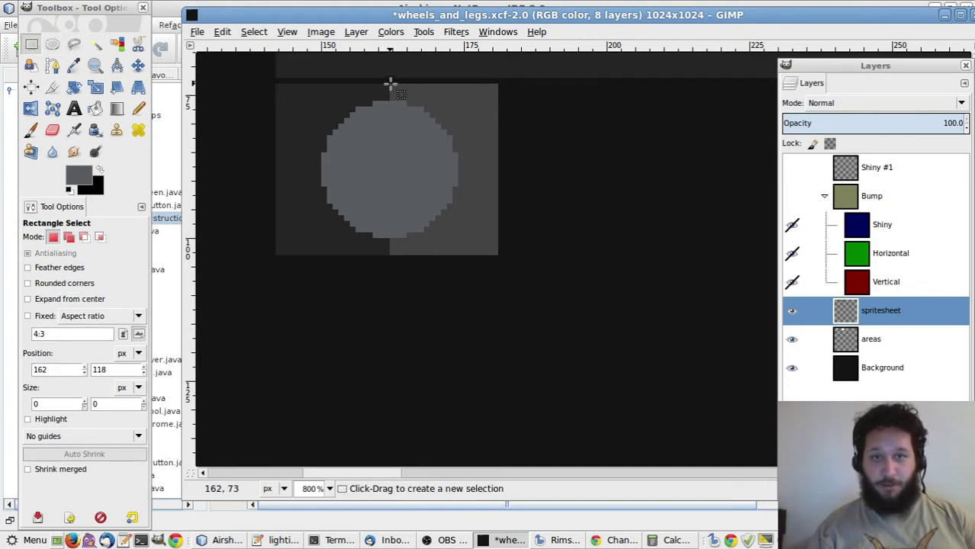
pyautogui.moveTo(374, 84); pyautogui.dragTo(441, 255)
pyautogui.moveTo(386, 185); pyautogui.dragTo(422, 181)
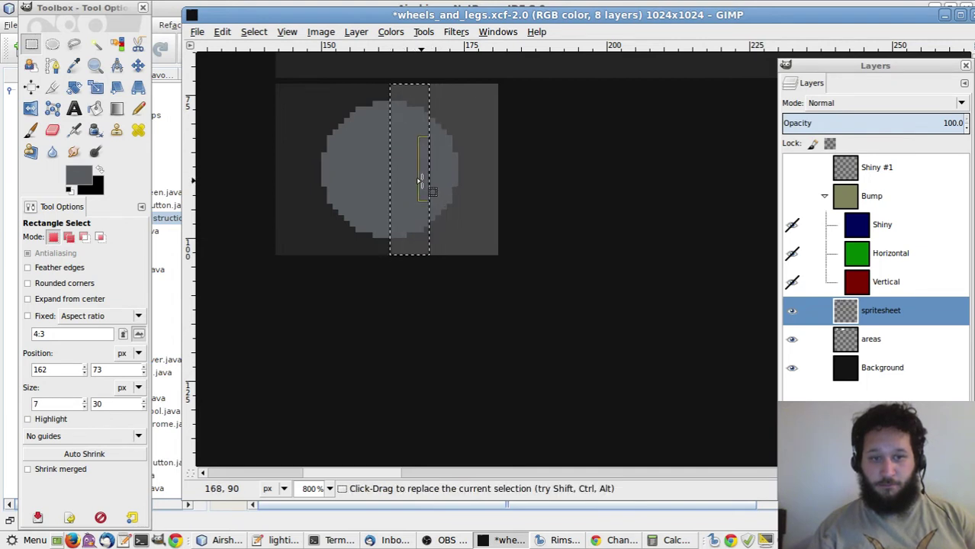
pyautogui.hotkey('ctrl', ',')
pyautogui.click(450, 235)
# Clear the remaining part of the circle beyond the vertical strip, using a 9 × 26 px rectangular selection at 169, 75
pyautogui.moveTo(480, 243); pyautogui.dragTo(432, 98)
pyautogui.hotkey('ctrl', ',')
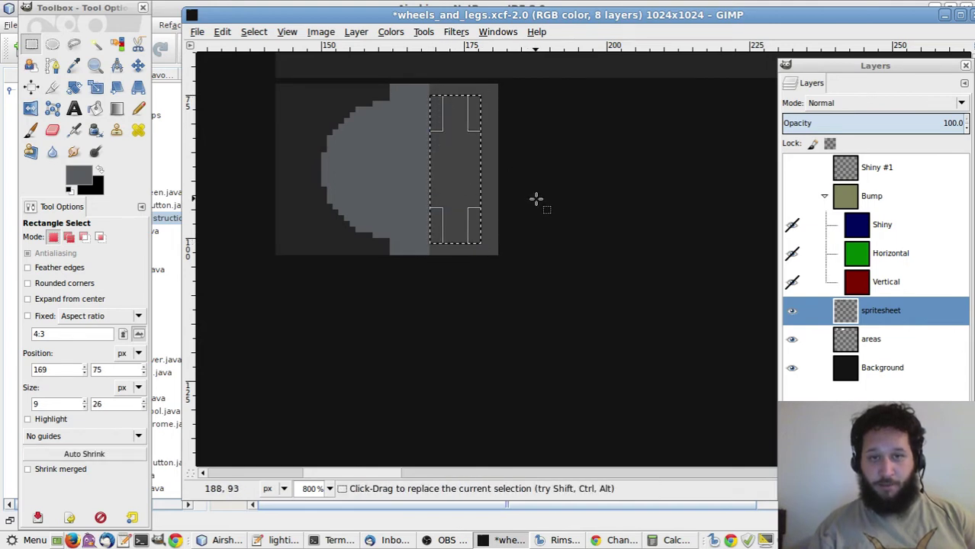
pyautogui.click(546, 206)
# Widen the vertical strip toward the round side by filling a 7 × 30 px rectangle at 160, 73 with grey
pyautogui.moveTo(379, 84); pyautogui.dragTo(418, 258)
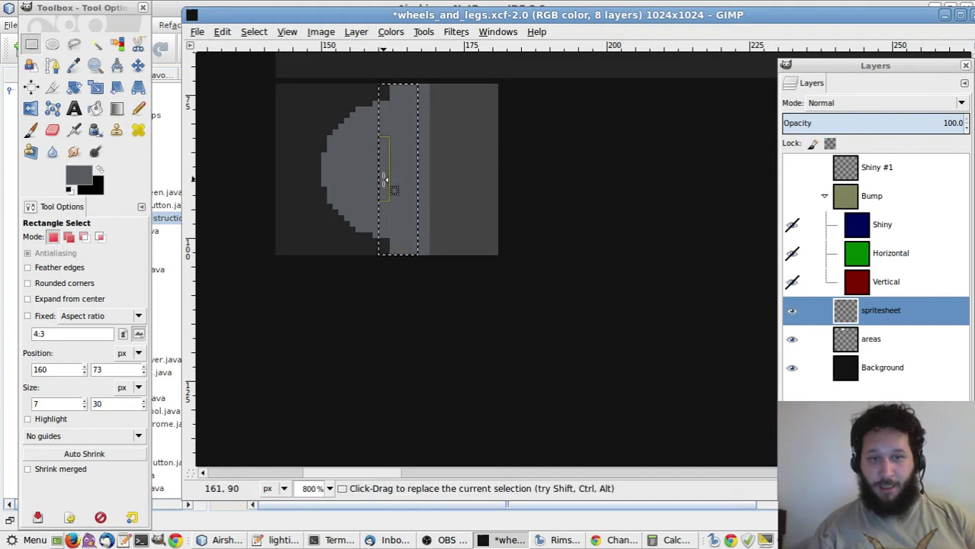
pyautogui.hotkey('ctrl', ',')
pyautogui.click(481, 284)
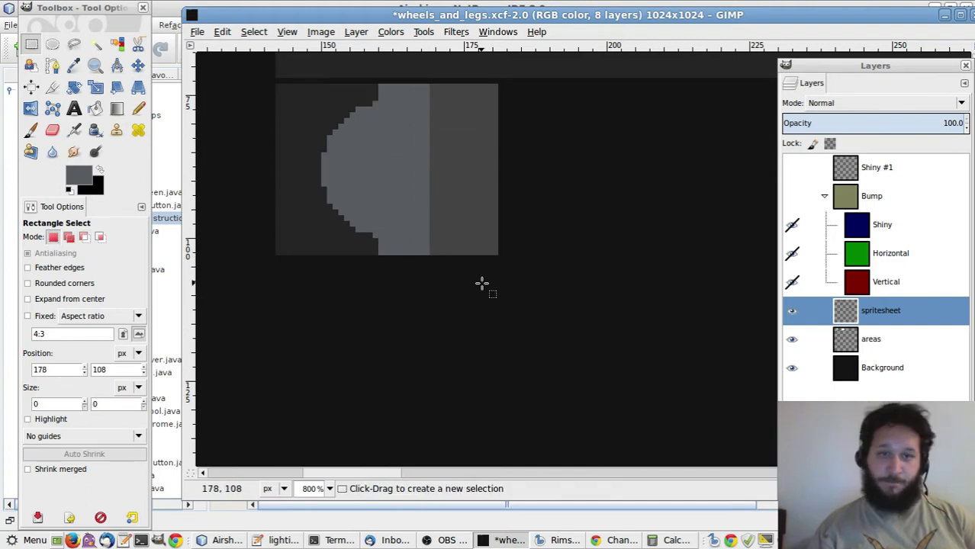
# Check the finished foot sprite at 100% and 800% zoom, and save the image
pyautogui.press('1')
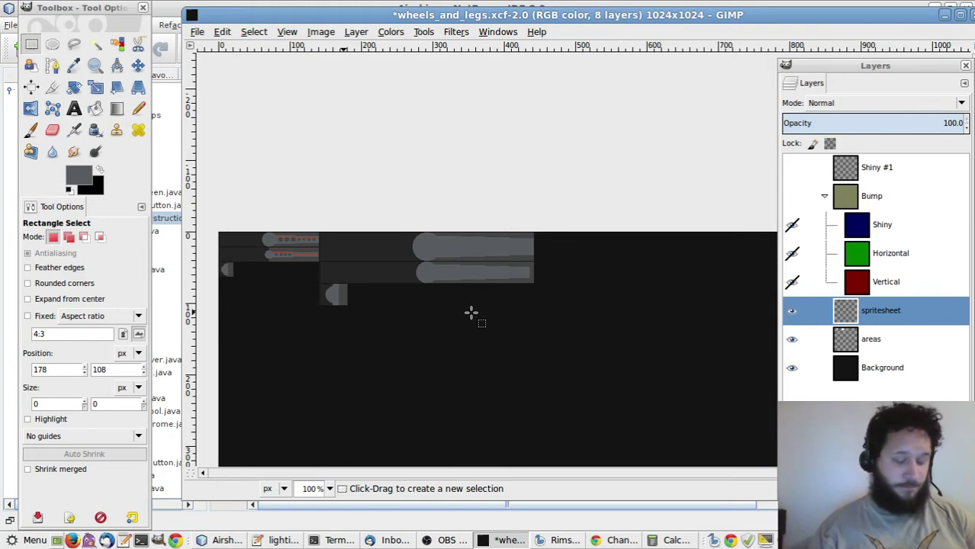
pyautogui.press('4')
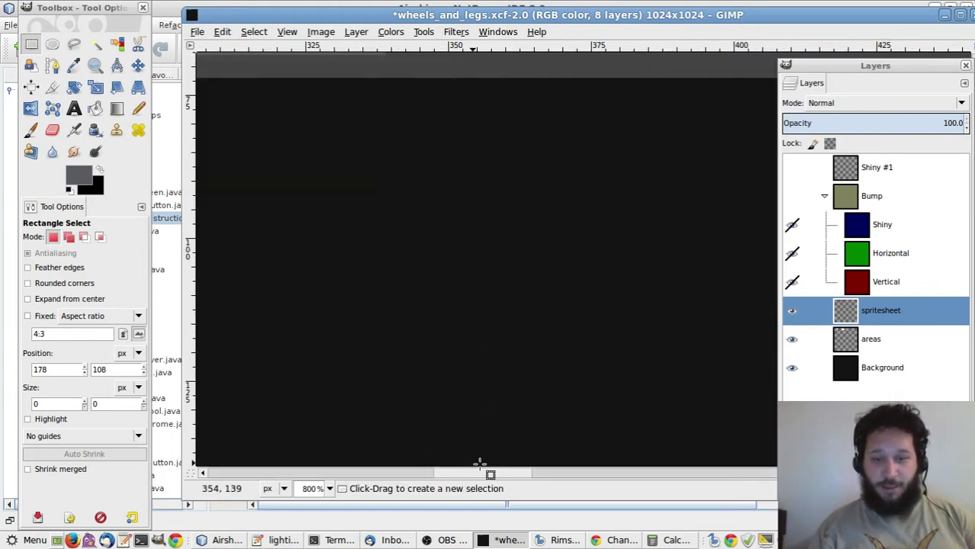
pyautogui.moveTo(479, 474); pyautogui.dragTo(347, 460)
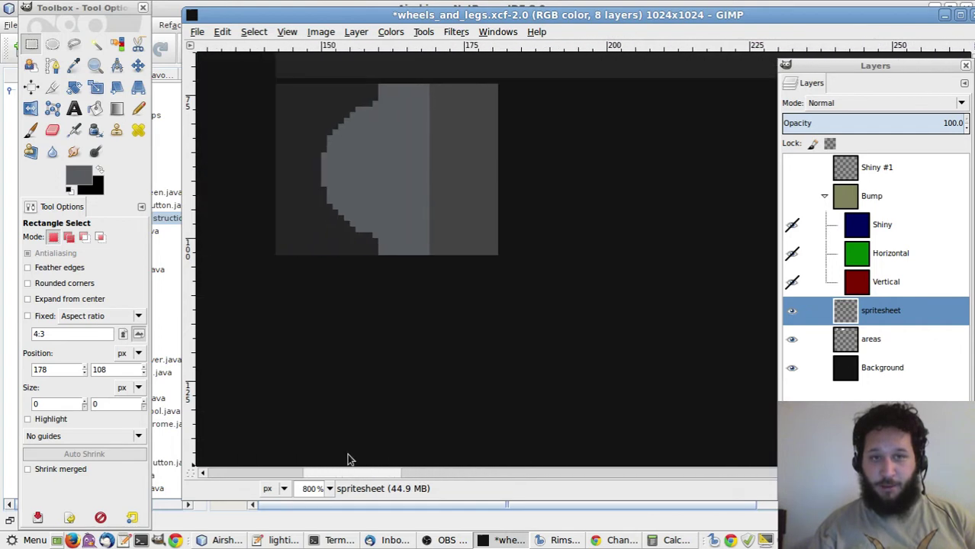
pyautogui.scroll(3, 435, 359)
pyautogui.scroll(-2, 435, 359)
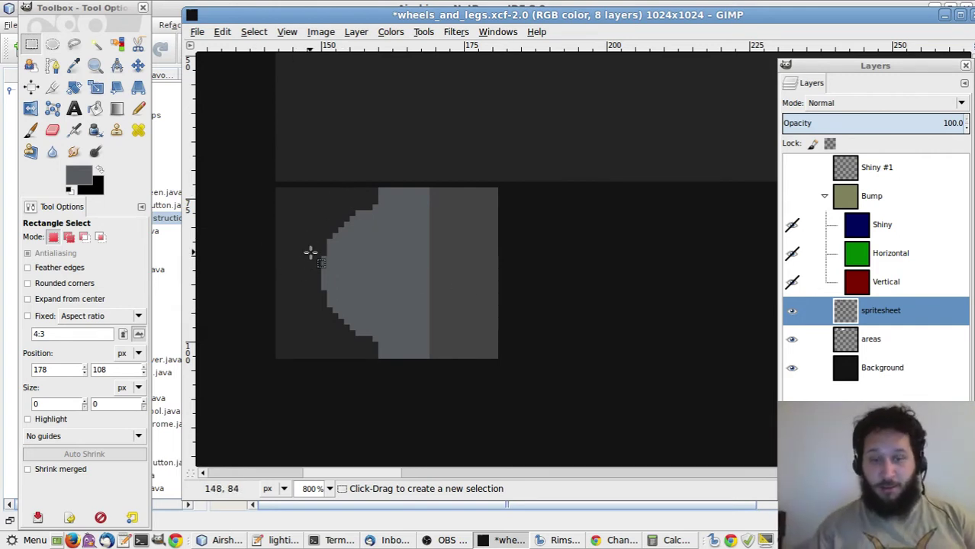
pyautogui.hotkey('ctrl', 's')
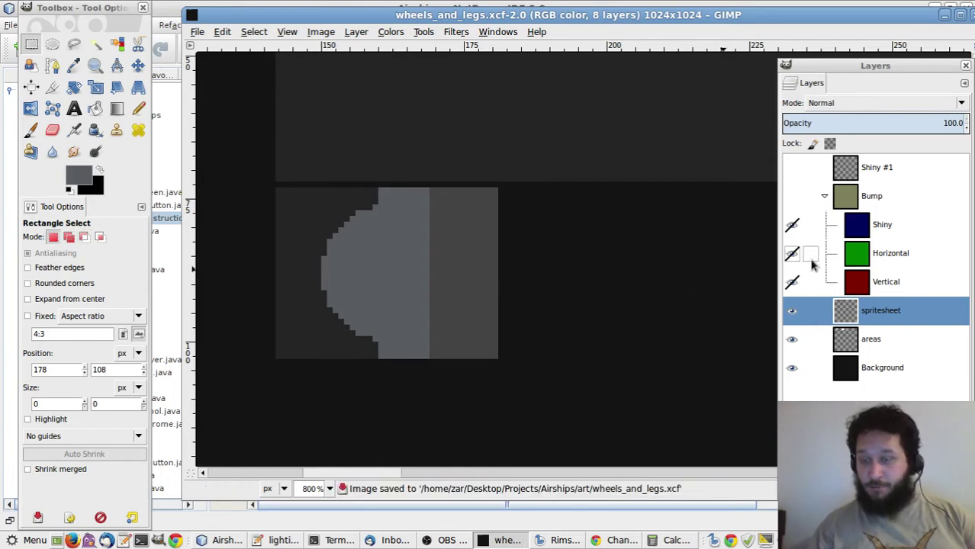
# Hide the areas and Background layers and export the image over wheels_and_legs.png with the existing PNG options
pyautogui.click(794, 338)
pyautogui.click(794, 368)
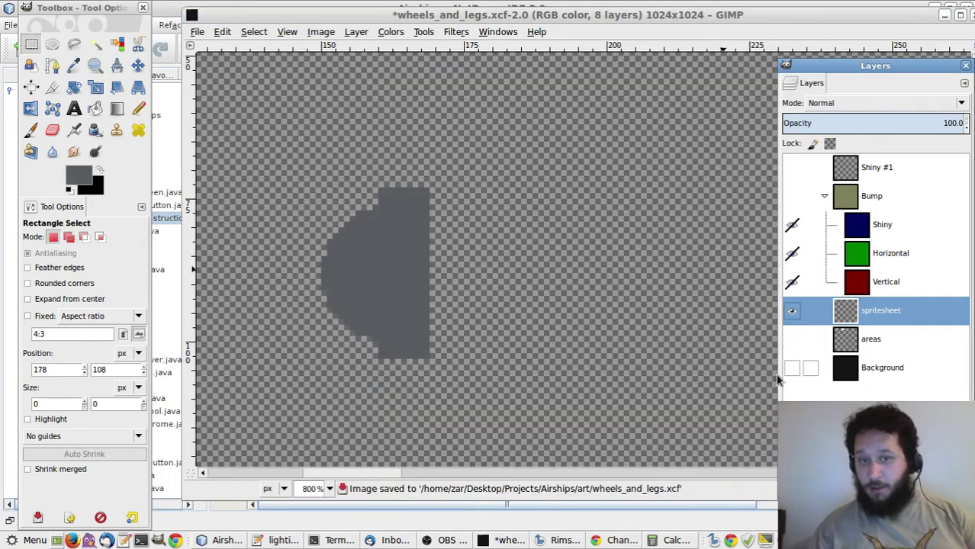
pyautogui.hotkey('ctrl', 'shift', 'e')
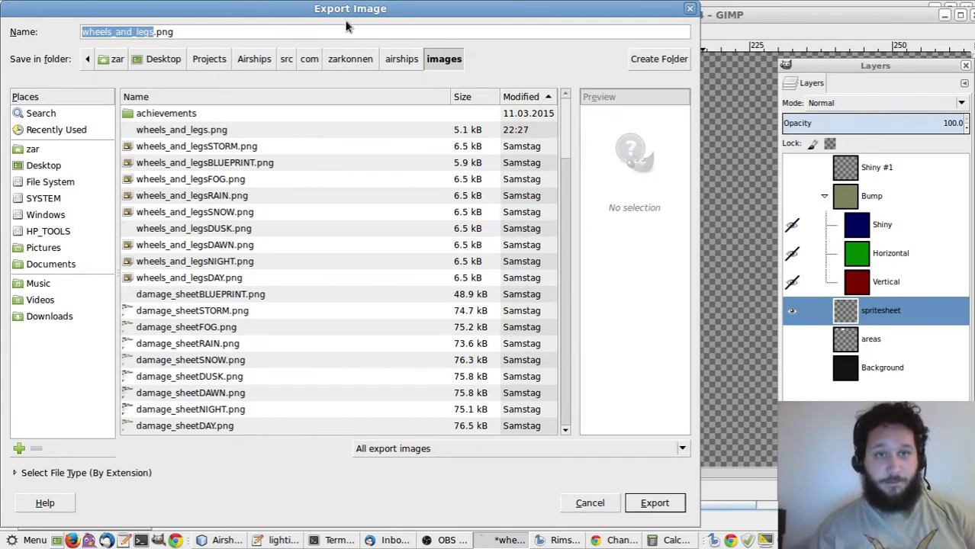
pyautogui.press('Return')
pyautogui.press('Return')
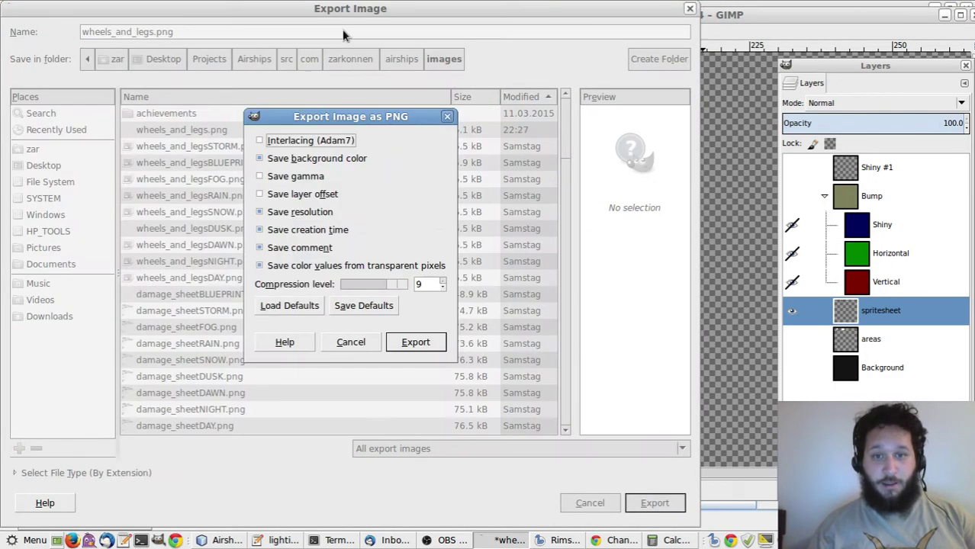
pyautogui.press('Return')
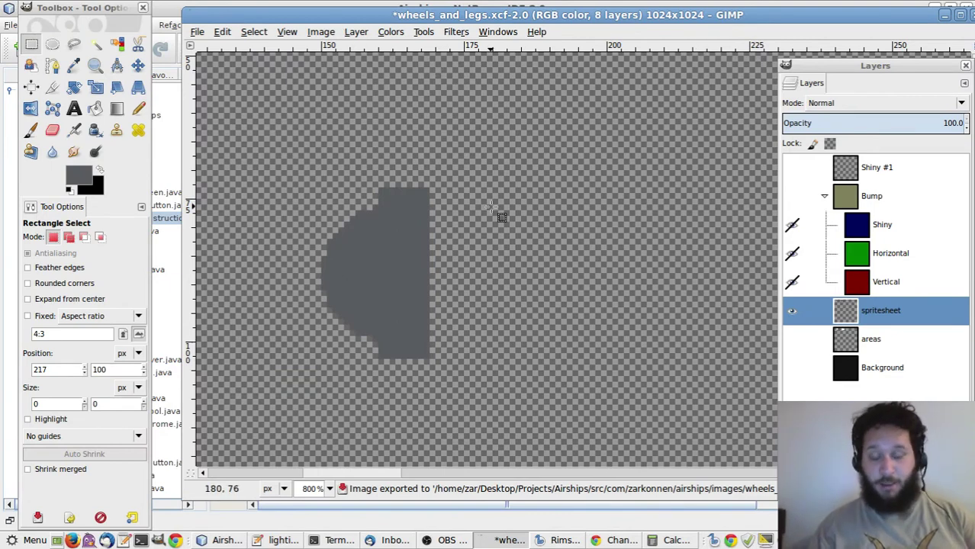
# Switch to Banshee and play the first movement of Rimsky-Korsakov's Scheherazade, Largo e maestro
pyautogui.hotkey('alt', 'Tab')
pyautogui.hotkey('alt', 'Tab')
pyautogui.hotkey('alt', 'Tab')
pyautogui.hotkey('alt', 'shift', 'Tab')
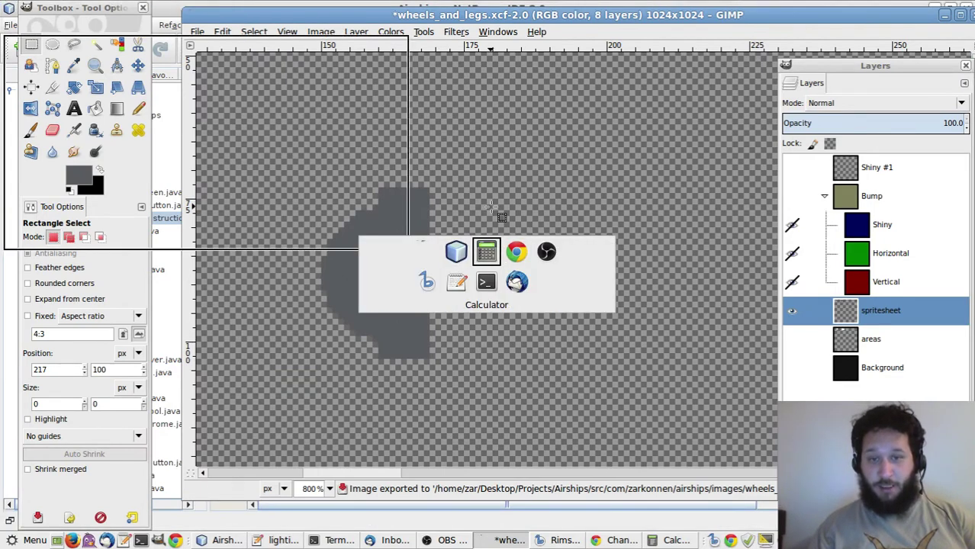
pyautogui.hotkey('alt', 'shift', 'Tab')
pyautogui.hotkey('alt', 'Tab')
pyautogui.hotkey('alt', 'Tab')
pyautogui.hotkey('alt', 'Tab')
pyautogui.hotkey('alt', 'Tab')
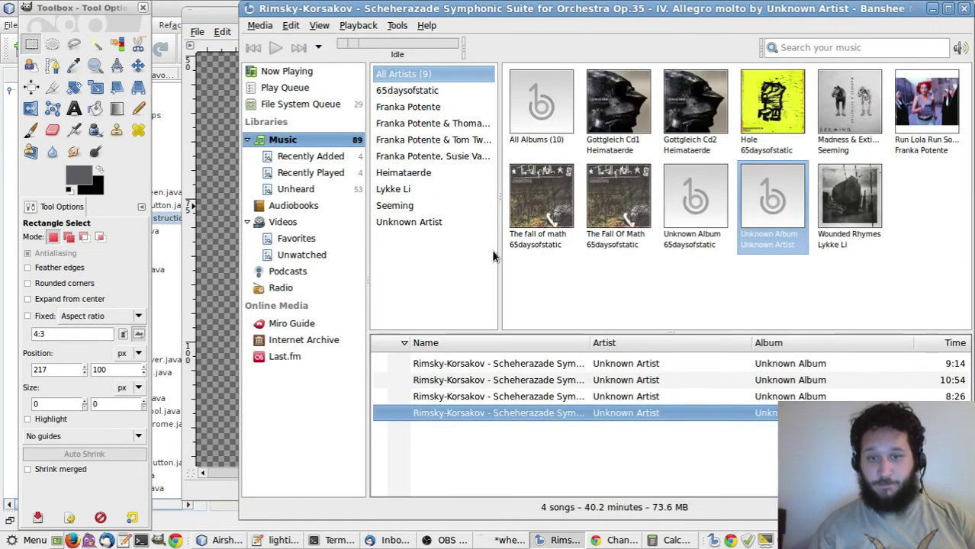
pyautogui.click(490, 366)
pyautogui.doubleClick(488, 366)
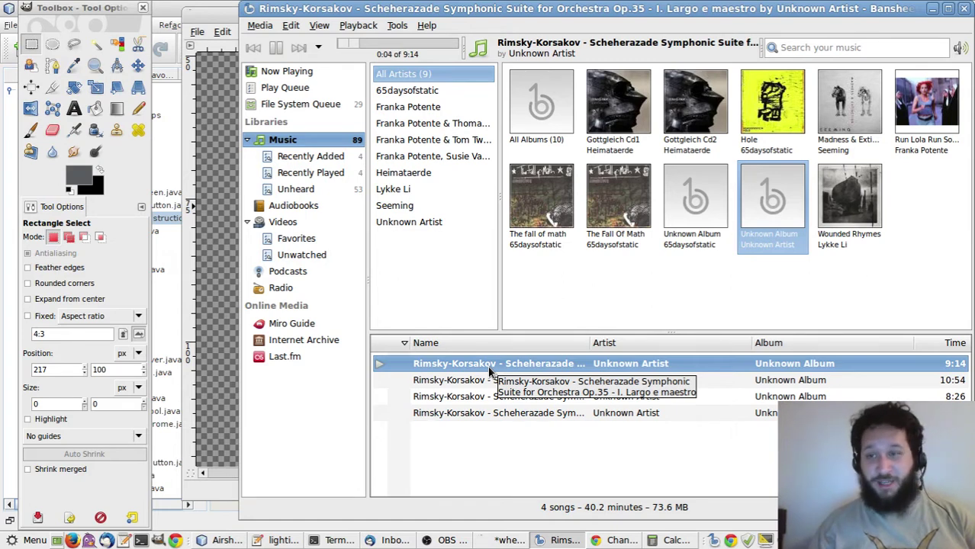
# Switch to NetBeans, set the width of the foot image to 40 in all four Large Legs specs, and save ModuleType.java
pyautogui.hotkey('alt', 'Tab')
pyautogui.hotkey('alt', 'Tab')
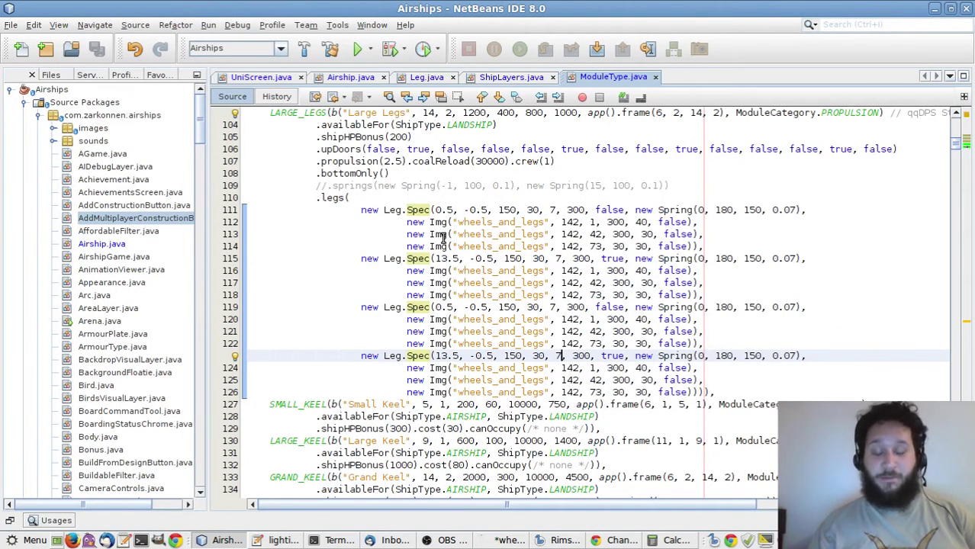
pyautogui.hotkey('alt', 'Tab')
pyautogui.hotkey('alt', 'Tab')
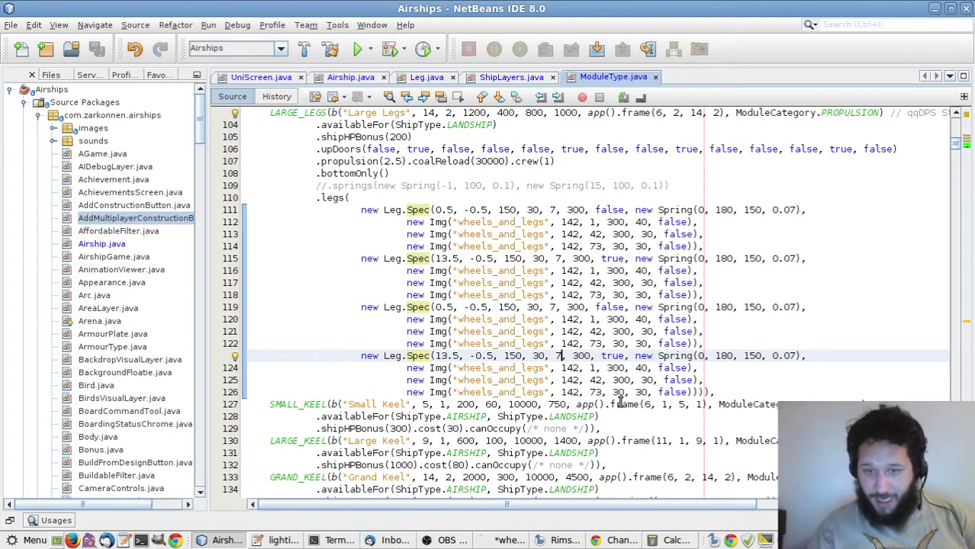
pyautogui.click(621, 392)
pyautogui.press('BackSpace')
pyautogui.write('4')
pyautogui.press('Up')
pyautogui.press('Up')
pyautogui.press('Up')
pyautogui.press('Up')
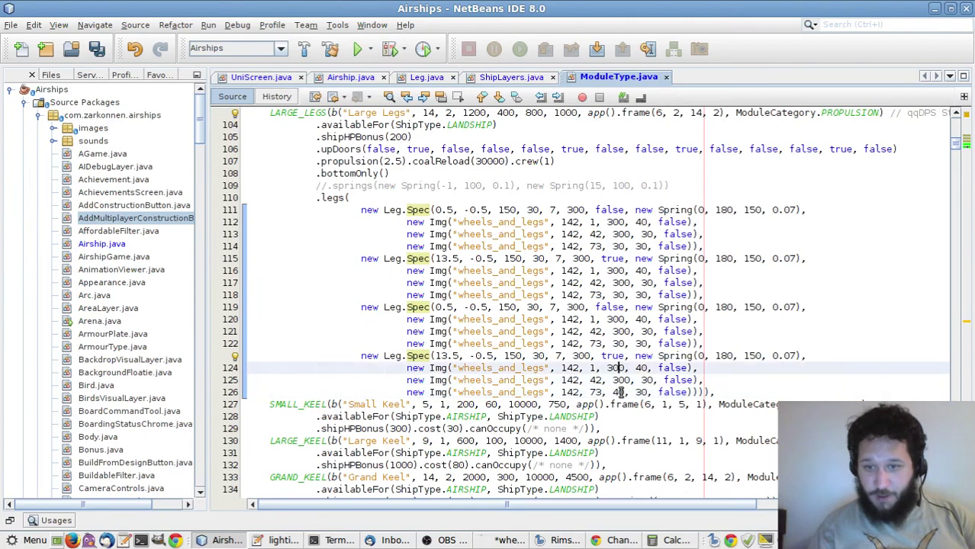
pyautogui.press('Up')
pyautogui.press('Up')
pyautogui.press('Up')
pyautogui.press('Up')
pyautogui.press('BackSpace')
pyautogui.write('4')
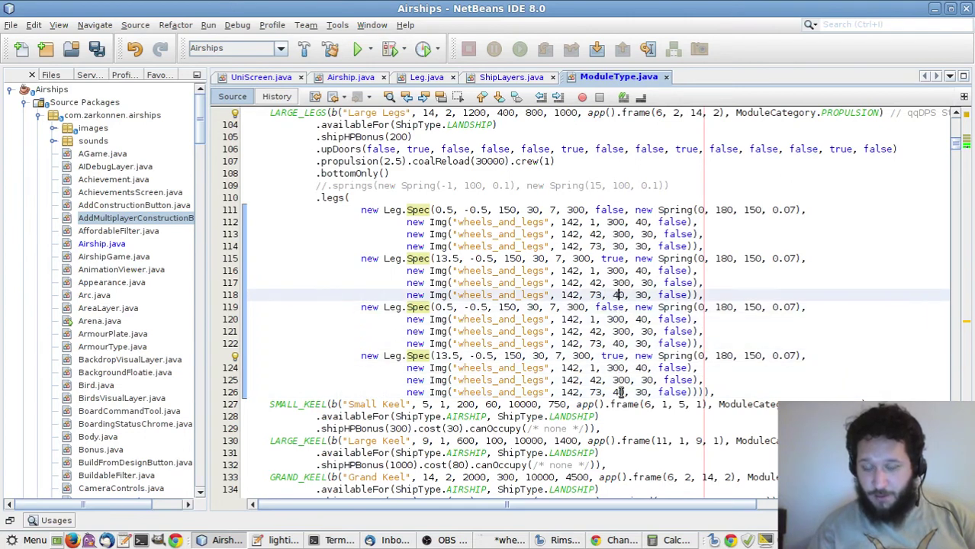
pyautogui.press('Up')
pyautogui.press('Up')
pyautogui.press('Up')
pyautogui.press('Up')
pyautogui.press('BackSpace')
pyautogui.write('4')
pyautogui.hotkey('ctrl', 's')
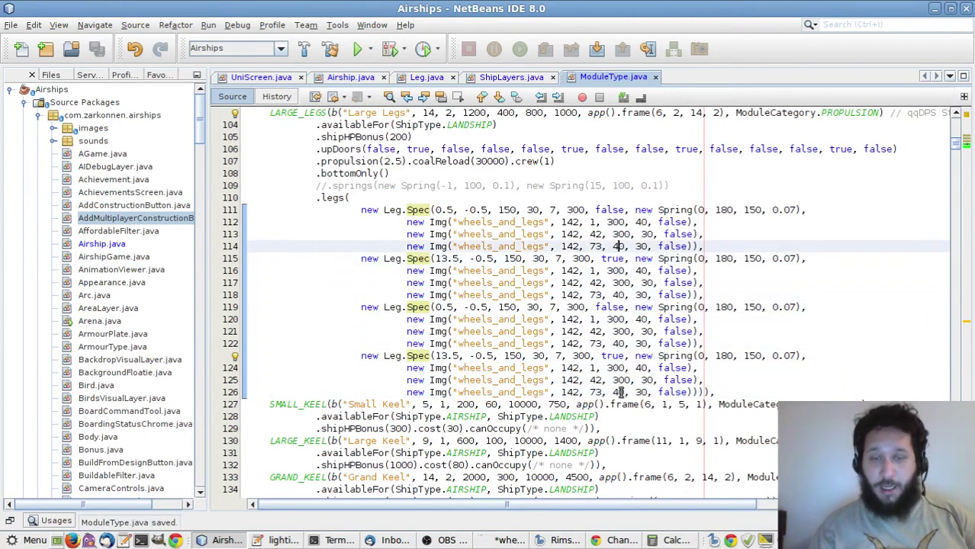
# In ShipLayers.java, add "+ l.spec.footHeight" to the end of the x-position expression in the foot's RotatingShader.draw call, and save the file
pyautogui.click(510, 77)
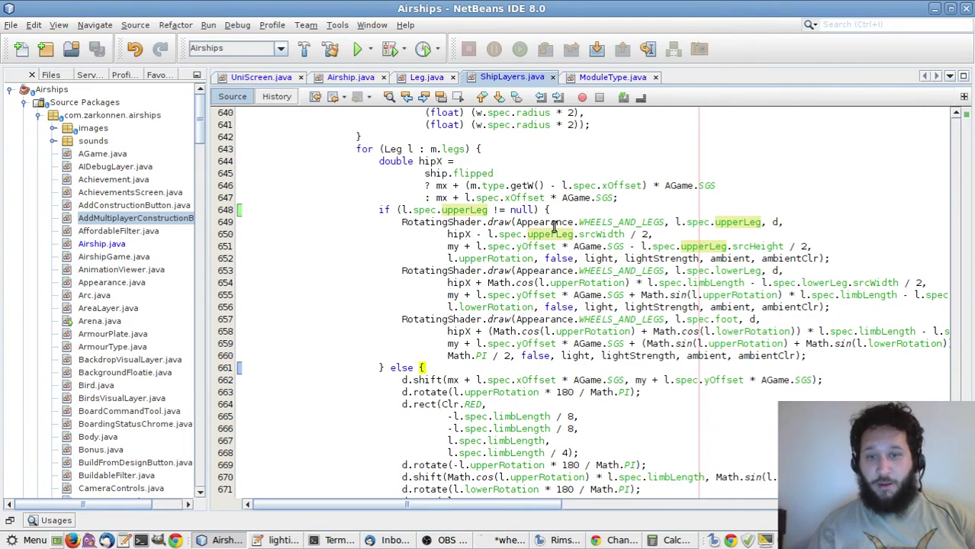
pyautogui.hotkey('ctrl', '[')
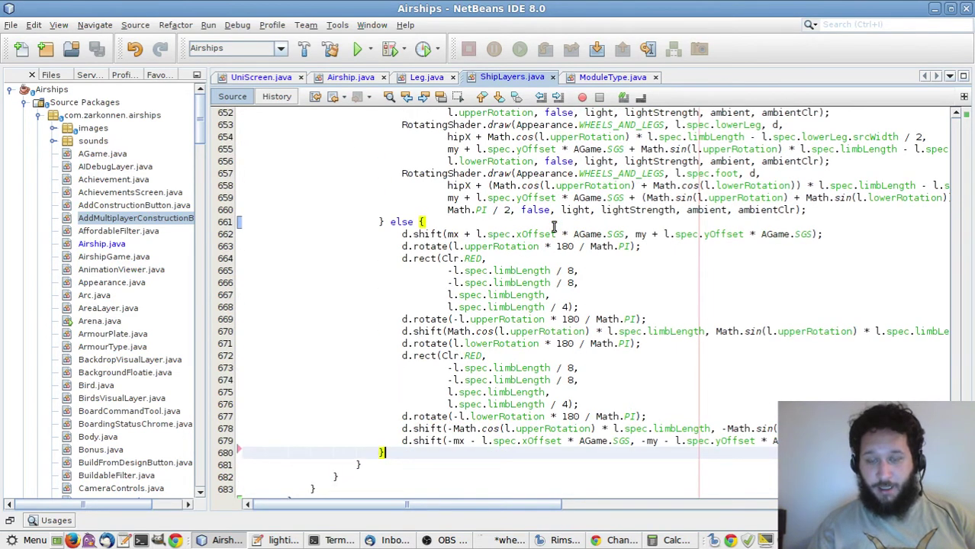
pyautogui.scroll(2, 555, 227)
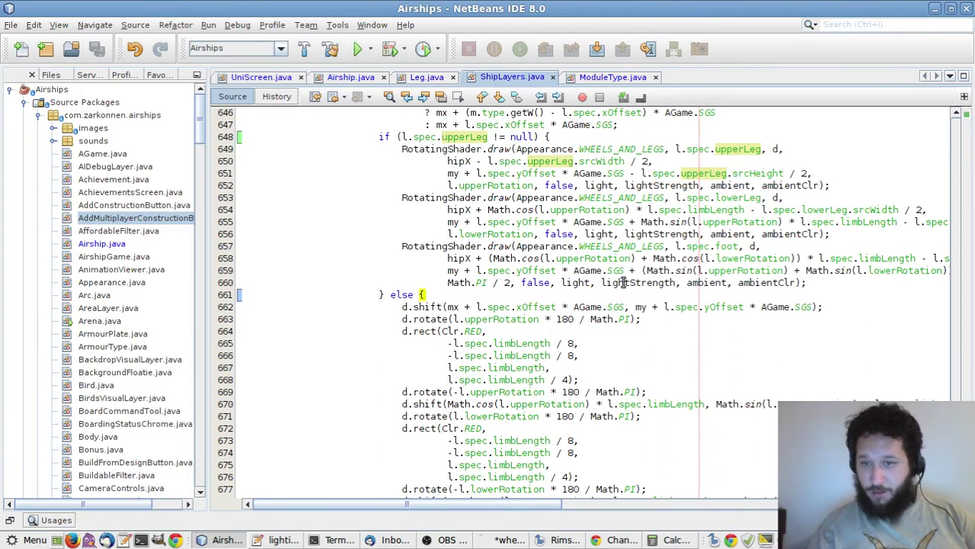
pyautogui.scroll(1, 623, 282)
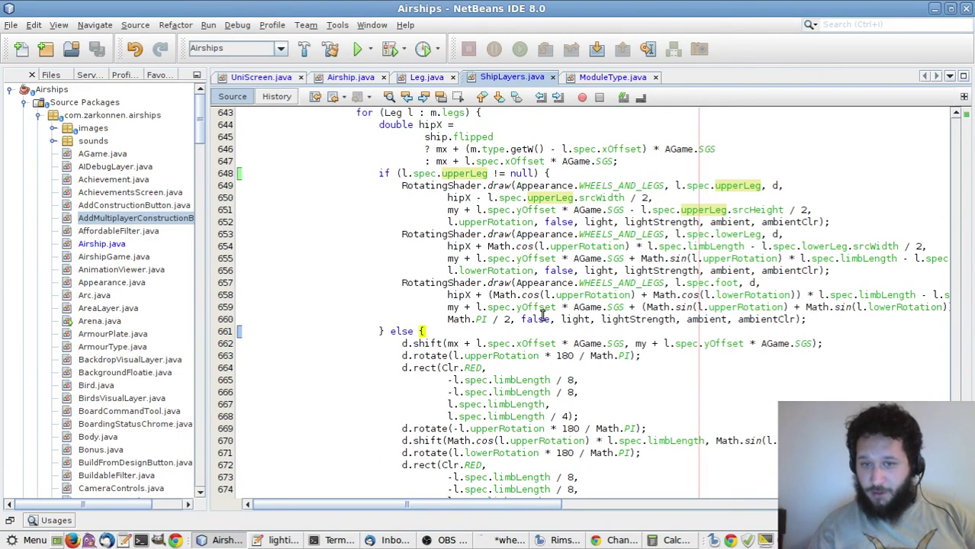
pyautogui.click(536, 498)
pyautogui.moveTo(555, 507); pyautogui.dragTo(657, 511)
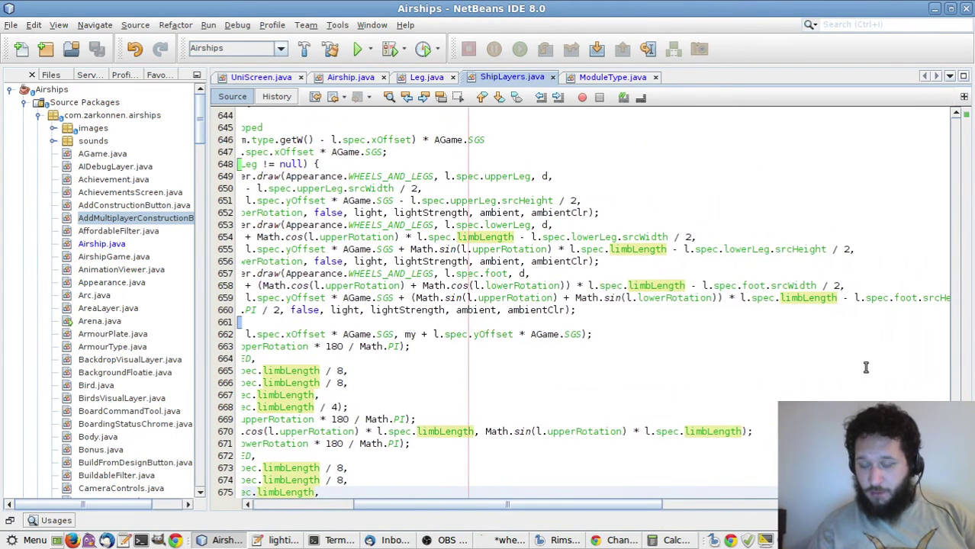
pyautogui.click(868, 285)
pyautogui.press('BackSpace')
pyautogui.write('+ ')
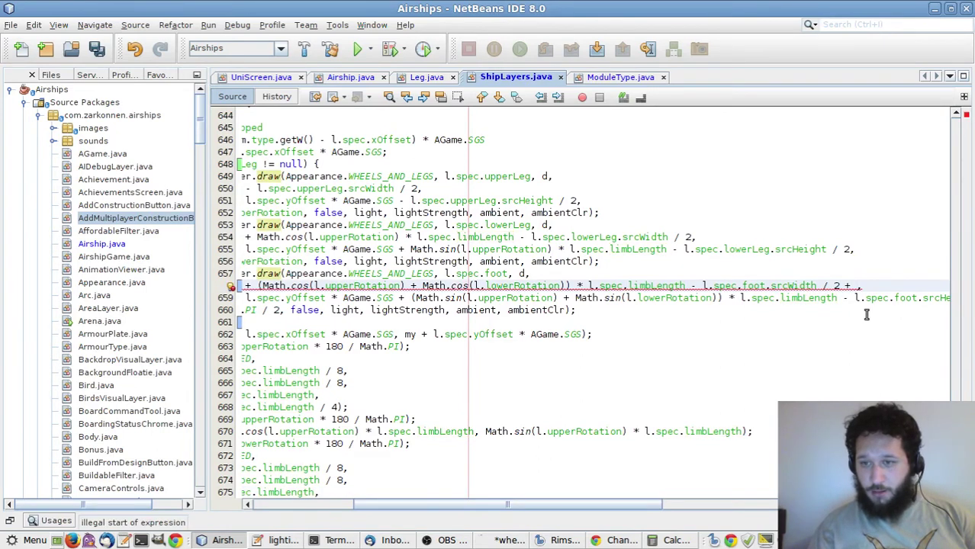
pyautogui.write('l.s')
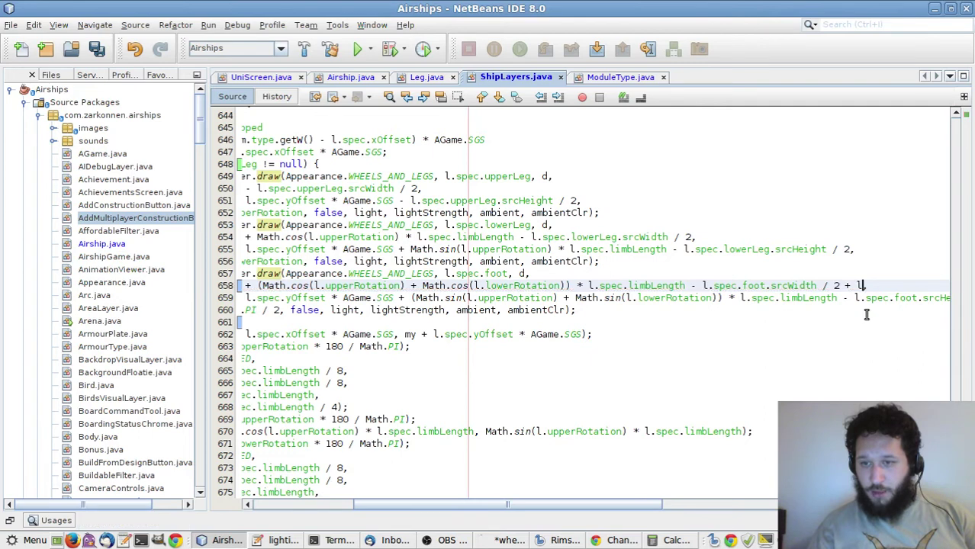
pyautogui.write('pec.')
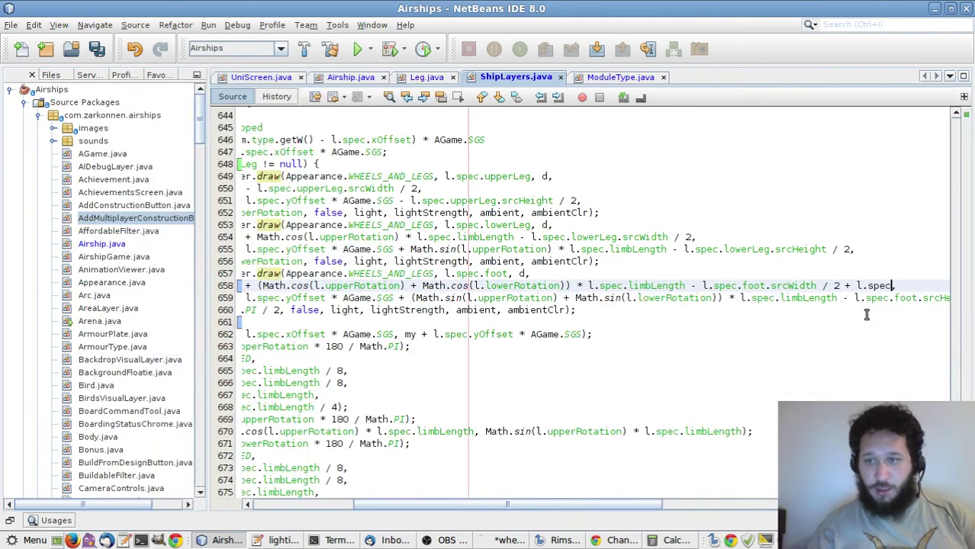
pyautogui.write('fo')
pyautogui.press('Return')
pyautogui.write(',')
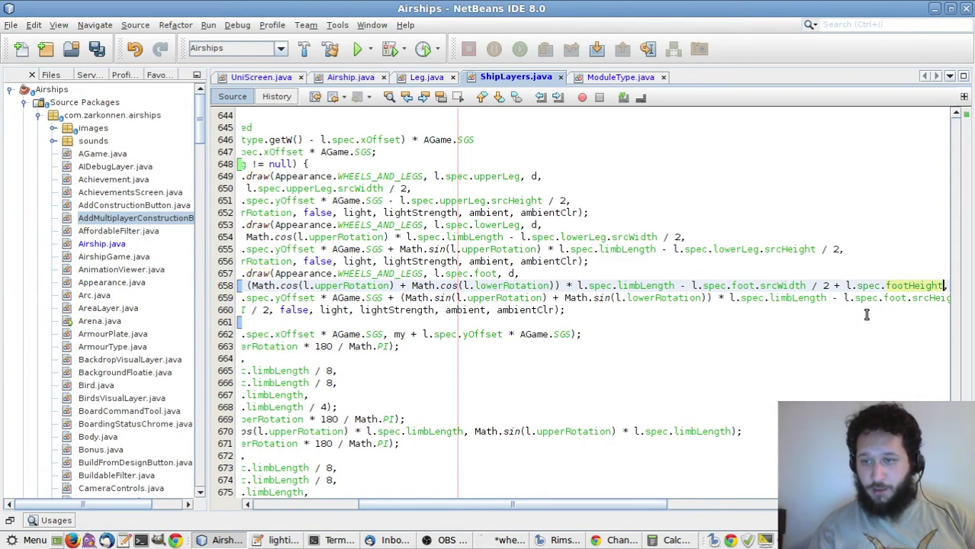
pyautogui.hotkey('ctrl', 's')
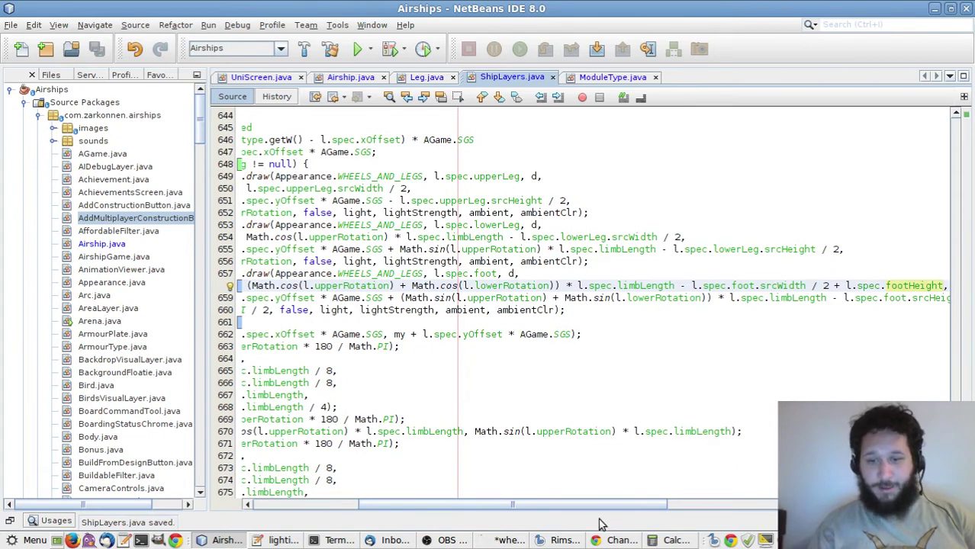
# Run the Airships project and place the Grasshopper landship on the left side of a combat setup
pyautogui.moveTo(599, 506); pyautogui.dragTo(510, 491)
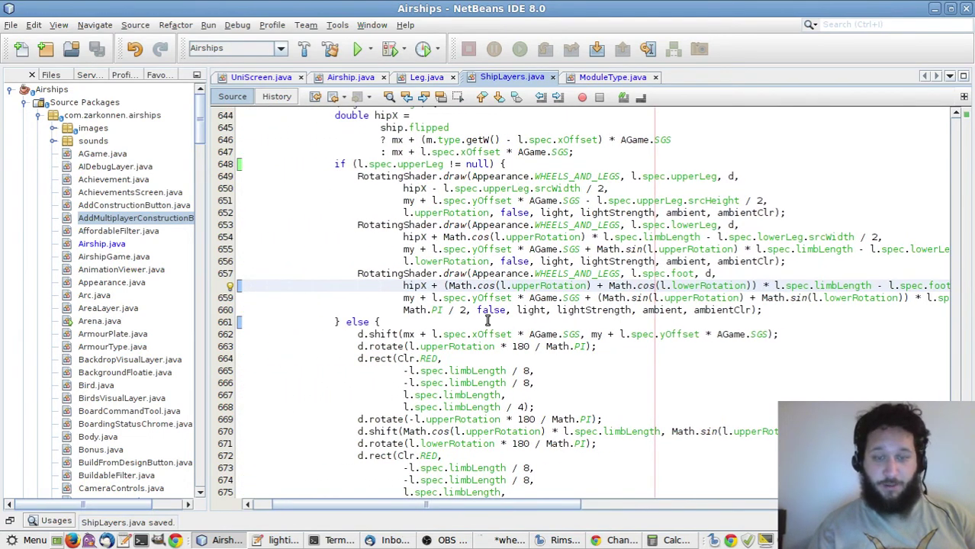
pyautogui.click(358, 48)
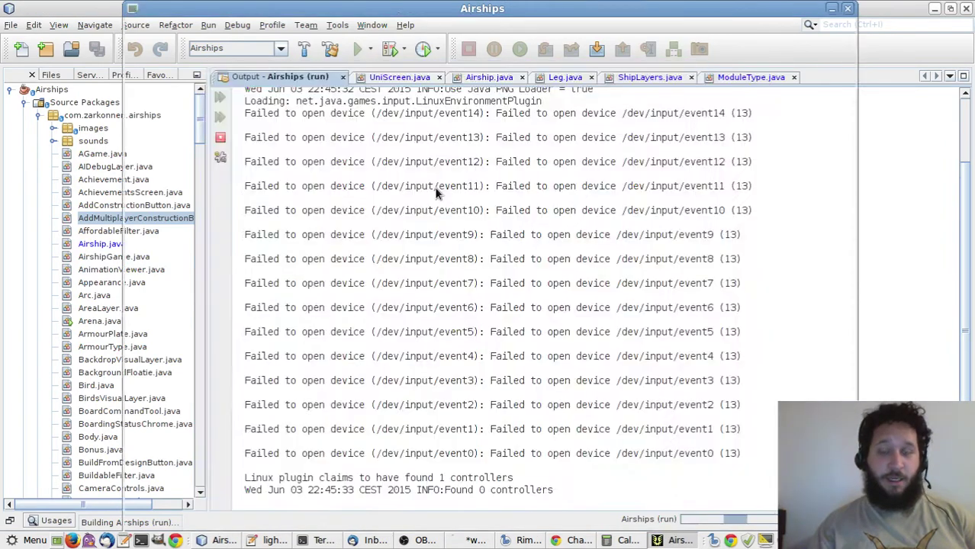
pyautogui.click(435, 109)
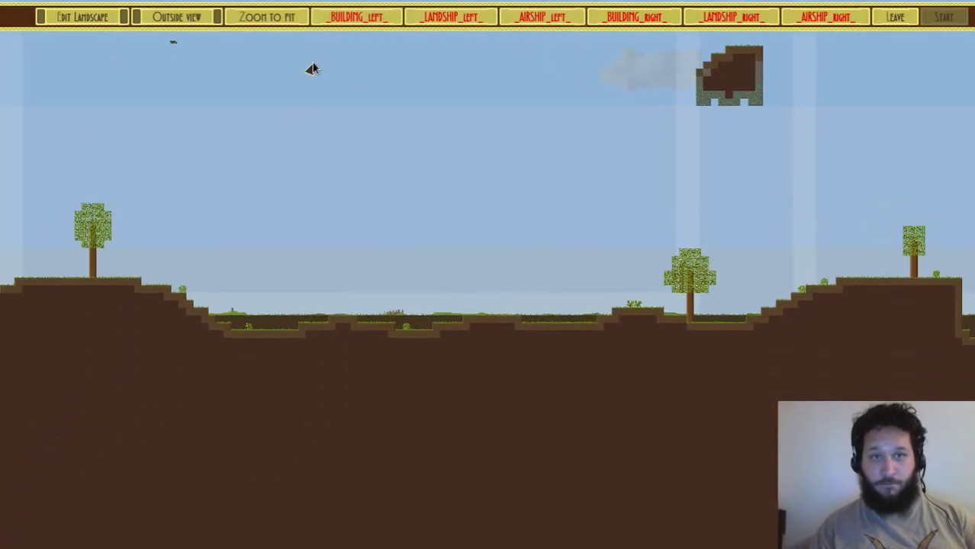
pyautogui.click(436, 19)
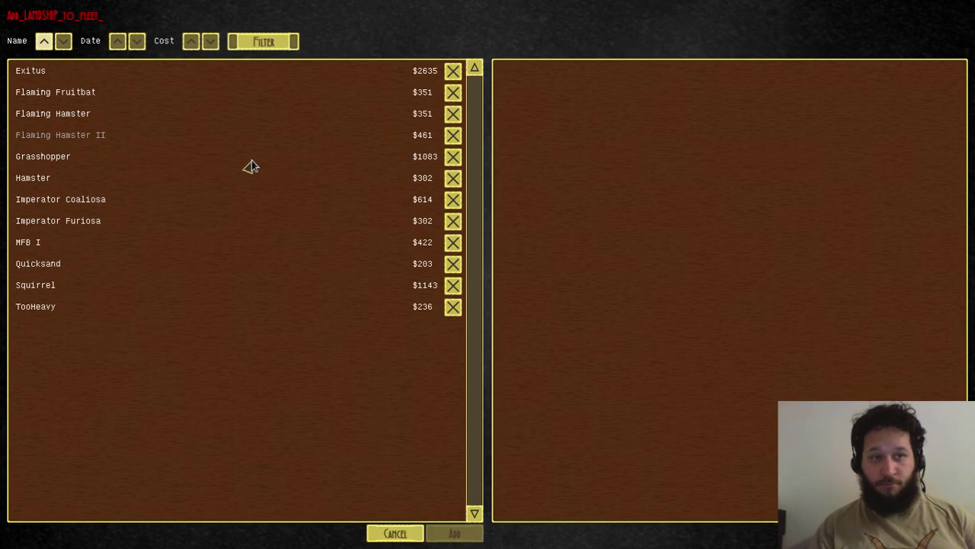
pyautogui.doubleClick(252, 162)
pyautogui.click(336, 203)
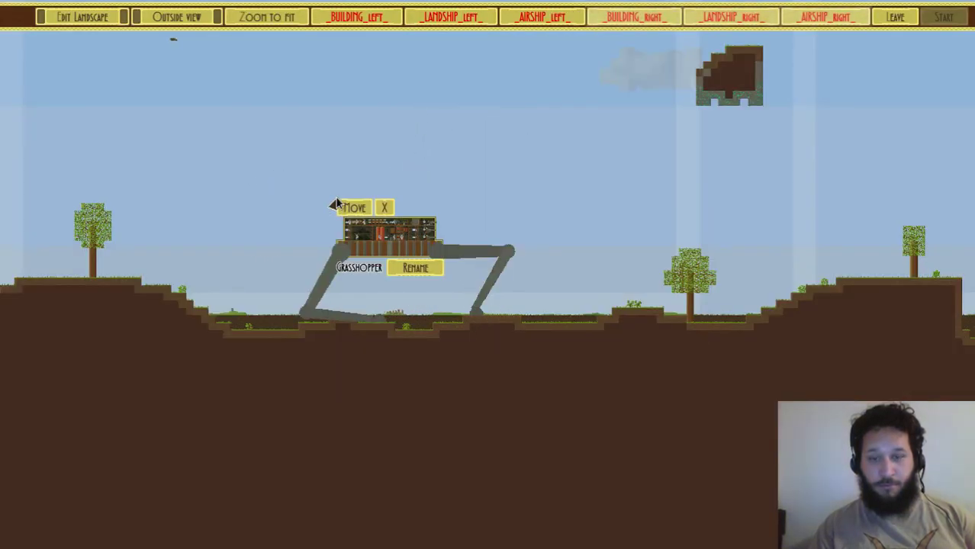
# Examine the Grasshopper's legs up close, checking how both feet sit against the lower legs and the ground
pyautogui.press('d')
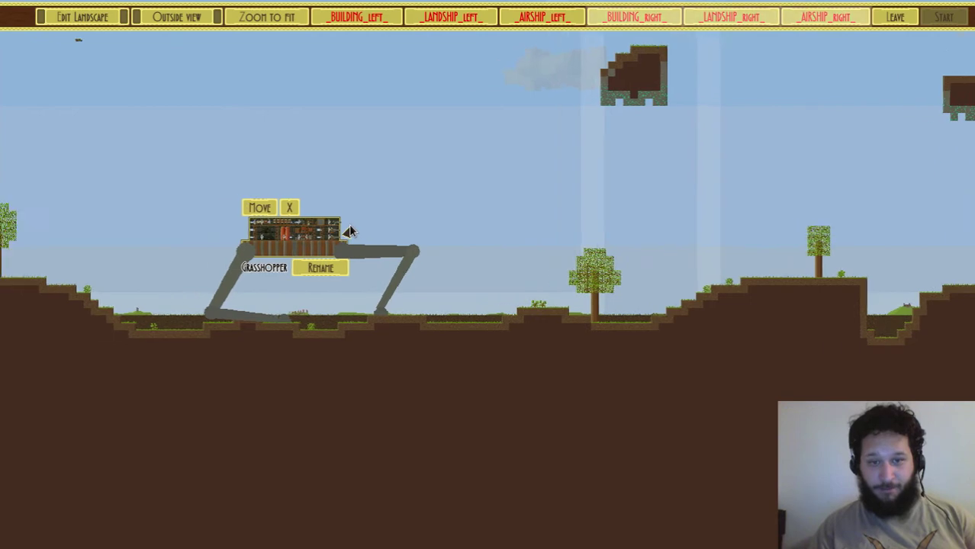
pyautogui.scroll(5, 349, 232)
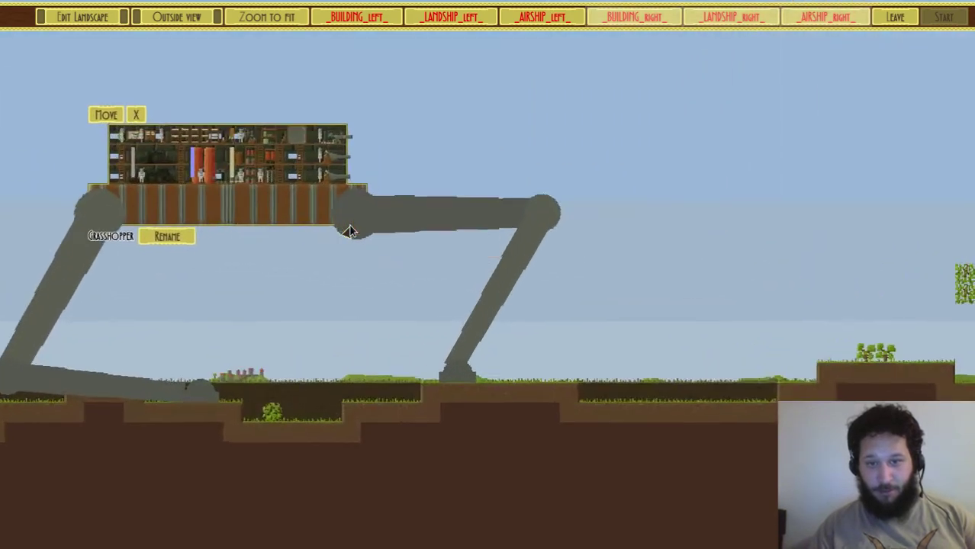
pyautogui.press('w')
pyautogui.press('a')
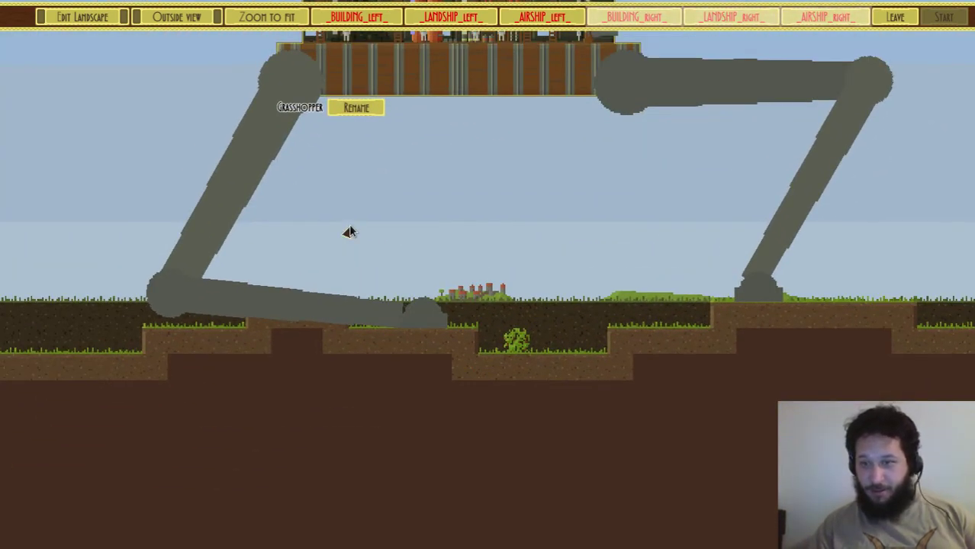
pyautogui.press('d')
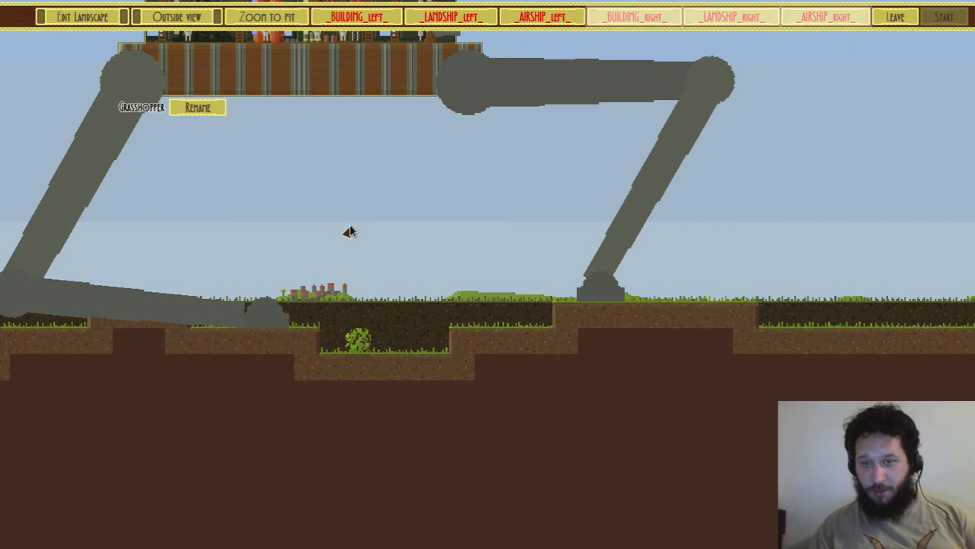
pyautogui.press('s')
pyautogui.press('a')
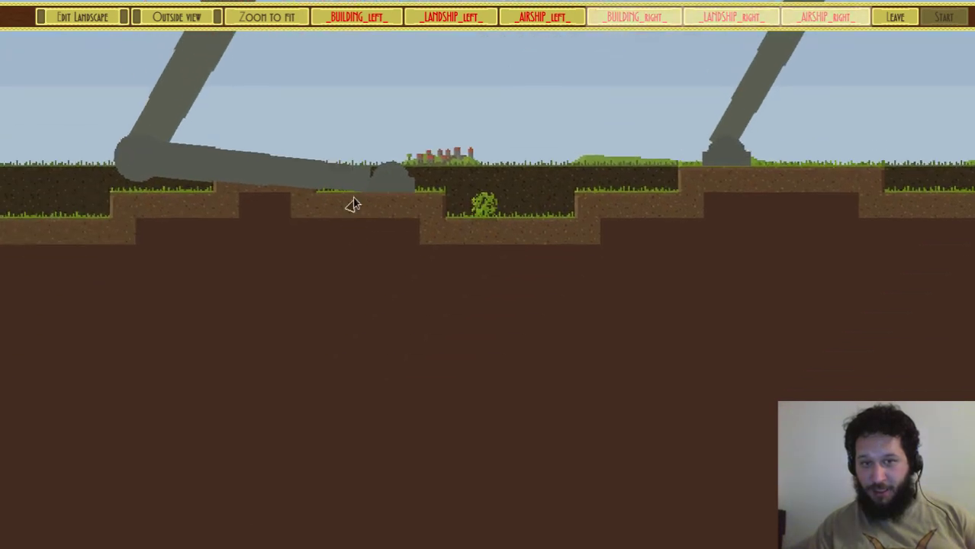
pyautogui.press('w')
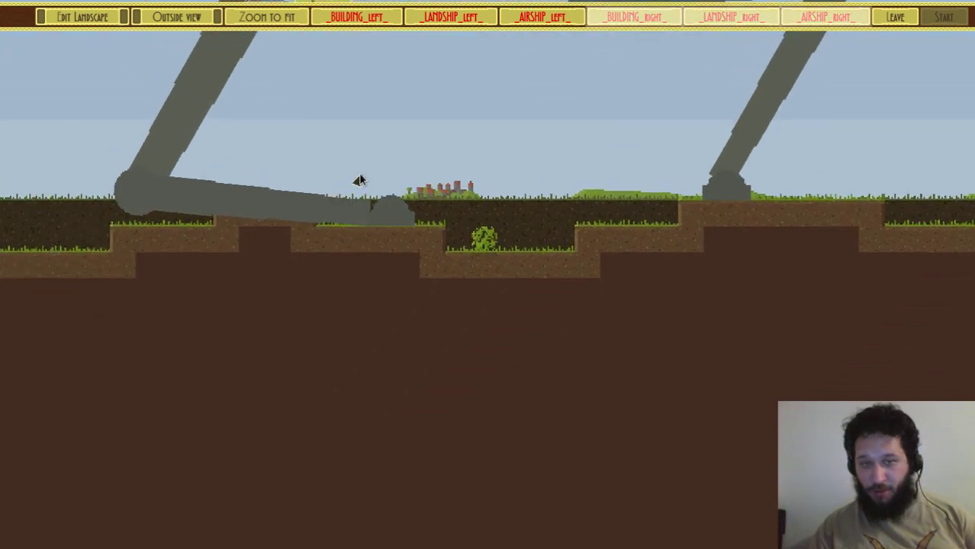
pyautogui.press('d')
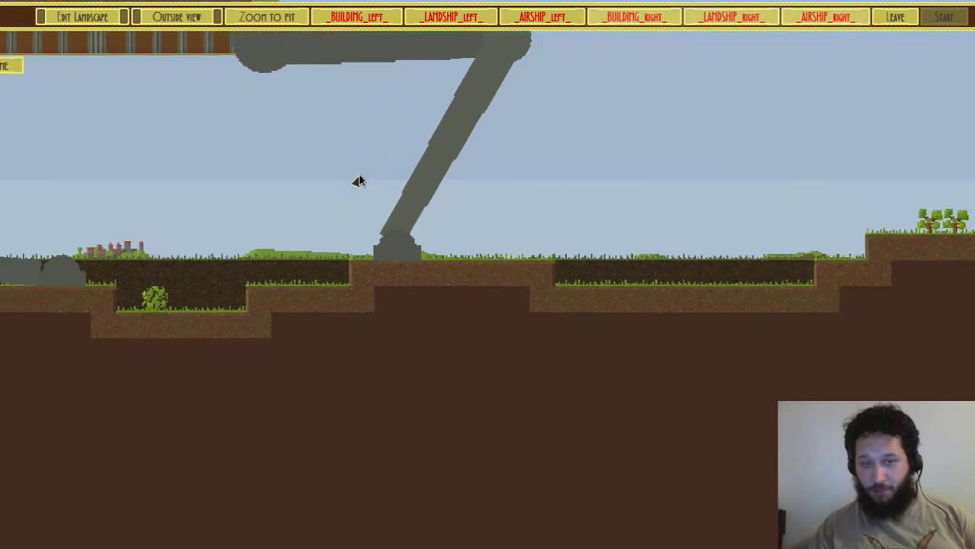
pyautogui.press('s')
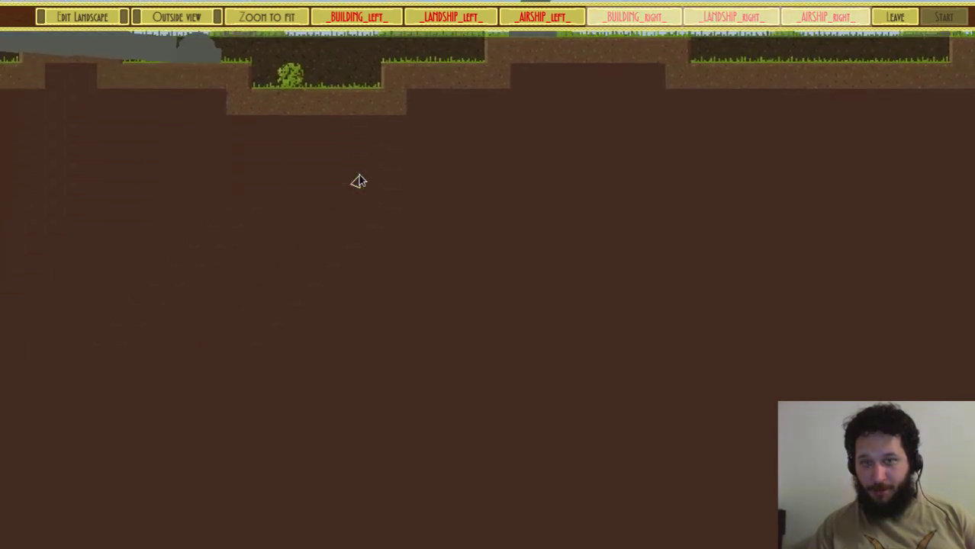
pyautogui.press('a')
pyautogui.press('w')
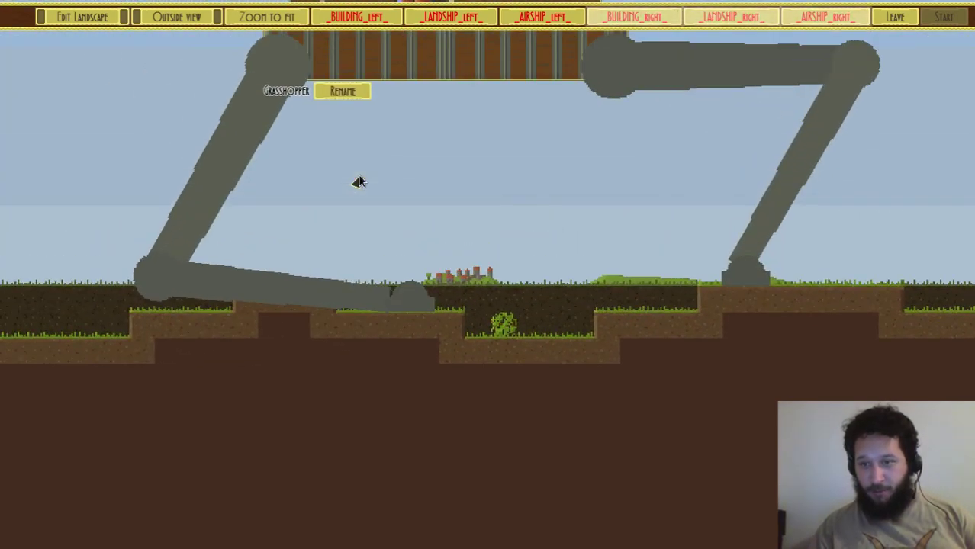
pyautogui.press('d')
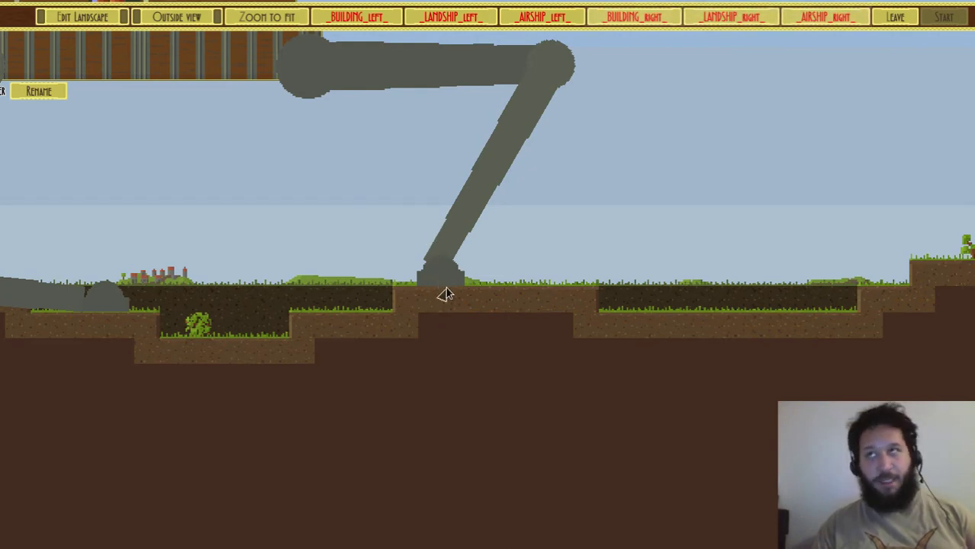
# Leave the combat setup, quit the game and return to the foot drawing code in ShipLayers.java
pyautogui.press('Escape')
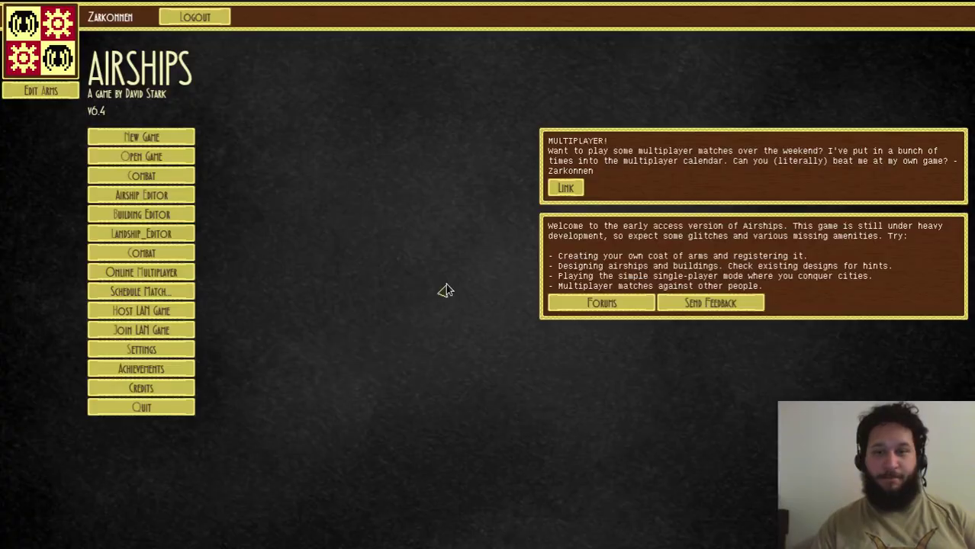
pyautogui.press('Escape')
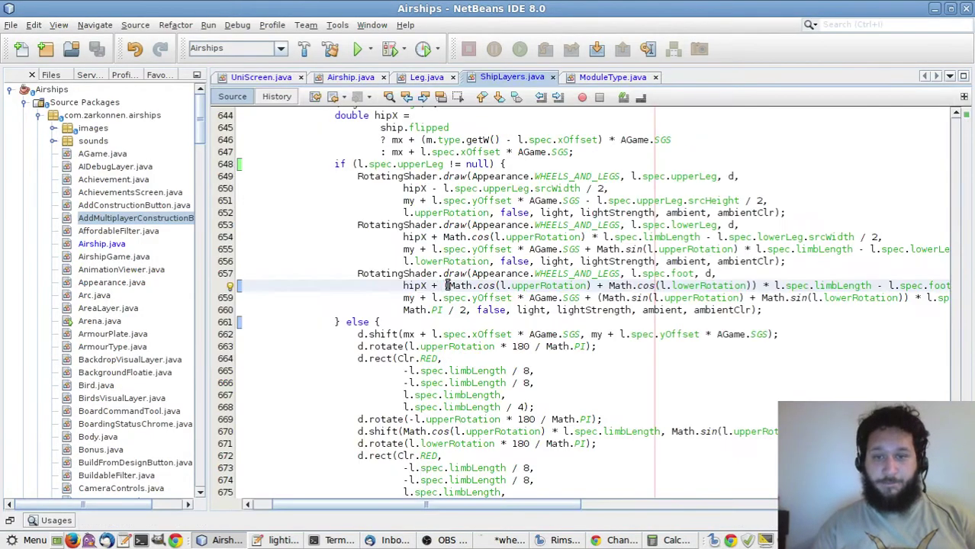
pyautogui.hotkey('ctrl', 'w')
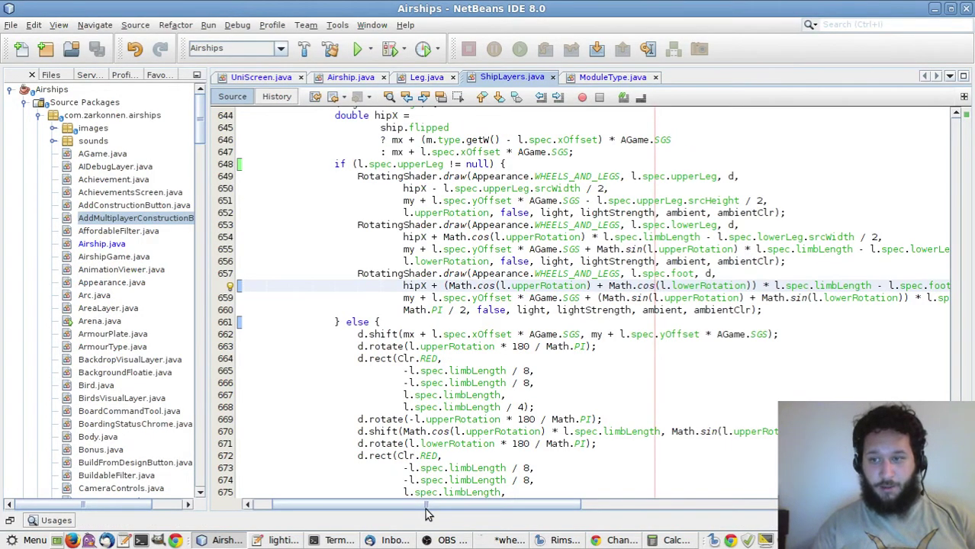
pyautogui.moveTo(426, 508)
pyautogui.mouseDown()
pyautogui.moveTo(449, 508)
pyautogui.moveTo(419, 508)
pyautogui.mouseUp()
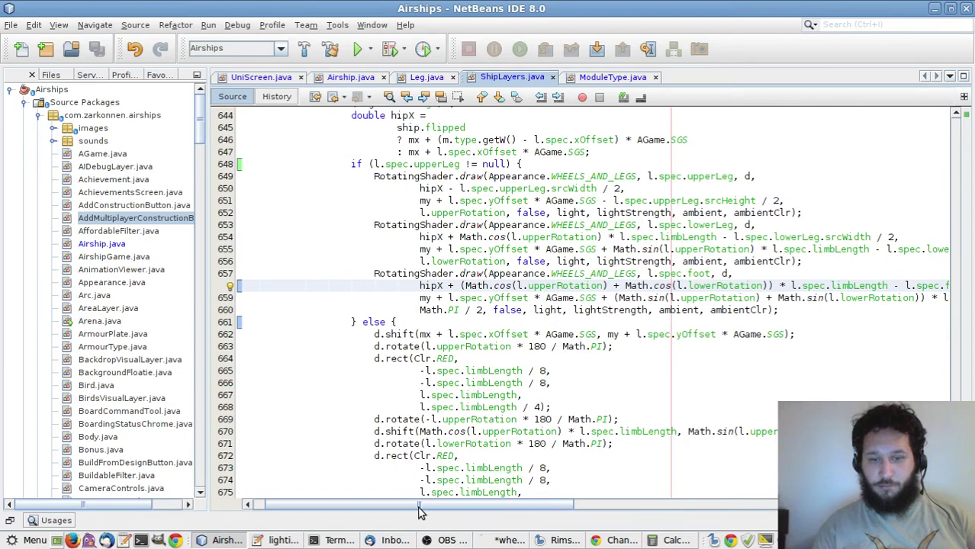
pyautogui.hotkey('alt', 'Tab')
pyautogui.hotkey('alt', 'Tab')
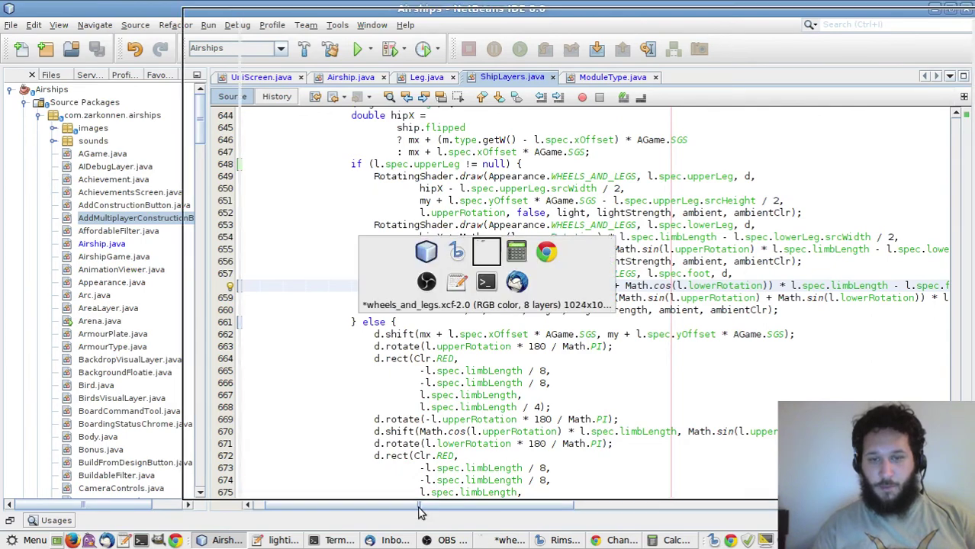
pyautogui.hotkey('alt', 'Tab')
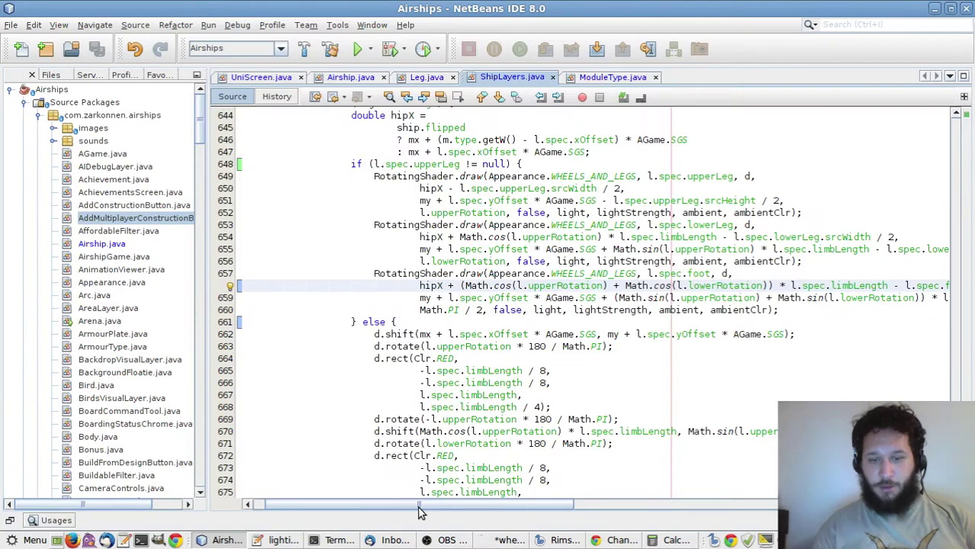
pyautogui.moveTo(419, 511); pyautogui.dragTo(453, 511)
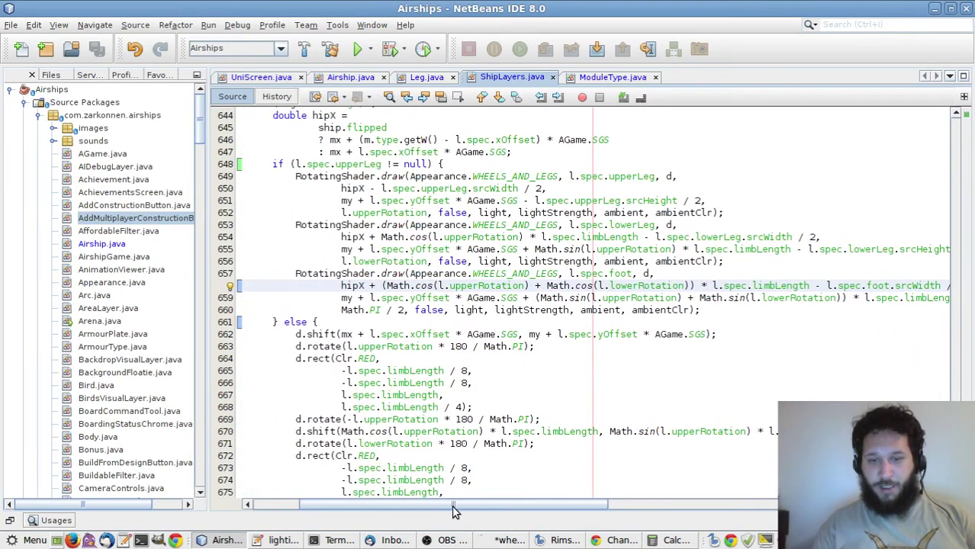
# Switch to wheels_and_legs.xcf in GIMP and make the Background and areas layers visible behind the foot sprite
pyautogui.hotkey('alt', 'Tab')
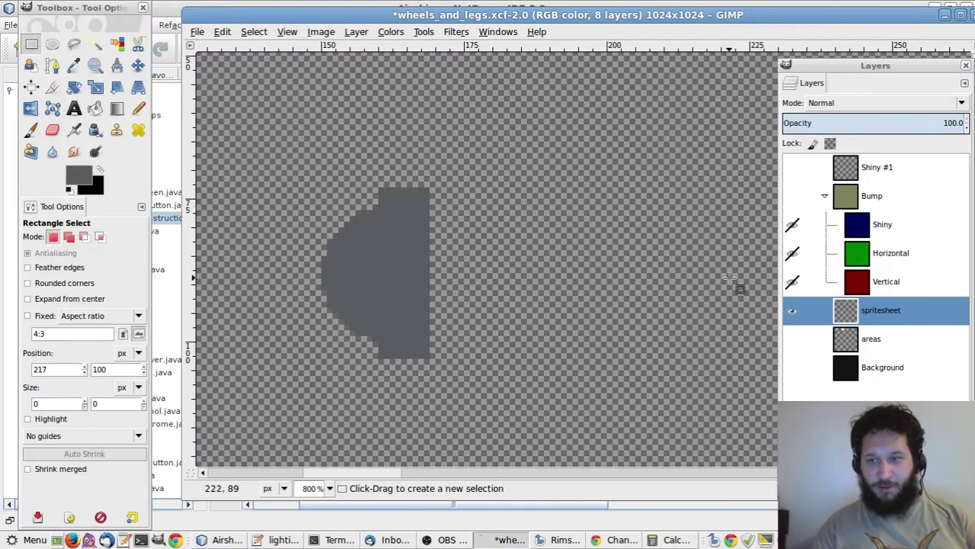
pyautogui.click(796, 172)
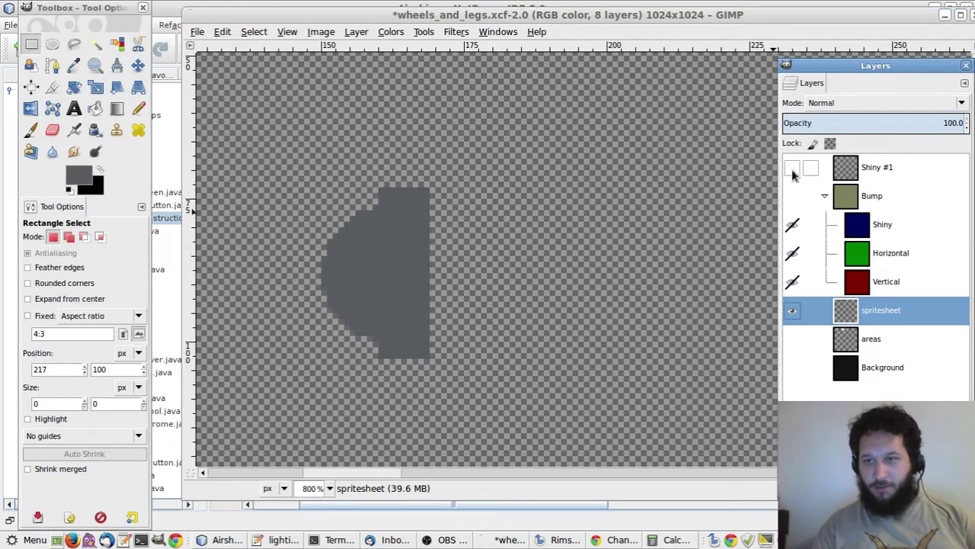
pyautogui.click(794, 197)
pyautogui.click(795, 197)
pyautogui.click(796, 197)
pyautogui.click(796, 197)
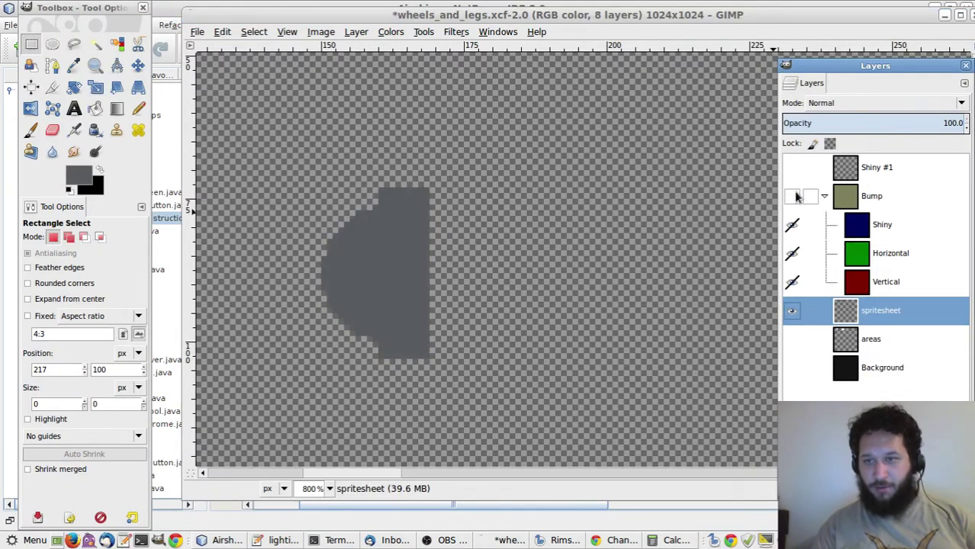
pyautogui.click(792, 368)
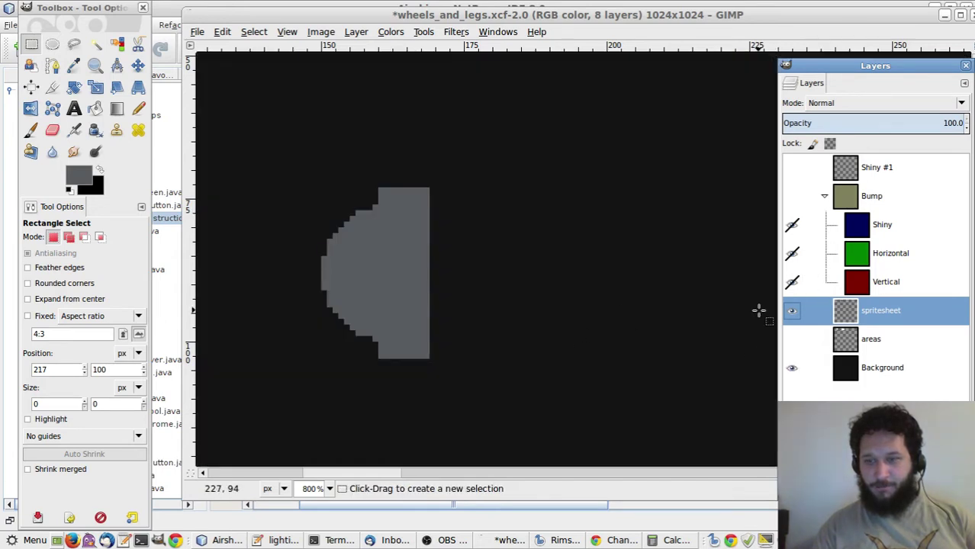
pyautogui.click(794, 341)
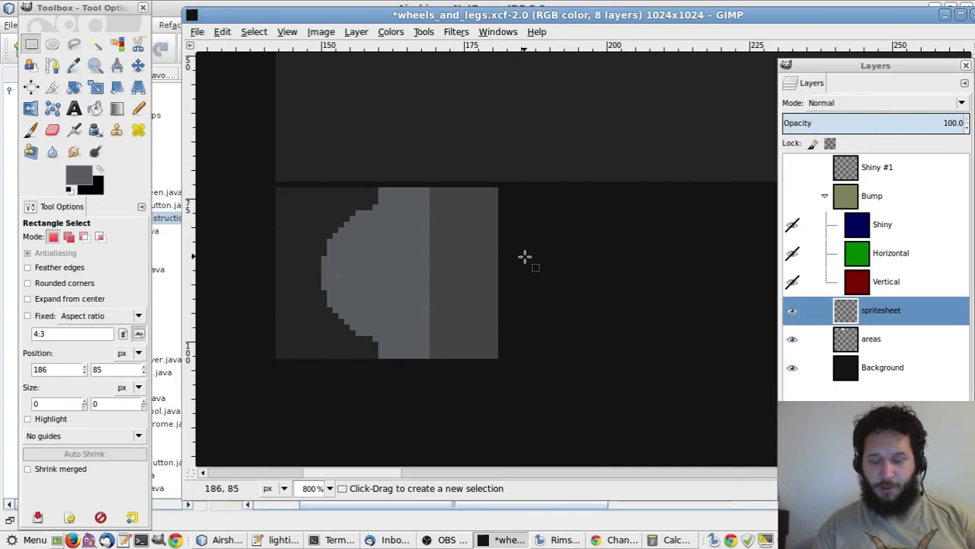
# Extend the foot sprite's flat side by one pixel column by filling a 2 × 30 px selection at 168, 73 with the foreground grey
pyautogui.press('o')
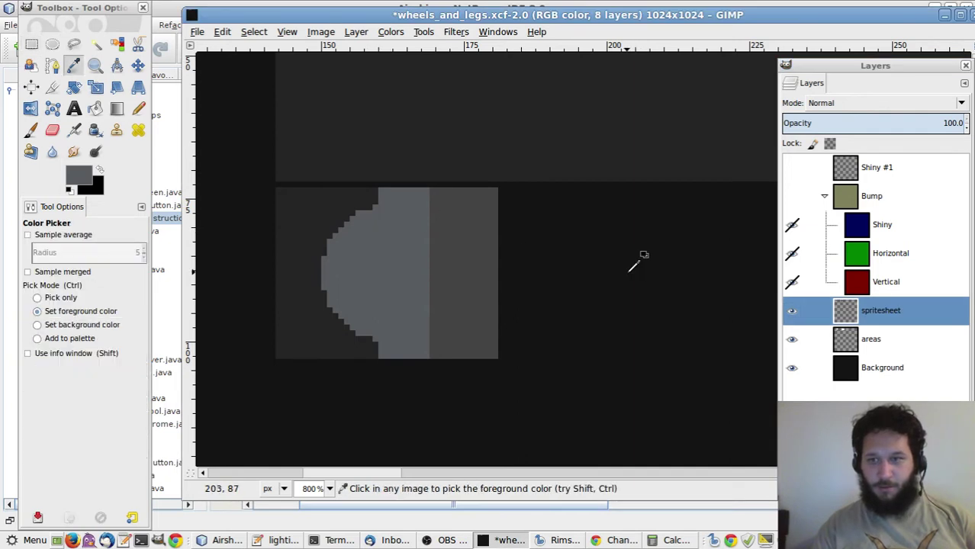
pyautogui.press('r')
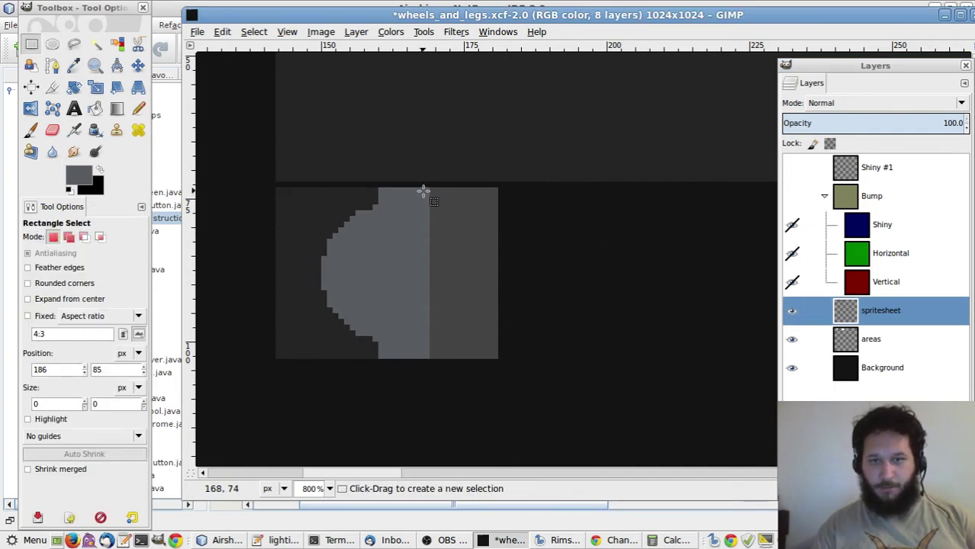
pyautogui.moveTo(424, 189); pyautogui.dragTo(434, 357)
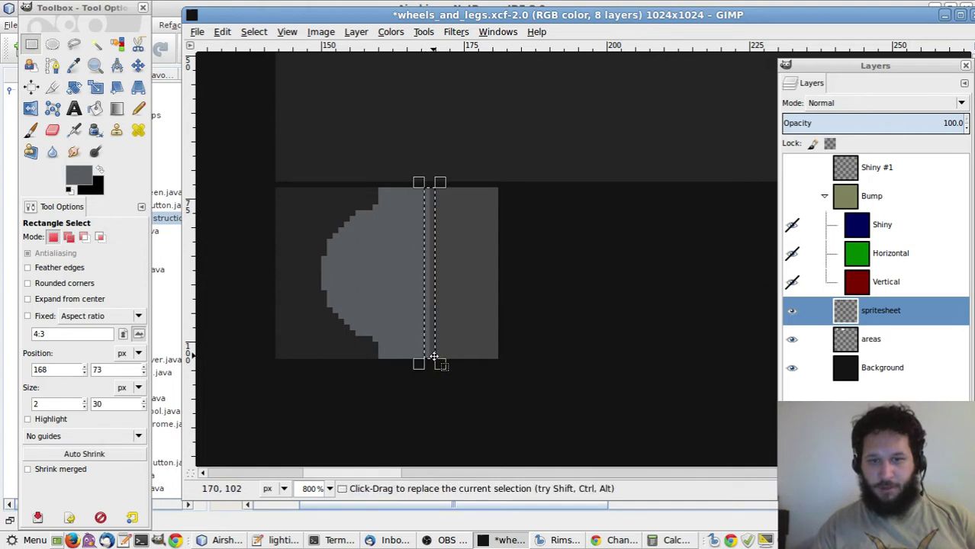
pyautogui.click(524, 382)
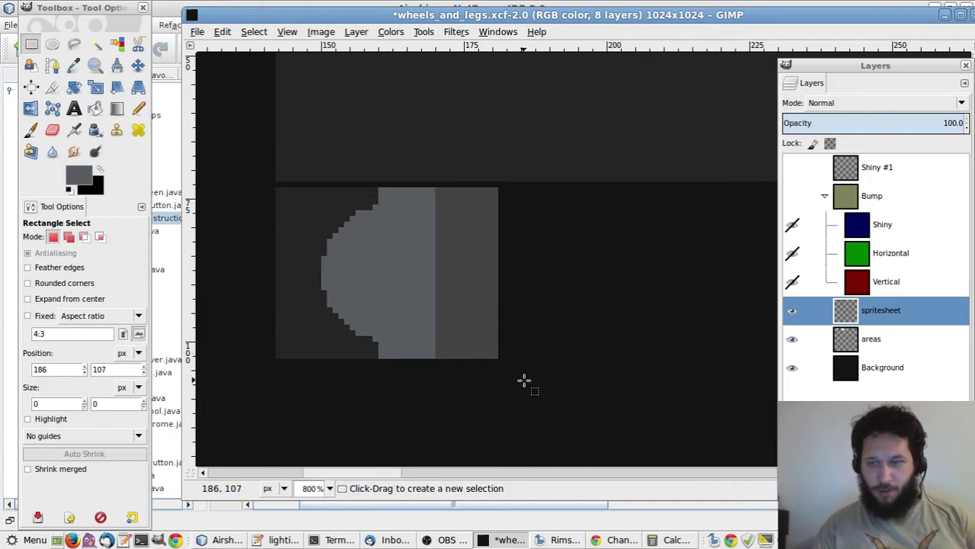
# Hide the Background and areas layers so that only the spritesheet layer is shown
pyautogui.click(792, 339)
pyautogui.click(792, 339)
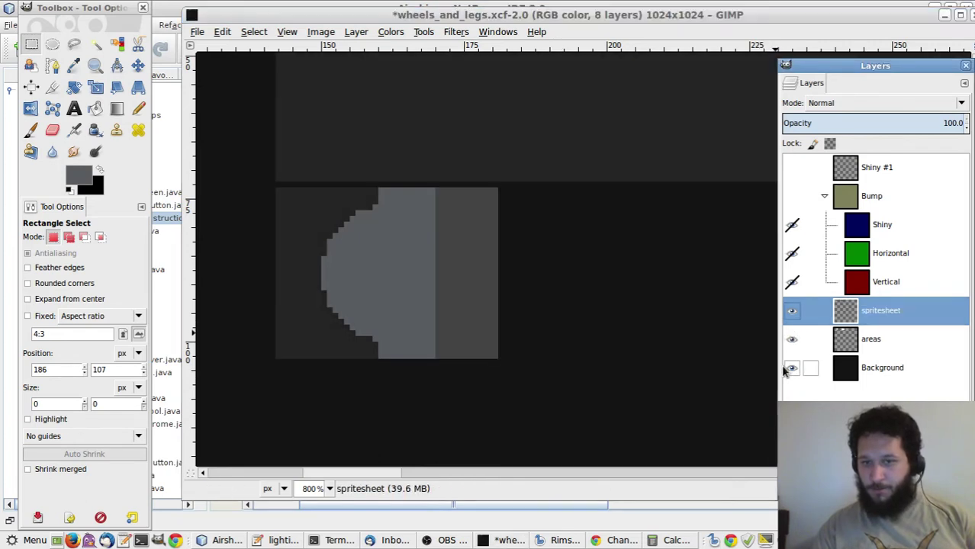
pyautogui.click(792, 368)
pyautogui.click(792, 339)
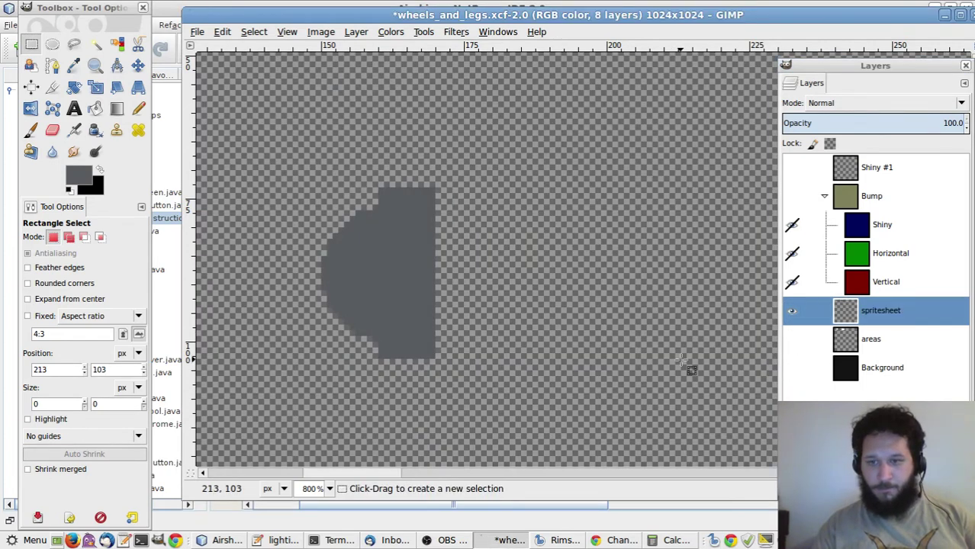
# Save the image and export it over wheels_and_legs.png in the project's images folder, keeping the current PNG options
pyautogui.hotkey('ctrl', 's')
pyautogui.hotkey('ctrl', 'shift', 'e')
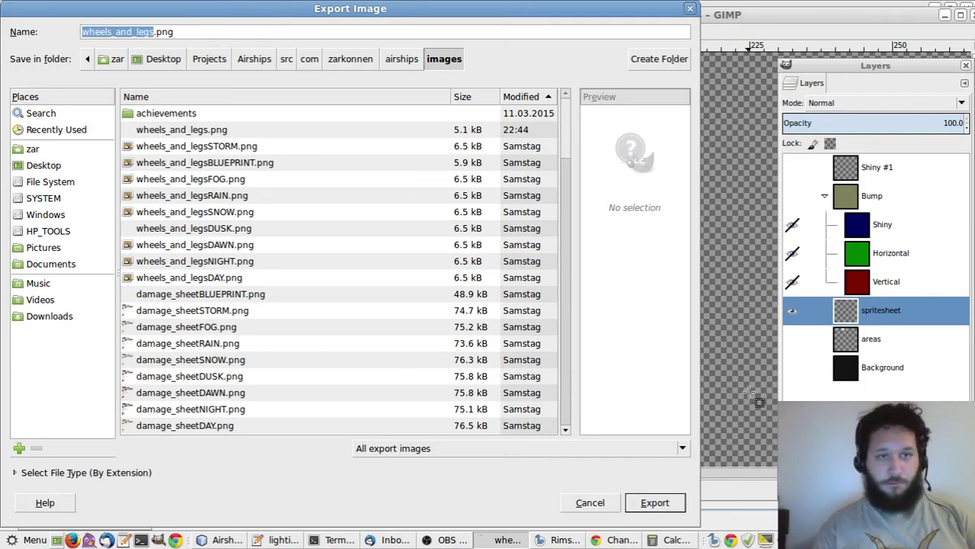
pyautogui.press('Return')
pyautogui.press('Return')
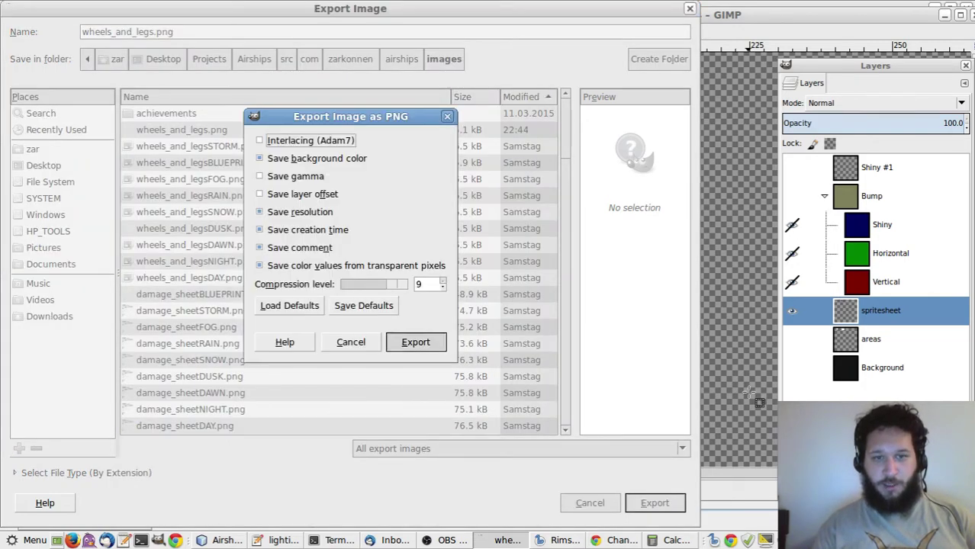
pyautogui.press('Return')
# In ModuleType.java in NetBeans, set the fifth argument of all four Large Legs Leg.Spec entries to 4 and save the file
pyautogui.hotkey('alt', 'Tab')
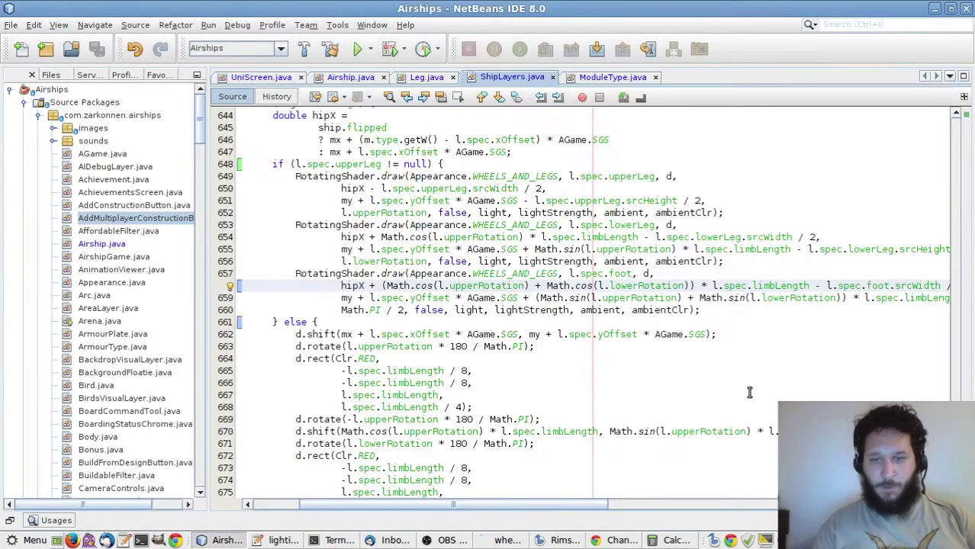
pyautogui.click(581, 79)
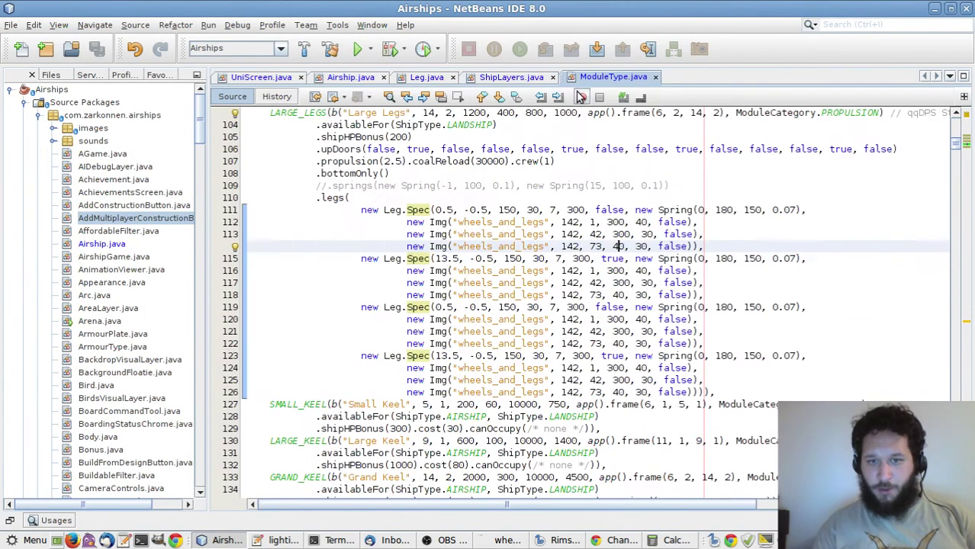
pyautogui.click(557, 210)
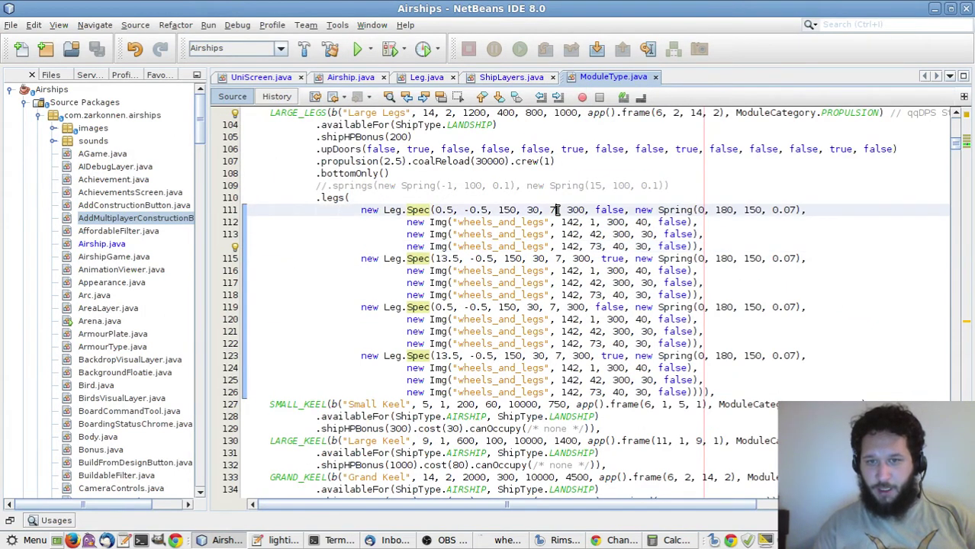
pyautogui.press('BackSpace')
pyautogui.write('4')
pyautogui.press('Down')
pyautogui.press('Down')
pyautogui.press('Down')
pyautogui.press('Down')
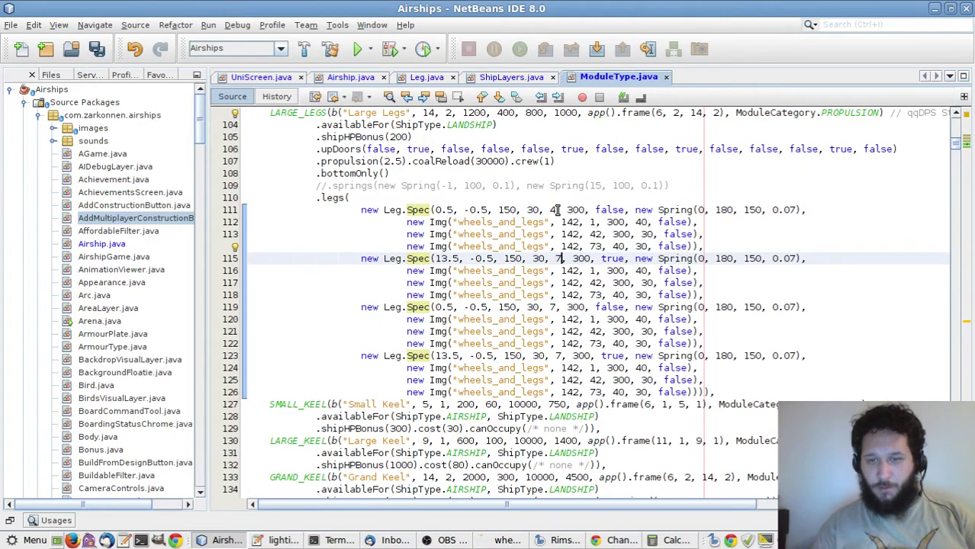
pyautogui.press('Down')
pyautogui.press('Down')
pyautogui.press('Down')
pyautogui.press('Down')
pyautogui.write('4')
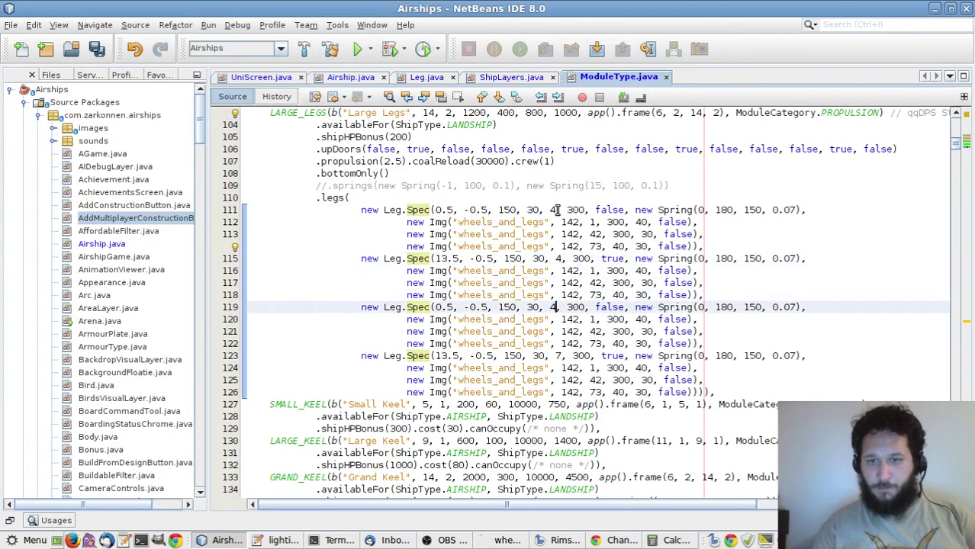
pyautogui.press('Down')
pyautogui.press('Down')
pyautogui.press('Down')
pyautogui.press('Down')
pyautogui.press('Right')
pyautogui.press('BackSpace')
pyautogui.write('4')
pyautogui.hotkey('ctrl', 's')
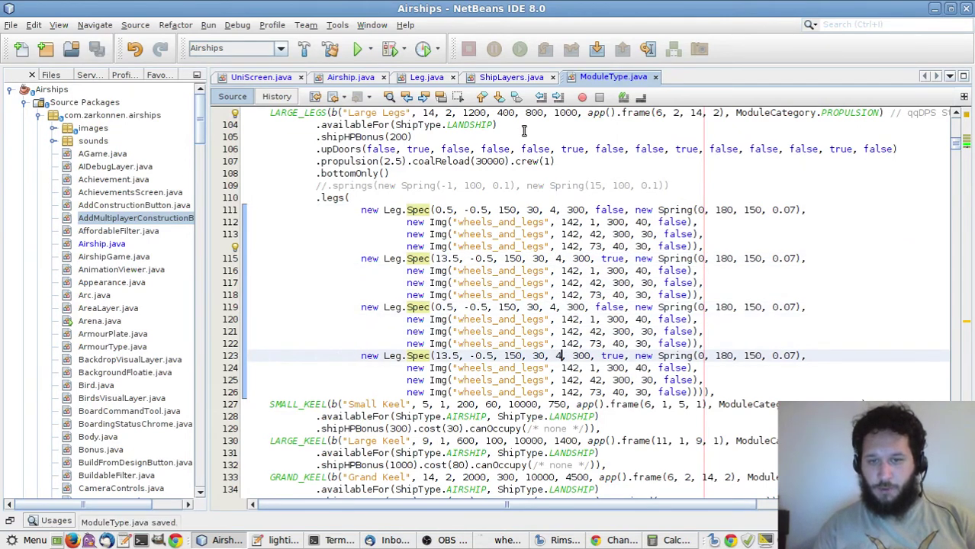
# Run the Airships project as far as the main menu, quit the game and close the run output
pyautogui.click(358, 49)
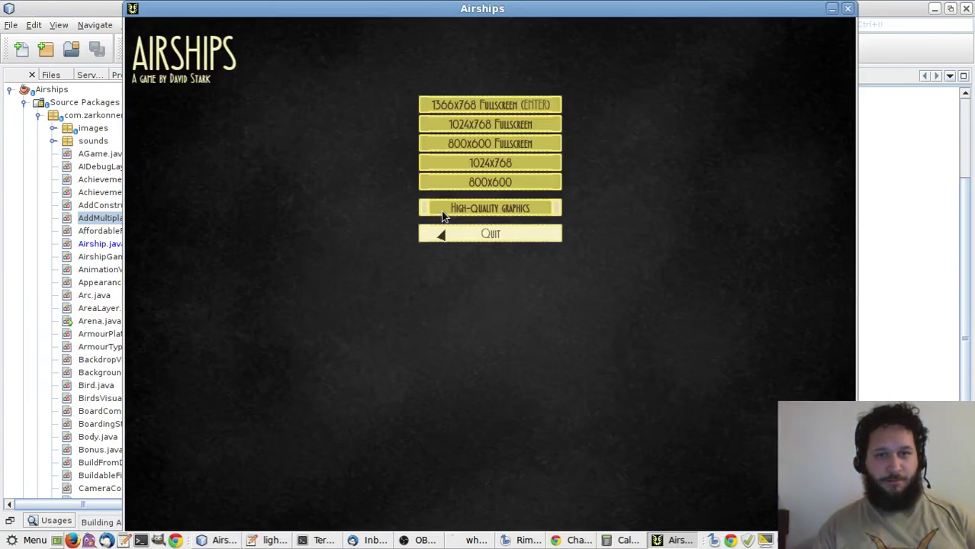
pyautogui.click(443, 209)
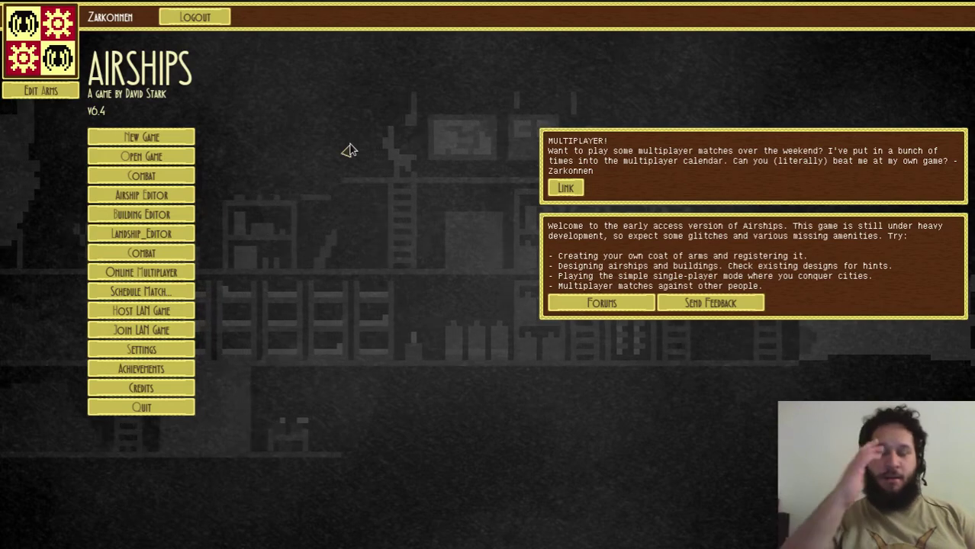
pyautogui.hotkey('alt', 'F4')
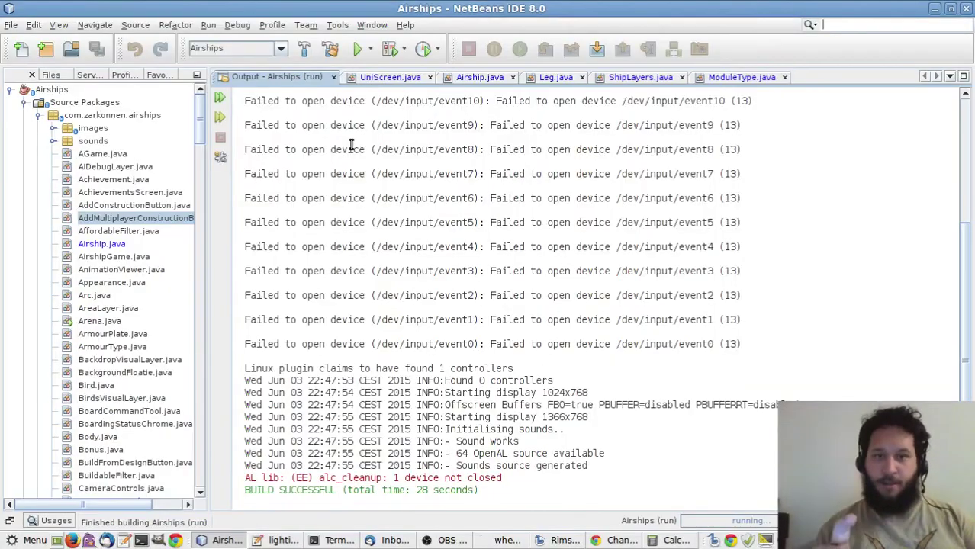
pyautogui.hotkey('ctrl', 'w')
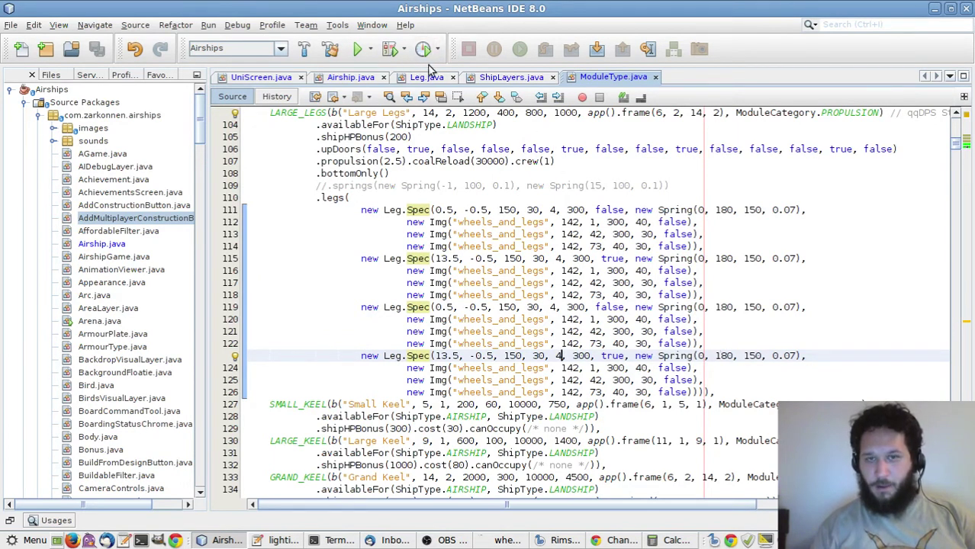
# In ShipLayers.java, remove "+ l.spec.footHeight" from the x-position expression in the foot's RotatingShader.draw call and save the file
pyautogui.click(263, 80)
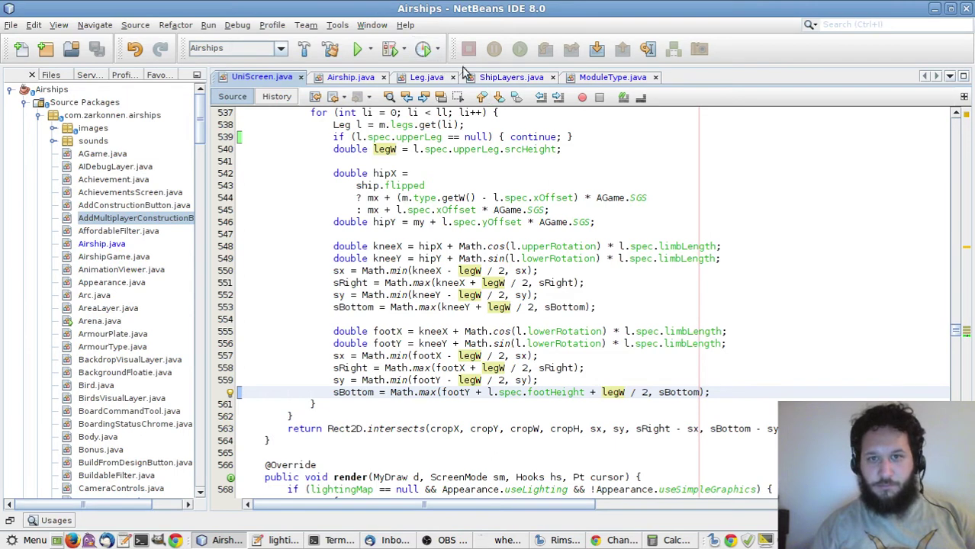
pyautogui.click(498, 79)
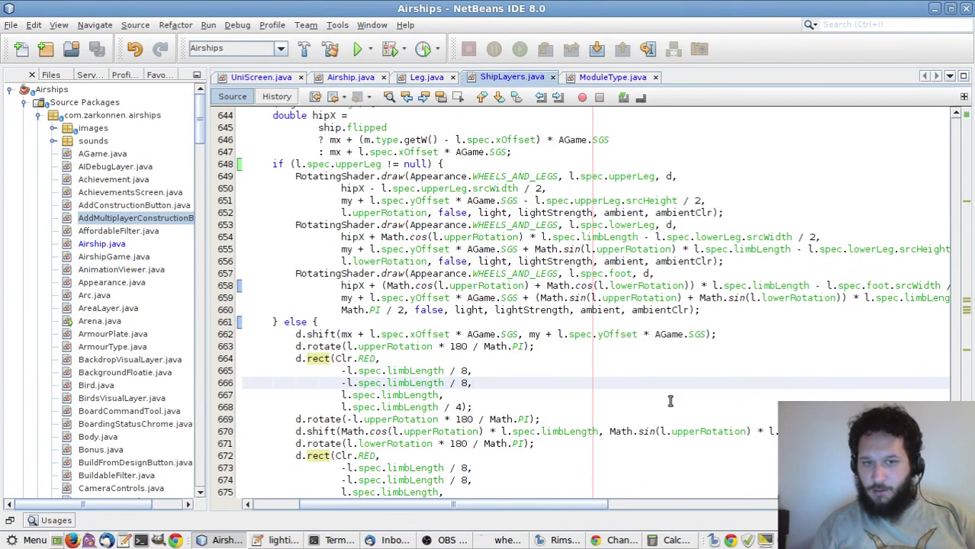
pyautogui.moveTo(521, 506); pyautogui.dragTo(664, 496)
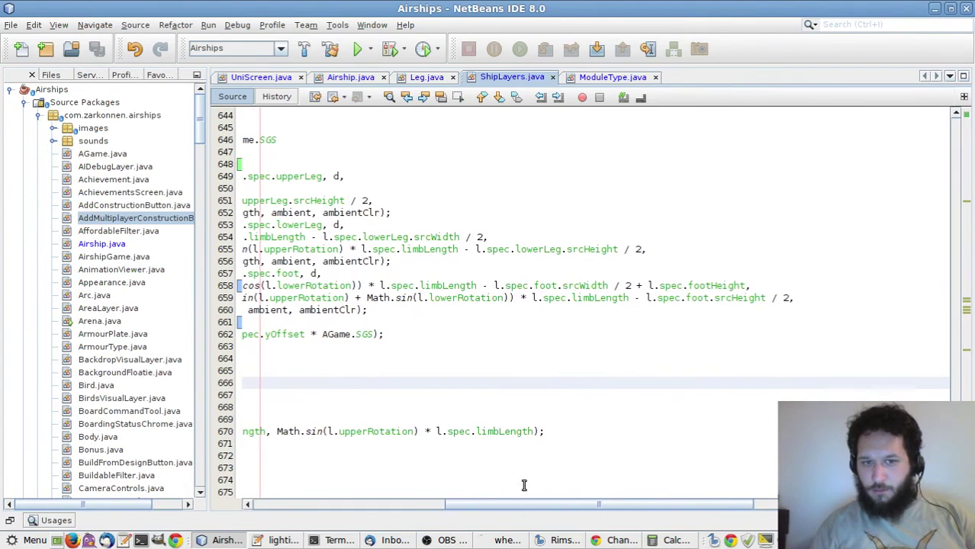
pyautogui.doubleClick(696, 288)
pyautogui.hotkey('shift', 'End')
pyautogui.press('Delete')
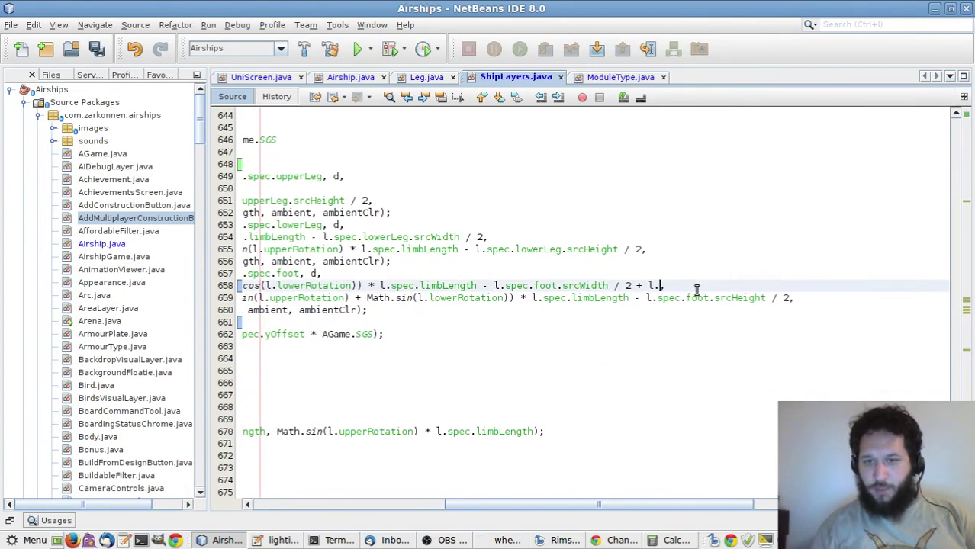
pyautogui.hotkey('ctrl', 's')
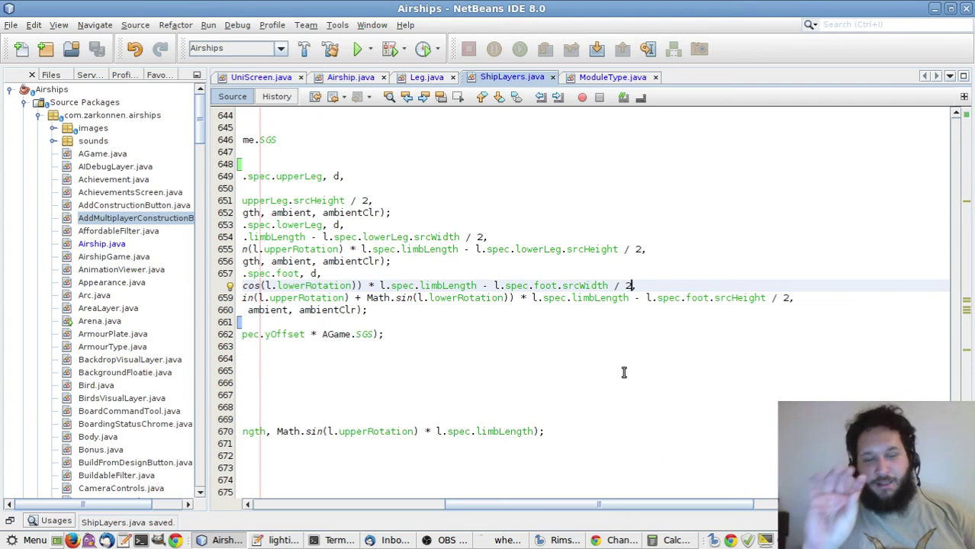
pyautogui.moveTo(495, 505); pyautogui.dragTo(437, 513)
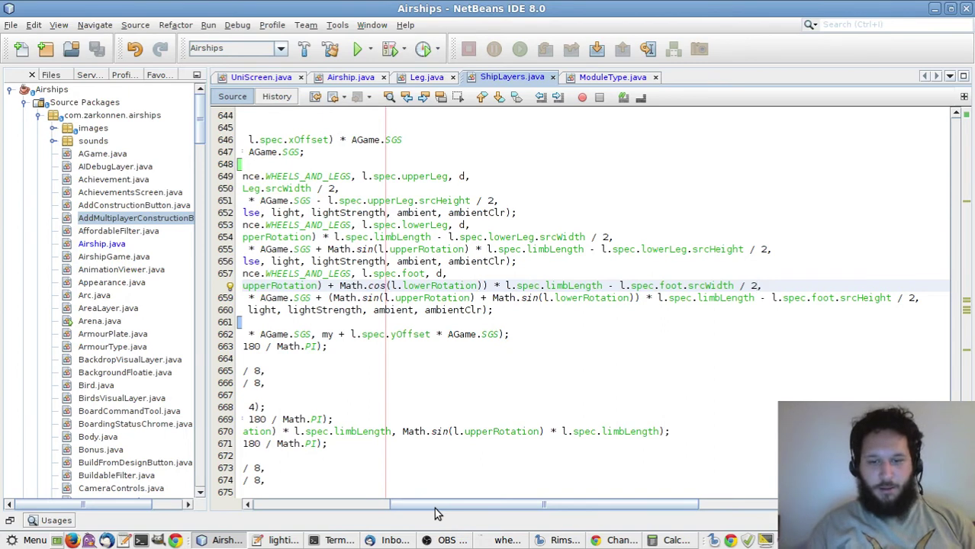
pyautogui.moveTo(436, 509); pyautogui.dragTo(347, 538)
pyautogui.click(522, 412)
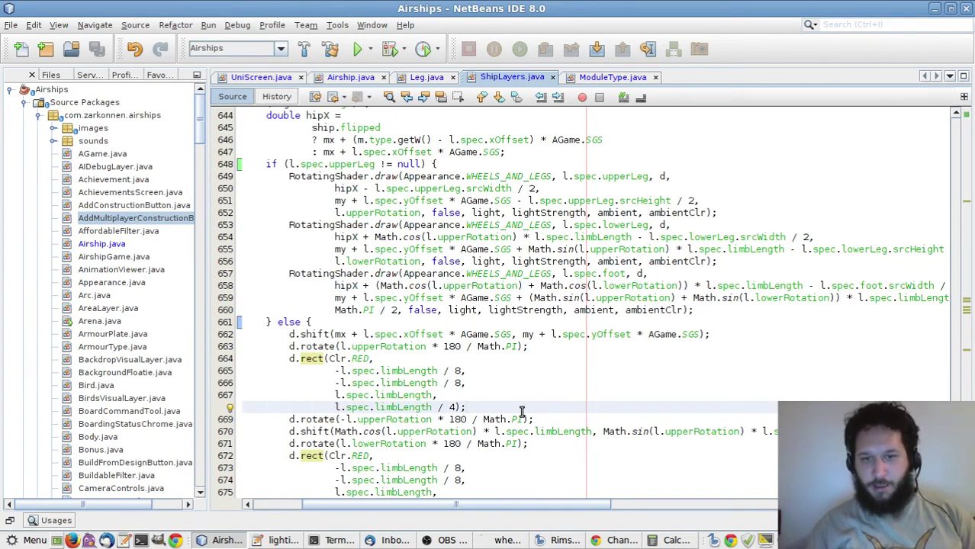
# Return to the sprite sheet in GIMP and show the areas and Background layers again
pyautogui.hotkey('alt', 'Tab')
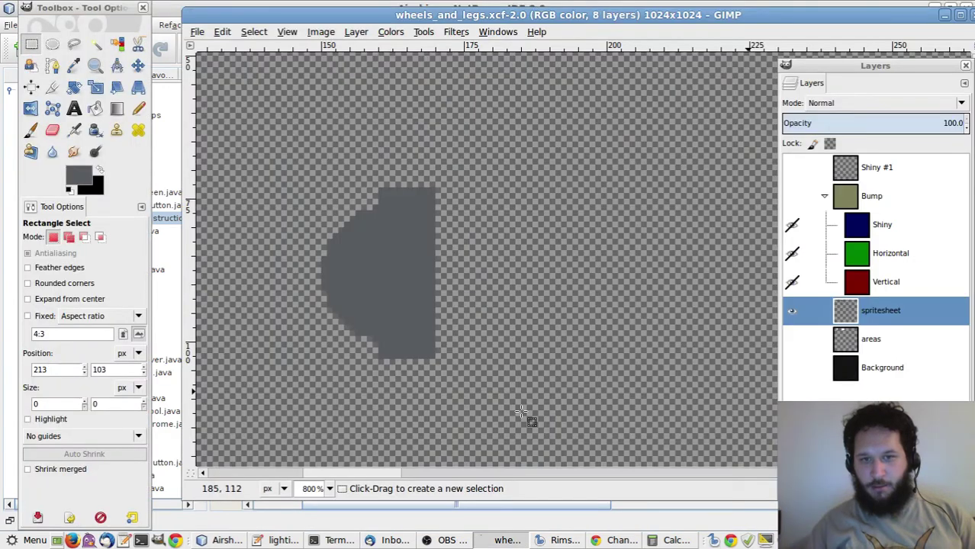
pyautogui.click(794, 339)
pyautogui.click(794, 368)
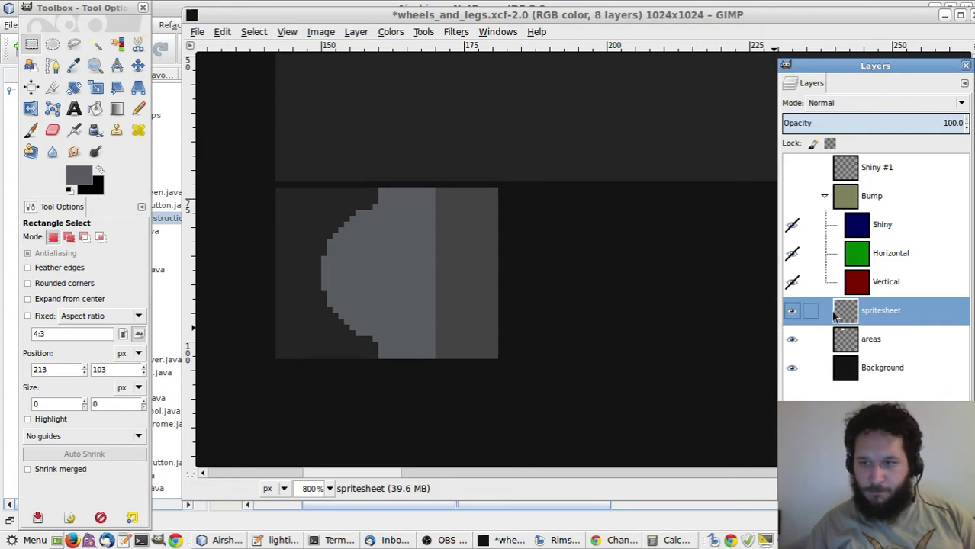
# Set the spritesheet layer's opacity to 50 and measure the foot's overlap with the leg using a rectangular selection, clearing it when done
pyautogui.click(947, 123)
pyautogui.write('50')
pyautogui.press('Return')
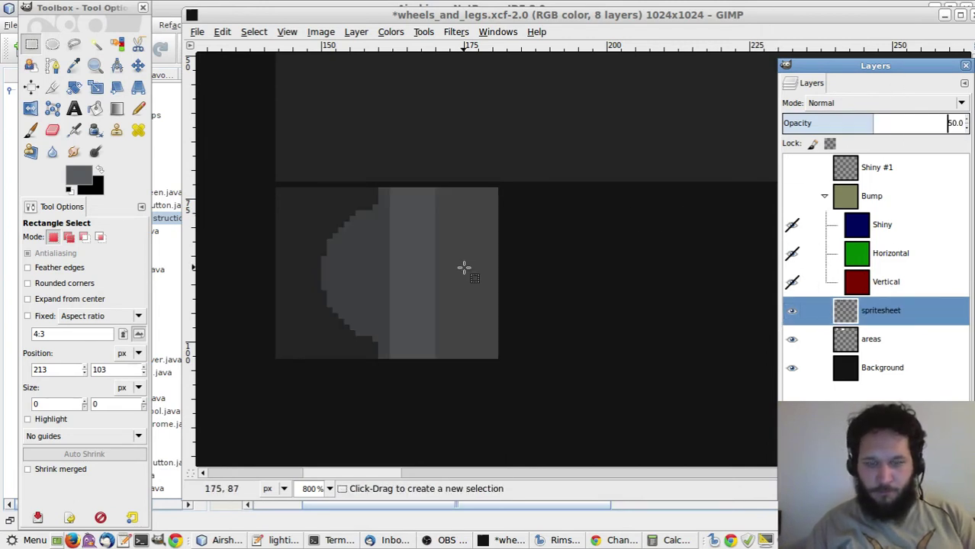
pyautogui.moveTo(389, 189); pyautogui.dragTo(433, 249)
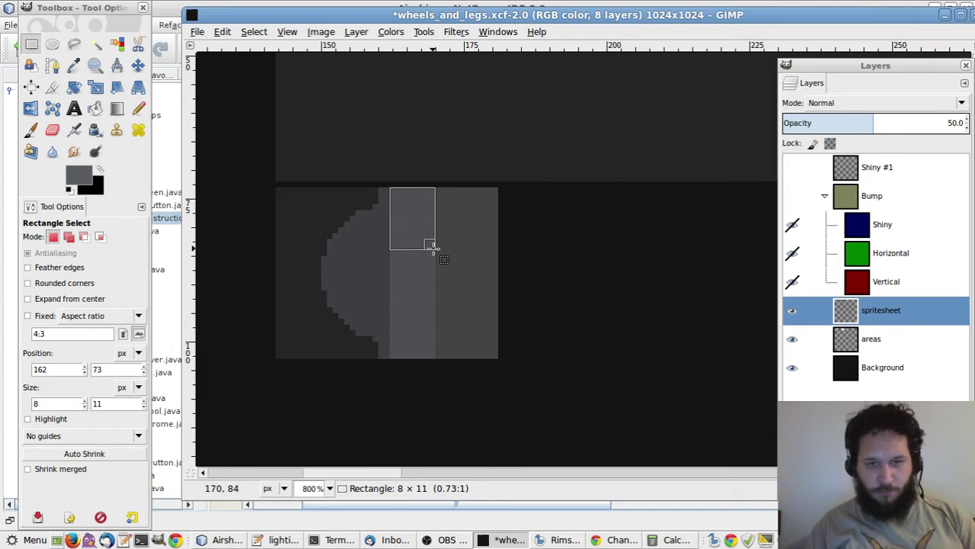
pyautogui.moveTo(432, 248); pyautogui.dragTo(433, 249)
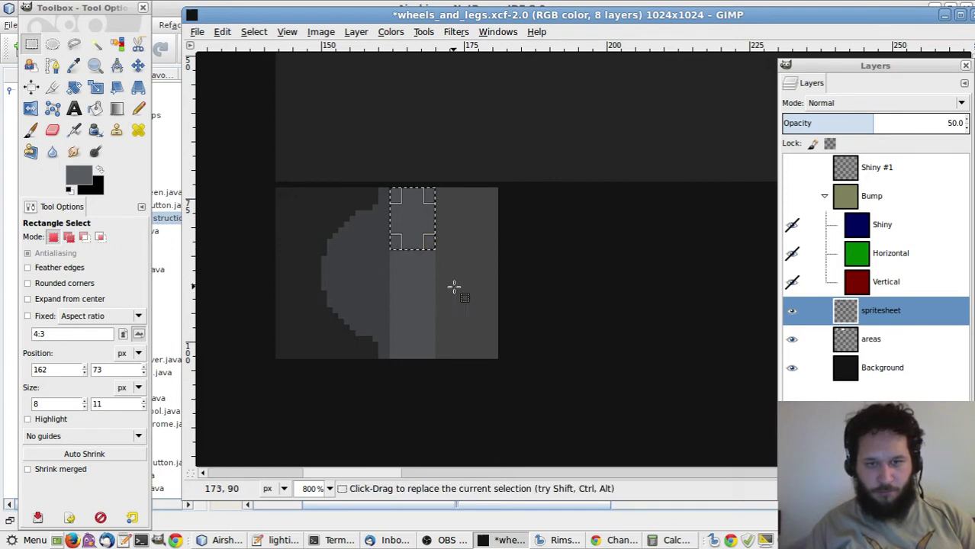
pyautogui.click(481, 344)
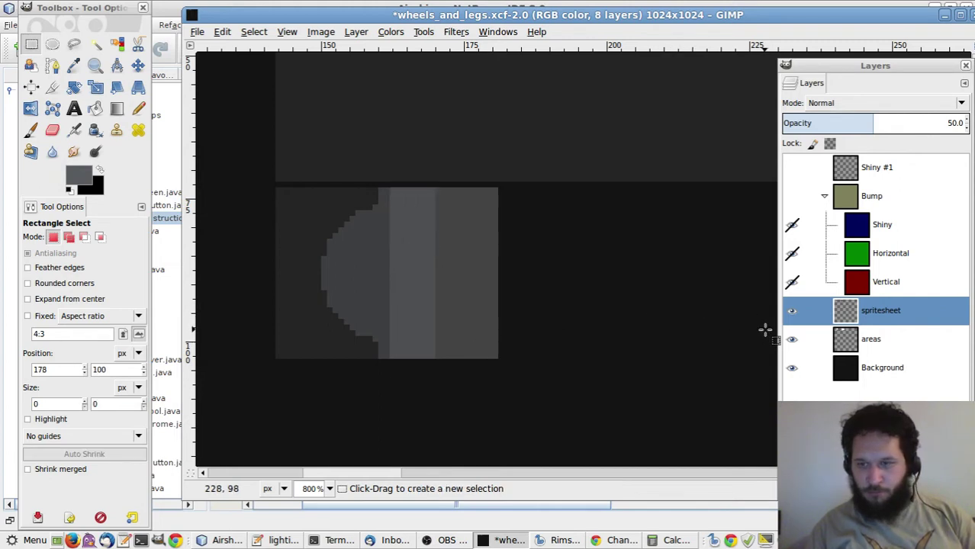
# Inspect the foot sprite with the other layers toggled off, restore the spritesheet layer's opacity to 100 and show the areas layer again
pyautogui.click(792, 339)
pyautogui.click(792, 321)
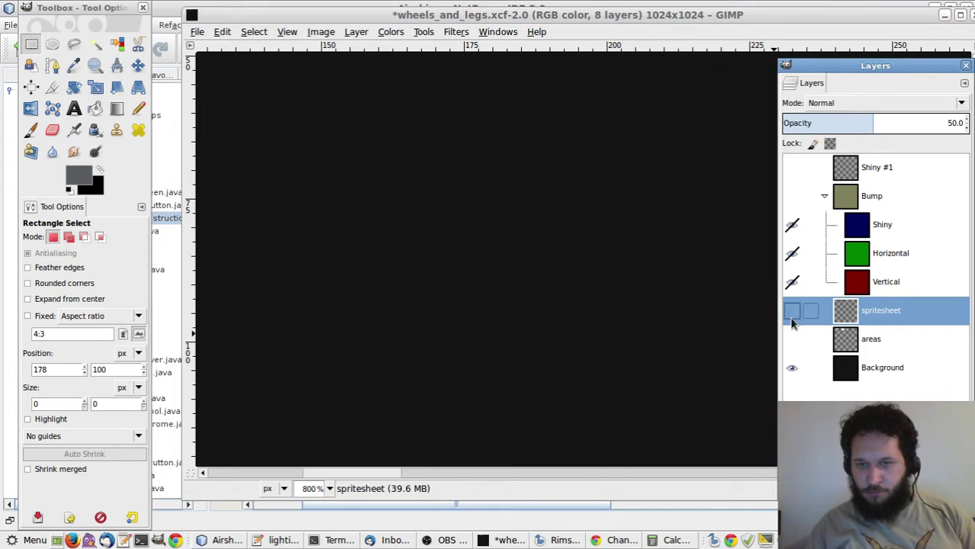
pyautogui.click(792, 313)
pyautogui.click(792, 367)
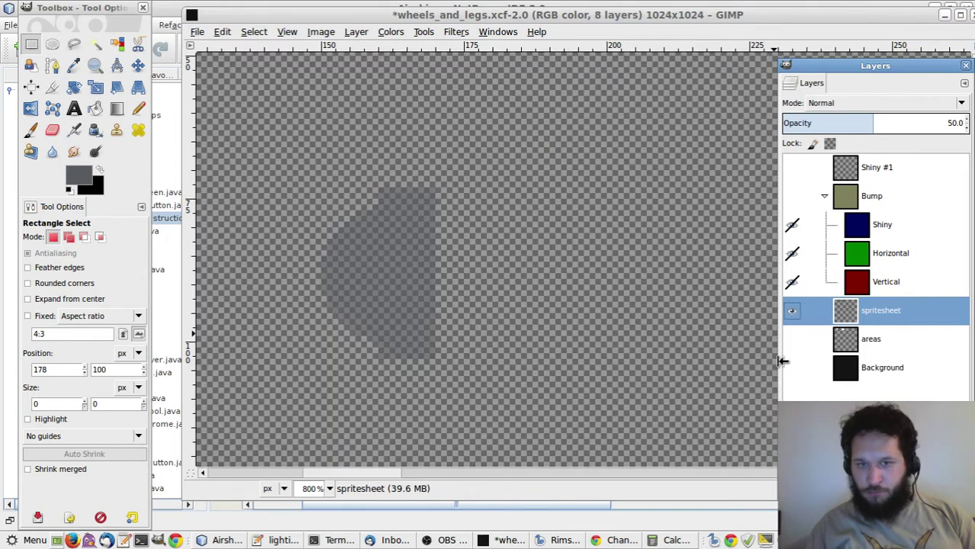
pyautogui.click(792, 368)
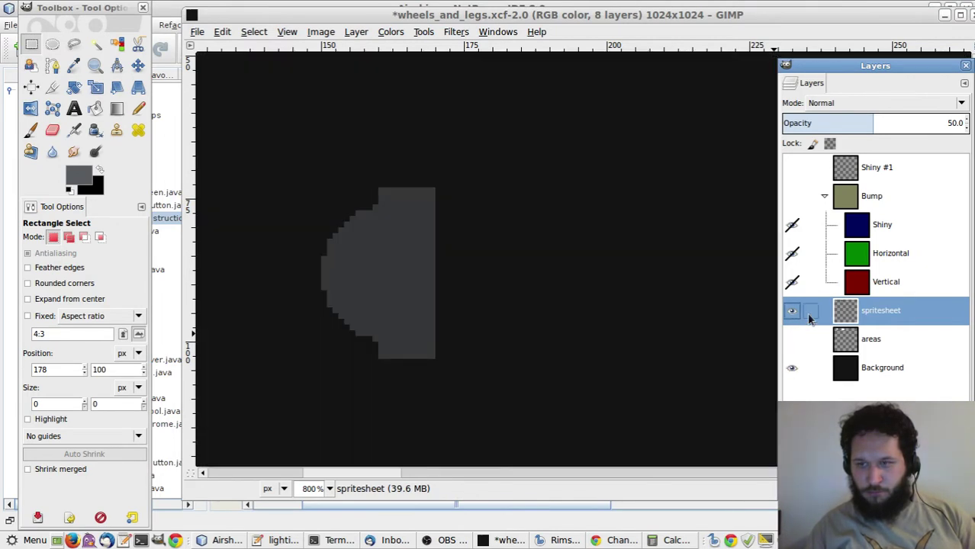
pyautogui.tripleClick(954, 123)
pyautogui.write('100')
pyautogui.press('Return')
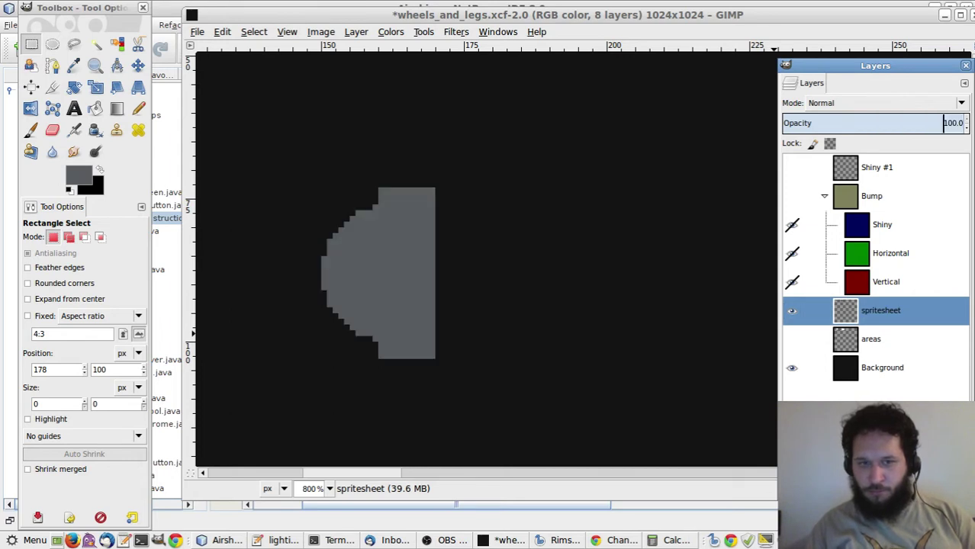
pyautogui.click(792, 338)
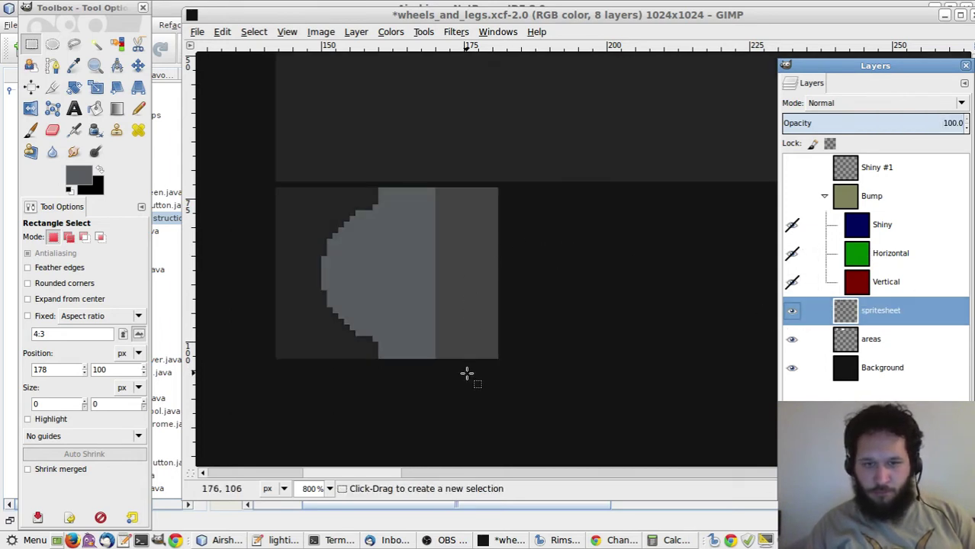
# Delete a 4 px wide strip along the foot sprite's straight edge on the spritesheet layer and clear the selection
pyautogui.moveTo(469, 371); pyautogui.dragTo(409, 181)
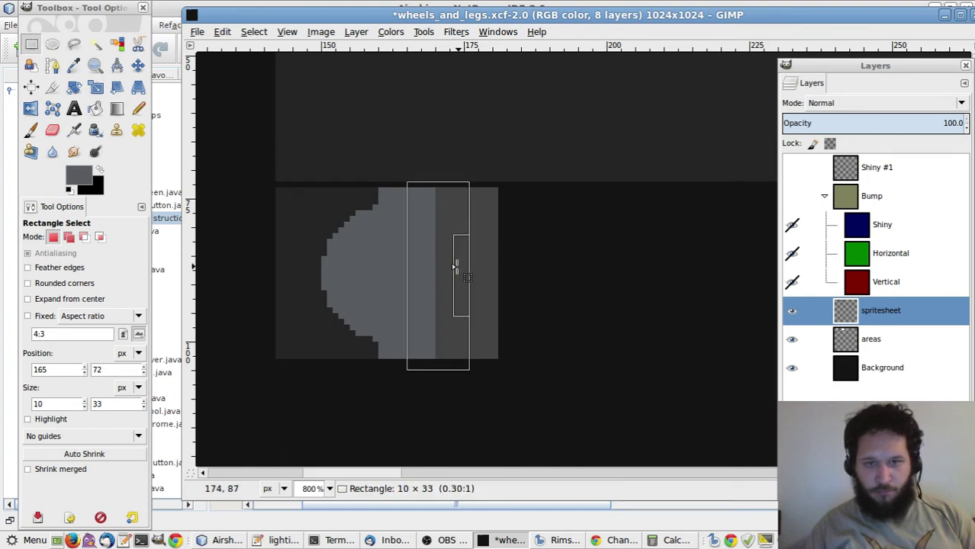
pyautogui.moveTo(456, 267); pyautogui.dragTo(427, 269)
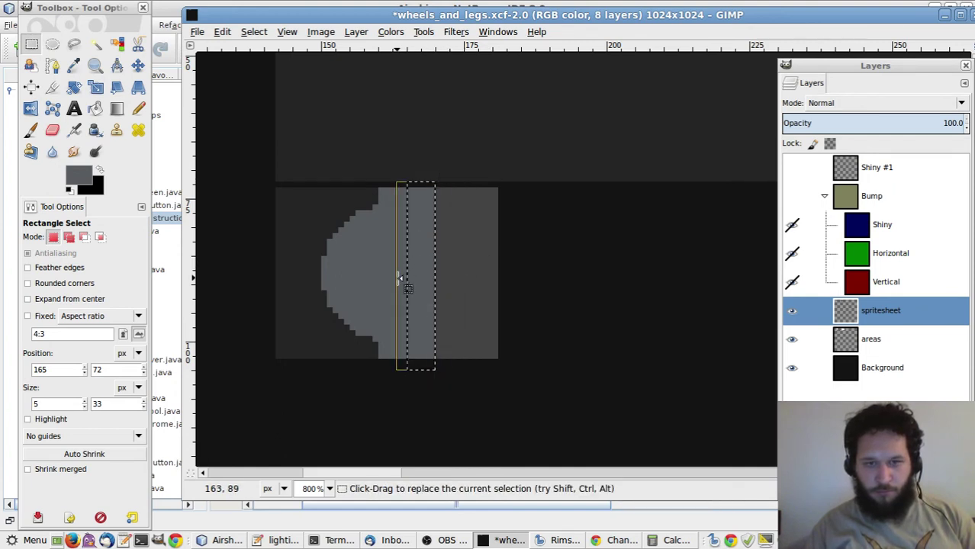
pyautogui.press('Return')
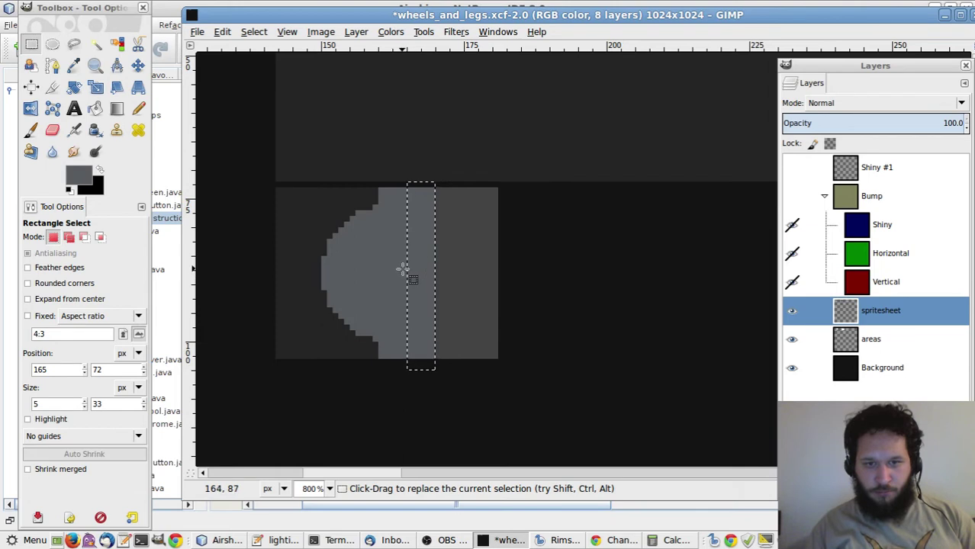
pyautogui.click(462, 179)
pyautogui.moveTo(420, 368); pyautogui.dragTo(414, 390)
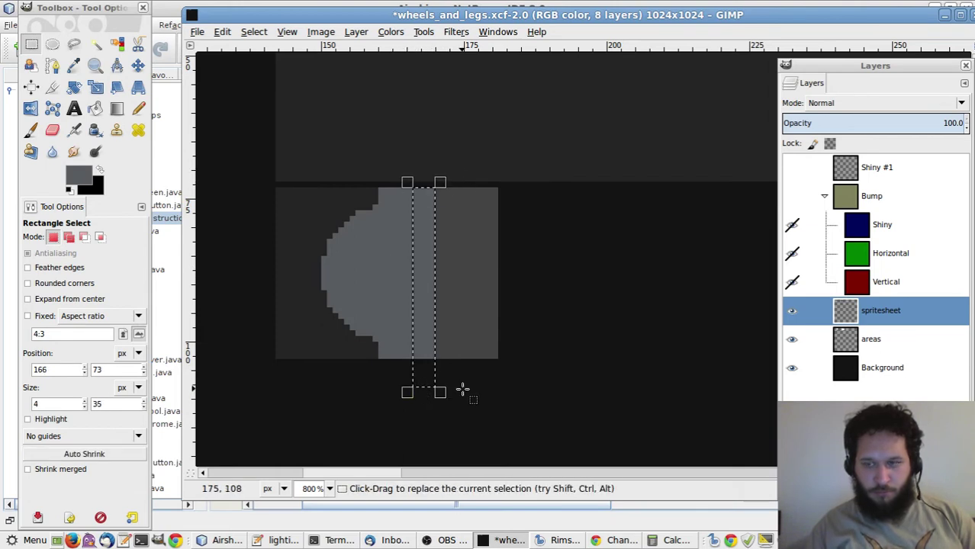
pyautogui.press('Delete')
pyautogui.click(523, 368)
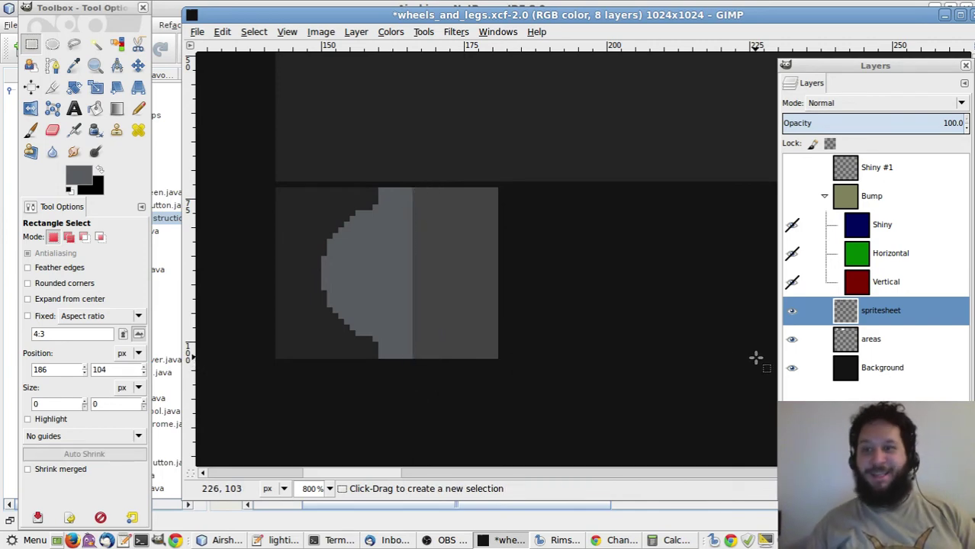
# Hide the areas and Background layers to view the trimmed foot, and undo the hiding and the strip's deletion
pyautogui.click(792, 339)
pyautogui.click(793, 368)
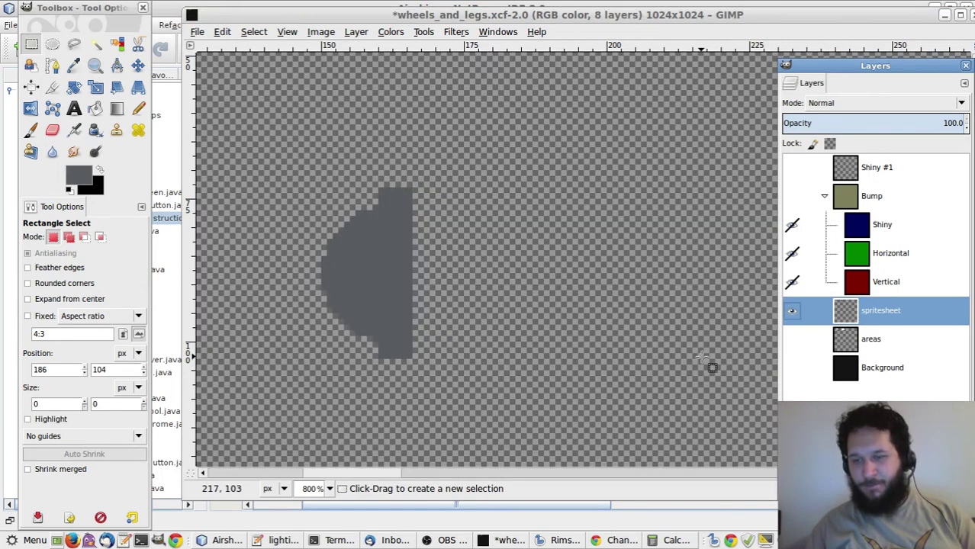
pyautogui.click(701, 357)
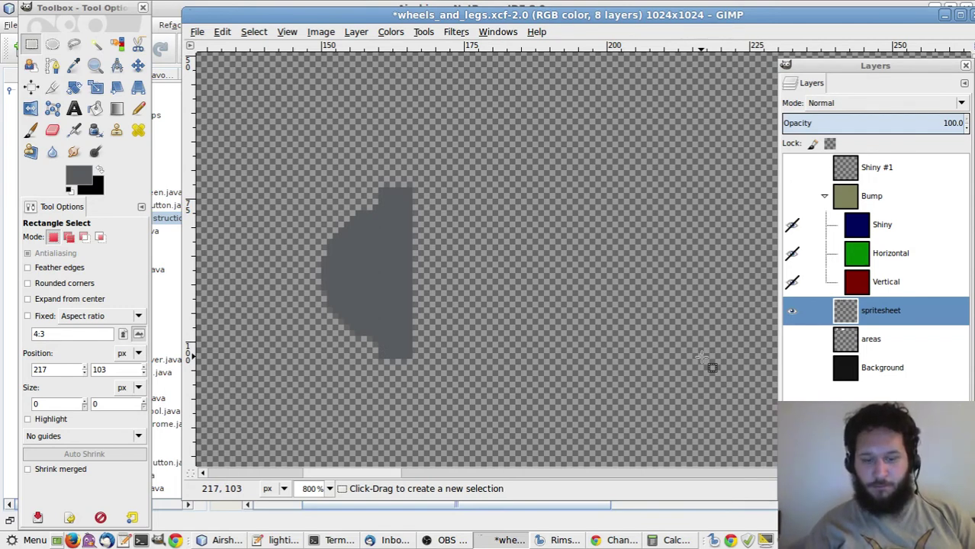
pyautogui.hotkey('ctrl', 'z')
pyautogui.hotkey('ctrl', 'z')
pyautogui.hotkey('ctrl', 'z')
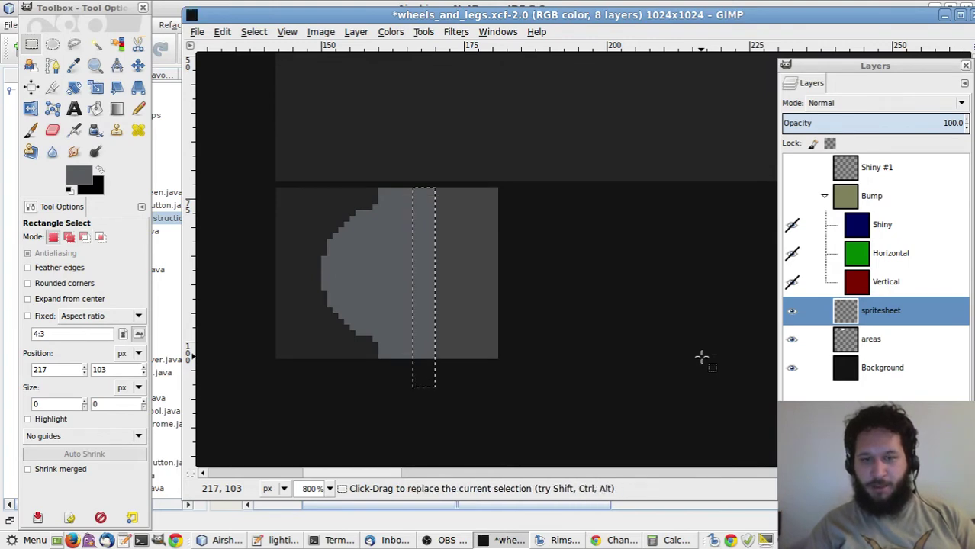
pyautogui.hotkey('ctrl', 'z')
# Switch from the sprite sheet to the Airships project in NetBeans
pyautogui.hotkey('alt', 'Tab')
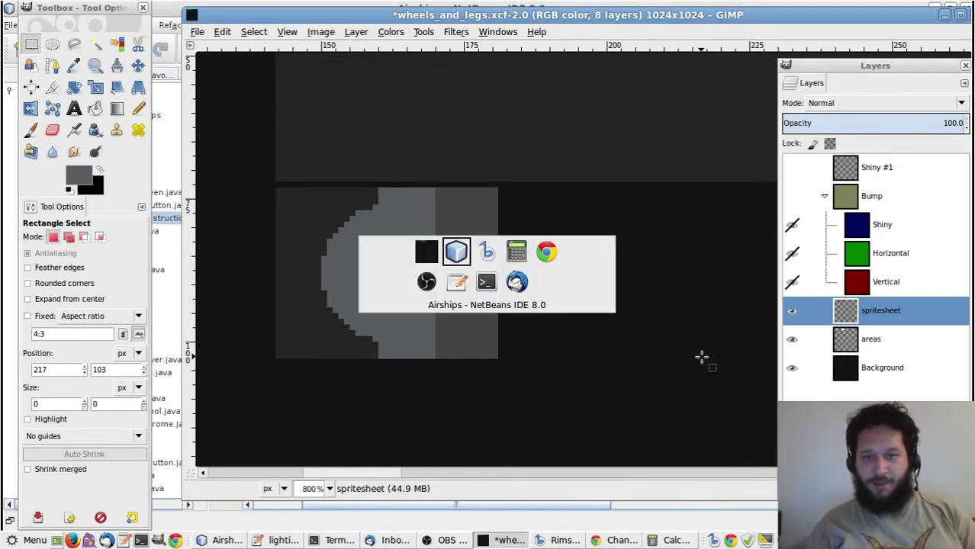
pyautogui.hotkey('alt', 'Tab')
pyautogui.hotkey('alt', 'Tab')
pyautogui.hotkey('alt', 'Tab')
pyautogui.hotkey('alt', 'Tab')
pyautogui.hotkey('alt', 'Tab')
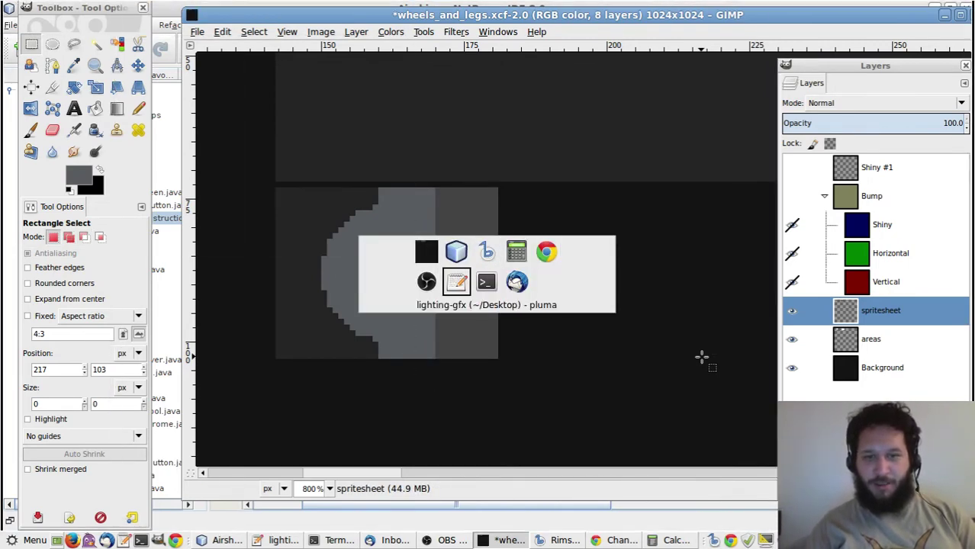
pyautogui.hotkey('alt', 'shift', 'Tab')
pyautogui.hotkey('alt', 'shift', 'Tab')
pyautogui.hotkey('alt', 'shift', 'Tab')
pyautogui.hotkey('alt', 'shift', 'Tab')
pyautogui.hotkey('alt', 'shift', 'Tab')
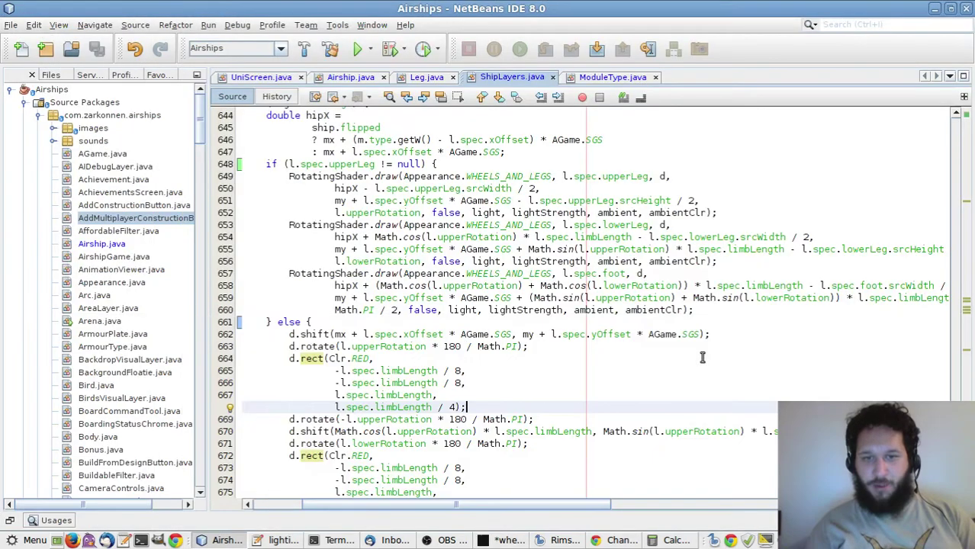
# In ModuleType.java, set the fifth argument of all four Large Legs Leg.Spec entries to 8 and save the file
pyautogui.click(603, 77)
pyautogui.press('BackSpace')
pyautogui.write('8')
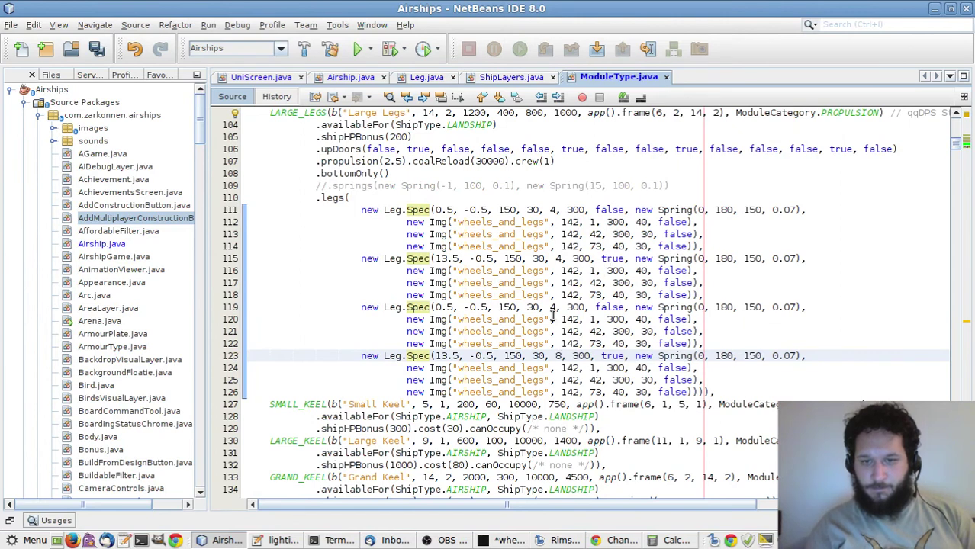
pyautogui.click(556, 310)
pyautogui.press('BackSpace')
pyautogui.write('8')
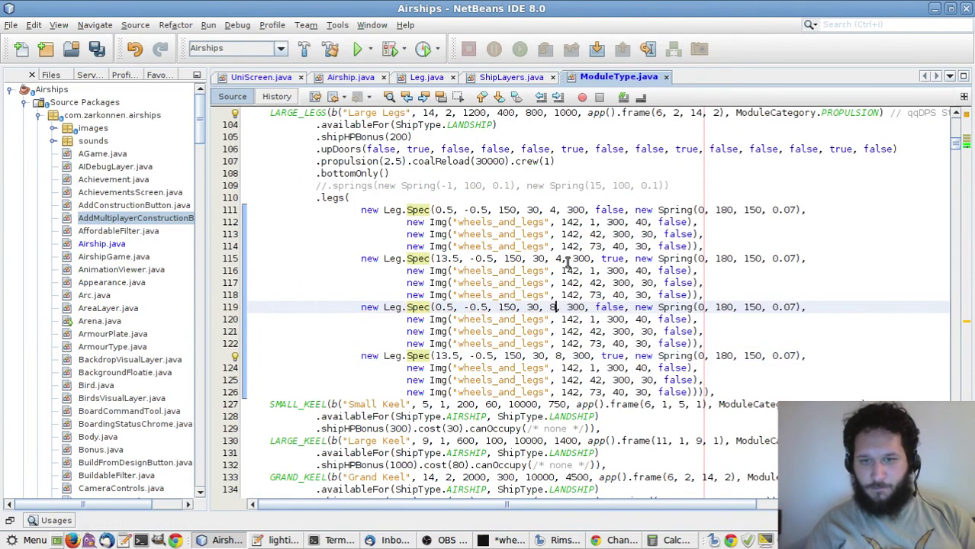
pyautogui.click(563, 261)
pyautogui.press('BackSpace')
pyautogui.write('8')
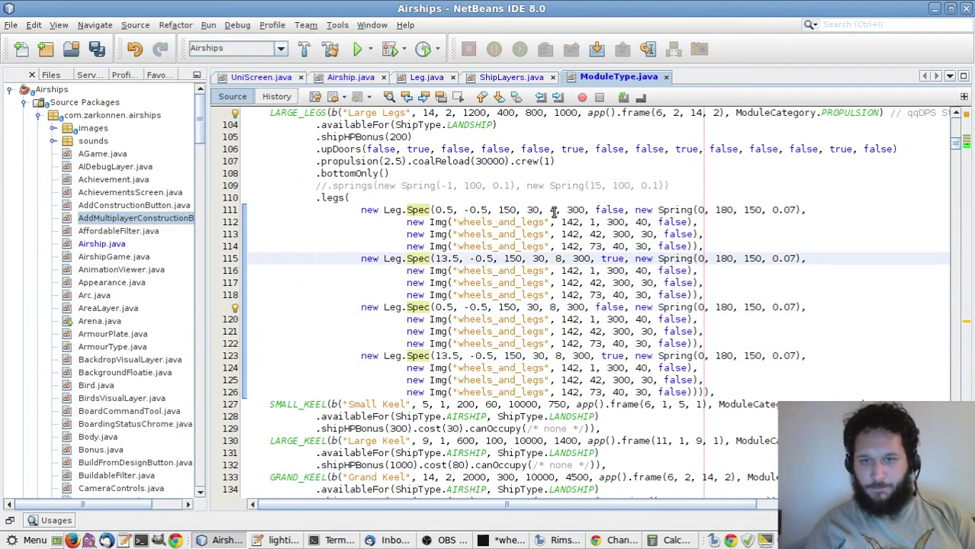
pyautogui.click(556, 211)
pyautogui.press('BackSpace')
pyautogui.write('8')
pyautogui.hotkey('ctrl', 's')
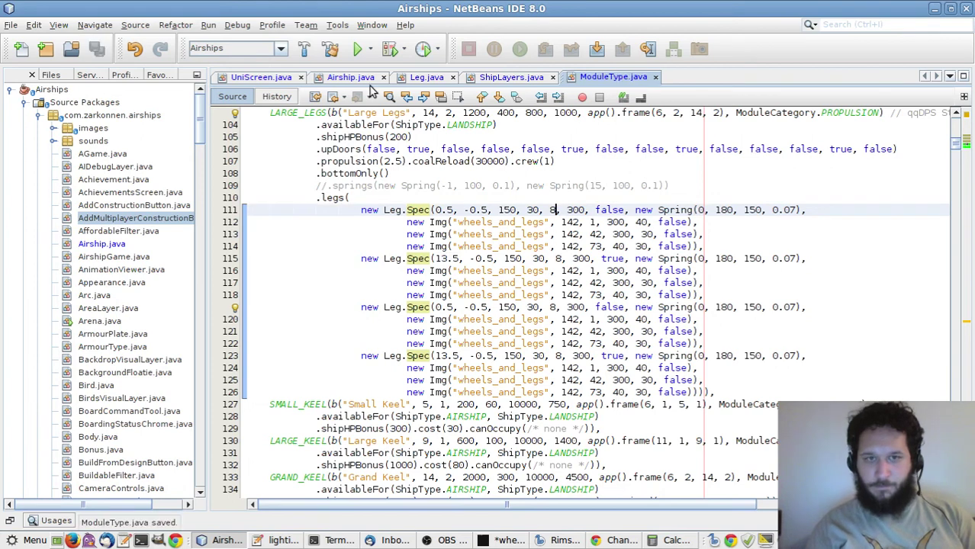
# Run the Airships project at 1366x768 fullscreen and place the Grasshopper landship for the left fleet on the combat landscape
pyautogui.click(357, 49)
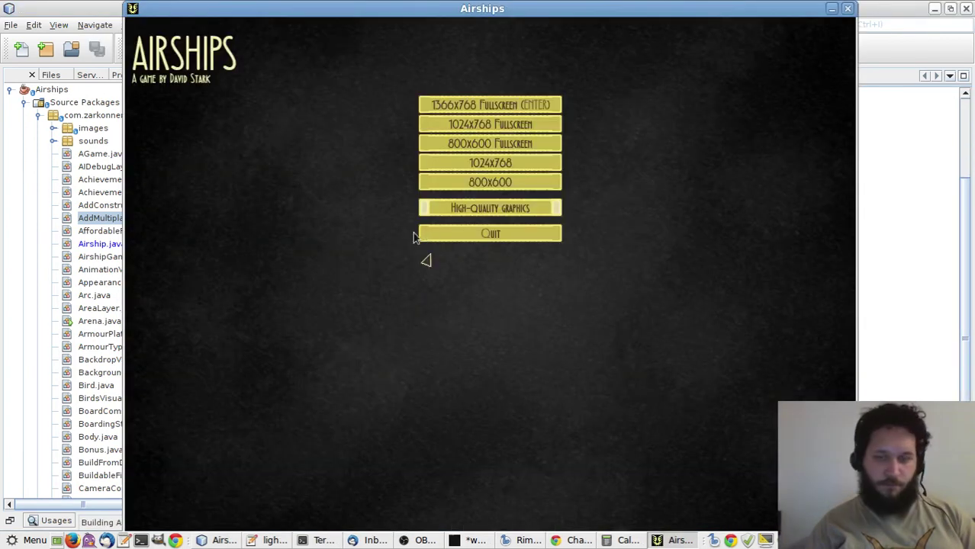
pyautogui.press('Return')
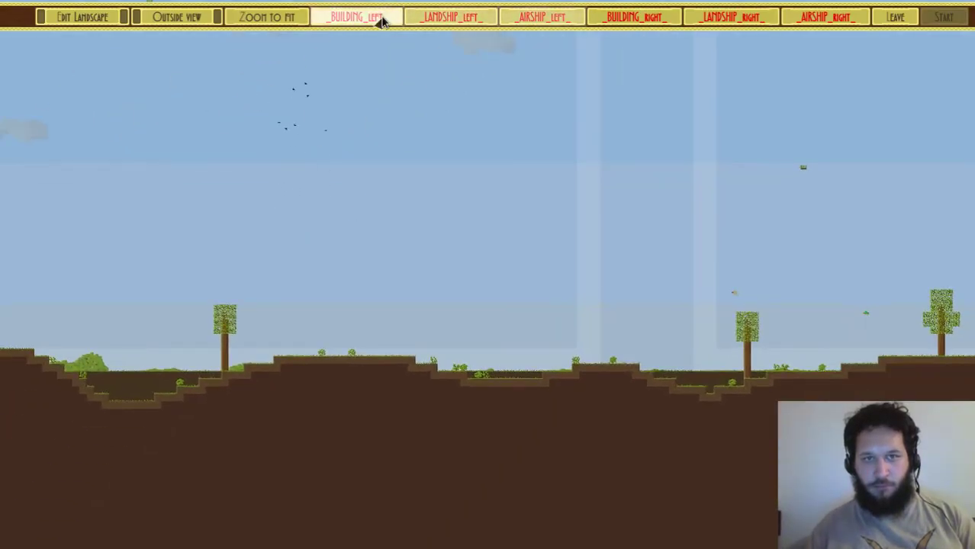
pyautogui.click(408, 21)
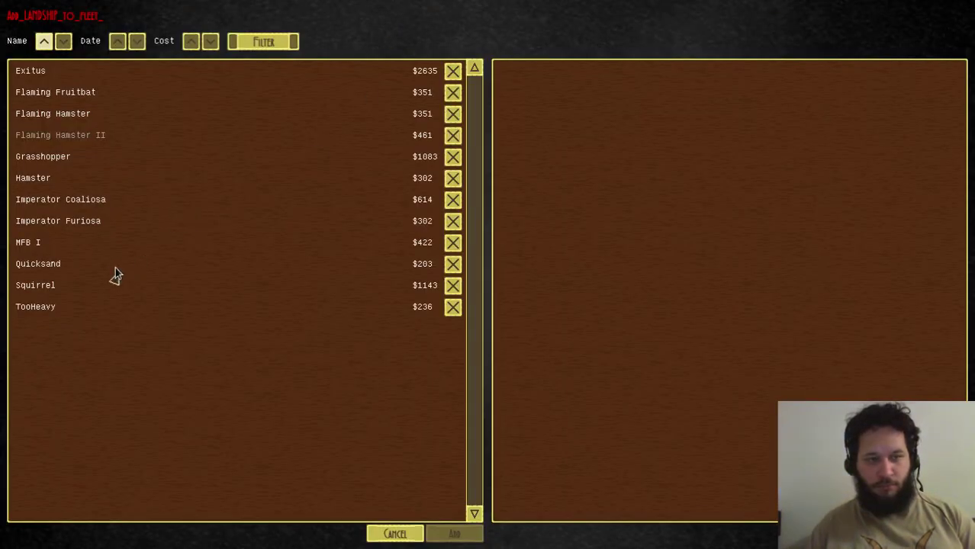
pyautogui.doubleClick(58, 163)
pyautogui.click(377, 292)
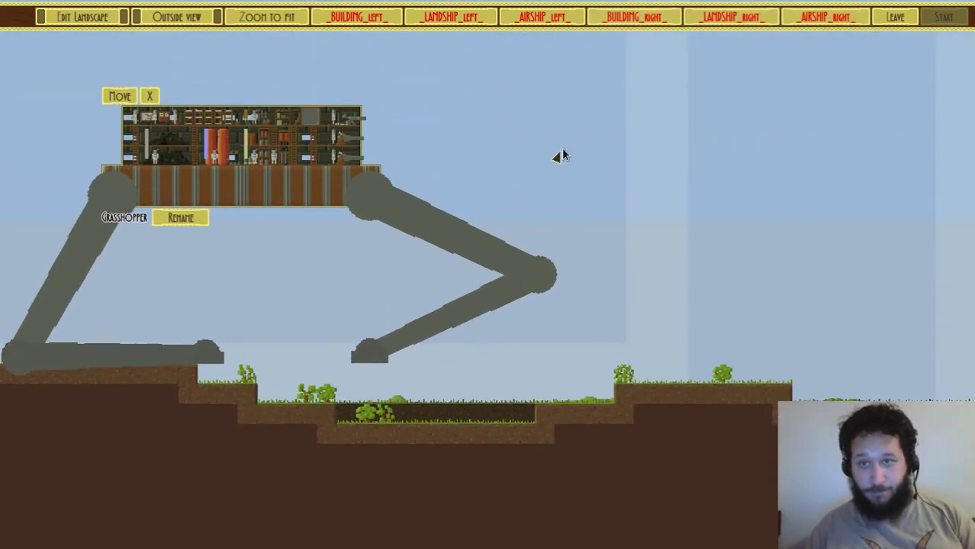
# Place the flak medium building for the right fleet on the landscape and start the combat
pyautogui.click(658, 24)
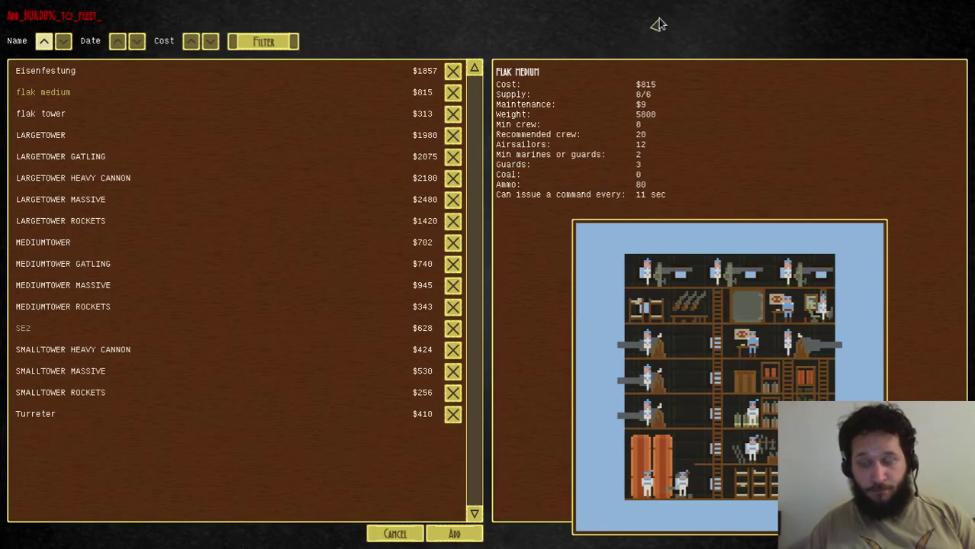
pyautogui.press('Return')
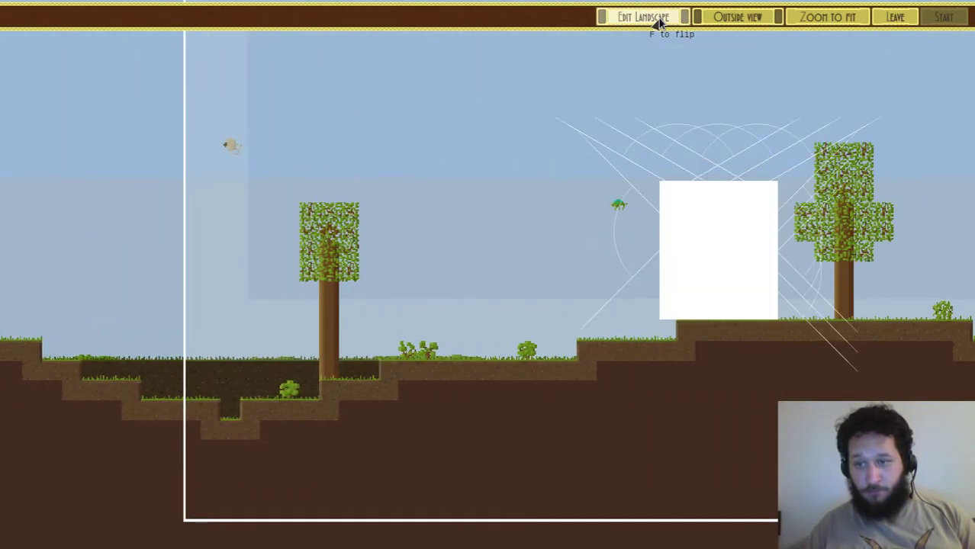
pyautogui.click(648, 81)
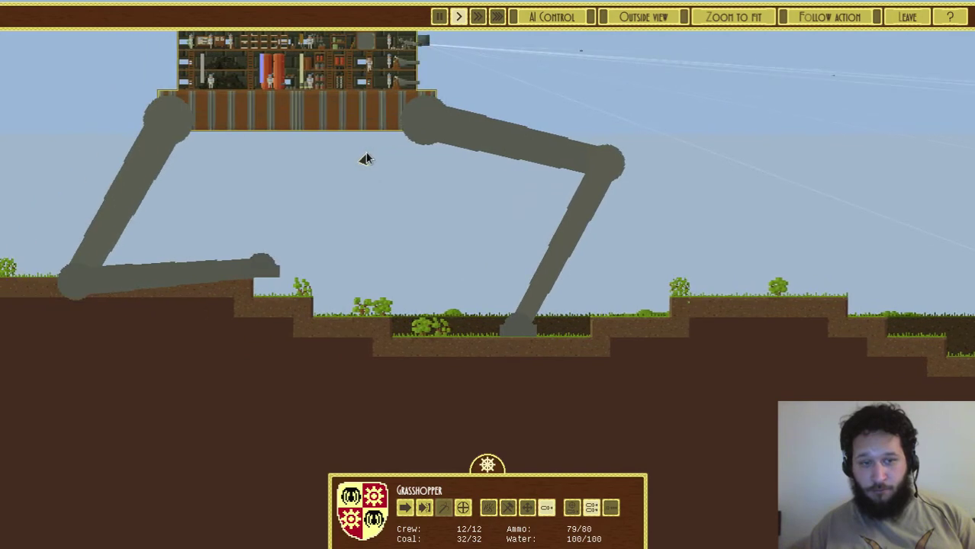
# Order the Grasshopper to walk back away from the enemy building and examine up close how its feet sit on the legs and ground
pyautogui.scroll(-2, 366, 158)
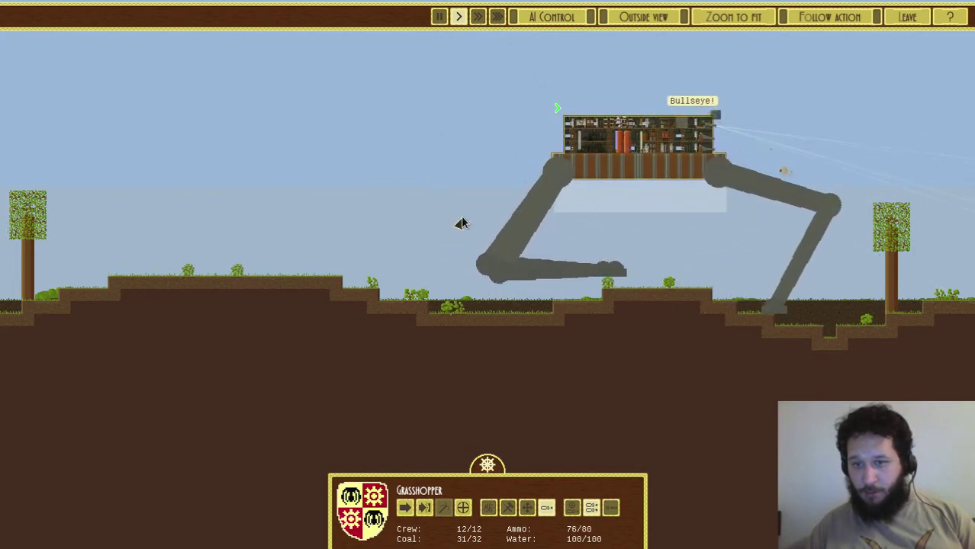
pyautogui.click(425, 228)
pyautogui.click(267, 197)
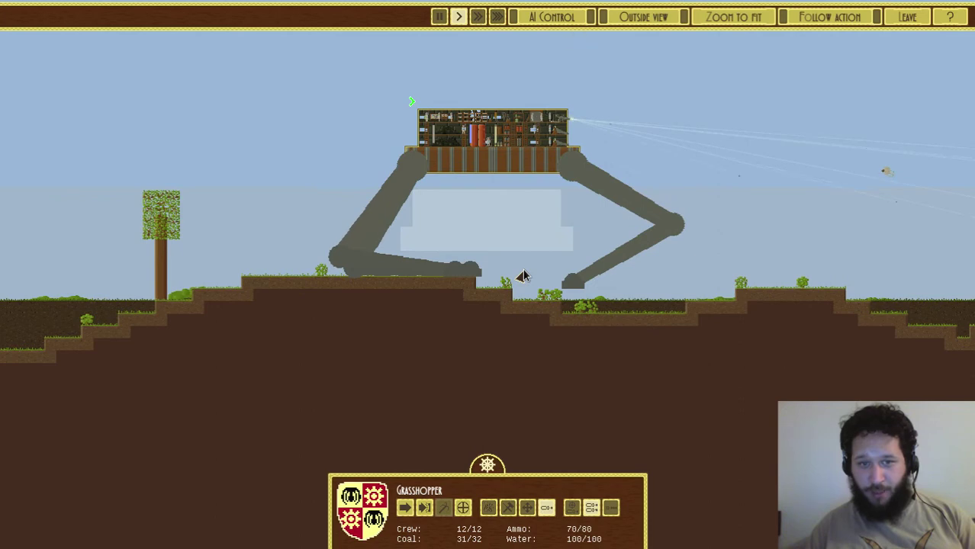
pyautogui.scroll(2, 523, 277)
pyautogui.scroll(2, 522, 276)
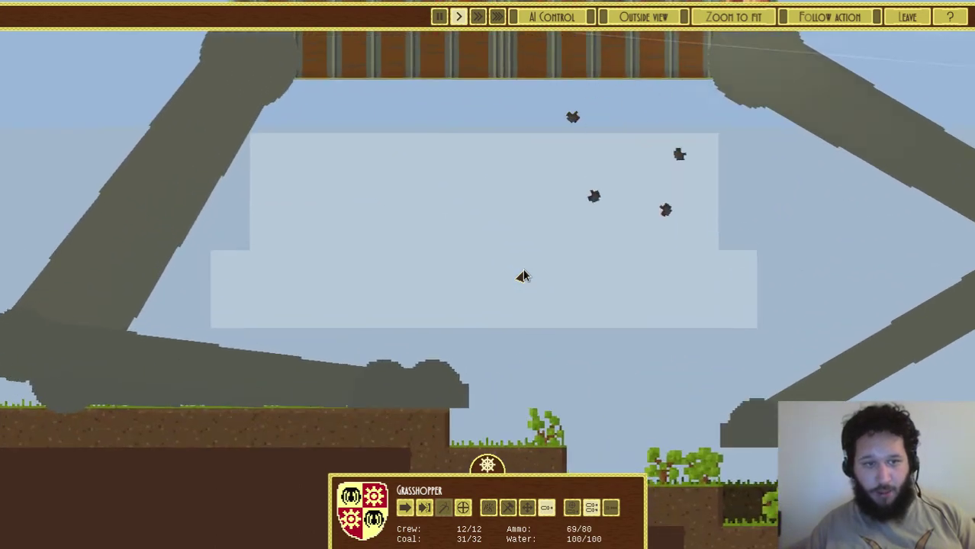
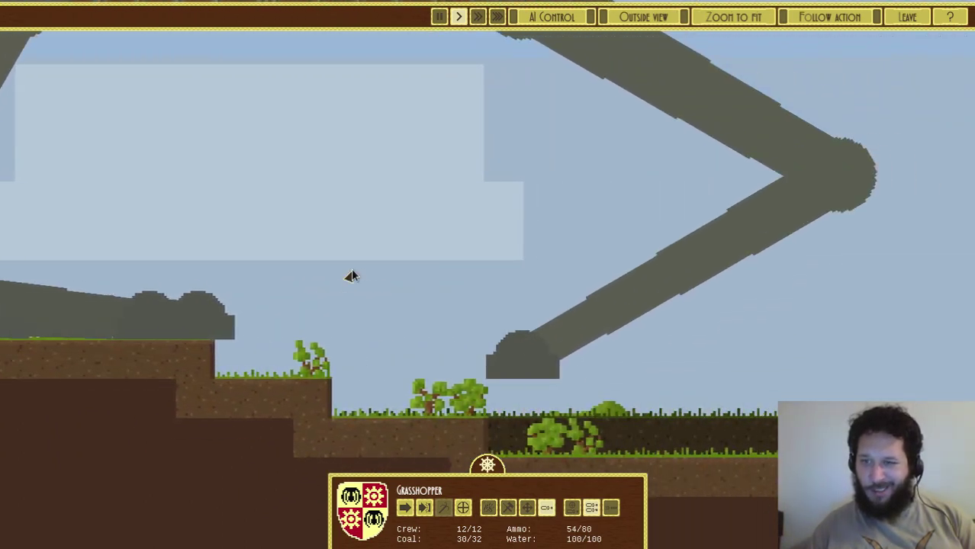
# Leave the combat, quit the game and close its run output in NetBeans
pyautogui.press('Escape')
pyautogui.press('Escape')
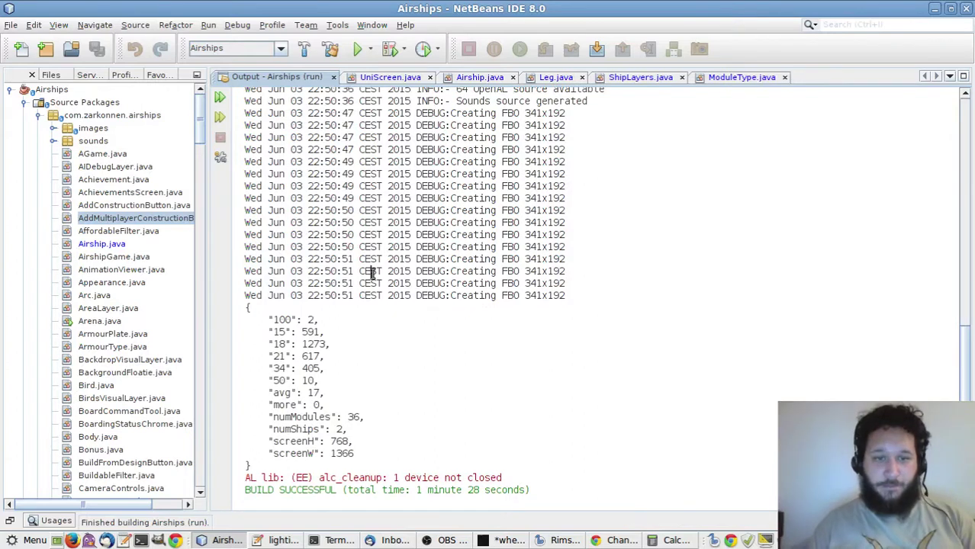
pyautogui.hotkey('ctrl', 'w')
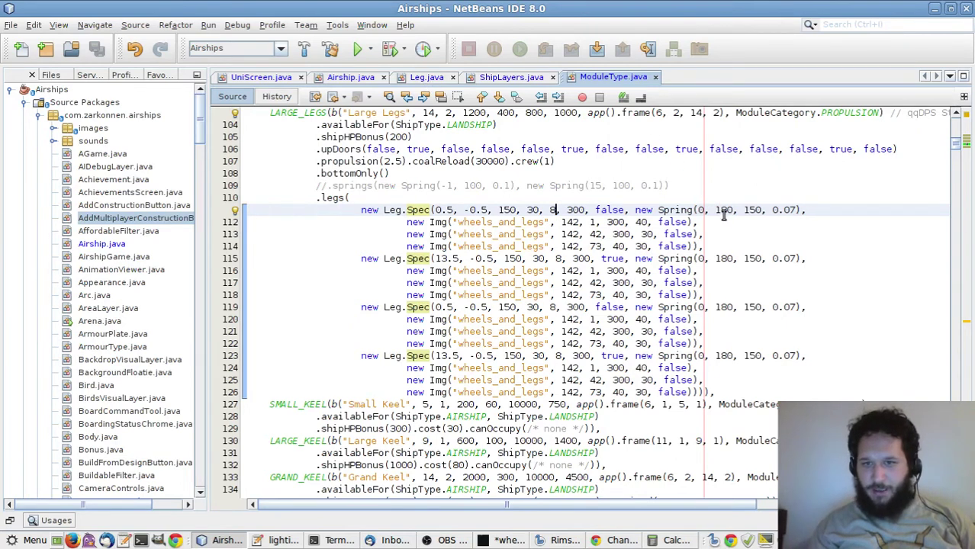
# In all four Large Legs Leg.Spec entries, set the second Spring argument to 200
pyautogui.write('200')
pyautogui.doubleClick(727, 260)
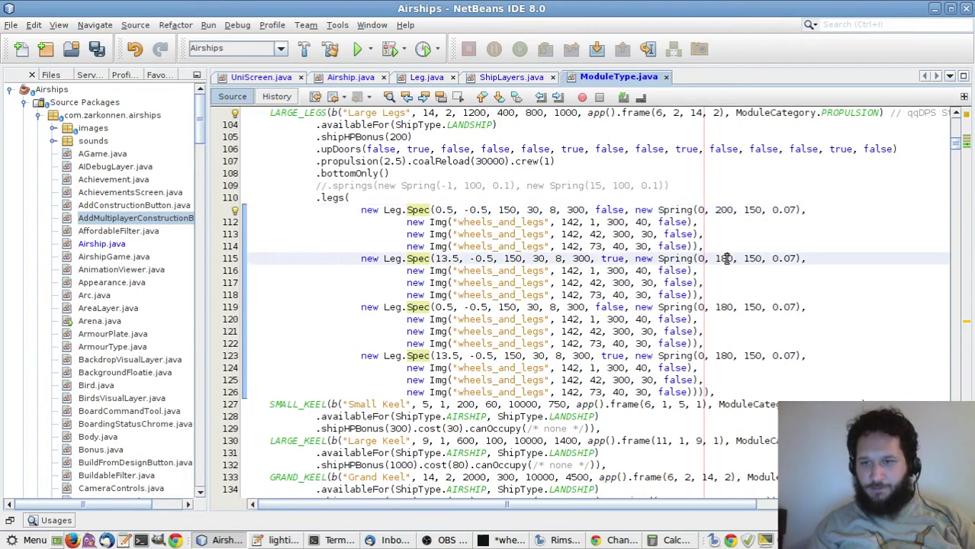
pyautogui.write('200')
pyautogui.doubleClick(727, 306)
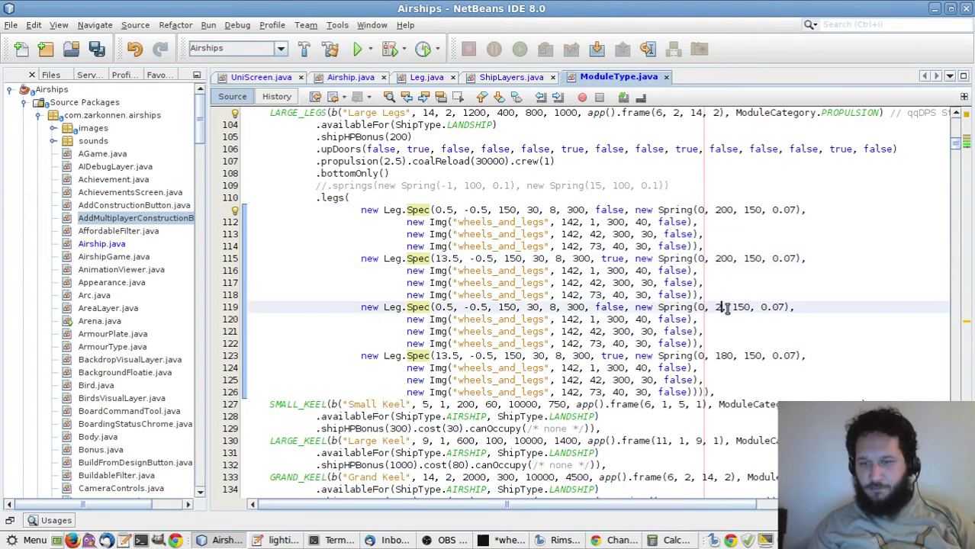
pyautogui.write('200')
pyautogui.doubleClick(726, 356)
pyautogui.write('200')
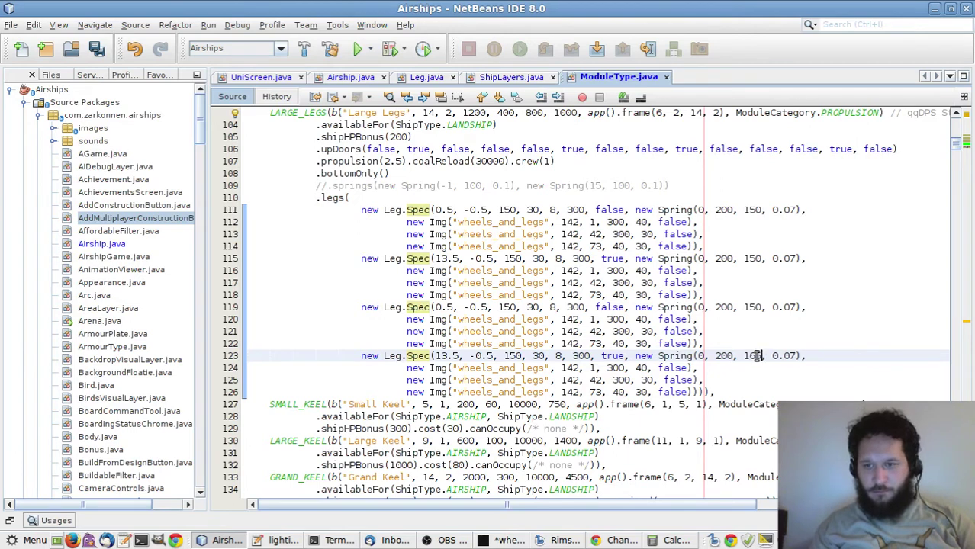
# Set the third Spring argument to 165 in all four Large Legs Leg.Spec entries and save ModuleType.java
pyautogui.press('Up')
pyautogui.press('Up')
pyautogui.press('Up')
pyautogui.press('Up')
pyautogui.write('65')
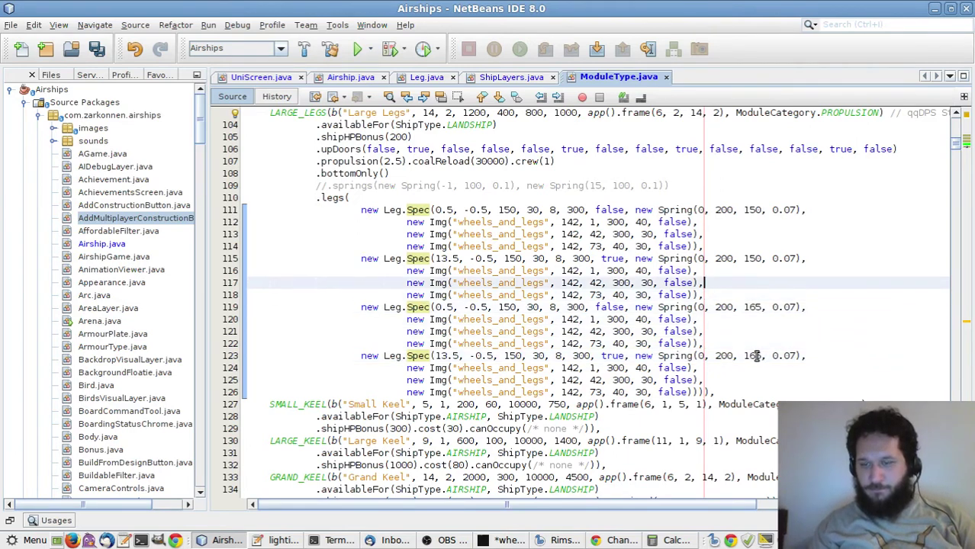
pyautogui.press('Up')
pyautogui.press('Up')
pyautogui.press('Up')
pyautogui.press('Up')
pyautogui.write('5')
pyautogui.press('Up')
pyautogui.press('Up')
pyautogui.press('Up')
pyautogui.press('Up')
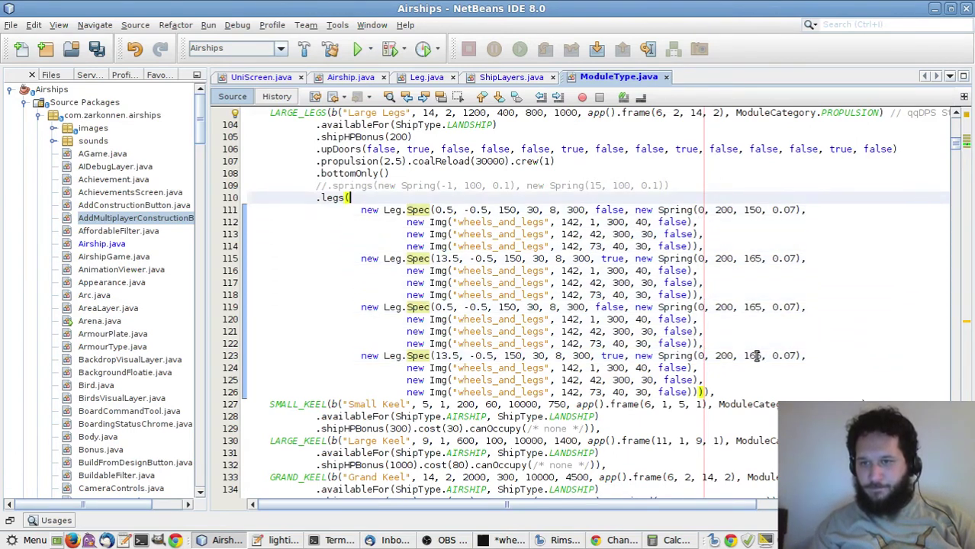
pyautogui.hotkey('ctrl', 's')
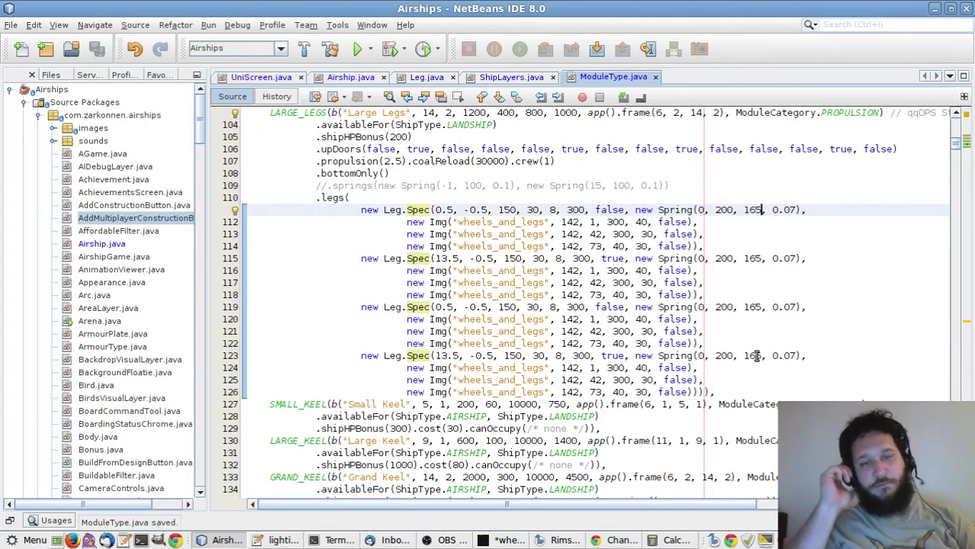
# Switch to the wheels_and_legs.xcf spritesheet in GIMP and check the current foreground colour against the foot and leg sprites
pyautogui.hotkey('alt', 'Tab')
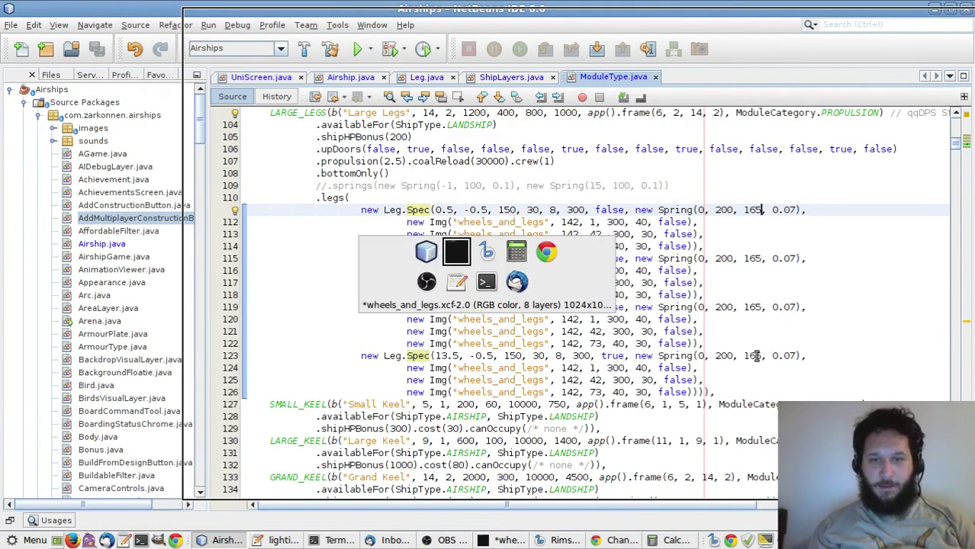
pyautogui.scroll(1, 553, 382)
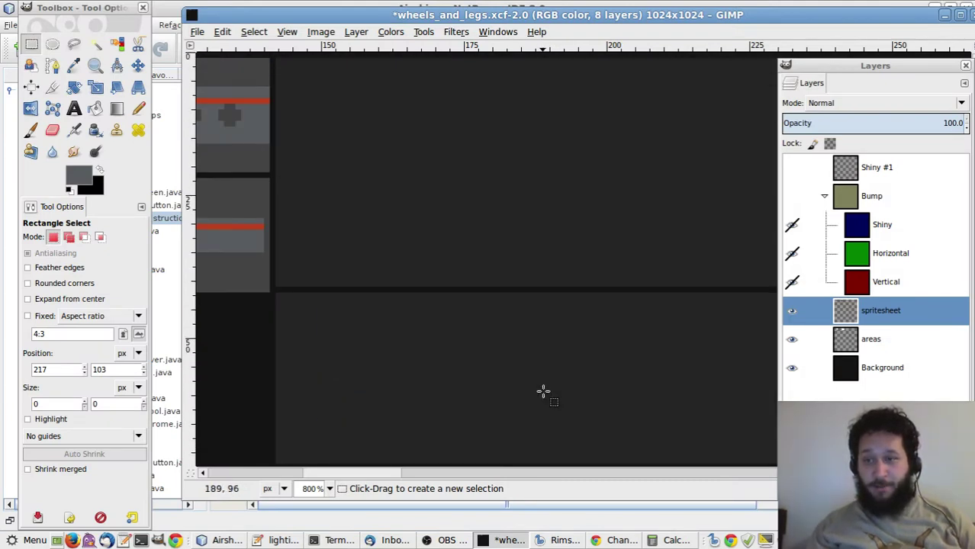
pyautogui.press('o')
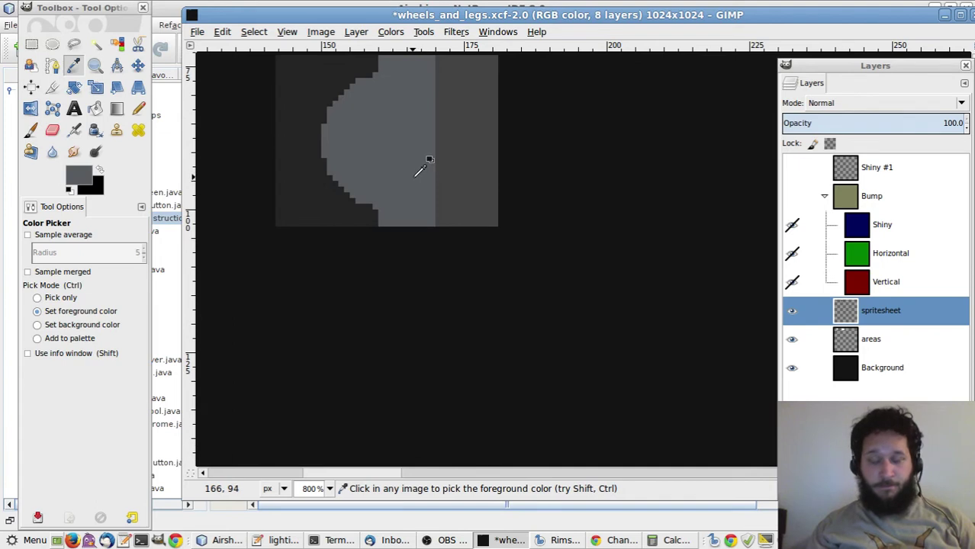
pyautogui.scroll(5, 416, 165)
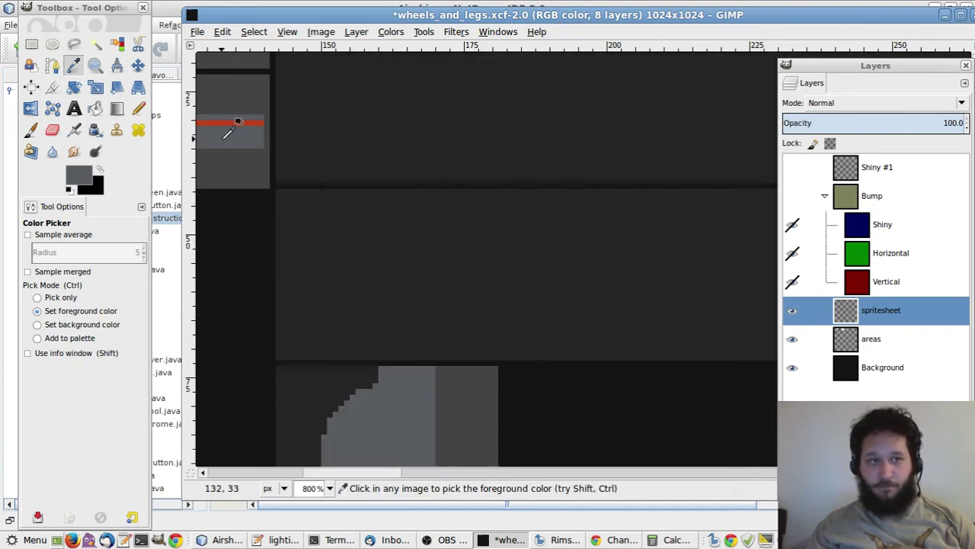
pyautogui.click(81, 174)
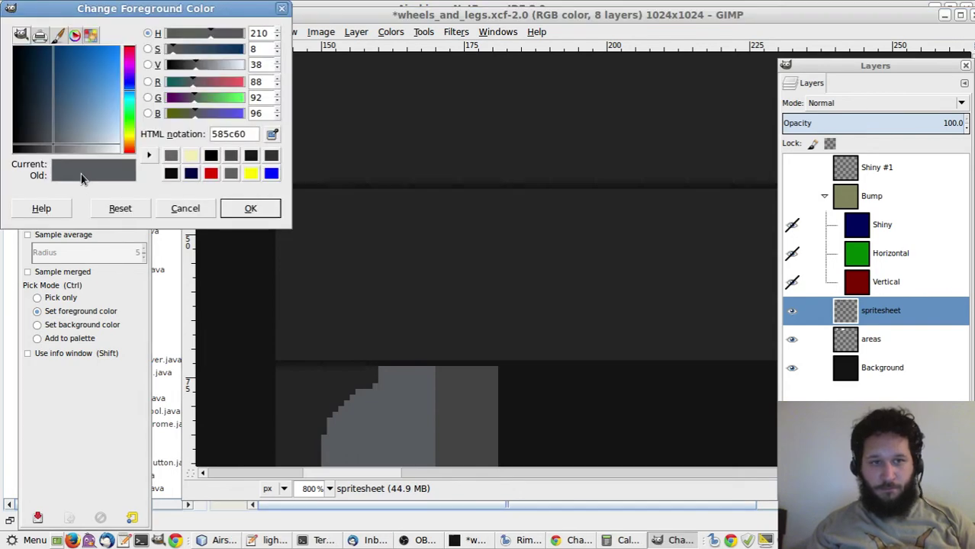
pyautogui.press('Escape')
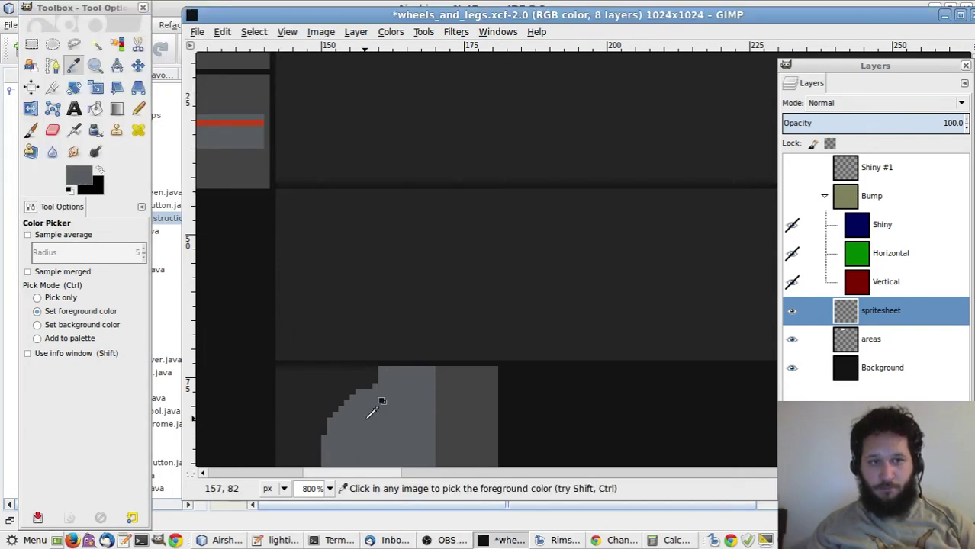
pyautogui.click(83, 182)
pyautogui.press('Escape')
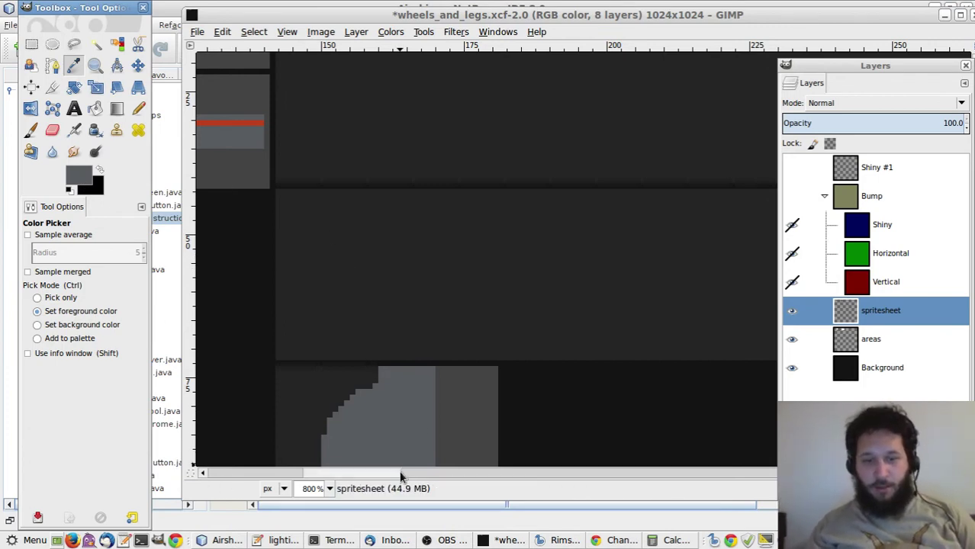
# Pick the red of the small leg sprites' stripe as the foreground colour
pyautogui.moveTo(392, 471); pyautogui.dragTo(509, 472)
pyautogui.scroll(3, 496, 336)
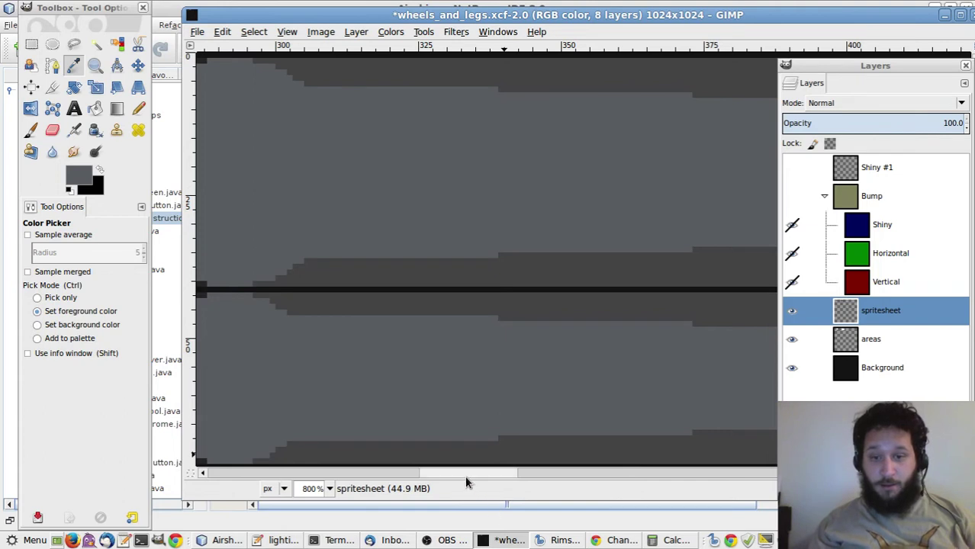
pyautogui.moveTo(466, 478); pyautogui.dragTo(355, 505)
pyautogui.hscroll(5, 290, 463)
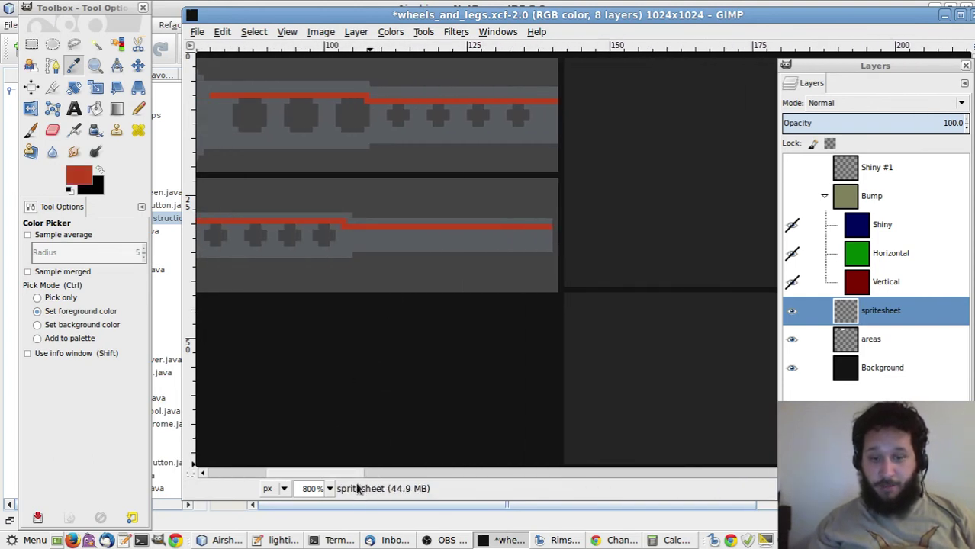
# Fill a red stripe about 139 by 2 px, starting at 303, 20, along the large upper leg segment to its end and deselect it
pyautogui.moveTo(351, 480); pyautogui.dragTo(560, 475)
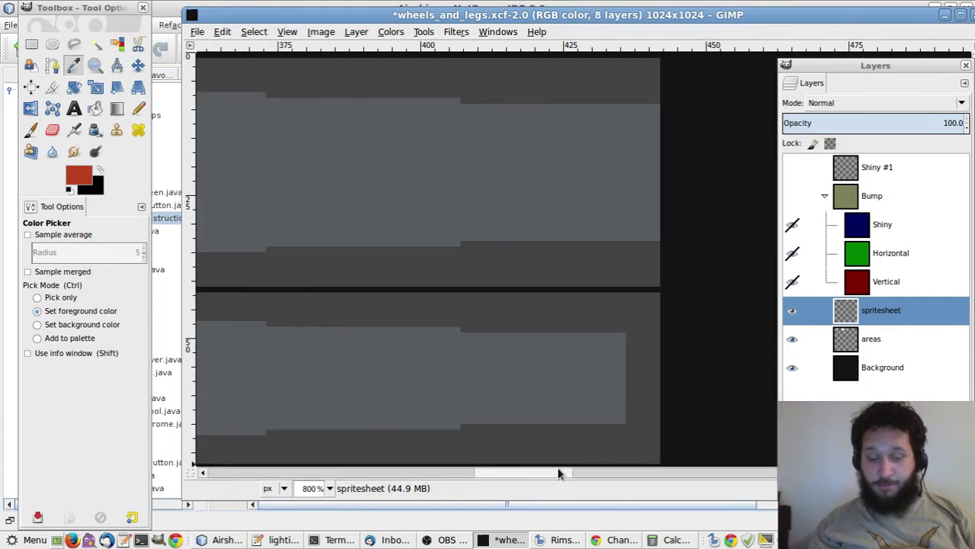
pyautogui.press('r')
pyautogui.moveTo(657, 168); pyautogui.dragTo(250, 179)
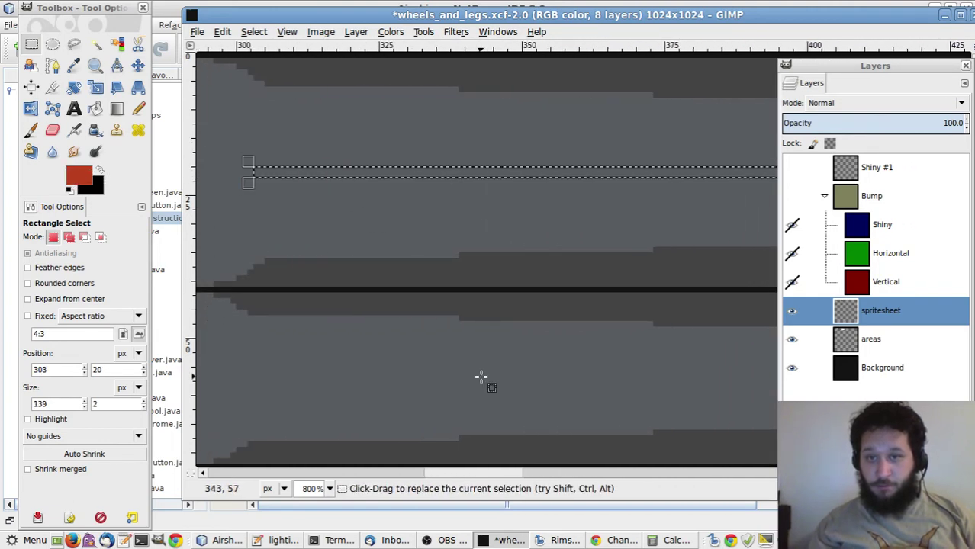
pyautogui.moveTo(438, 472); pyautogui.dragTo(512, 472)
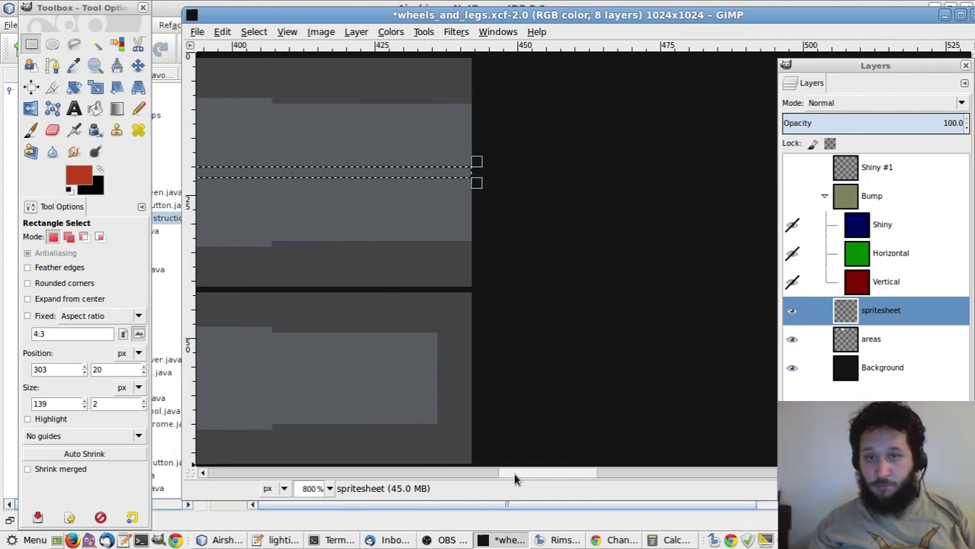
pyautogui.moveTo(473, 149); pyautogui.dragTo(470, 166)
pyautogui.press('ctrl')
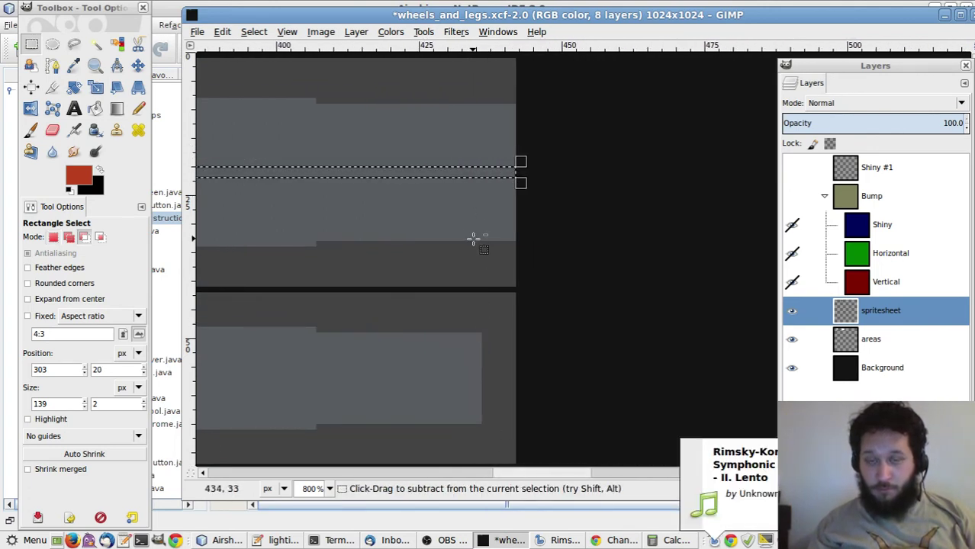
pyautogui.hotkey('ctrl', ',')
pyautogui.click(512, 130)
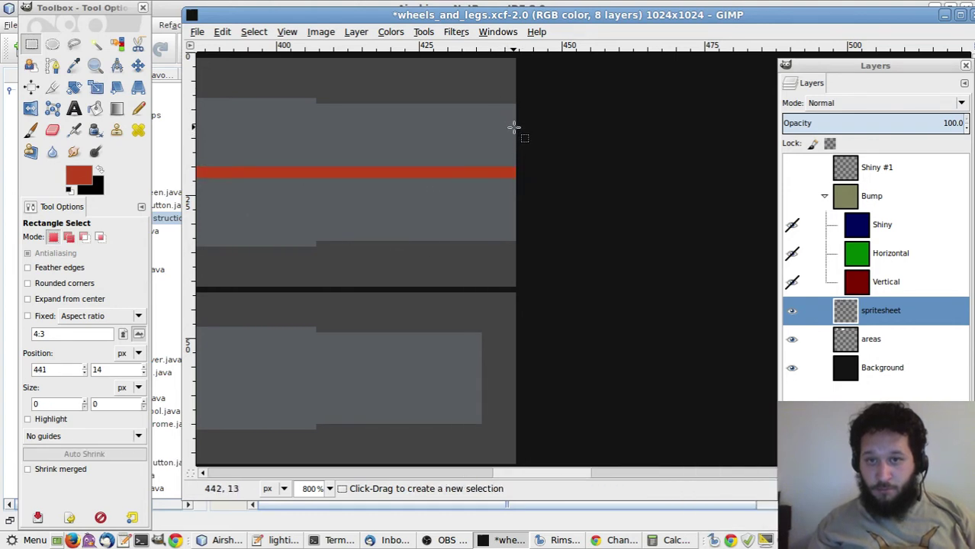
pyautogui.moveTo(515, 104); pyautogui.dragTo(513, 235)
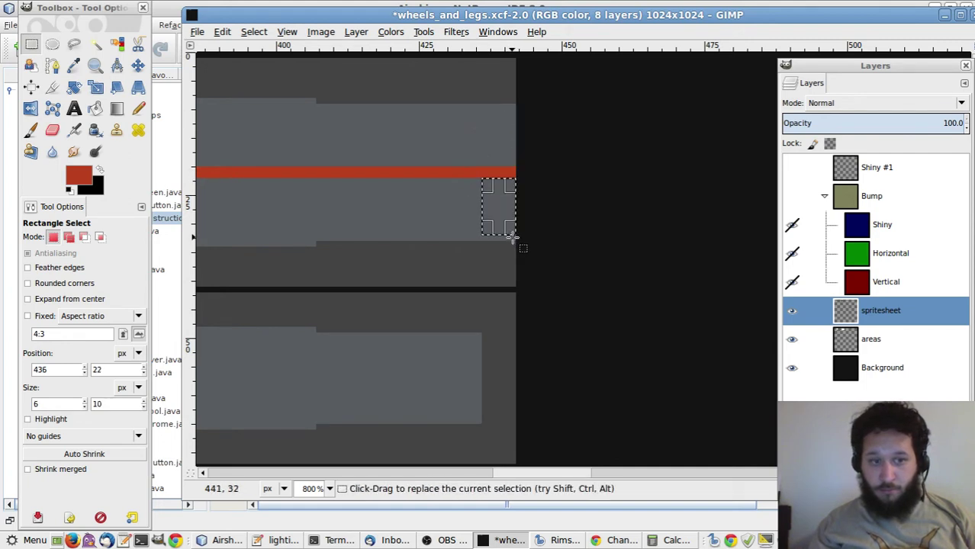
pyautogui.click(379, 191)
# Fill a 40 by 40 px circle at 272, 1 over the upper leg's round joint with the leg's grey, trimming the red stripe, and deselect it
pyautogui.moveTo(501, 473); pyautogui.dragTo(406, 458)
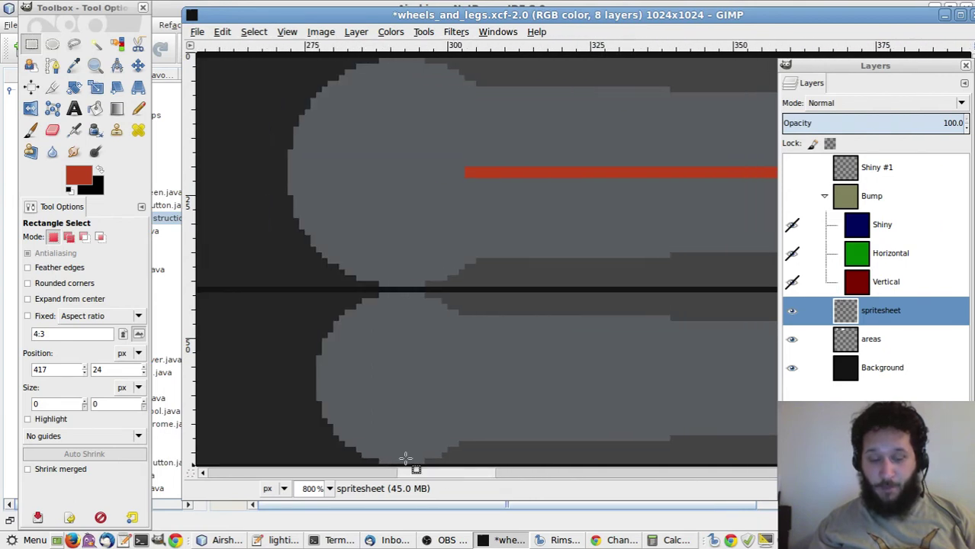
pyautogui.press('e')
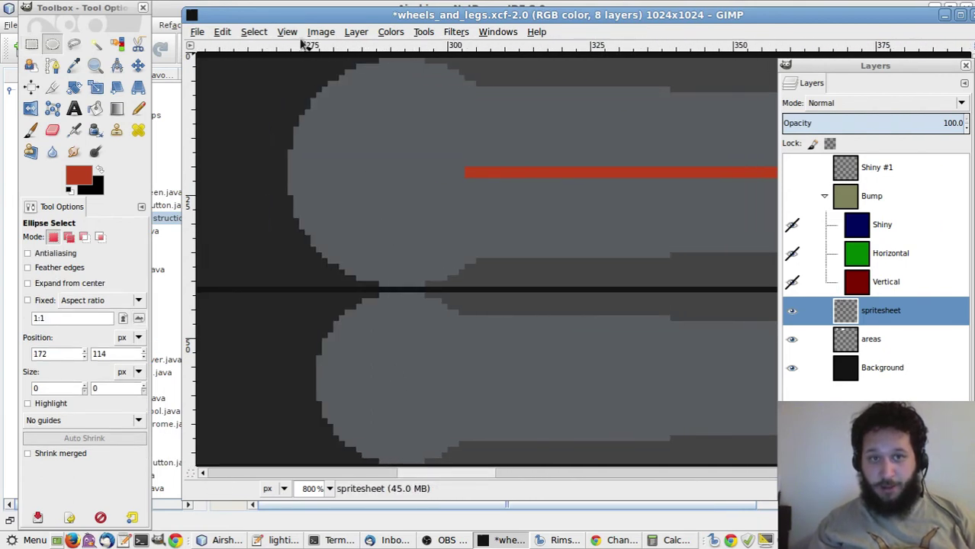
pyautogui.moveTo(282, 64); pyautogui.dragTo(516, 286)
pyautogui.moveTo(298, 174); pyautogui.dragTo(300, 170)
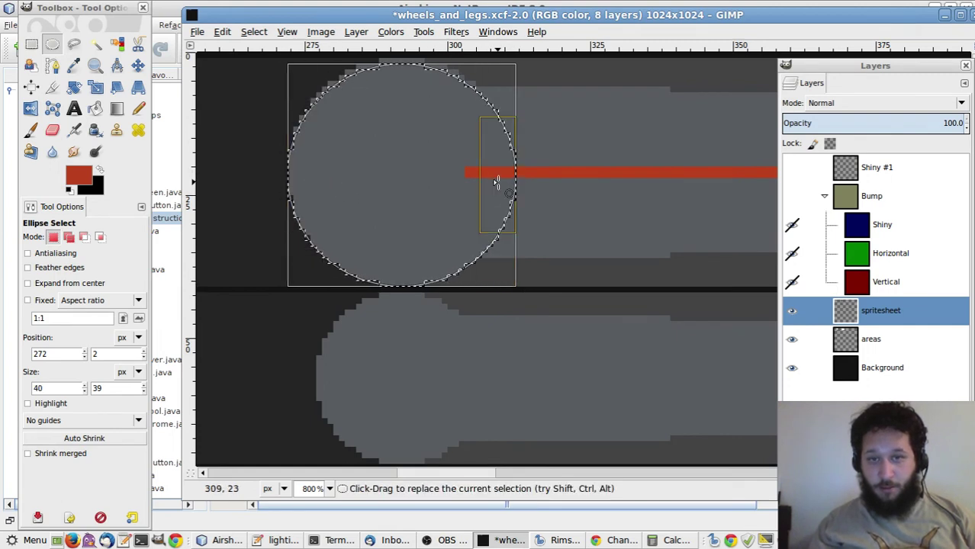
pyautogui.moveTo(420, 82); pyautogui.dragTo(415, 70)
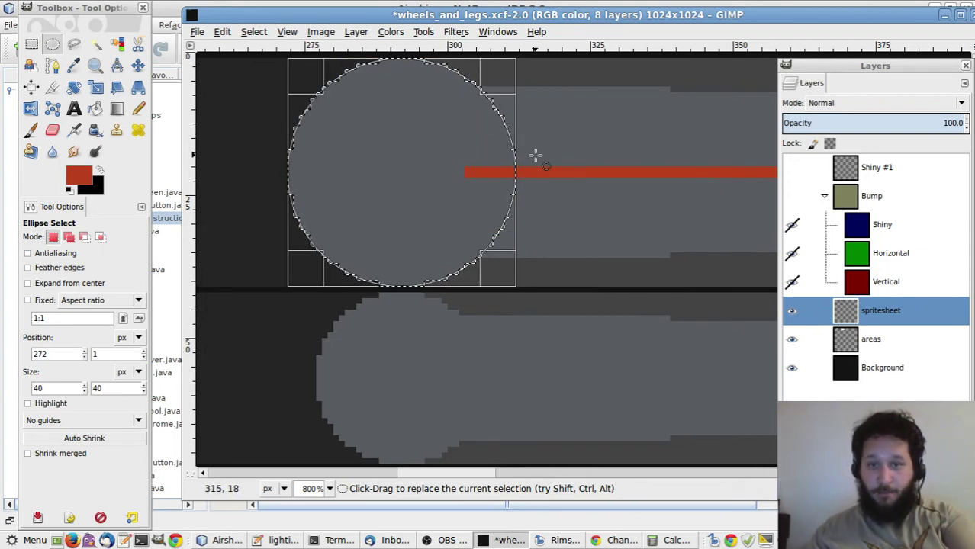
pyautogui.press('o')
pyautogui.click(557, 134)
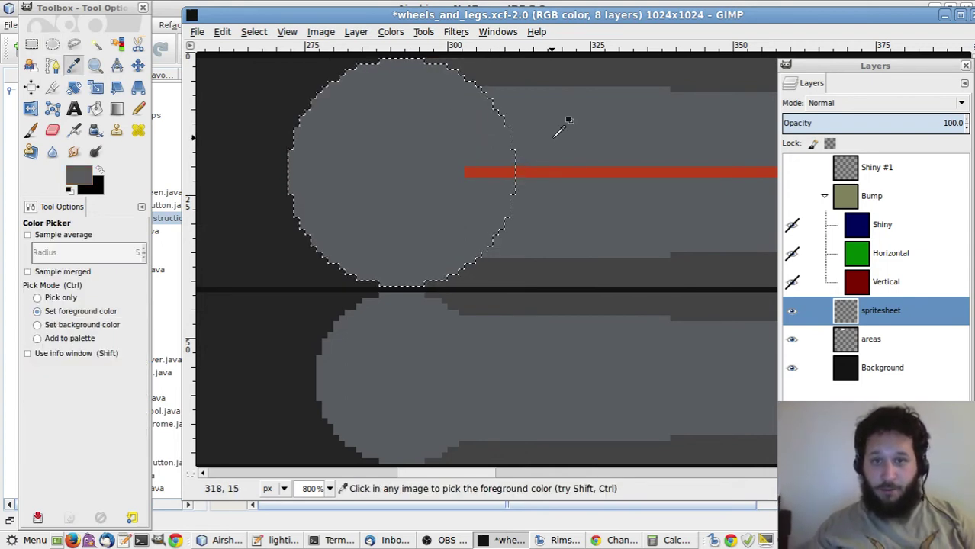
pyautogui.press('r')
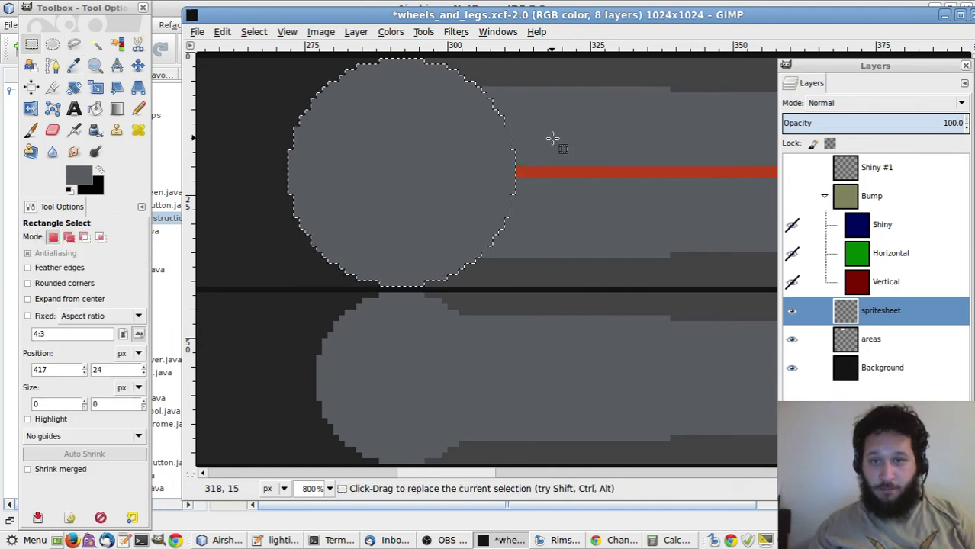
pyautogui.click(553, 139)
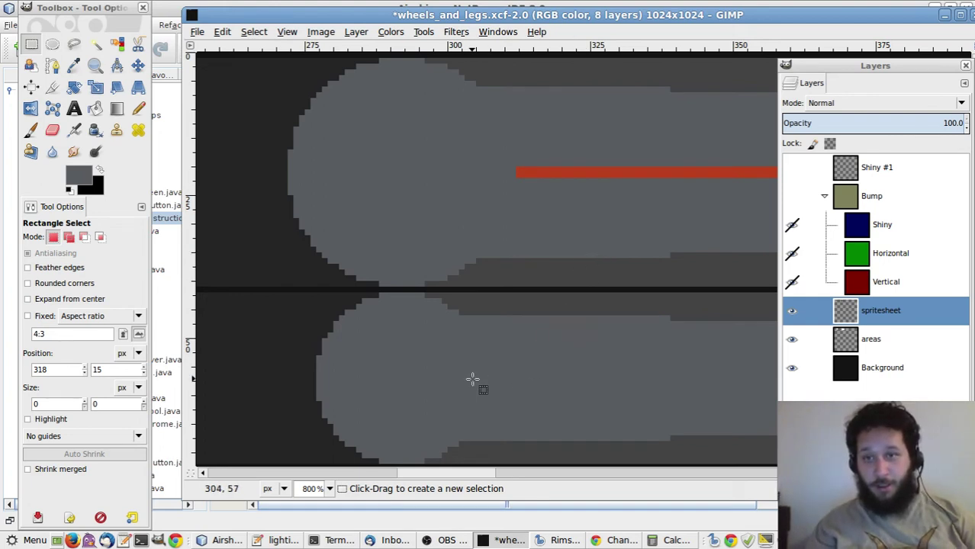
pyautogui.moveTo(409, 475); pyautogui.dragTo(421, 451)
pyautogui.press('e')
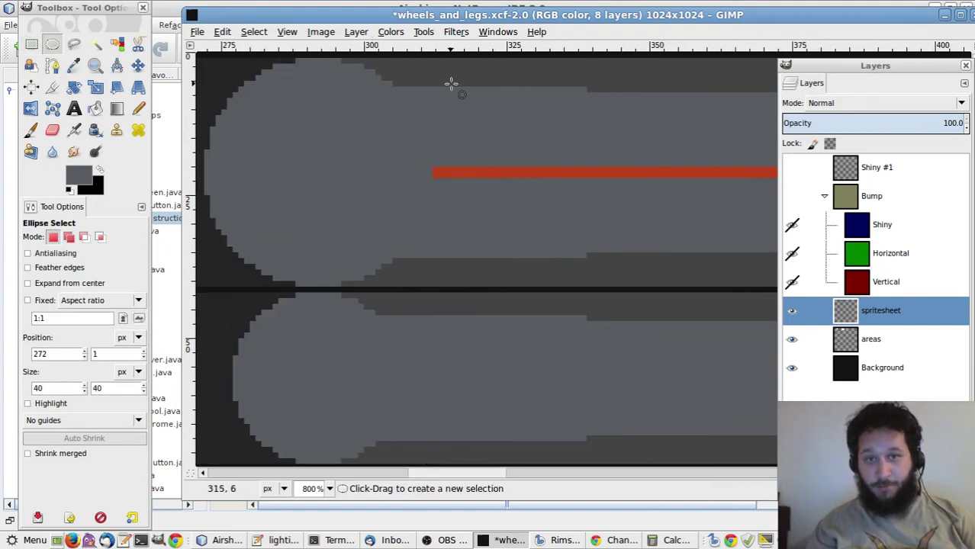
pyautogui.moveTo(438, 116); pyautogui.dragTo(483, 161)
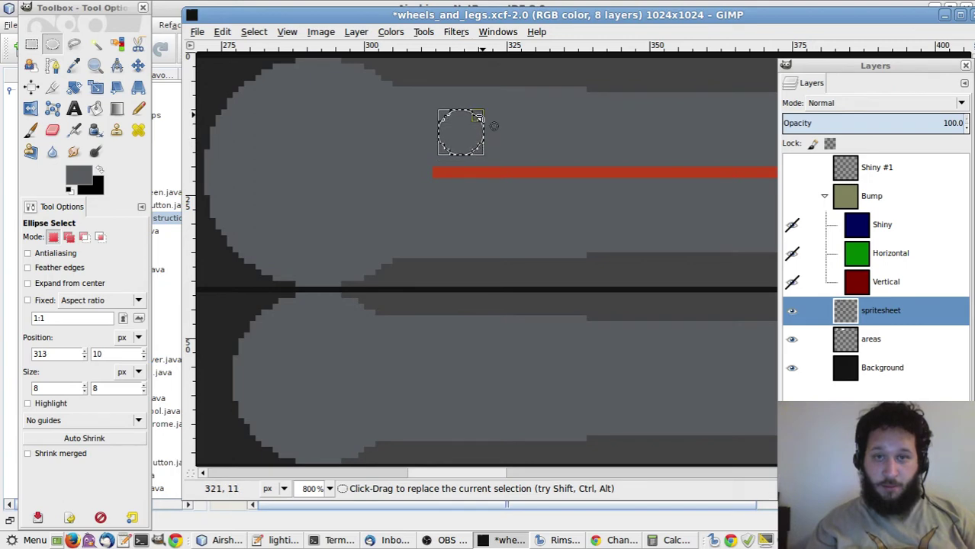
pyautogui.click(495, 126)
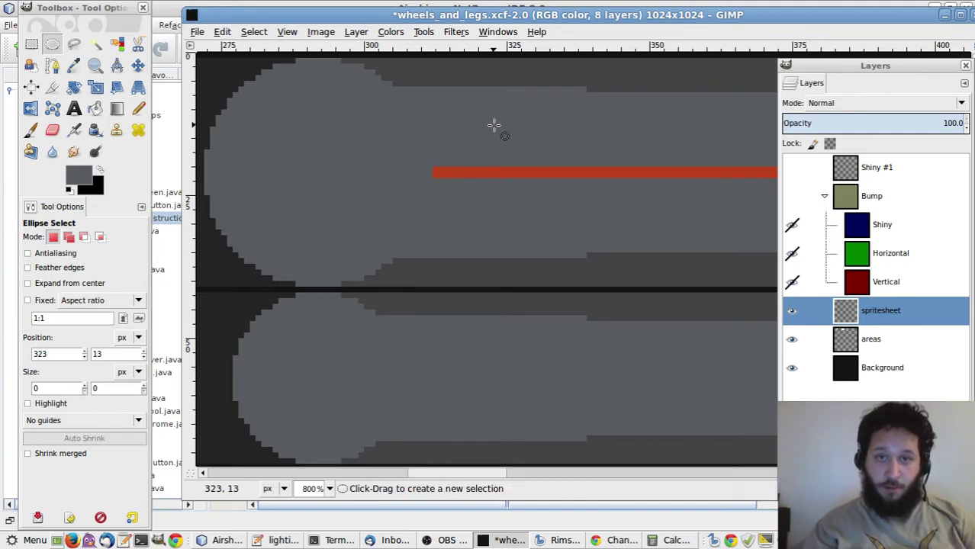
pyautogui.press('r')
pyautogui.moveTo(438, 105); pyautogui.dragTo(468, 145)
pyautogui.click(483, 154)
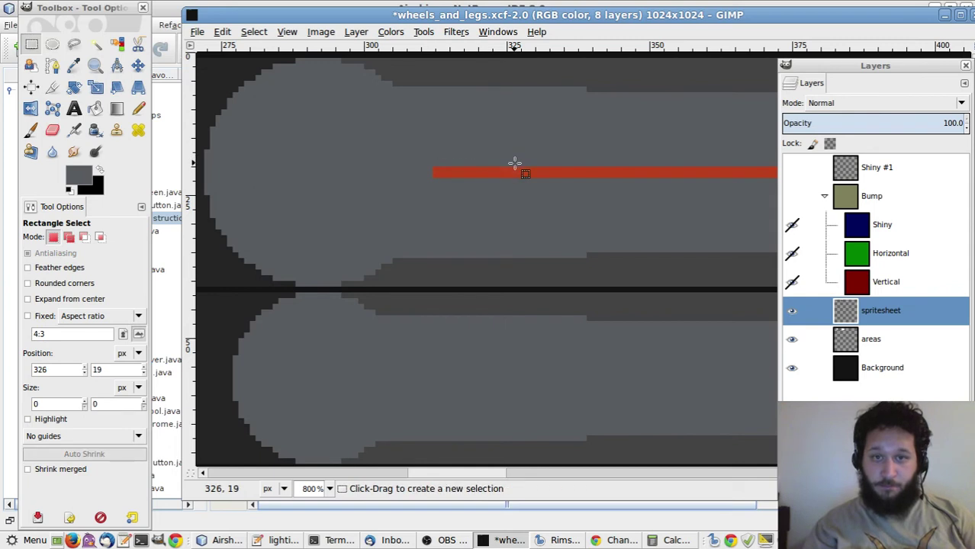
# Clear an 8 by 8 px circular hole at 314, 10 in the large upper leg, just above the red stripe's start
pyautogui.press('e')
pyautogui.moveTo(443, 110); pyautogui.dragTo(482, 156)
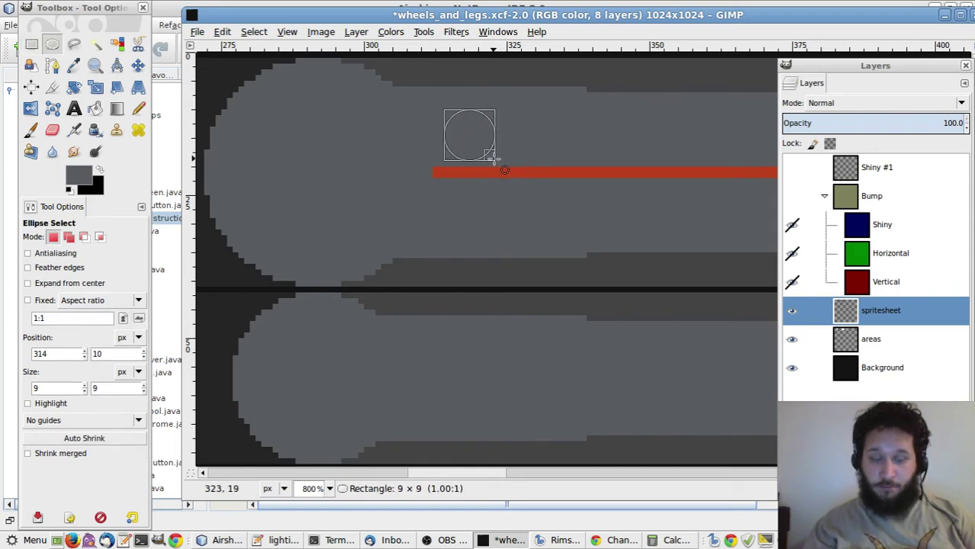
pyautogui.moveTo(494, 160); pyautogui.dragTo(495, 161)
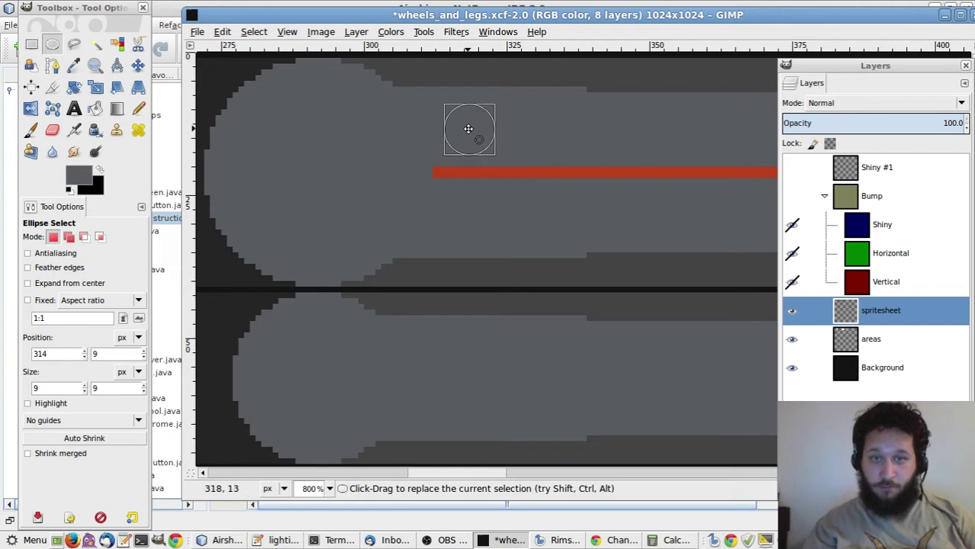
pyautogui.moveTo(488, 112); pyautogui.dragTo(484, 117)
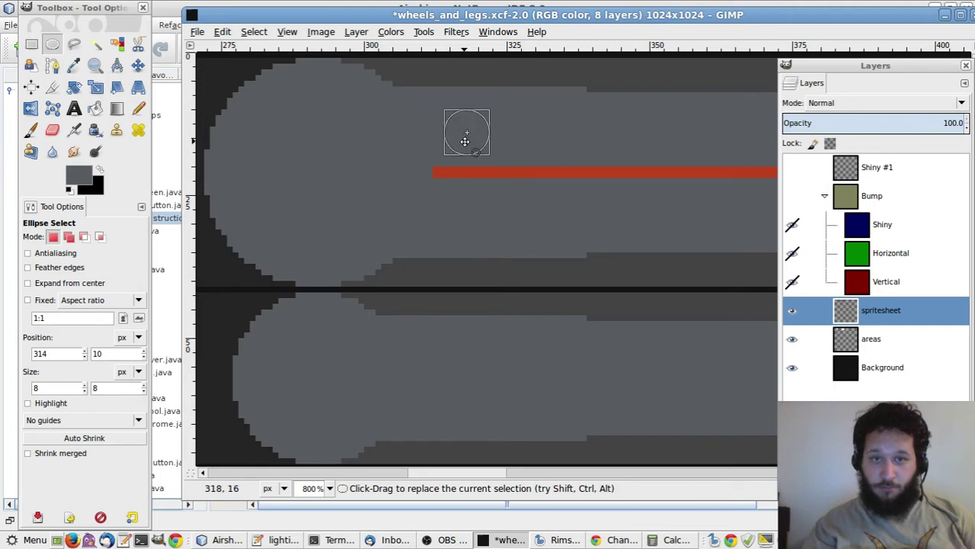
pyautogui.press('Delete')
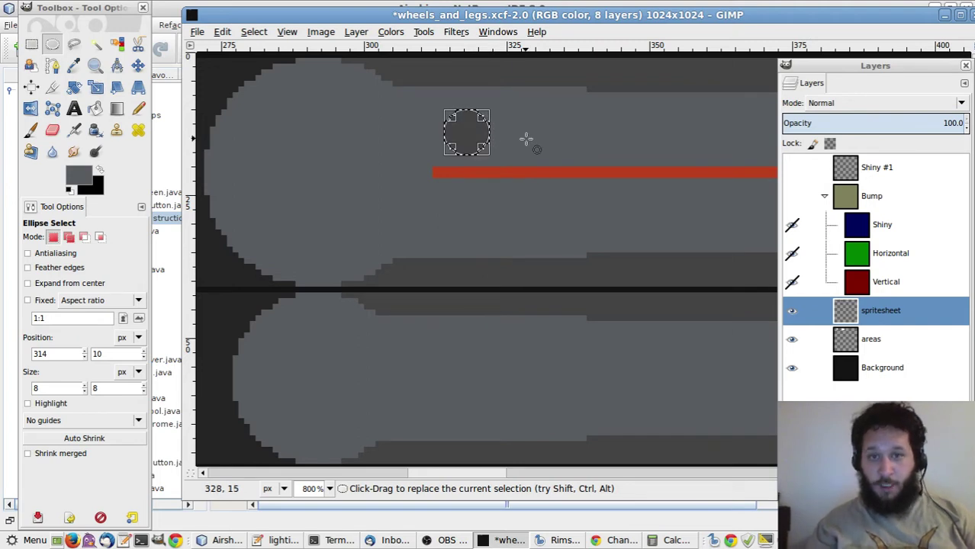
# Reuse the circular selection to clear three more 8 px holes along the upper leg at 325, 336 and 346, 10
pyautogui.moveTo(475, 127); pyautogui.dragTo(525, 136)
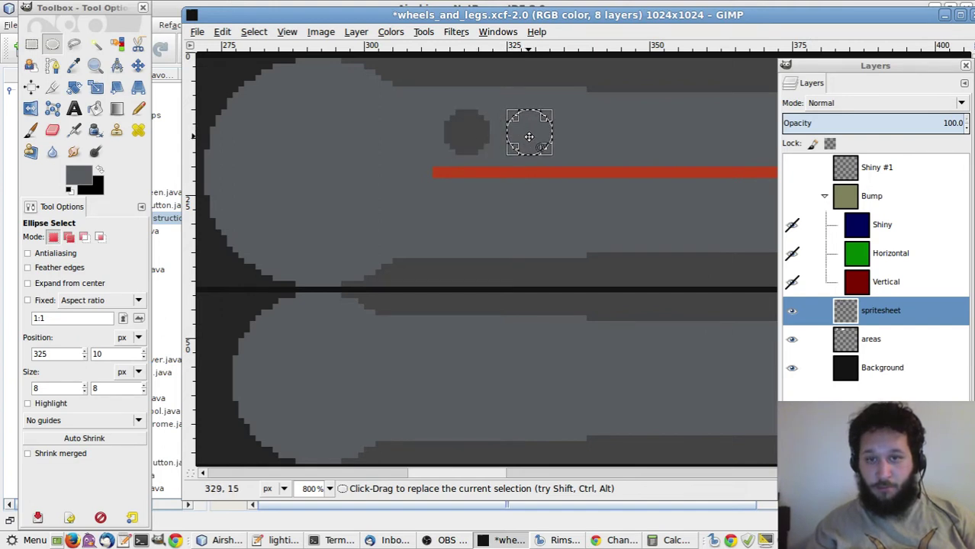
pyautogui.press('Right')
pyautogui.press('Left')
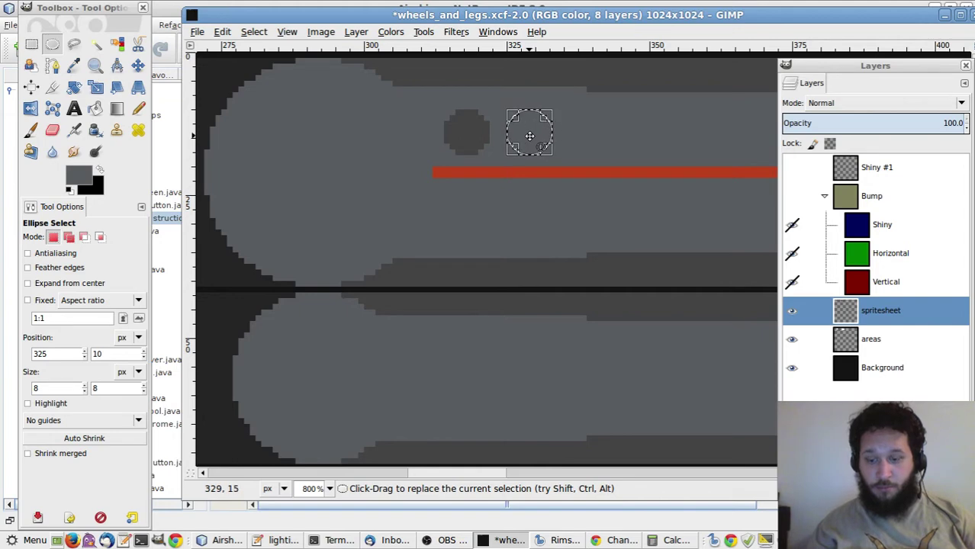
pyautogui.hotkey('ctrl', ',')
pyautogui.moveTo(529, 136); pyautogui.dragTo(577, 131)
pyautogui.press('Right')
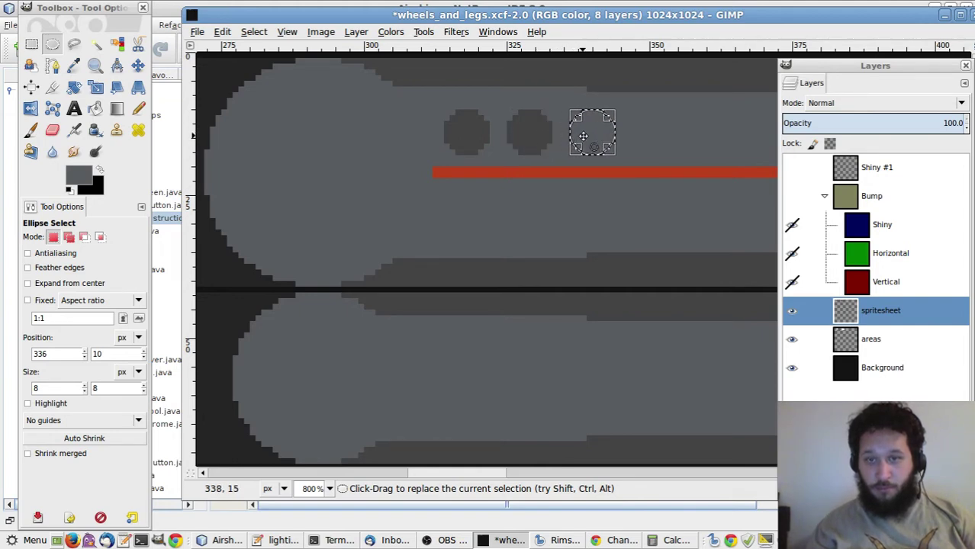
pyautogui.hotkey('ctrl', ',')
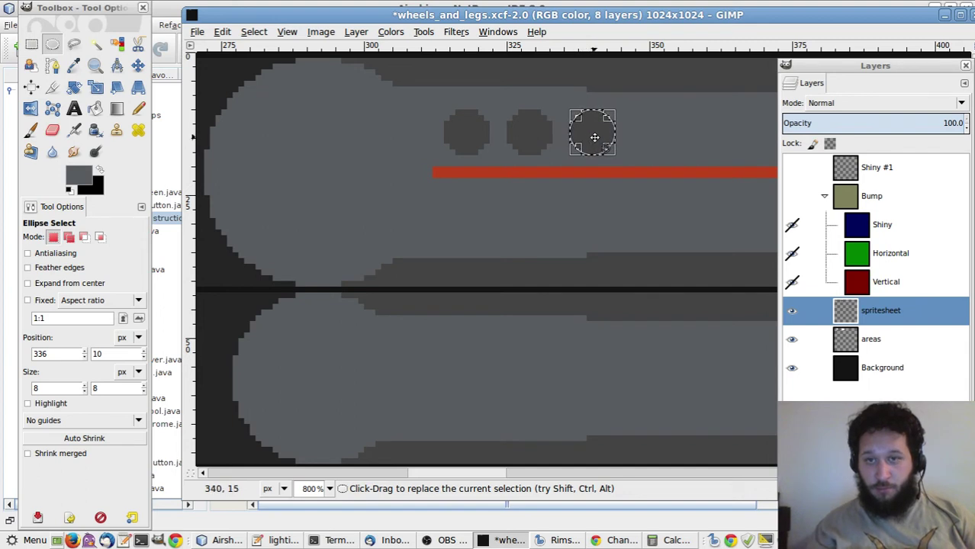
pyautogui.moveTo(594, 137); pyautogui.dragTo(639, 135)
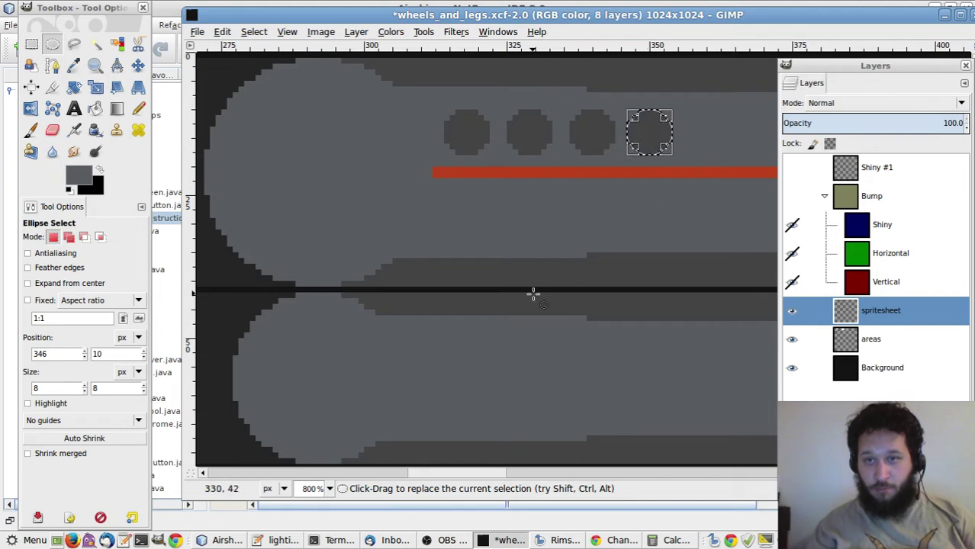
# Clear a fifth 8 px hole at 357, 10 in the upper leg's row and deselect it
pyautogui.moveTo(455, 470); pyautogui.dragTo(483, 472)
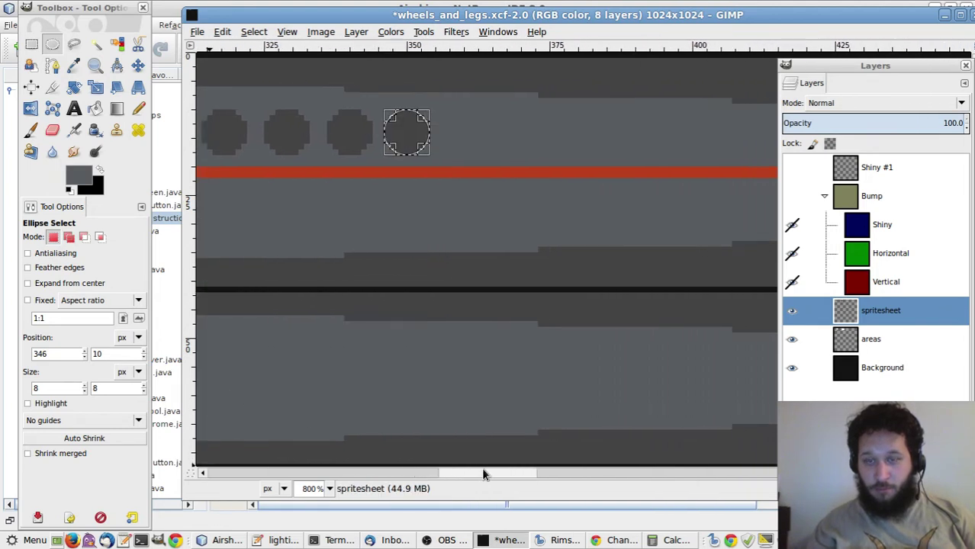
pyautogui.moveTo(419, 132); pyautogui.dragTo(447, 135)
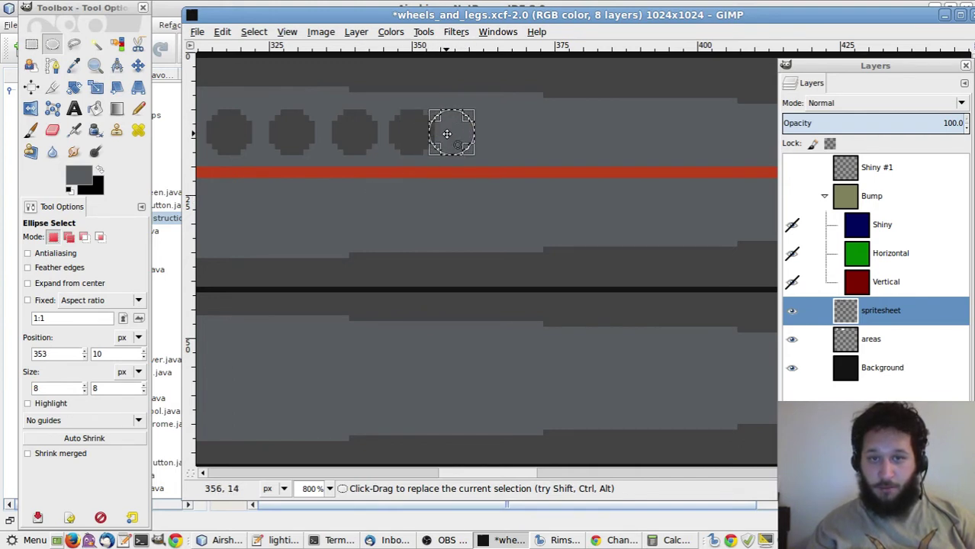
pyautogui.moveTo(360, 126); pyautogui.dragTo(457, 134)
pyautogui.press('Left')
pyautogui.press('Left')
pyautogui.press('Left')
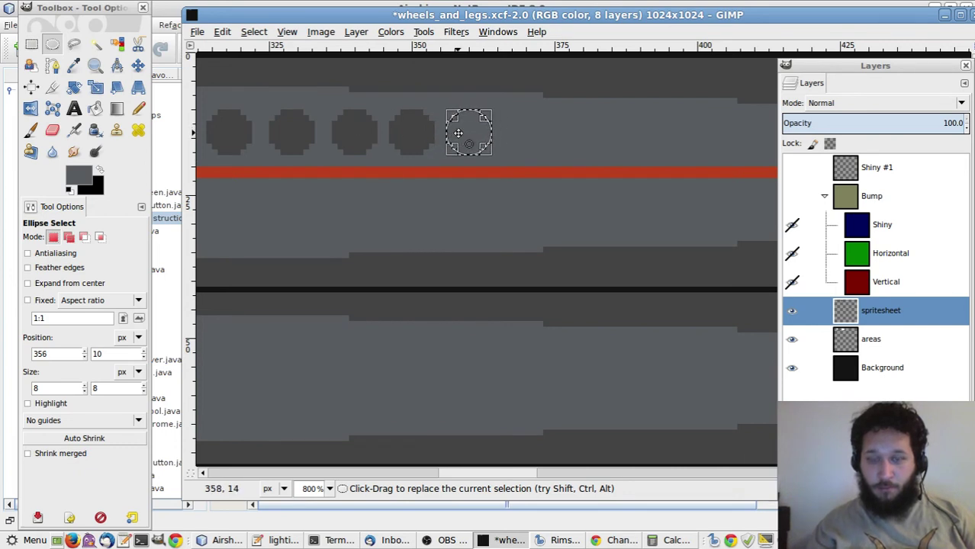
pyautogui.press('Right')
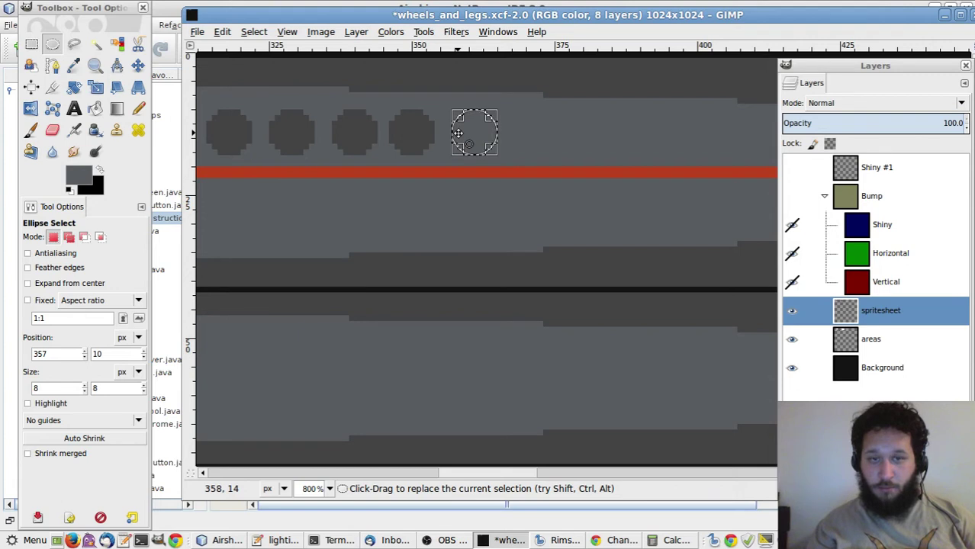
pyautogui.click(426, 122)
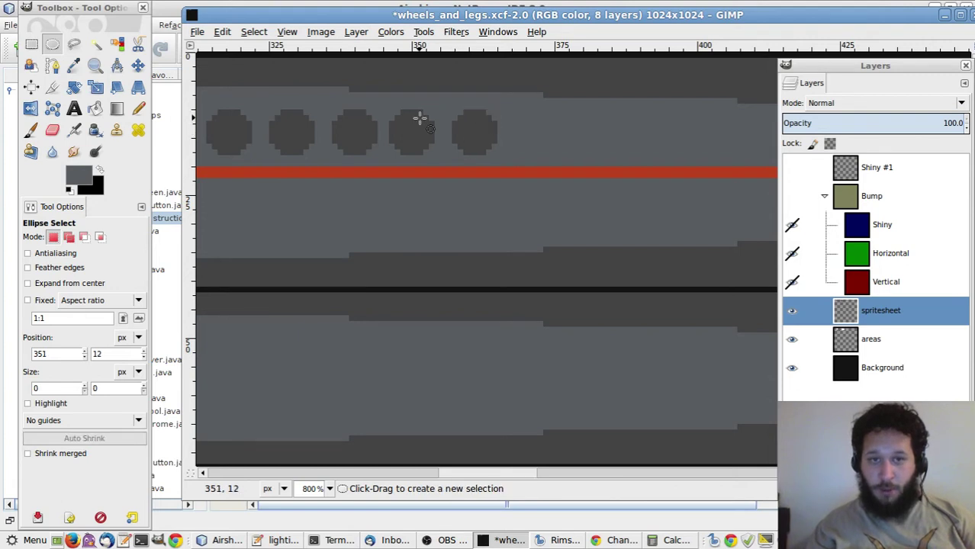
pyautogui.press('r')
pyautogui.moveTo(392, 105); pyautogui.dragTo(511, 162)
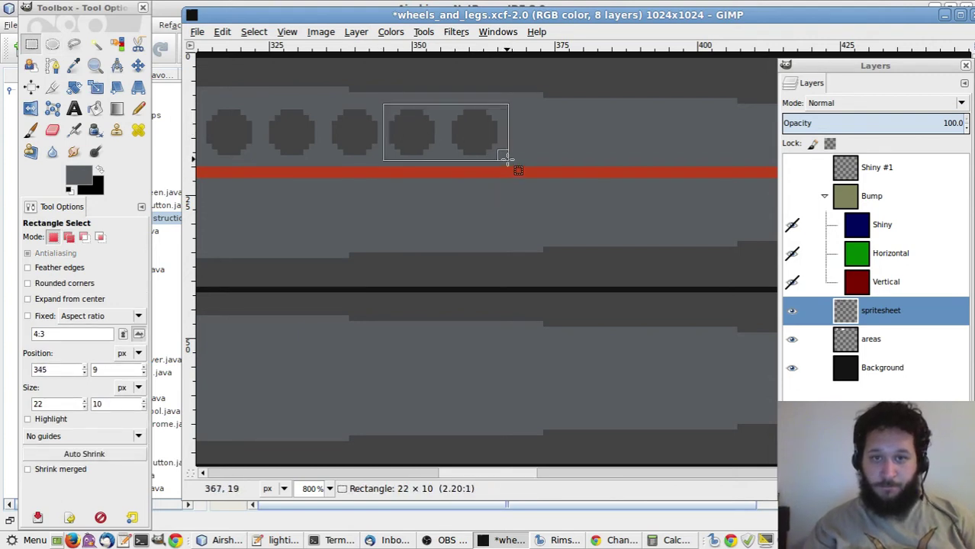
pyautogui.hotkey('ctrl', 'c')
pyautogui.hotkey('ctrl', 'v')
pyautogui.press('m')
pyautogui.press('r')
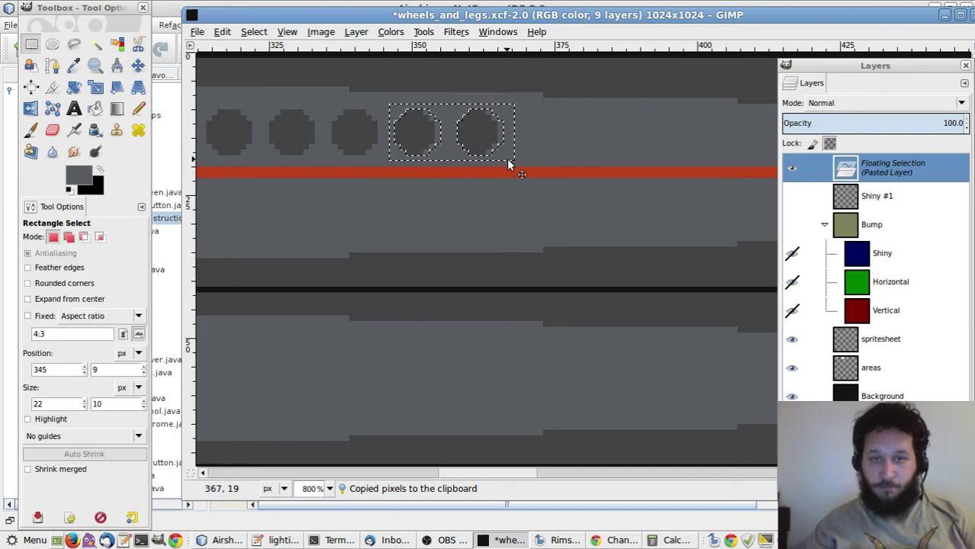
pyautogui.hotkey('ctrl', 'x')
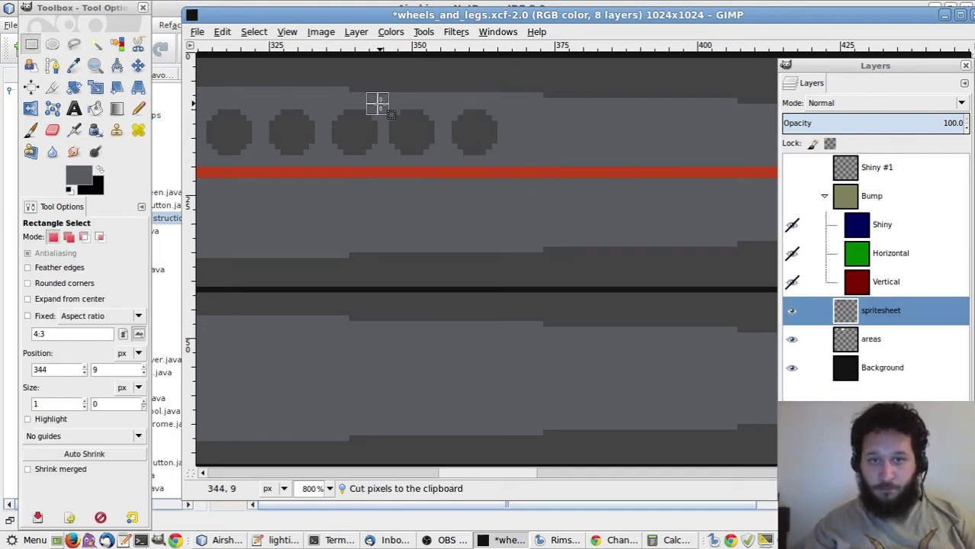
# Cut the 24 by 10 px block at 344, 9 around the last two holes and paste it back 1 px further right
pyautogui.moveTo(378, 104); pyautogui.dragTo(518, 159)
pyautogui.hotkey('ctrl', 'v')
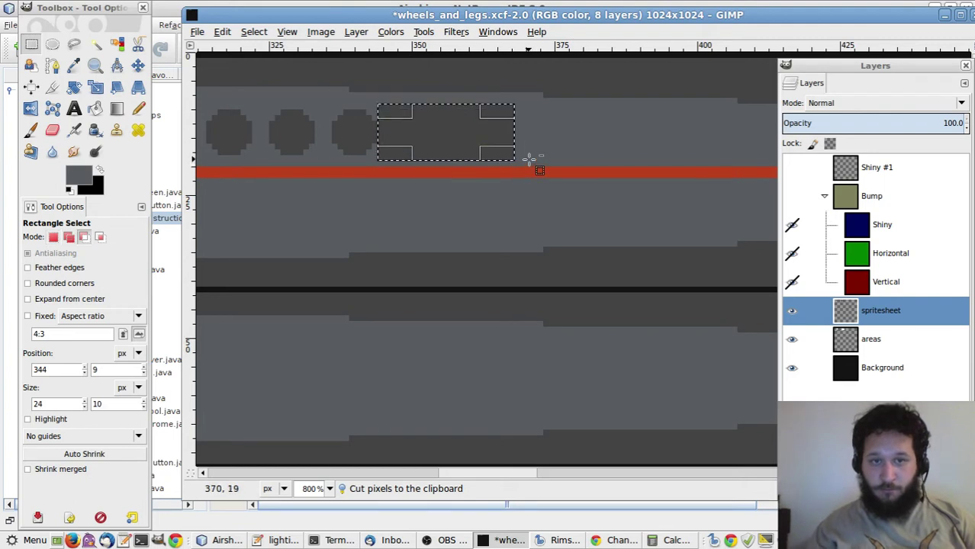
pyautogui.press('m')
pyautogui.press('Right')
pyautogui.press('r')
pyautogui.click(530, 162)
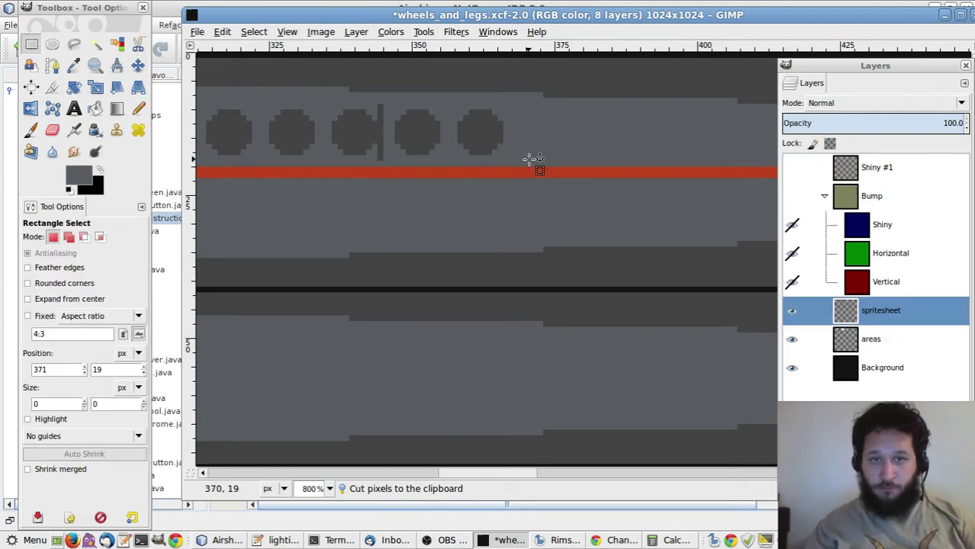
# Fill a 2 by 11 px strip at 344, 8 with the leg's grey to close the leftover gap, and deselect it
pyautogui.press('o')
pyautogui.press('r')
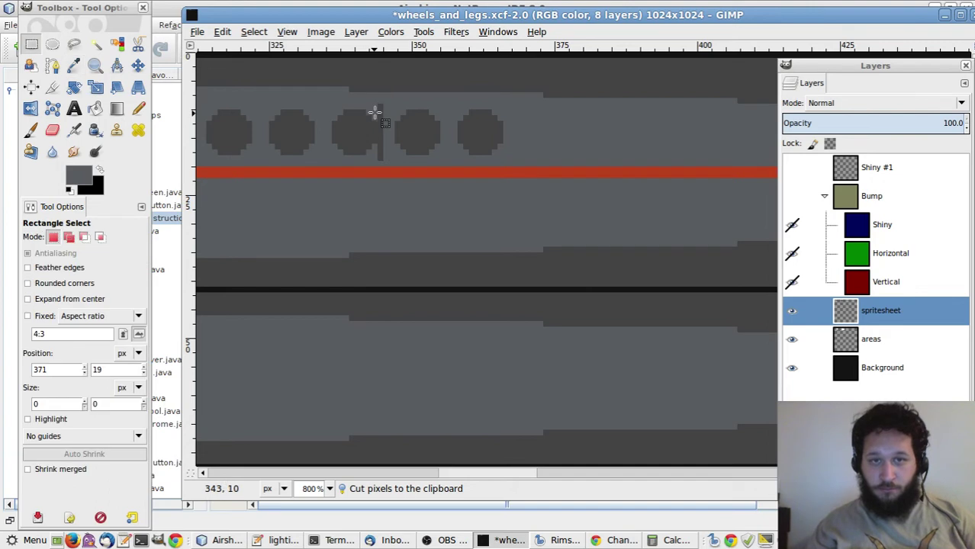
pyautogui.moveTo(377, 102); pyautogui.dragTo(388, 160)
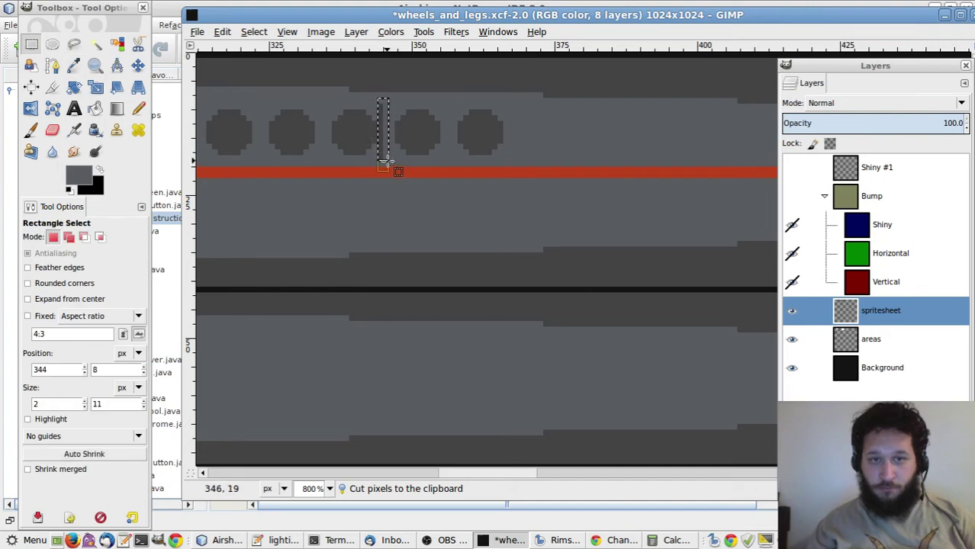
pyautogui.click(584, 256)
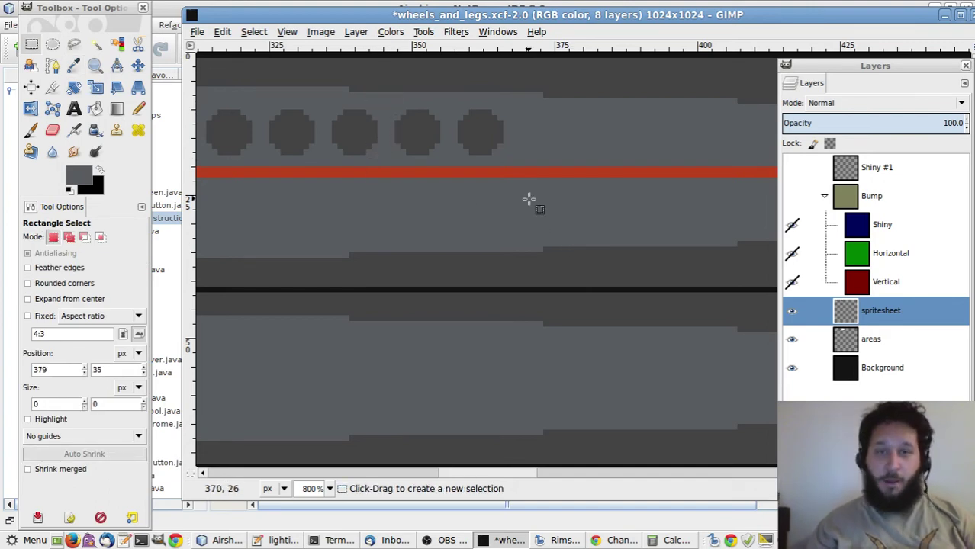
# Clear a smaller 7 by 7 px circular hole at 369, 11, continuing the row along the upper leg's narrower part
pyautogui.press('e')
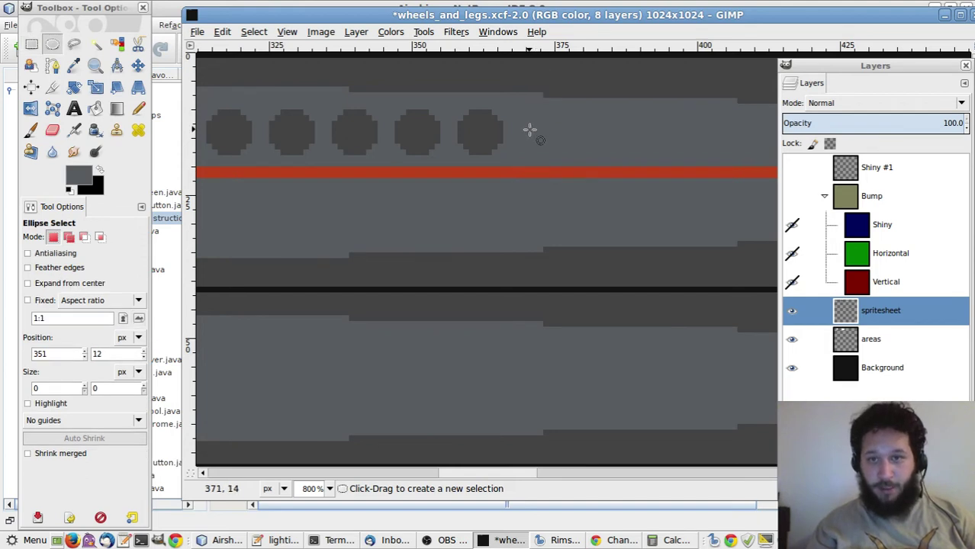
pyautogui.moveTo(526, 116); pyautogui.dragTo(541, 140)
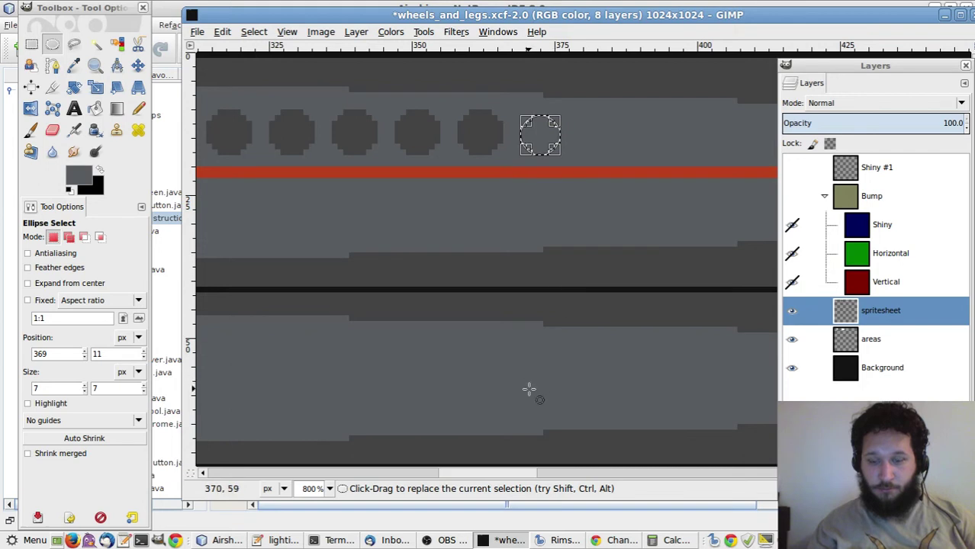
pyautogui.moveTo(489, 477); pyautogui.dragTo(509, 472)
pyautogui.hotkey('ctrl', ',')
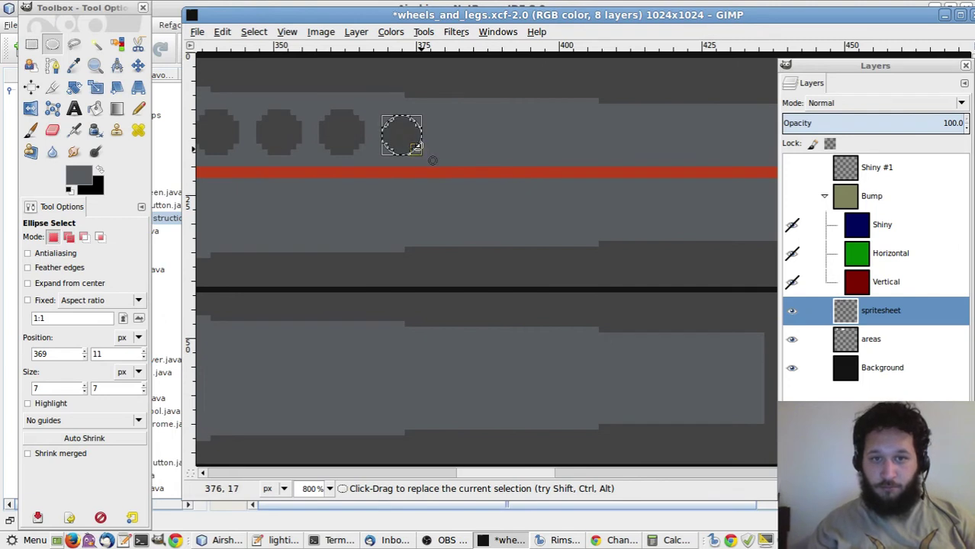
# Shift the circular selection 10 px along the leg and clear a second 7 px hole at 379, 11
pyautogui.press('Right')
pyautogui.press('Right')
pyautogui.press('Right')
pyautogui.press('Right')
pyautogui.press('Right')
pyautogui.press('Right')
pyautogui.press('Right')
pyautogui.press('Right')
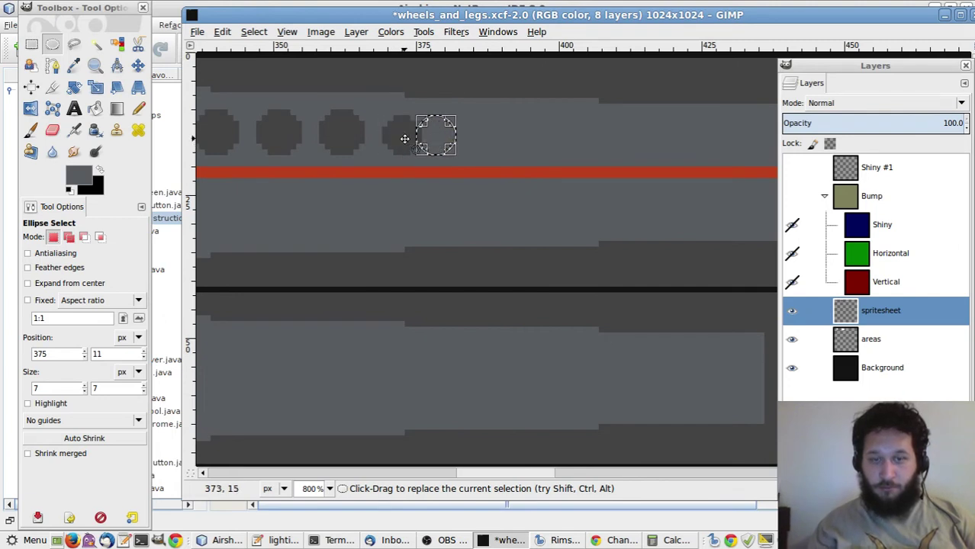
pyautogui.press('Right')
pyautogui.press('Right')
pyautogui.hotkey('ctrl', ',')
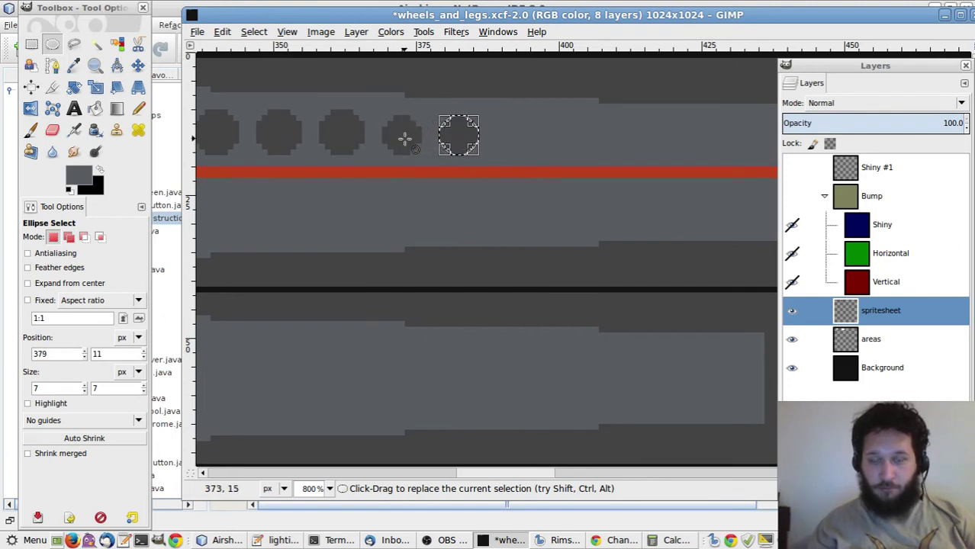
# Move the circular selection another 10 px along the leg and clear a third 7 px hole at 389, 11
pyautogui.press('Right')
pyautogui.press('Left')
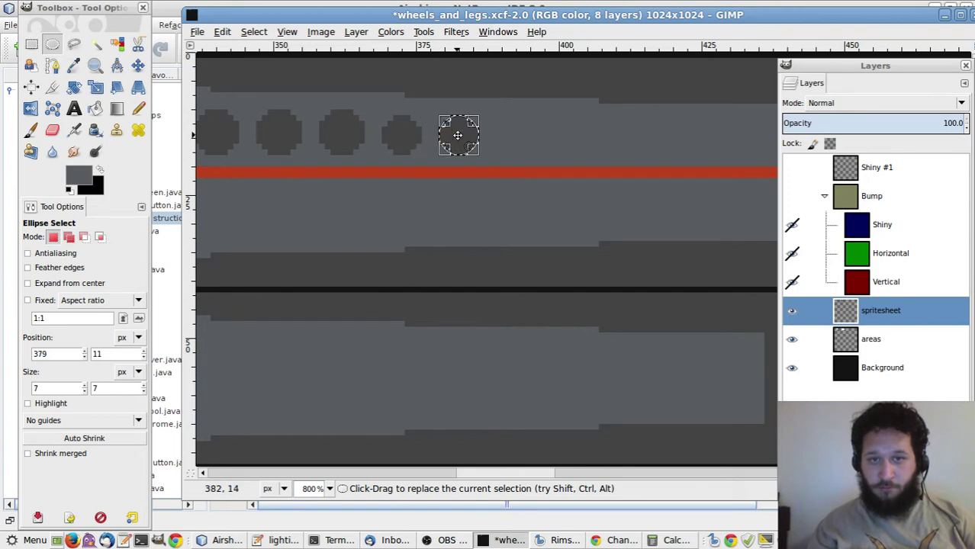
pyautogui.press('Right')
pyautogui.press('Right')
pyautogui.press('Right')
pyautogui.press('Right')
pyautogui.press('Right')
pyautogui.press('Right')
pyautogui.press('Right')
pyautogui.press('Right')
pyautogui.press('Right')
pyautogui.press('Right')
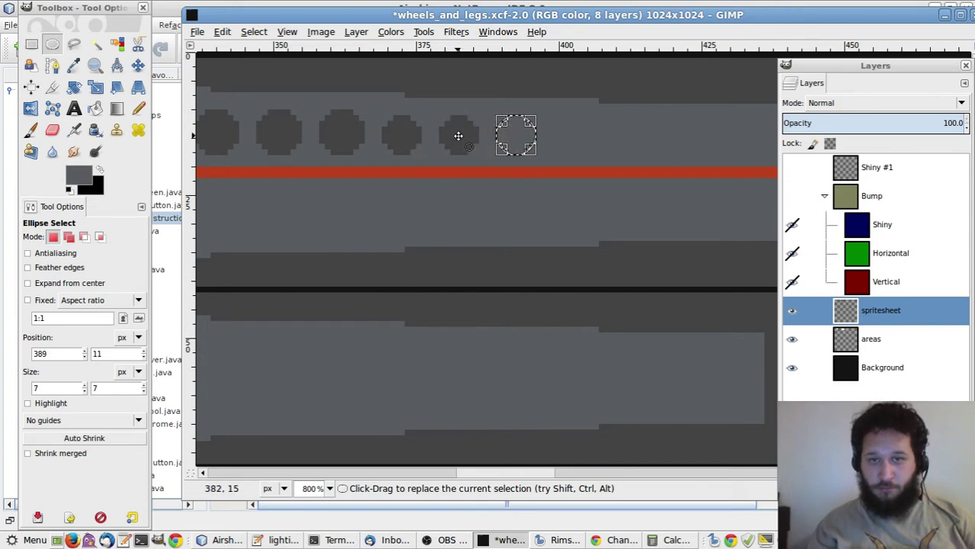
pyautogui.hotkey('ctrl', ',')
# Clear a fourth 7 px hole at 399, 11 in the upper leg's row and remove the selection
pyautogui.press('Right')
pyautogui.press('Right')
pyautogui.press('Right')
pyautogui.press('Right')
pyautogui.press('Right')
pyautogui.press('Right')
pyautogui.press('Right')
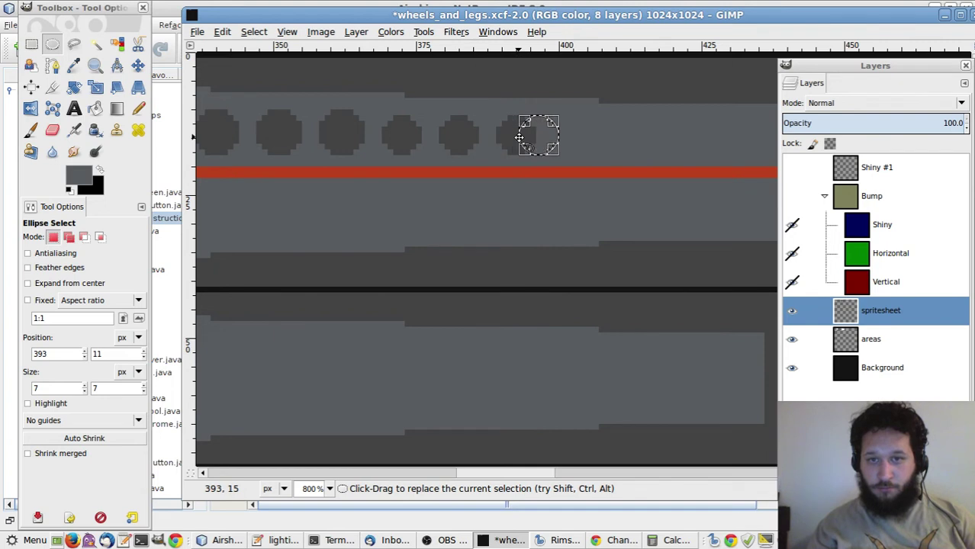
pyautogui.press('Right')
pyautogui.press('Right')
pyautogui.press('Right')
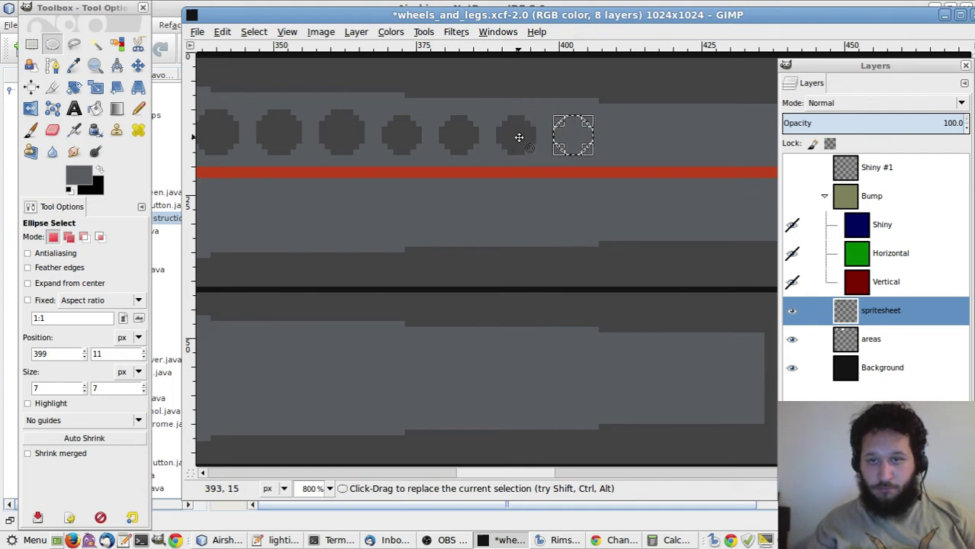
pyautogui.hotkey('ctrl', ',')
pyautogui.click(519, 137)
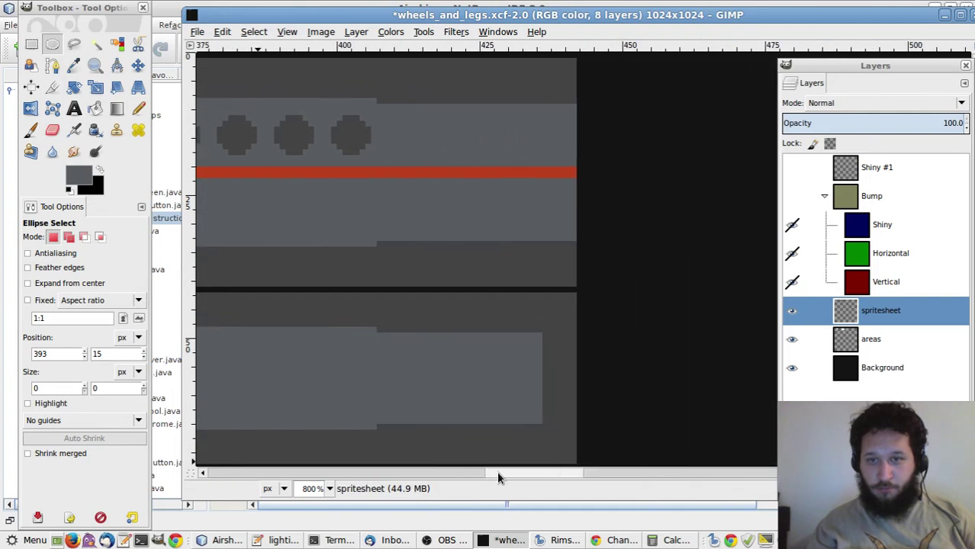
pyautogui.moveTo(469, 475)
pyautogui.mouseDown()
pyautogui.moveTo(446, 475)
pyautogui.moveTo(477, 473)
pyautogui.mouseUp()
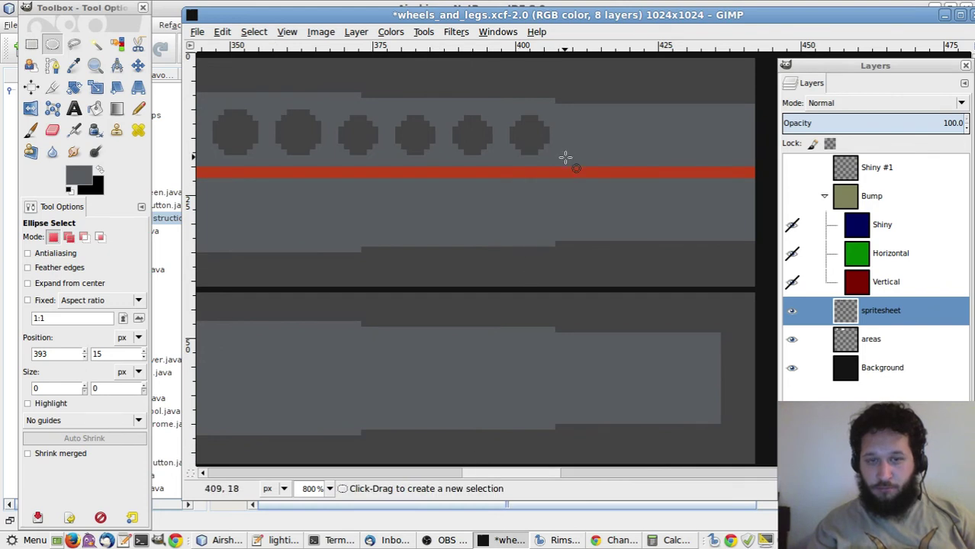
pyautogui.press('1')
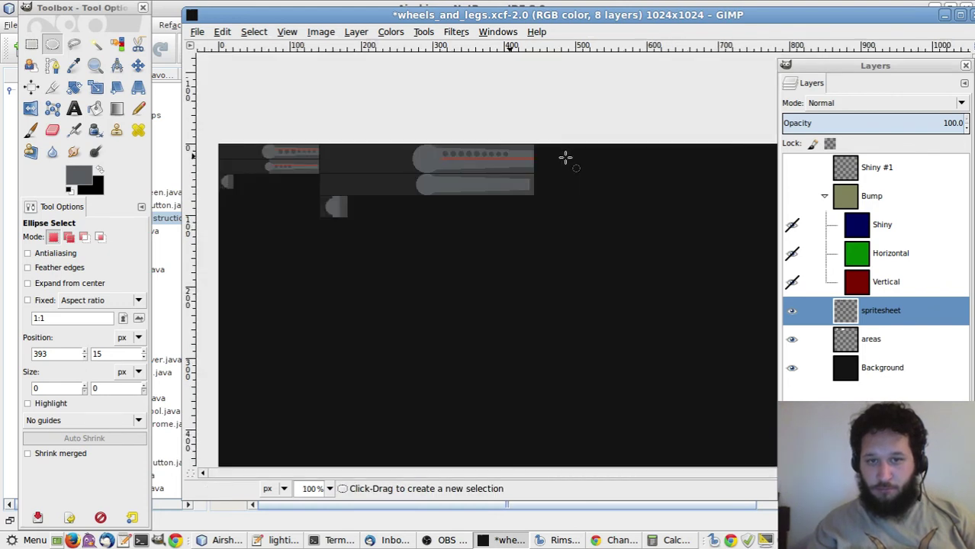
pyautogui.press('4')
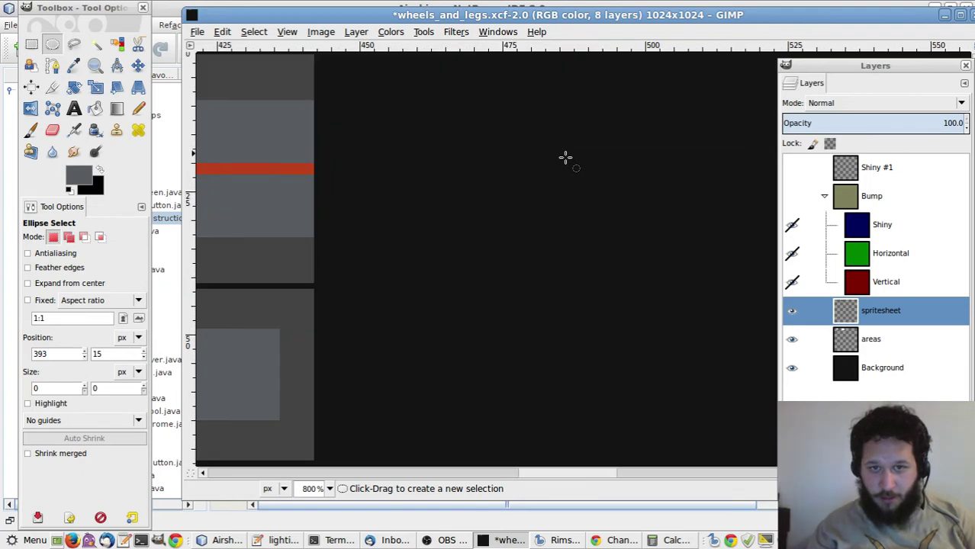
# Fill over the last three large holes in the upper leg's row with the leg grey and remove the selection
pyautogui.moveTo(514, 471); pyautogui.dragTo(429, 442)
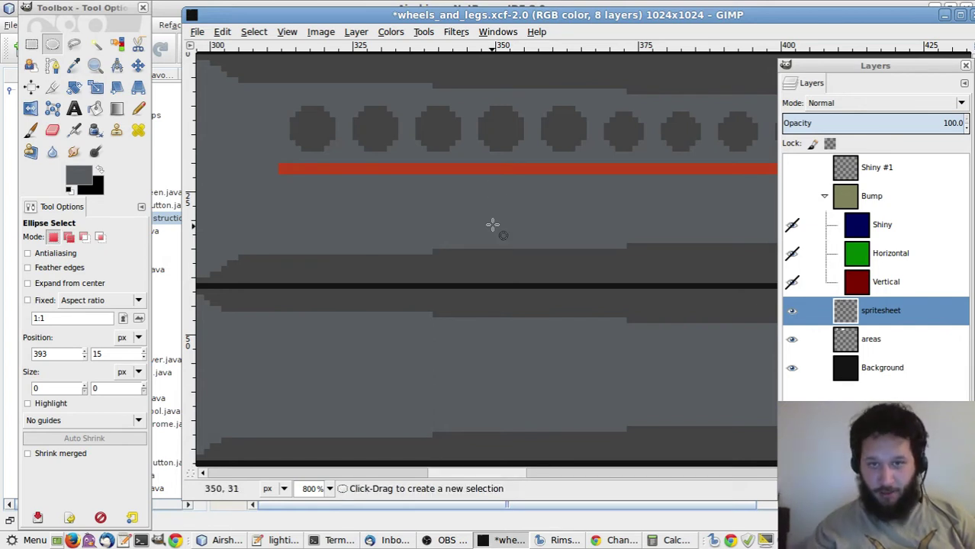
pyautogui.press('o')
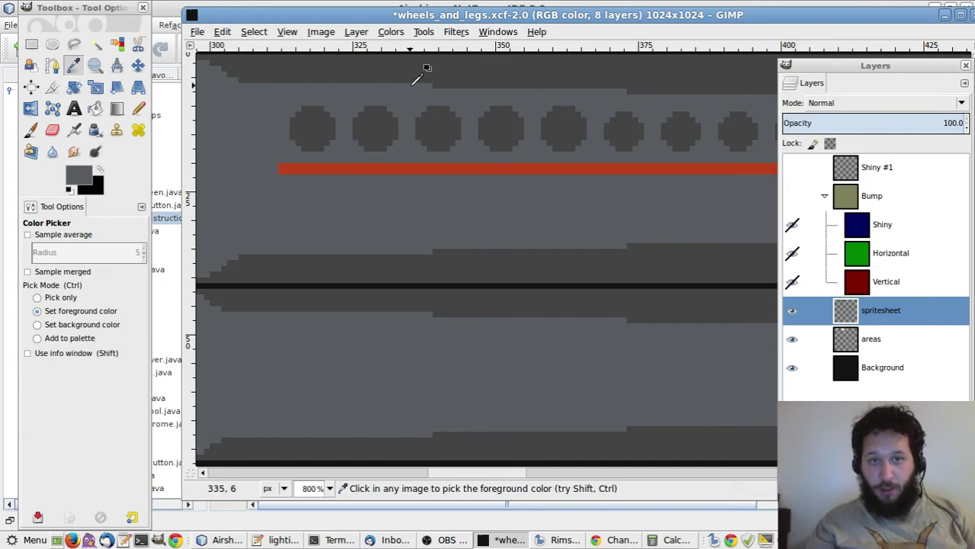
pyautogui.press('r')
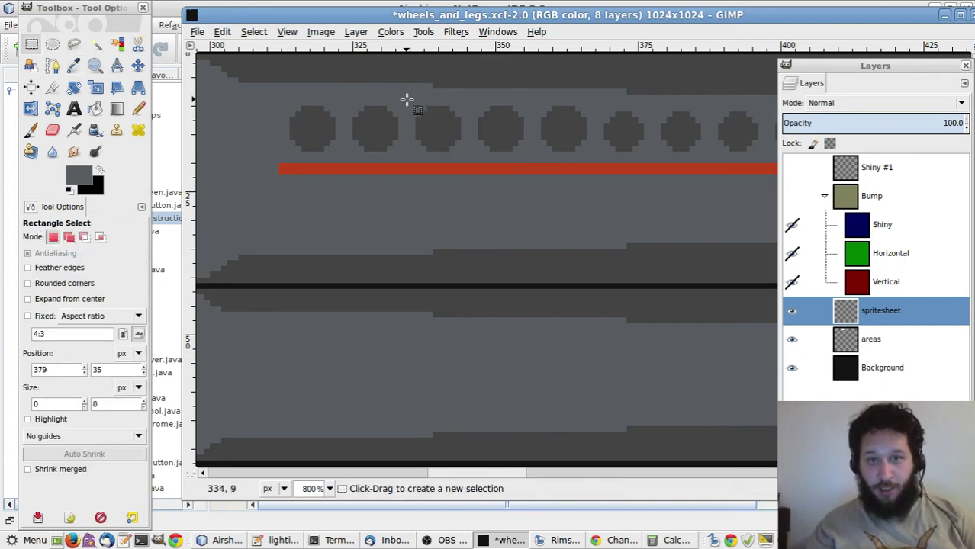
pyautogui.moveTo(412, 99); pyautogui.dragTo(595, 156)
pyautogui.click(611, 213)
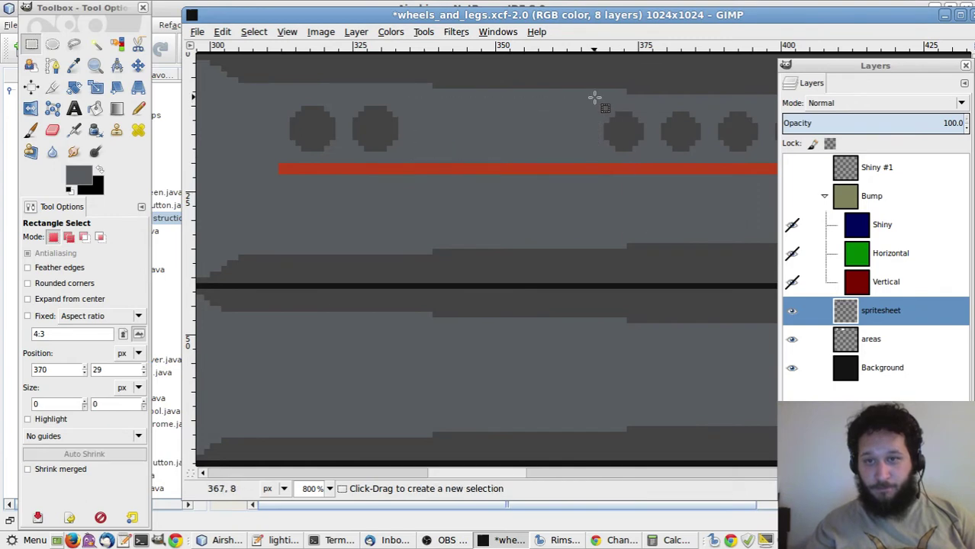
# Cut the four 7 px holes out of the upper leg as a 40 by 9 px block at 367, 10
pyautogui.moveTo(594, 99); pyautogui.dragTo(909, 163)
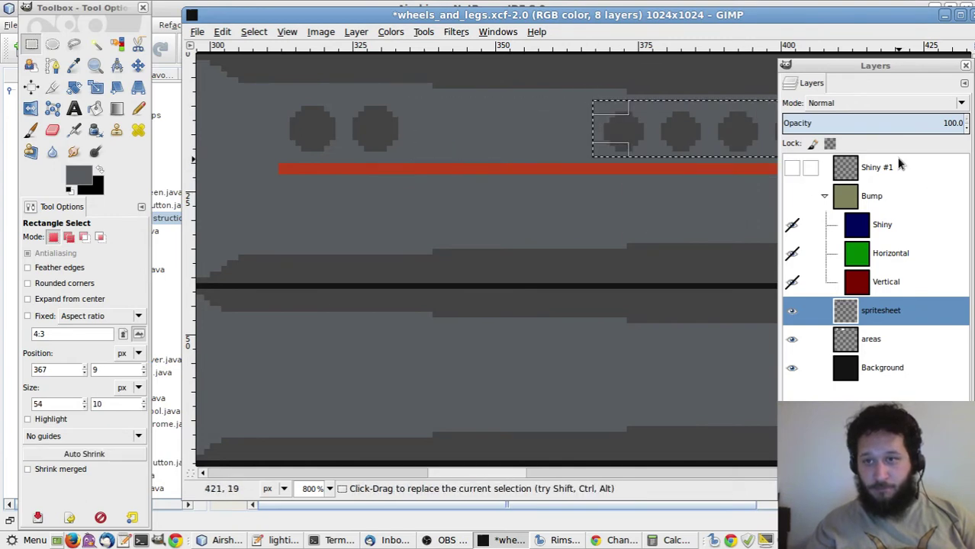
pyautogui.moveTo(725, 21); pyautogui.dragTo(590, 30)
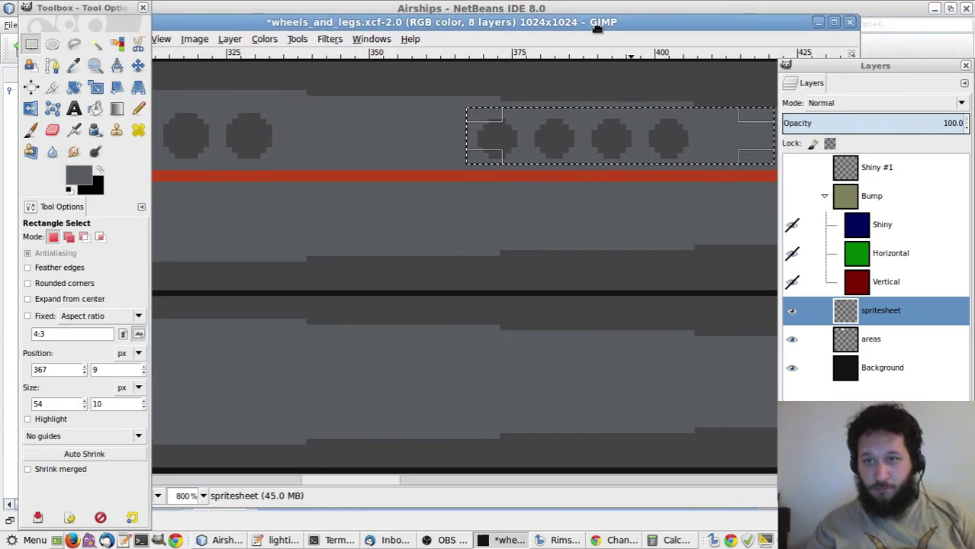
pyautogui.moveTo(740, 122); pyautogui.dragTo(655, 122)
pyautogui.hotkey('ctrl', 'x')
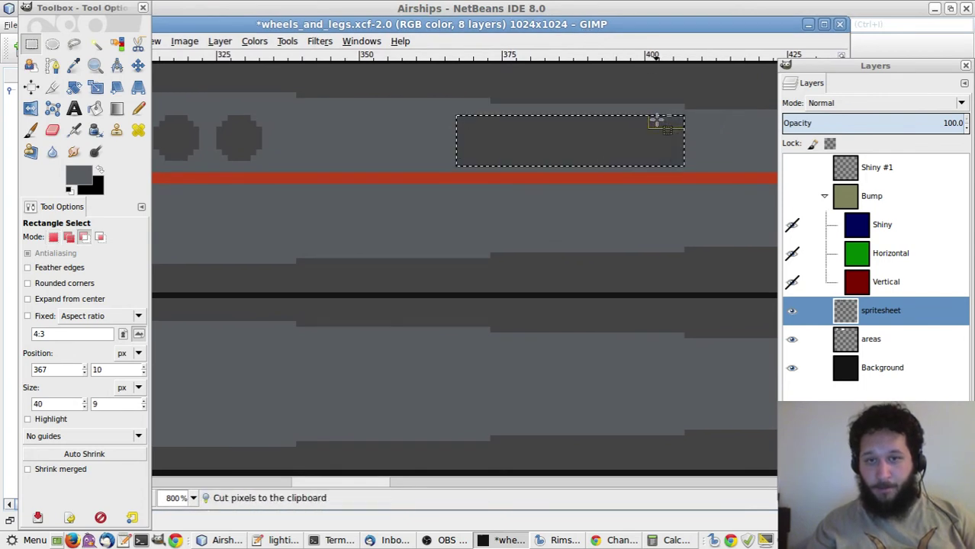
pyautogui.hotkey('ctrl', 'v')
pyautogui.press('Delete')
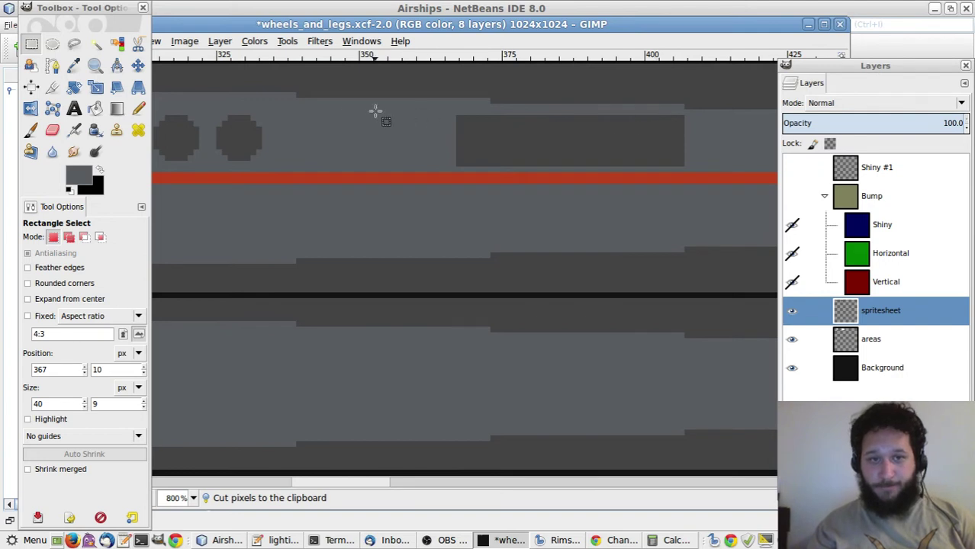
# Clear a 36 by 9 px area at 335, 10 and anchor the pasted four 7 px holes there, beside the two large holes
pyautogui.moveTo(272, 114); pyautogui.dragTo(479, 165)
pyautogui.hotkey('ctrl', 'v')
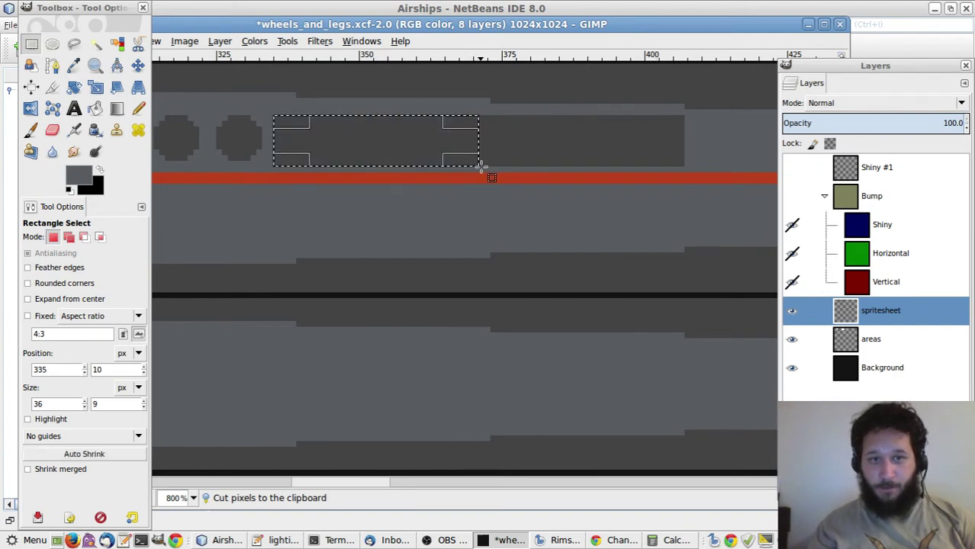
pyautogui.press('Right')
pyautogui.press('Right')
pyautogui.press('Left')
pyautogui.press('Left')
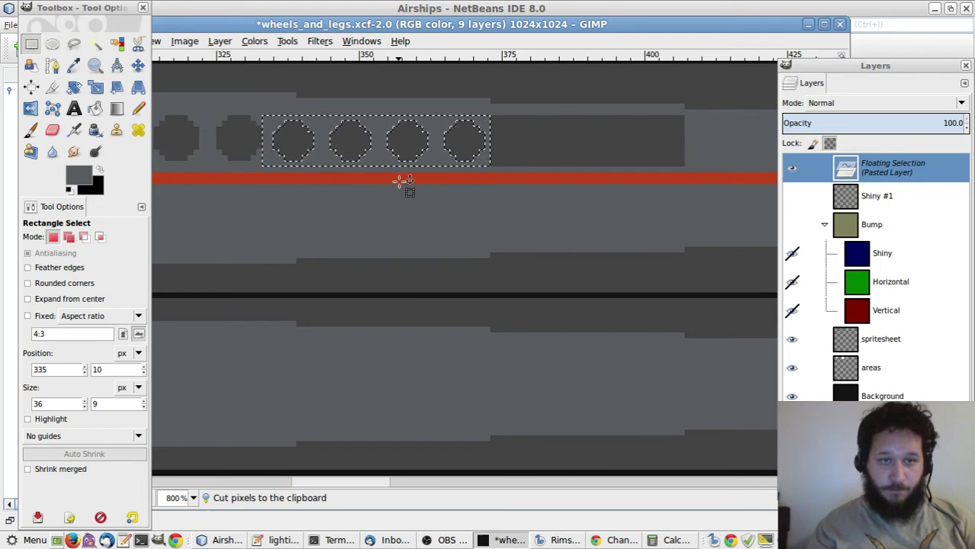
pyautogui.press('Right')
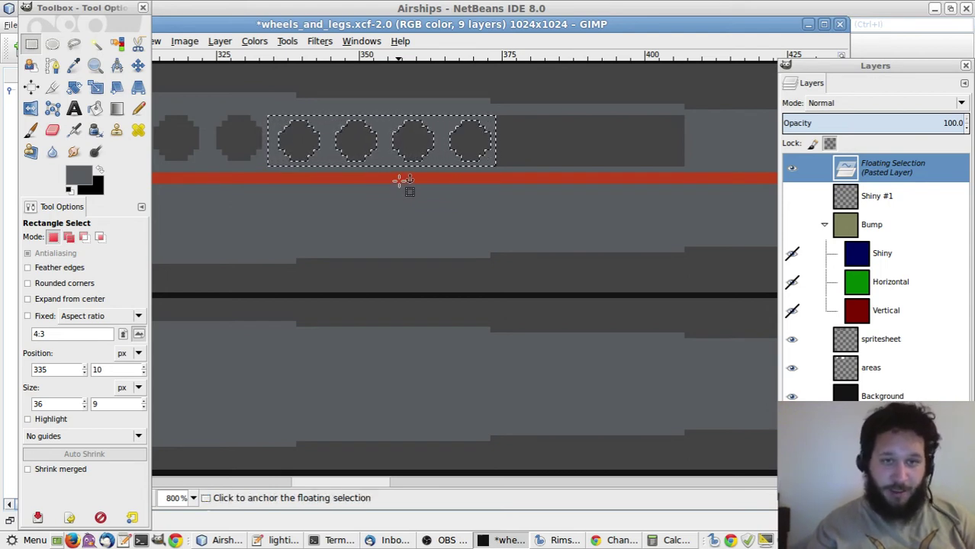
pyautogui.click(419, 229)
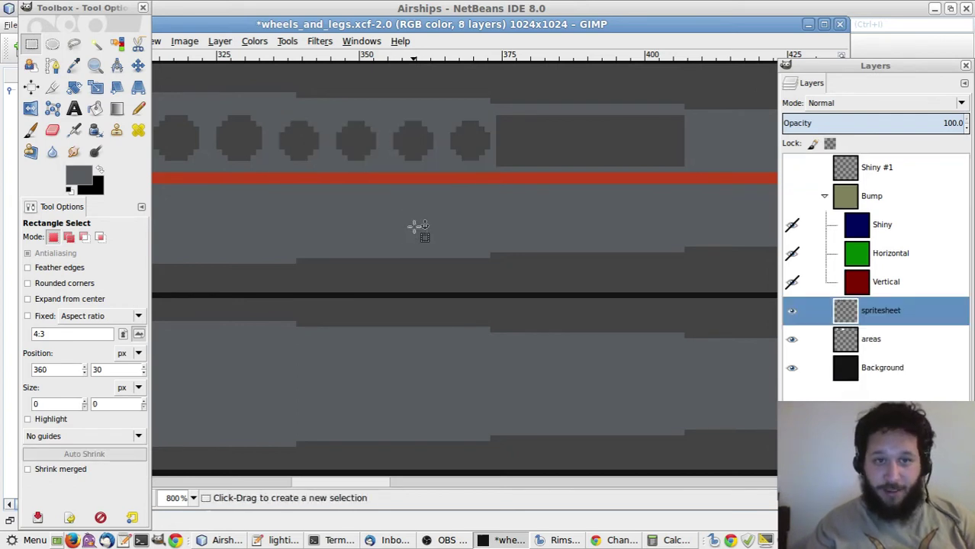
# Fill the leftover gap after the moved holes with leg grey, using a 38 by 9 px selection at 374, 10
pyautogui.press('o')
pyautogui.press('r')
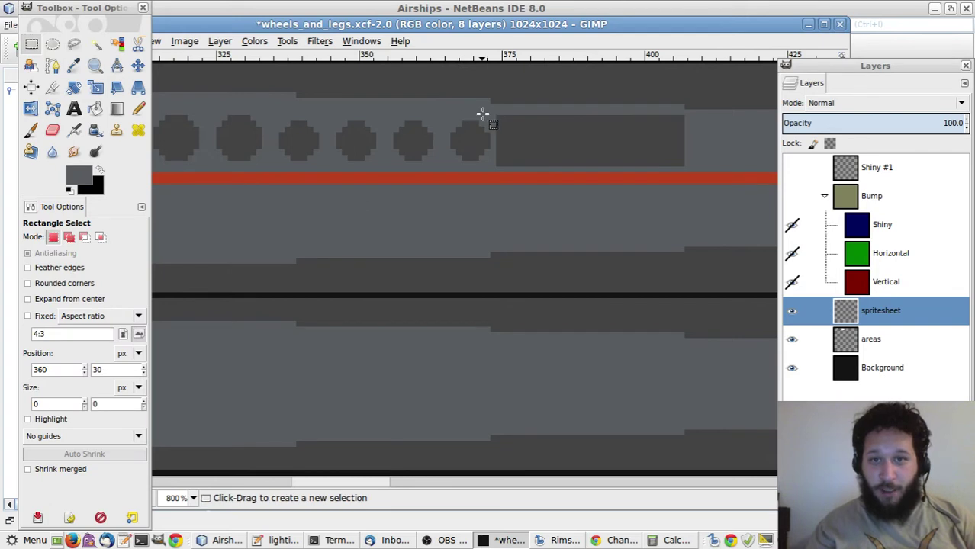
pyautogui.moveTo(497, 116); pyautogui.dragTo(716, 161)
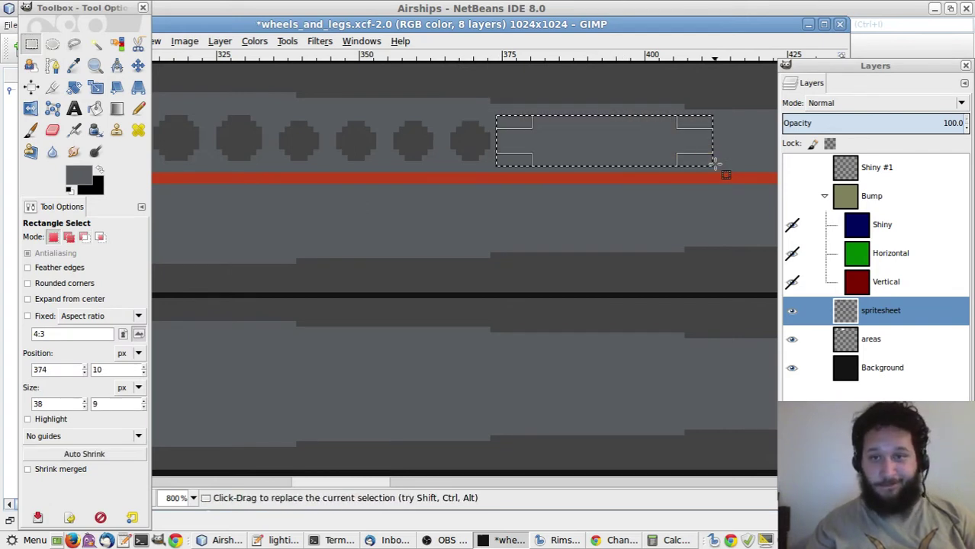
pyautogui.click(640, 244)
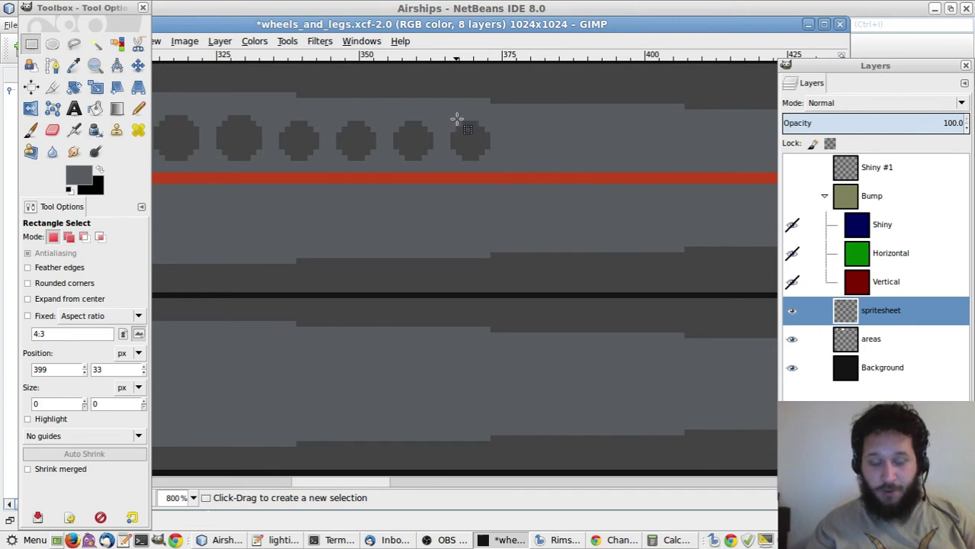
# Clear a 6 by 6 px circular hole at 376, 12, continuing the upper leg's row
pyautogui.press('e')
pyautogui.moveTo(446, 116); pyautogui.dragTo(524, 145)
pyautogui.click(508, 131)
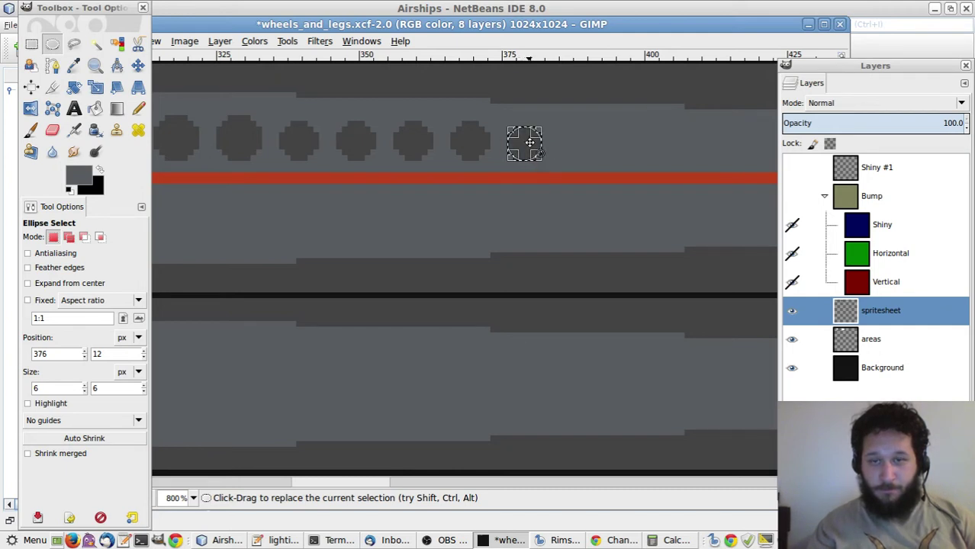
# Shift the circular selection 9 px along the leg and clear a second 6 px hole at 385, 12
pyautogui.press('Right')
pyautogui.press('Right')
pyautogui.press('Right')
pyautogui.press('Right')
pyautogui.press('Right')
pyautogui.press('Right')
pyautogui.press('Right')
pyautogui.press('Right')
pyautogui.press('Right')
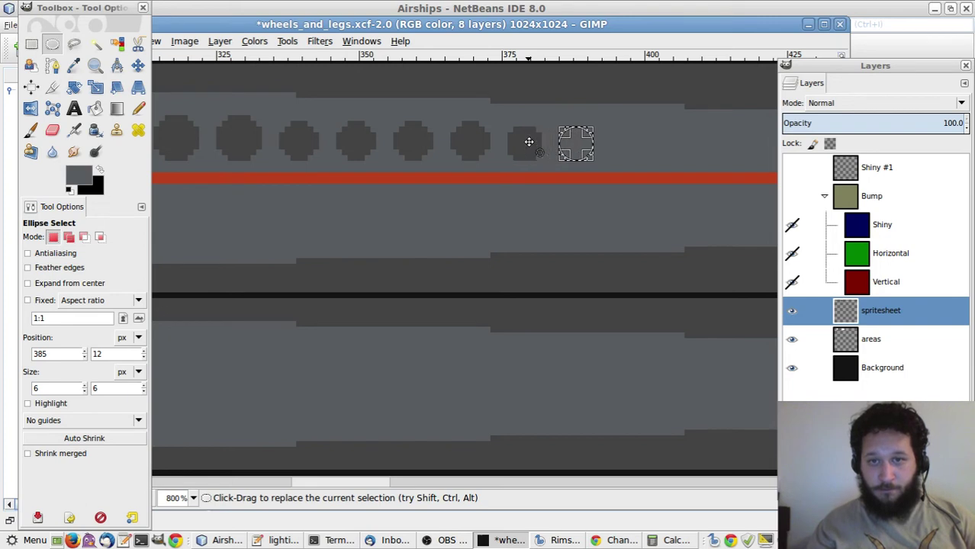
# Move the circular selection another 9 px along the leg and clear a third 6 px hole at 394, 12
pyautogui.press('Right')
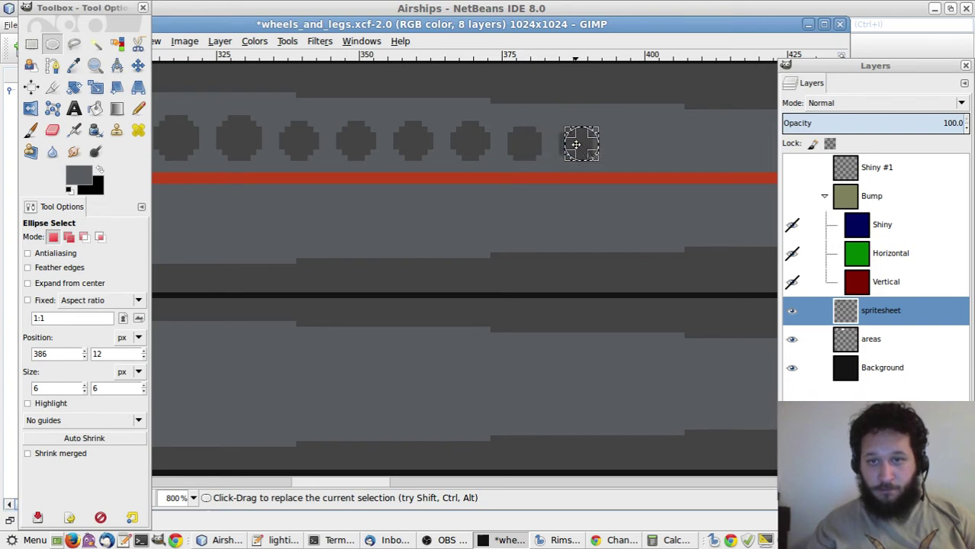
pyautogui.press('Right')
pyautogui.press('Right')
pyautogui.press('Right')
pyautogui.press('Right')
pyautogui.press('Right')
pyautogui.press('Right')
pyautogui.press('Right')
pyautogui.press('Right')
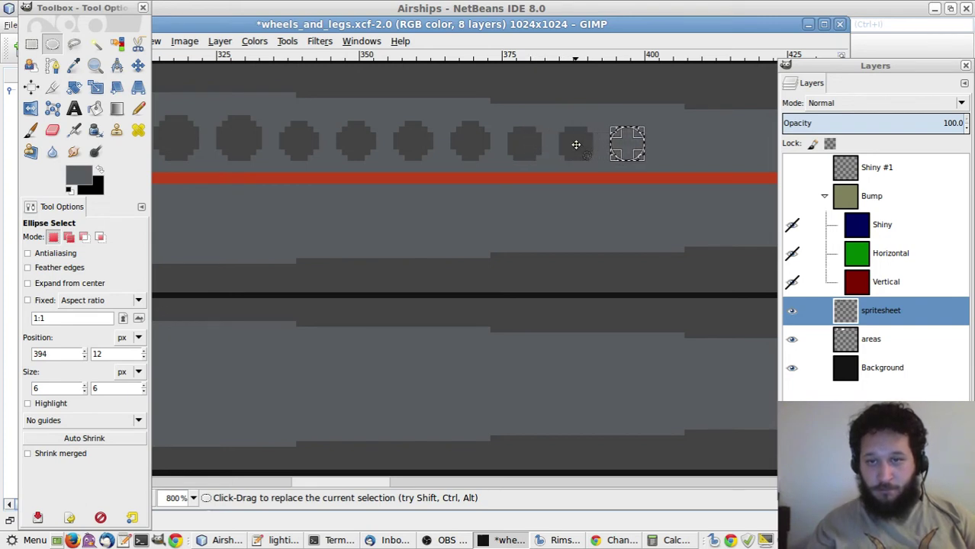
# Move the circular selection on to x 403, shrink it to 5 by 5 px, and clear a hole at 403, 13
pyautogui.press('Right')
pyautogui.press('Right')
pyautogui.press('Right')
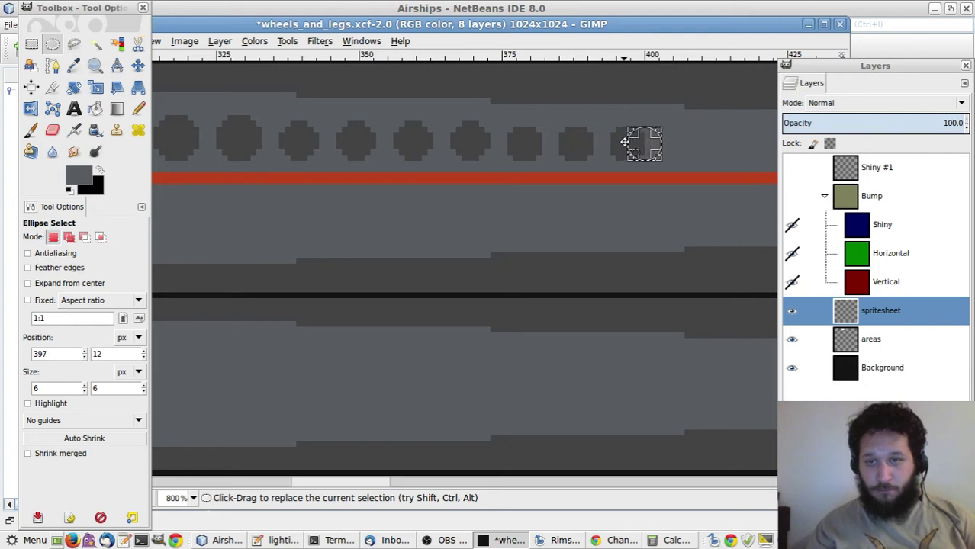
pyautogui.press('Right')
pyautogui.press('Right')
pyautogui.press('Right')
pyautogui.press('Right')
pyautogui.press('Right')
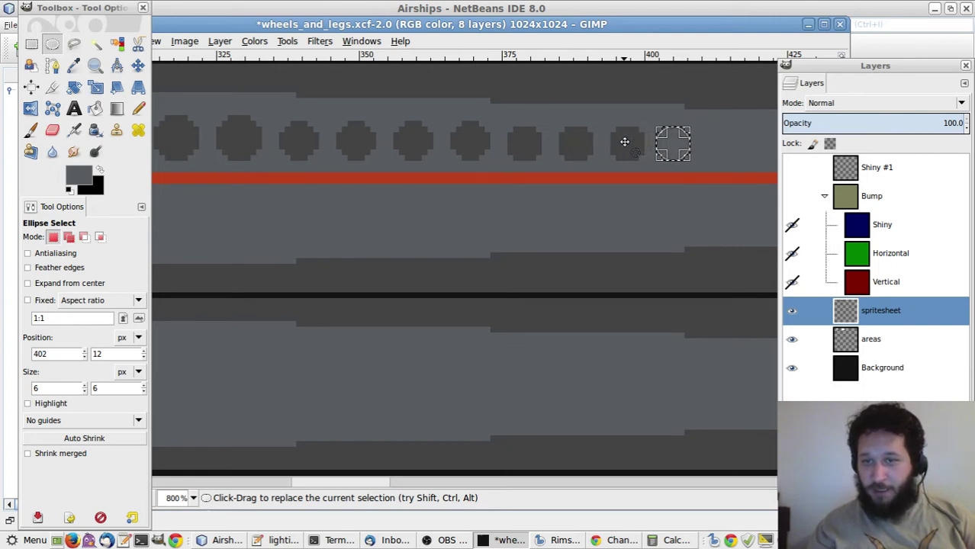
pyautogui.press('Right')
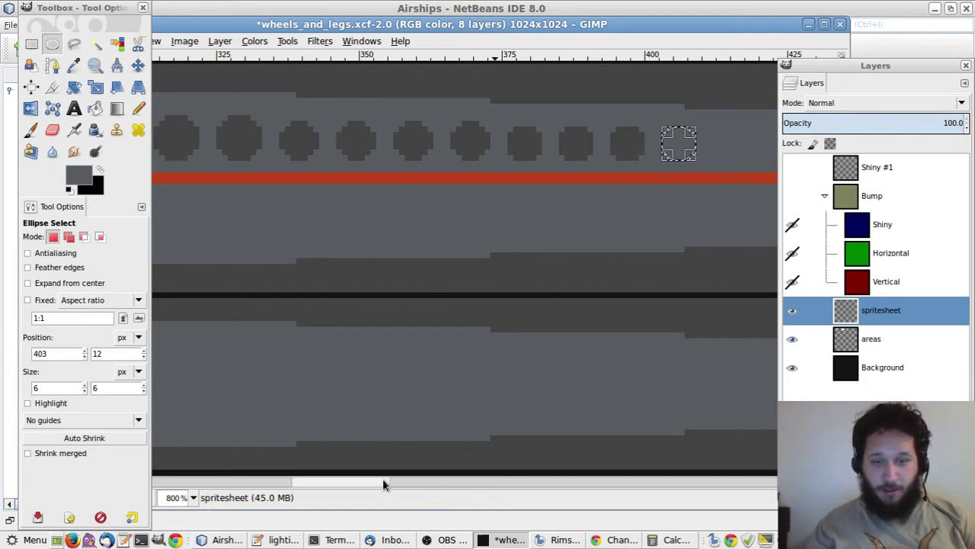
pyautogui.hscroll(3, 386, 482)
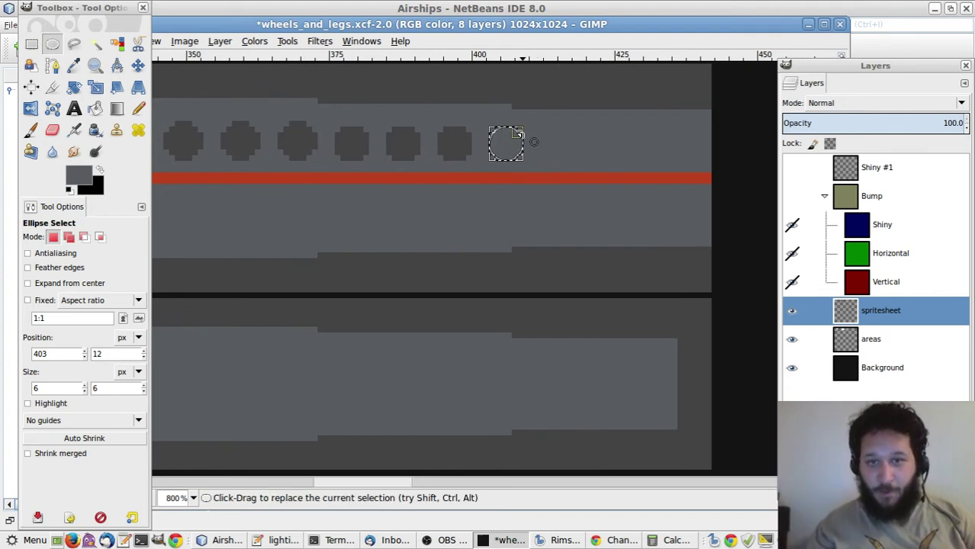
pyautogui.moveTo(516, 133); pyautogui.dragTo(515, 139)
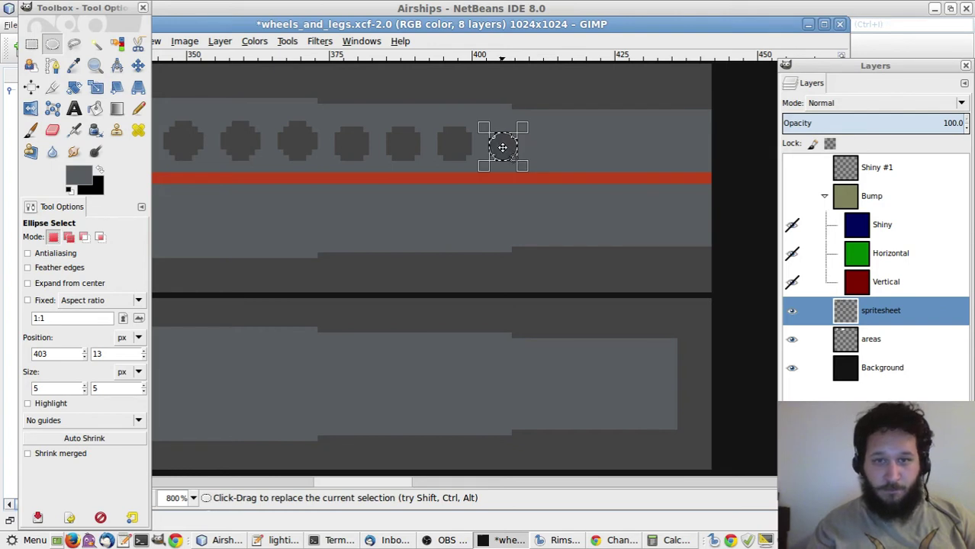
# Shift the 5 px circular selection 8 px along the leg and clear another hole at 411, 13
pyautogui.press('Right')
pyautogui.press('Right')
pyautogui.press('Right')
pyautogui.press('Right')
pyautogui.press('Right')
pyautogui.press('Right')
pyautogui.press('Right')
pyautogui.press('Right')
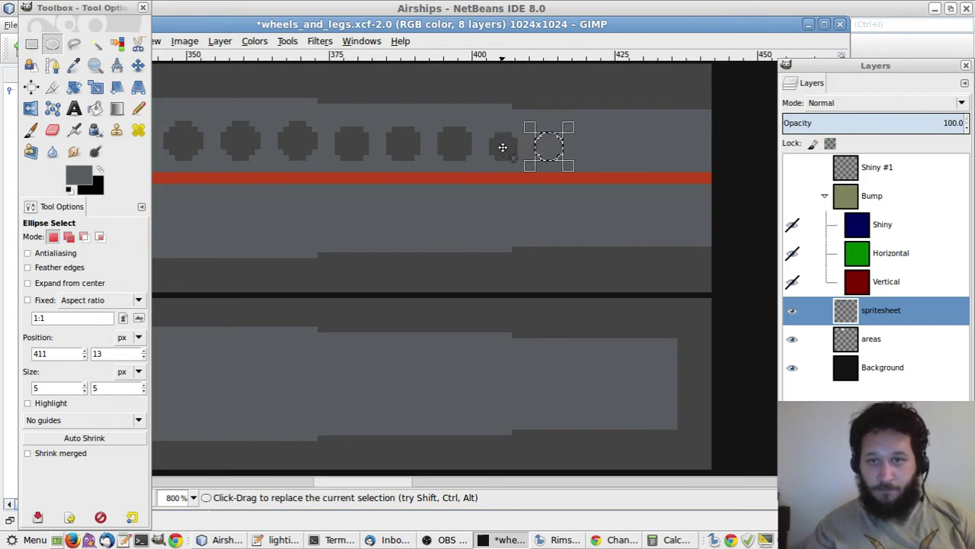
# Clear a final 5 px hole at 419, 13 in the upper leg's row and remove the selection
pyautogui.press('Right')
pyautogui.press('Right')
pyautogui.press('Right')
pyautogui.press('Right')
pyautogui.press('Right')
pyautogui.press('Right')
pyautogui.press('Right')
pyautogui.press('Right')
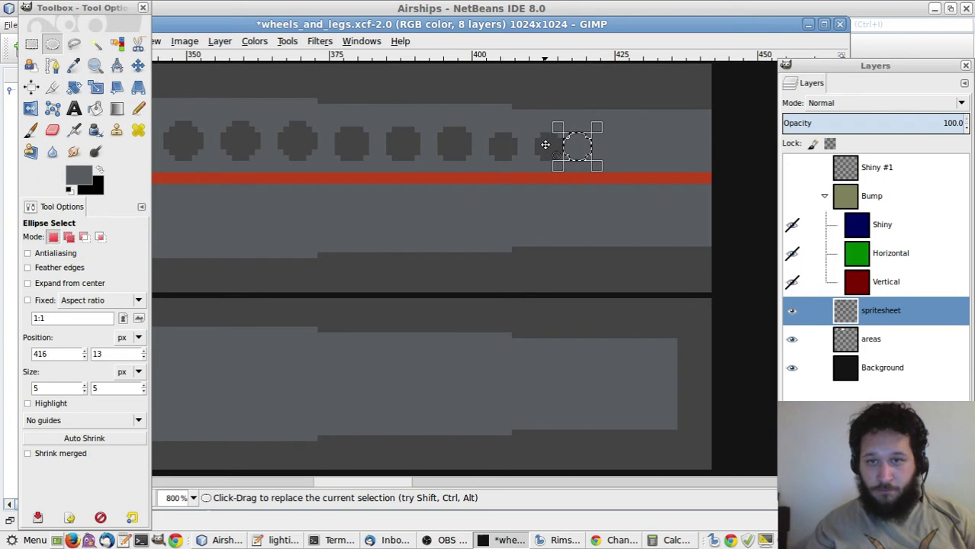
pyautogui.hotkey('ctrl', ',')
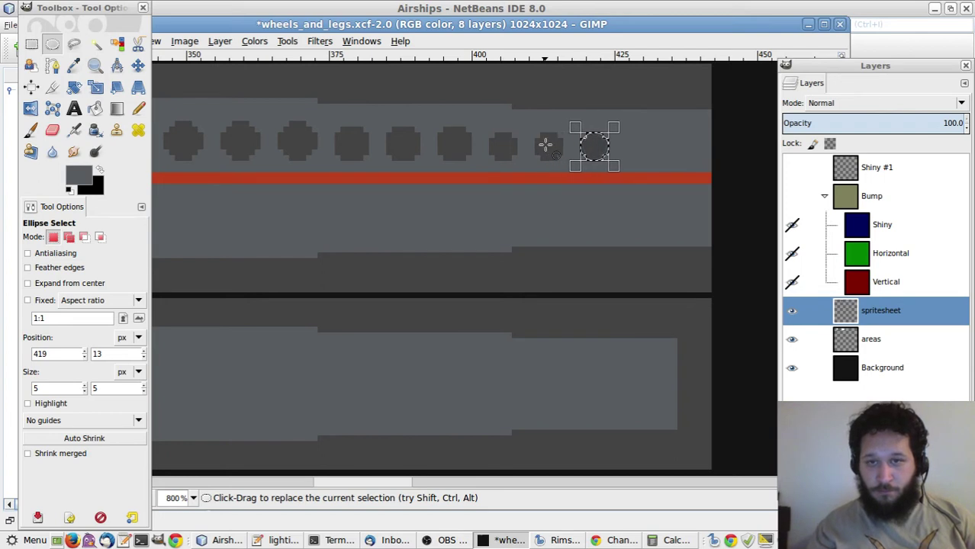
pyautogui.click(573, 238)
pyautogui.press('1')
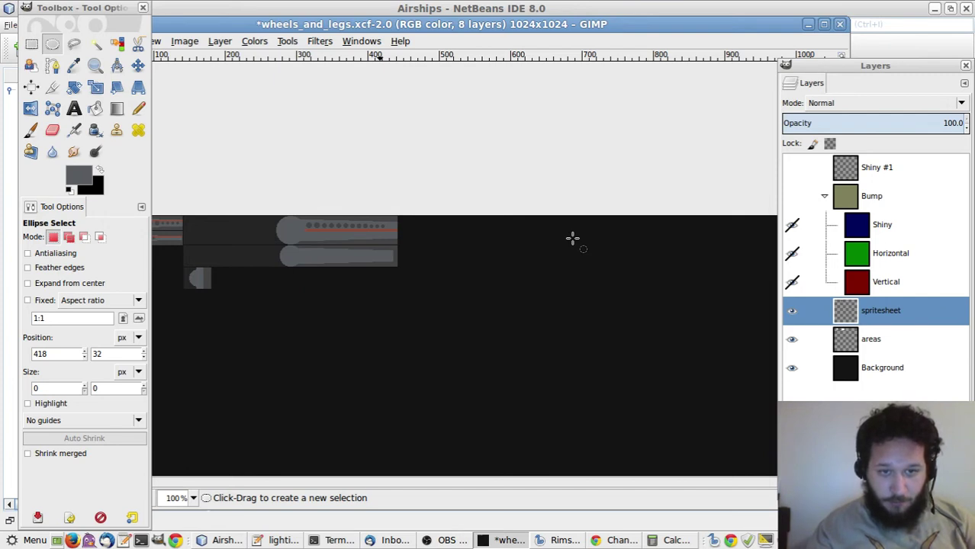
pyautogui.press('4')
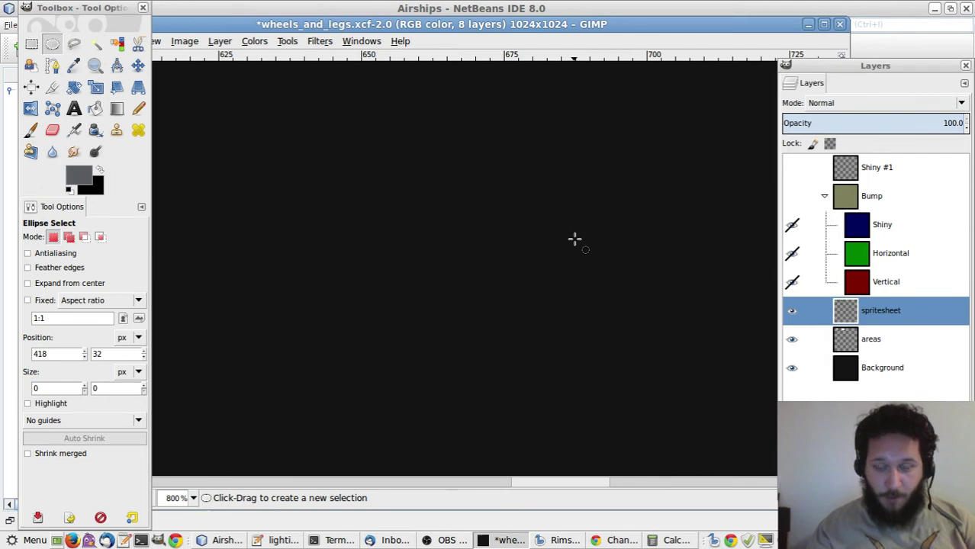
pyautogui.press('2')
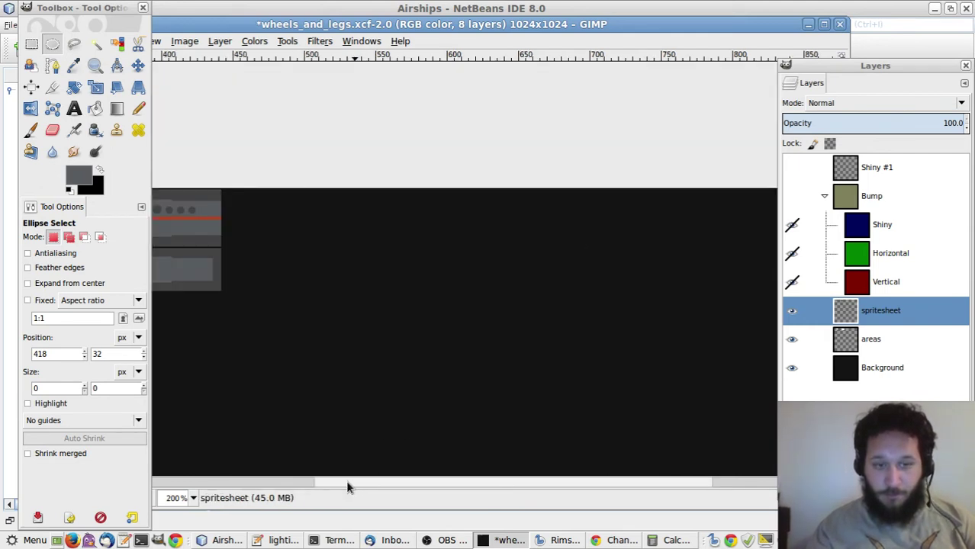
pyautogui.moveTo(346, 480); pyautogui.dragTo(217, 489)
pyautogui.press('4')
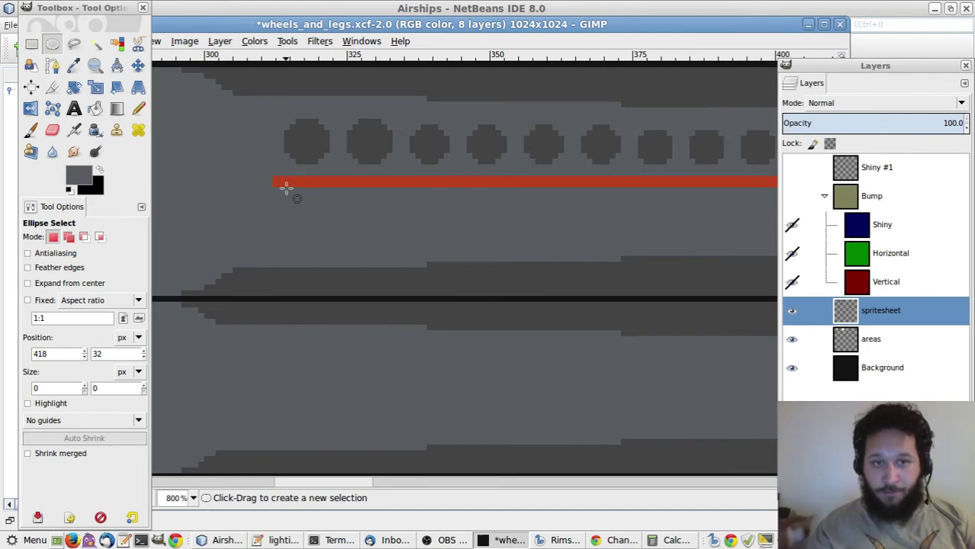
pyautogui.moveTo(285, 188); pyautogui.dragTo(454, 257)
pyautogui.press('t')
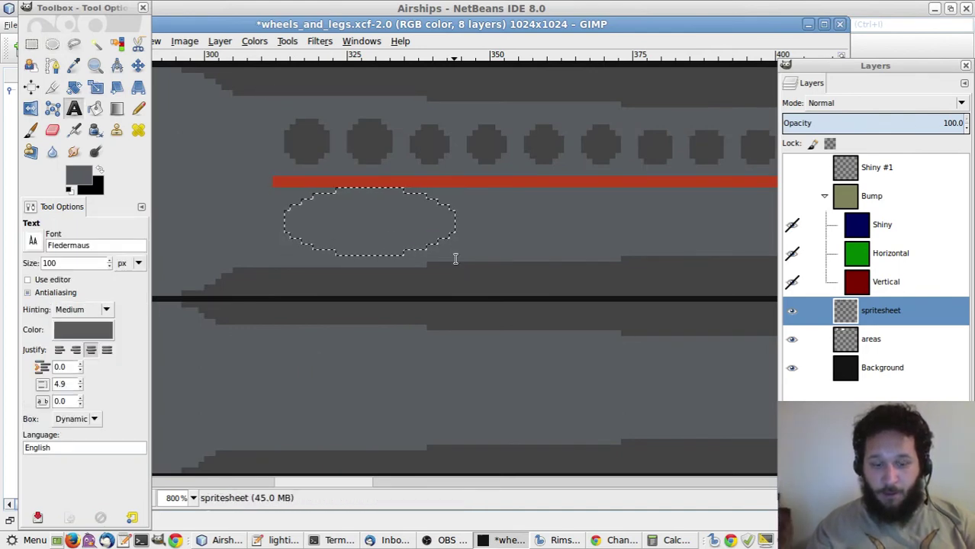
pyautogui.press('r')
pyautogui.click(512, 227)
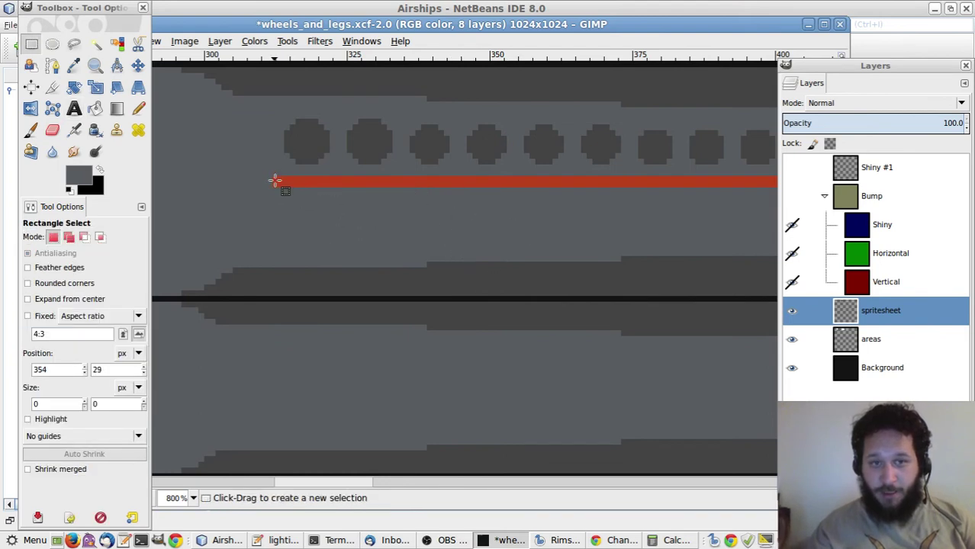
# Clear the upper leg's plain half below the red stripe from x 313, and copy and paste the 116 by 14 px holed half above it
pyautogui.moveTo(279, 185); pyautogui.dragTo(670, 266)
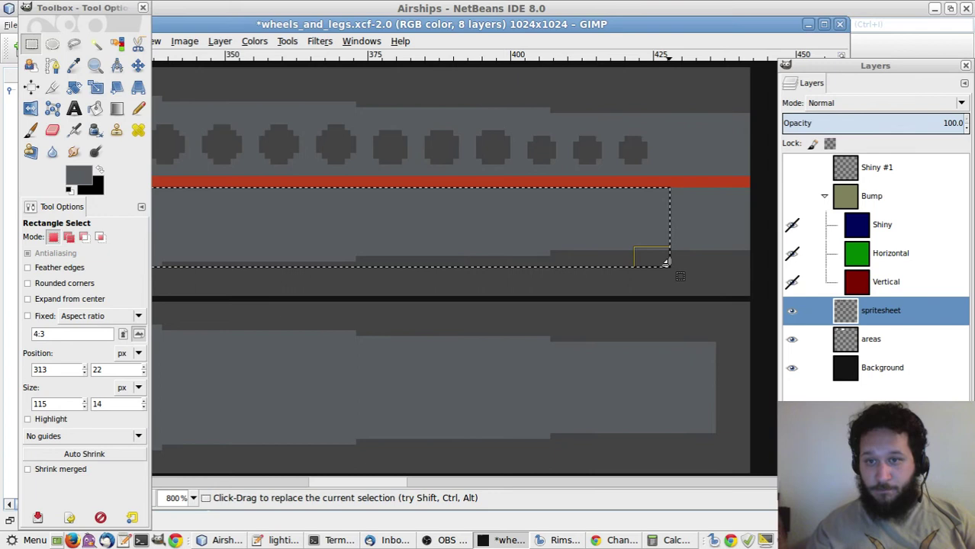
pyautogui.click(669, 124)
pyautogui.moveTo(675, 96); pyautogui.dragTo(364, 178)
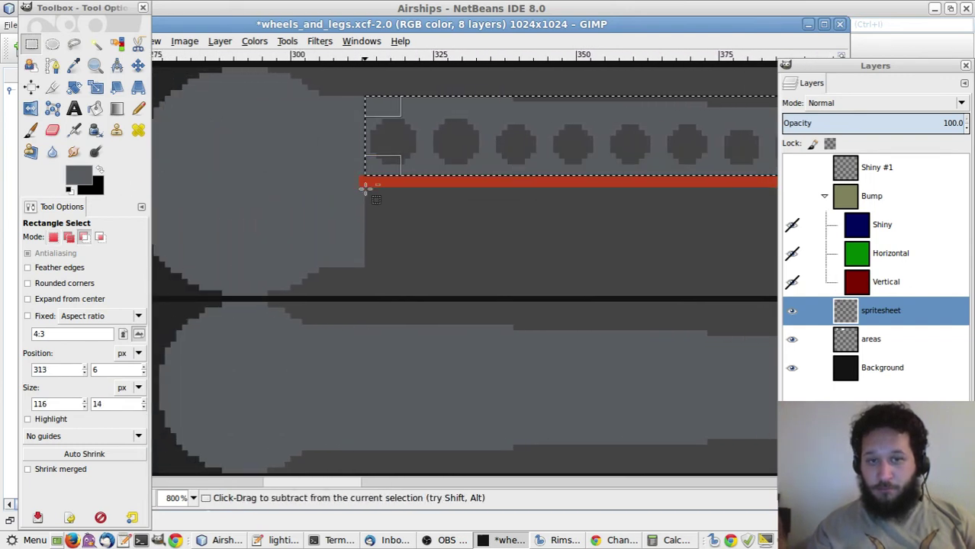
pyautogui.hotkey('ctrl', 'c')
pyautogui.hotkey('ctrl', 'v')
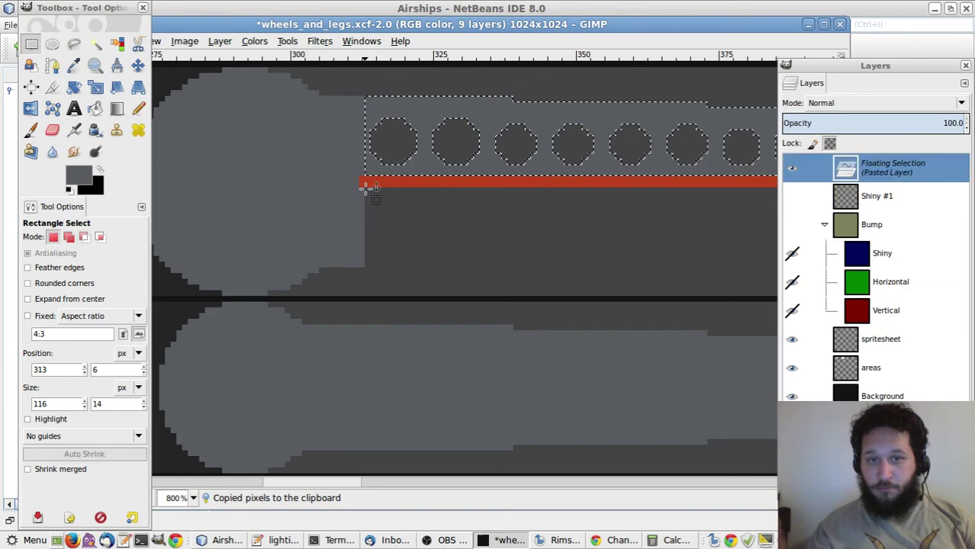
# Flip the pasted holed half vertically and move it 16 px down so it sits directly below the red stripe
pyautogui.click(220, 41)
pyautogui.moveTo(318, 203)
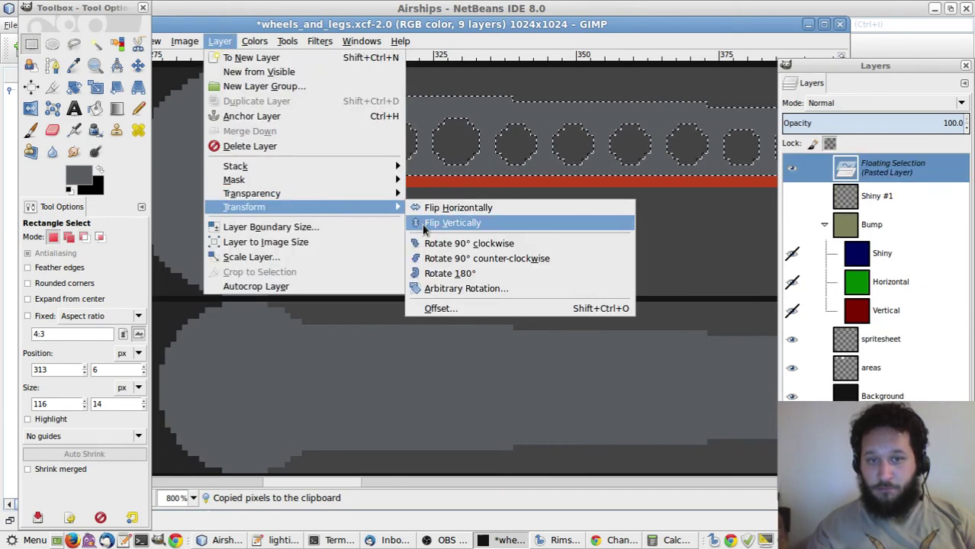
pyautogui.click(421, 223)
pyautogui.press('m')
pyautogui.press('Down')
pyautogui.press('Down')
pyautogui.press('Down')
pyautogui.press('Down')
pyautogui.press('Down')
pyautogui.press('Down')
pyautogui.press('Down')
pyautogui.press('Down')
pyautogui.press('Down')
pyautogui.press('Down')
pyautogui.press('Down')
pyautogui.press('Down')
pyautogui.press('Down')
pyautogui.press('Down')
pyautogui.press('Down')
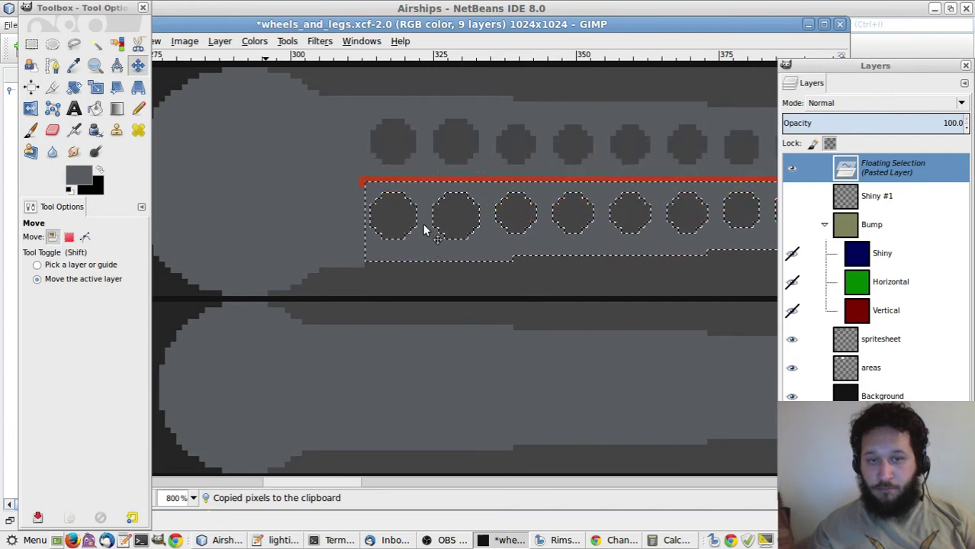
# Anchor the flipped half onto the spritesheet layer and view the whole leg at 100% zoom
pyautogui.press('r')
pyautogui.press('t')
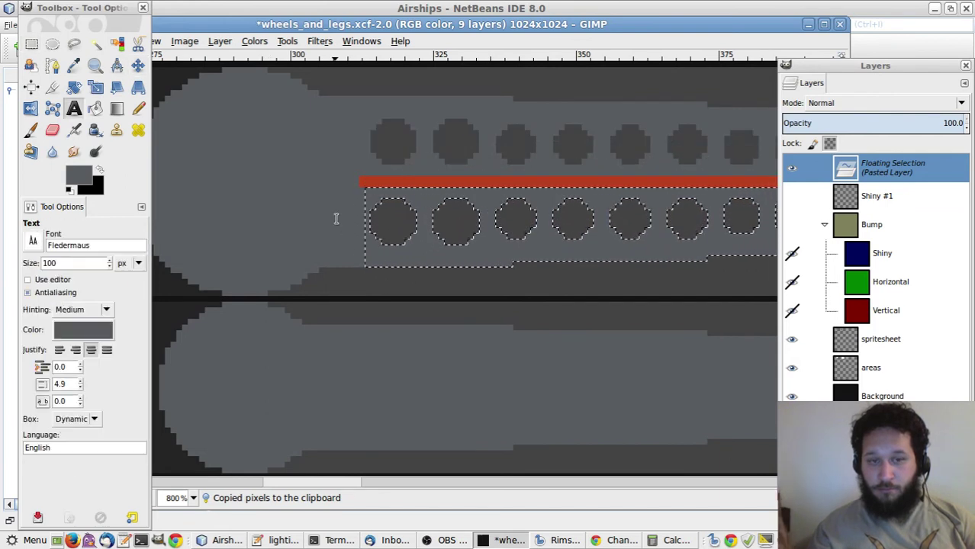
pyautogui.click(336, 218)
pyautogui.press('Escape')
pyautogui.press('r')
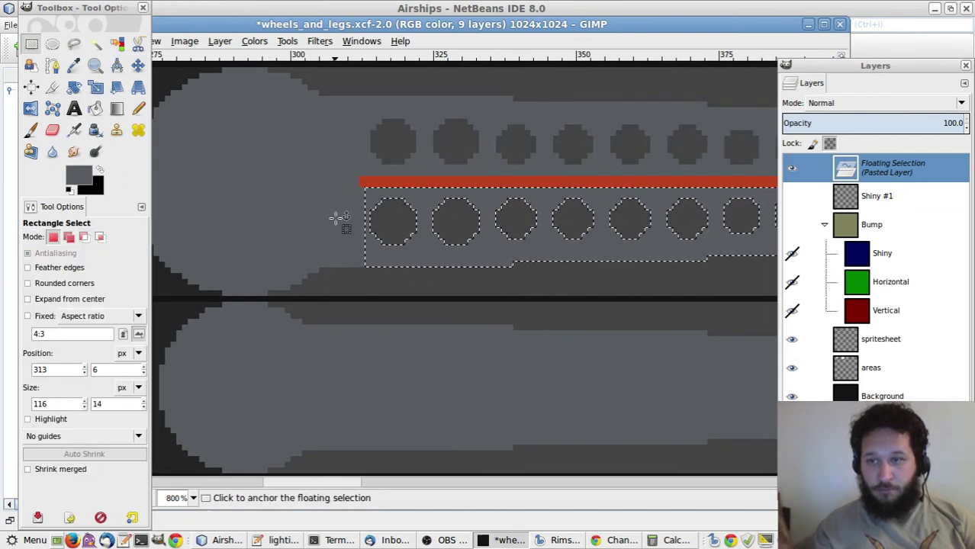
pyautogui.click(340, 220)
pyautogui.press('1')
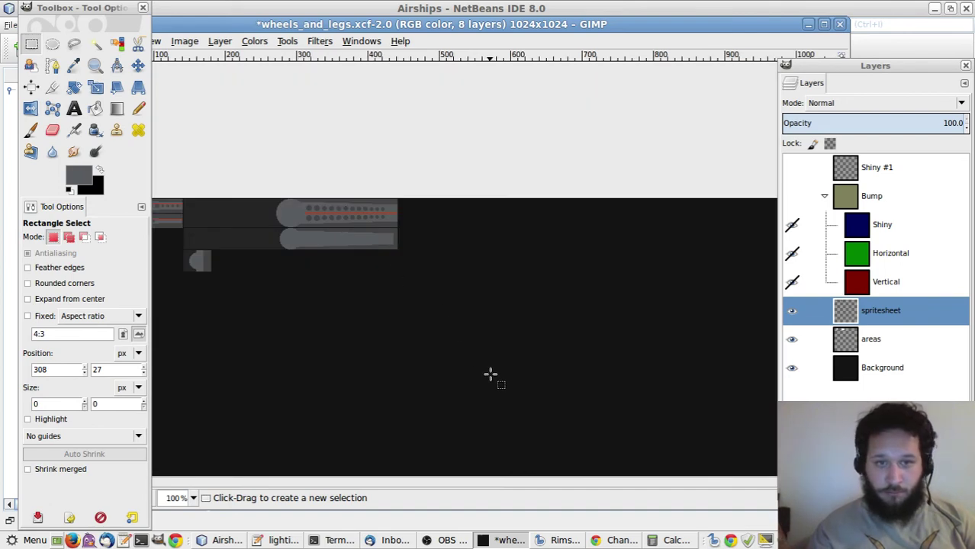
pyautogui.press('F1')
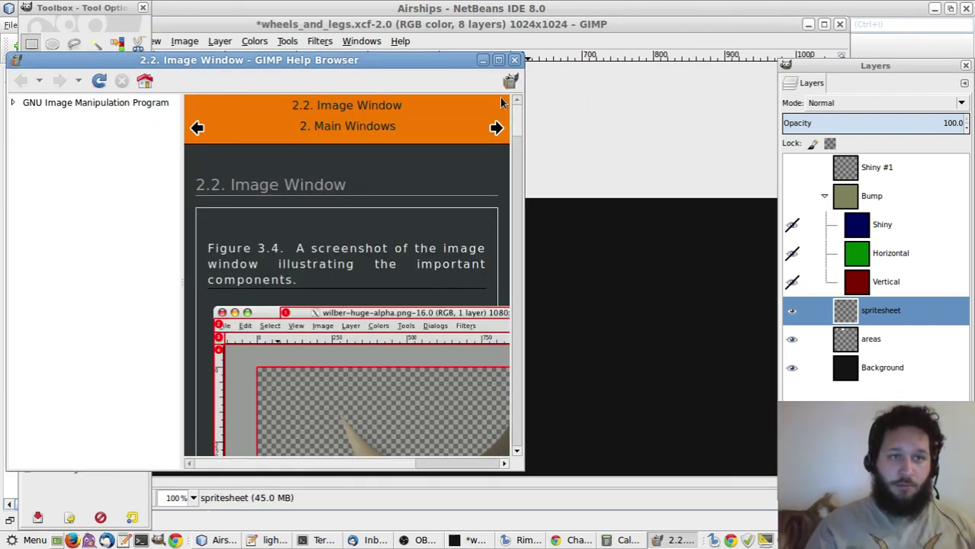
pyautogui.click(514, 59)
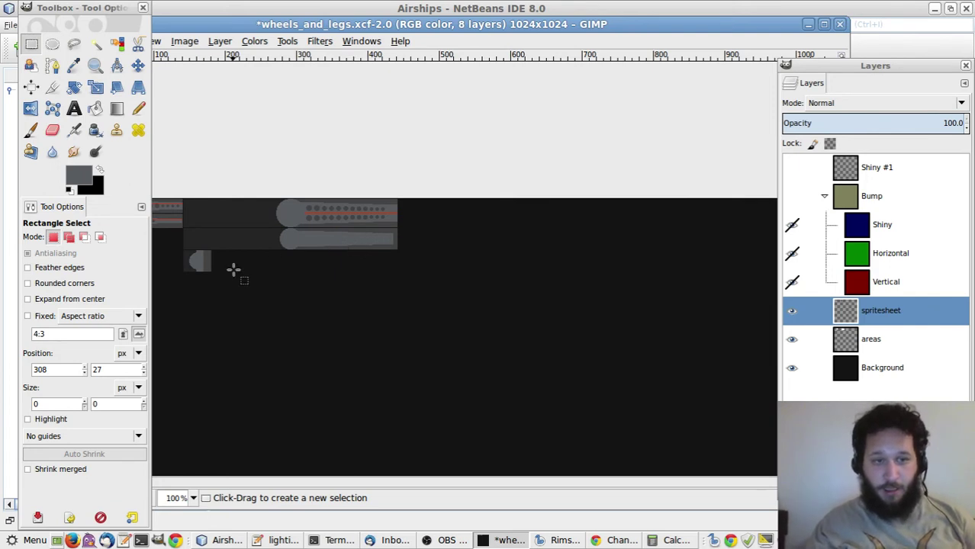
# Pick the upper leg's stripe red and fill a 2 px tall stripe along the middle of the lower leg, up to its narrow end
pyautogui.press('4')
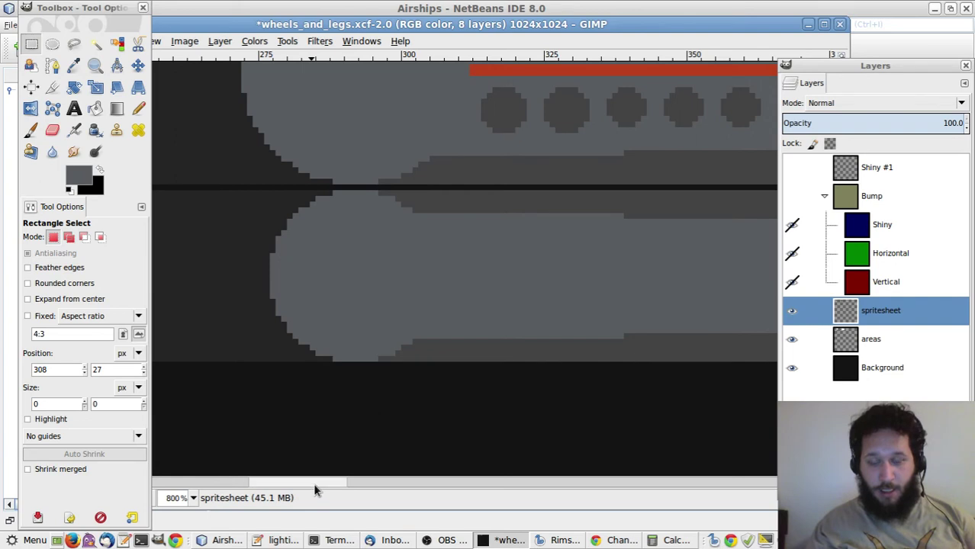
pyautogui.moveTo(313, 483); pyautogui.dragTo(340, 479)
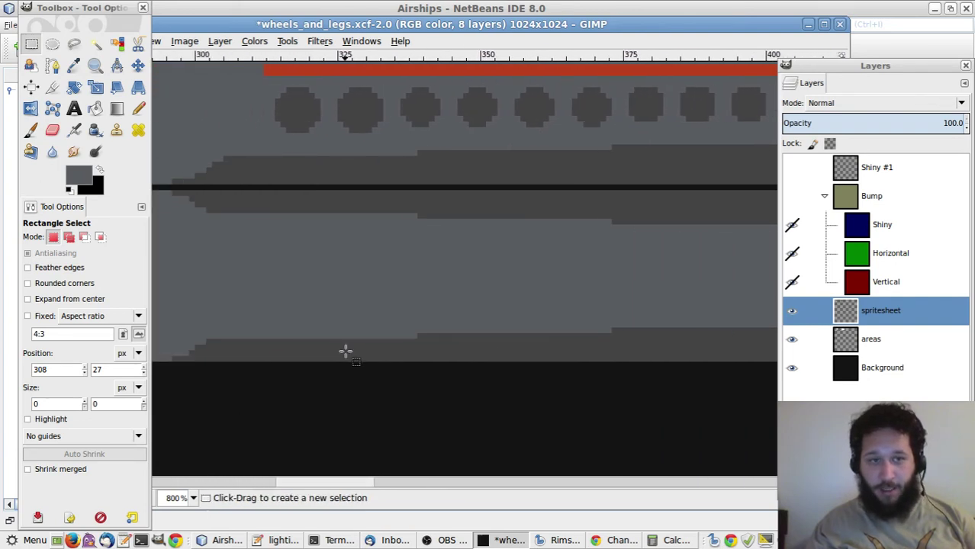
pyautogui.press('o')
pyautogui.scroll(3, 363, 229)
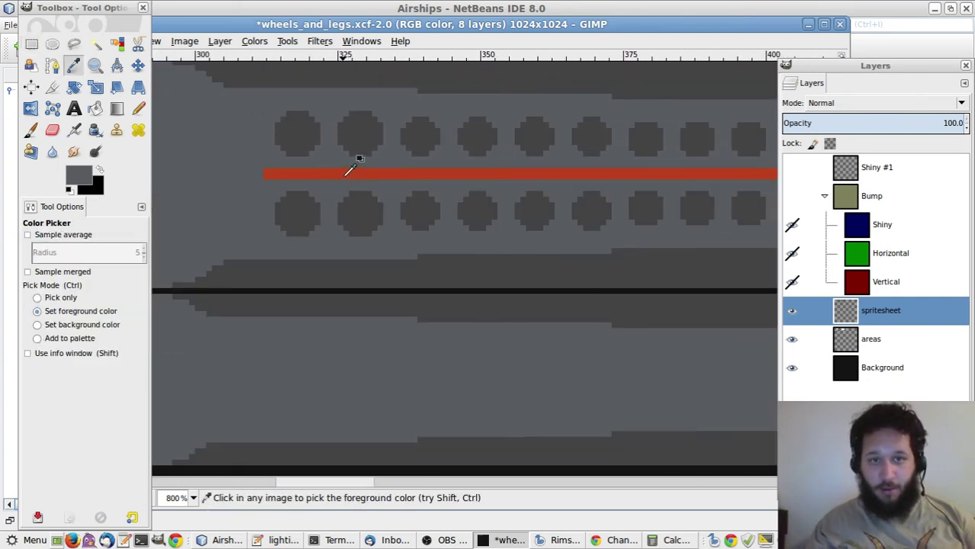
pyautogui.press('r')
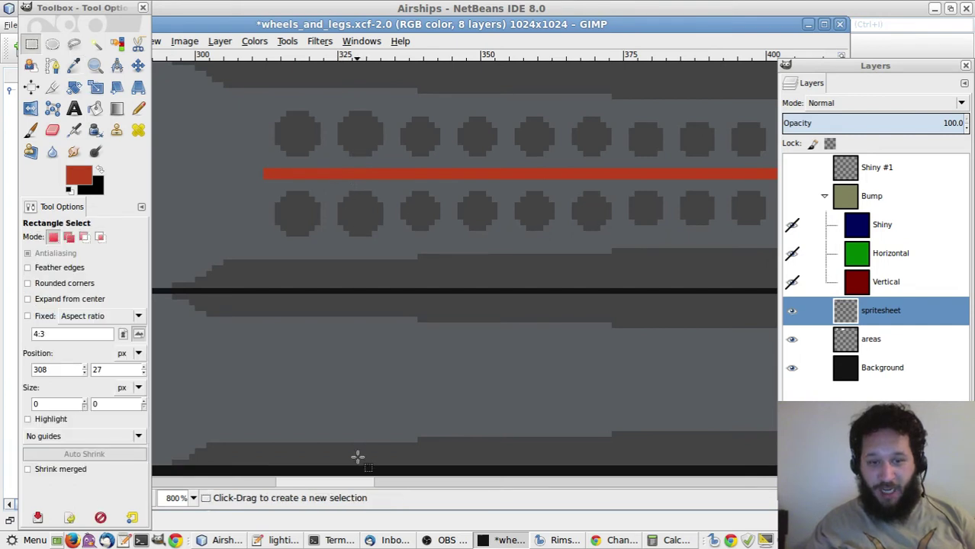
pyautogui.moveTo(333, 483); pyautogui.dragTo(386, 485)
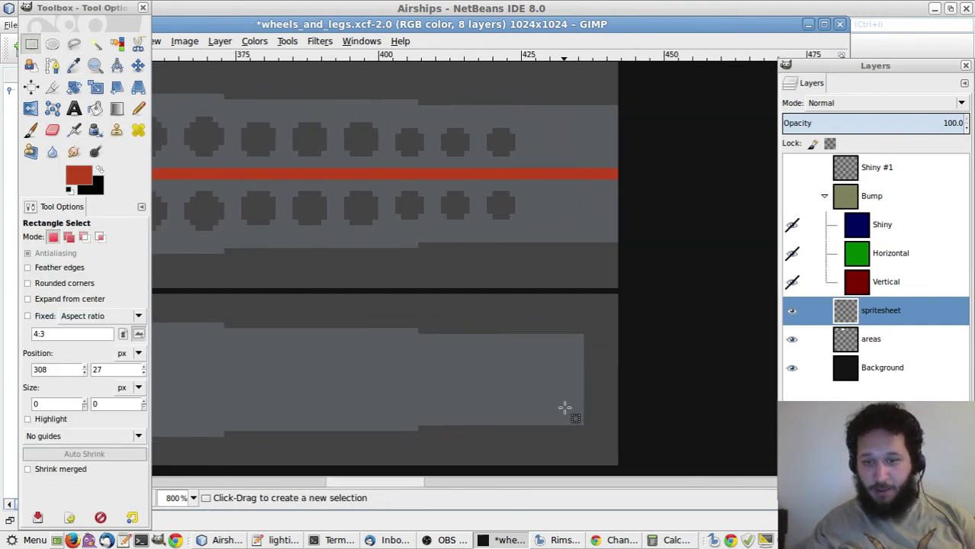
pyautogui.moveTo(584, 373); pyautogui.dragTo(268, 381)
pyautogui.moveTo(227, 389); pyautogui.dragTo(229, 386)
pyautogui.moveTo(300, 486); pyautogui.dragTo(344, 486)
pyautogui.hotkey('ctrl', ',')
pyautogui.hotkey('ctrl', 'shift', 'a')
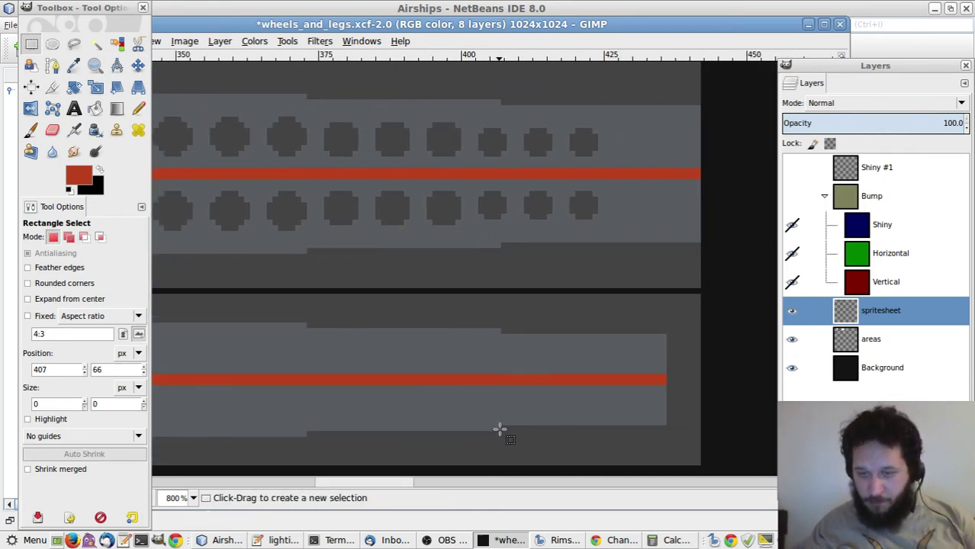
# Pick the leg grey and fill a 30 by 30 px circle at 277, 42 over the lower leg's round joint, then remove the selection
pyautogui.moveTo(409, 483); pyautogui.dragTo(337, 484)
pyautogui.press('o')
pyautogui.click(495, 348)
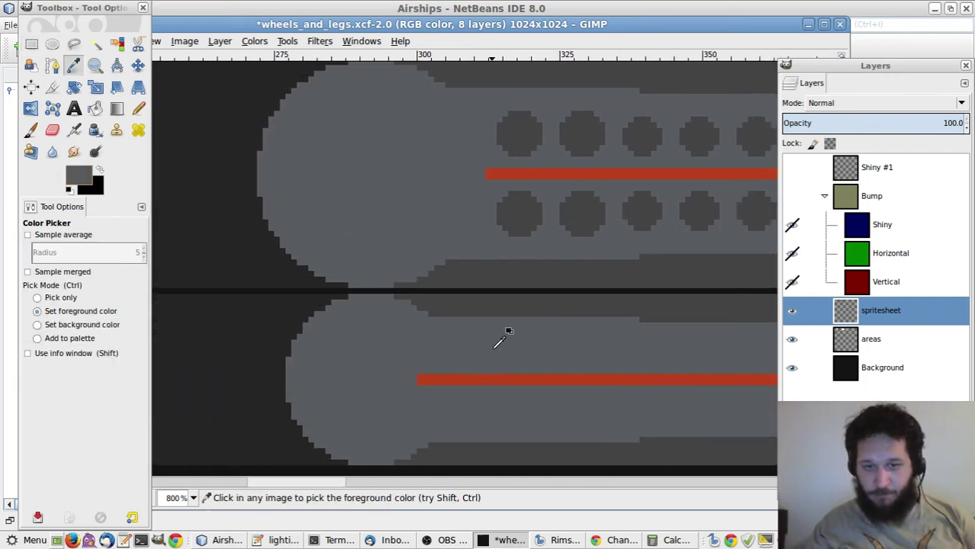
pyautogui.press('e')
pyautogui.moveTo(298, 295); pyautogui.dragTo(456, 463)
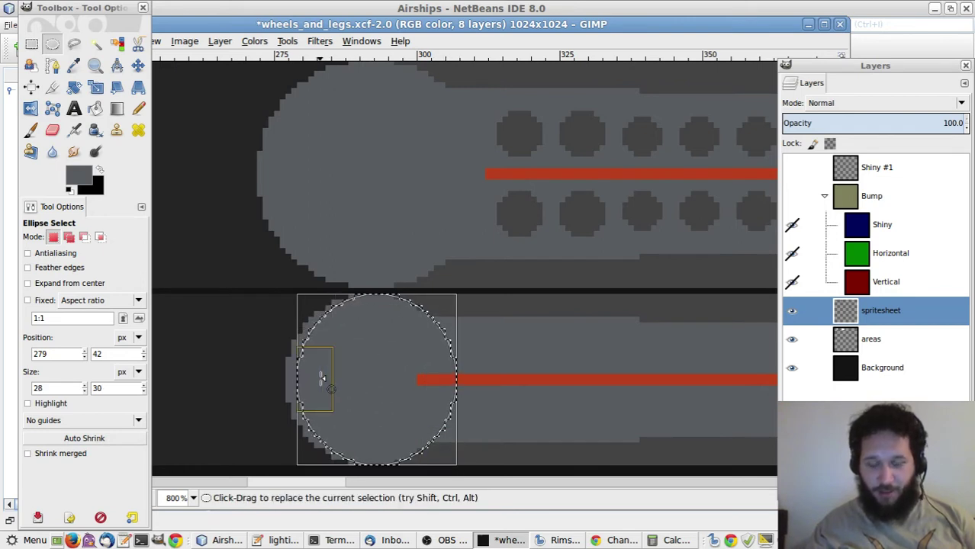
pyautogui.moveTo(322, 378); pyautogui.dragTo(307, 379)
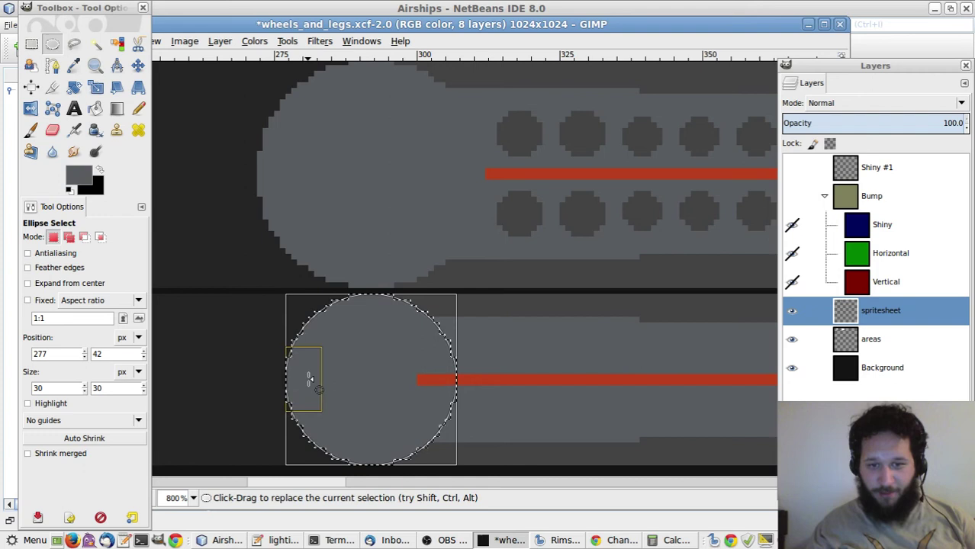
pyautogui.keyDown('ctrl'); pyautogui.click(509, 379); pyautogui.keyUp('ctrl')
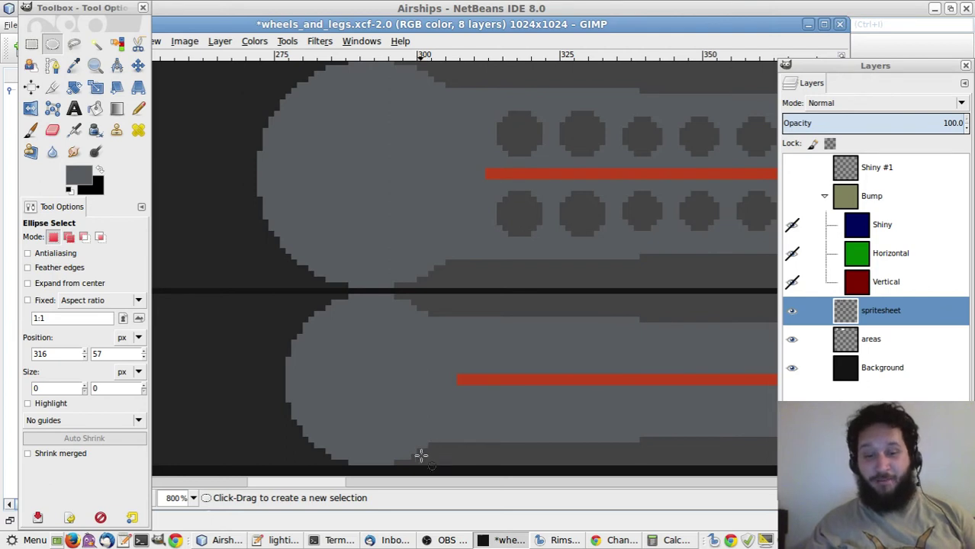
pyautogui.moveTo(338, 484); pyautogui.dragTo(417, 491)
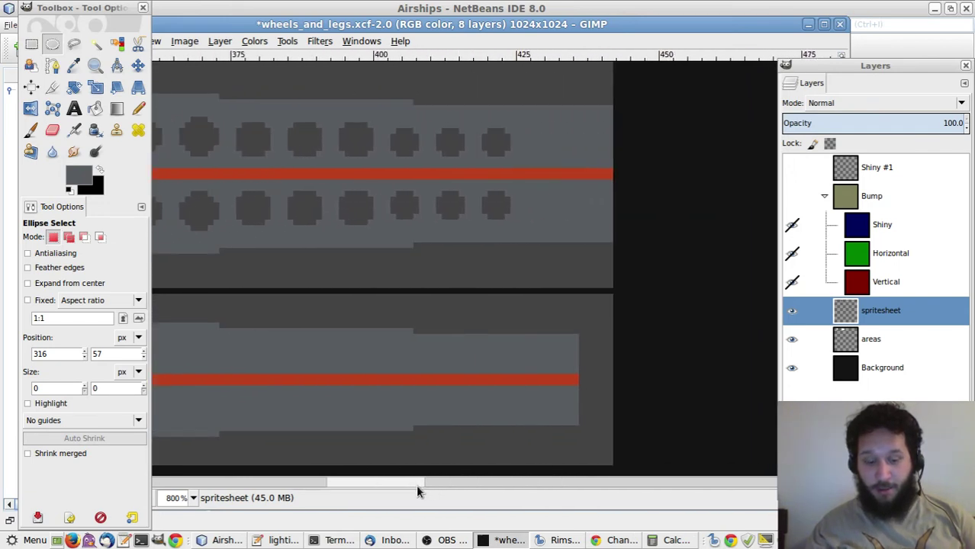
pyautogui.press('r')
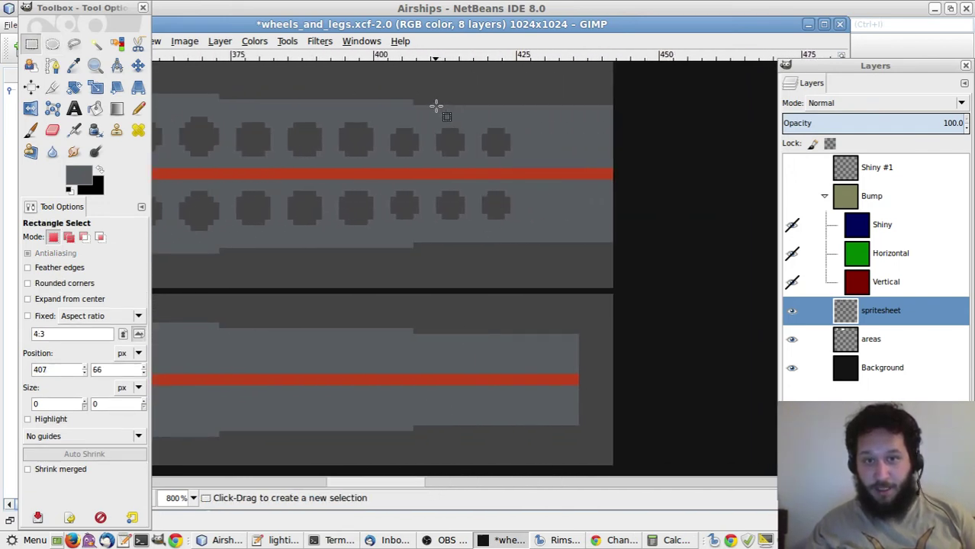
pyautogui.moveTo(436, 106); pyautogui.dragTo(479, 238)
pyautogui.click(452, 341)
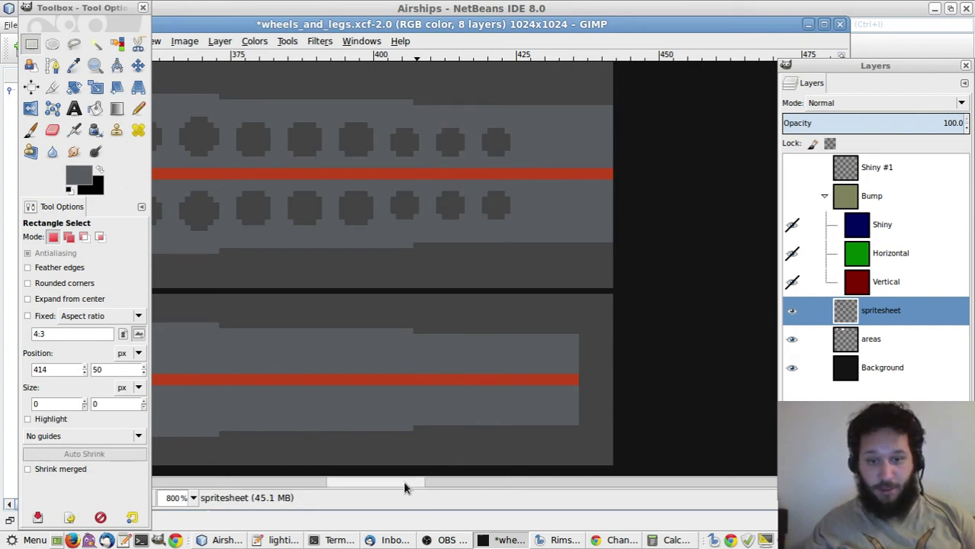
pyautogui.moveTo(403, 480); pyautogui.dragTo(350, 483)
pyautogui.moveTo(357, 317); pyautogui.dragTo(425, 439)
pyautogui.click(525, 402)
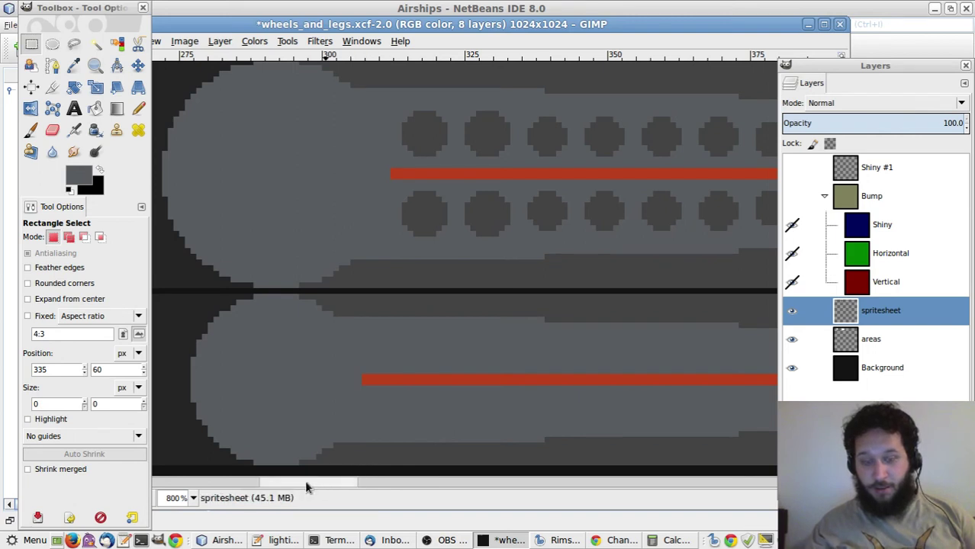
pyautogui.moveTo(306, 484); pyautogui.dragTo(355, 484)
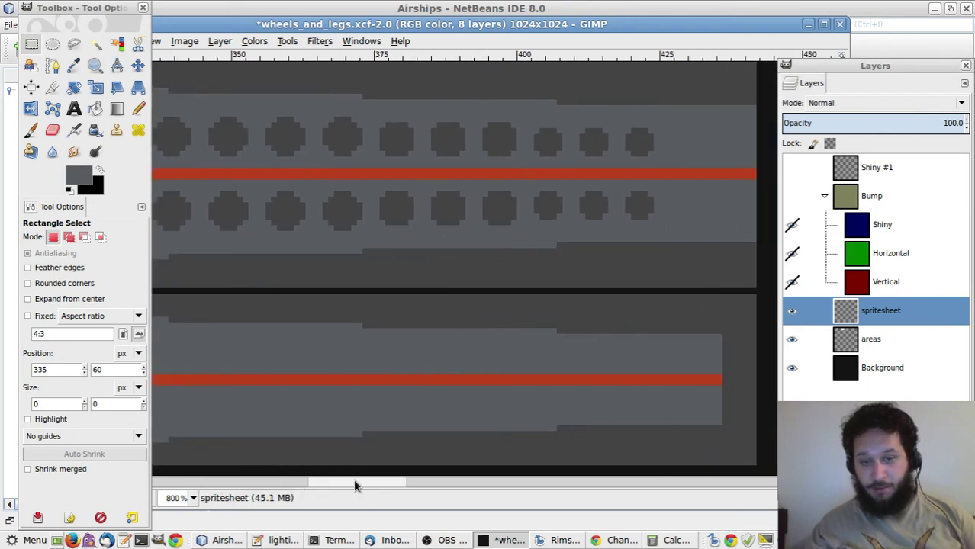
pyautogui.moveTo(353, 479); pyautogui.dragTo(313, 467)
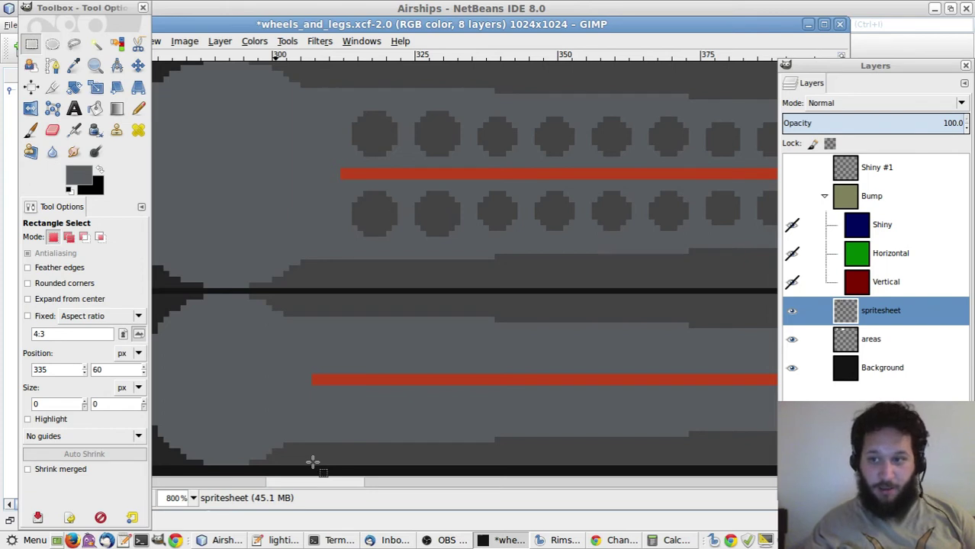
pyautogui.press('e')
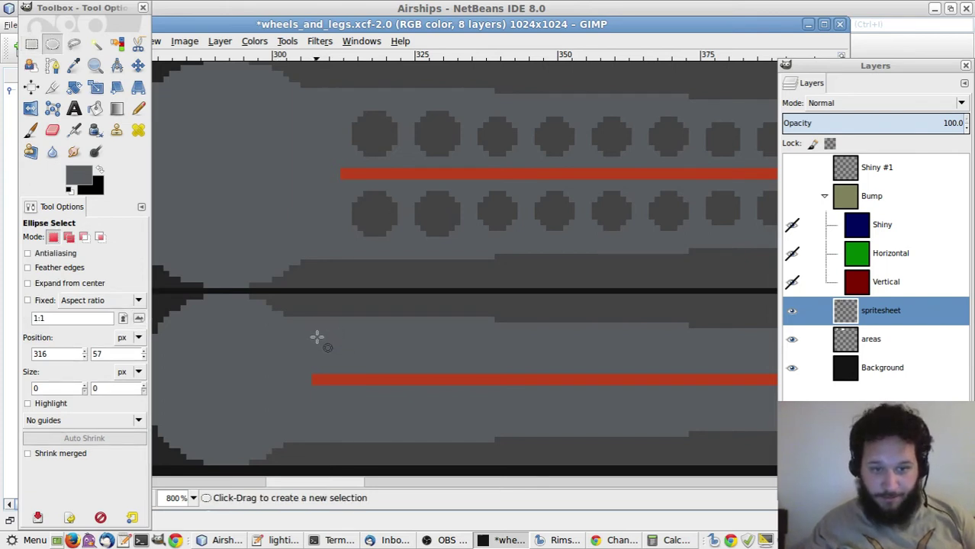
pyautogui.moveTo(317, 337); pyautogui.dragTo(352, 369)
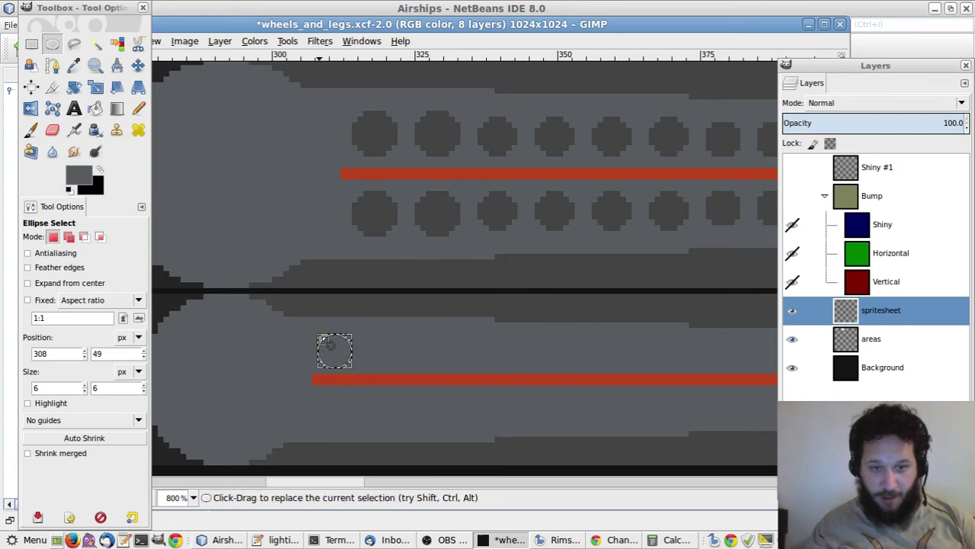
pyautogui.moveTo(321, 339); pyautogui.dragTo(316, 331)
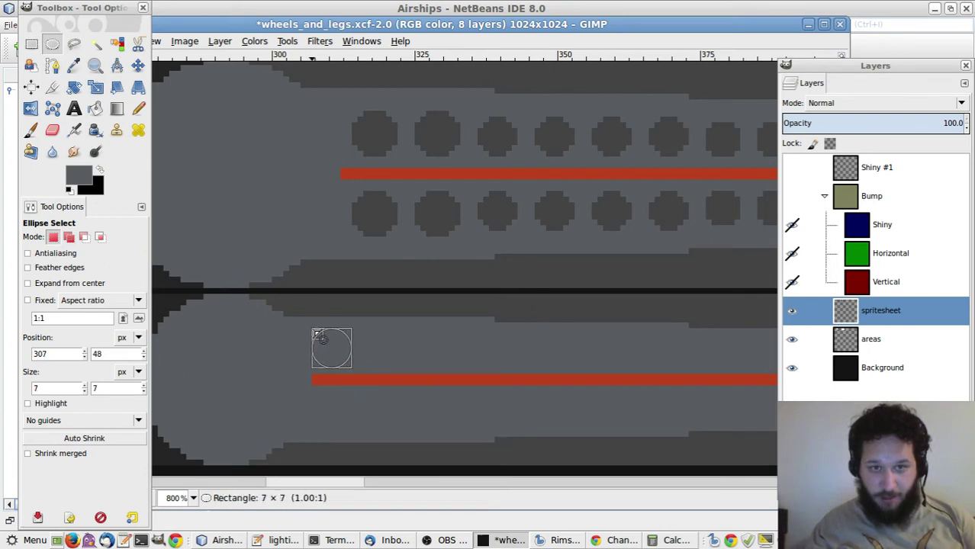
pyautogui.click(370, 113)
pyautogui.moveTo(369, 87); pyautogui.dragTo(387, 113)
pyautogui.click(330, 306)
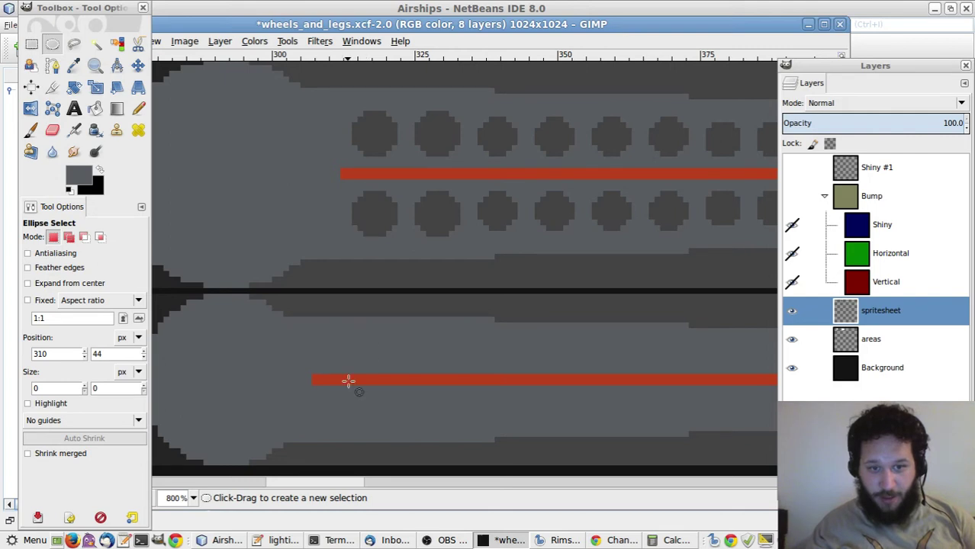
pyautogui.moveTo(312, 363); pyautogui.dragTo(349, 330)
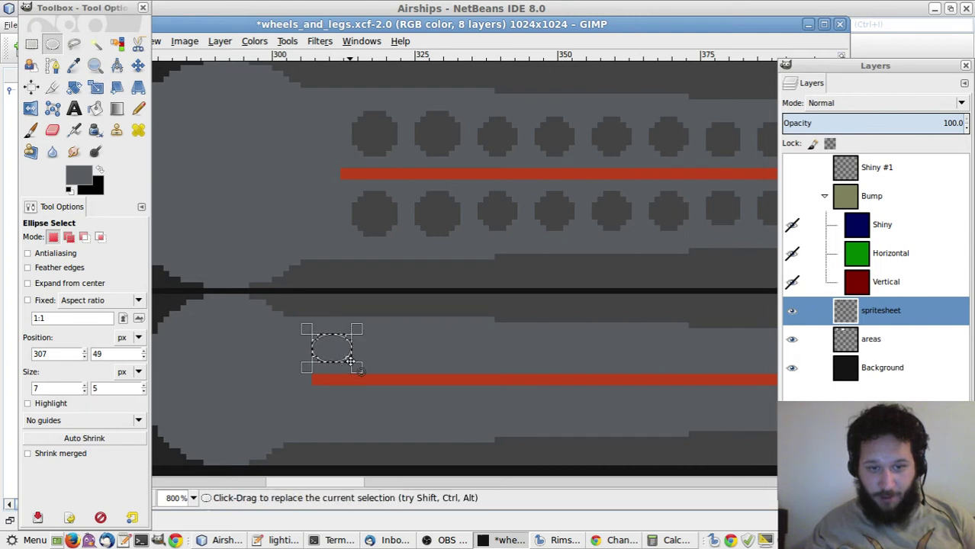
pyautogui.click(359, 375)
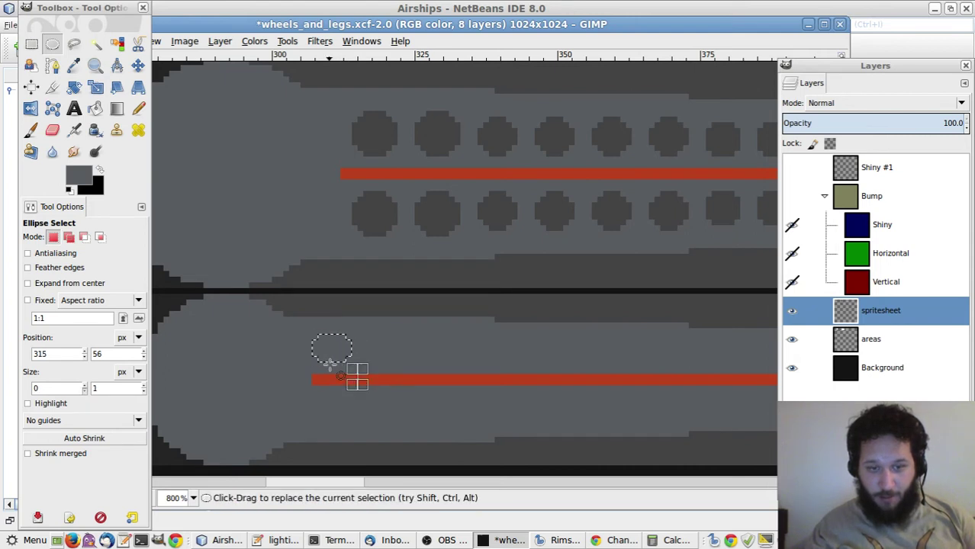
pyautogui.click(330, 365)
# Place a 6 by 6 px circular selection at 307, 49 above the start of the lower leg's stripe and clear a hole
pyautogui.moveTo(313, 365); pyautogui.dragTo(346, 329)
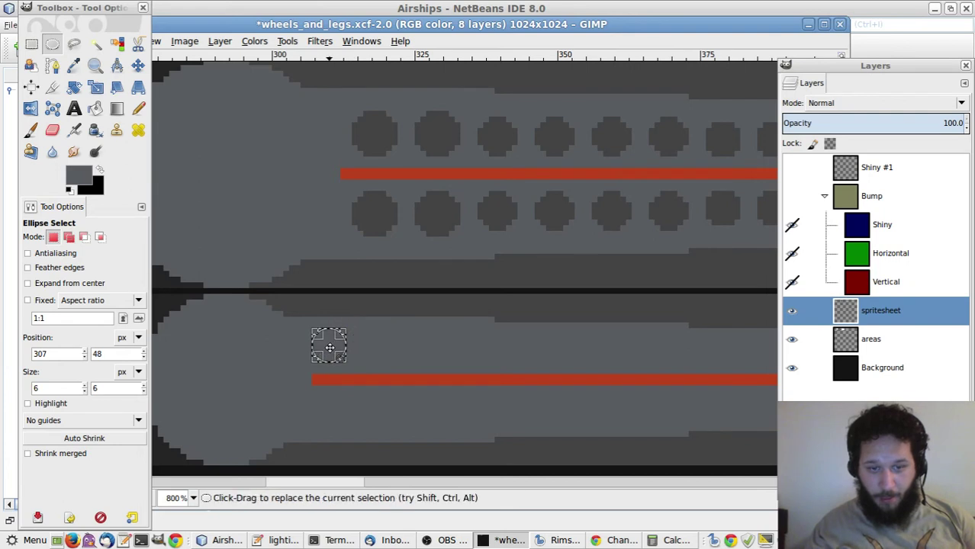
pyautogui.press('Down')
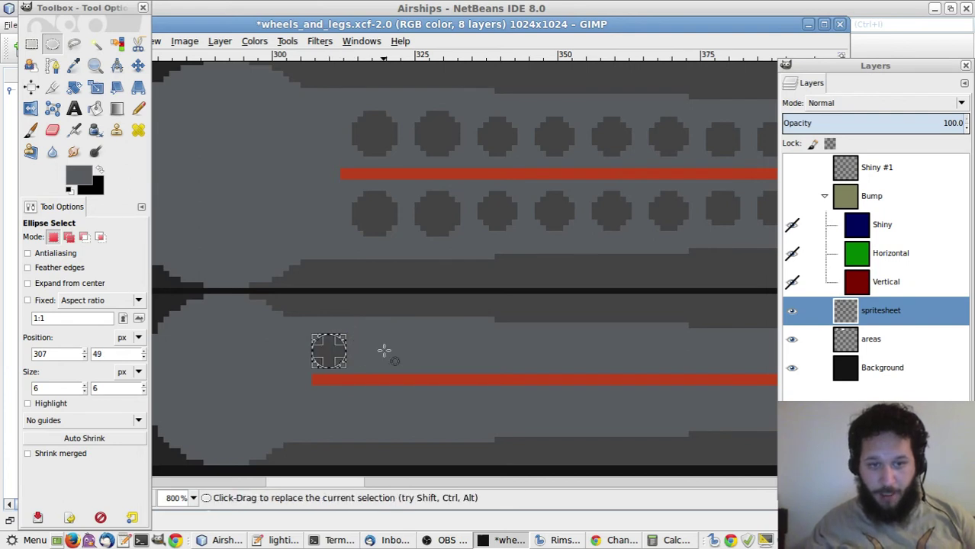
# Shift the 6 by 6 px circular selection along the lower leg and clear a second hole at 315, 49
pyautogui.press('Right')
pyautogui.press('Right')
pyautogui.press('Right')
pyautogui.press('Right')
pyautogui.press('Right')
pyautogui.press('Right')
pyautogui.press('Right')
pyautogui.press('Right')
pyautogui.press('Right')
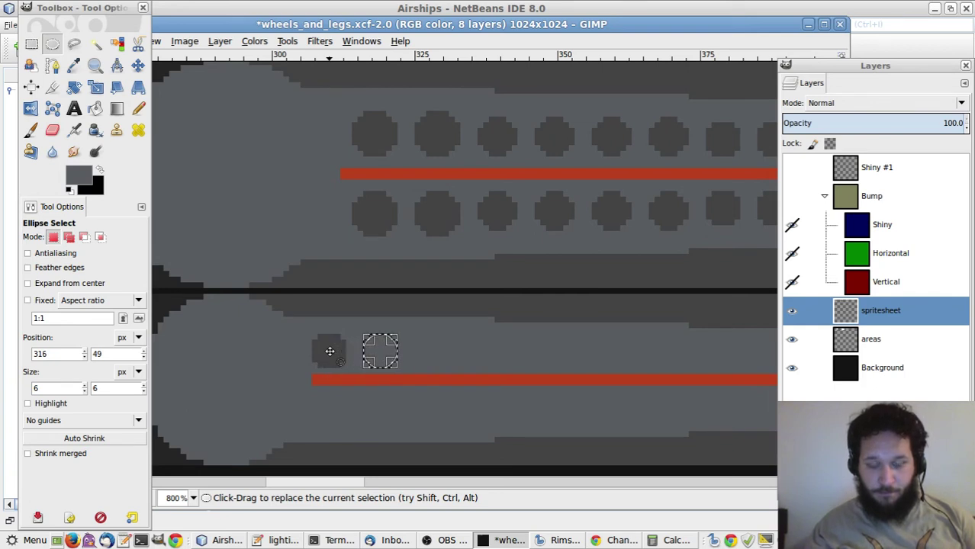
pyautogui.hotkey('ctrl', 'v')
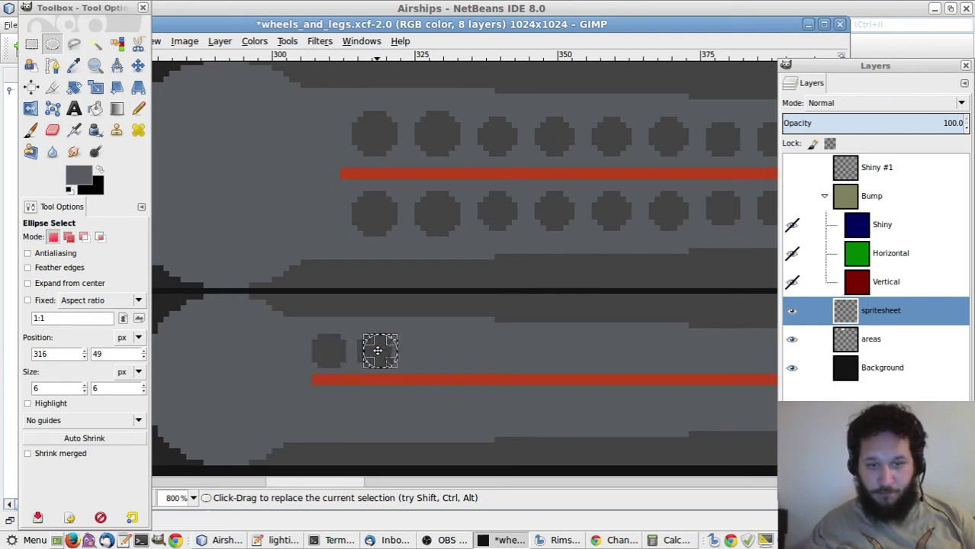
# Move the 6 px circular selection on to 323, 49 and clear the third hole above the stripe
pyautogui.press('Right')
pyautogui.press('Right')
pyautogui.press('Right')
pyautogui.press('Right')
pyautogui.press('Right')
pyautogui.press('Right')
pyautogui.press('Right')
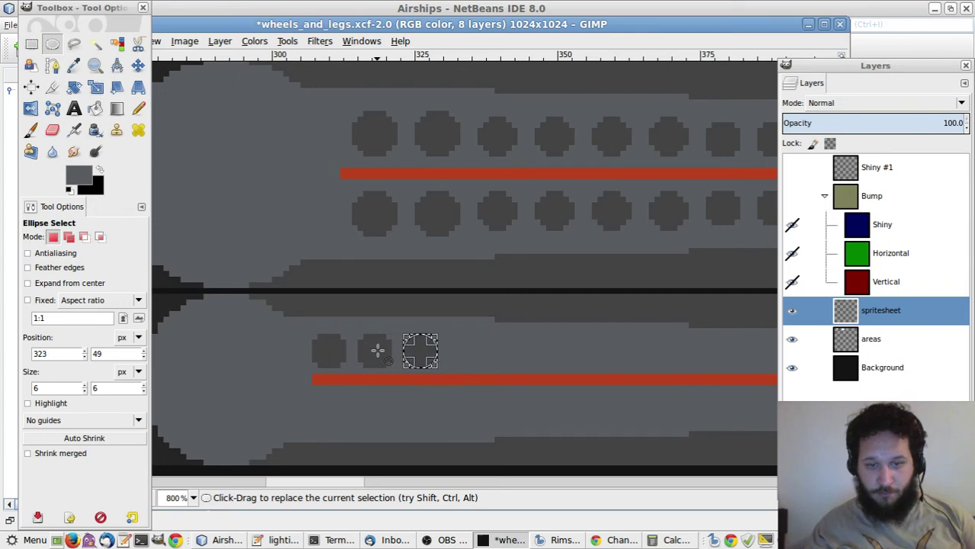
pyautogui.hotkey('ctrl', 'v')
# Clear the fourth 6 px hole at 331, 49 on the lower leg, then remove the selection
pyautogui.press('Right')
pyautogui.press('Right')
pyautogui.press('Right')
pyautogui.press('Right')
pyautogui.press('Right')
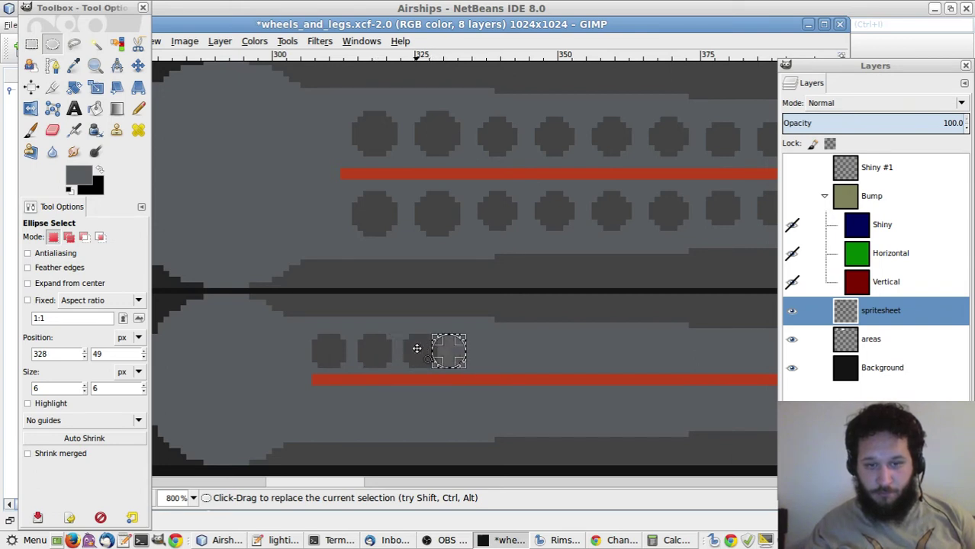
pyautogui.press('Right')
pyautogui.press('Right')
pyautogui.press('Right')
pyautogui.hotkey('ctrl', 'v')
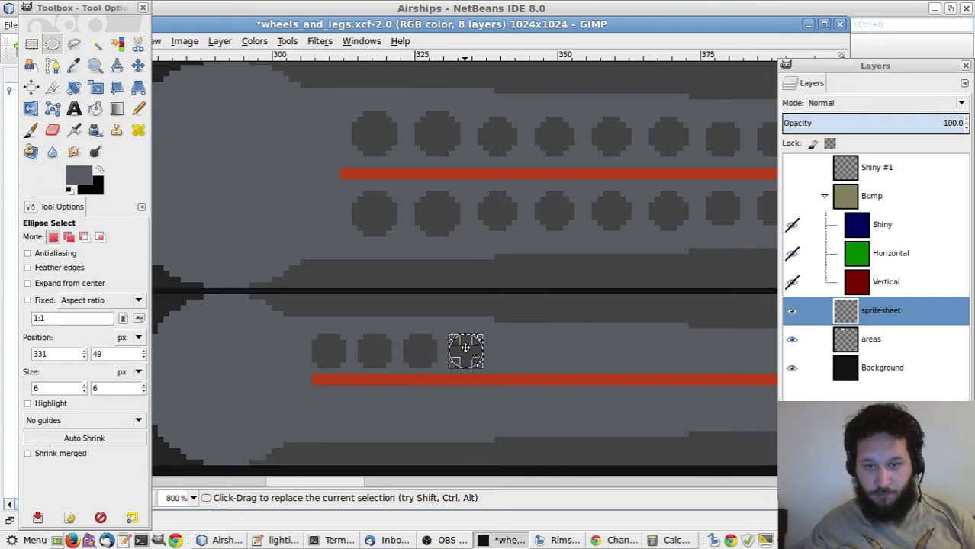
pyautogui.press('Right')
pyautogui.click(447, 357)
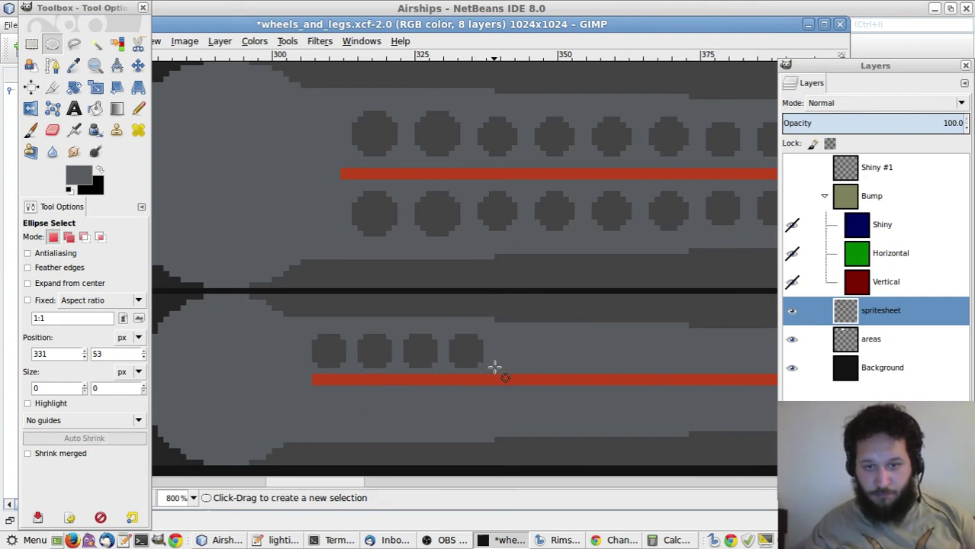
# Make a 5 by 5 px circular selection and clear holes at 339, 50 and 346, 50, continuing the row
pyautogui.moveTo(500, 361); pyautogui.dragTo(516, 348)
pyautogui.press('Left')
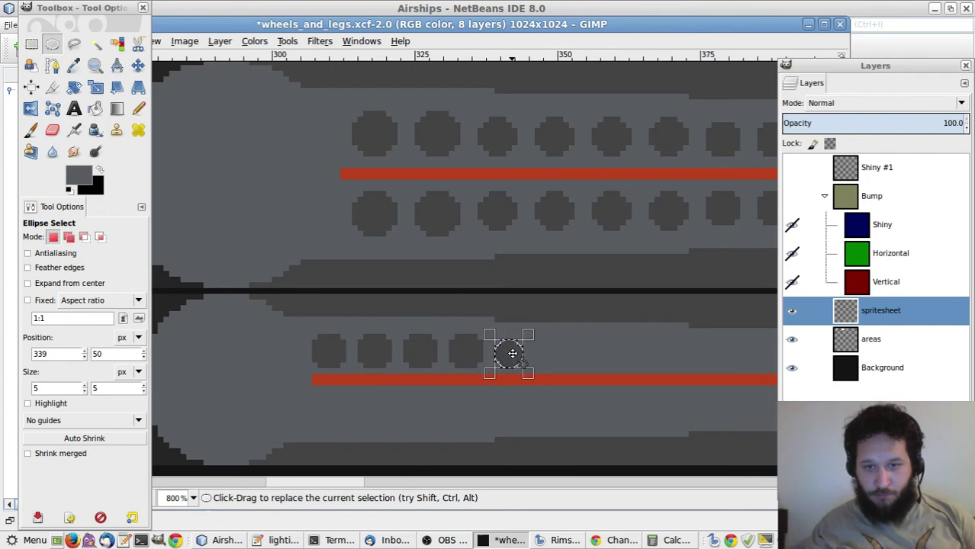
pyautogui.press('Right')
pyautogui.press('Right')
pyautogui.press('Right')
pyautogui.press('Right')
pyautogui.press('Right')
pyautogui.press('Right')
pyautogui.press('Right')
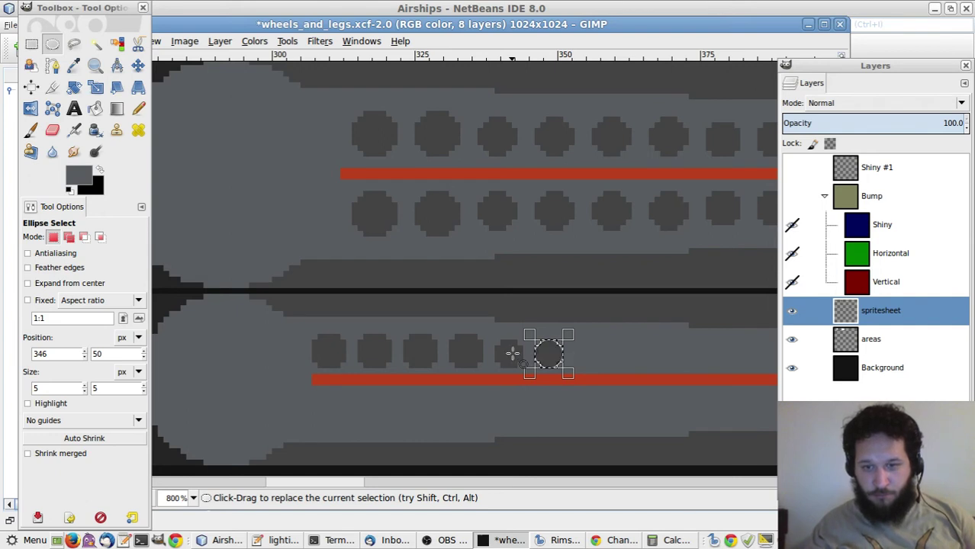
# Continue the row of 5 px holes by moving the selection and clearing at 353, 50 and 360, 50
pyautogui.press('Right')
pyautogui.press('Right')
pyautogui.press('Right')
pyautogui.press('Right')
pyautogui.press('Right')
pyautogui.press('Right')
pyautogui.press('Right')
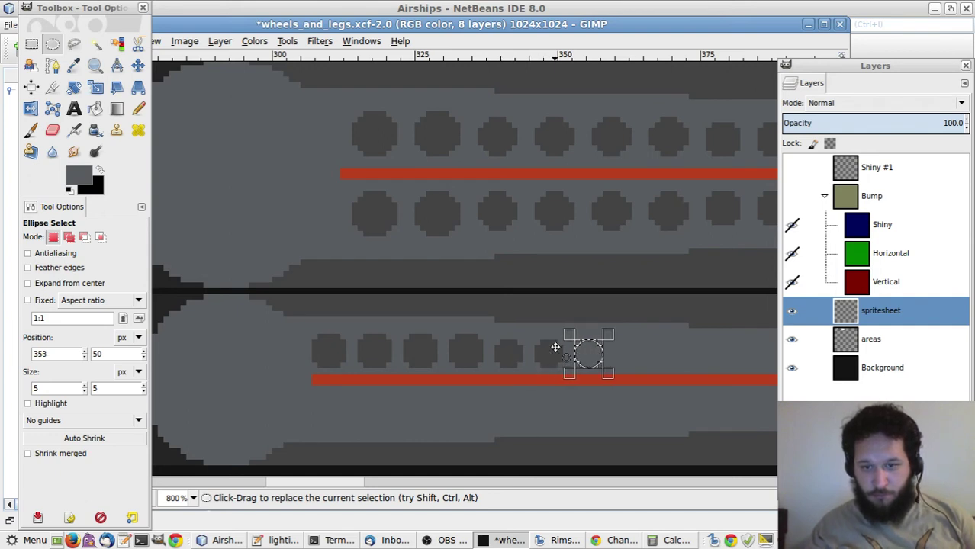
pyautogui.press('Right')
pyautogui.press('Right')
pyautogui.press('Right')
pyautogui.press('Right')
pyautogui.press('Right')
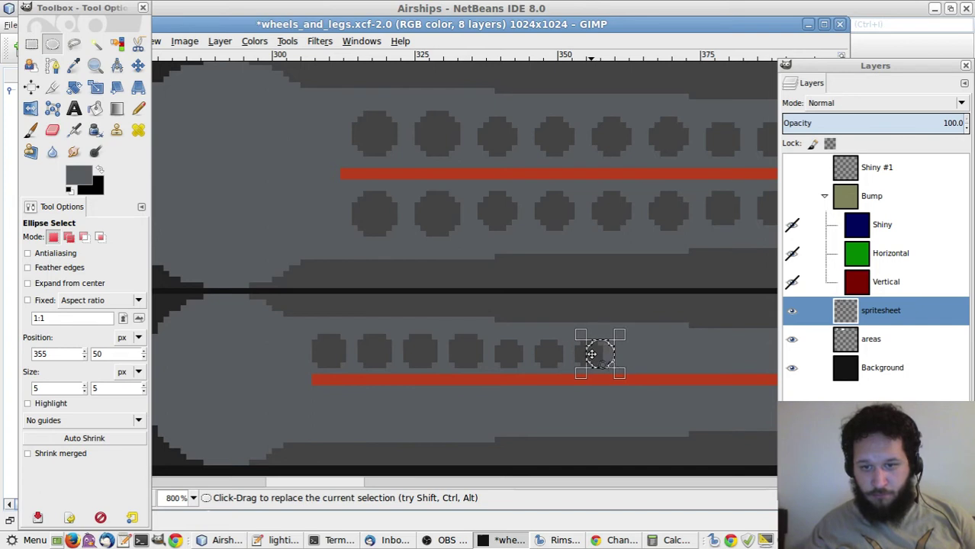
pyautogui.press('Right')
pyautogui.press('Right')
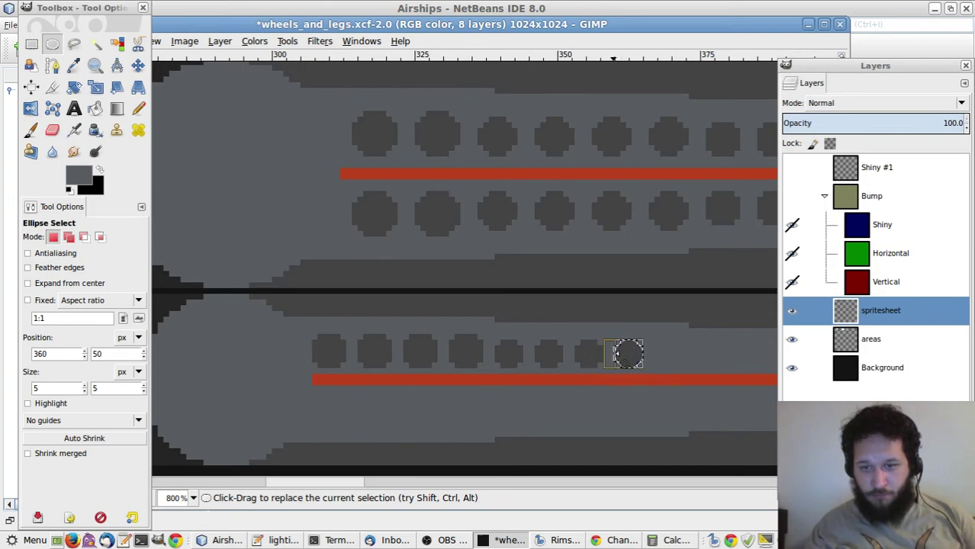
# Move the 5 px circular selection to 367, 50 and clear the last hole of this size
pyautogui.press('Right')
pyautogui.press('Right')
pyautogui.press('Right')
pyautogui.press('Right')
pyautogui.press('Right')
pyautogui.press('Right')
pyautogui.press('Right')
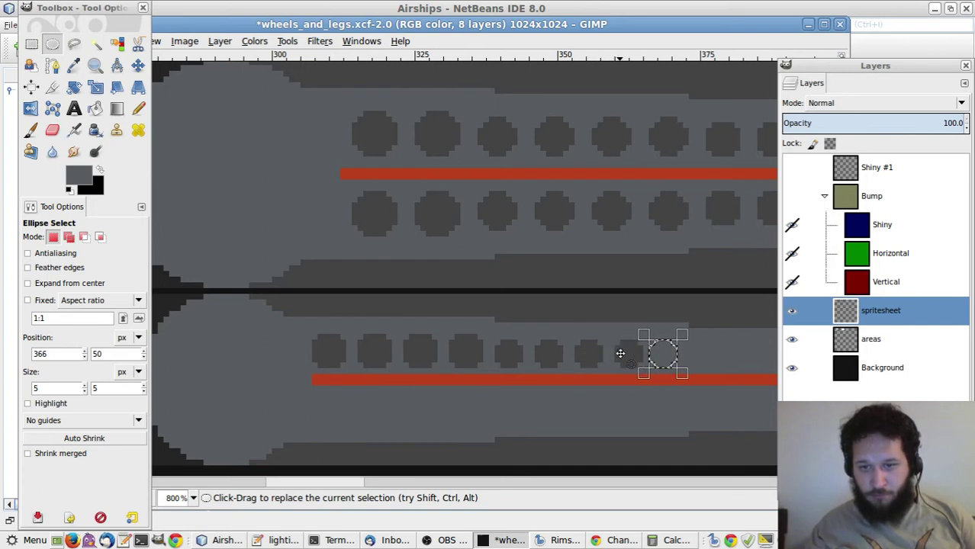
pyautogui.hotkey('ctrl', ',')
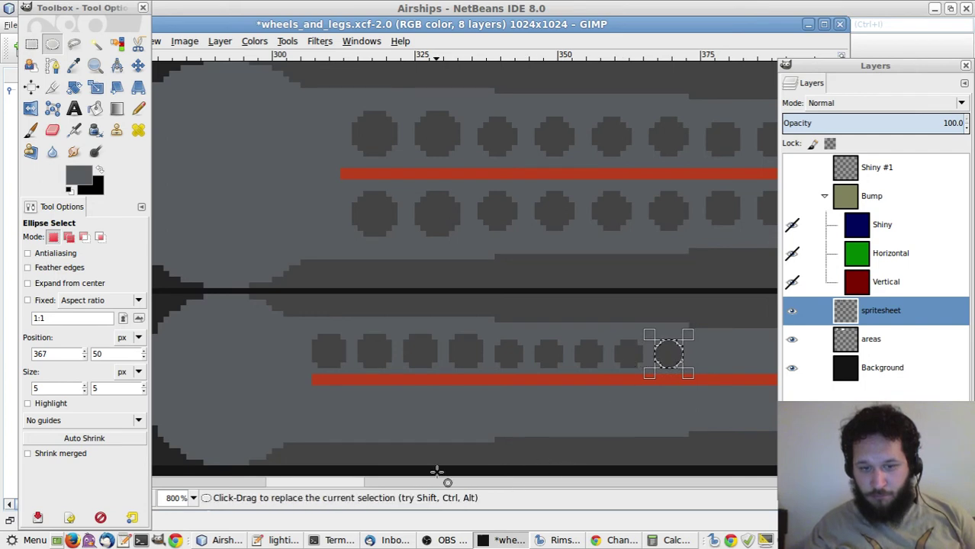
# Replace the selection with a 4 by 4 px circle at 374, 51 and clear a smaller hole there
pyautogui.click(392, 478)
pyautogui.click(391, 479)
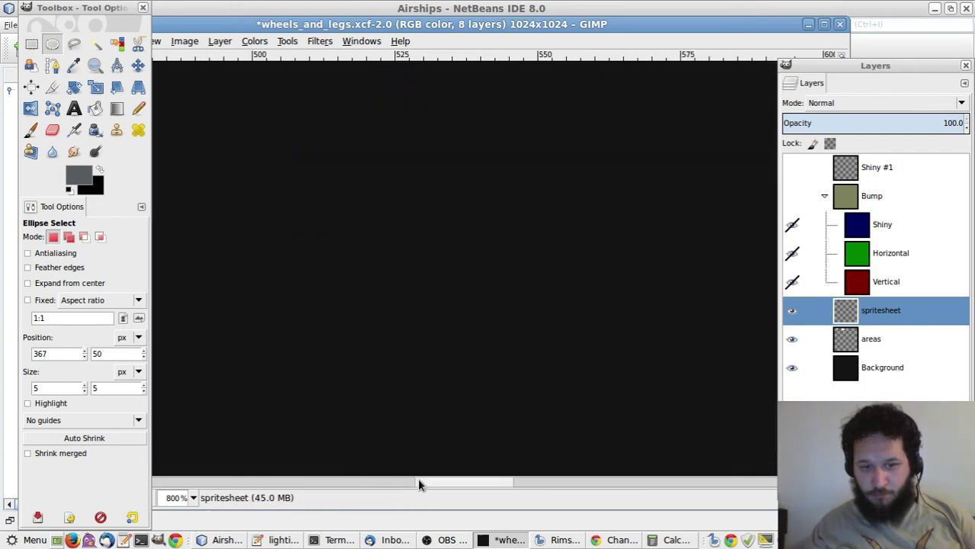
pyautogui.moveTo(418, 478); pyautogui.dragTo(305, 483)
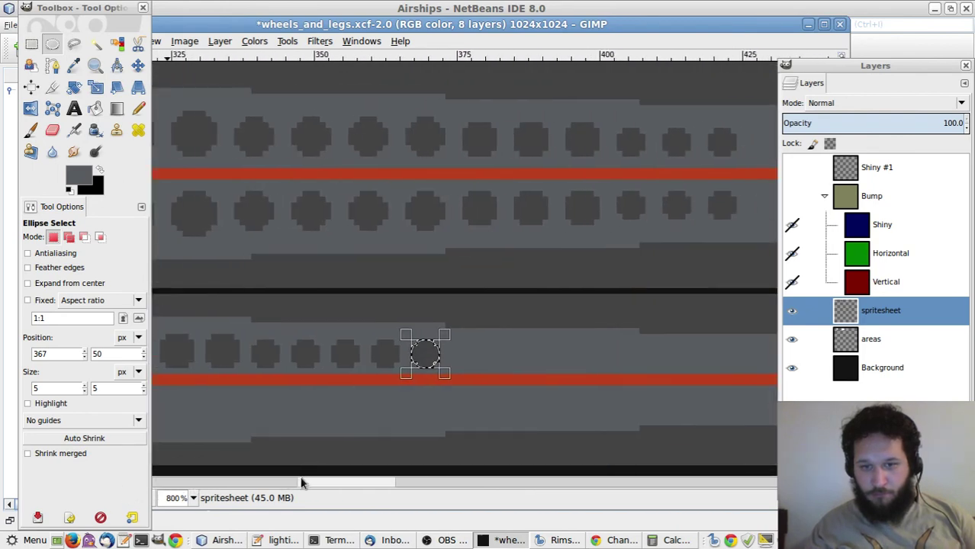
pyautogui.click(470, 358)
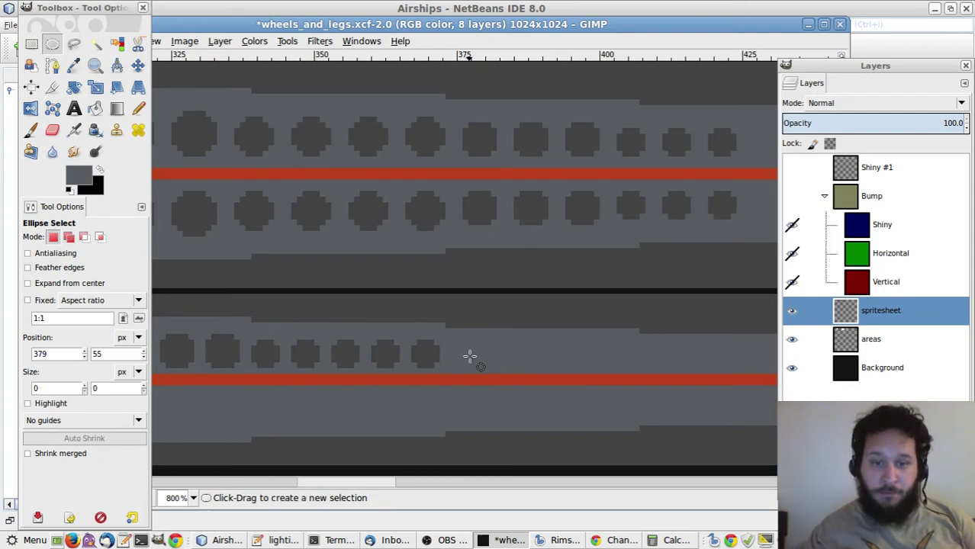
pyautogui.moveTo(453, 342); pyautogui.dragTo(473, 364)
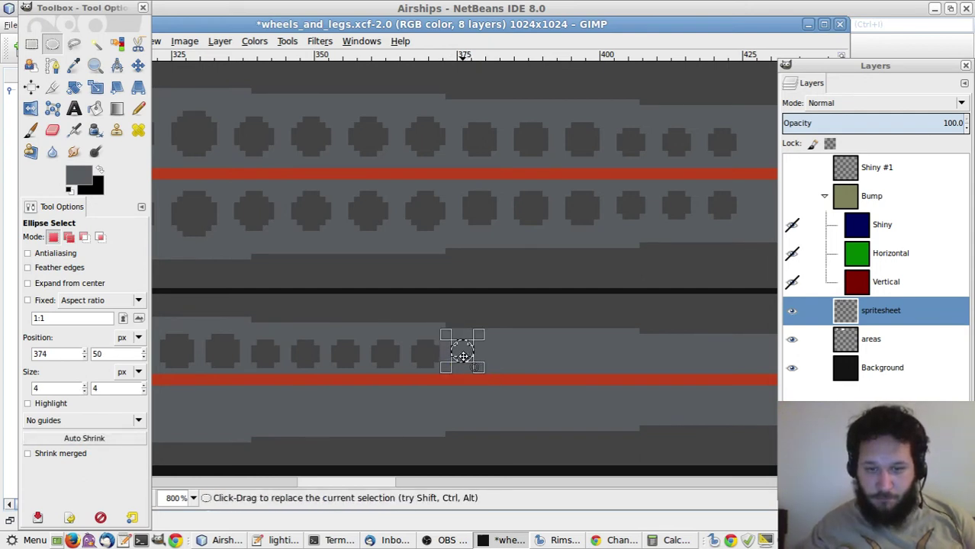
pyautogui.press('Down')
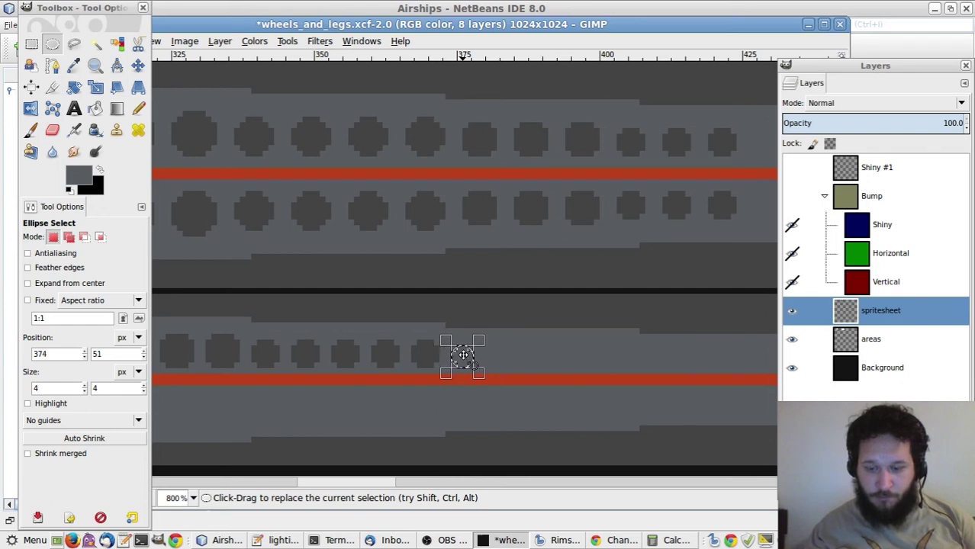
# Extend the row of 4 px holes by clearing the circular selection at 380, 51 and 386, 51
pyautogui.press('Right')
pyautogui.press('Right')
pyautogui.press('Right')
pyautogui.press('Right')
pyautogui.press('Right')
pyautogui.press('Right')
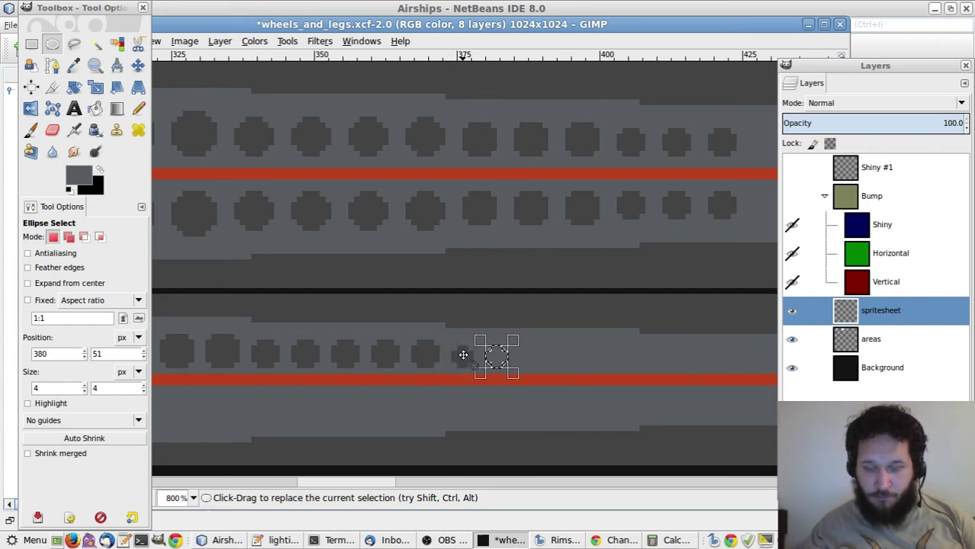
pyautogui.press('Right')
pyautogui.press('Right')
pyautogui.press('Right')
pyautogui.press('Right')
pyautogui.press('Right')
pyautogui.press('Right')
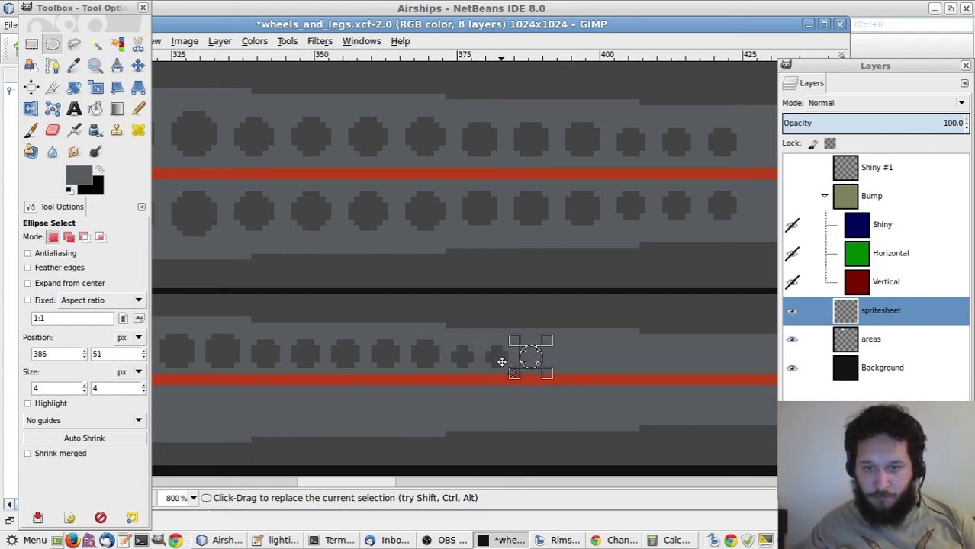
# Clear two more 4 px holes at 392, 51 and 398, 51 towards the lower leg's narrow end
pyautogui.press('Right')
pyautogui.press('Right')
pyautogui.press('Right')
pyautogui.press('Right')
pyautogui.press('Right')
pyautogui.press('Right')
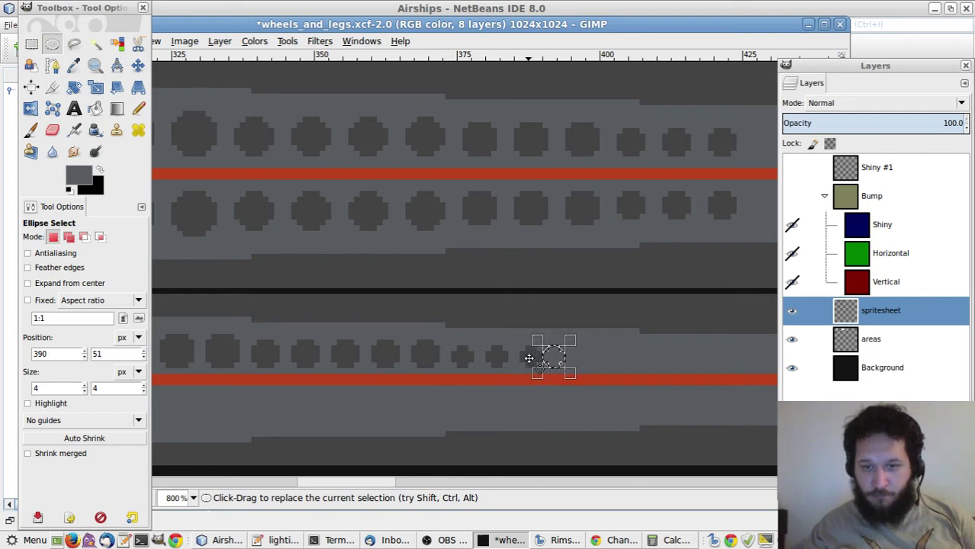
pyautogui.press('Right')
pyautogui.press('Right')
pyautogui.press('Right')
pyautogui.press('Right')
pyautogui.press('Right')
pyautogui.press('Right')
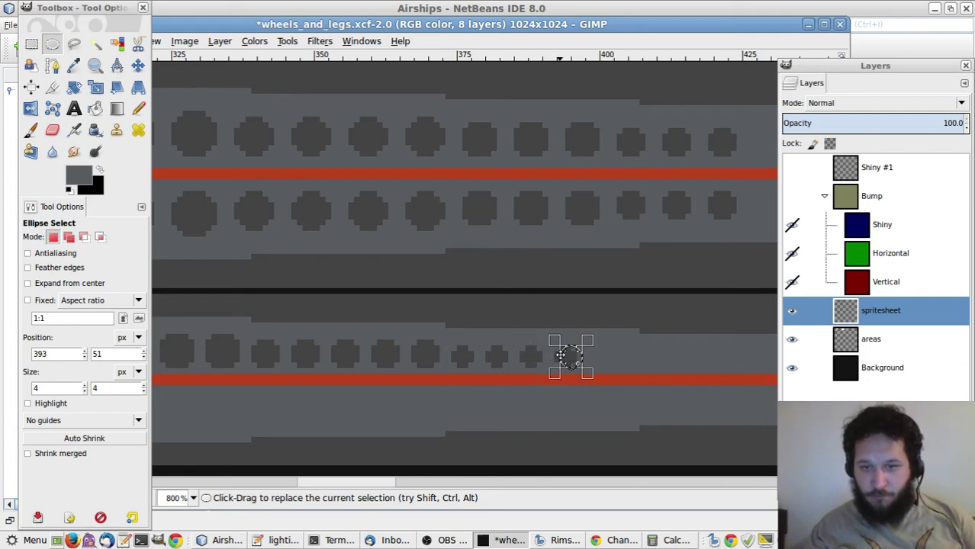
pyautogui.press('Right')
pyautogui.press('Right')
pyautogui.press('Right')
pyautogui.press('Right')
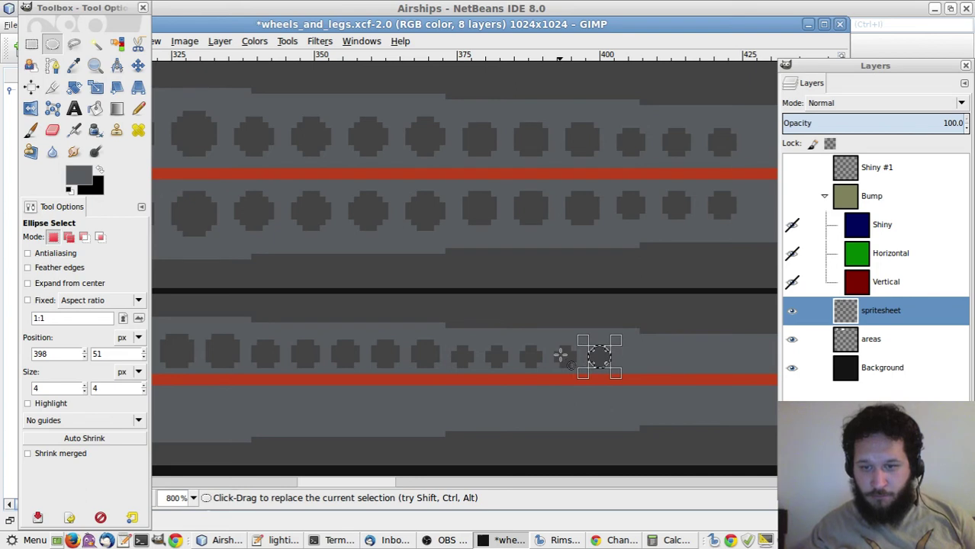
# Try a further 4 px hole at 403, 51 and cover it again with the leg grey
pyautogui.press('Right')
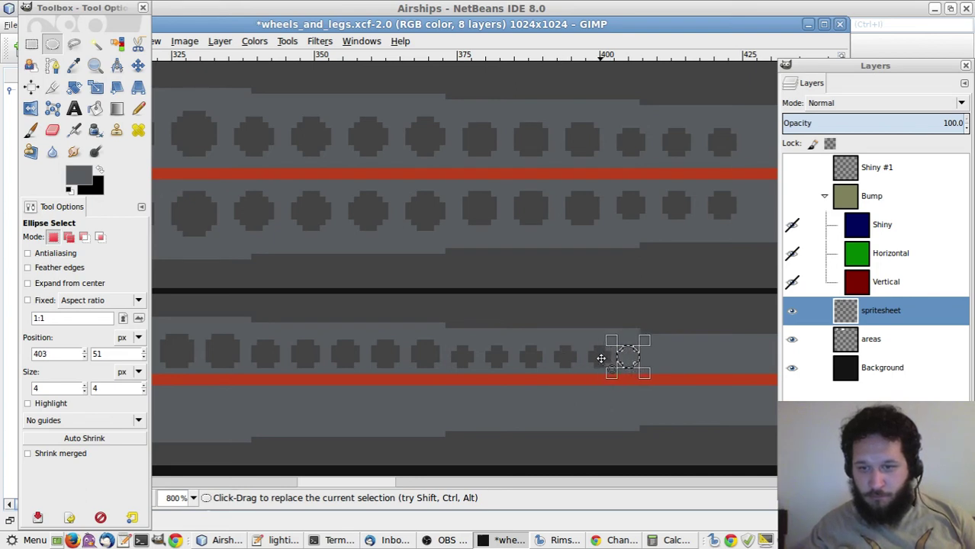
pyautogui.click(564, 347)
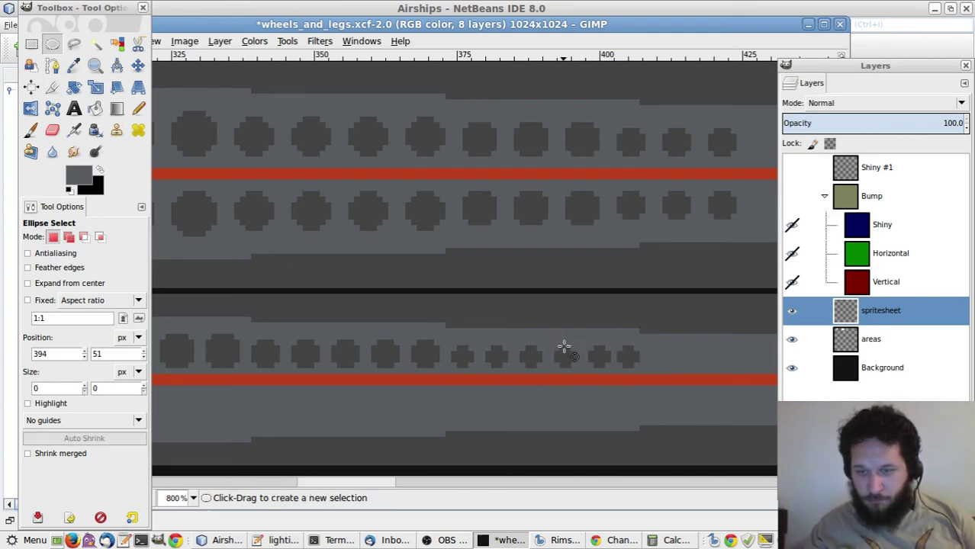
pyautogui.press('o')
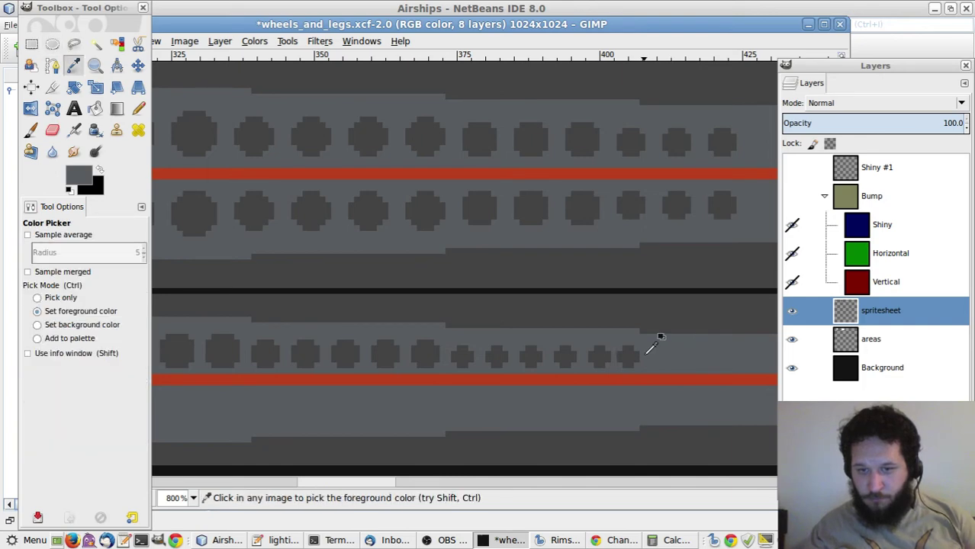
pyautogui.press('r')
pyautogui.moveTo(618, 347)
pyautogui.mouseDown()
pyautogui.moveTo(634, 368)
pyautogui.moveTo(629, 360)
pyautogui.mouseUp()
pyautogui.click(706, 393)
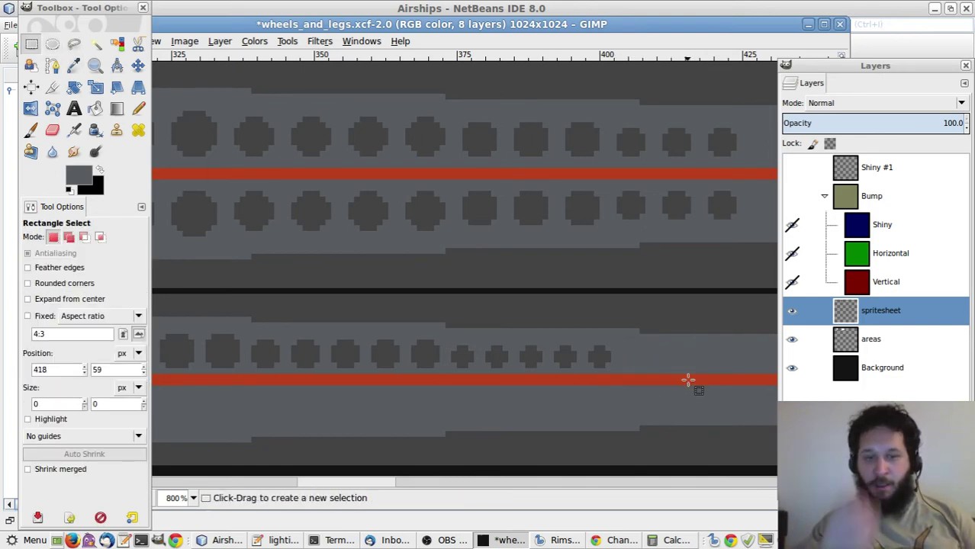
# Clear a 99 by 10 px rectangle at 305, 58 from the lower leg below the stripe, then remove the selection
pyautogui.press('1')
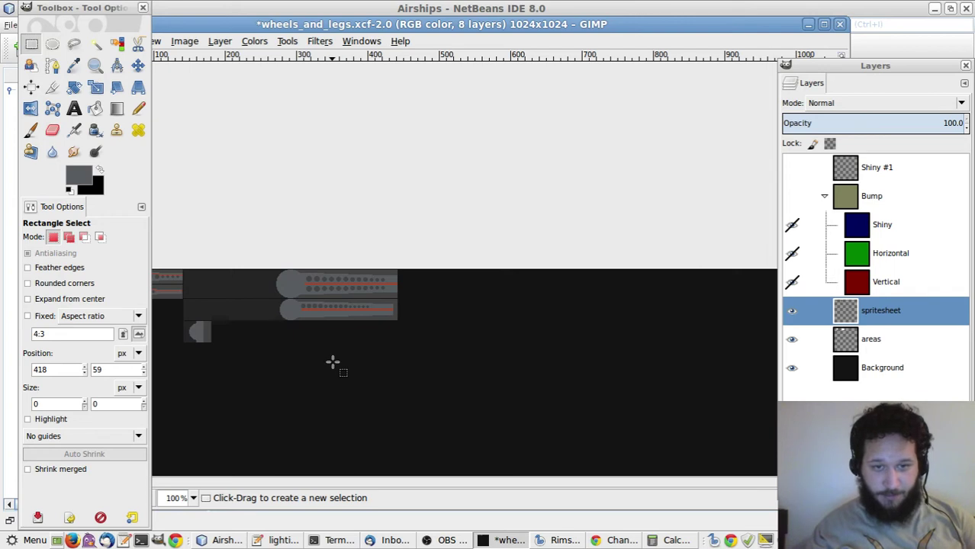
pyautogui.press('4')
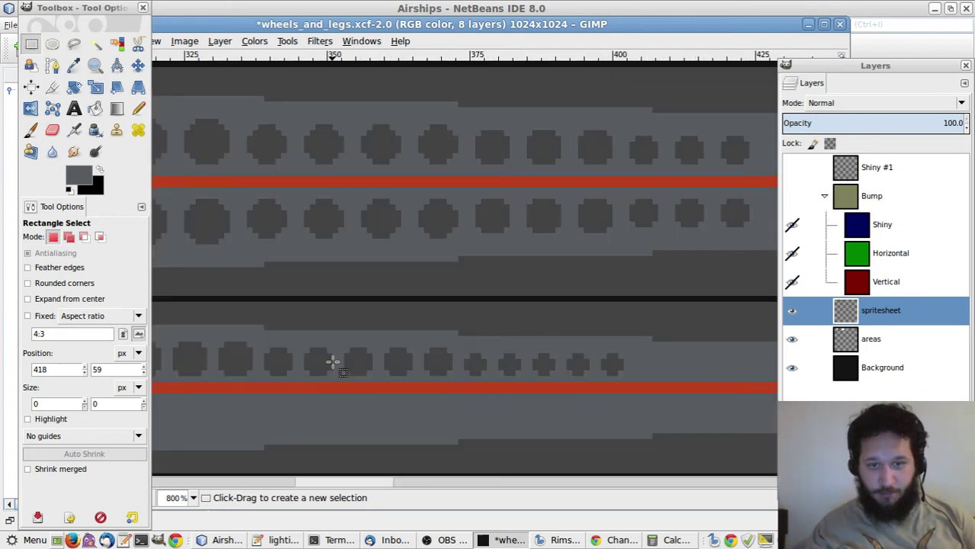
pyautogui.moveTo(385, 486); pyautogui.dragTo(356, 490)
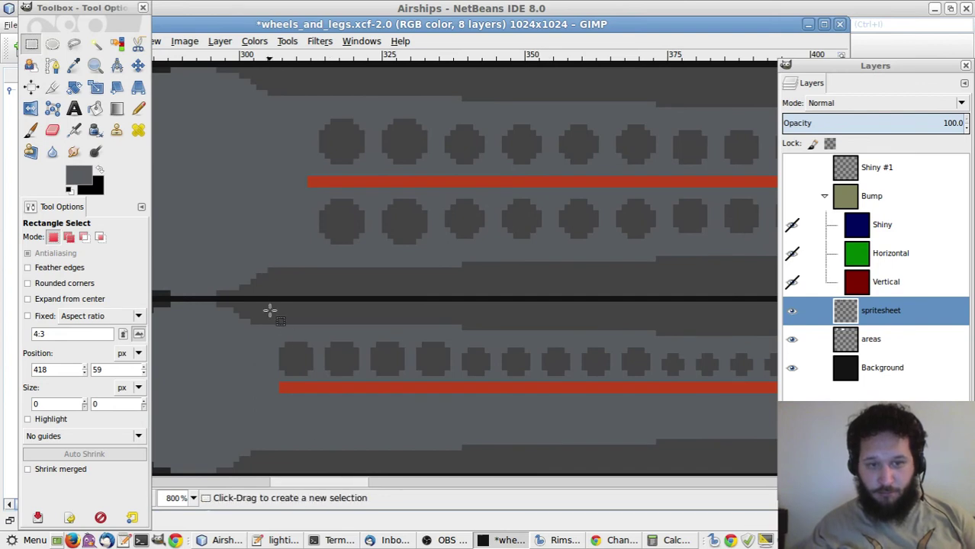
pyautogui.moveTo(267, 310); pyautogui.dragTo(653, 387)
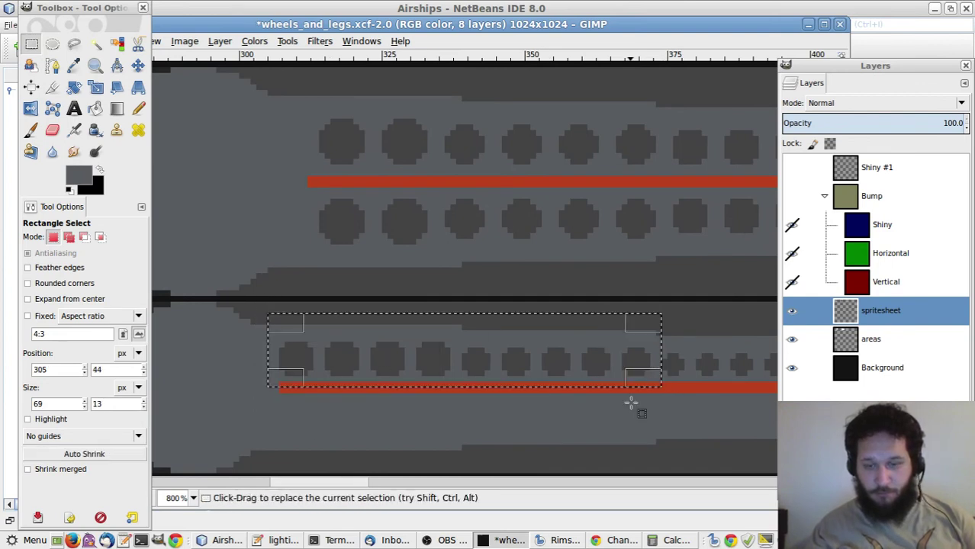
pyautogui.click(410, 410)
pyautogui.moveTo(268, 394); pyautogui.dragTo(649, 437)
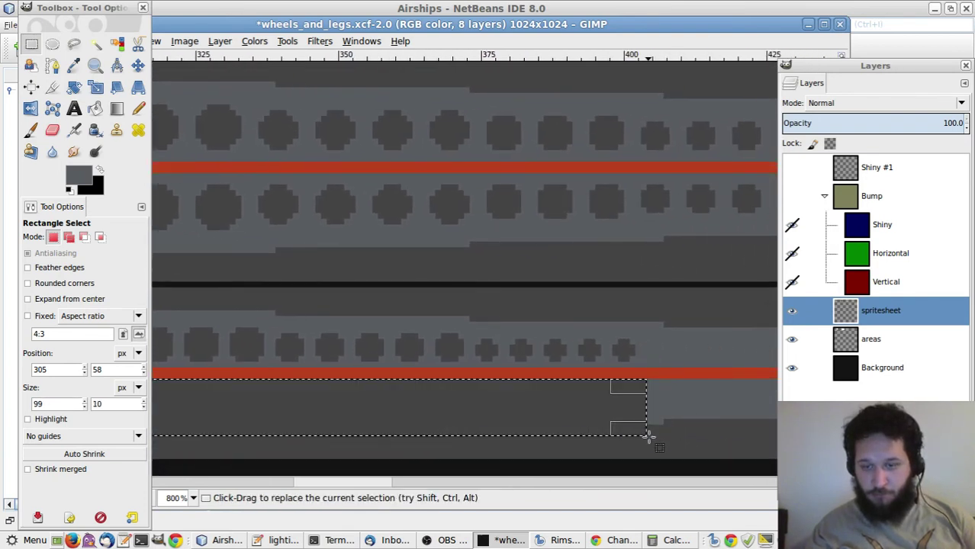
pyautogui.click(681, 432)
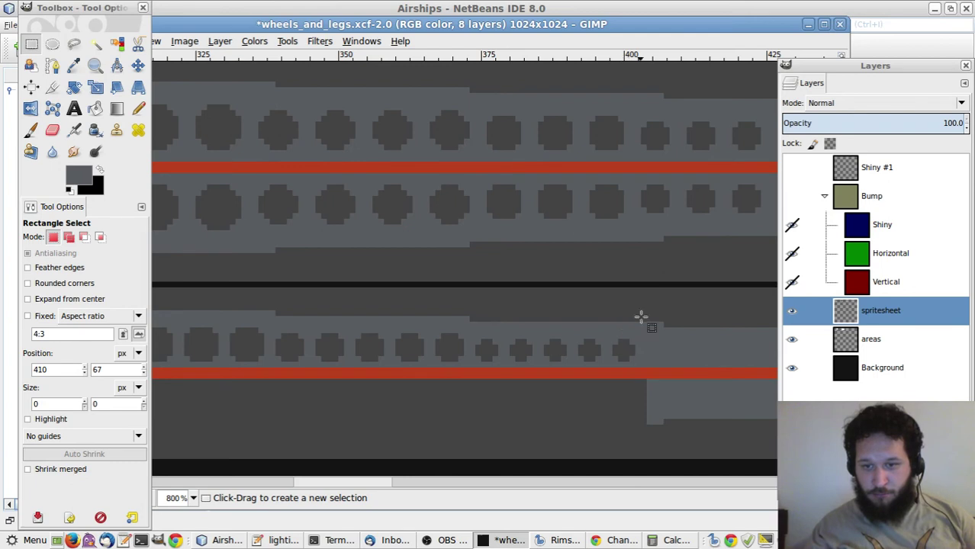
# Duplicate the 99 by 10 px strip at 305, 46 with the lower leg's hole row and flip the copy vertically
pyautogui.moveTo(646, 304); pyautogui.dragTo(244, 363)
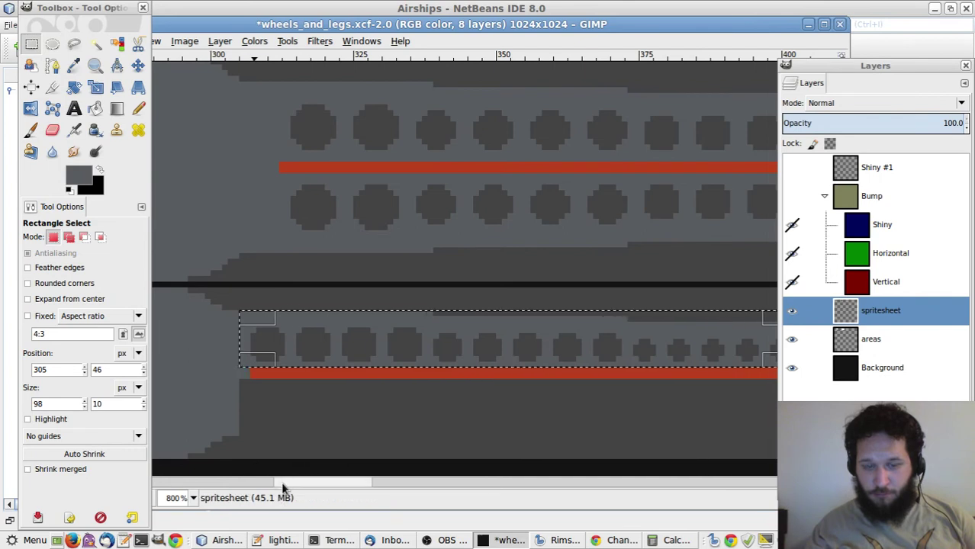
pyautogui.moveTo(281, 482); pyautogui.dragTo(329, 487)
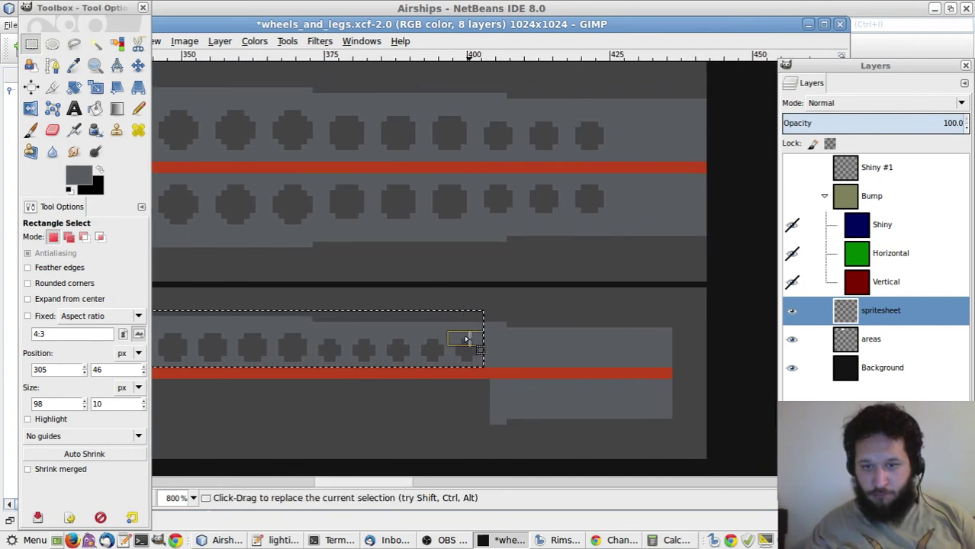
pyautogui.moveTo(467, 339); pyautogui.dragTo(470, 342)
pyautogui.hotkey('ctrl', 'c')
pyautogui.hotkey('ctrl', 'v')
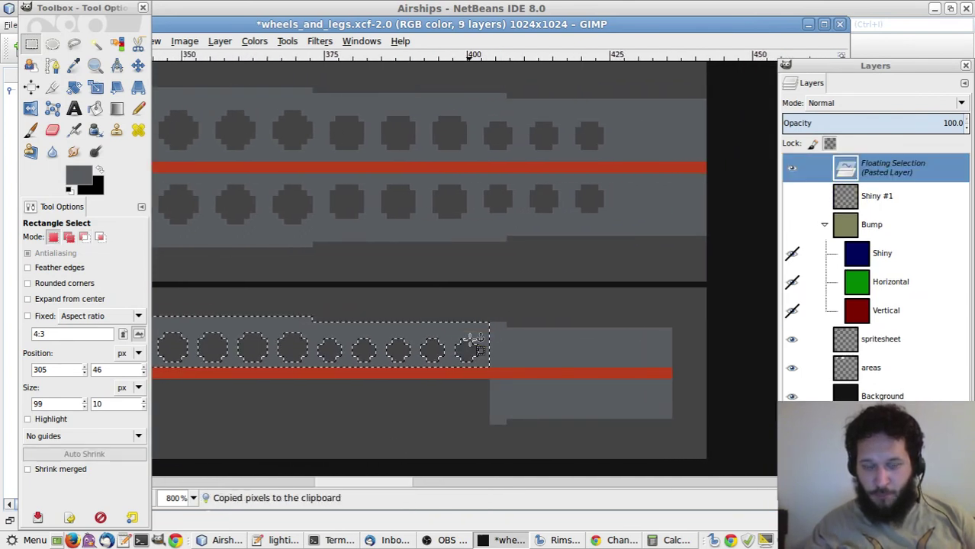
pyautogui.hscroll(-4, 391, 482)
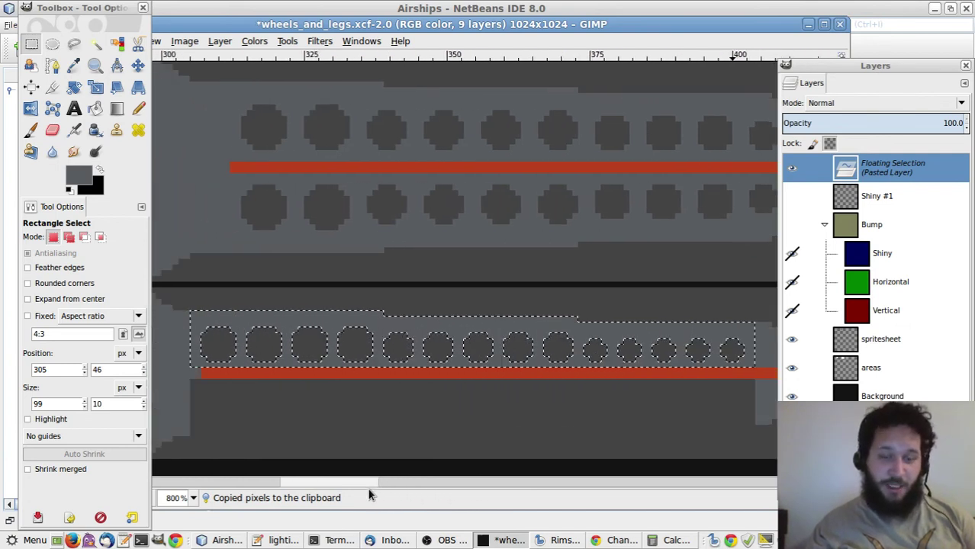
pyautogui.click(290, 41)
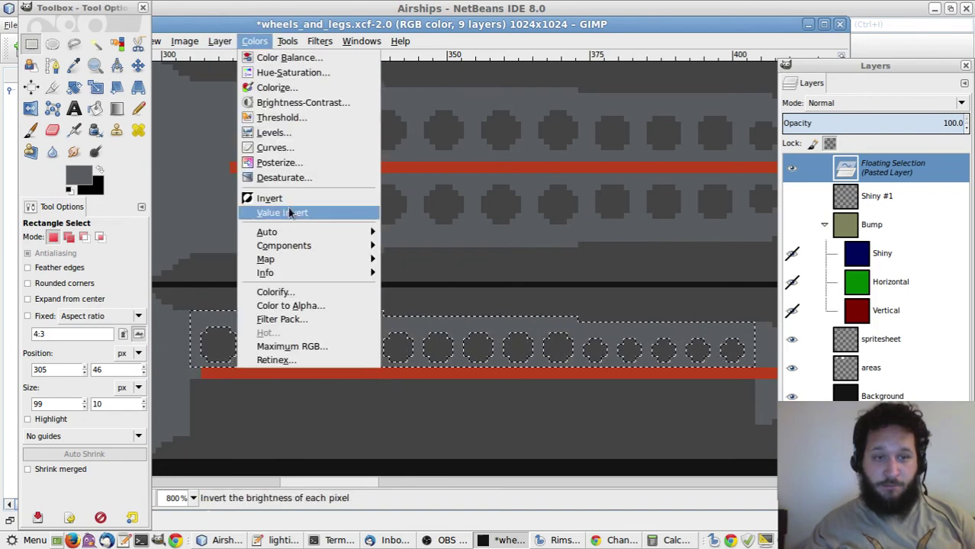
pyautogui.moveTo(258, 204)
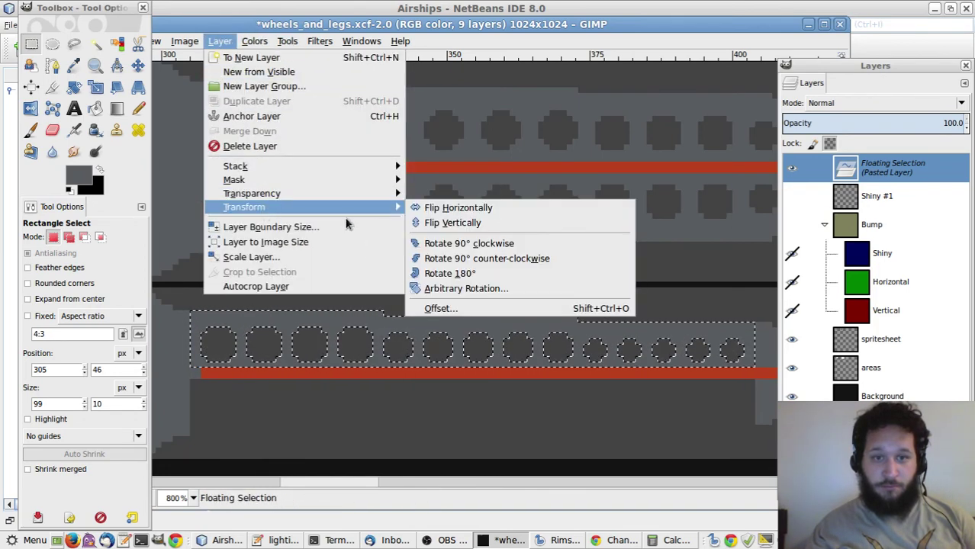
pyautogui.click(429, 221)
# Move the flipped hole strip down until it sits directly below the lower leg's red stripe, and anchor it
pyautogui.press('m')
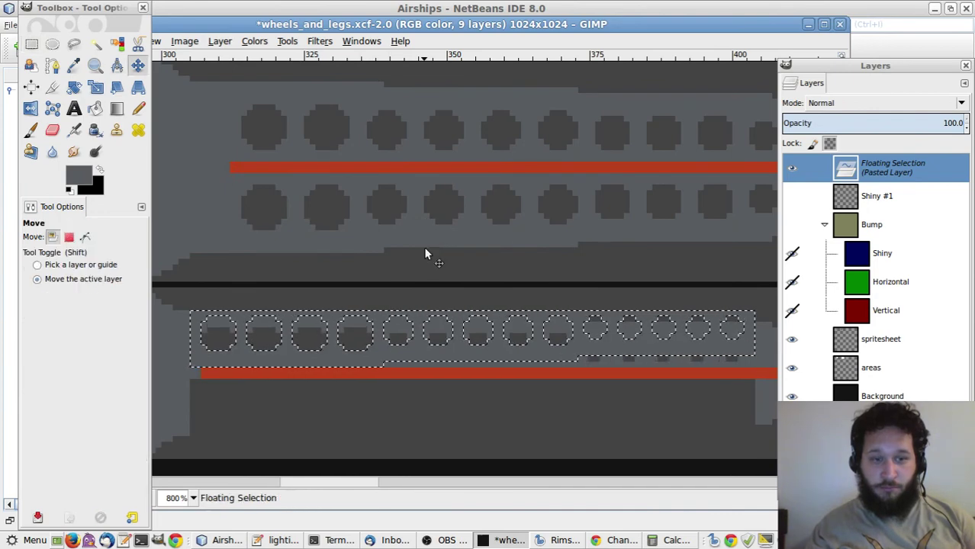
pyautogui.press('Down')
pyautogui.press('Down')
pyautogui.press('Down')
pyautogui.press('Down')
pyautogui.press('Down')
pyautogui.press('Down')
pyautogui.press('Down')
pyautogui.press('Down')
pyautogui.press('Down')
pyautogui.press('Down')
pyautogui.press('Down')
pyautogui.press('Down')
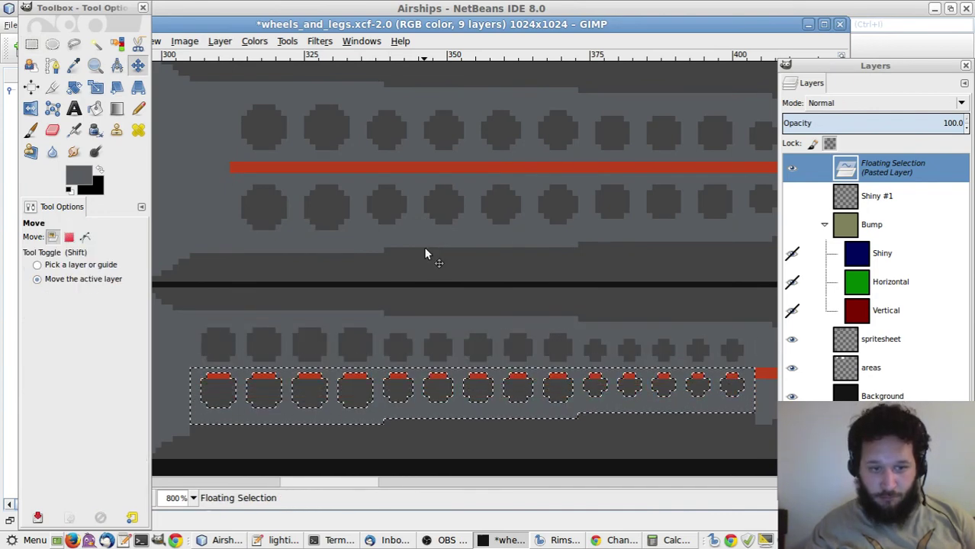
pyautogui.press('Up')
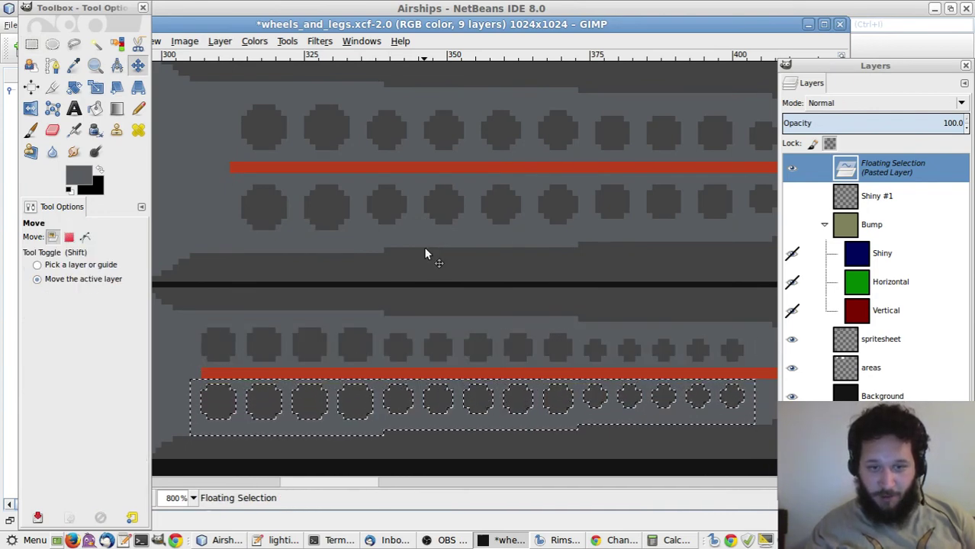
pyautogui.press('r')
pyautogui.click(387, 342)
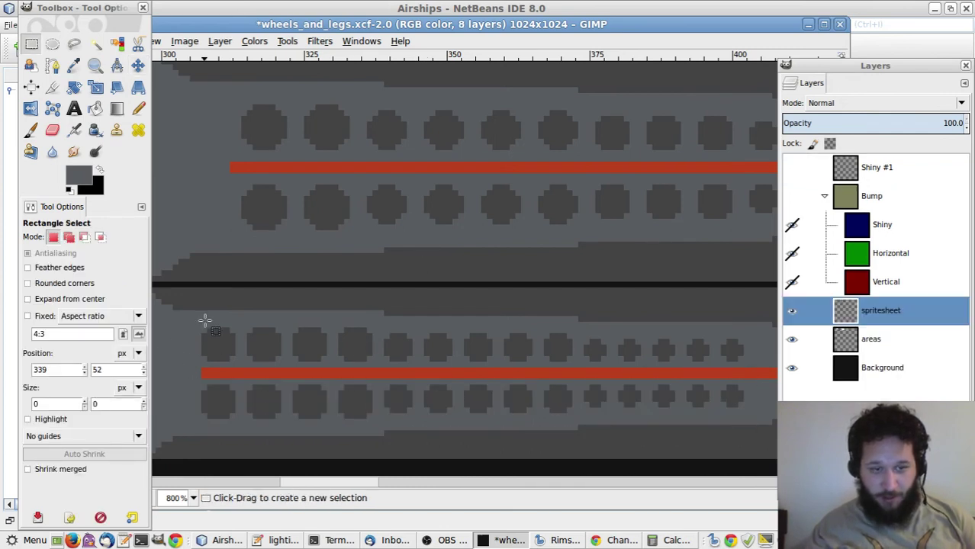
# Cover the widest-end hole of both lower leg rows with the leg grey, using an 8 by 7 px selection at 305, 48 for the upper one
pyautogui.moveTo(196, 323); pyautogui.dragTo(247, 361)
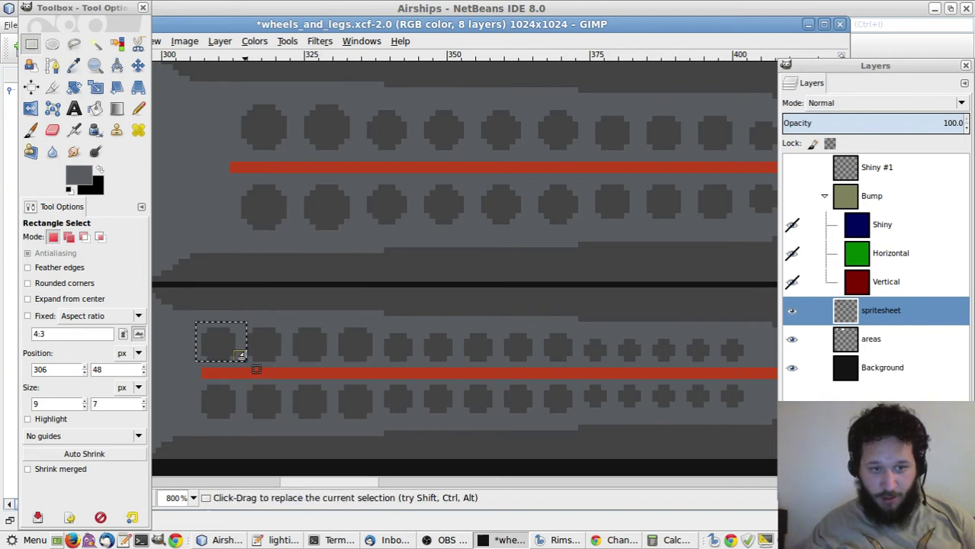
pyautogui.click(276, 319)
pyautogui.press('o')
pyautogui.press('r')
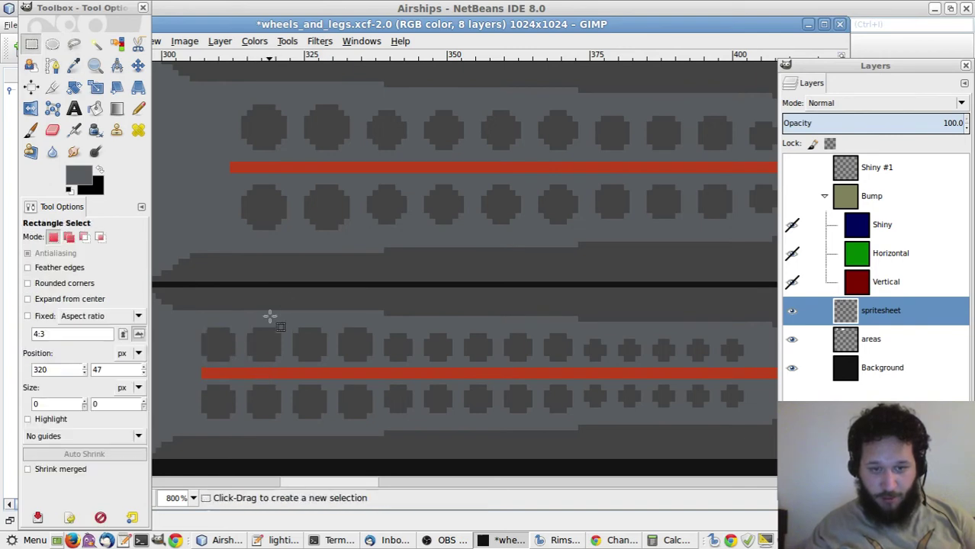
pyautogui.moveTo(190, 323); pyautogui.dragTo(238, 361)
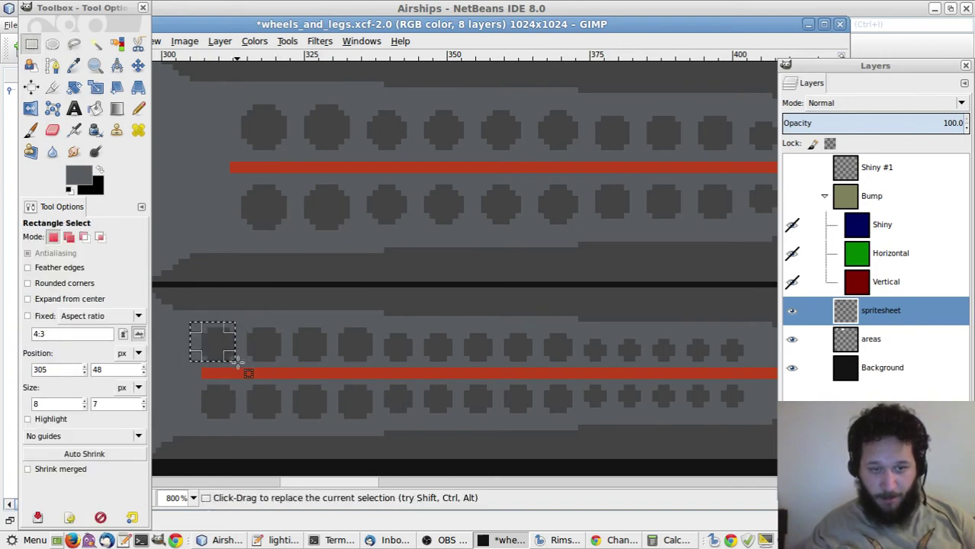
pyautogui.click(266, 423)
pyautogui.moveTo(190, 381); pyautogui.dragTo(238, 418)
pyautogui.click(331, 443)
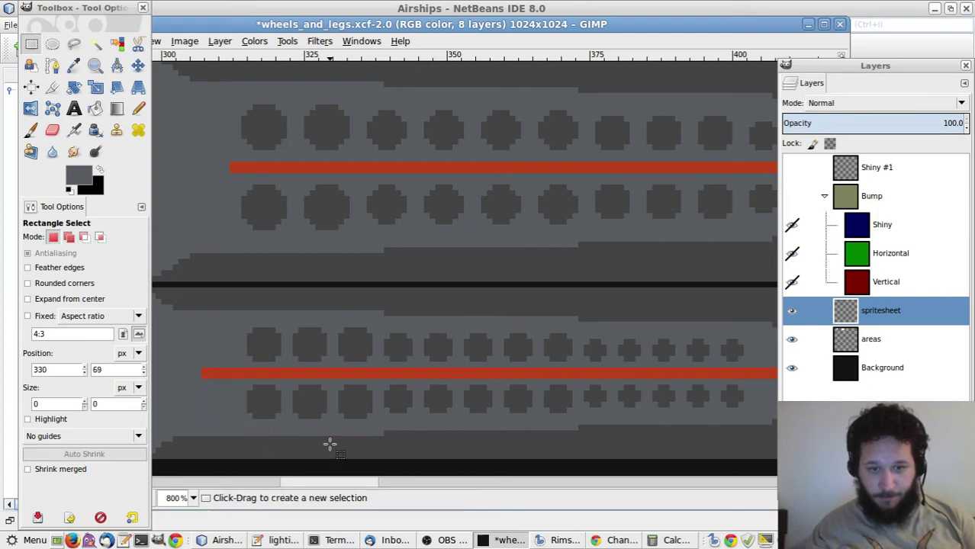
# Clear a 2 by 8 px strip at 312, 58, then shift the hole row below the stripe 2 px towards the wide end and anchor it
pyautogui.moveTo(241, 381); pyautogui.dragTo(232, 423)
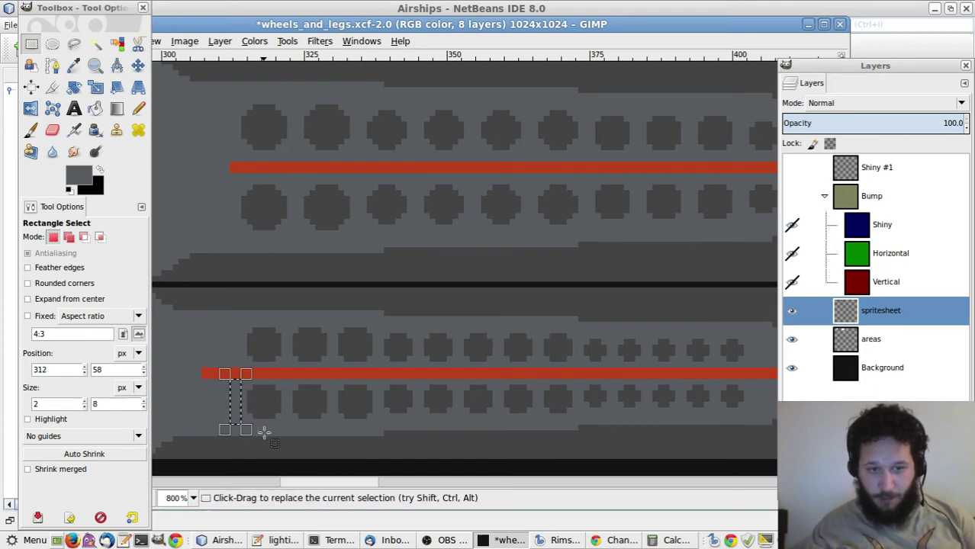
pyautogui.click(263, 419)
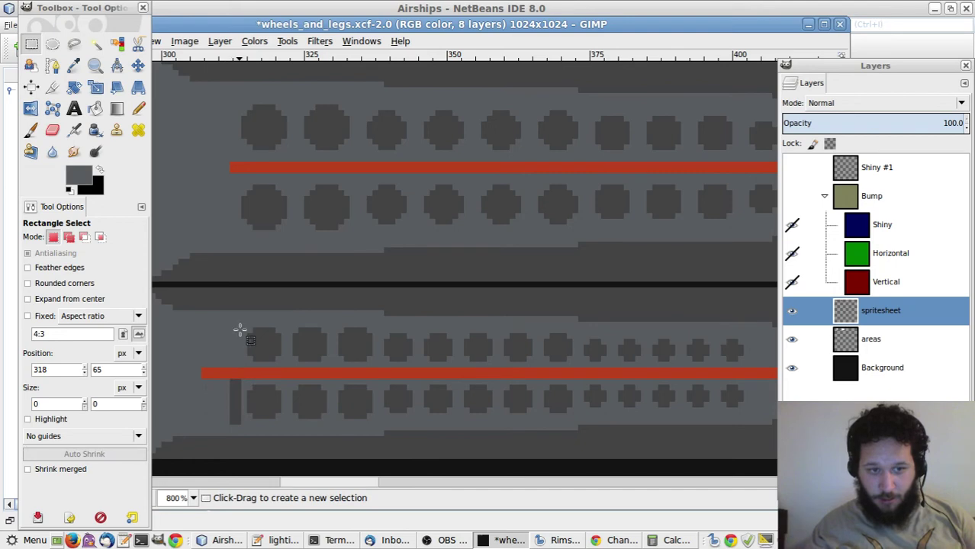
pyautogui.moveTo(242, 379); pyautogui.dragTo(742, 422)
pyautogui.hotkey('shift', 'ctrl', 'l')
pyautogui.press('m')
pyautogui.press('Left')
pyautogui.press('Left')
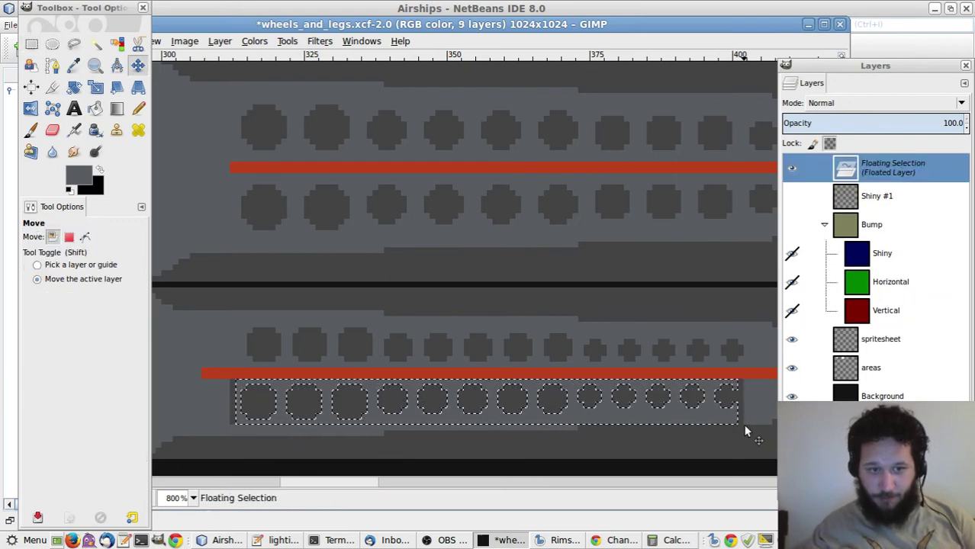
pyautogui.press('r')
pyautogui.click(743, 424)
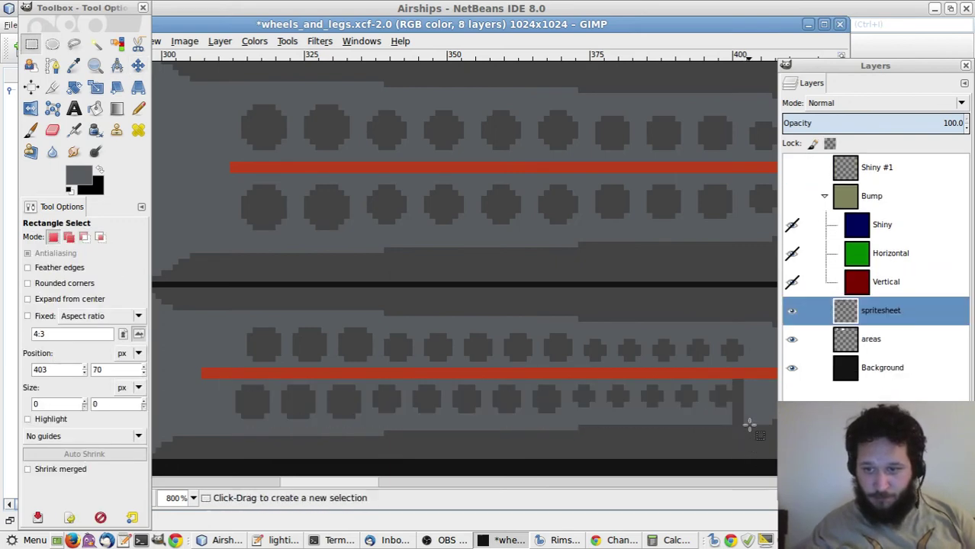
# Fill the 2 by 8 px gap at 400, 58 beside the shifted row with the leg grey
pyautogui.press('o')
pyautogui.press('r')
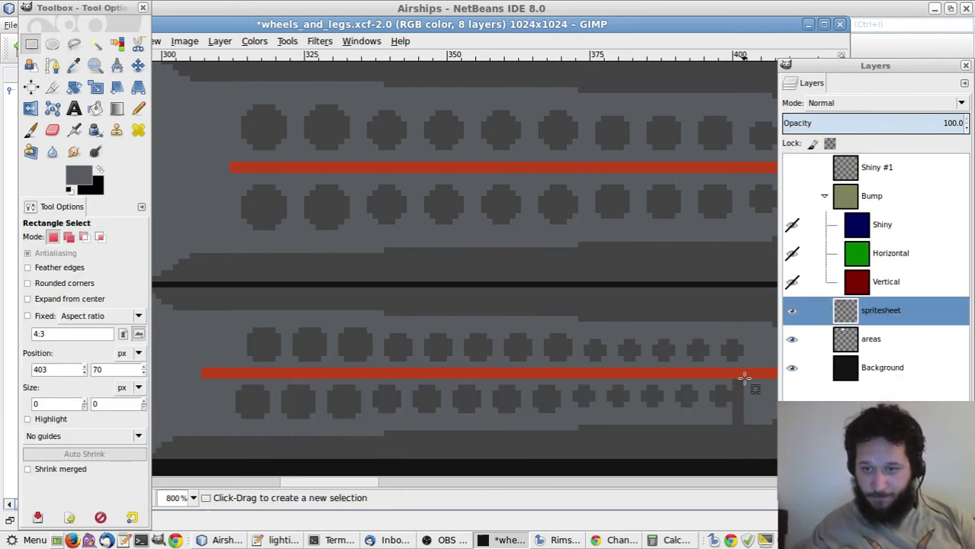
pyautogui.moveTo(751, 381); pyautogui.dragTo(732, 425)
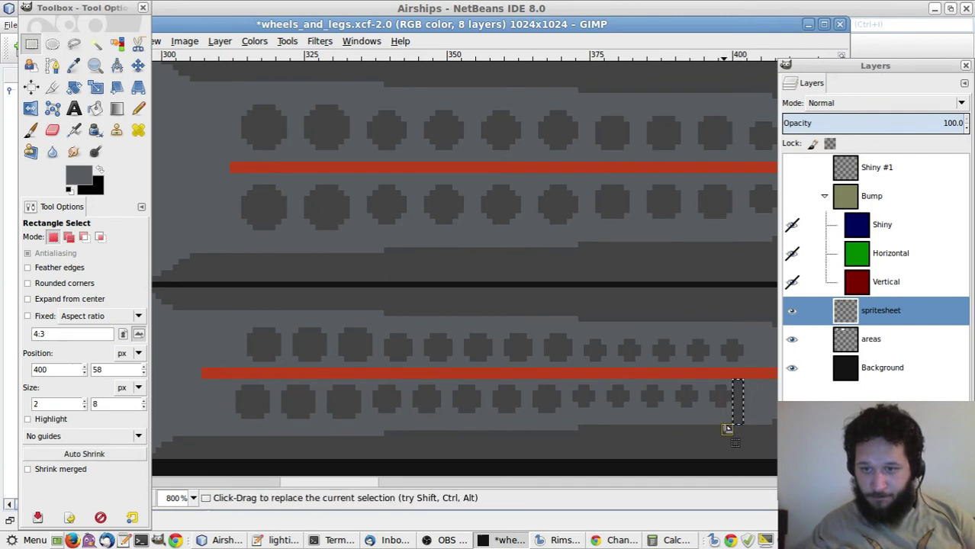
pyautogui.click(604, 337)
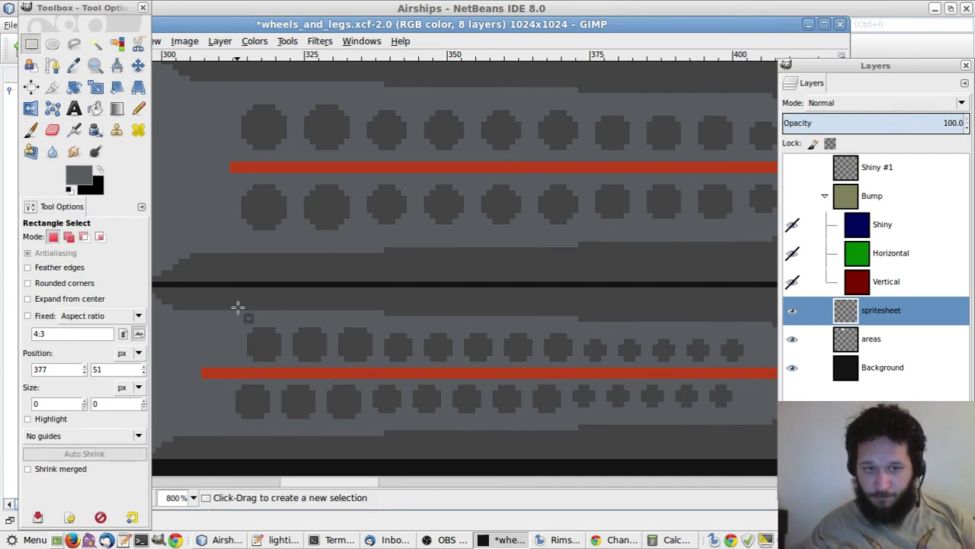
# Clear a 2 by 6 px strip at 310, 49, then shift the 89 by 6 px hole row at 313, 49 by 2 px to match the row below
pyautogui.moveTo(229, 328); pyautogui.dragTo(220, 360)
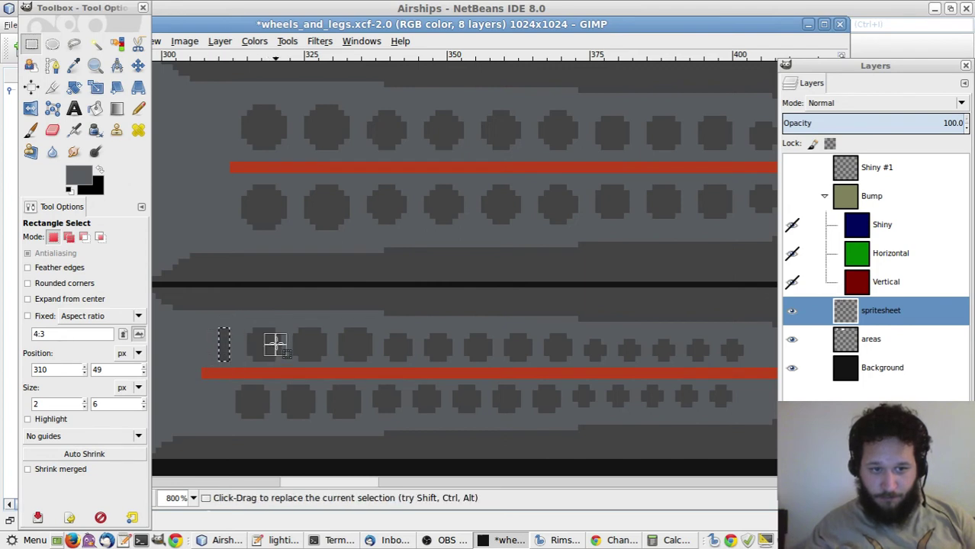
pyautogui.click(275, 345)
pyautogui.moveTo(236, 328); pyautogui.dragTo(744, 362)
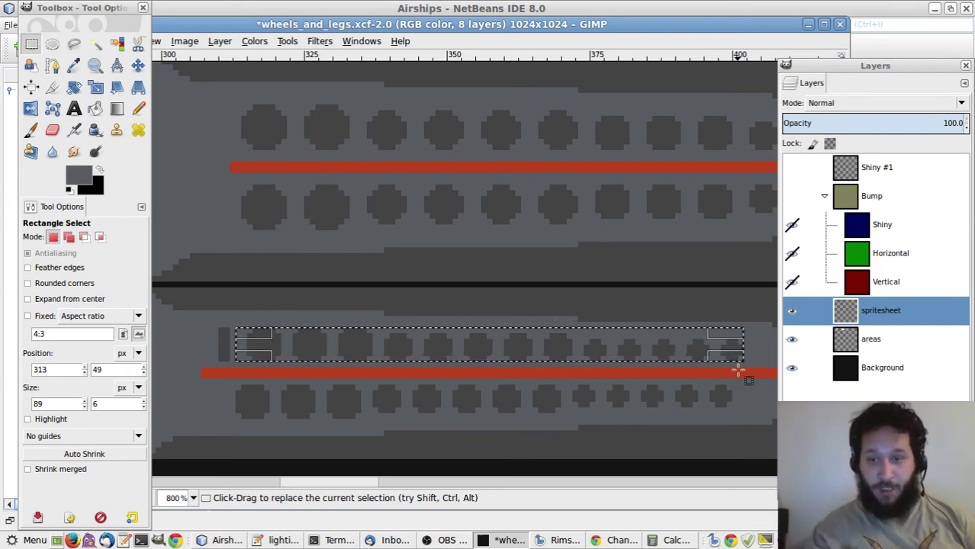
pyautogui.hotkey('ctrl', 'v')
pyautogui.press('m')
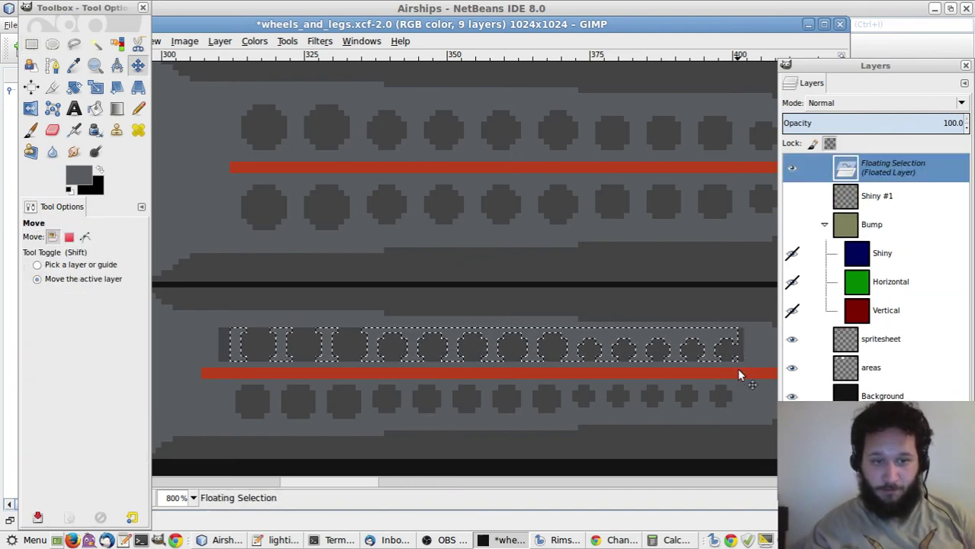
pyautogui.press('Left')
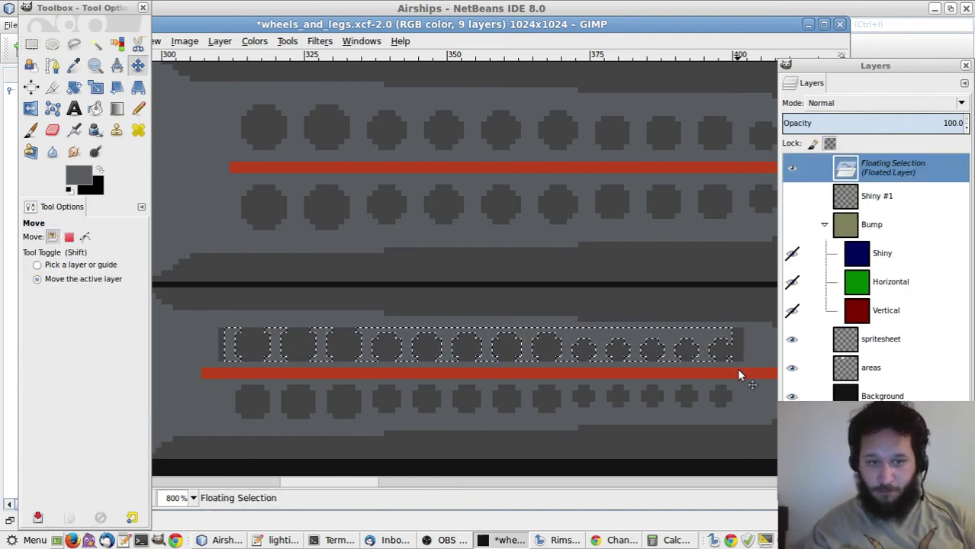
pyautogui.press('r')
pyautogui.click(739, 372)
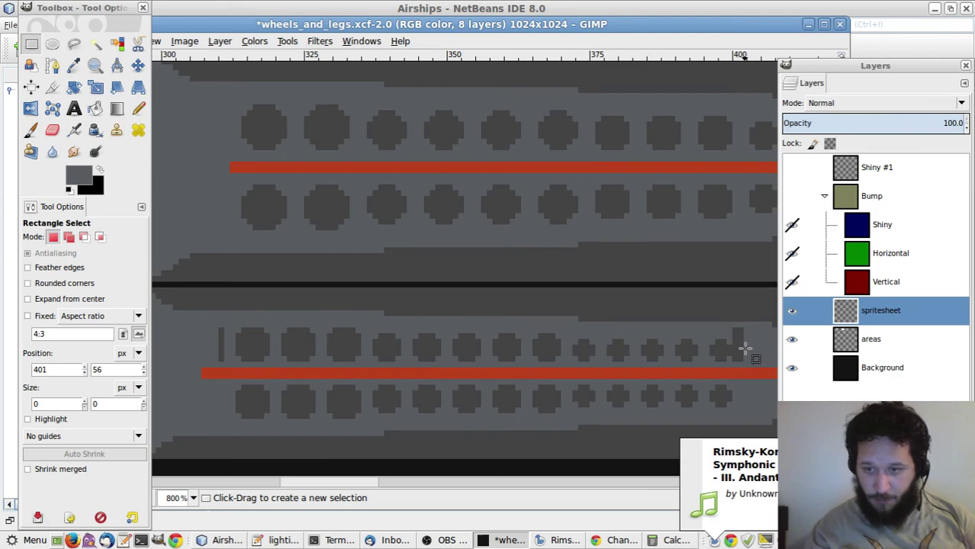
# Fill the 3 by 6 px area at 400, 49 and the leftover sliver at the upper row's wide end with the leg grey
pyautogui.press('o')
pyautogui.press('r')
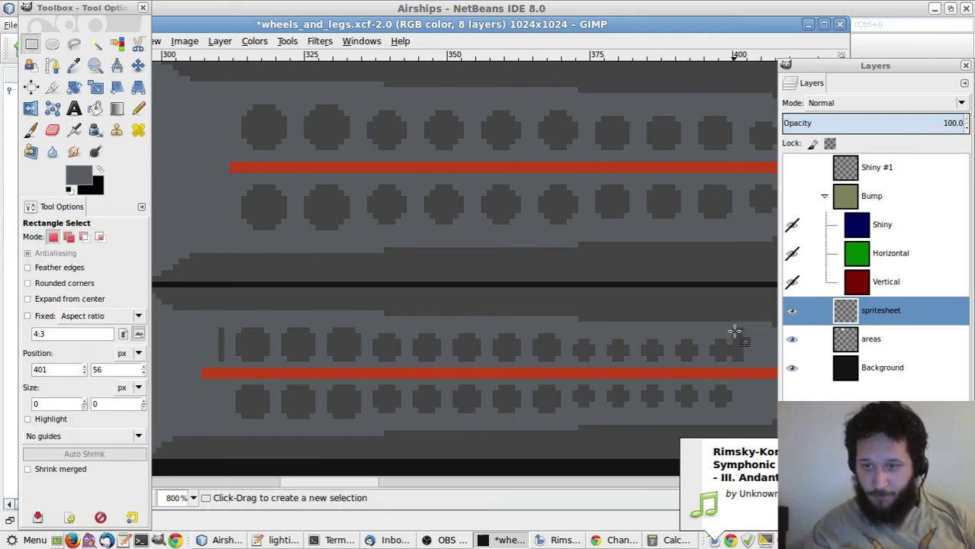
pyautogui.moveTo(731, 328); pyautogui.dragTo(752, 365)
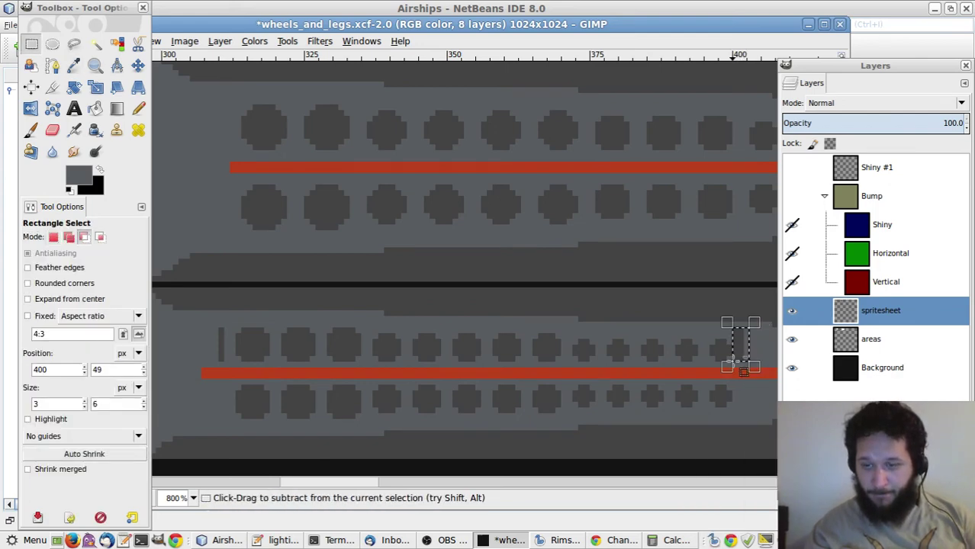
pyautogui.click(525, 346)
pyautogui.moveTo(213, 323); pyautogui.dragTo(227, 361)
pyautogui.click(393, 374)
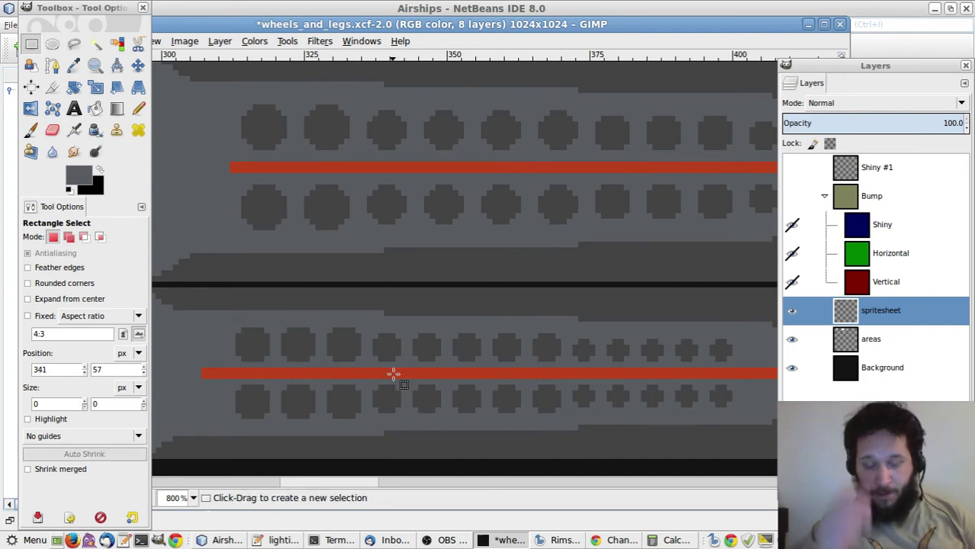
# Pick the muted red-brown of the small foot's edge accents as the foreground colour
pyautogui.press('1')
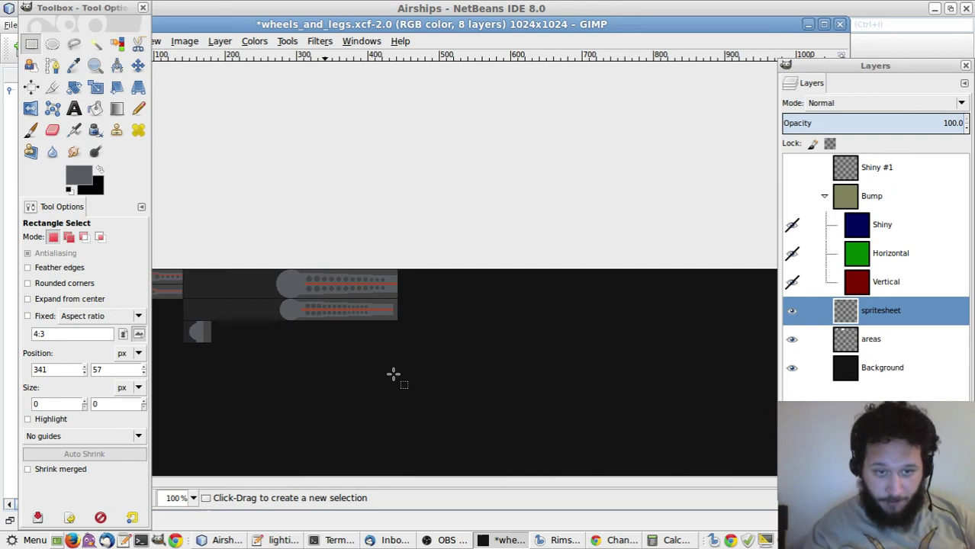
pyautogui.press('3')
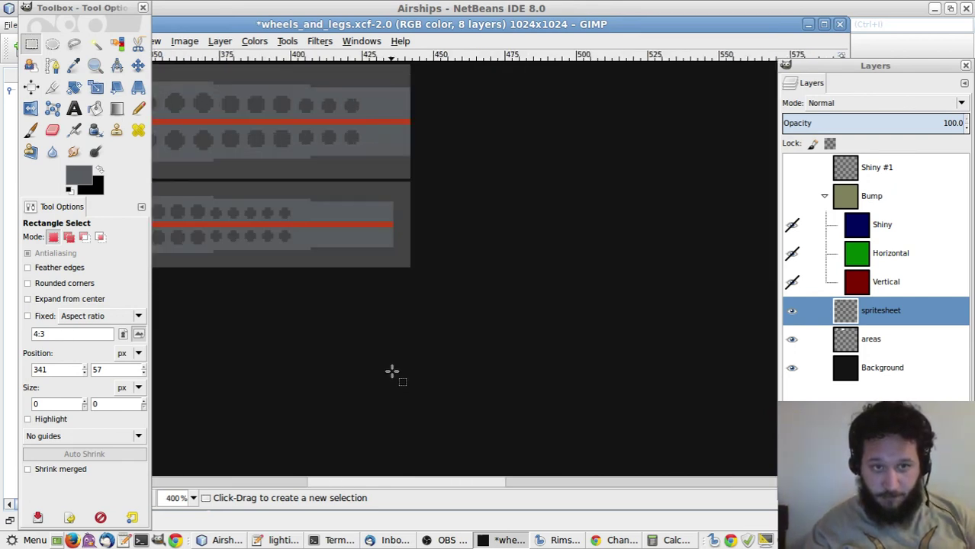
pyautogui.moveTo(395, 481); pyautogui.dragTo(150, 475)
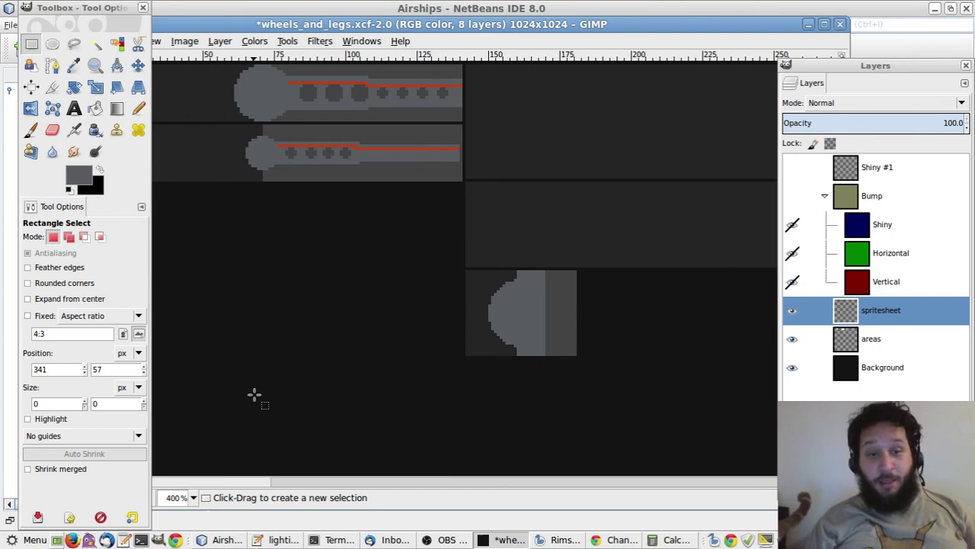
pyautogui.doubleClick(248, 32)
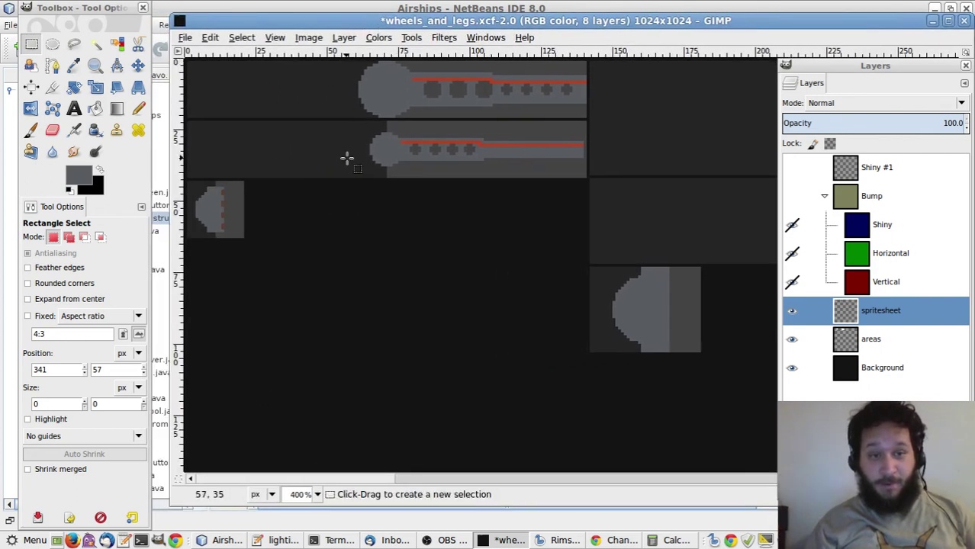
pyautogui.scroll(2, 290, 201)
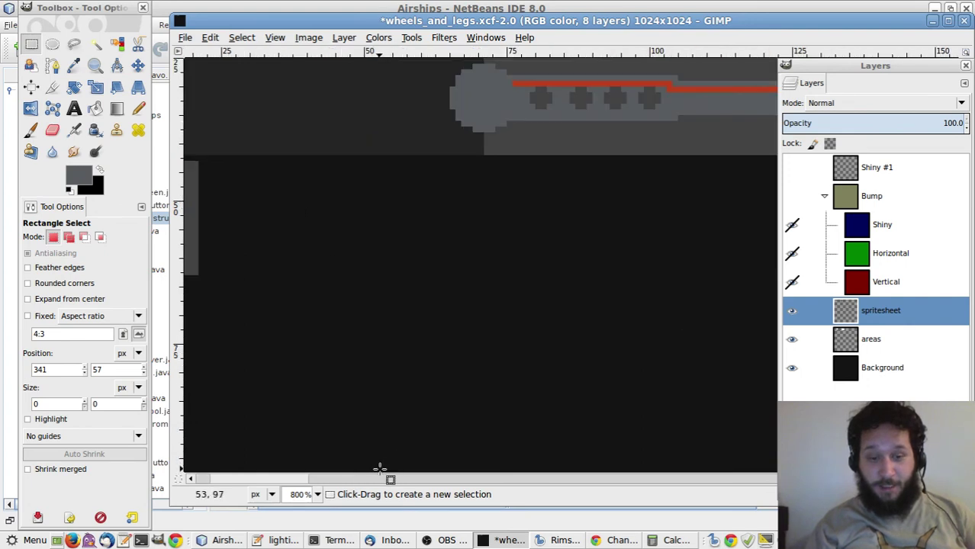
pyautogui.moveTo(311, 479); pyautogui.dragTo(268, 479)
pyautogui.press('o')
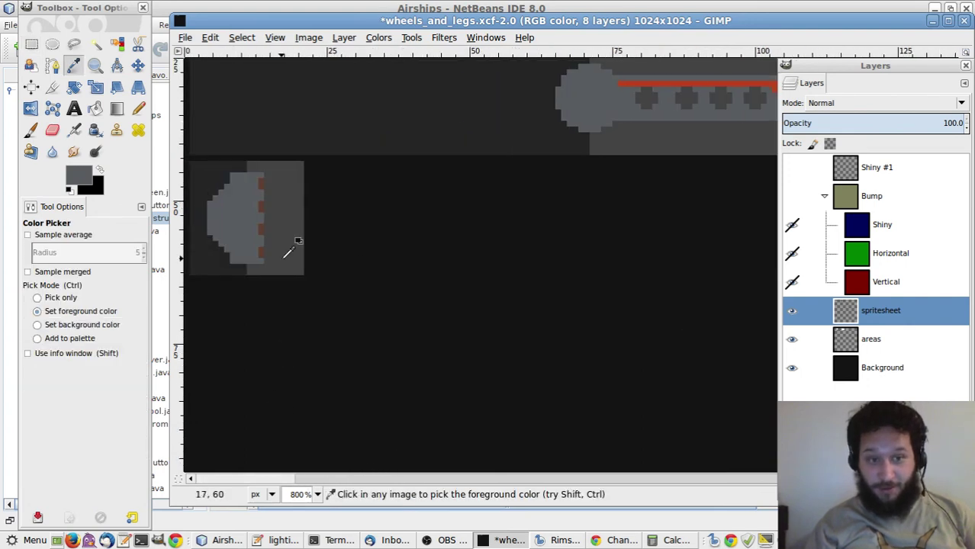
pyautogui.click(260, 221)
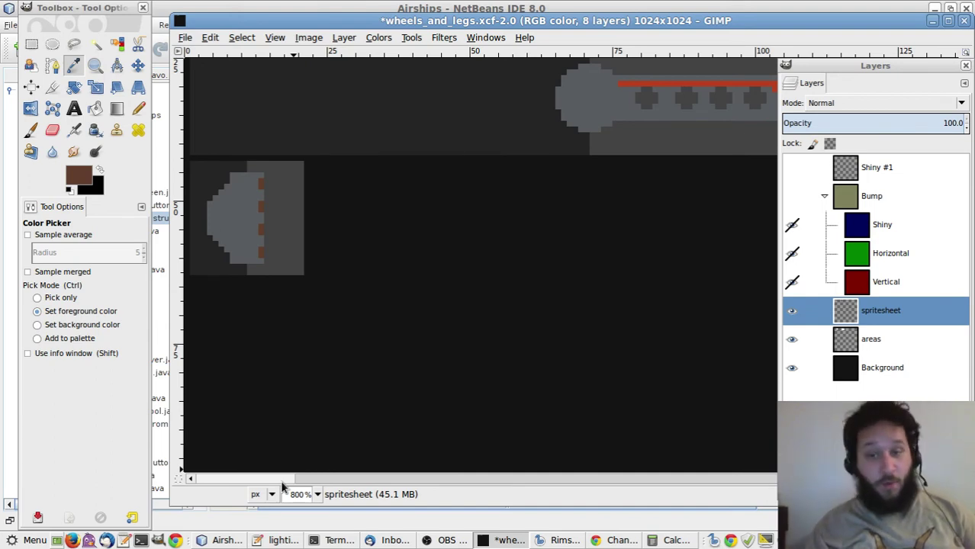
# Set the Pencil size to 1 and paint two red-brown accents, each 2 by 5 px, along the upper half of the large foot's flat edge
pyautogui.moveTo(283, 481); pyautogui.dragTo(374, 479)
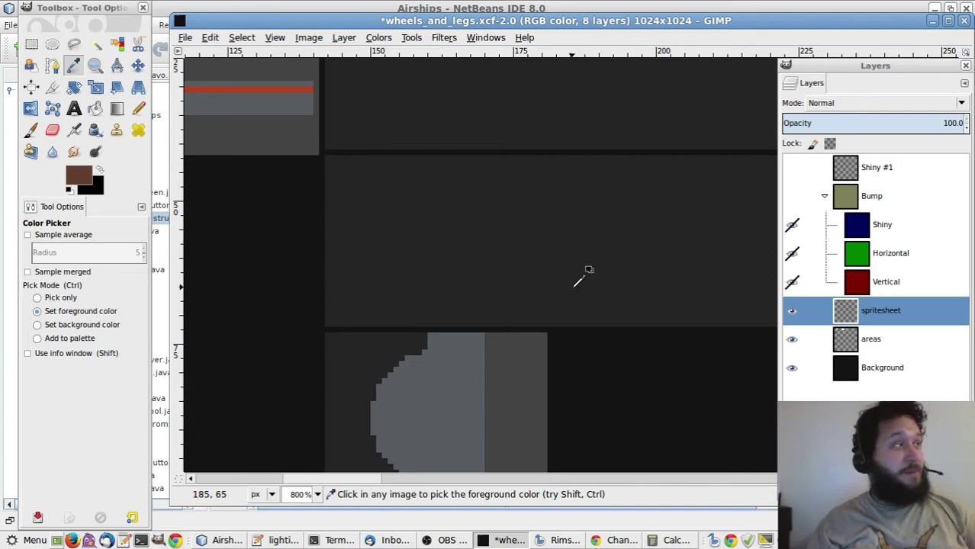
pyautogui.scroll(-3, 580, 281)
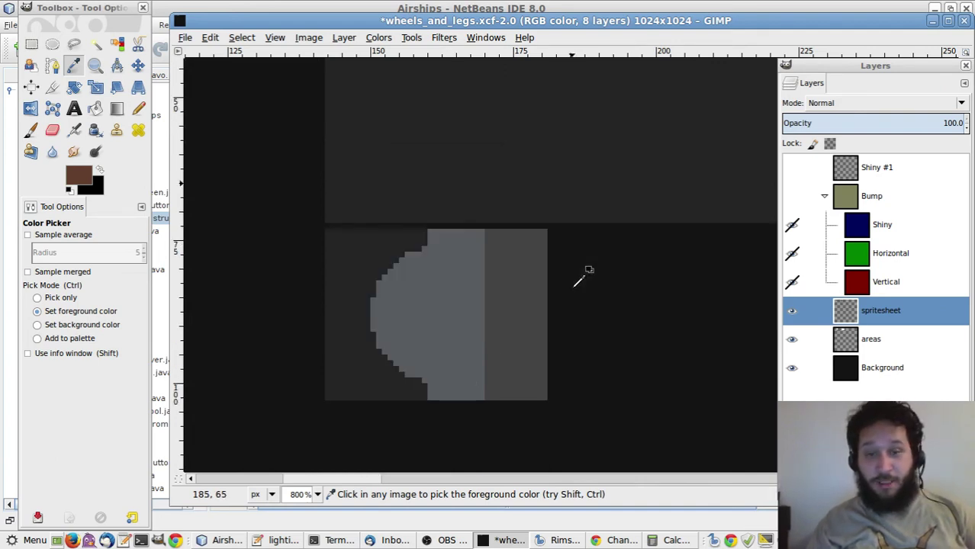
pyautogui.press('n')
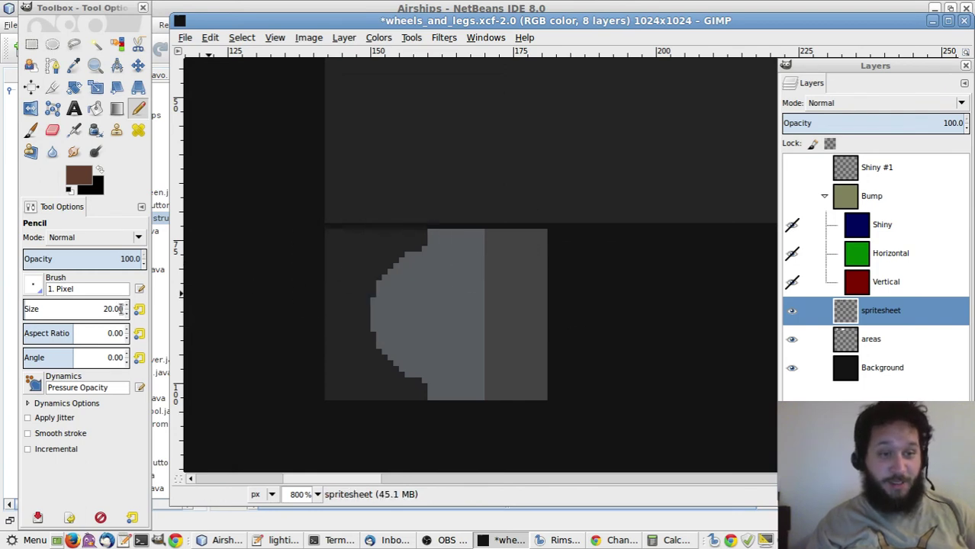
pyautogui.click(114, 309)
pyautogui.write('1')
pyautogui.press('Return')
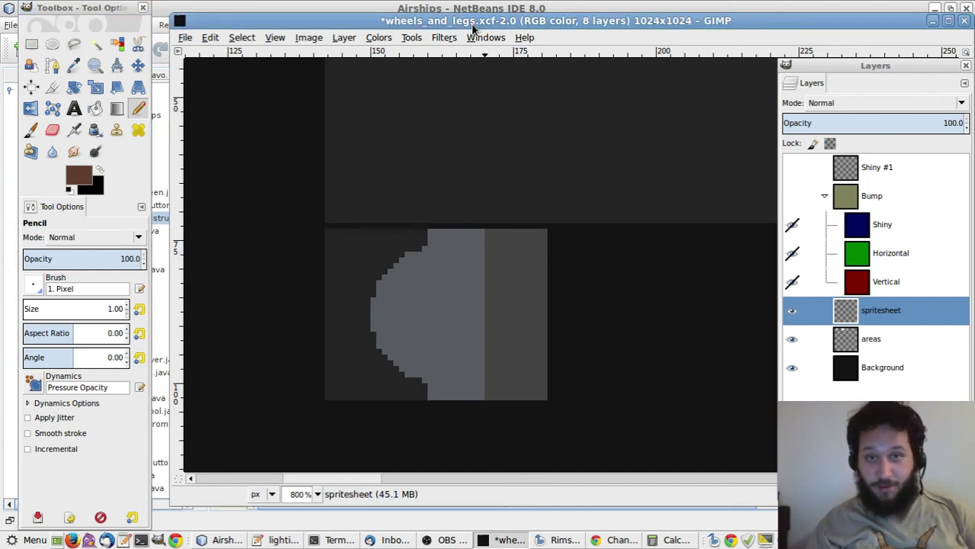
pyautogui.scroll(1, 477, 183)
pyautogui.scroll(-3, 487, 219)
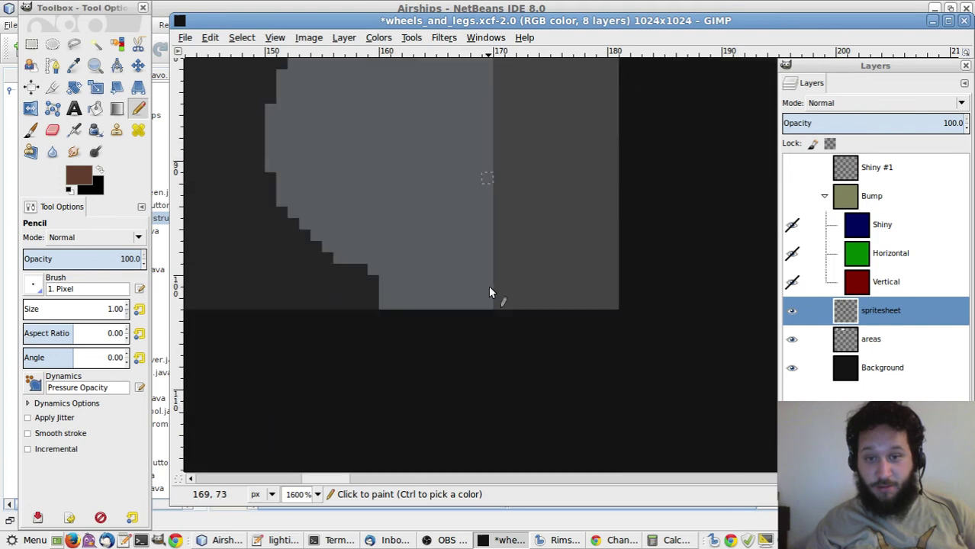
pyautogui.scroll(2, 489, 217)
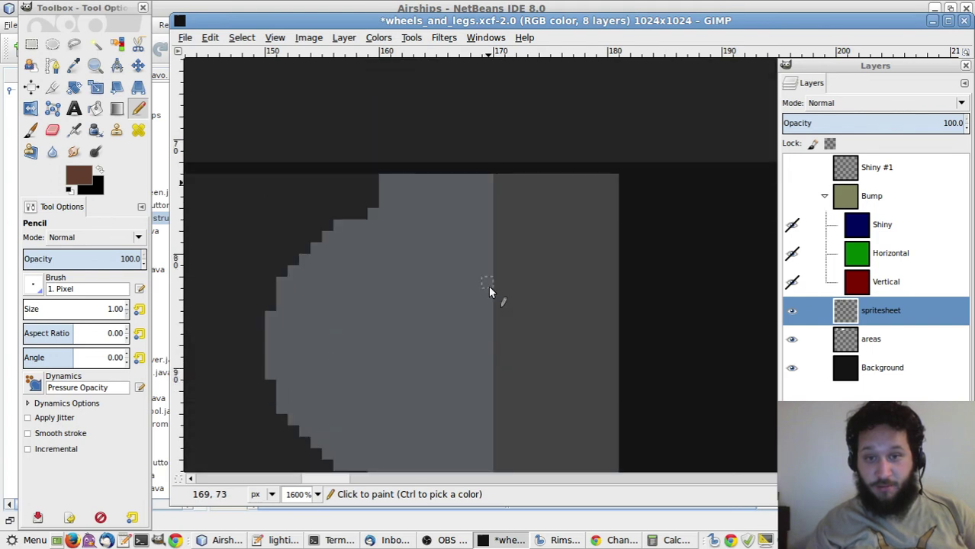
pyautogui.click(486, 226)
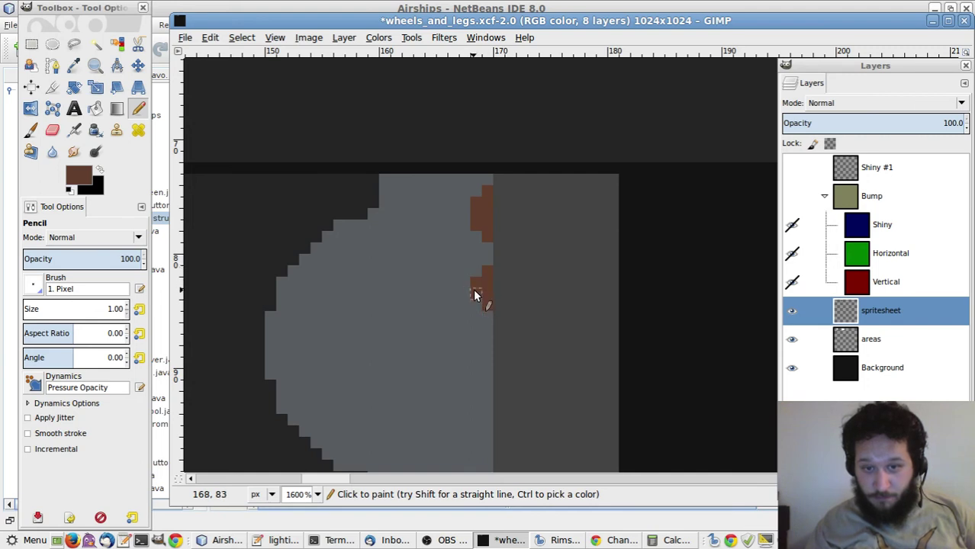
pyautogui.click(480, 307)
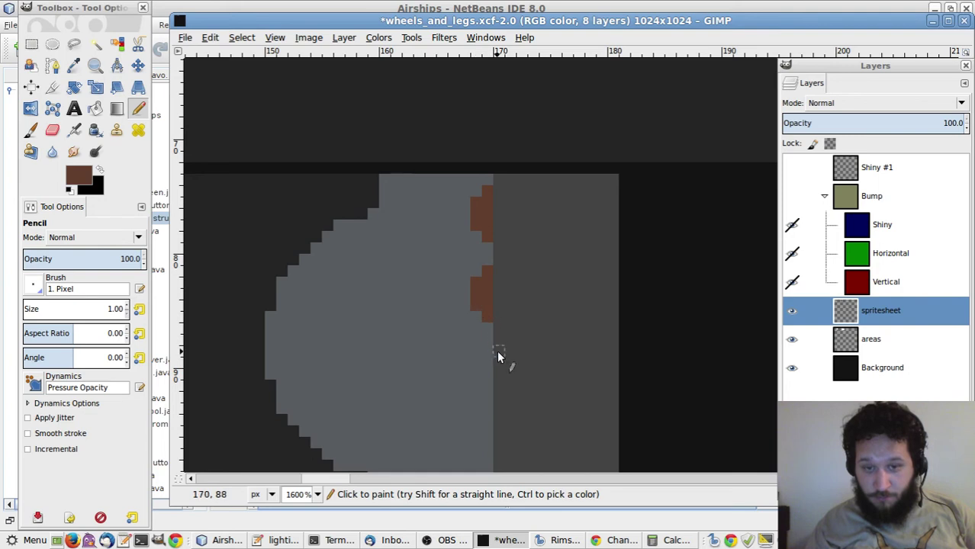
# Paint two matching 2 by 5 px red-brown accents along the lower half of the large foot's flat edge
pyautogui.scroll(-2, 497, 352)
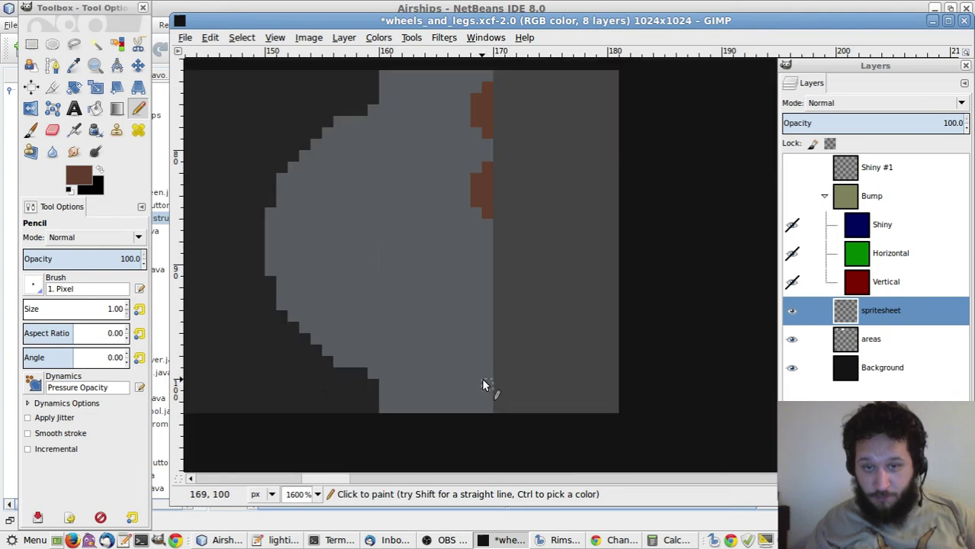
pyautogui.scroll(2, 481, 378)
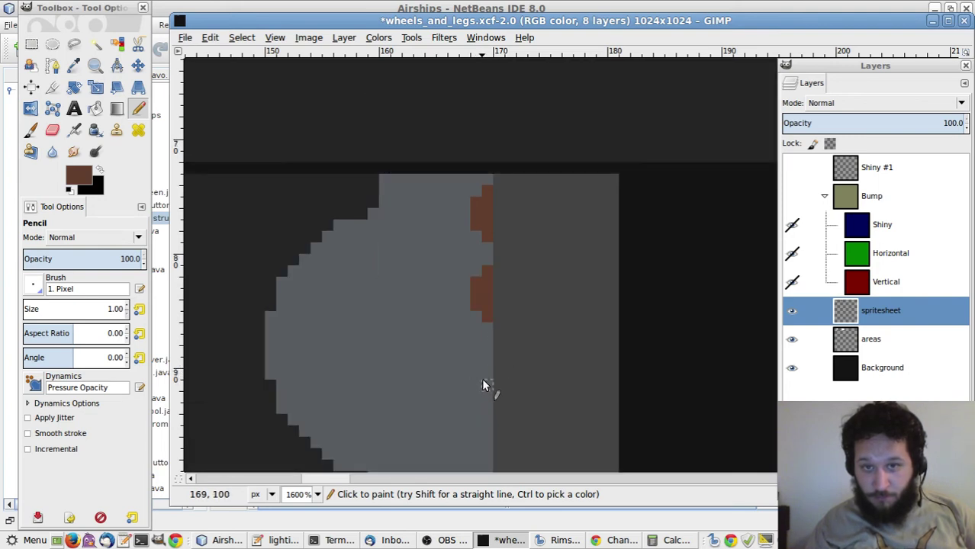
pyautogui.scroll(-2, 481, 378)
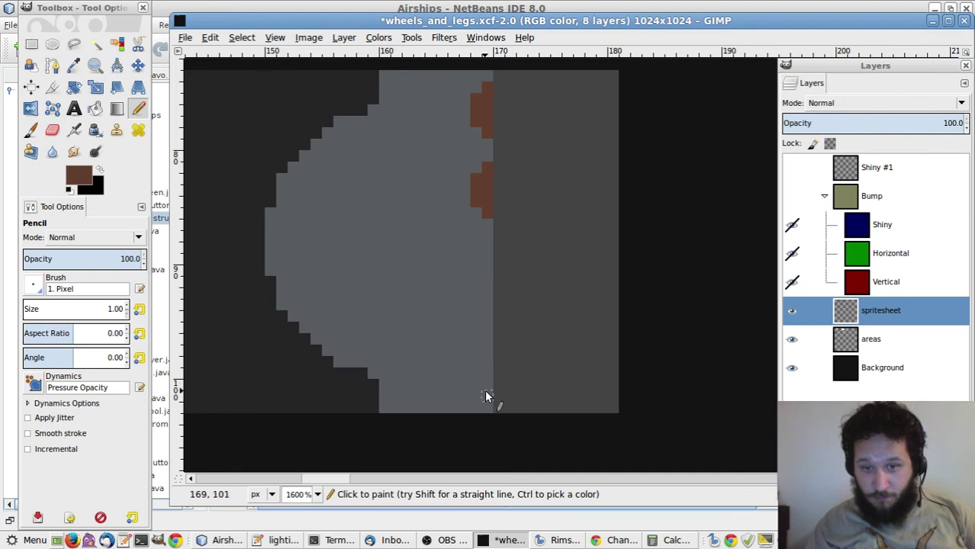
pyautogui.moveTo(486, 387); pyautogui.dragTo(477, 355)
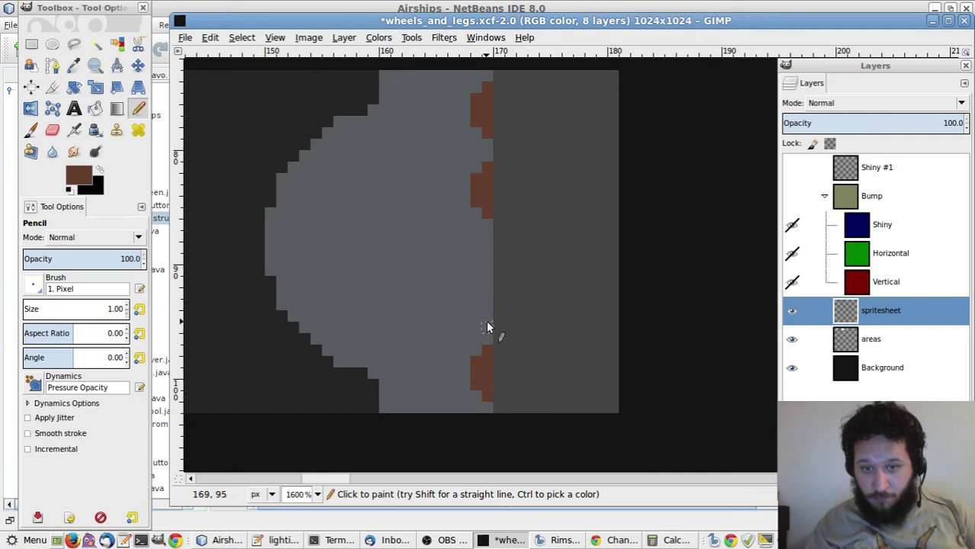
pyautogui.moveTo(487, 322); pyautogui.dragTo(487, 296)
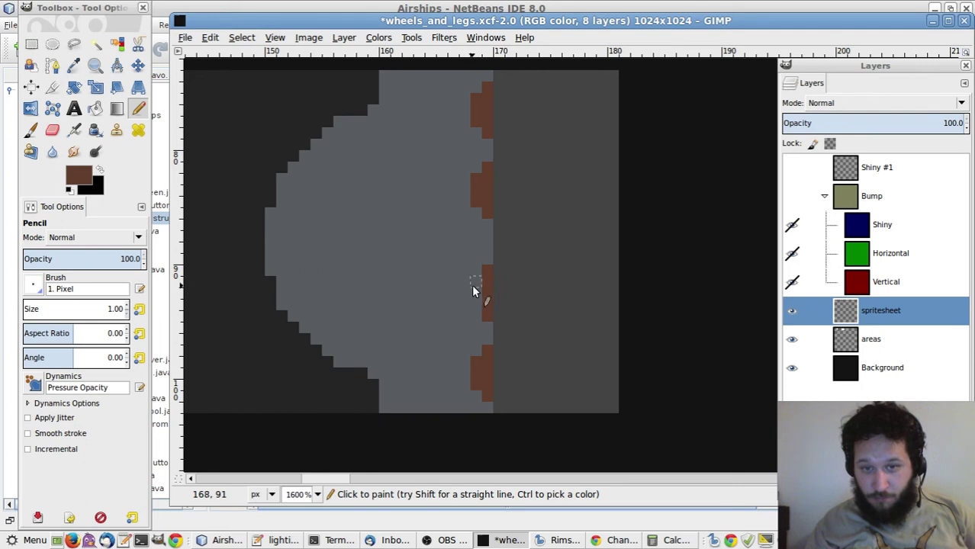
# Copy the 3 by 13 px area at 167, 74 with the two upper accents, shift the copy 1 px down and anchor it
pyautogui.press('1')
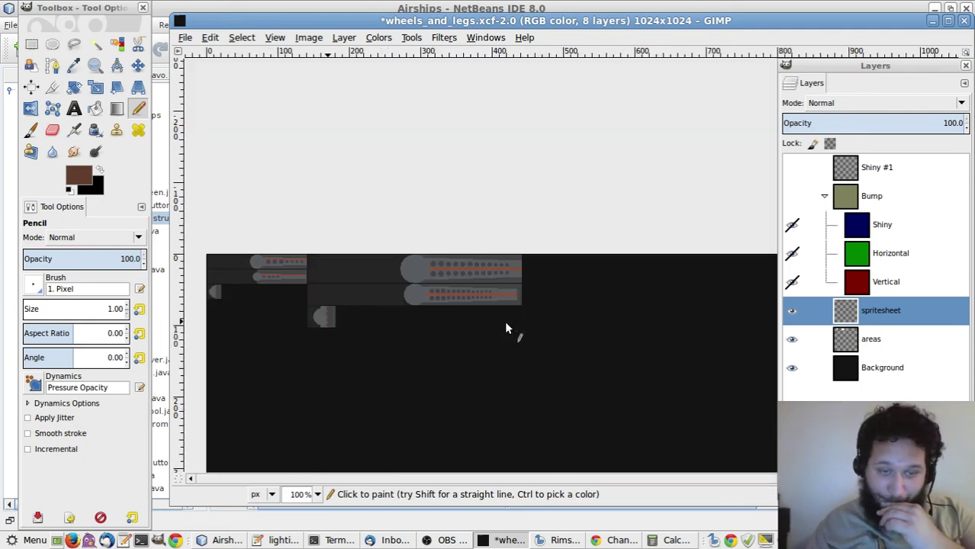
pyautogui.press('4')
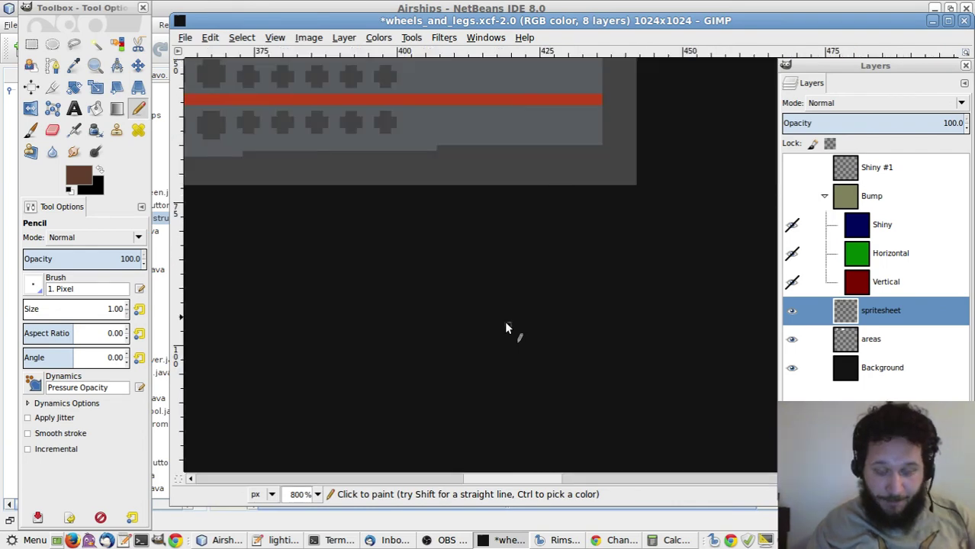
pyautogui.moveTo(422, 479); pyautogui.dragTo(328, 481)
pyautogui.click(325, 479)
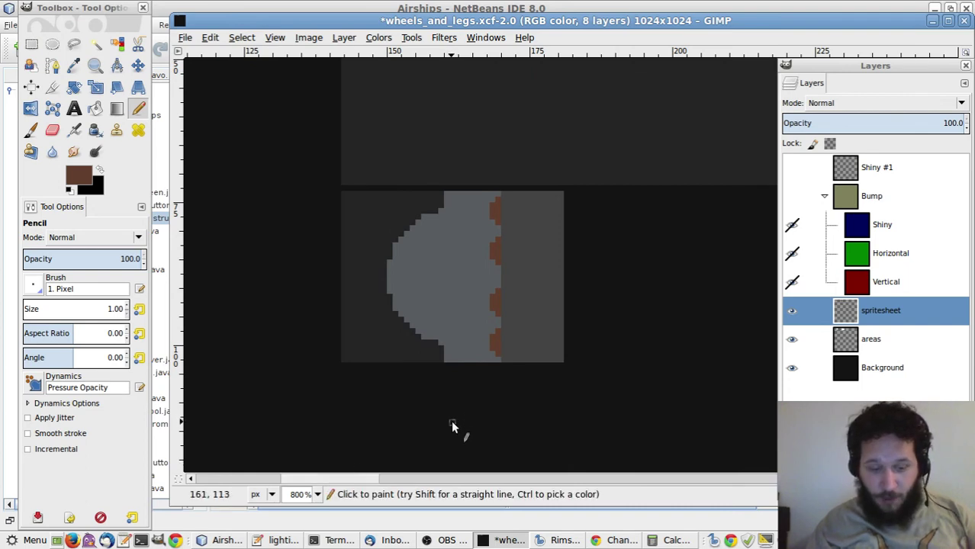
pyautogui.press('r')
pyautogui.moveTo(484, 197); pyautogui.dragTo(497, 272)
pyautogui.hotkey('ctrl', 'c')
pyautogui.hotkey('ctrl', 'v')
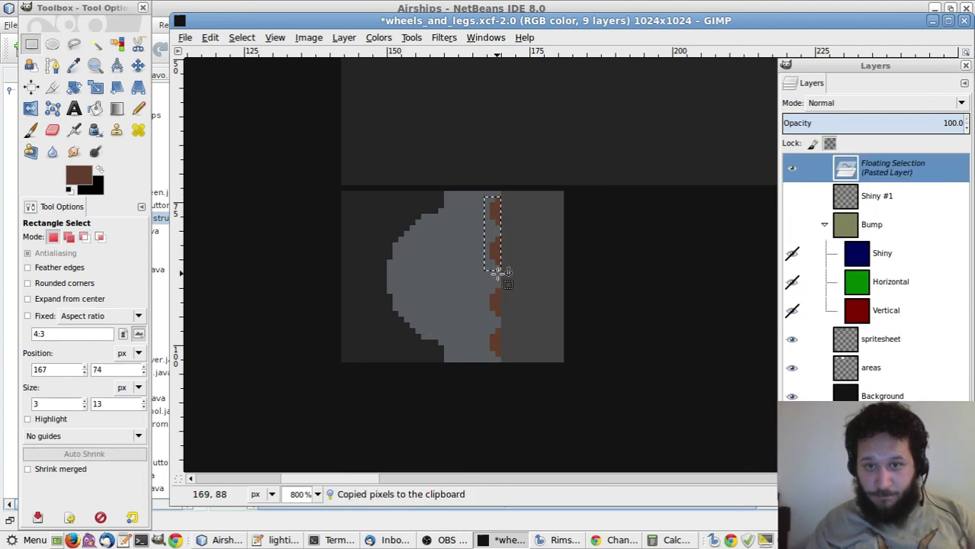
pyautogui.press('m')
pyautogui.press('r')
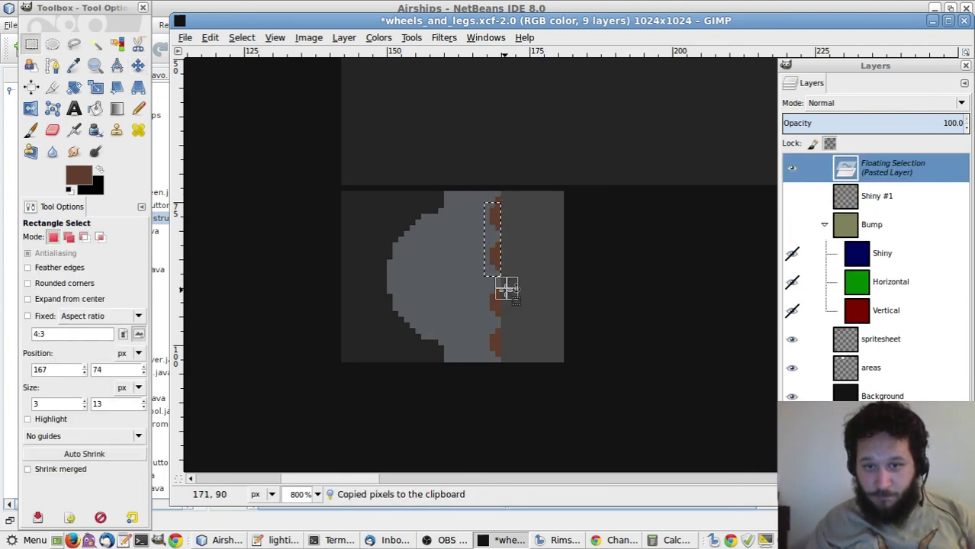
pyautogui.click(505, 286)
# Copy the area with the two lower accents on the large foot, shift the copy 1 px up and anchor it
pyautogui.moveTo(479, 284); pyautogui.dragTo(501, 362)
pyautogui.hotkey('ctrl', 'c')
pyautogui.hotkey('ctrl', 'v')
pyautogui.press('m')
pyautogui.press('Up')
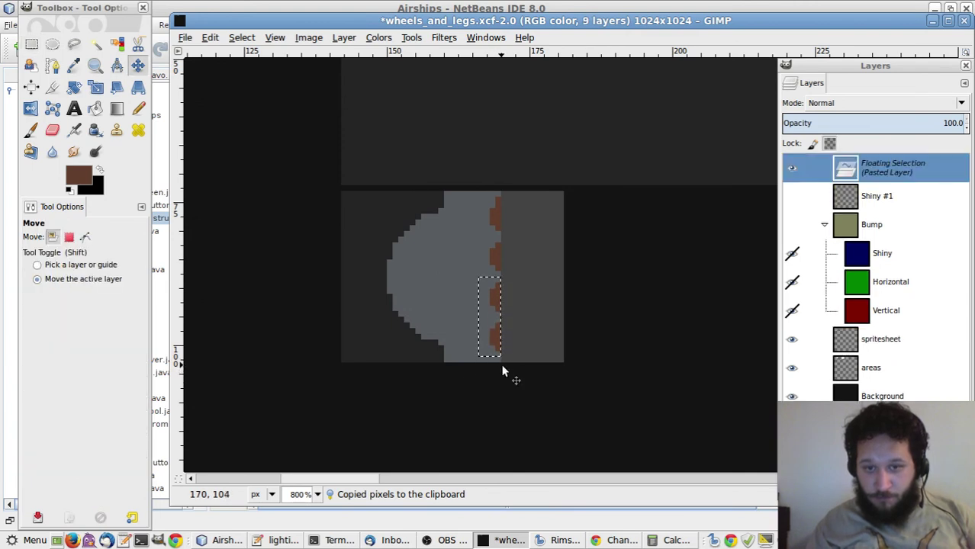
pyautogui.press('r')
pyautogui.click(497, 360)
# Pick the foot's grey and paint over the leftover red-brown pixel above the uppermost accent
pyautogui.press('o')
pyautogui.click(493, 195)
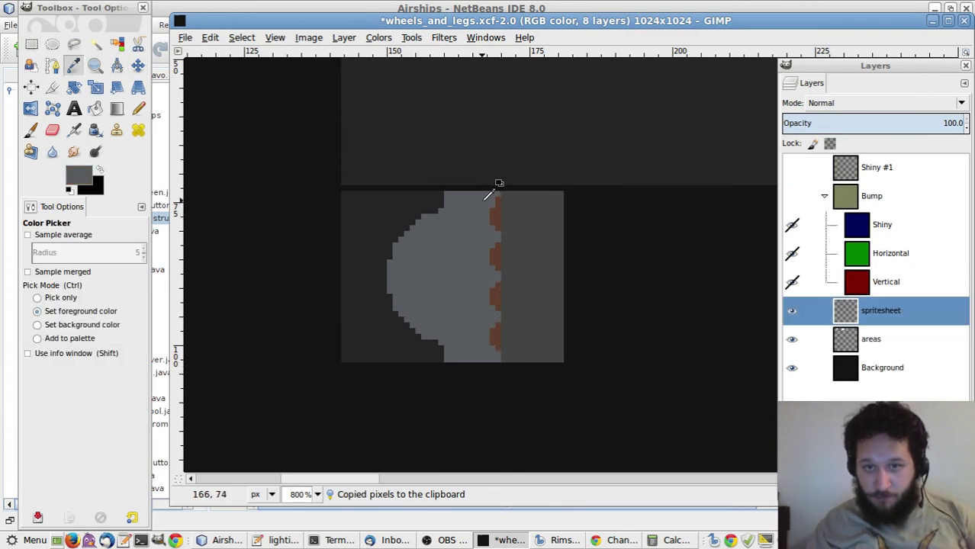
pyautogui.press('n')
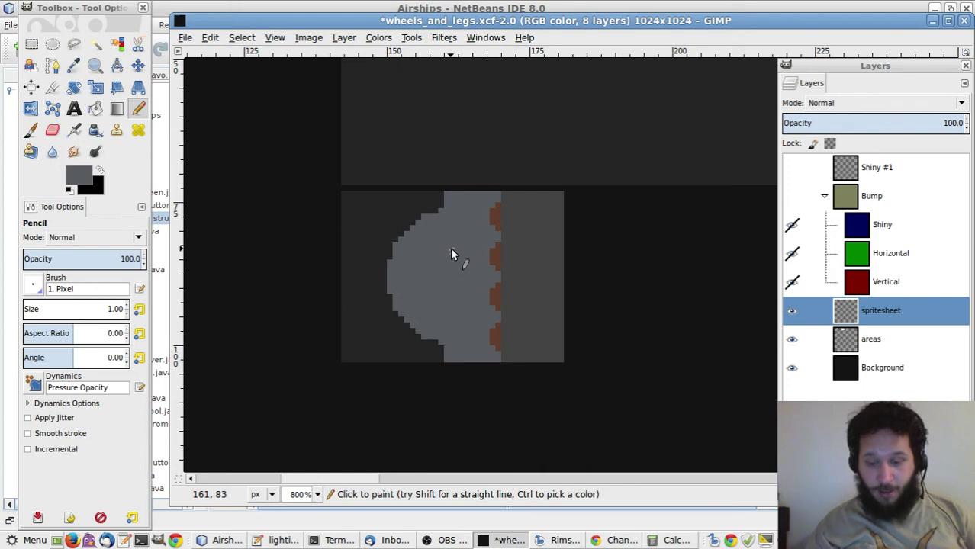
# Clear the 1 by 1 px corner of the large foot at 160, 73 and the matching corner pixel at its lower end
pyautogui.press('r')
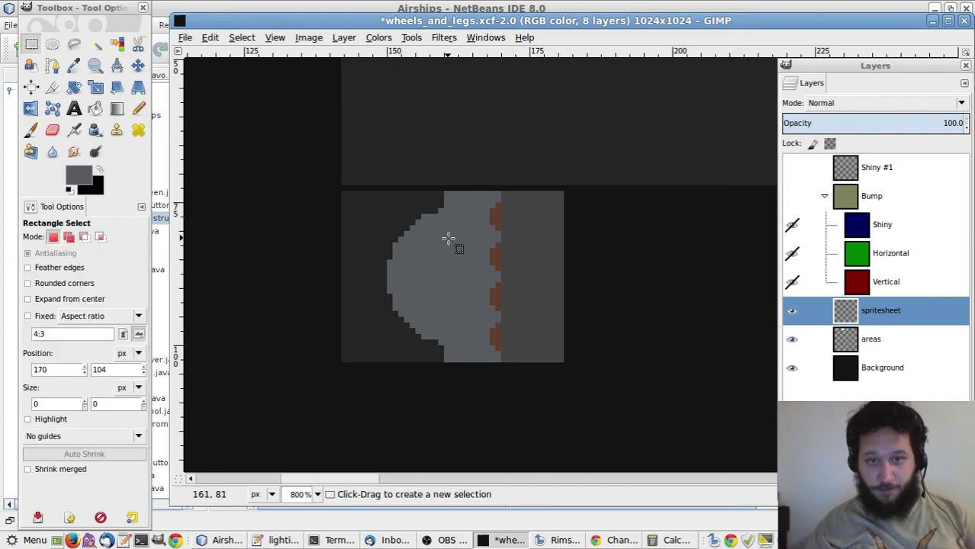
pyautogui.click(442, 188)
pyautogui.moveTo(442, 192); pyautogui.dragTo(446, 196)
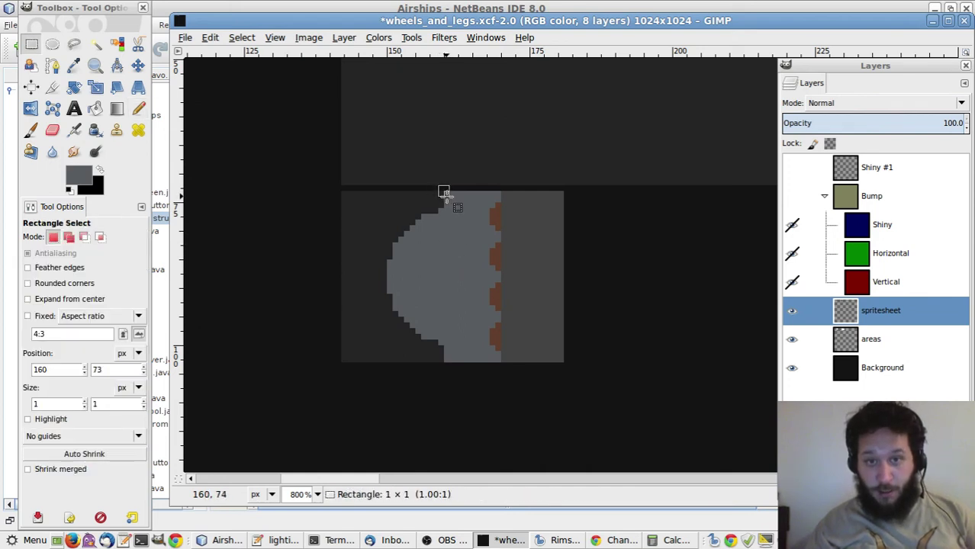
pyautogui.click(471, 328)
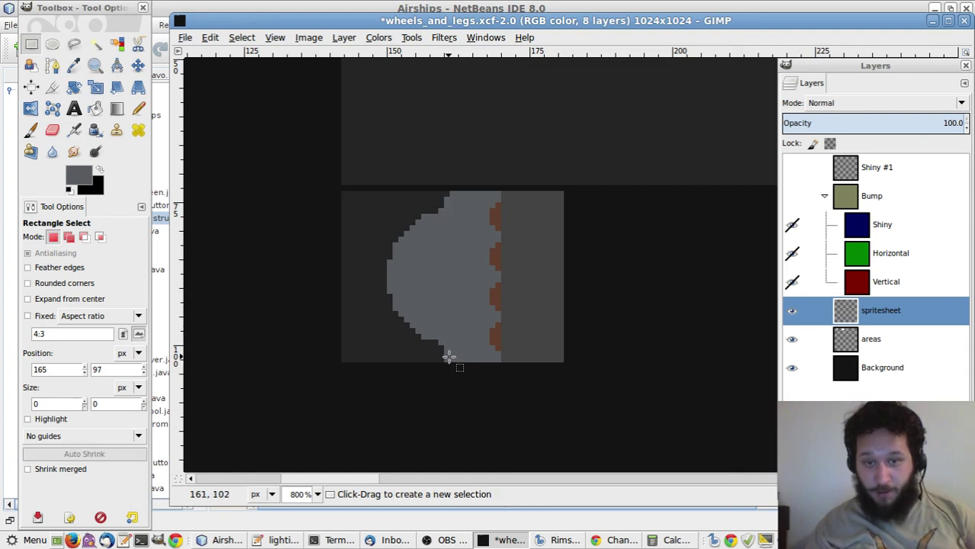
pyautogui.moveTo(449, 354); pyautogui.dragTo(432, 367)
pyautogui.click(459, 382)
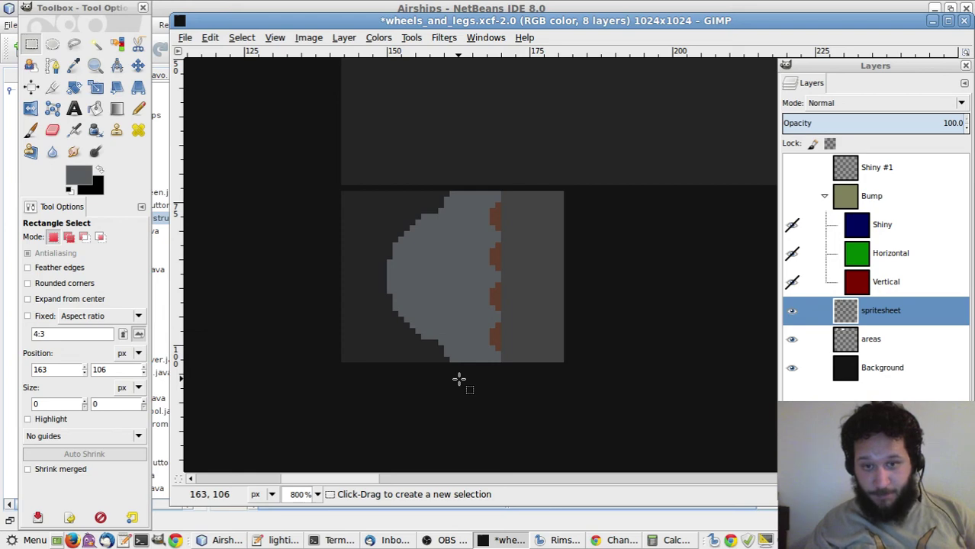
pyautogui.scroll(5, 459, 380)
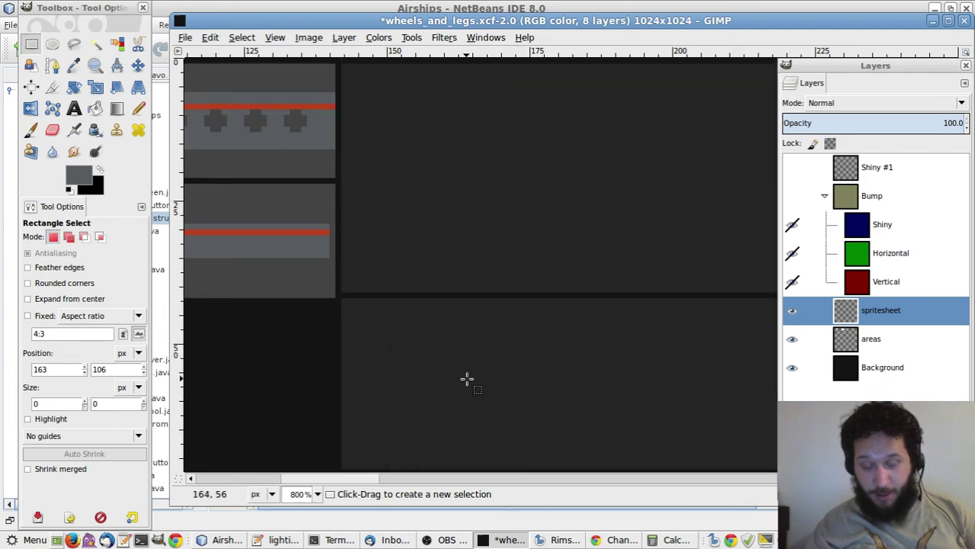
pyautogui.press('1')
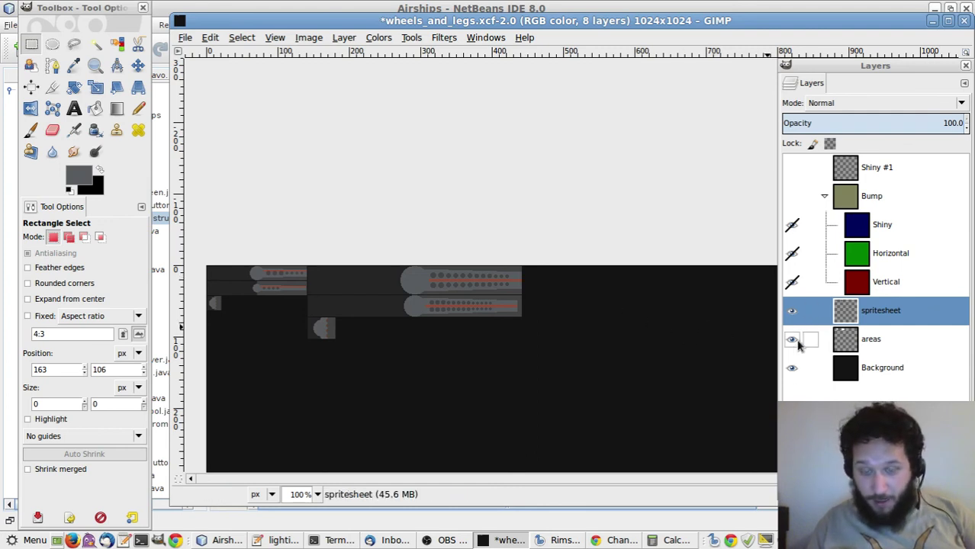
pyautogui.press('4')
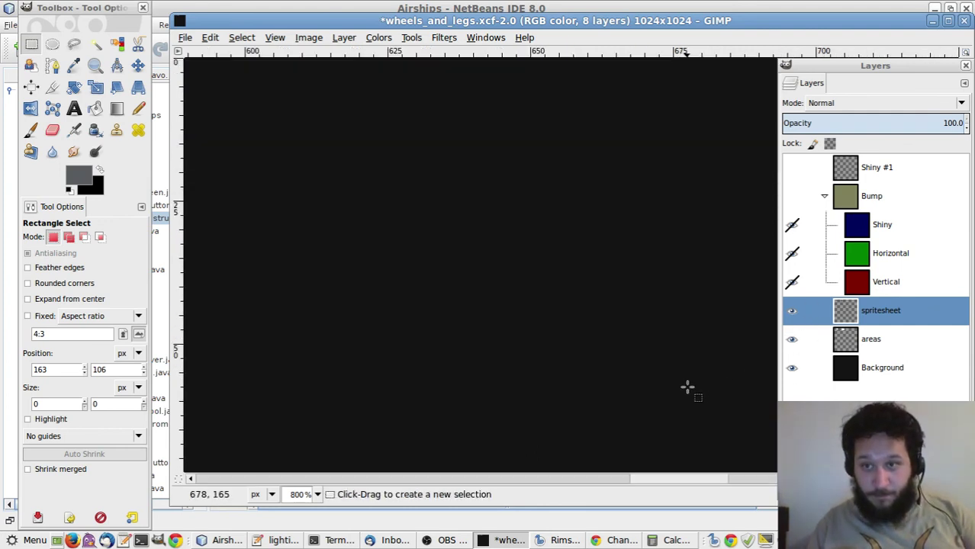
# Cut one more pair of 4 by 4 px round holes into the lower leg at 402, 51 and 402, 59
pyautogui.hscroll(-3, 461, 479)
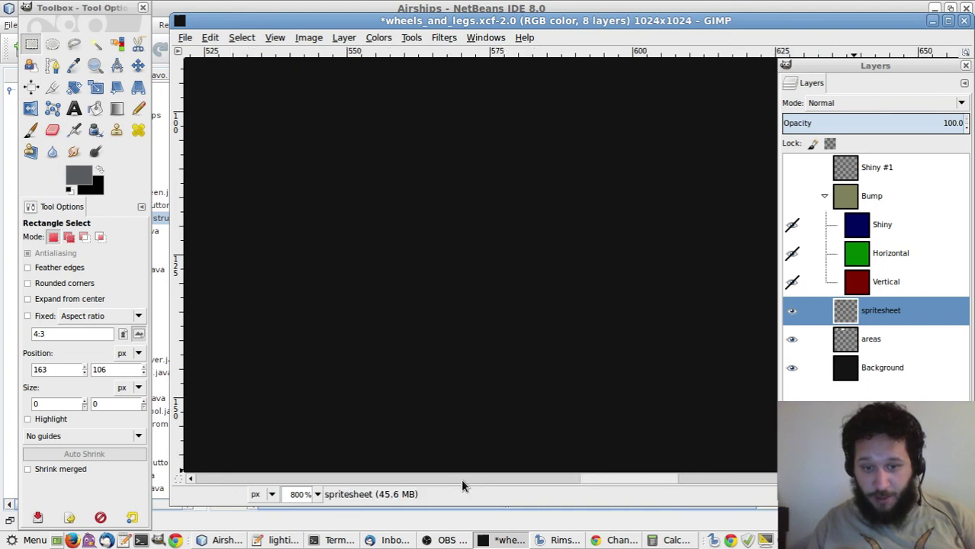
pyautogui.hscroll(-9, 461, 479)
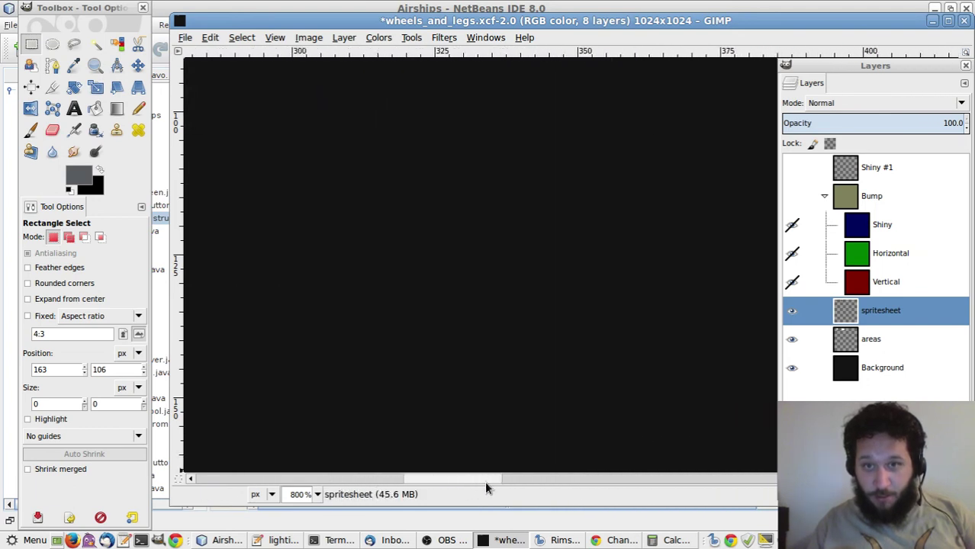
pyautogui.hscroll(2, 473, 479)
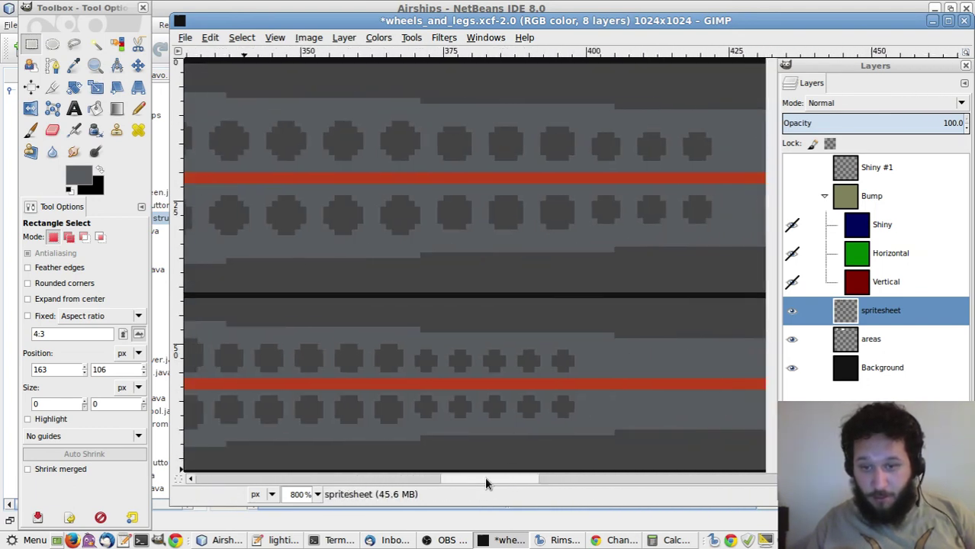
pyautogui.hscroll(1, 489, 481)
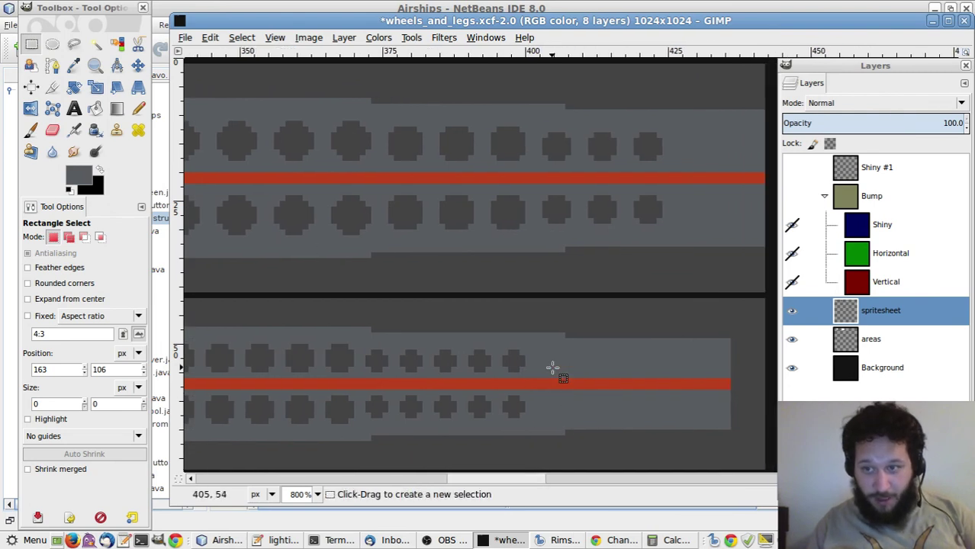
pyautogui.press('e')
pyautogui.moveTo(542, 352)
pyautogui.mouseDown()
pyautogui.moveTo(562, 372)
pyautogui.moveTo(553, 365)
pyautogui.mouseUp()
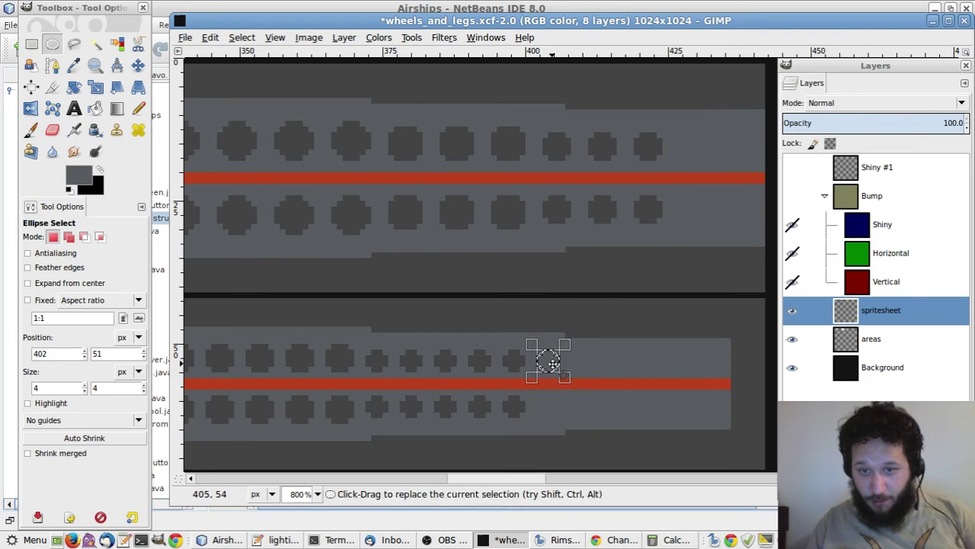
pyautogui.click(553, 423)
pyautogui.moveTo(538, 399); pyautogui.dragTo(561, 418)
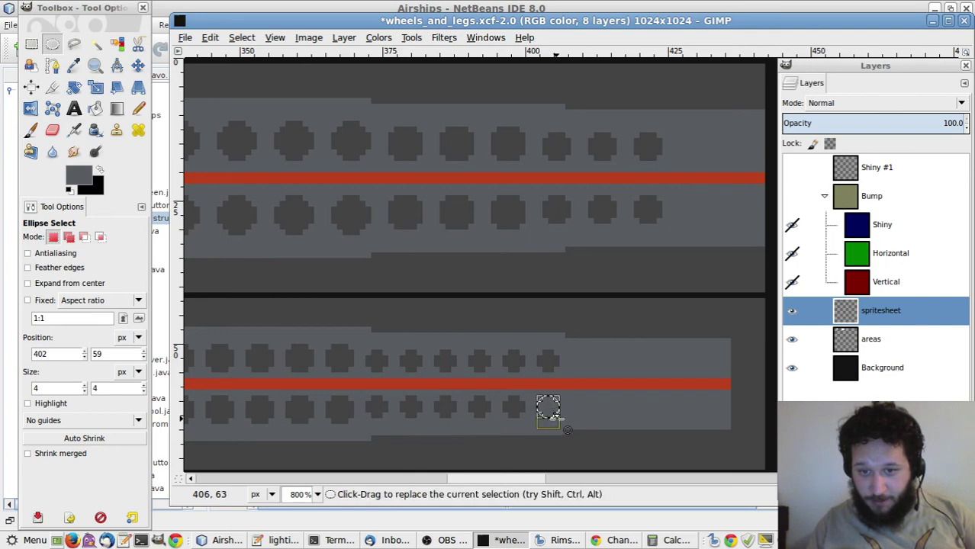
pyautogui.click(602, 430)
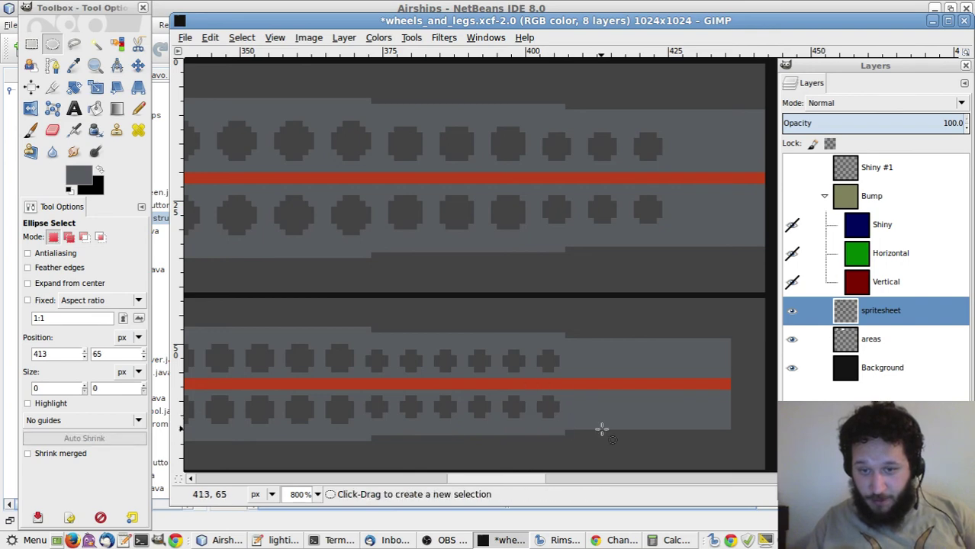
# Hide the areas and Background layers and save the image
pyautogui.click(792, 339)
pyautogui.click(791, 368)
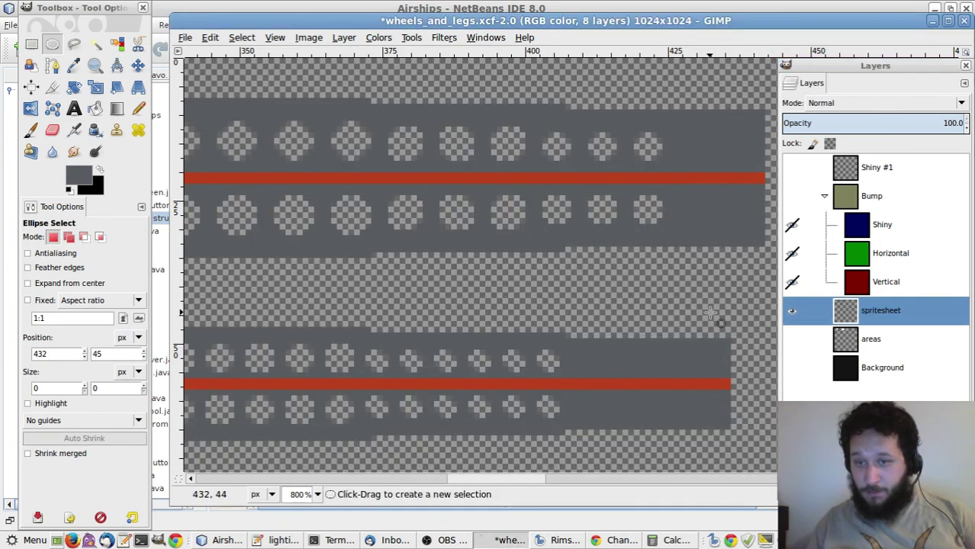
pyautogui.press('r')
pyautogui.hotkey('ctrl', 's')
# Export the sprite sheet as wheels_and_legs.png in the images folder, keeping the given PNG options
pyautogui.hotkey('ctrl', 'shift', 'e')
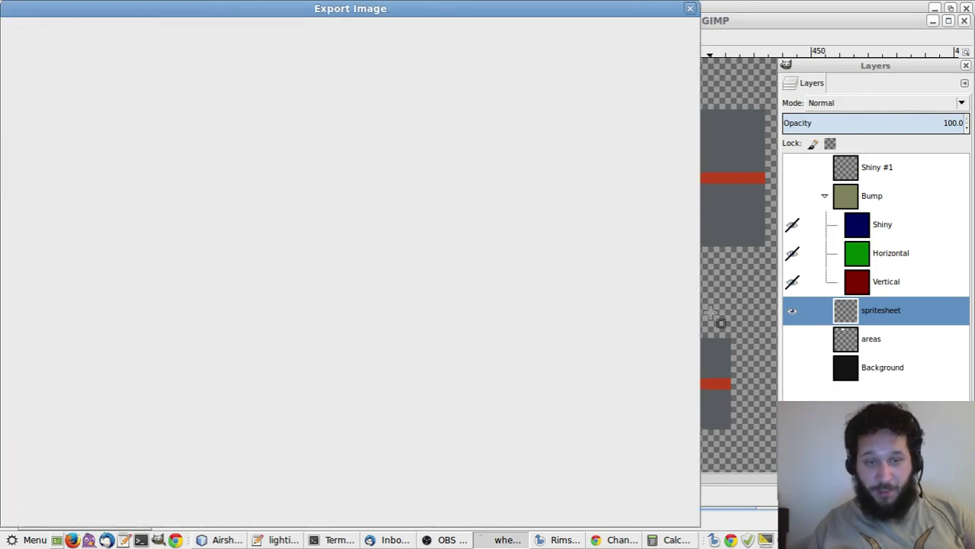
pyautogui.press('Return')
pyautogui.press('Return')
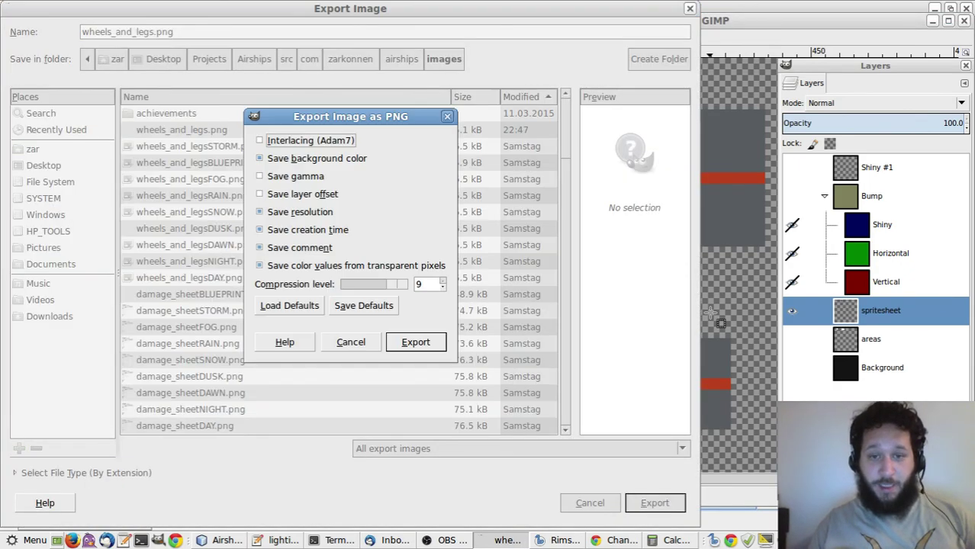
pyautogui.press('Return')
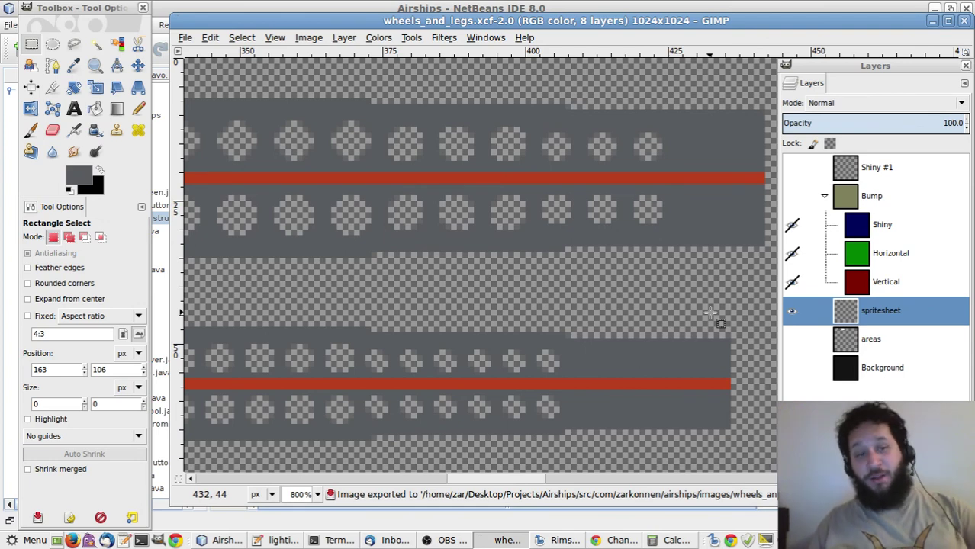
# Switch to NetBeans, clean and build the Airships project and run the game at 1366x768 fullscreen
pyautogui.hotkey('alt', 'Tab')
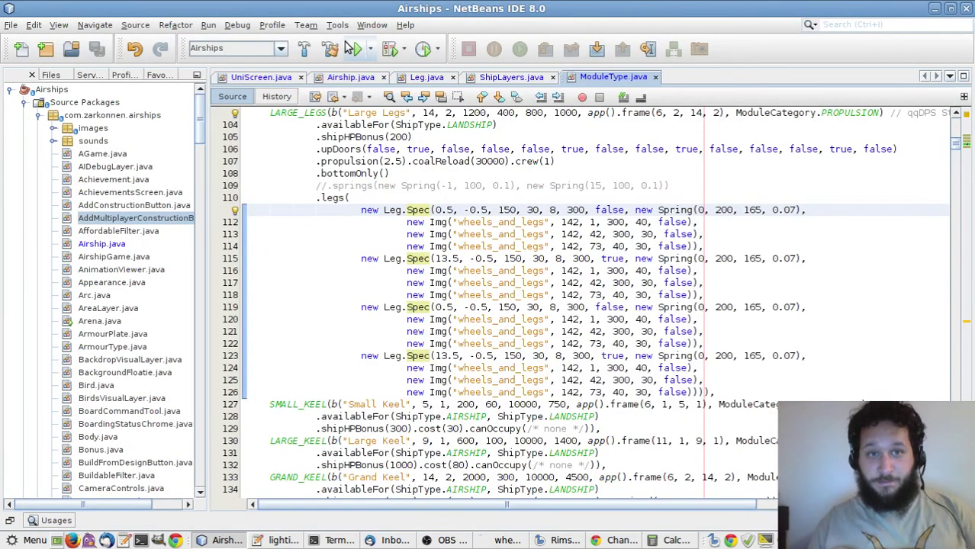
pyautogui.click(334, 49)
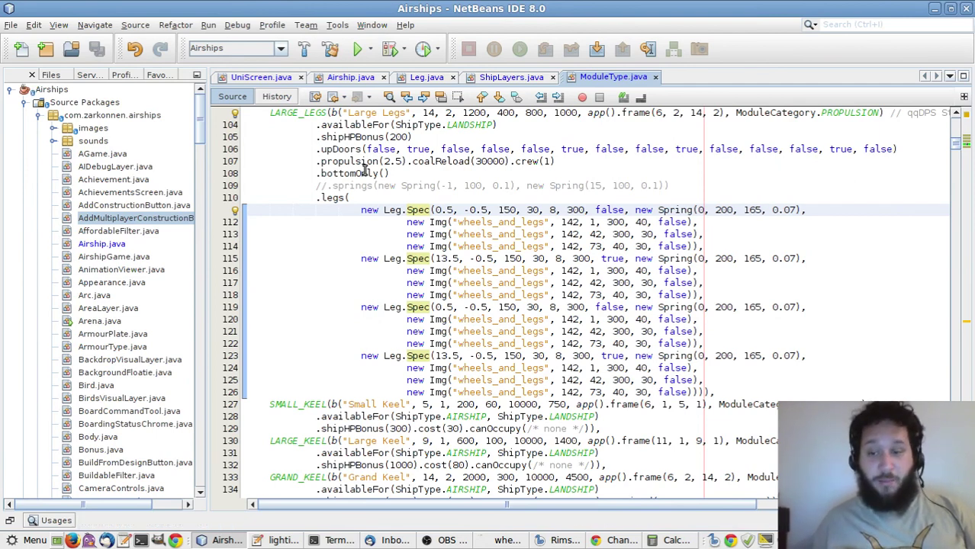
pyautogui.click(350, 52)
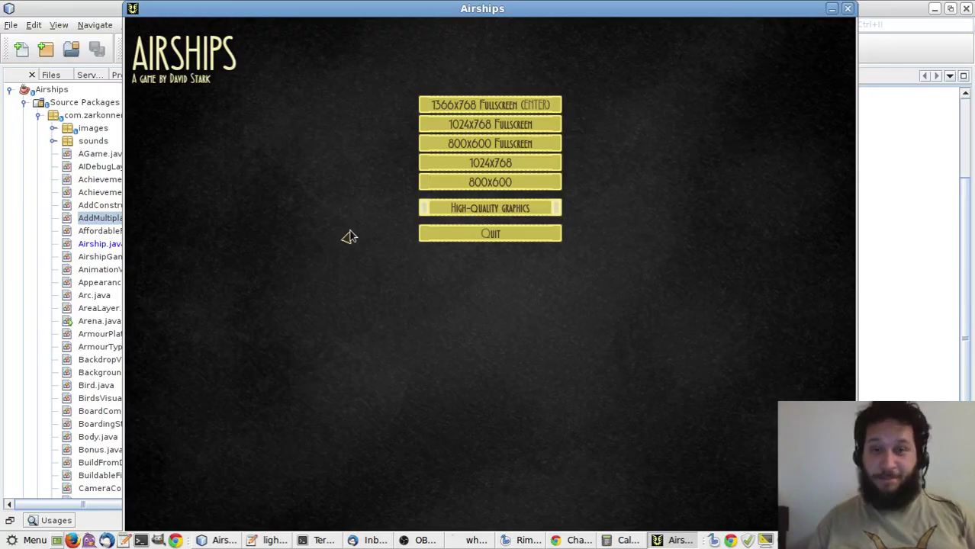
pyautogui.press('Return')
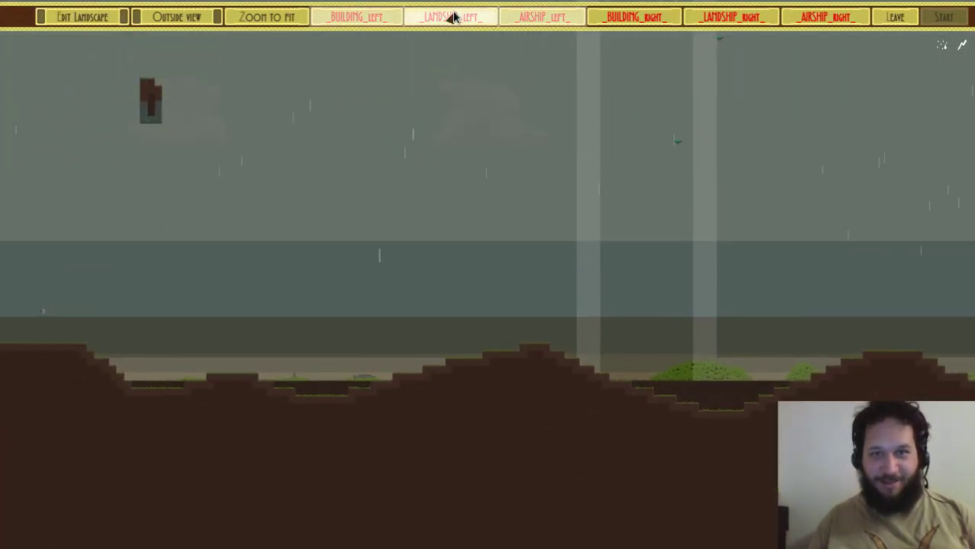
# Add the Grasshopper landship to the left fleet and place it above the ground in the combat landscape
pyautogui.click(454, 17)
pyautogui.click(258, 164)
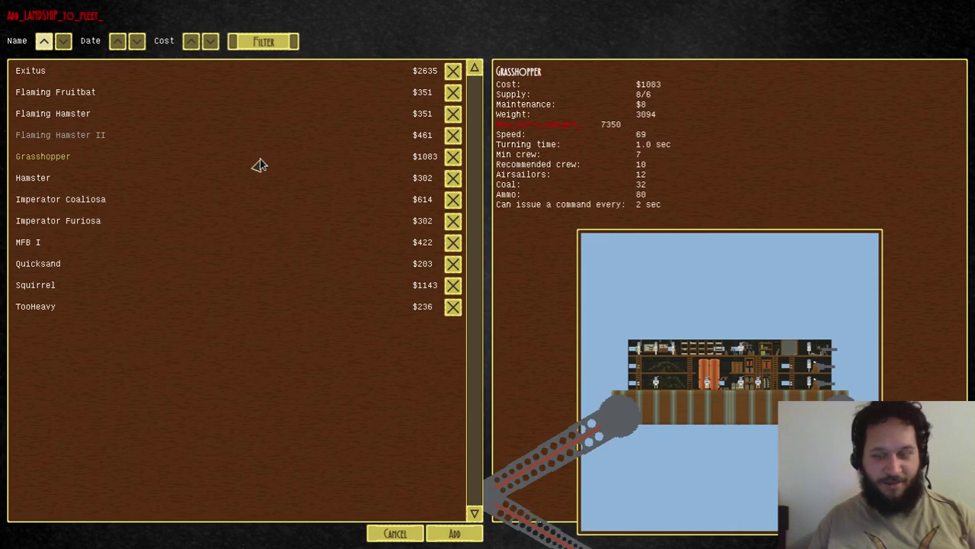
pyautogui.click(260, 165)
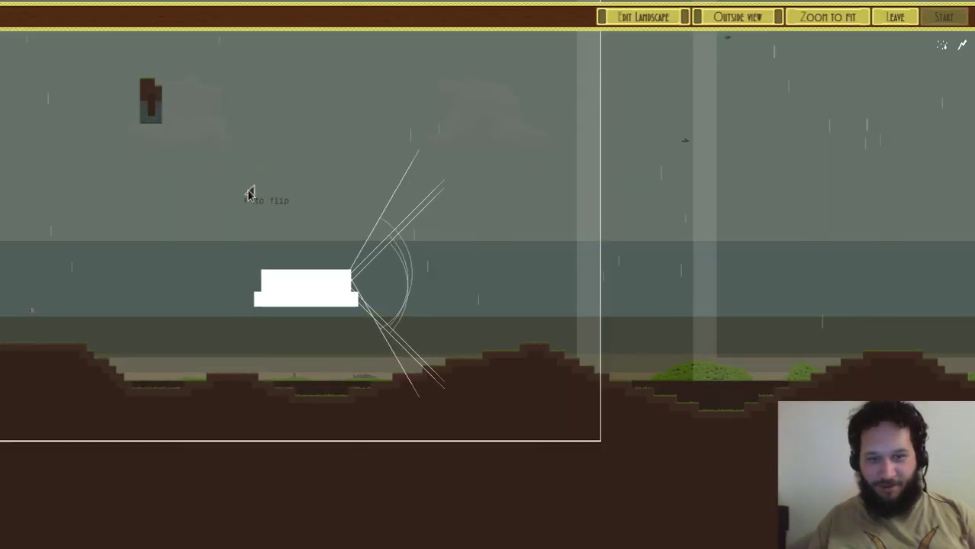
pyautogui.click(263, 255)
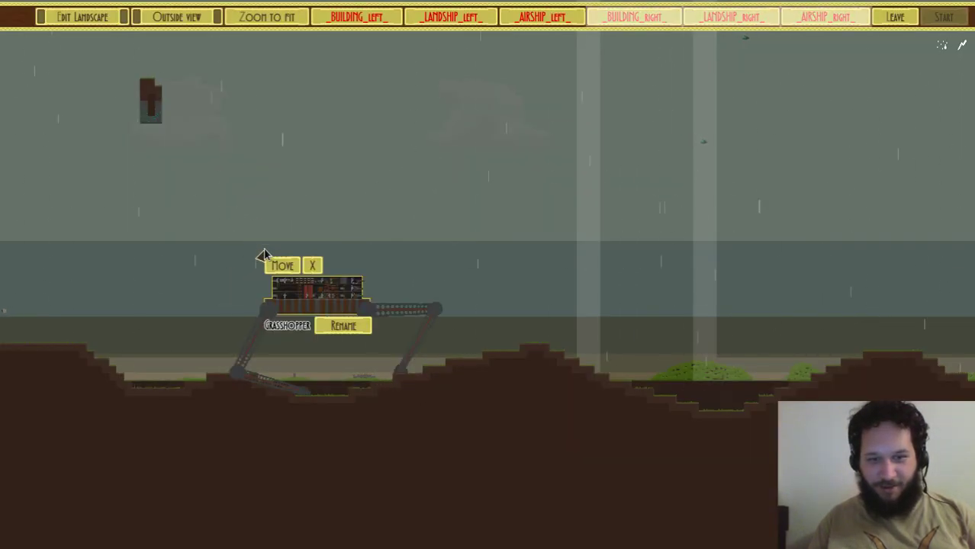
# Add the MEDIUMTOWER building to the right fleet, place it on the hill and start the battle
pyautogui.click(650, 18)
pyautogui.press('Down')
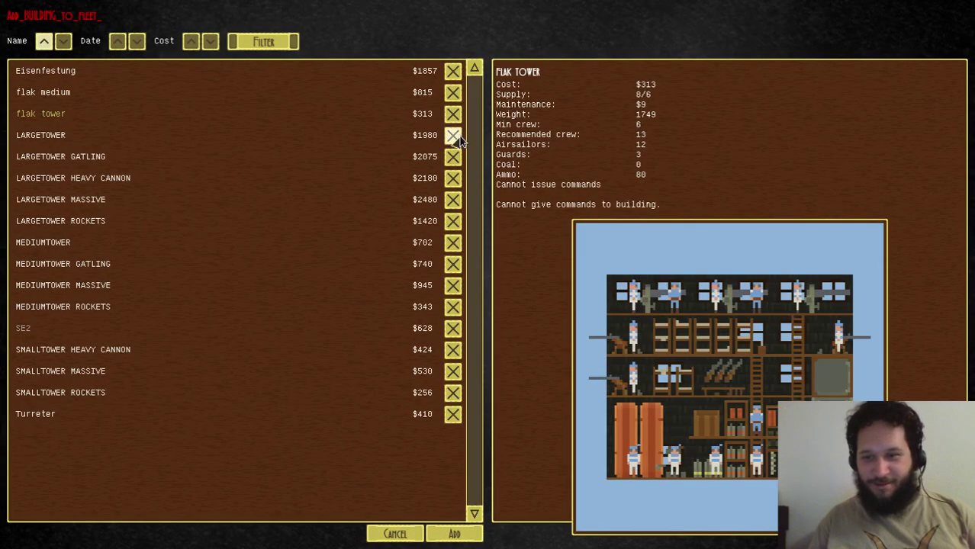
pyautogui.press('Down')
pyautogui.press('Down')
pyautogui.press('Down')
pyautogui.press('Down')
pyautogui.press('Down')
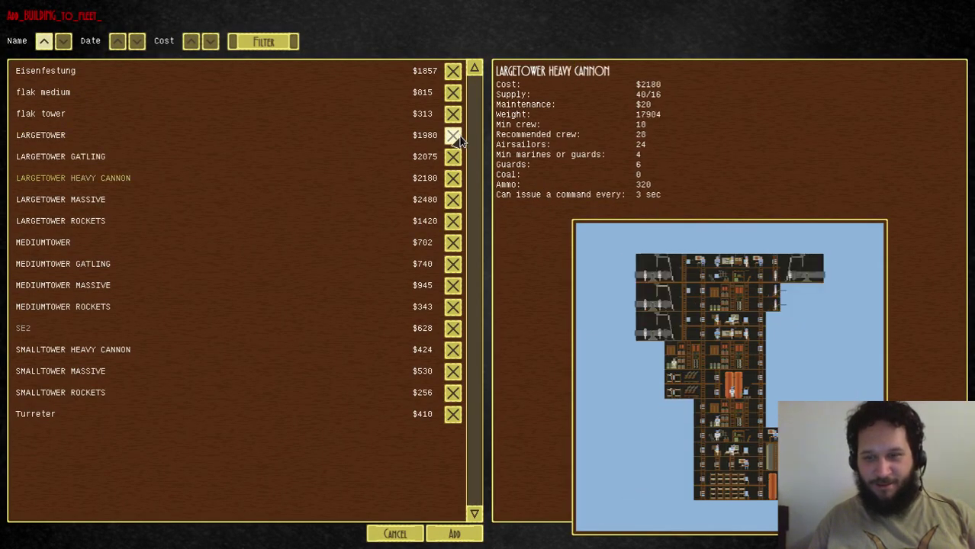
pyautogui.press('Down')
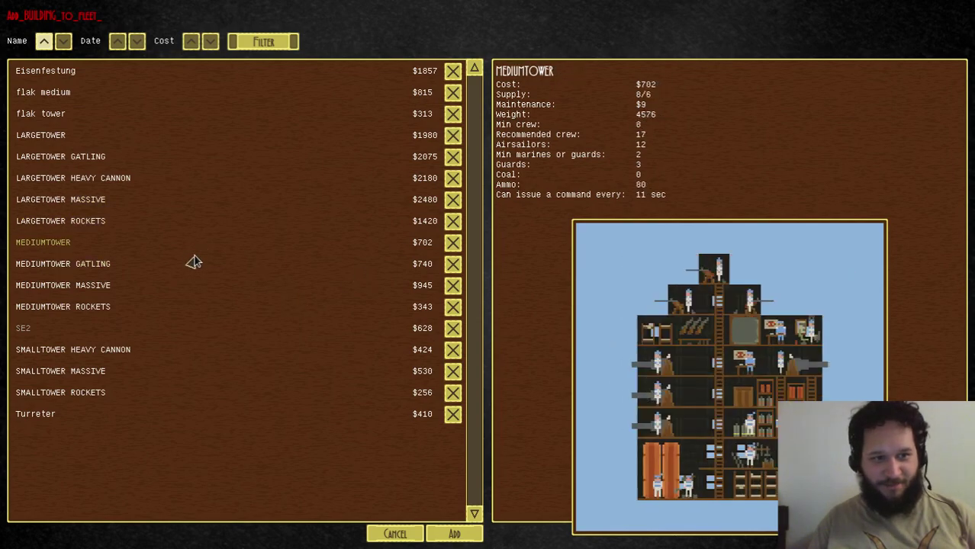
pyautogui.press('Return')
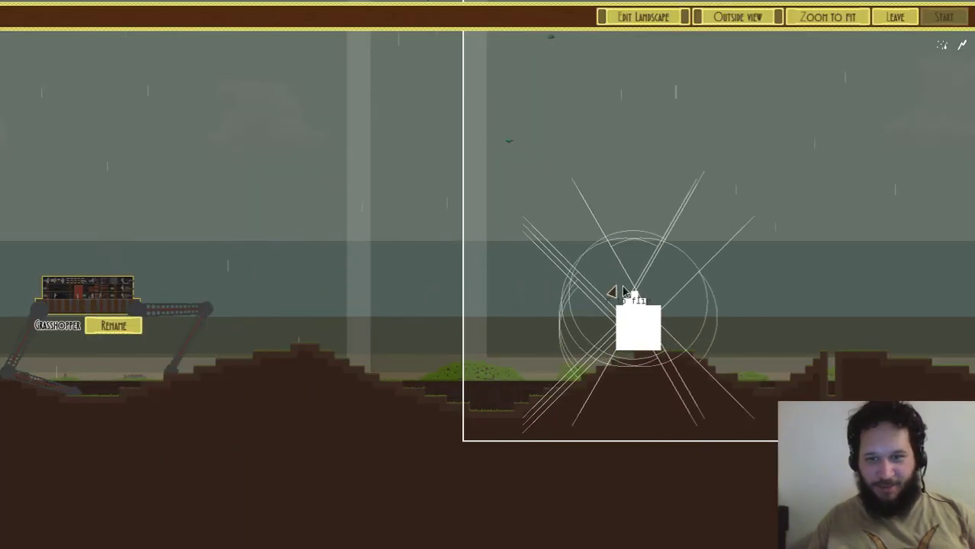
pyautogui.click(645, 290)
pyautogui.press('Return')
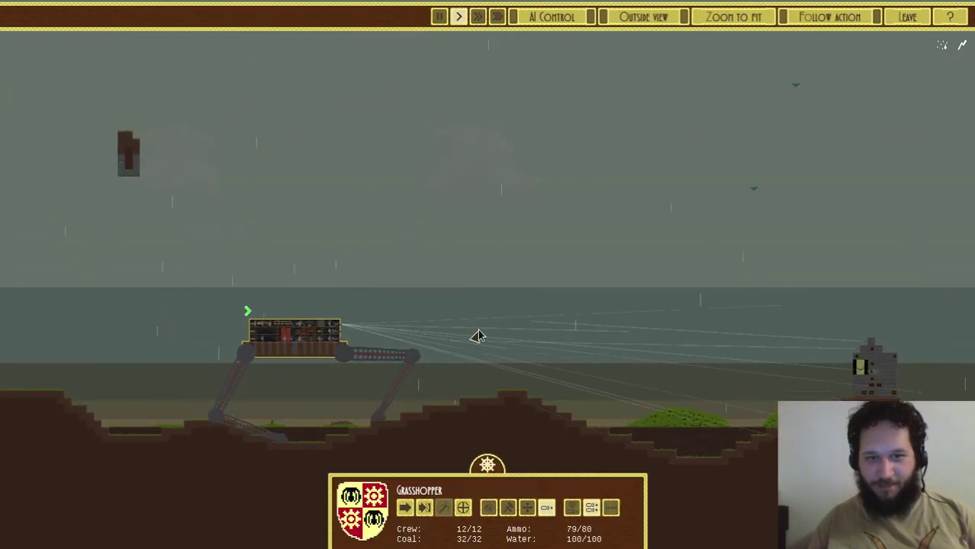
# Order the Grasshopper to walk across the landscape towards the enemy tower
pyautogui.moveTo(478, 336)
pyautogui.mouseDown()
pyautogui.moveTo(548, 331)
pyautogui.moveTo(534, 266)
pyautogui.mouseUp()
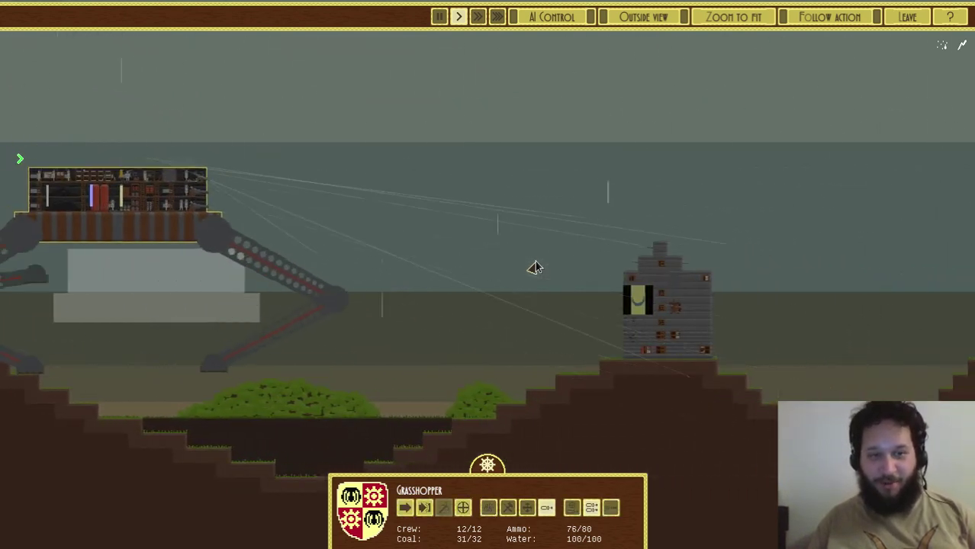
pyautogui.click(513, 265)
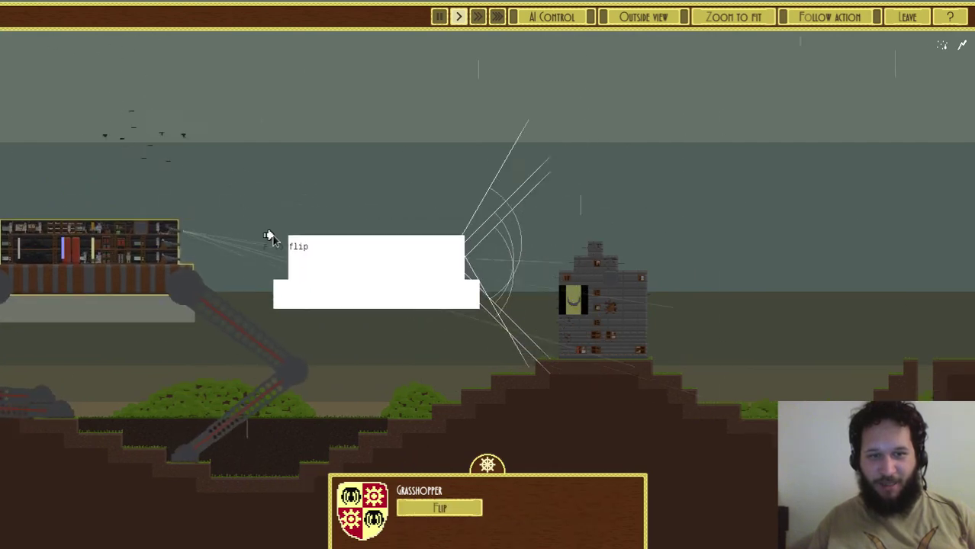
pyautogui.click(238, 232)
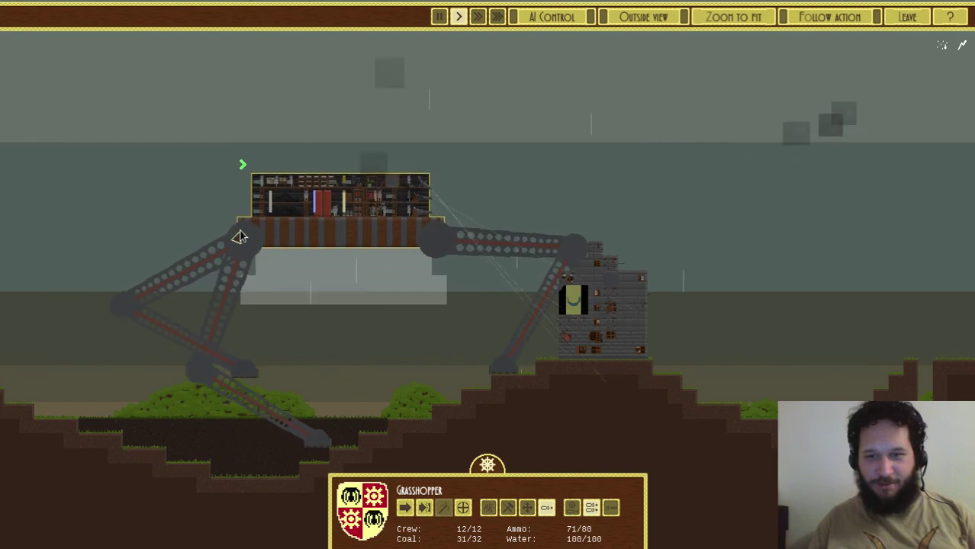
pyautogui.click(257, 279)
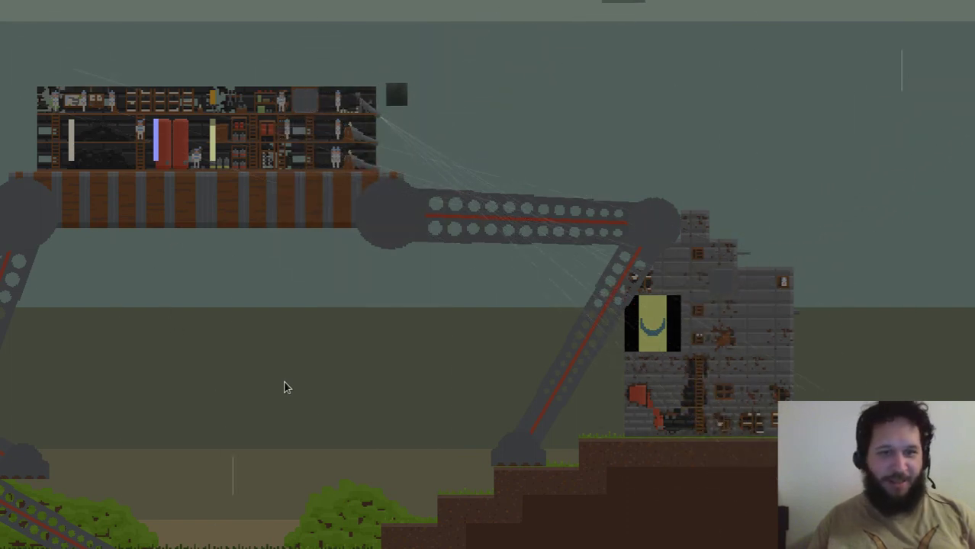
# Examine the Grasshopper's legs and feet close up in the battle, and quit the game
pyautogui.press('Right')
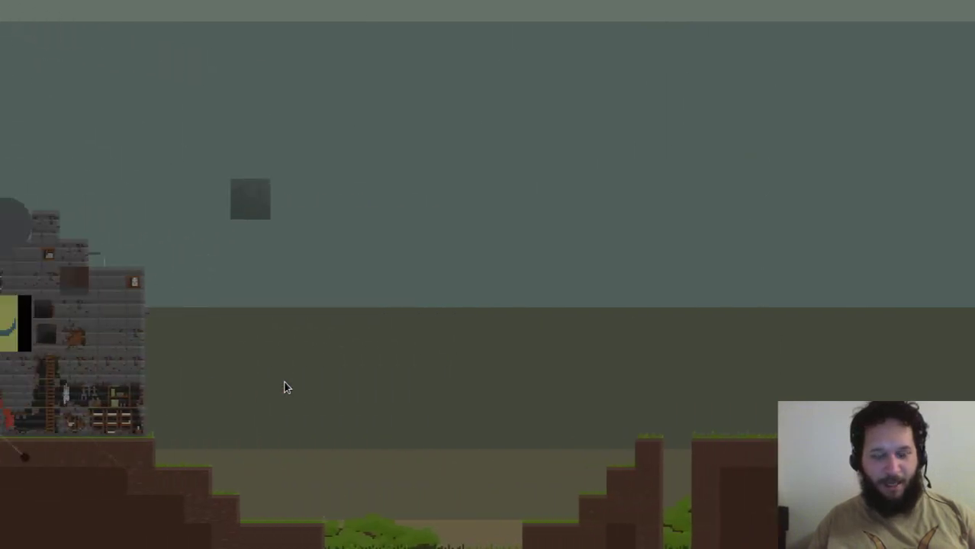
pyautogui.press('Down')
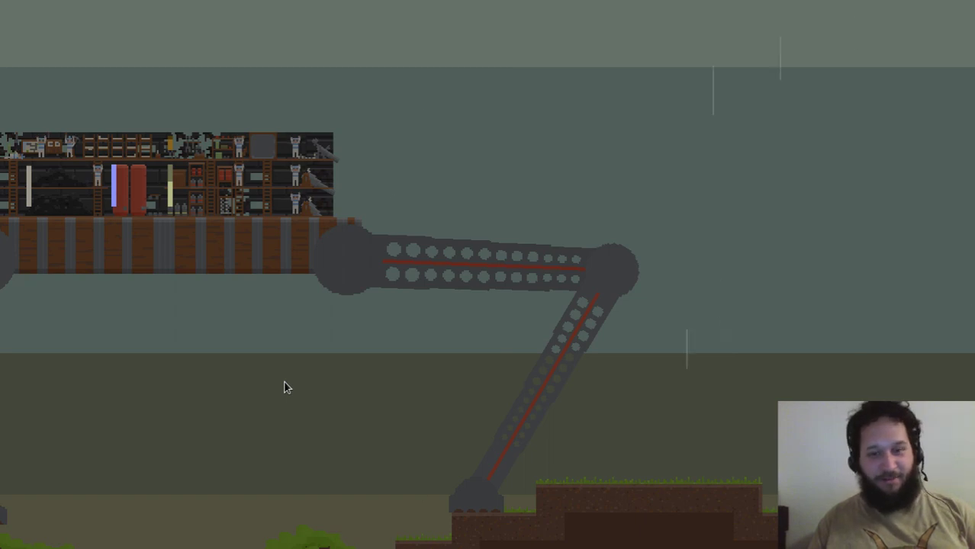
pyautogui.click(284, 388)
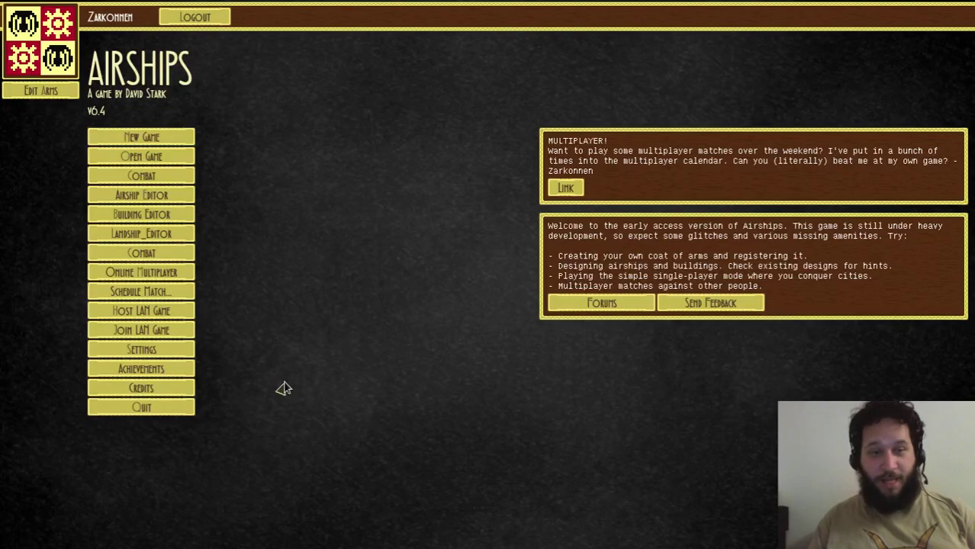
pyautogui.press('Escape')
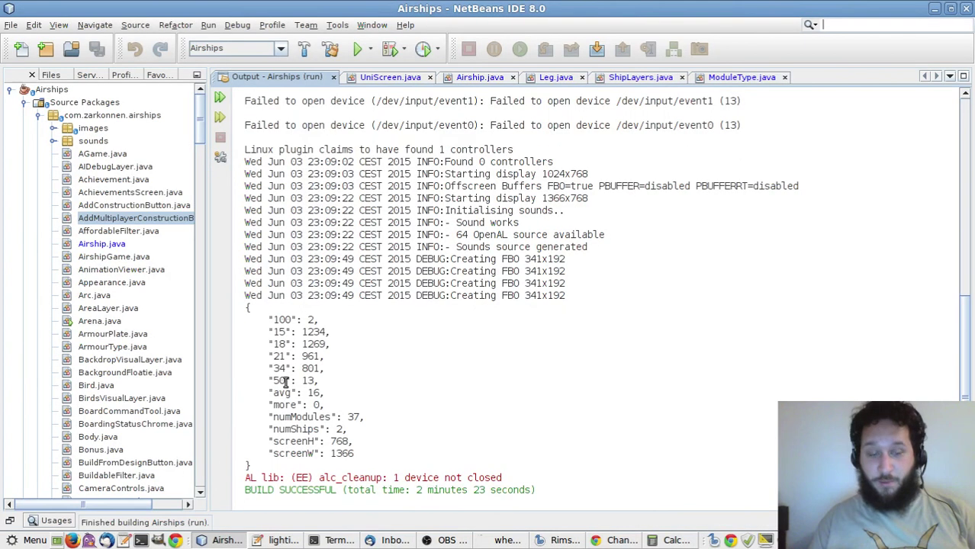
# Switch to OBS, mute the Audio Input Capture and hide the Video Capture Device source
pyautogui.hotkey('alt', 'Tab')
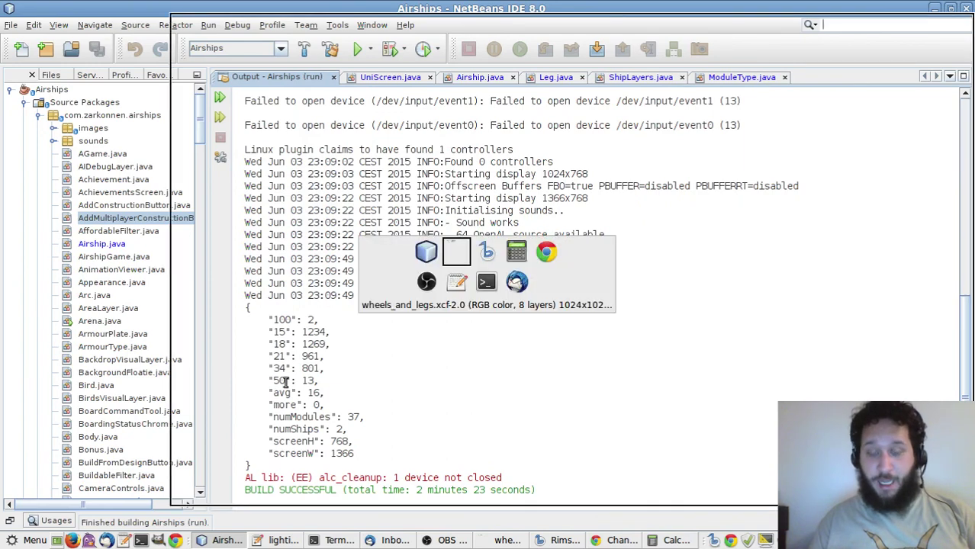
pyautogui.hotkey('alt', 'Tab')
pyautogui.hotkey('alt', 'Tab')
pyautogui.hotkey('alt', 'Tab')
pyautogui.hotkey('alt', 'Tab')
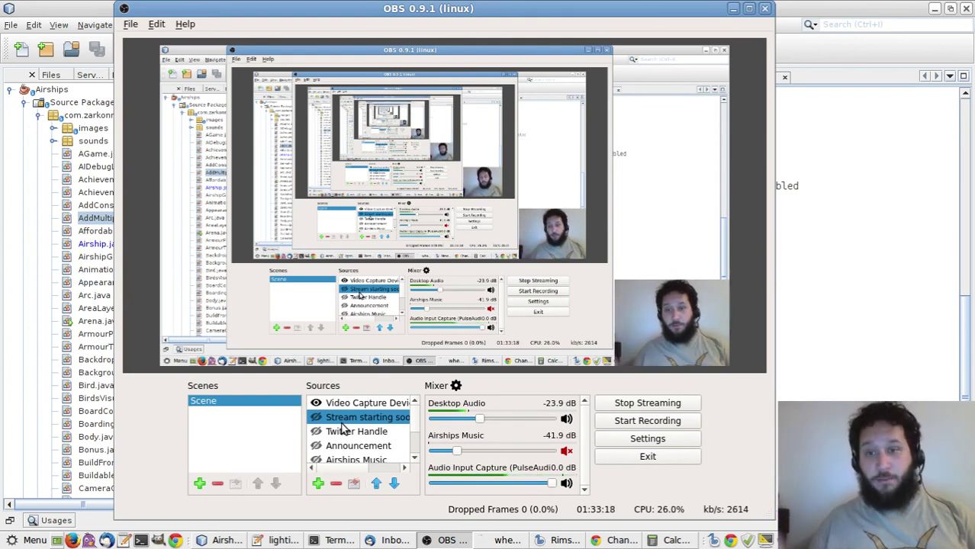
pyautogui.scroll(-1, 341, 430)
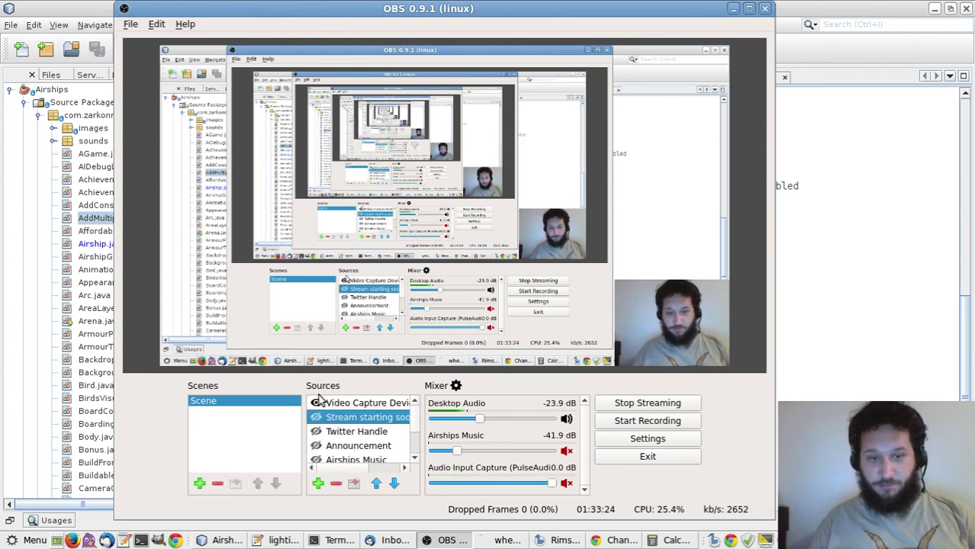
pyautogui.click(316, 403)
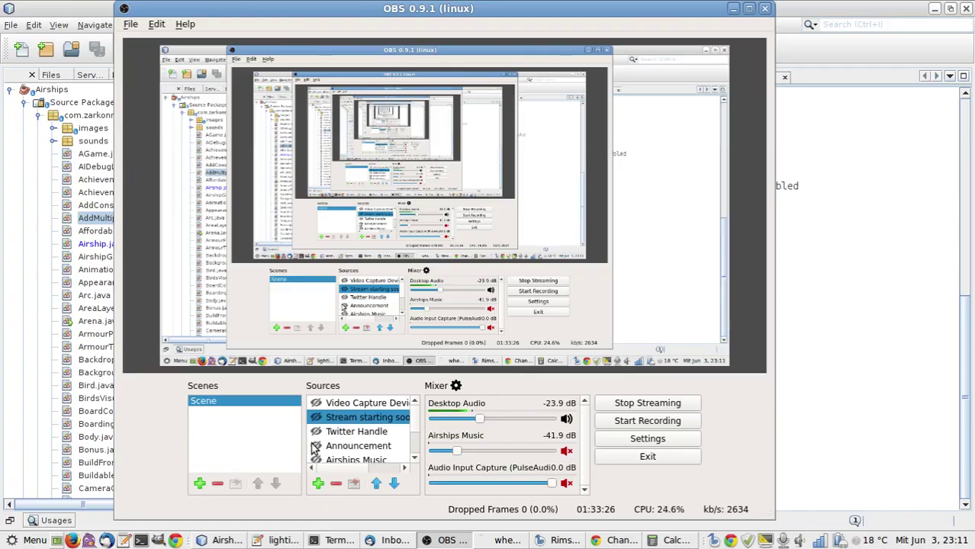